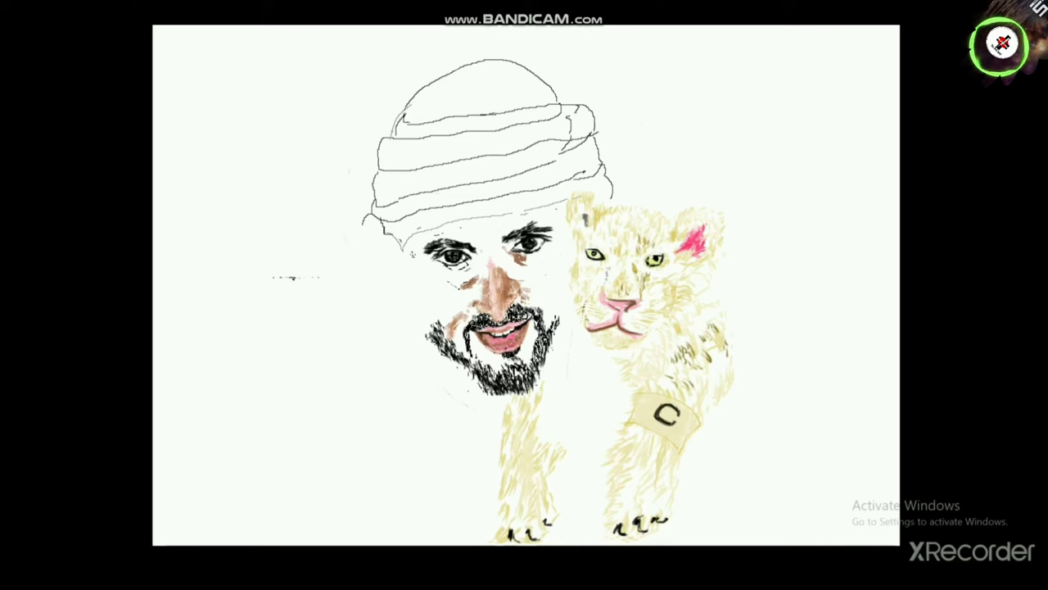
- Leave the full-screen view and set up a thin brush with a pale yellow colour of RGB 240, 230, 181
{"action": "key", "text": "Escape"}
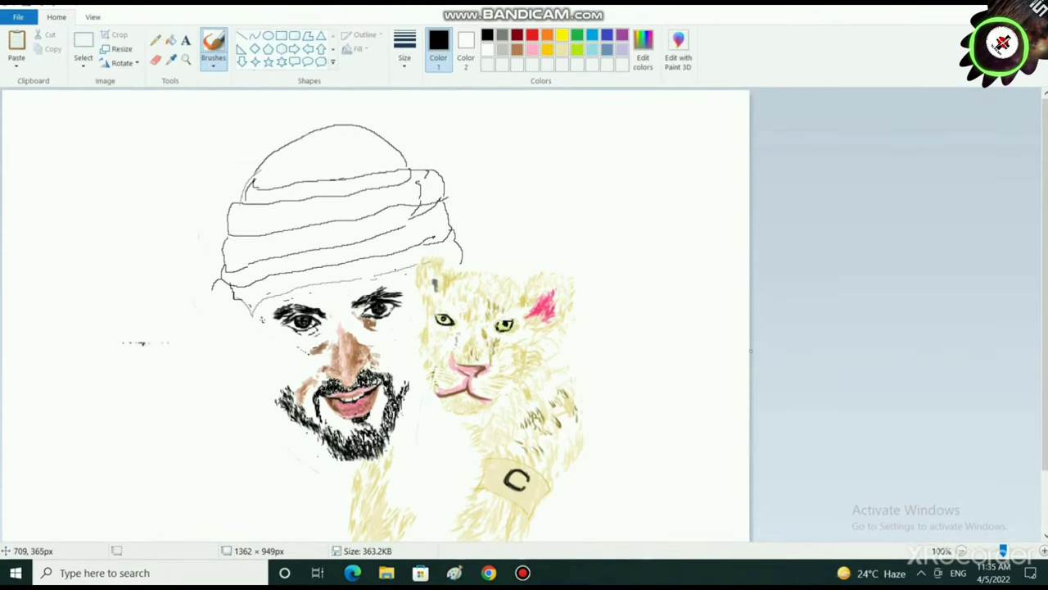
{"action": "key", "text": "ctrl+Page_Down"}
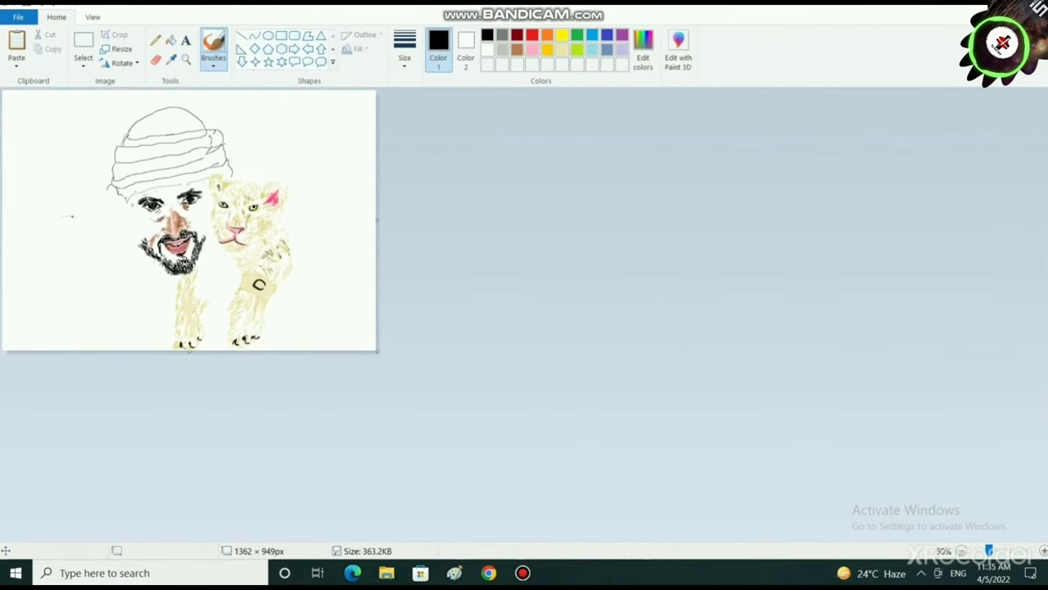
{"action": "scroll", "coordinate": [194, 402], "scroll_direction": "up", "scroll_amount": 2}
{"action": "scroll", "coordinate": [492, 246], "scroll_direction": "down", "scroll_amount": 3}
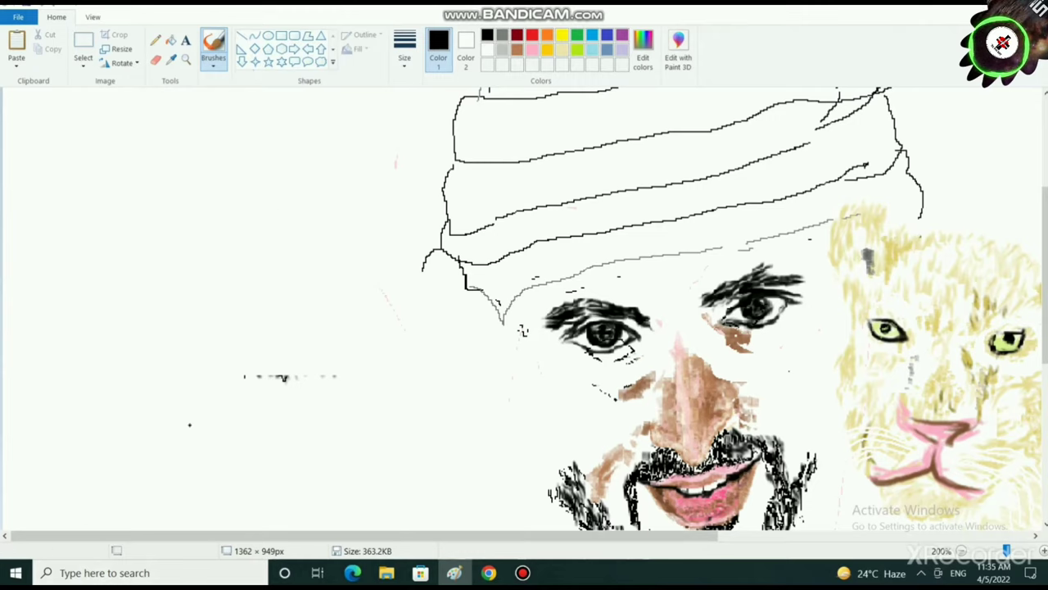
{"action": "left_click", "coordinate": [215, 63]}
{"action": "left_click", "coordinate": [215, 114]}
{"action": "left_click", "coordinate": [404, 62]}
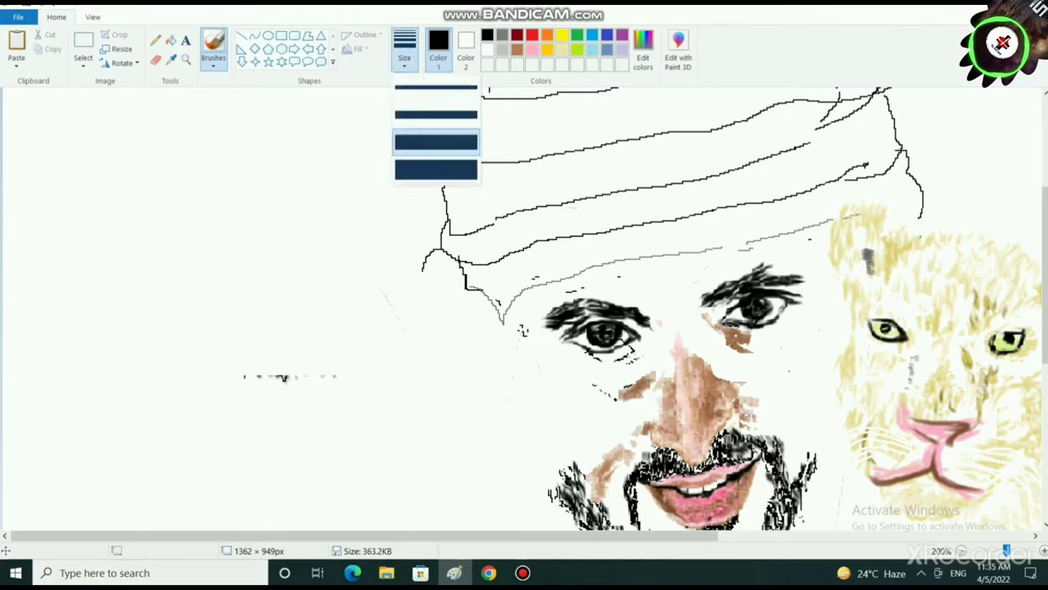
{"action": "left_click", "coordinate": [425, 90]}
{"action": "left_click", "coordinate": [561, 51]}
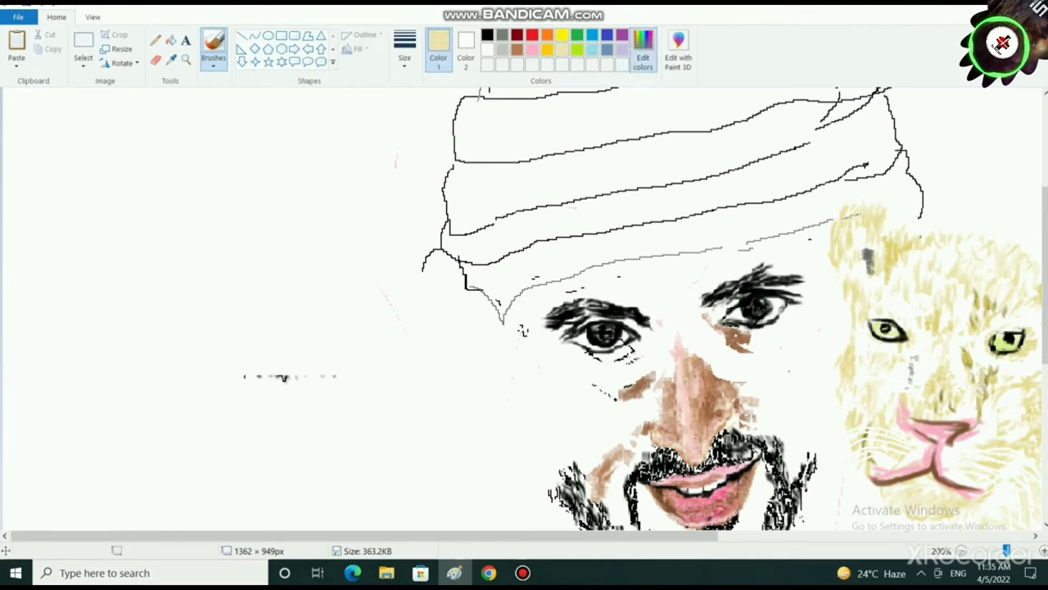
{"action": "left_click", "coordinate": [643, 51]}
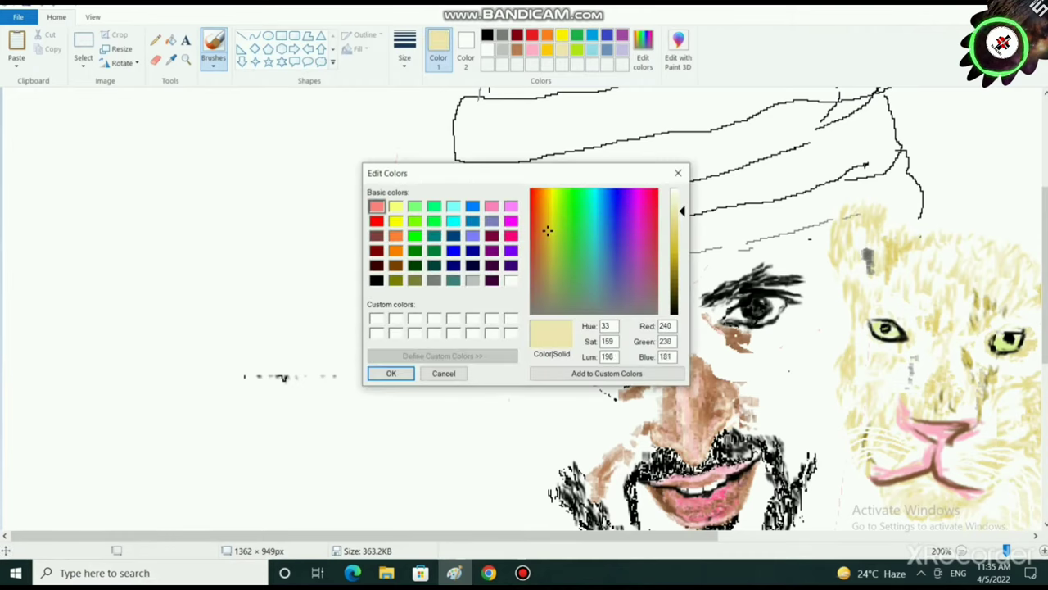
{"action": "left_click", "coordinate": [436, 375]}
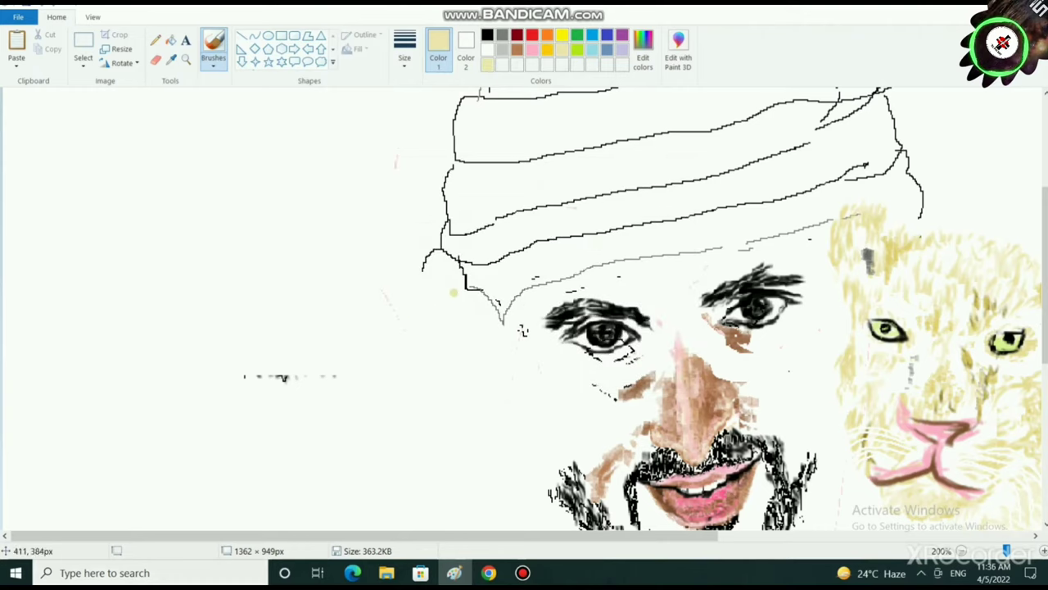
- Paint the curved outline of a second cub's head in short pale yellow fur strokes beside the man's left-hand cheek
{"action": "mouse_move", "coordinate": [451, 328]}
{"action": "left_mouse_down"}
{"action": "mouse_move", "coordinate": [411, 358]}
{"action": "mouse_move", "coordinate": [404, 337]}
{"action": "mouse_move", "coordinate": [393, 387]}
{"action": "mouse_move", "coordinate": [376, 372]}
{"action": "mouse_move", "coordinate": [369, 421]}
{"action": "left_mouse_up"}
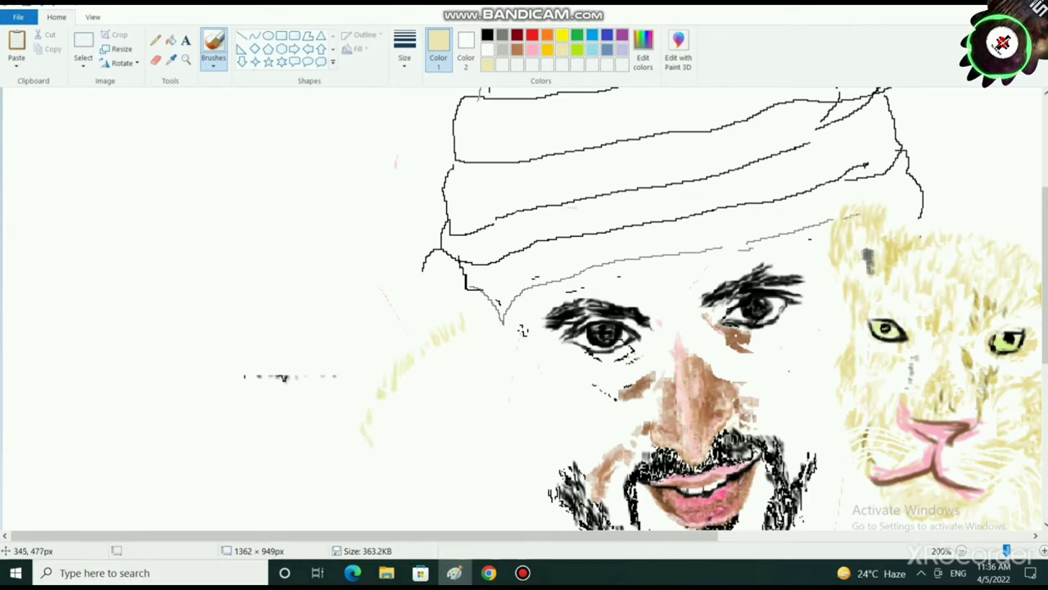
{"action": "mouse_move", "coordinate": [465, 332]}
{"action": "left_mouse_down"}
{"action": "mouse_move", "coordinate": [486, 366]}
{"action": "mouse_move", "coordinate": [505, 357]}
{"action": "mouse_move", "coordinate": [497, 360]}
{"action": "mouse_move", "coordinate": [511, 382]}
{"action": "mouse_move", "coordinate": [495, 416]}
{"action": "mouse_move", "coordinate": [511, 439]}
{"action": "mouse_move", "coordinate": [510, 396]}
{"action": "mouse_move", "coordinate": [532, 461]}
{"action": "left_mouse_up"}
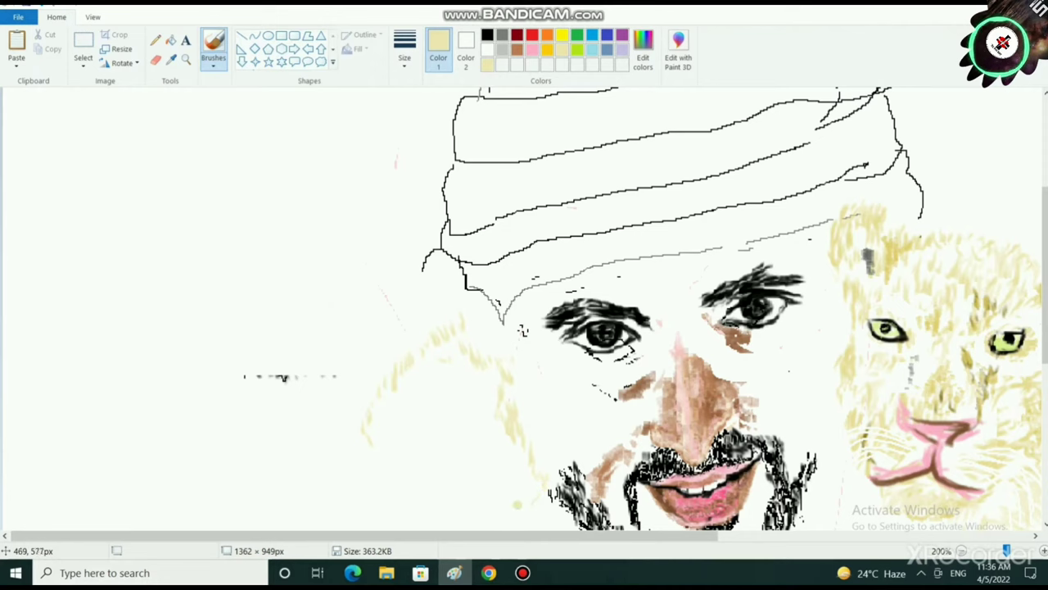
{"action": "scroll", "coordinate": [517, 503], "scroll_direction": "down", "scroll_amount": 3}
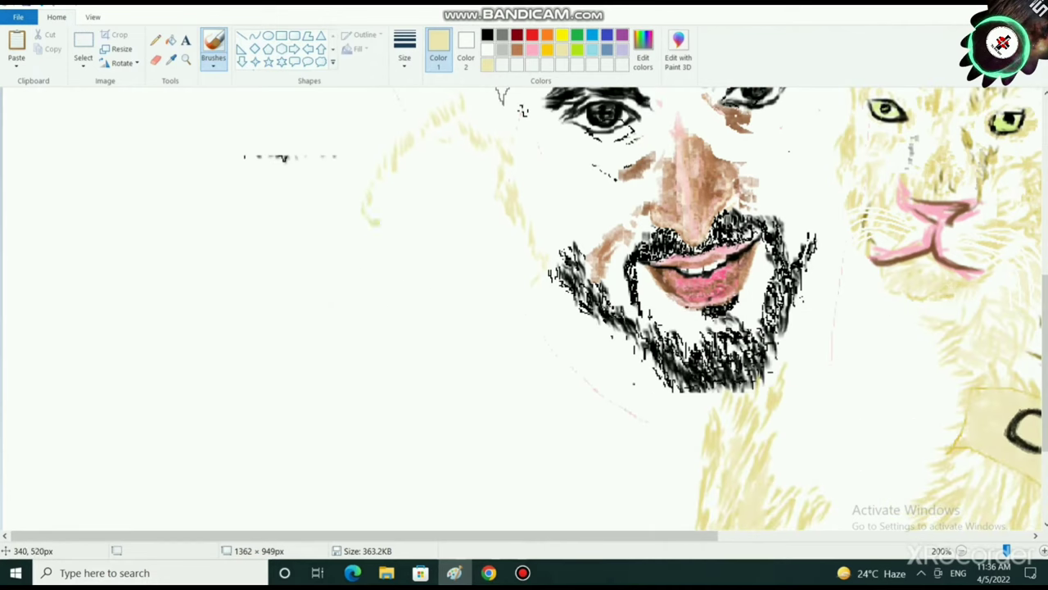
{"action": "mouse_move", "coordinate": [365, 211]}
{"action": "left_mouse_down"}
{"action": "mouse_move", "coordinate": [367, 180]}
{"action": "mouse_move", "coordinate": [404, 203]}
{"action": "mouse_move", "coordinate": [421, 179]}
{"action": "mouse_move", "coordinate": [448, 160]}
{"action": "left_mouse_up"}
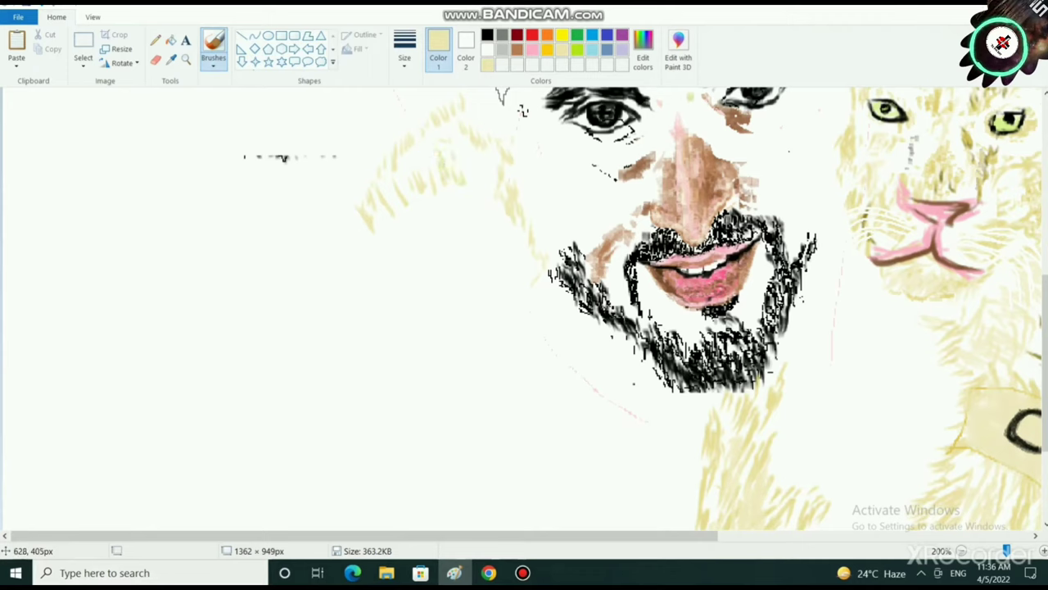
- Lighten the brush colour to RGB 250, 247, 228 and paint faint cream fur across the lower part of the new cub's head
{"action": "left_click", "coordinate": [643, 51]}
{"action": "left_click_drag", "start_coordinate": [682, 210], "coordinate": [682, 196]}
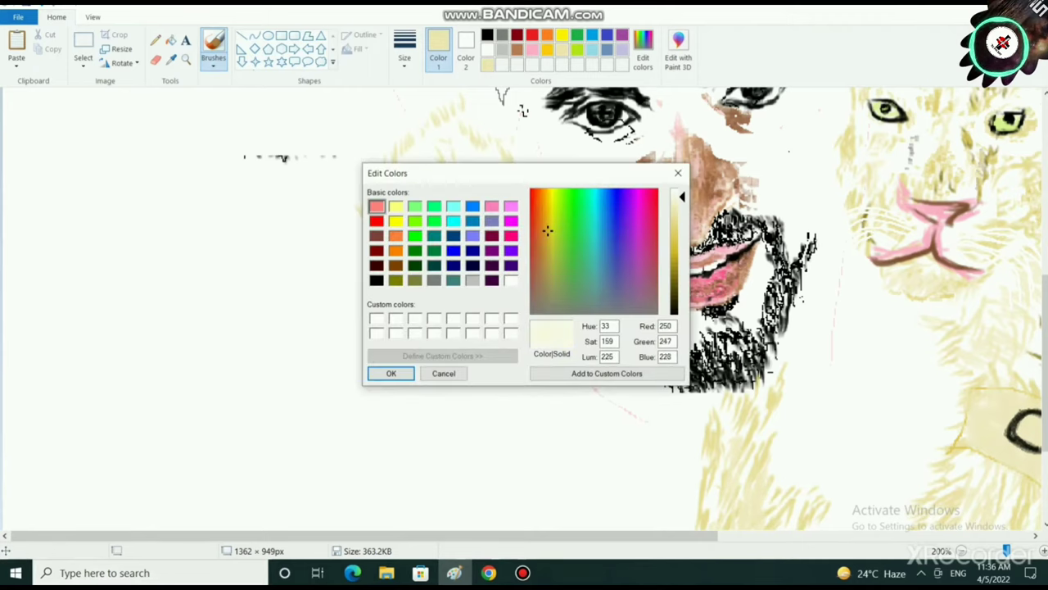
{"action": "left_click", "coordinate": [391, 373]}
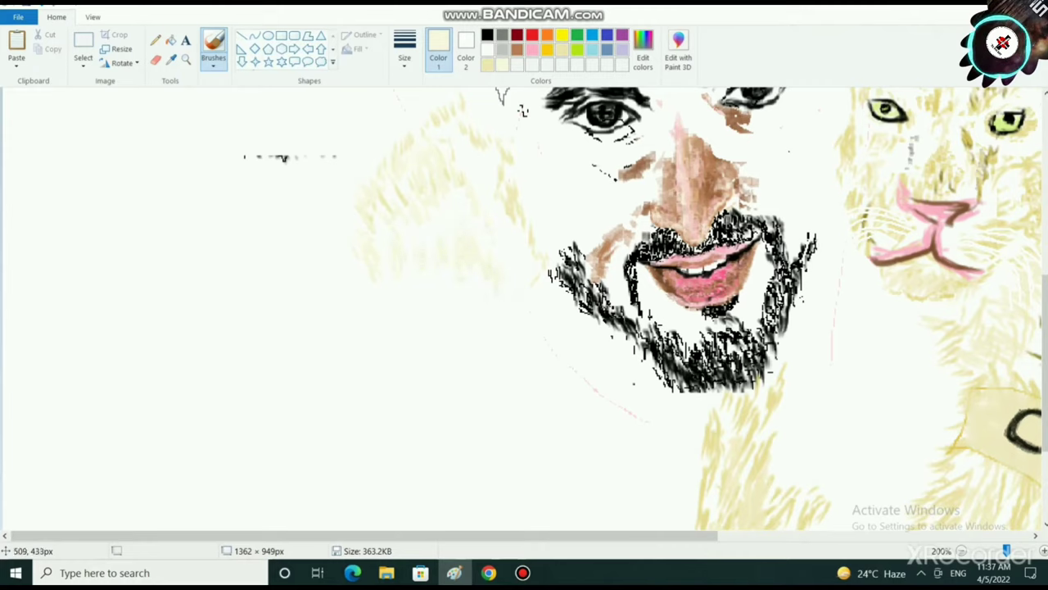
- Set the brush colour to RGB 239, 231, 169 and fill the new cub's head with short yellow fur strokes
{"action": "left_click", "coordinate": [643, 58]}
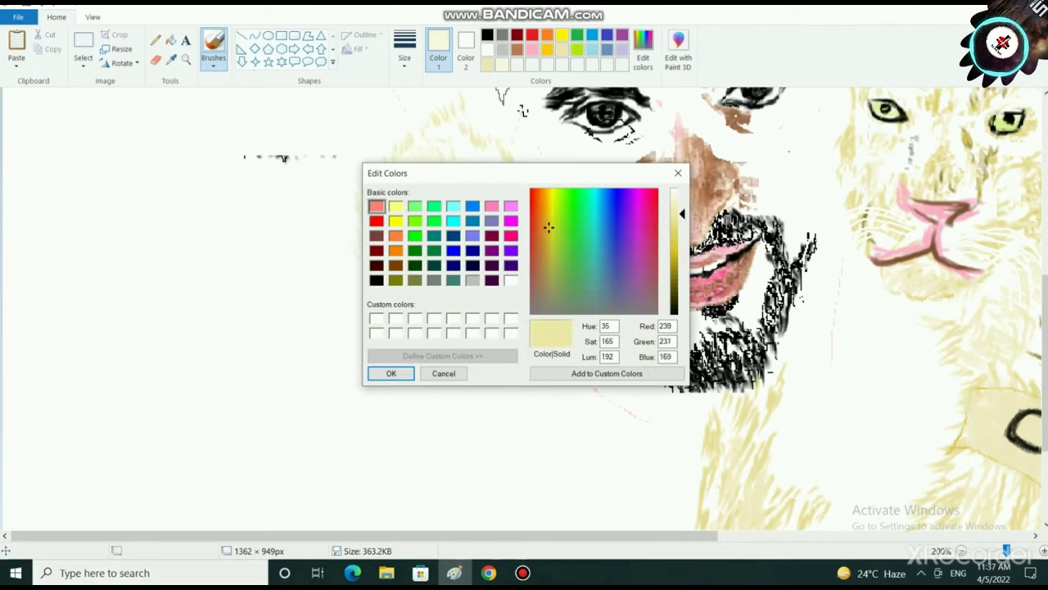
{"action": "left_click", "coordinate": [391, 373]}
{"action": "left_click_drag", "start_coordinate": [414, 203], "coordinate": [423, 232]}
{"action": "left_click_drag", "start_coordinate": [431, 218], "coordinate": [439, 232]}
{"action": "mouse_move", "coordinate": [447, 213]}
{"action": "left_mouse_down"}
{"action": "mouse_move", "coordinate": [455, 231]}
{"action": "mouse_move", "coordinate": [482, 235]}
{"action": "left_mouse_up"}
{"action": "left_click_drag", "start_coordinate": [476, 200], "coordinate": [494, 217]}
{"action": "left_click_drag", "start_coordinate": [479, 182], "coordinate": [488, 205]}
{"action": "mouse_move", "coordinate": [477, 172]}
{"action": "left_mouse_down"}
{"action": "mouse_move", "coordinate": [487, 195]}
{"action": "mouse_move", "coordinate": [473, 210]}
{"action": "left_mouse_up"}
{"action": "left_click_drag", "start_coordinate": [441, 187], "coordinate": [451, 208]}
{"action": "mouse_move", "coordinate": [428, 199]}
{"action": "left_mouse_down"}
{"action": "mouse_move", "coordinate": [442, 222]}
{"action": "mouse_move", "coordinate": [410, 241]}
{"action": "left_mouse_up"}
{"action": "mouse_move", "coordinate": [382, 225]}
{"action": "left_mouse_down"}
{"action": "mouse_move", "coordinate": [391, 241]}
{"action": "mouse_move", "coordinate": [382, 253]}
{"action": "left_mouse_up"}
{"action": "left_click_drag", "start_coordinate": [400, 204], "coordinate": [413, 226]}
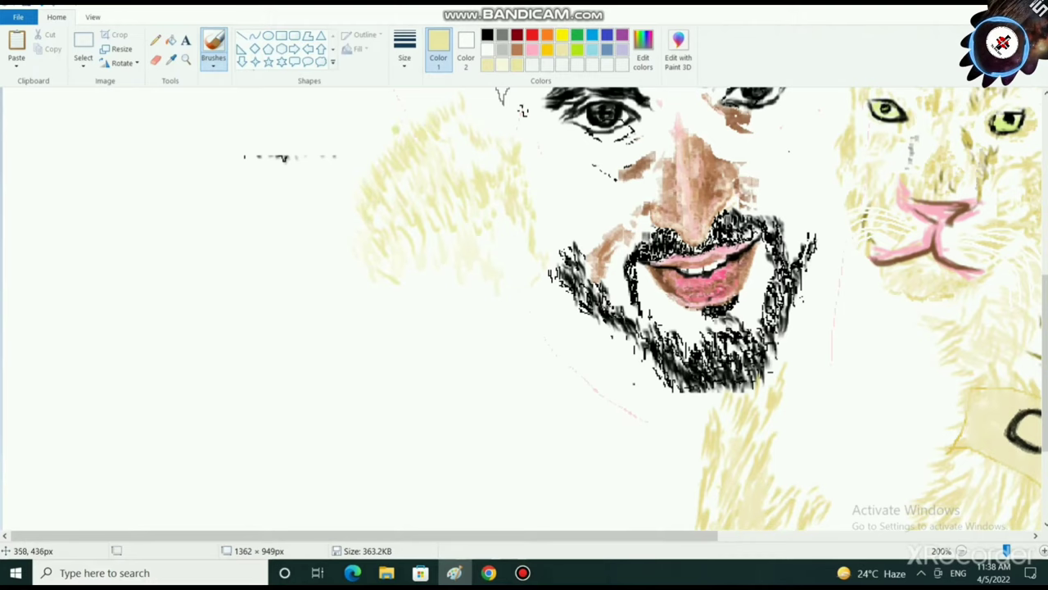
- Lighten the brush colour to pale cream and paint the rounded outline of the cub's ear on the outer side of its head
{"action": "scroll", "coordinate": [524, 311], "scroll_direction": "up", "scroll_amount": 3}
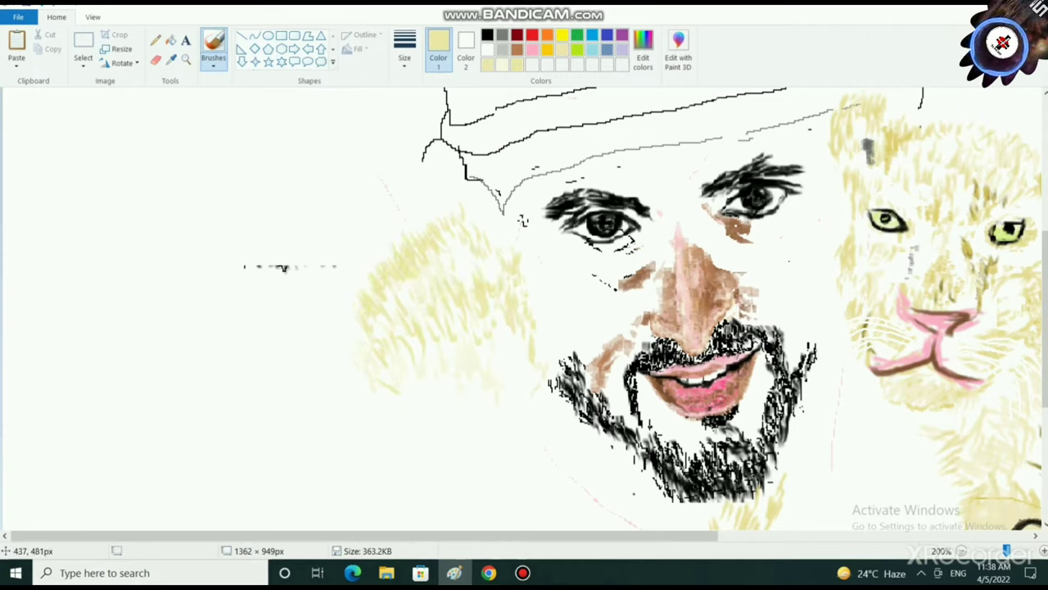
{"action": "left_click", "coordinate": [679, 50]}
{"action": "left_click", "coordinate": [629, 199]}
{"action": "left_click", "coordinate": [643, 50]}
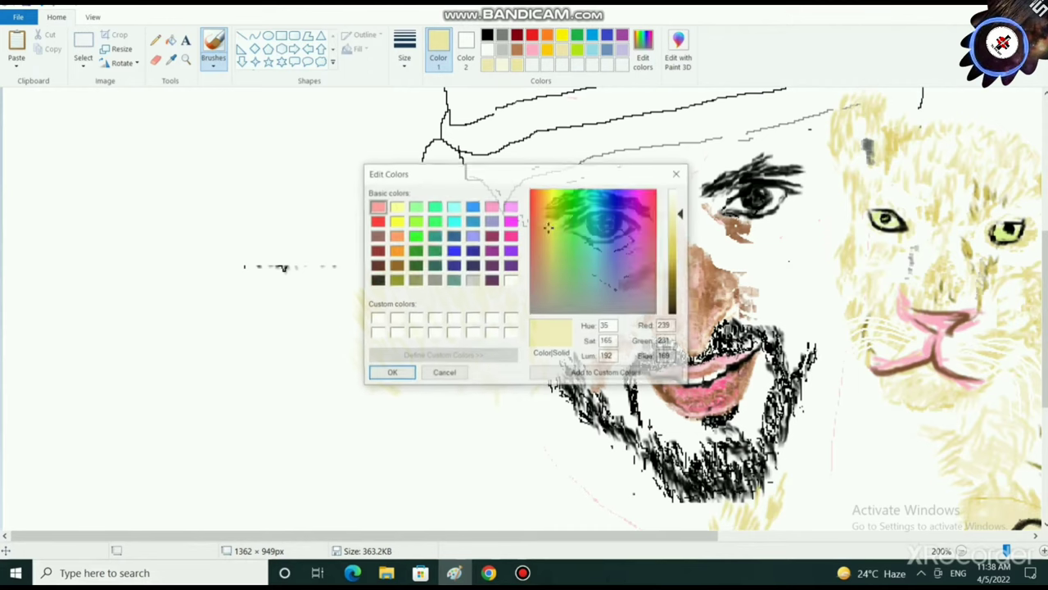
{"action": "left_click_drag", "start_coordinate": [682, 213], "coordinate": [682, 197]}
{"action": "key", "text": "Return"}
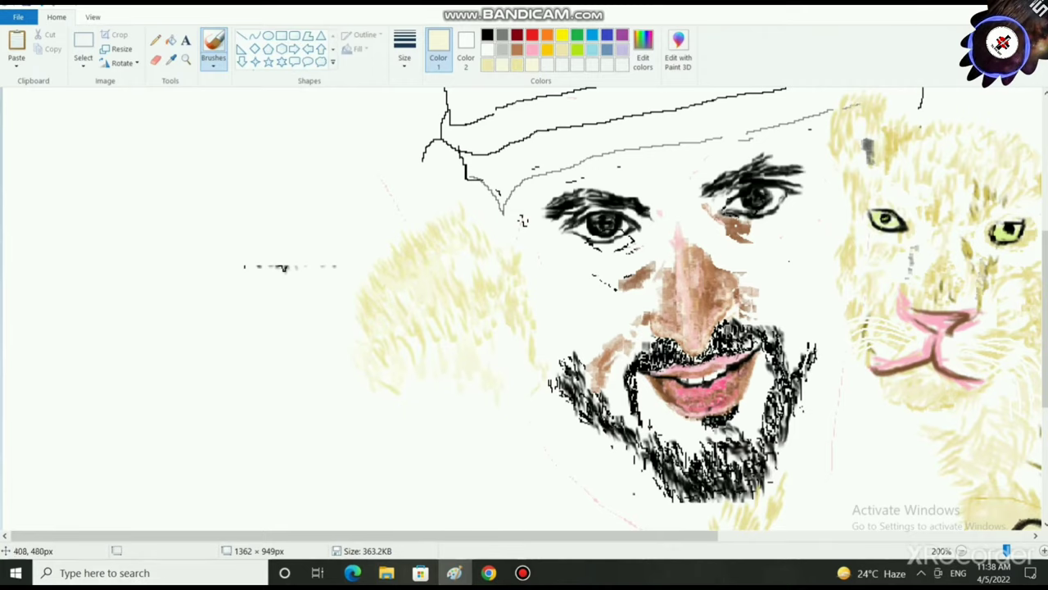
{"action": "scroll", "coordinate": [281, 268], "scroll_direction": "up", "scroll_amount": 1}
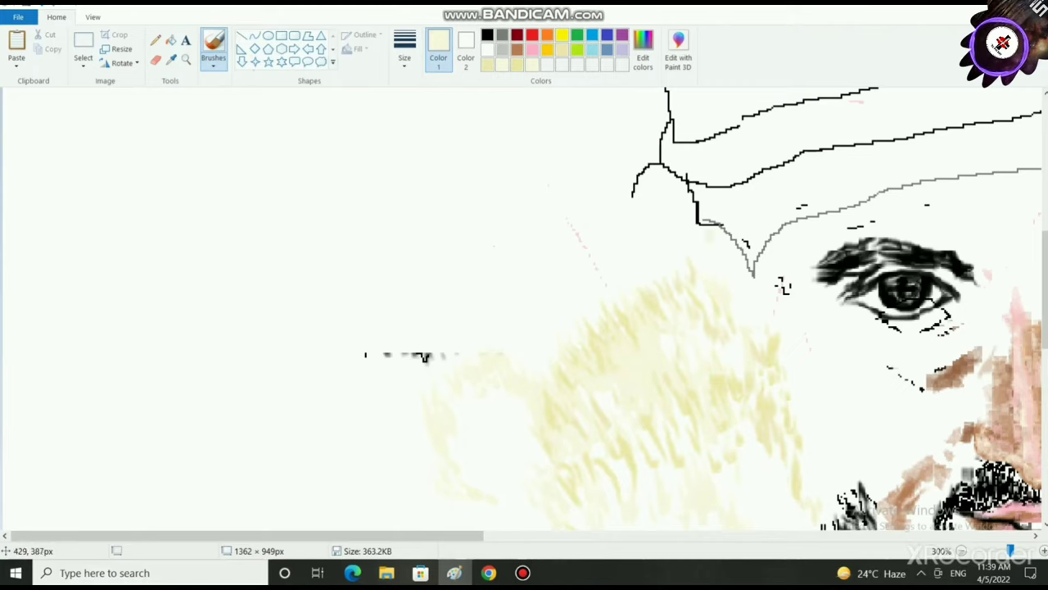
- Mix a deeper pink from the rose swatch and paint the inside of the new cub's ear with it
{"action": "left_click", "coordinate": [532, 50]}
{"action": "mouse_move", "coordinate": [460, 449]}
{"action": "left_mouse_down"}
{"action": "mouse_move", "coordinate": [485, 460]}
{"action": "mouse_move", "coordinate": [456, 436]}
{"action": "mouse_move", "coordinate": [474, 443]}
{"action": "mouse_move", "coordinate": [448, 400]}
{"action": "mouse_move", "coordinate": [457, 435]}
{"action": "mouse_move", "coordinate": [440, 425]}
{"action": "mouse_move", "coordinate": [475, 423]}
{"action": "mouse_move", "coordinate": [480, 409]}
{"action": "mouse_move", "coordinate": [508, 433]}
{"action": "mouse_move", "coordinate": [484, 405]}
{"action": "mouse_move", "coordinate": [521, 424]}
{"action": "mouse_move", "coordinate": [486, 400]}
{"action": "mouse_move", "coordinate": [523, 421]}
{"action": "mouse_move", "coordinate": [472, 416]}
{"action": "mouse_move", "coordinate": [513, 453]}
{"action": "mouse_move", "coordinate": [504, 463]}
{"action": "mouse_move", "coordinate": [477, 415]}
{"action": "mouse_move", "coordinate": [514, 440]}
{"action": "mouse_move", "coordinate": [461, 398]}
{"action": "mouse_move", "coordinate": [526, 467]}
{"action": "mouse_move", "coordinate": [514, 484]}
{"action": "mouse_move", "coordinate": [526, 456]}
{"action": "mouse_move", "coordinate": [500, 452]}
{"action": "left_mouse_up"}
{"action": "left_click", "coordinate": [643, 49]}
{"action": "left_click", "coordinate": [681, 217]}
{"action": "left_click", "coordinate": [391, 372]}
{"action": "mouse_move", "coordinate": [500, 414]}
{"action": "left_mouse_down"}
{"action": "mouse_move", "coordinate": [523, 420]}
{"action": "mouse_move", "coordinate": [514, 434]}
{"action": "left_mouse_up"}
- Outline the new cub's mouth and nose in pink below the fur, joined by a short vertical line
{"action": "scroll", "coordinate": [587, 454], "scroll_direction": "down", "scroll_amount": 3}
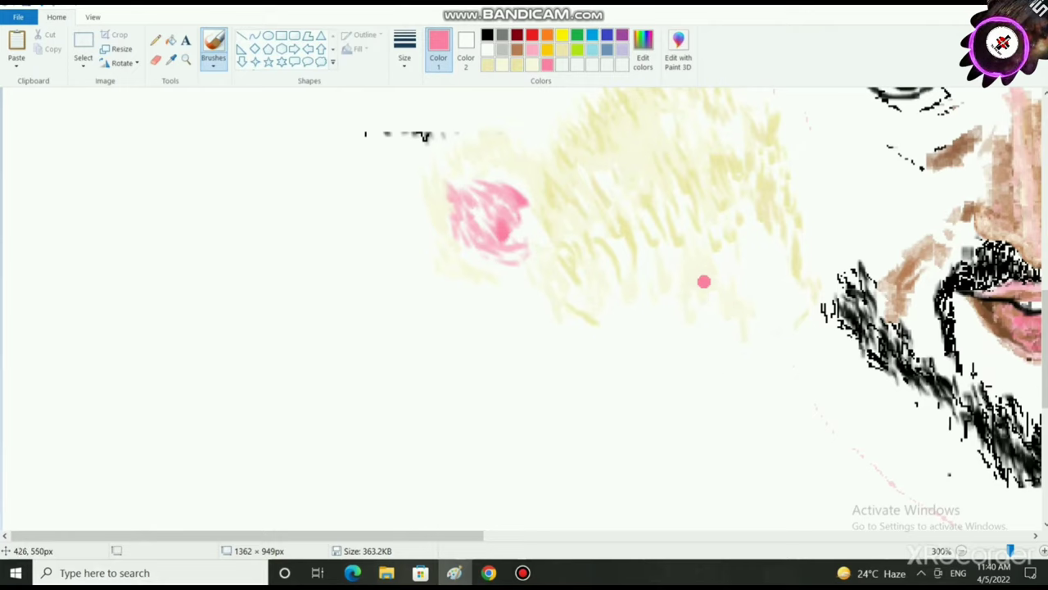
{"action": "mouse_move", "coordinate": [705, 282]}
{"action": "left_mouse_down"}
{"action": "mouse_move", "coordinate": [711, 316]}
{"action": "mouse_move", "coordinate": [710, 299]}
{"action": "mouse_move", "coordinate": [702, 321]}
{"action": "mouse_move", "coordinate": [711, 315]}
{"action": "mouse_move", "coordinate": [692, 331]}
{"action": "mouse_move", "coordinate": [643, 350]}
{"action": "mouse_move", "coordinate": [621, 329]}
{"action": "mouse_move", "coordinate": [642, 347]}
{"action": "left_mouse_up"}
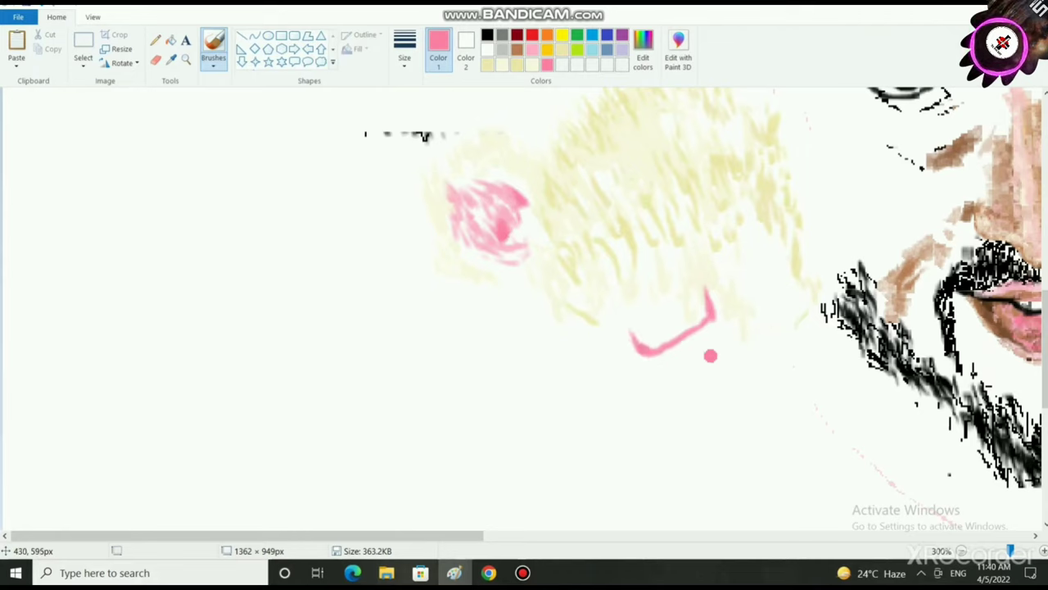
{"action": "left_click_drag", "start_coordinate": [644, 347], "coordinate": [620, 335]}
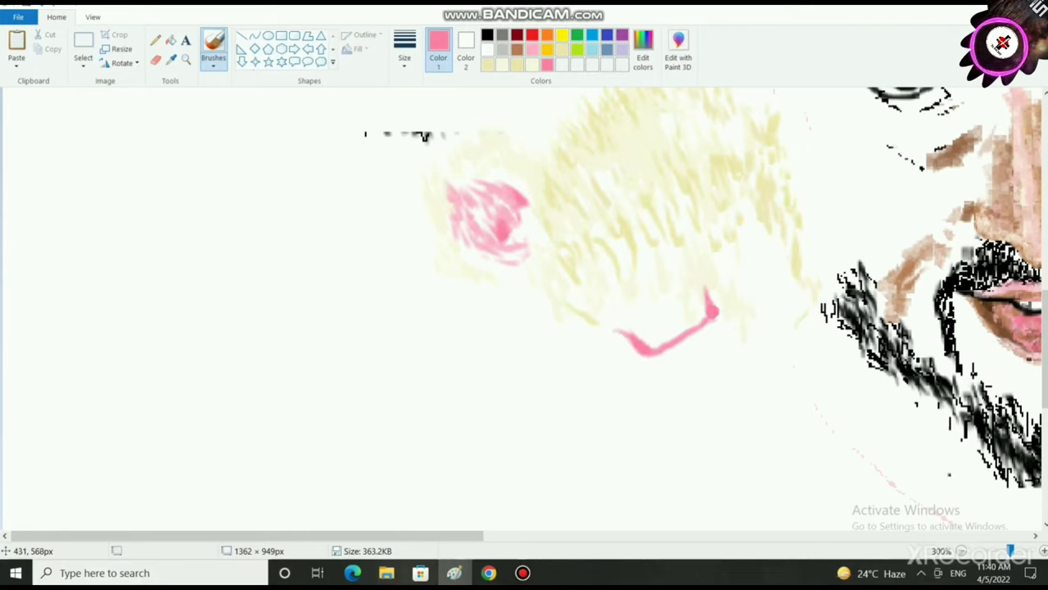
{"action": "mouse_move", "coordinate": [706, 312]}
{"action": "left_mouse_down"}
{"action": "mouse_move", "coordinate": [762, 301]}
{"action": "mouse_move", "coordinate": [762, 328]}
{"action": "mouse_move", "coordinate": [737, 323]}
{"action": "left_mouse_up"}
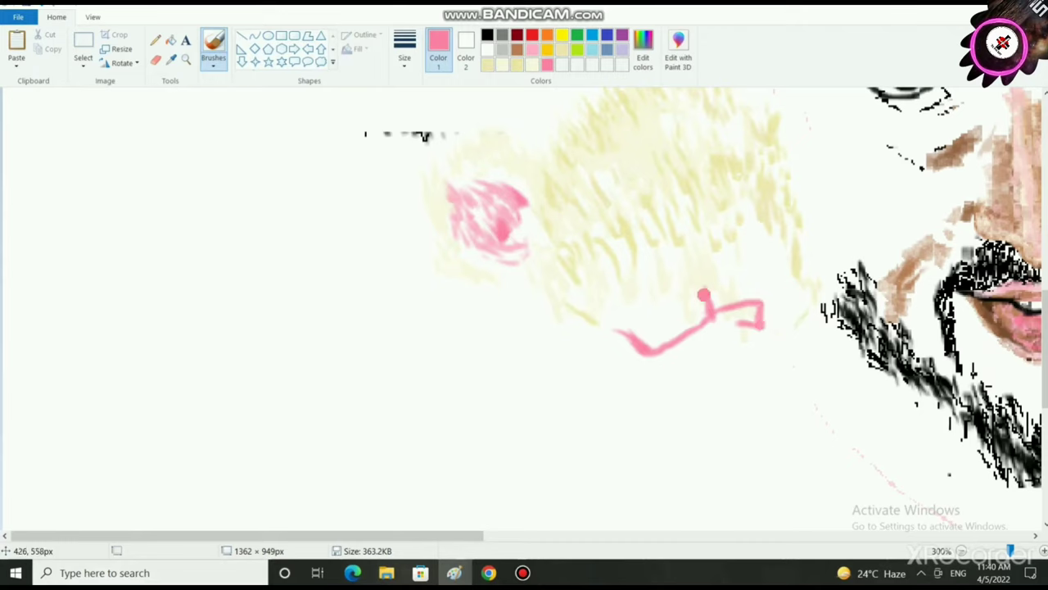
{"action": "mouse_move", "coordinate": [663, 257]}
{"action": "left_mouse_down"}
{"action": "mouse_move", "coordinate": [706, 248]}
{"action": "mouse_move", "coordinate": [683, 264]}
{"action": "mouse_move", "coordinate": [718, 281]}
{"action": "mouse_move", "coordinate": [724, 221]}
{"action": "mouse_move", "coordinate": [711, 242]}
{"action": "mouse_move", "coordinate": [728, 240]}
{"action": "left_mouse_up"}
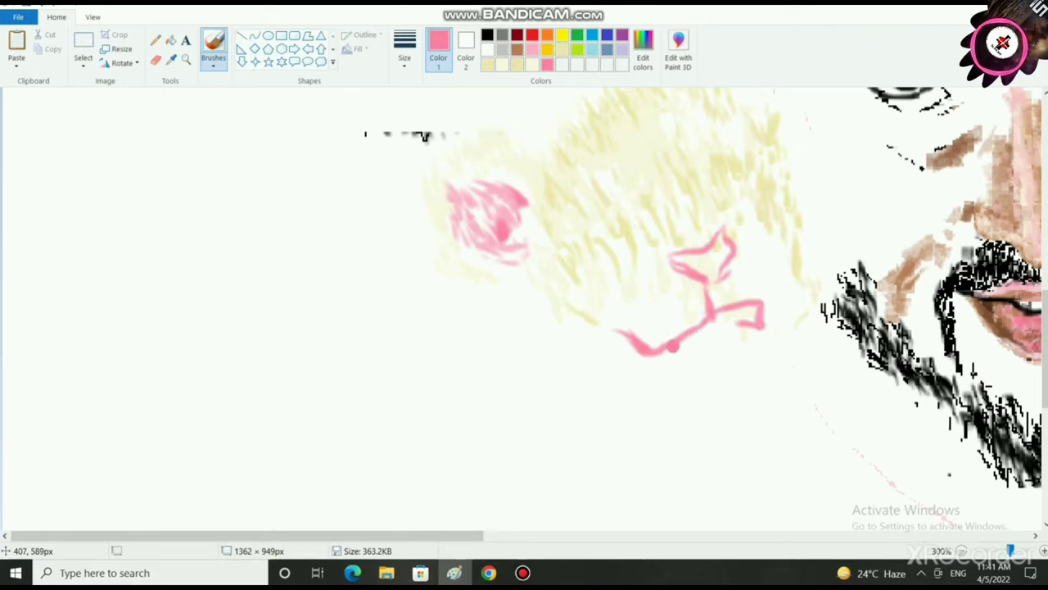
{"action": "mouse_move", "coordinate": [714, 333]}
{"action": "left_mouse_down"}
{"action": "mouse_move", "coordinate": [731, 327]}
{"action": "mouse_move", "coordinate": [718, 332]}
{"action": "left_mouse_up"}
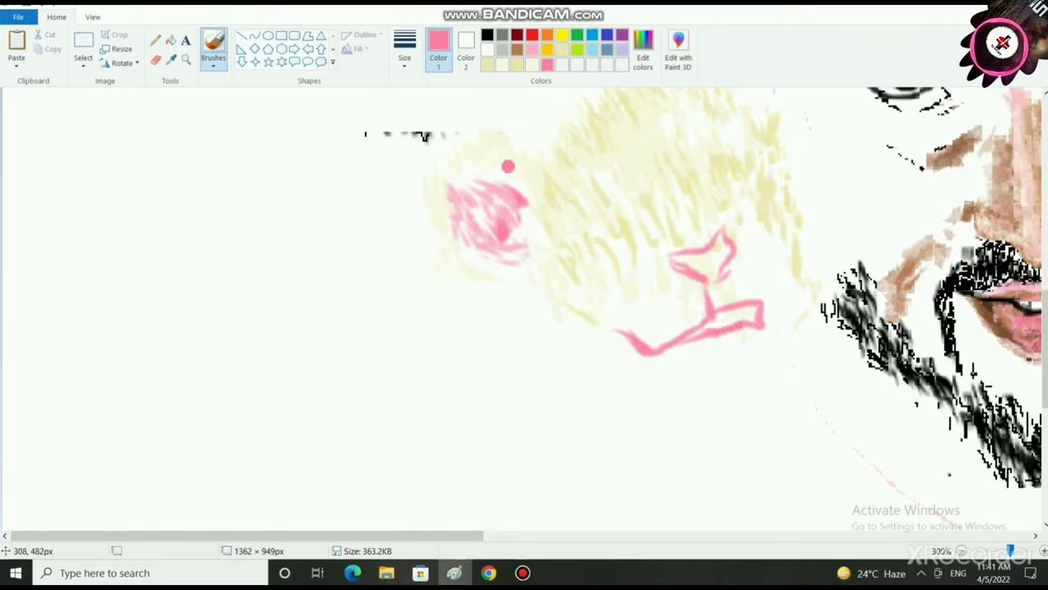
- Shade the inside of the cub's mouth with dark brown at the corner and brown RGB 154, 96, 65 along the lower lip
{"action": "left_click", "coordinate": [518, 50]}
{"action": "left_click", "coordinate": [642, 51]}
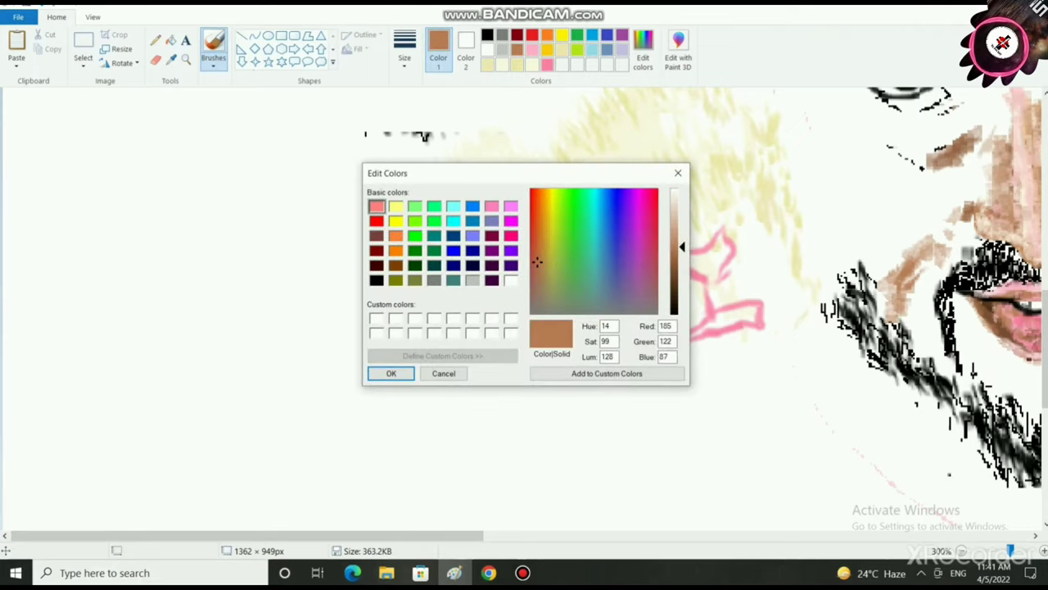
{"action": "left_click_drag", "start_coordinate": [682, 246], "coordinate": [682, 275]}
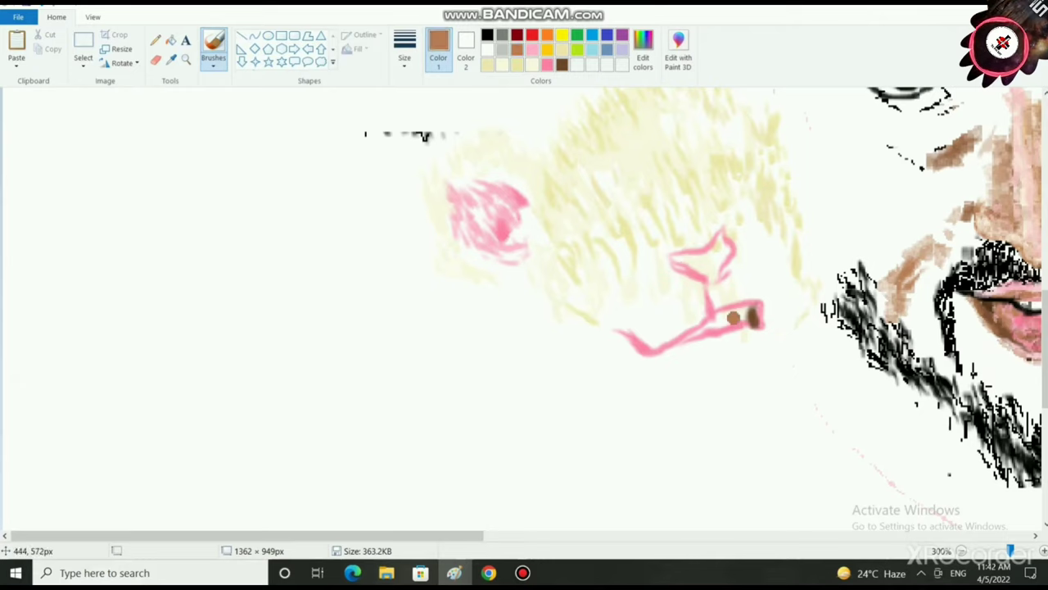
{"action": "left_click", "coordinate": [643, 51]}
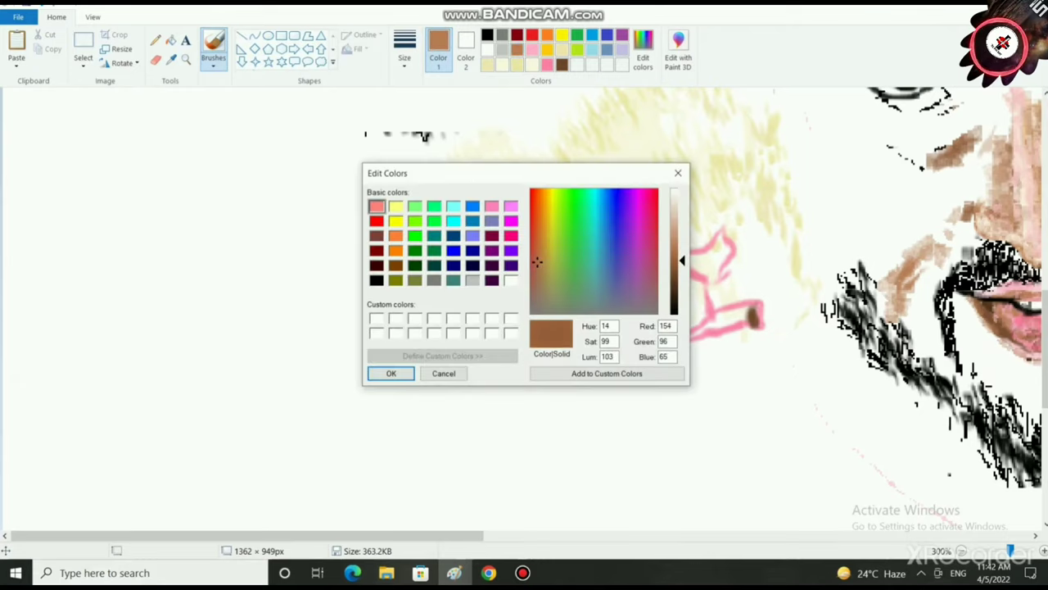
{"action": "left_click", "coordinate": [390, 372]}
{"action": "left_click_drag", "start_coordinate": [750, 319], "coordinate": [700, 332]}
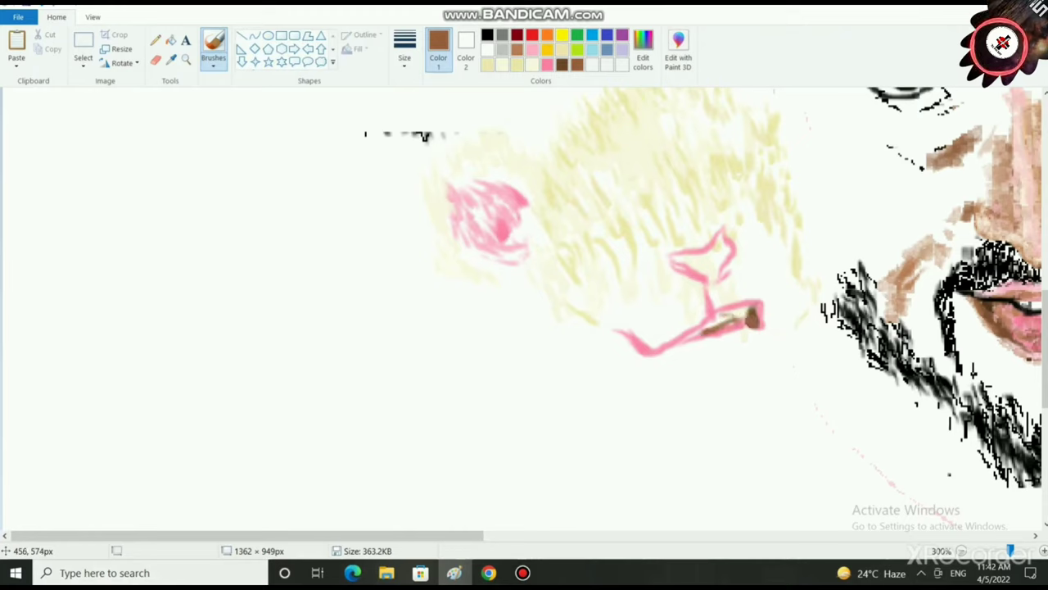
- Deepen the pink to RGB 255, 34, 106 and paint it over the middle of the cub's mouth
{"action": "left_click", "coordinate": [547, 65]}
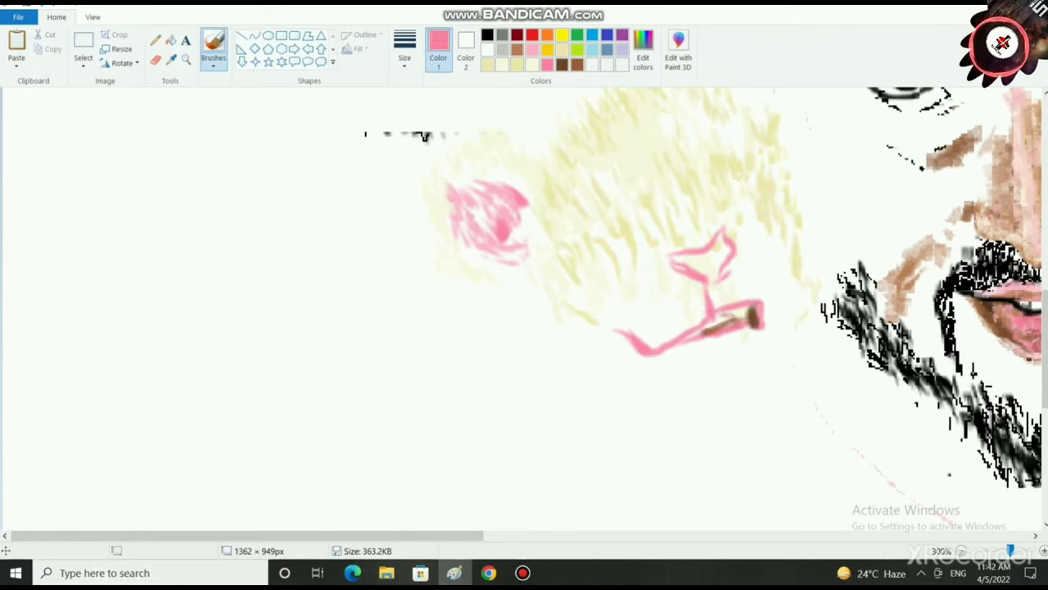
{"action": "left_click", "coordinate": [642, 49]}
{"action": "left_click_drag", "start_coordinate": [682, 232], "coordinate": [682, 243]}
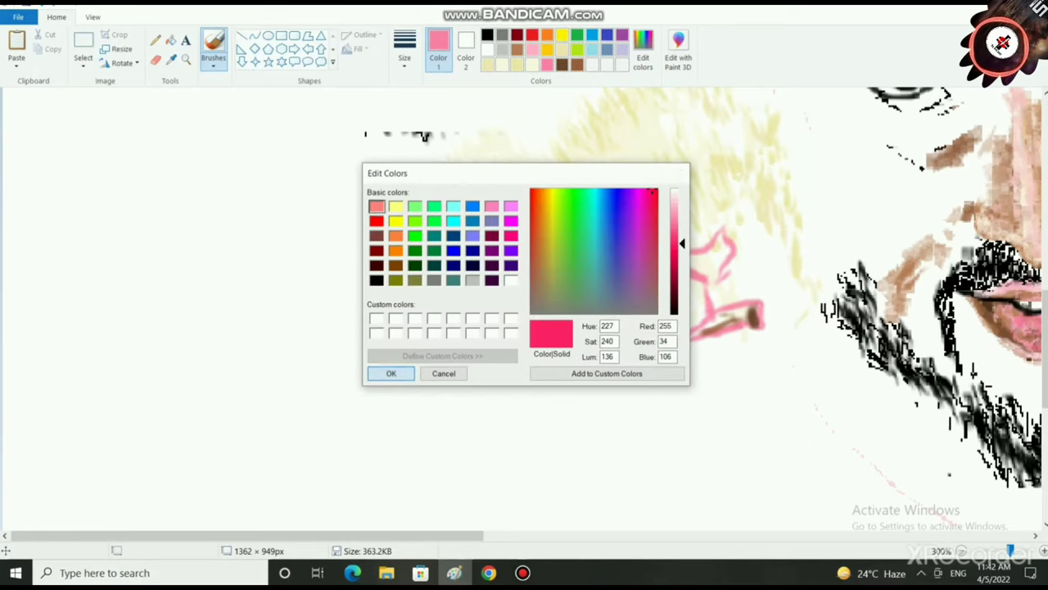
{"action": "left_click", "coordinate": [391, 373]}
{"action": "left_click_drag", "start_coordinate": [727, 317], "coordinate": [701, 327]}
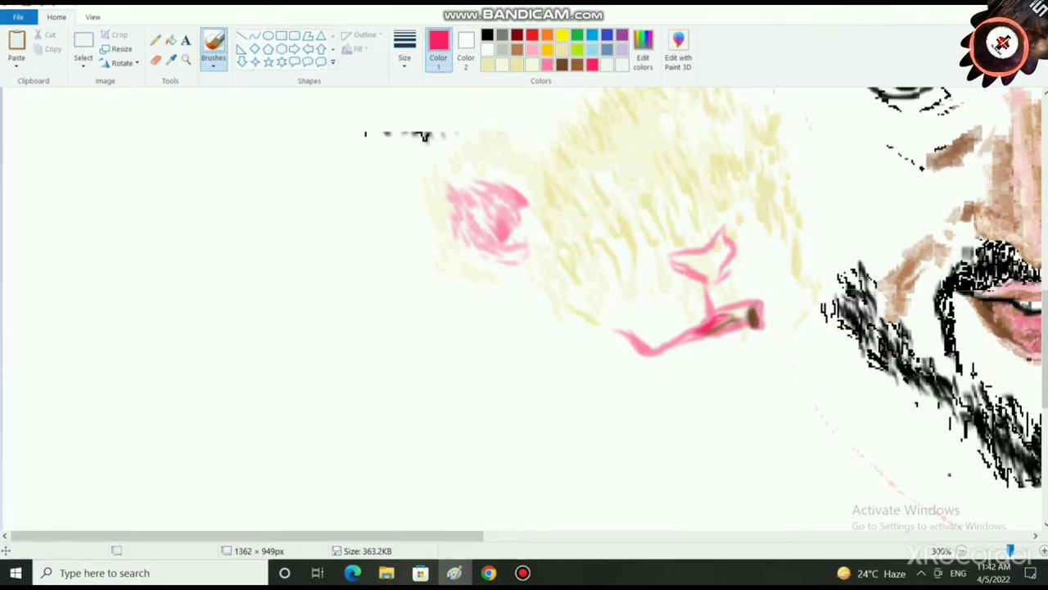
- Shade the middle of the cub's mouth and the line up to its nose with the saved dark brown
{"action": "left_click", "coordinate": [562, 64]}
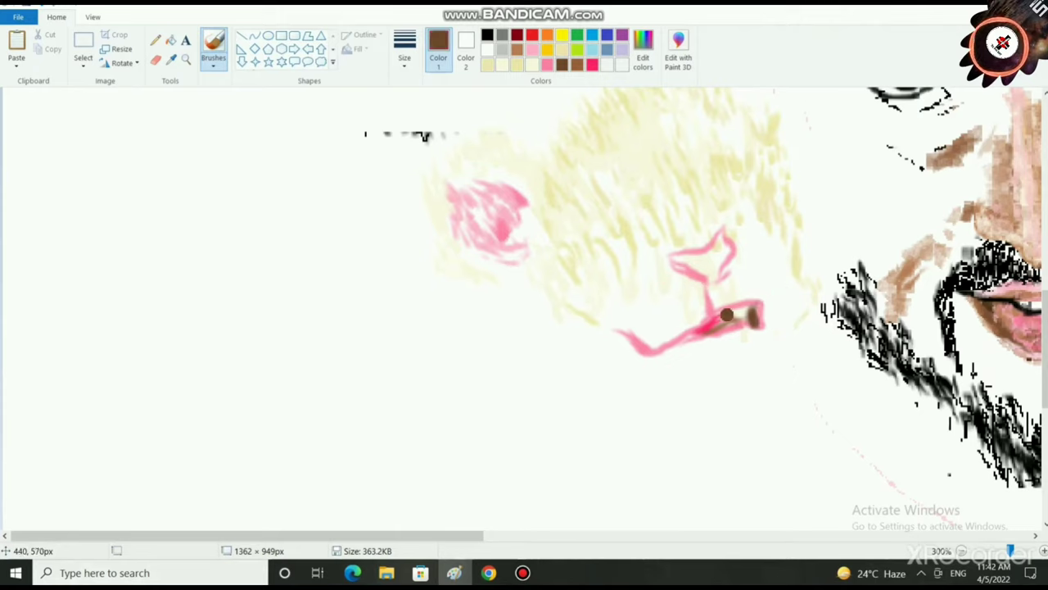
{"action": "left_click_drag", "start_coordinate": [727, 315], "coordinate": [703, 324]}
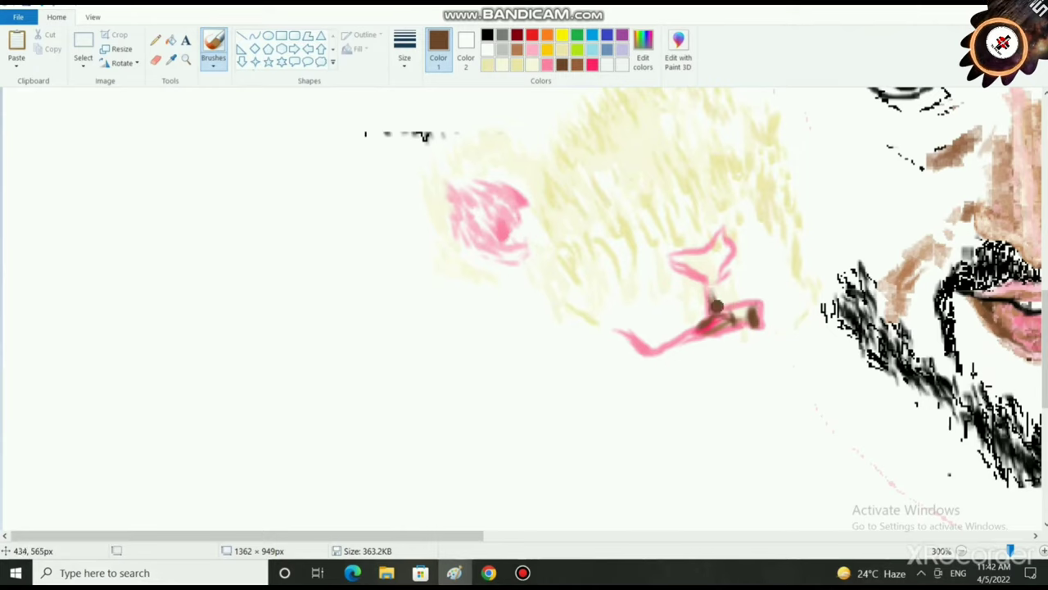
{"action": "left_click_drag", "start_coordinate": [709, 278], "coordinate": [713, 312]}
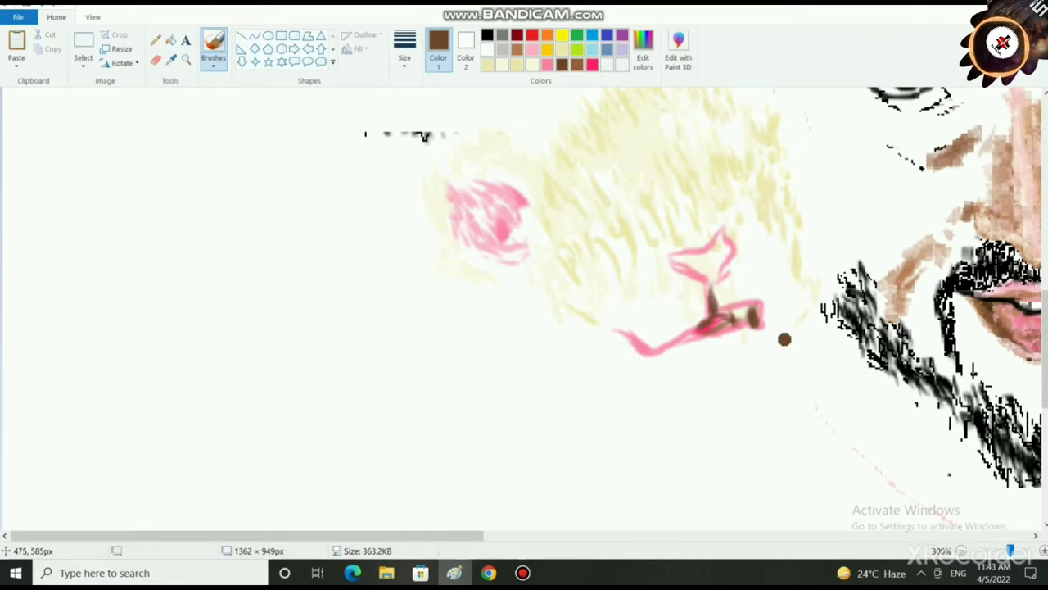
- Shade the edges of the cub's nose with the saved dark brown and fill its inside with the saved pink and rose
{"action": "mouse_move", "coordinate": [666, 250]}
{"action": "left_mouse_down"}
{"action": "mouse_move", "coordinate": [702, 276]}
{"action": "mouse_move", "coordinate": [676, 257]}
{"action": "mouse_move", "coordinate": [722, 240]}
{"action": "mouse_move", "coordinate": [720, 278]}
{"action": "left_mouse_up"}
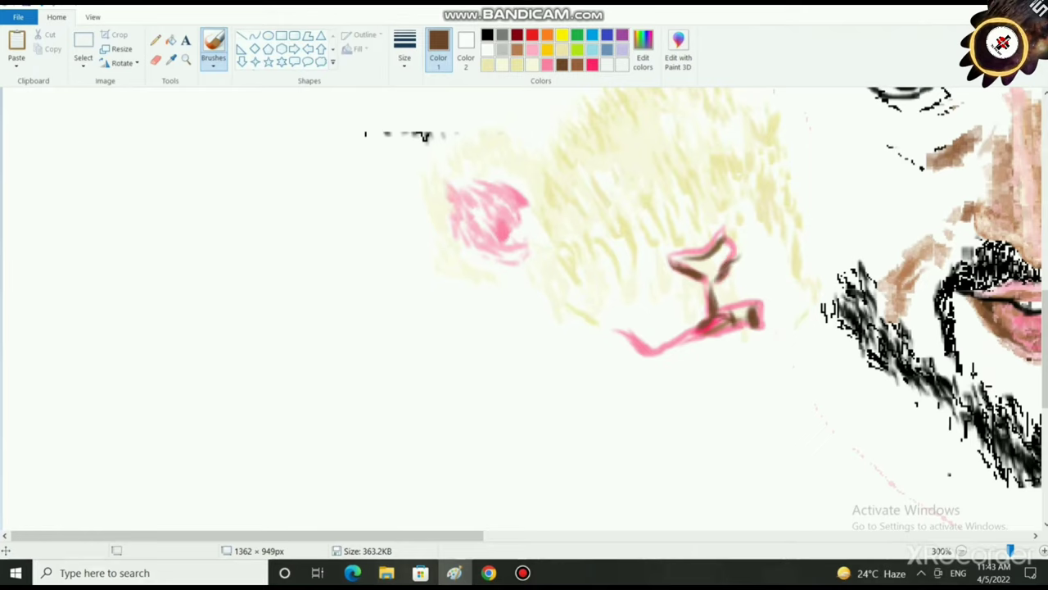
{"action": "left_click", "coordinate": [547, 65]}
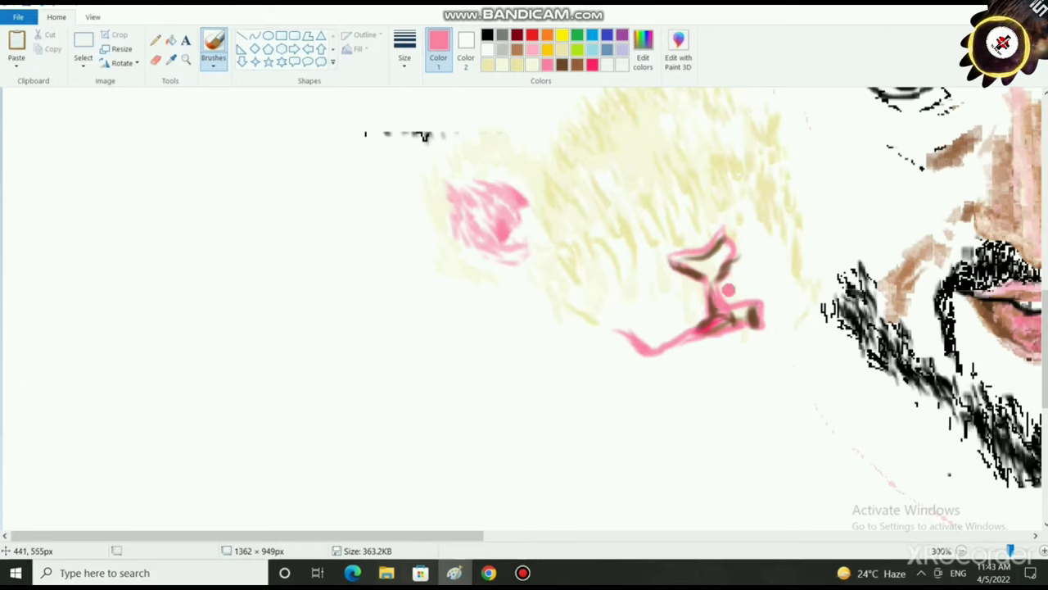
{"action": "left_click_drag", "start_coordinate": [723, 259], "coordinate": [688, 261]}
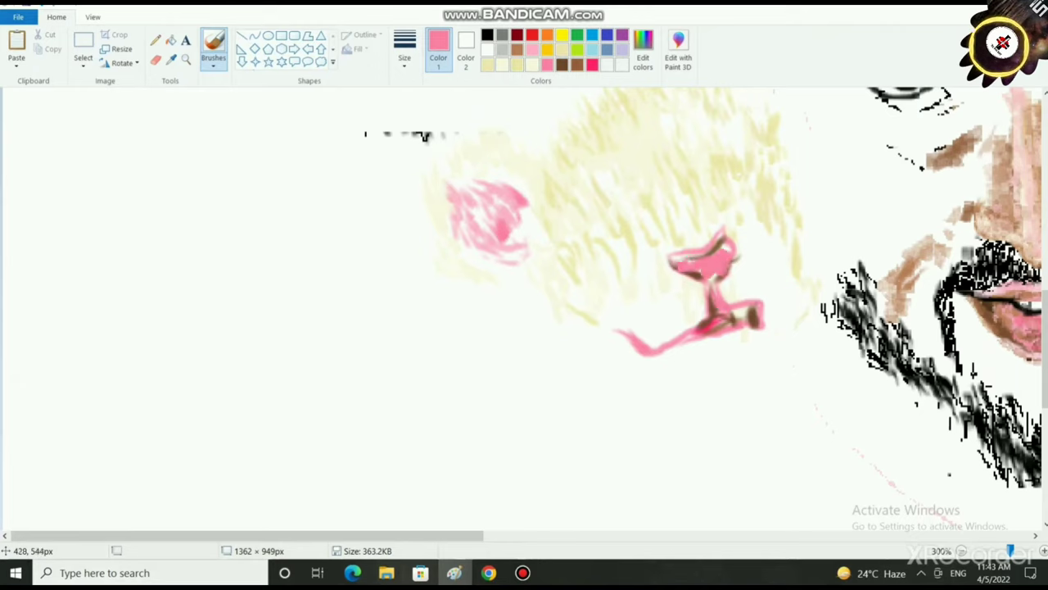
{"action": "key", "text": "ctrl+z"}
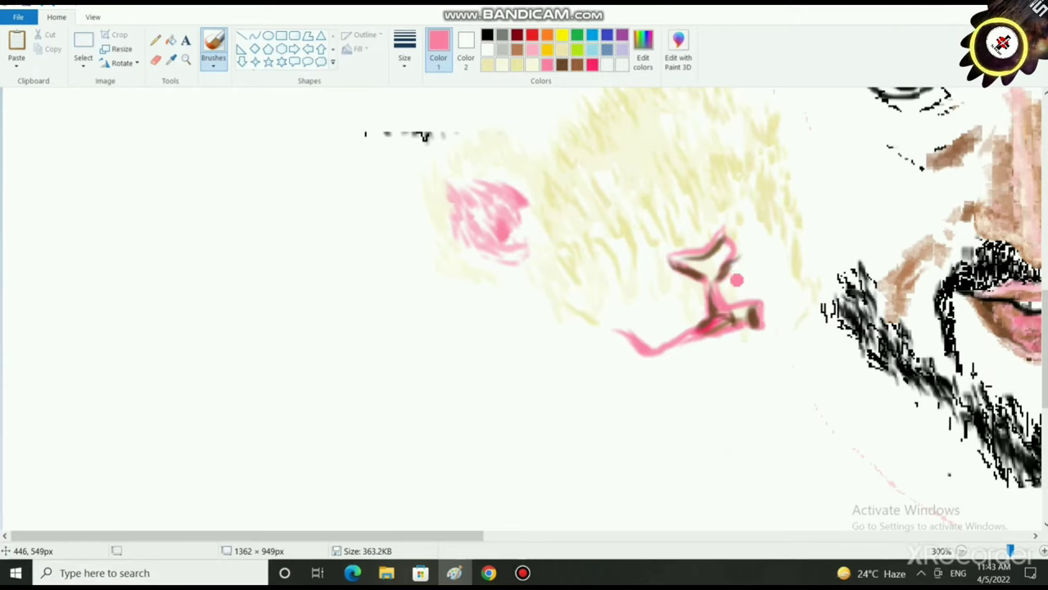
{"action": "scroll", "coordinate": [714, 288], "scroll_direction": "up", "scroll_amount": 3}
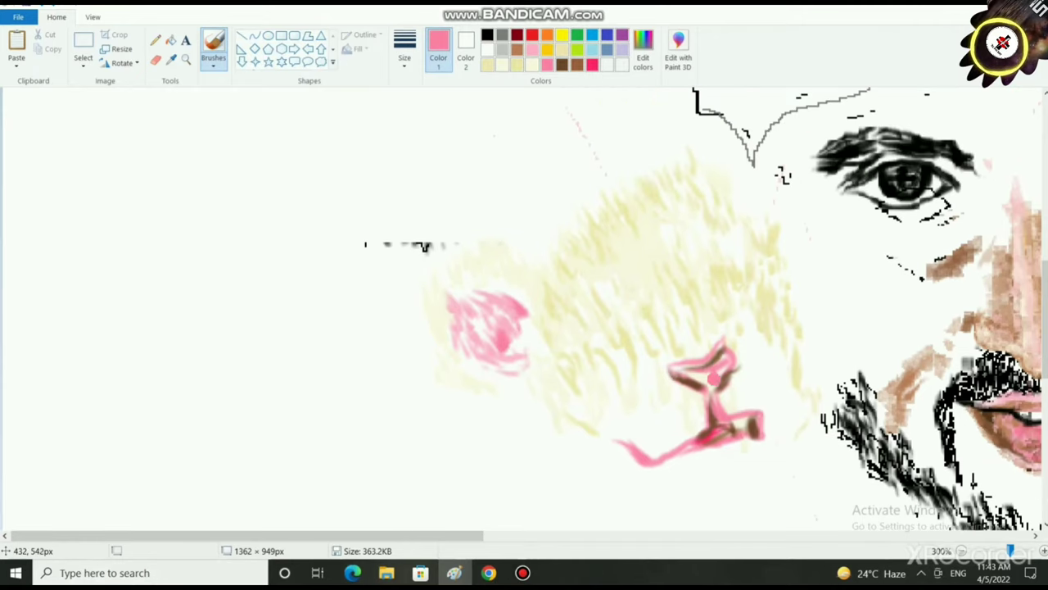
{"action": "left_click_drag", "start_coordinate": [712, 378], "coordinate": [668, 366]}
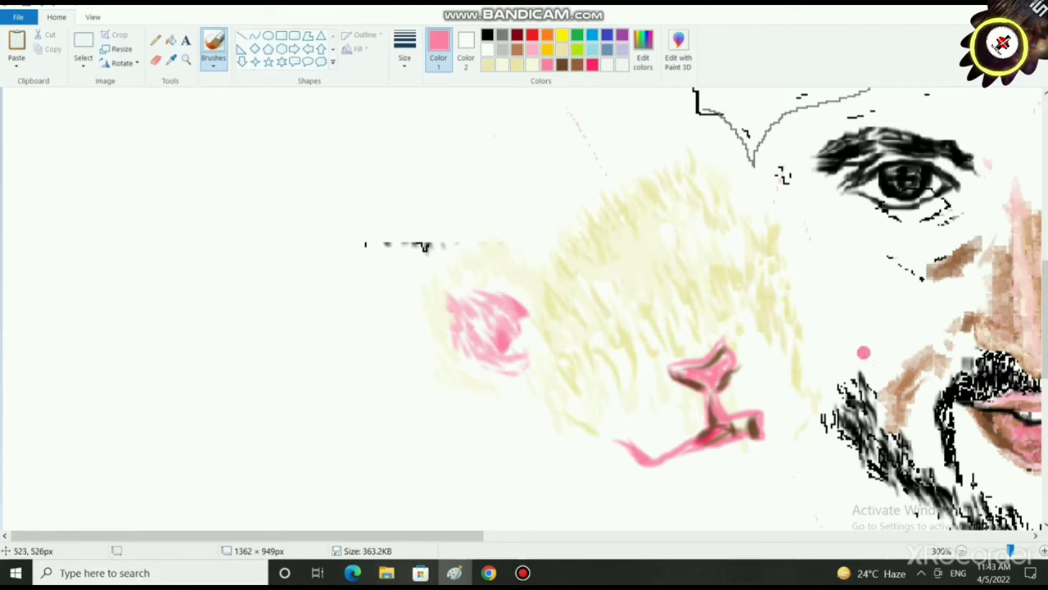
{"action": "left_click", "coordinate": [532, 50]}
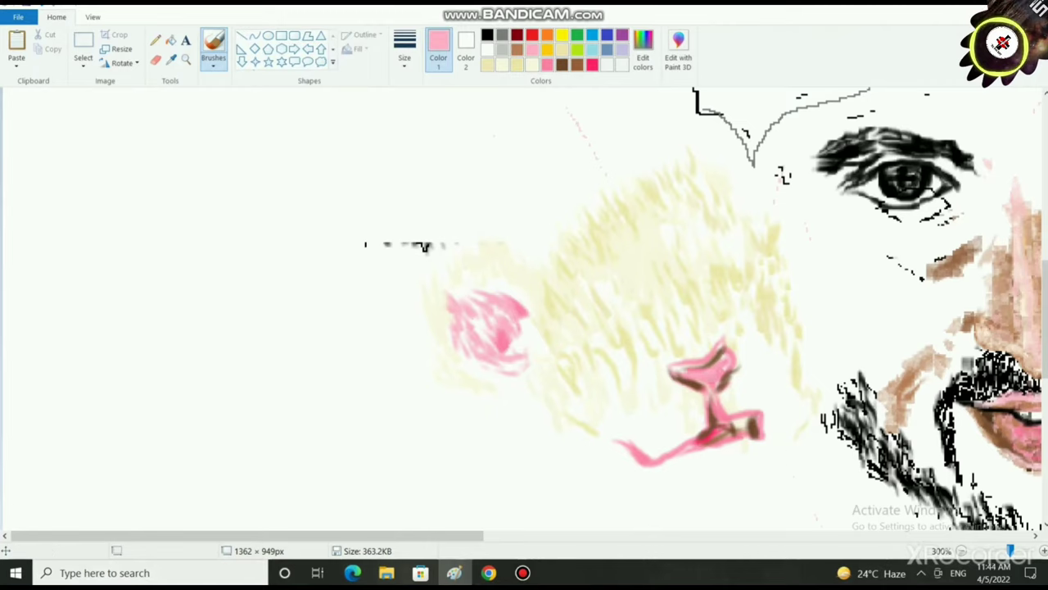
- Darken the opening between the cub's lips with black, adding touches of the saved pink around it
{"action": "left_click", "coordinate": [487, 34]}
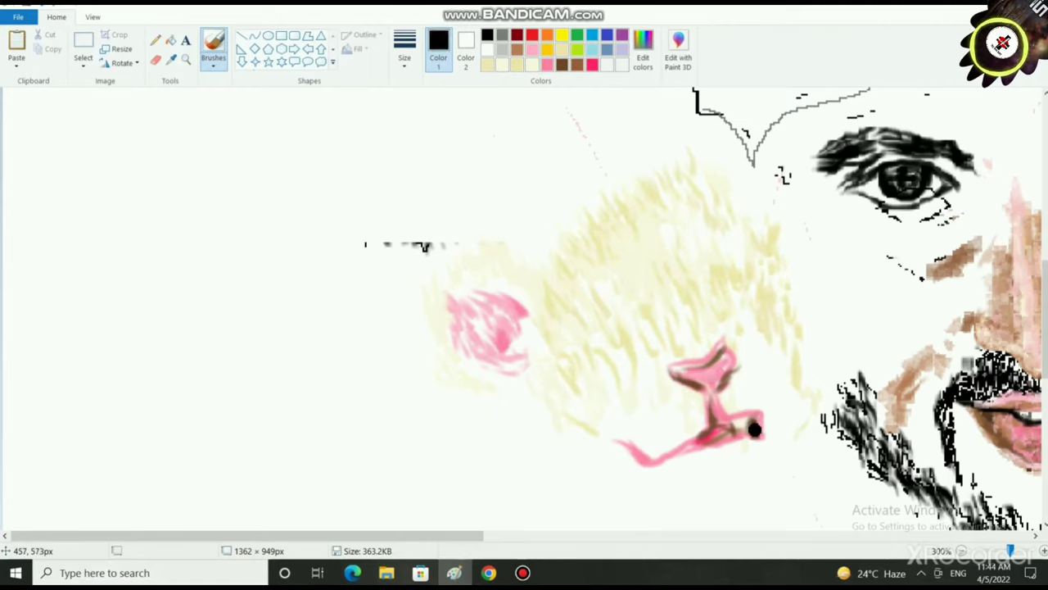
{"action": "left_click_drag", "start_coordinate": [753, 433], "coordinate": [680, 448]}
{"action": "key", "text": "super"}
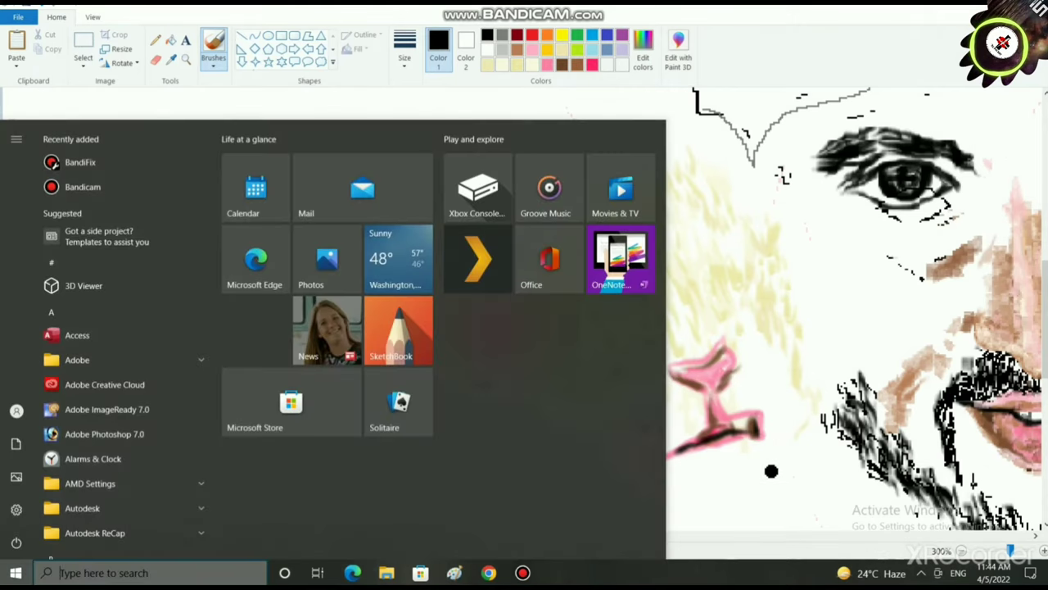
{"action": "key", "text": "super"}
{"action": "left_click", "coordinate": [548, 65]}
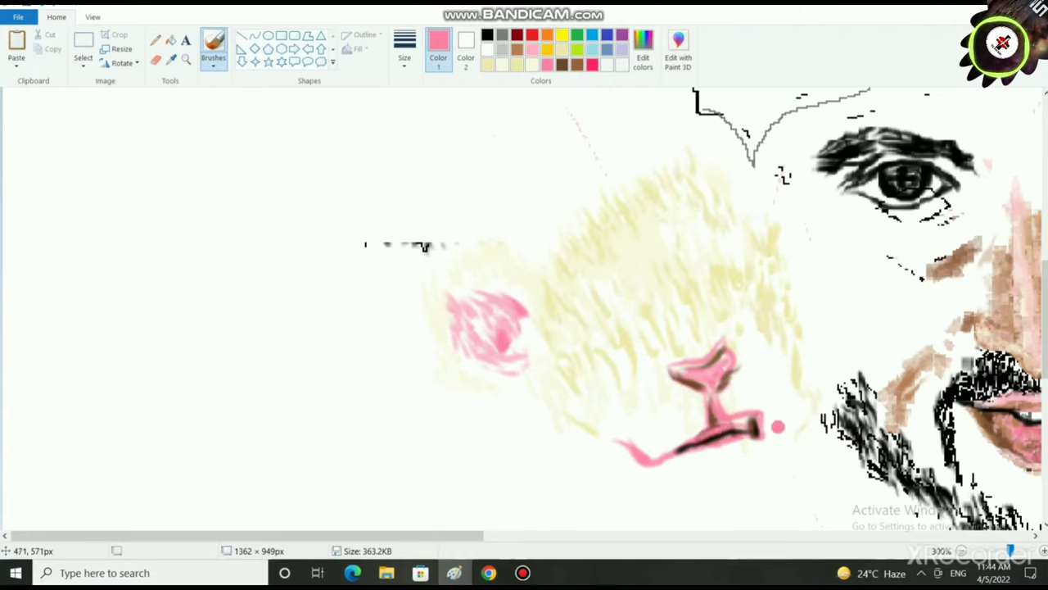
{"action": "left_click", "coordinate": [487, 35]}
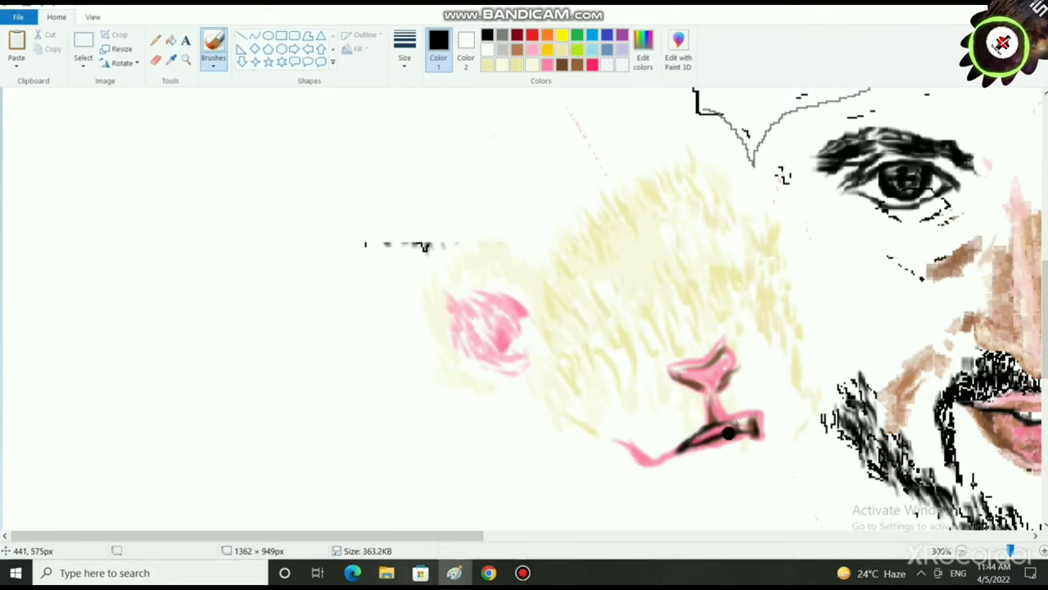
- Paint deep pink along both of the cub's lips, then soften the lower lip and extend the nose's upper tip with the saved pink
{"action": "left_click", "coordinate": [592, 65]}
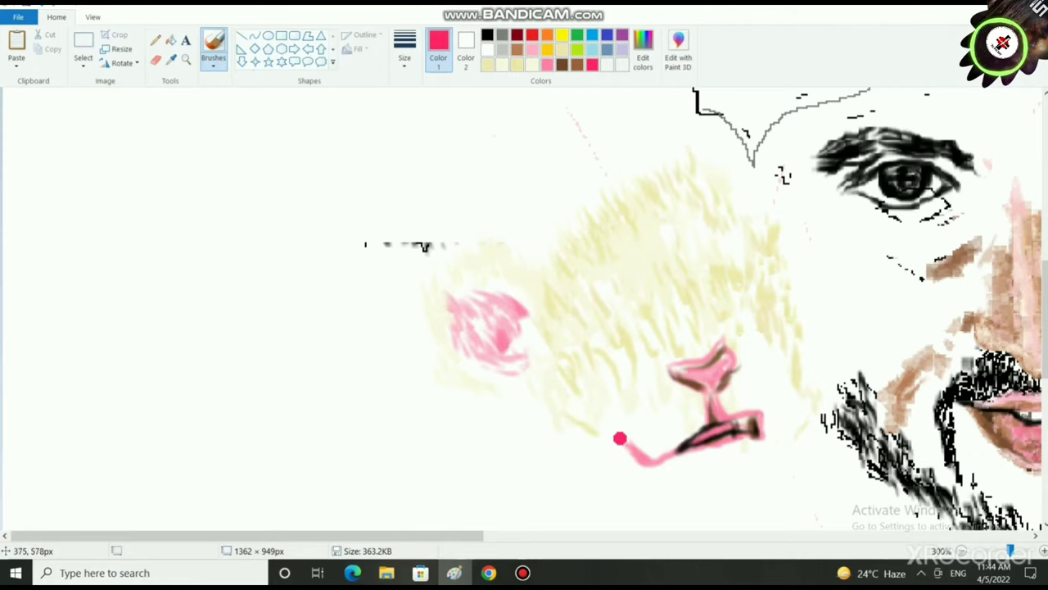
{"action": "mouse_move", "coordinate": [620, 438]}
{"action": "left_mouse_down"}
{"action": "mouse_move", "coordinate": [651, 455]}
{"action": "mouse_move", "coordinate": [720, 422]}
{"action": "left_mouse_up"}
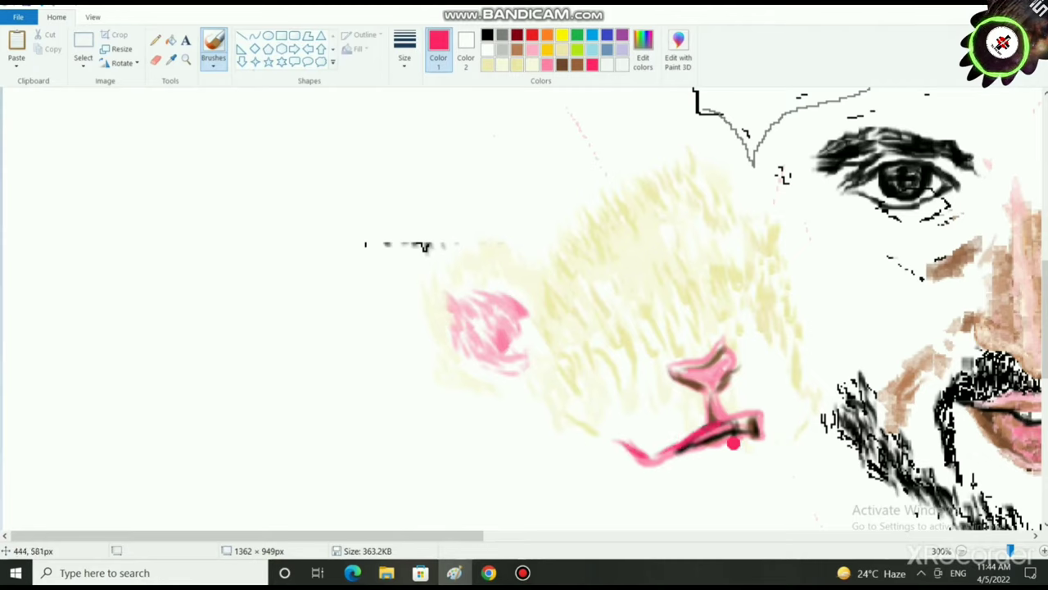
{"action": "mouse_move", "coordinate": [678, 453]}
{"action": "left_mouse_down"}
{"action": "mouse_move", "coordinate": [751, 427]}
{"action": "mouse_move", "coordinate": [673, 456]}
{"action": "mouse_move", "coordinate": [749, 442]}
{"action": "left_mouse_up"}
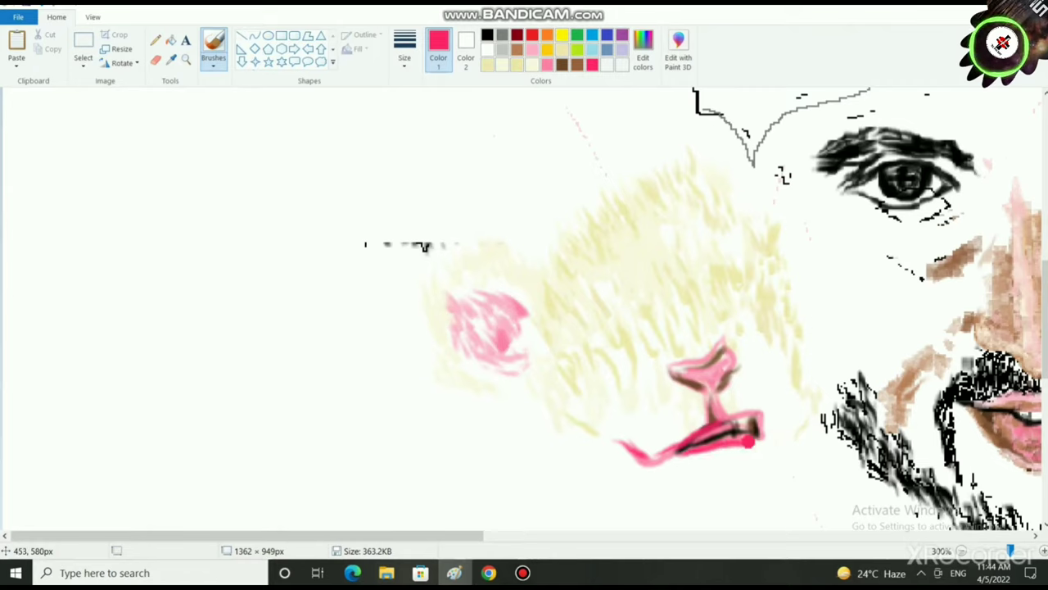
{"action": "left_click", "coordinate": [546, 65]}
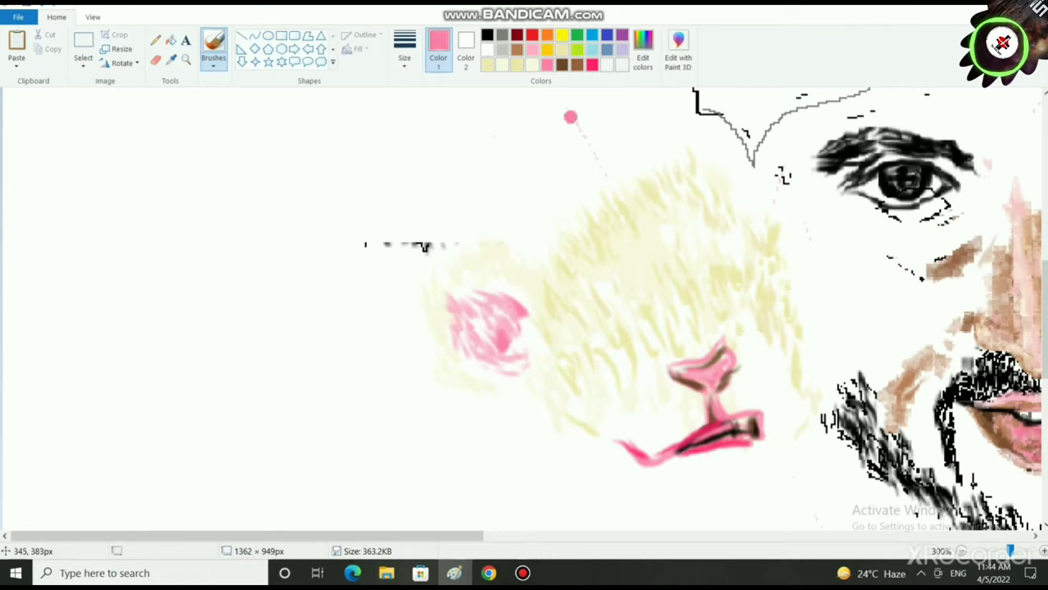
{"action": "left_click_drag", "start_coordinate": [657, 464], "coordinate": [752, 438]}
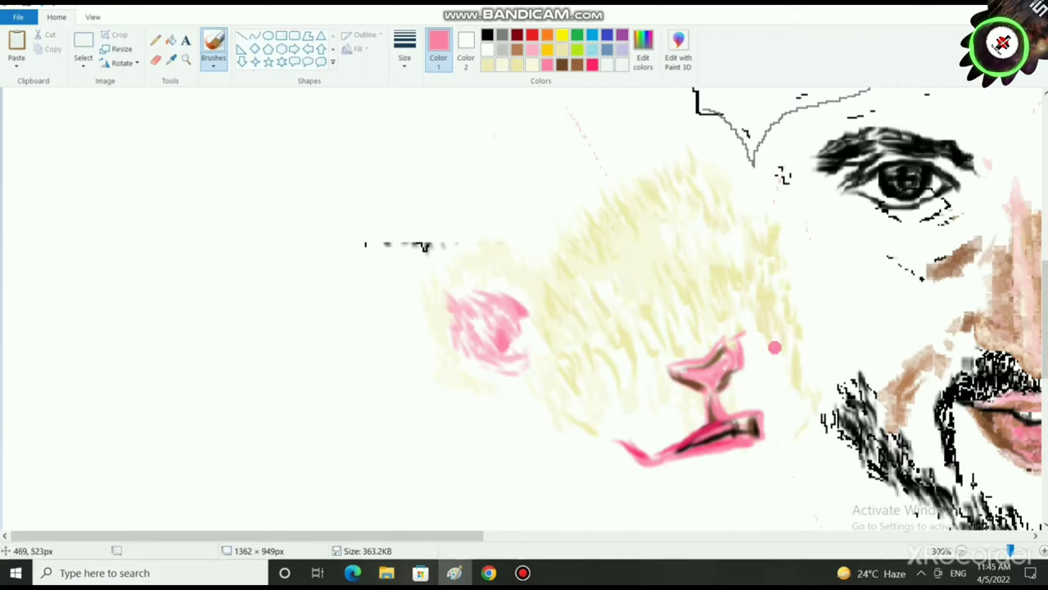
- Extend the black mouth line to the cub's left lip corner and add a short curved black stroke beyond the right corner
{"action": "left_click", "coordinate": [487, 35]}
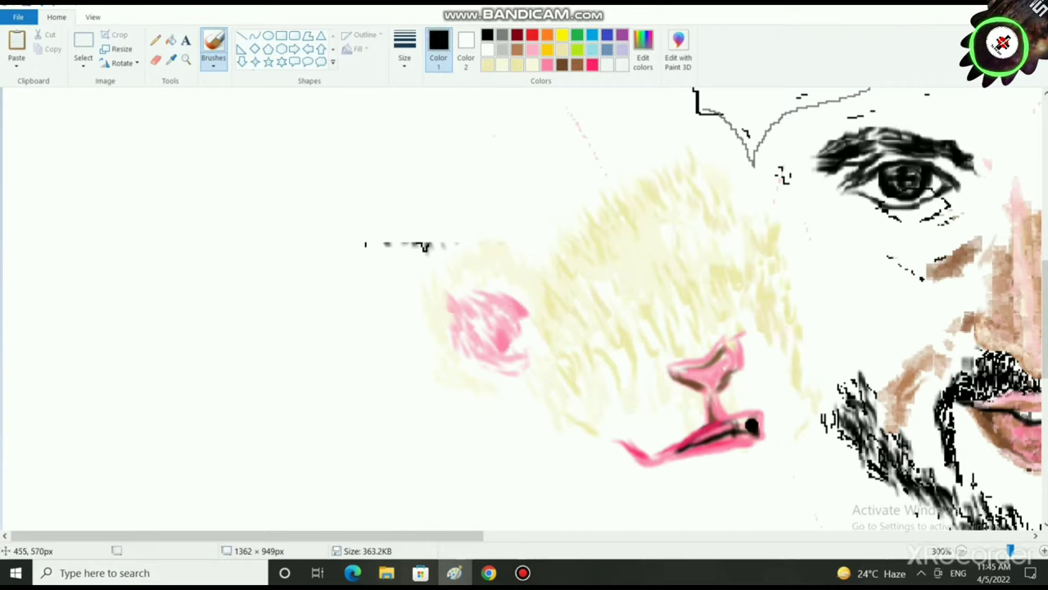
{"action": "left_click_drag", "start_coordinate": [734, 425], "coordinate": [680, 445]}
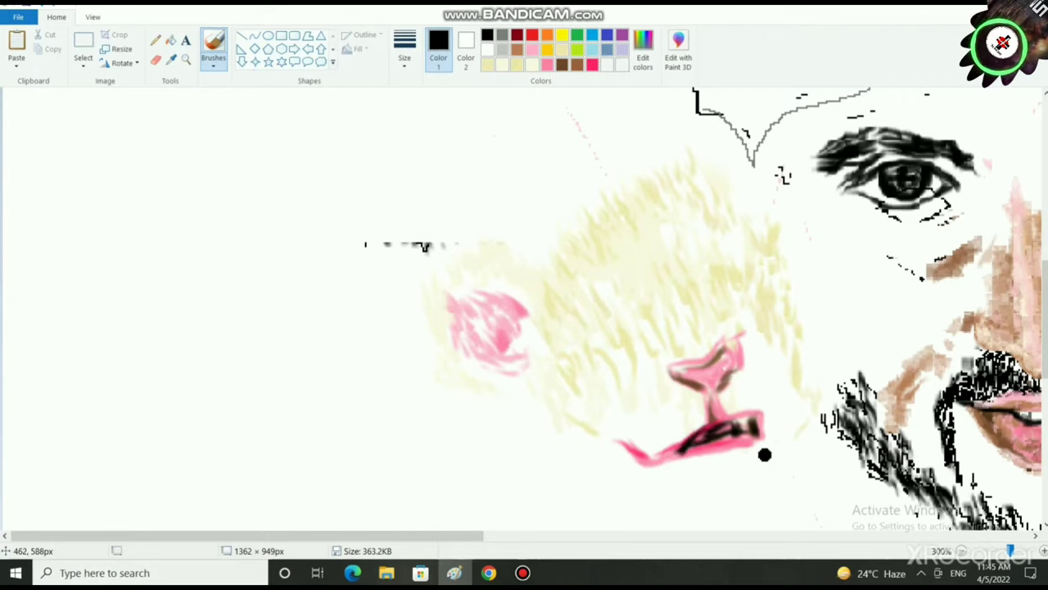
{"action": "left_click_drag", "start_coordinate": [687, 439], "coordinate": [642, 454]}
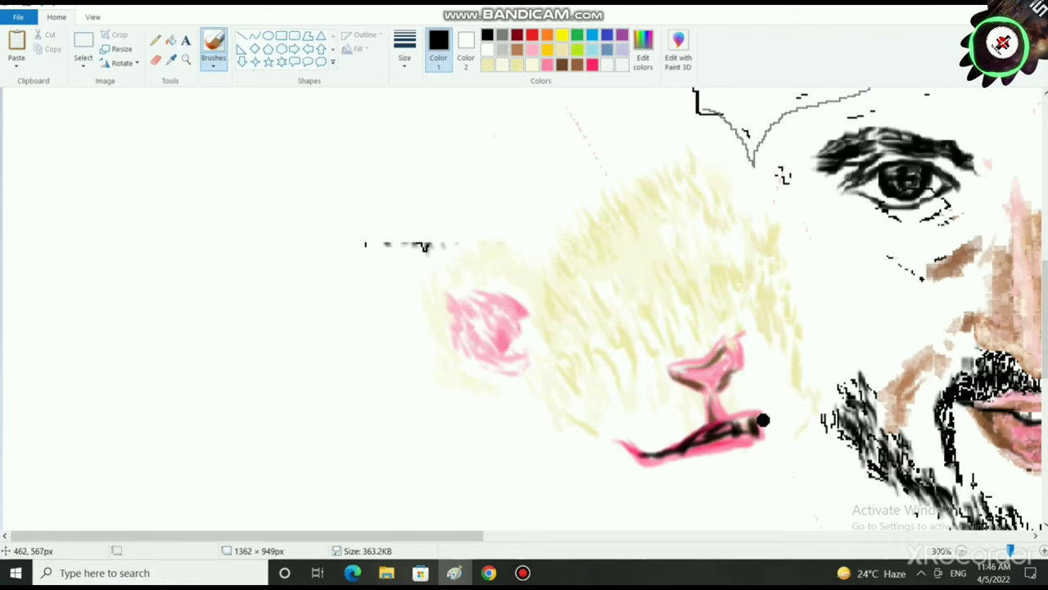
{"action": "left_click_drag", "start_coordinate": [766, 417], "coordinate": [791, 397]}
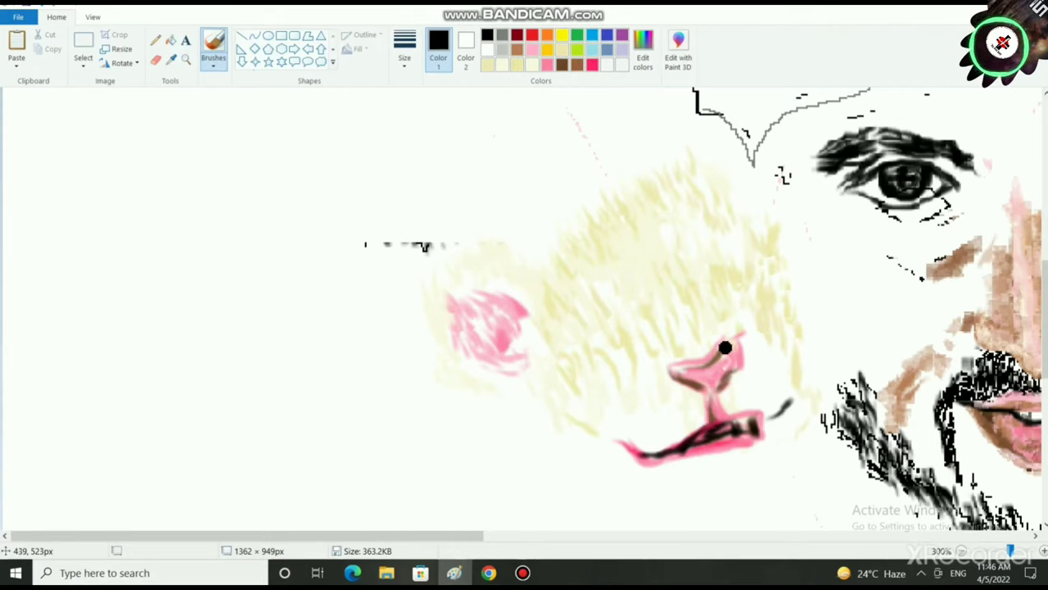
- Outline the cub's nose in black and surround the outline with soft rose strokes
{"action": "left_click_drag", "start_coordinate": [726, 346], "coordinate": [690, 364]}
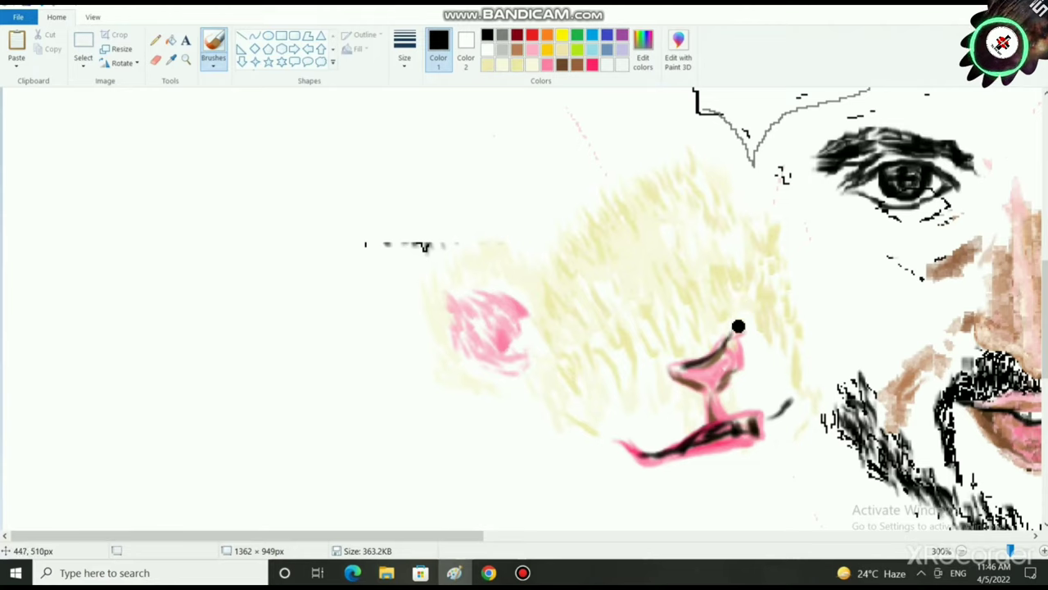
{"action": "mouse_move", "coordinate": [737, 331]}
{"action": "left_mouse_down"}
{"action": "mouse_move", "coordinate": [717, 357]}
{"action": "mouse_move", "coordinate": [751, 328]}
{"action": "mouse_move", "coordinate": [749, 346]}
{"action": "mouse_move", "coordinate": [736, 328]}
{"action": "mouse_move", "coordinate": [741, 375]}
{"action": "left_mouse_up"}
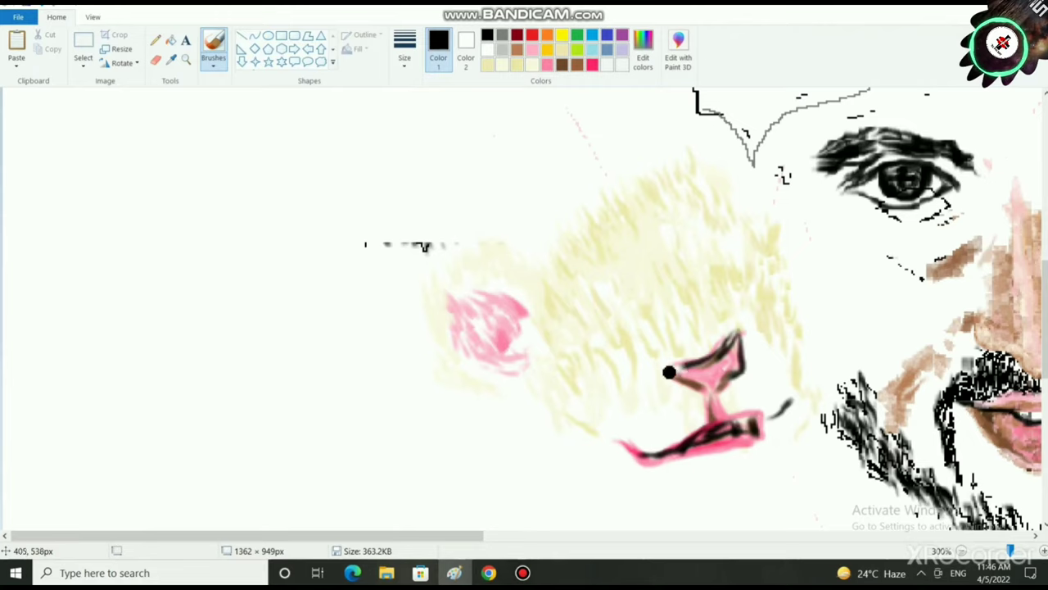
{"action": "left_click", "coordinate": [533, 50]}
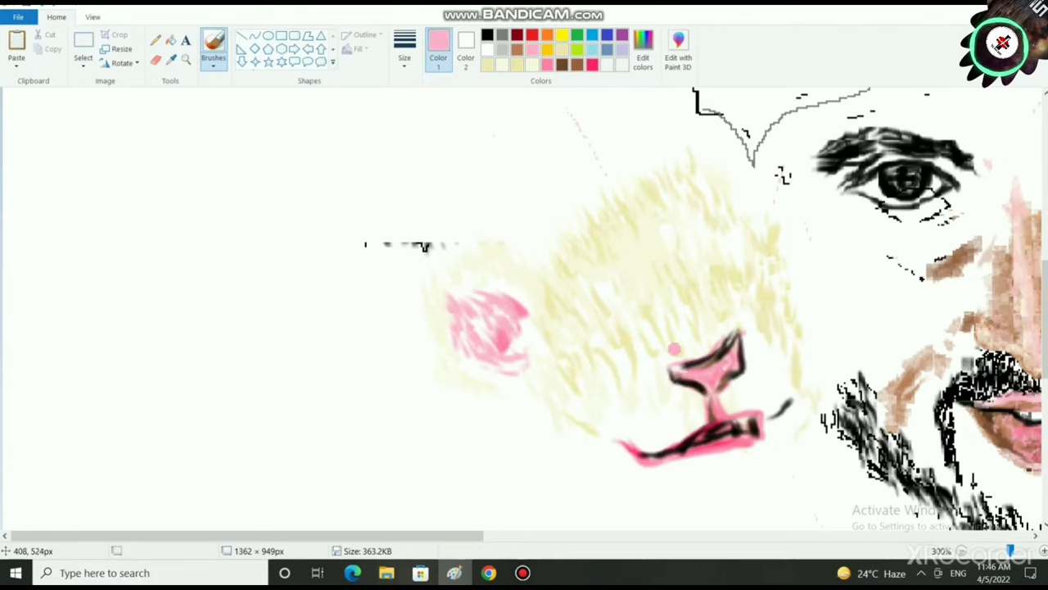
{"action": "mouse_move", "coordinate": [709, 353]}
{"action": "left_mouse_down"}
{"action": "mouse_move", "coordinate": [724, 353]}
{"action": "mouse_move", "coordinate": [704, 361]}
{"action": "mouse_move", "coordinate": [741, 329]}
{"action": "mouse_move", "coordinate": [756, 402]}
{"action": "left_mouse_up"}
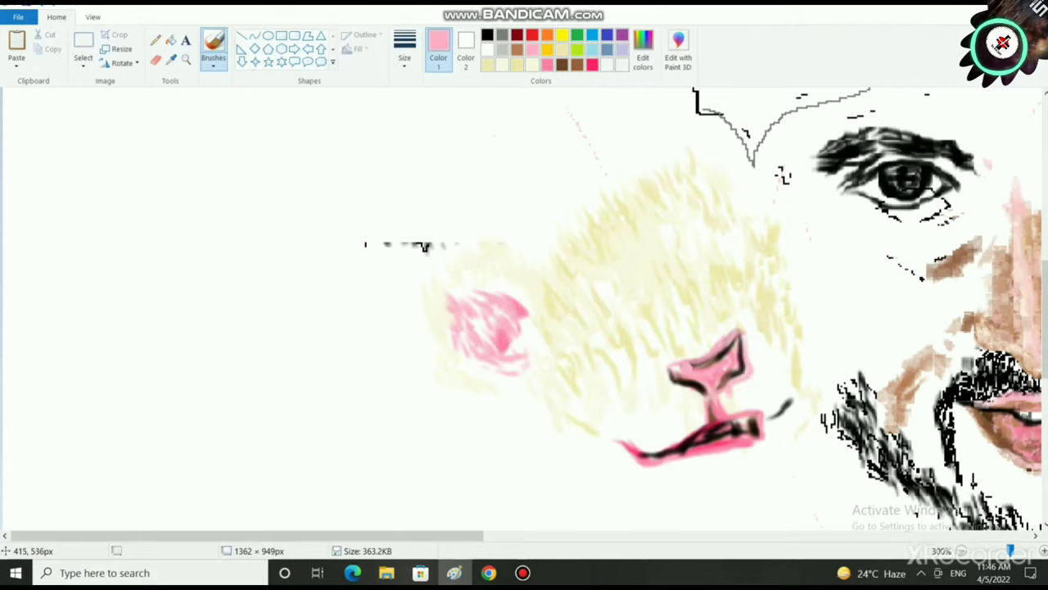
{"action": "left_click_drag", "start_coordinate": [683, 385], "coordinate": [702, 400]}
{"action": "left_click_drag", "start_coordinate": [663, 370], "coordinate": [674, 388]}
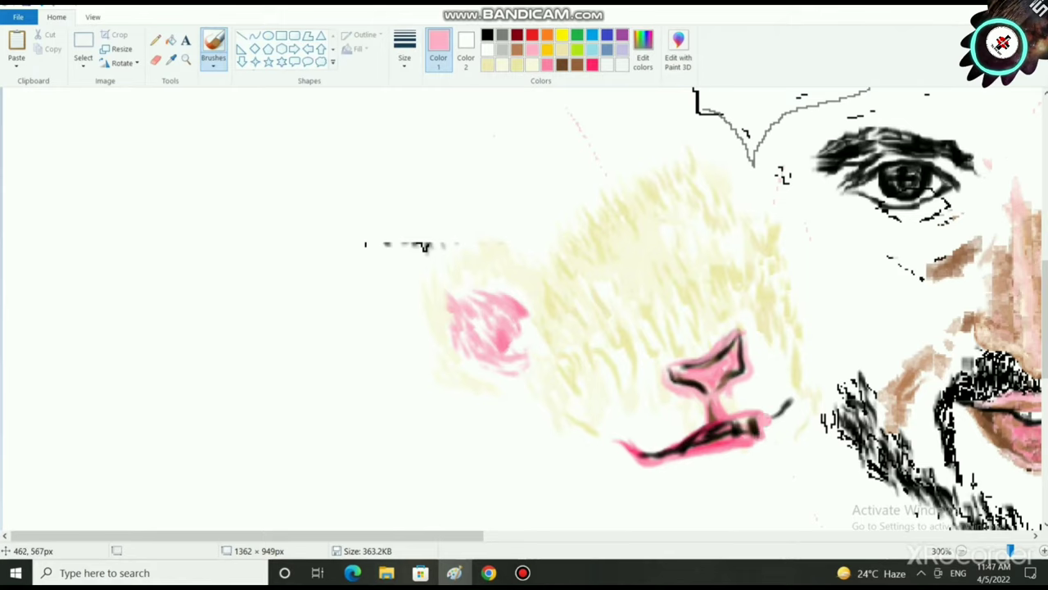
- Fill the right corner of the cub's mouth with dark brown, blend rose around it and shade over it with black
{"action": "left_click", "coordinate": [561, 65]}
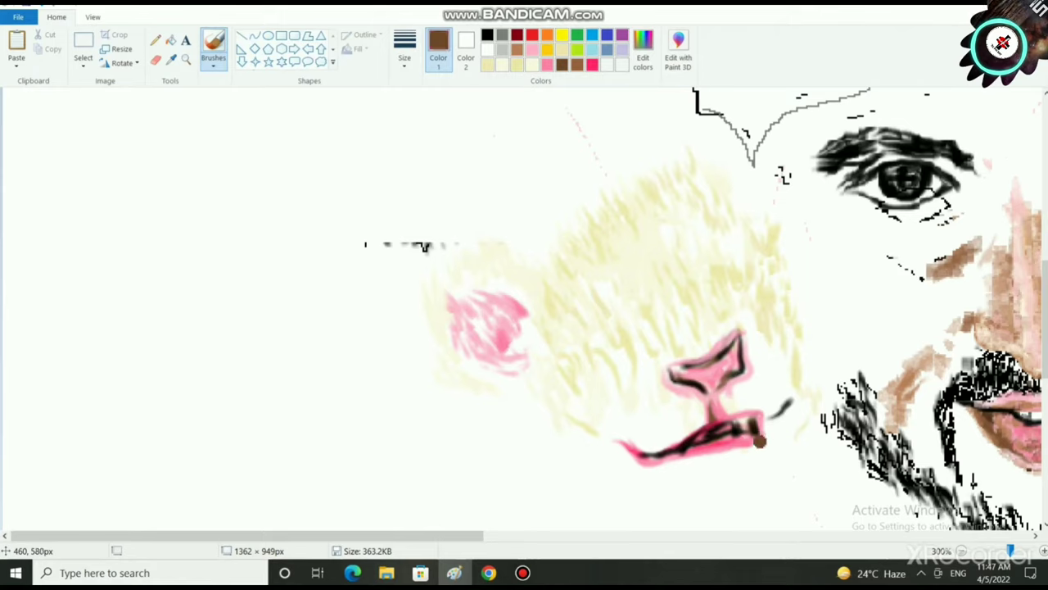
{"action": "left_click_drag", "start_coordinate": [765, 429], "coordinate": [758, 415]}
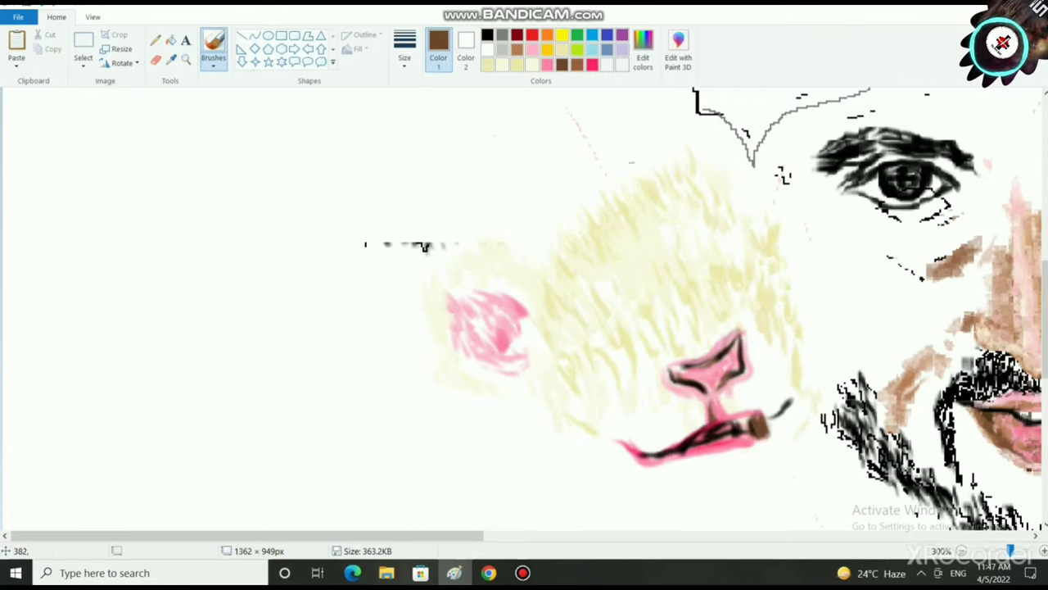
{"action": "left_click", "coordinate": [532, 50]}
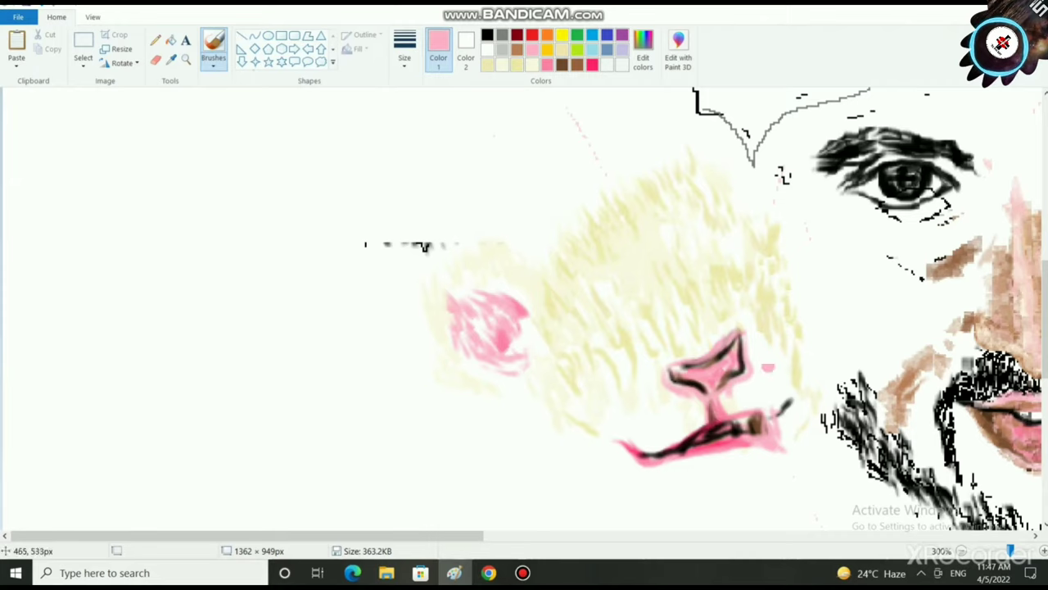
{"action": "left_click", "coordinate": [488, 34]}
{"action": "mouse_move", "coordinate": [756, 422]}
{"action": "left_mouse_down"}
{"action": "mouse_move", "coordinate": [769, 421]}
{"action": "mouse_move", "coordinate": [746, 425]}
{"action": "left_mouse_up"}
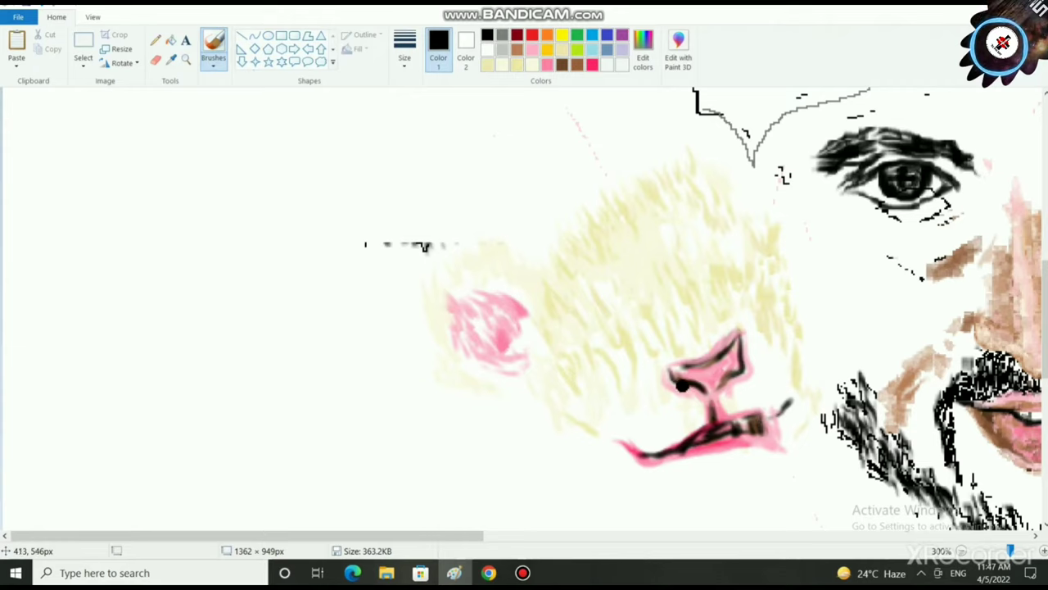
- Thicken the black lower-left edge of the cub's nose and dot small whisker spots on both sides of the muzzle
{"action": "left_click_drag", "start_coordinate": [682, 384], "coordinate": [694, 387]}
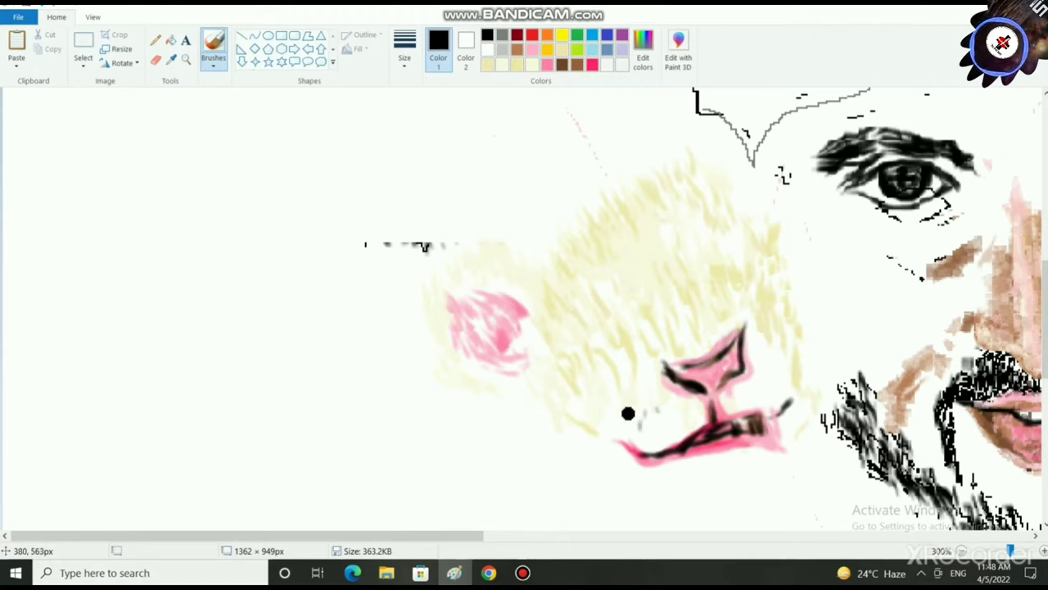
{"action": "mouse_move", "coordinate": [648, 392]}
{"action": "left_mouse_down"}
{"action": "mouse_move", "coordinate": [692, 413]}
{"action": "mouse_move", "coordinate": [665, 404]}
{"action": "left_mouse_up"}
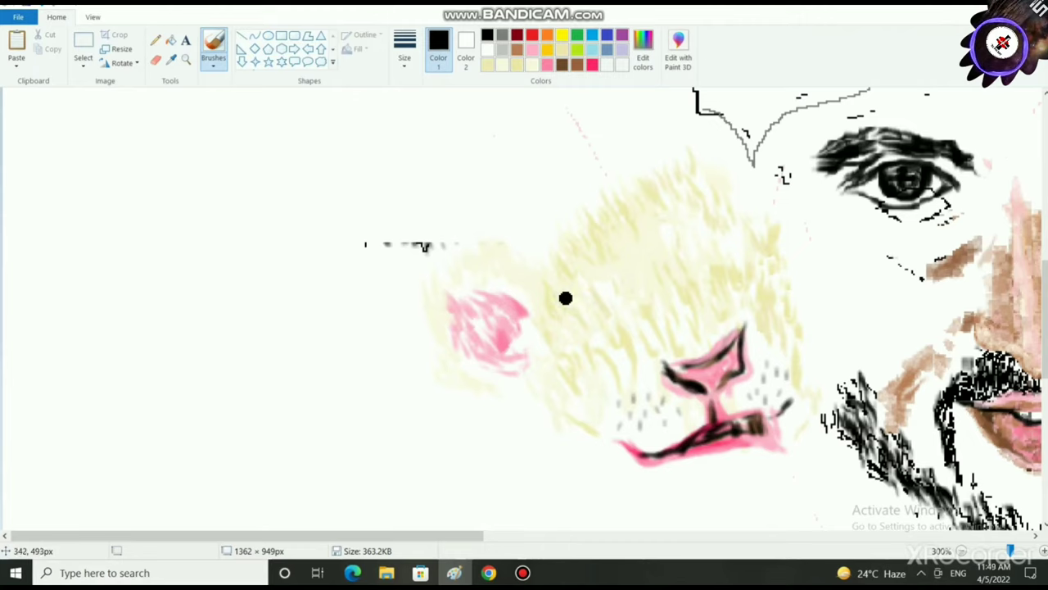
- Draw the cub's two eyes in black, an almond shape with a pupil and a narrow slanted outline near the face's right edge
{"action": "mouse_move", "coordinate": [571, 302]}
{"action": "left_mouse_down"}
{"action": "mouse_move", "coordinate": [610, 290]}
{"action": "mouse_move", "coordinate": [630, 300]}
{"action": "left_mouse_up"}
{"action": "mouse_move", "coordinate": [567, 306]}
{"action": "left_mouse_down"}
{"action": "mouse_move", "coordinate": [612, 322]}
{"action": "mouse_move", "coordinate": [629, 312]}
{"action": "left_mouse_up"}
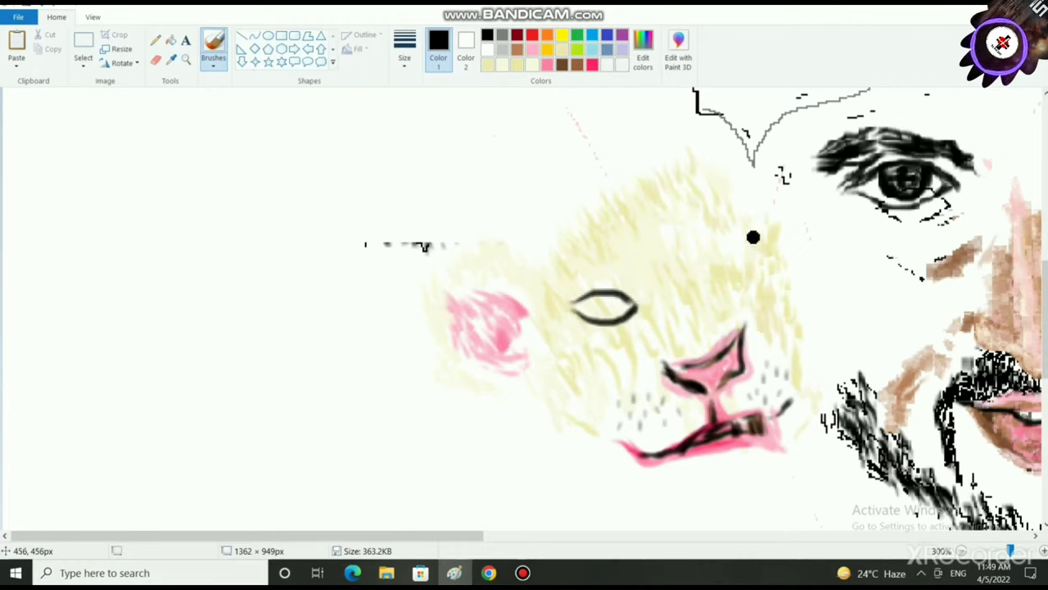
{"action": "mouse_move", "coordinate": [738, 225]}
{"action": "left_mouse_down"}
{"action": "mouse_move", "coordinate": [734, 275]}
{"action": "mouse_move", "coordinate": [749, 256]}
{"action": "mouse_move", "coordinate": [749, 215]}
{"action": "mouse_move", "coordinate": [734, 238]}
{"action": "left_mouse_up"}
{"action": "mouse_move", "coordinate": [622, 305]}
{"action": "left_mouse_down"}
{"action": "mouse_move", "coordinate": [606, 306]}
{"action": "mouse_move", "coordinate": [608, 298]}
{"action": "left_mouse_up"}
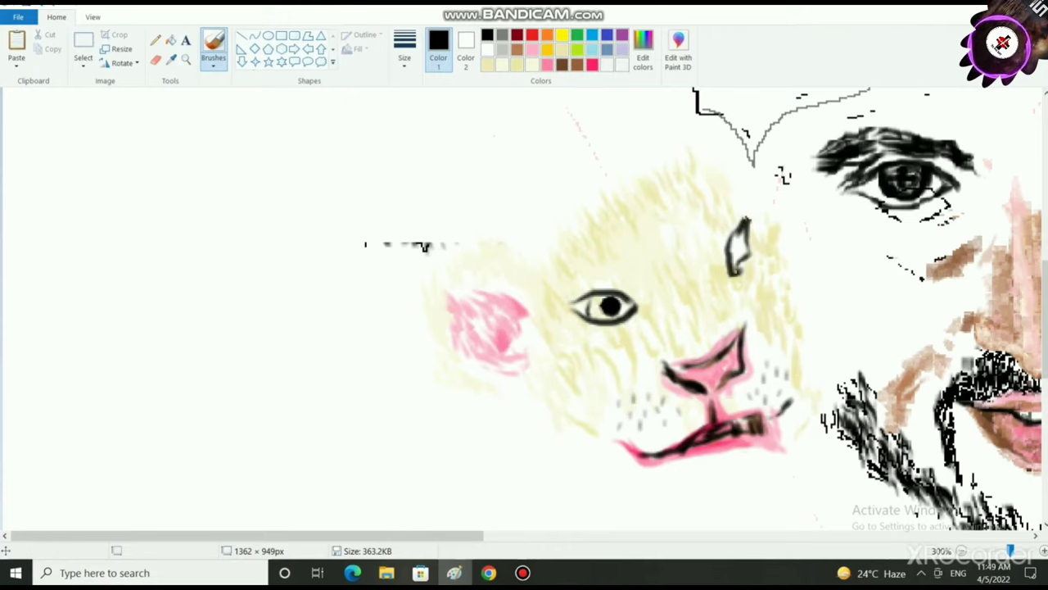
- Mix a dark olive green from the lime swatch as the painting colour
{"action": "left_click", "coordinate": [679, 49]}
{"action": "left_click", "coordinate": [611, 299]}
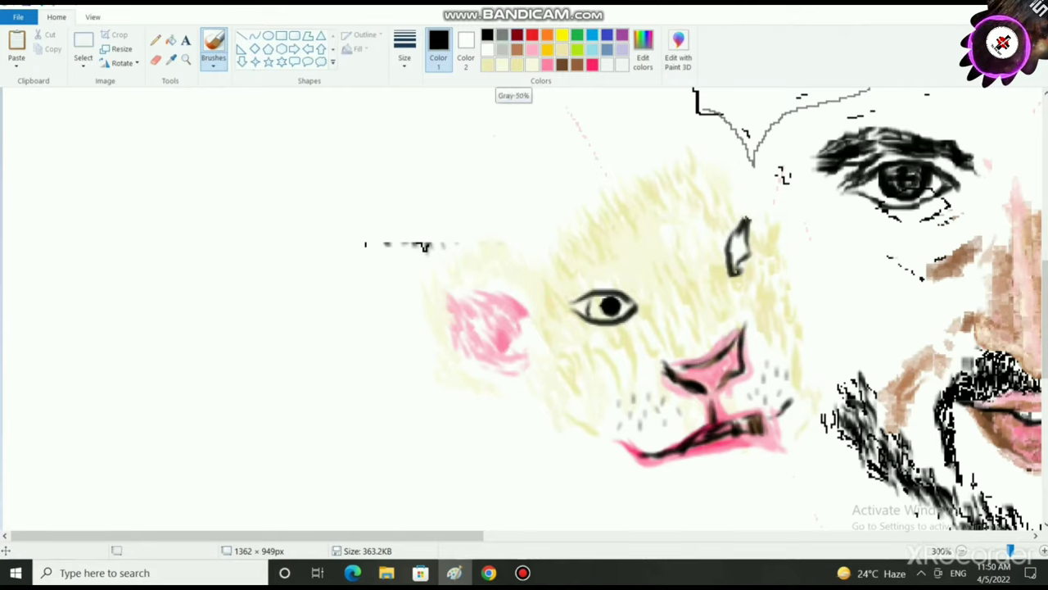
{"action": "left_click", "coordinate": [578, 50]}
{"action": "left_click", "coordinate": [679, 49]}
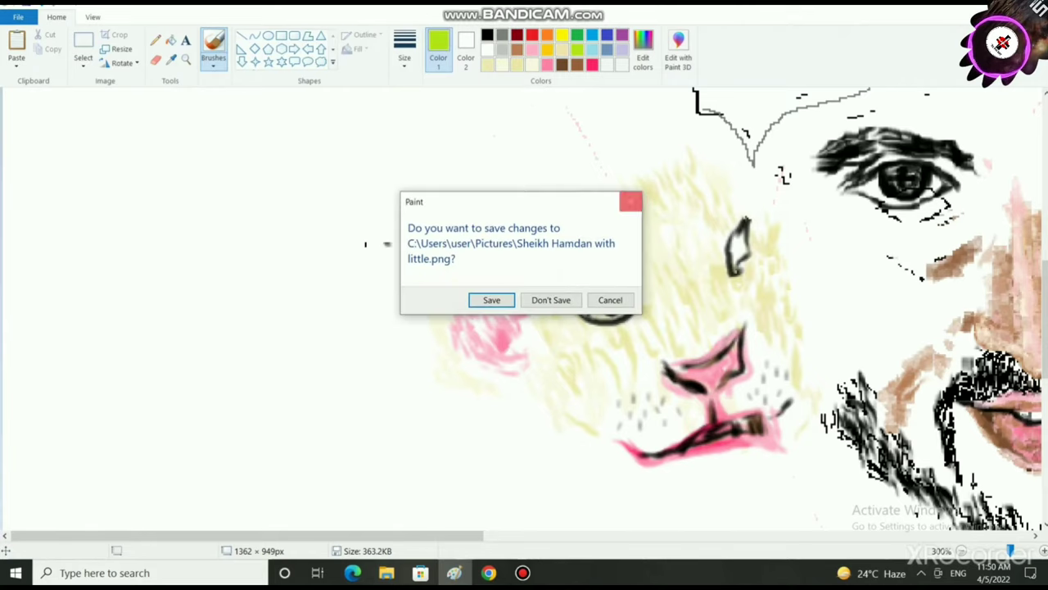
{"action": "left_click", "coordinate": [631, 202]}
{"action": "left_click", "coordinate": [643, 50]}
{"action": "left_click_drag", "start_coordinate": [681, 250], "coordinate": [681, 283]}
{"action": "key", "text": "Return"}
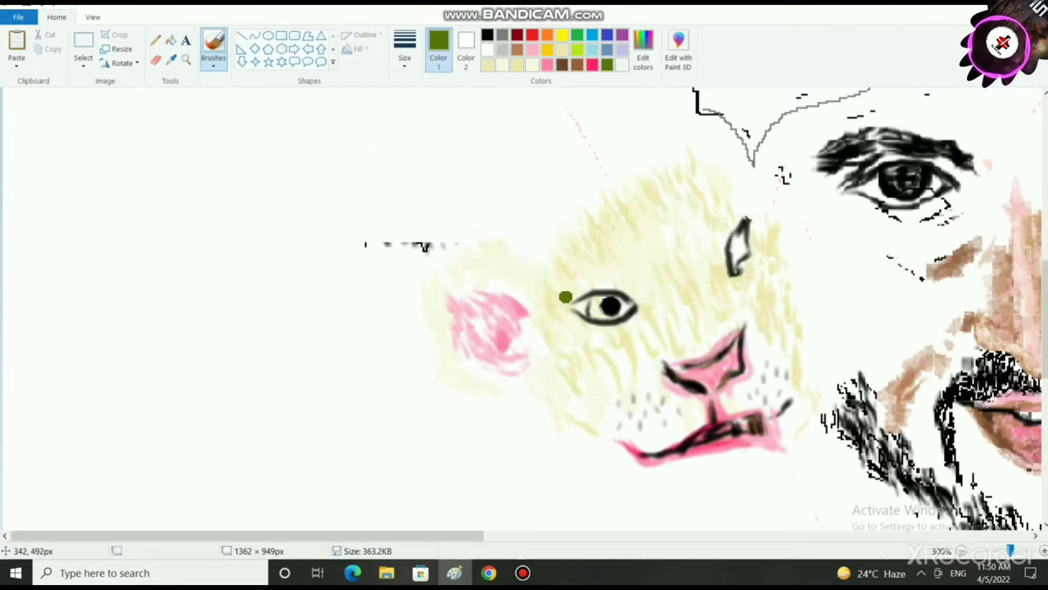
- Paint olive green strokes with a fine brush on the iris of the cub's almond-shaped eye, left of the pupil
{"action": "left_click", "coordinate": [214, 63]}
{"action": "left_click", "coordinate": [299, 114]}
{"action": "left_click", "coordinate": [404, 59]}
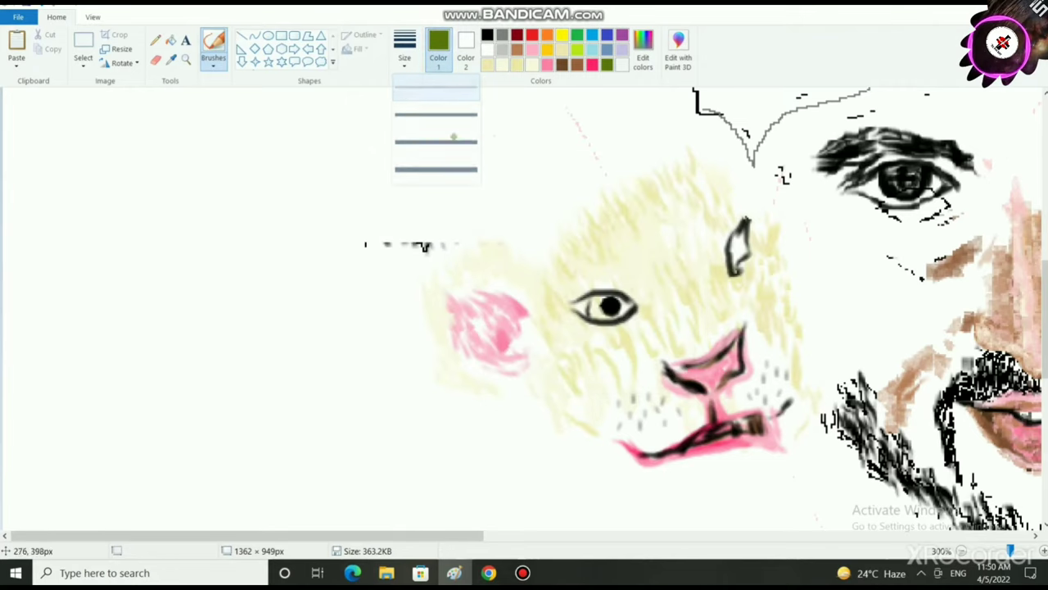
{"action": "left_click", "coordinate": [454, 139]}
{"action": "scroll", "coordinate": [499, 354], "scroll_direction": "up", "scroll_amount": 3}
{"action": "left_click_drag", "start_coordinate": [210, 535], "coordinate": [446, 536]}
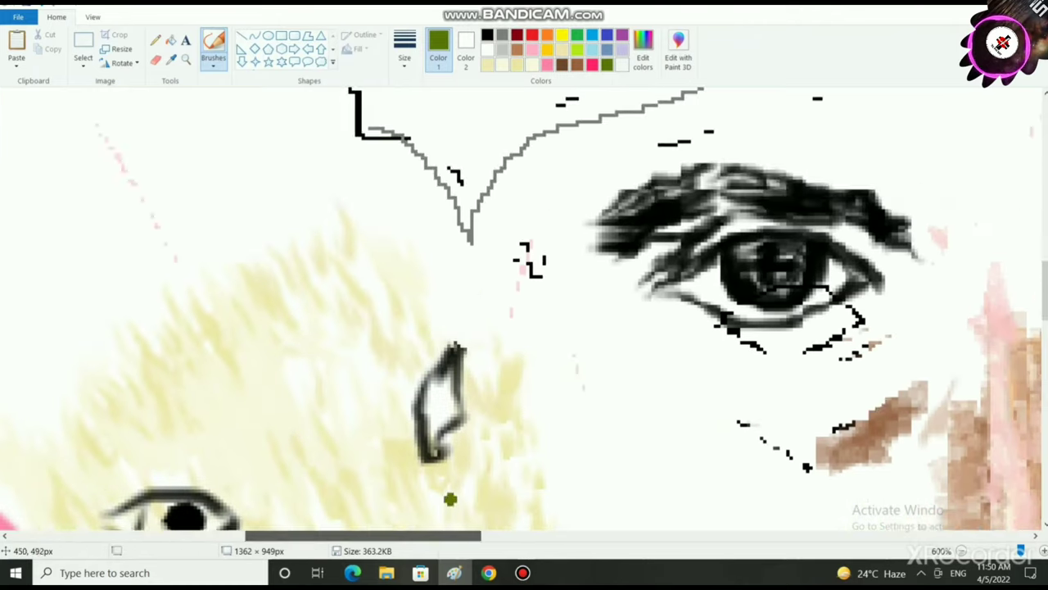
{"action": "scroll", "coordinate": [451, 497], "scroll_direction": "down", "scroll_amount": 2}
{"action": "mouse_move", "coordinate": [161, 414]}
{"action": "left_mouse_down"}
{"action": "mouse_move", "coordinate": [154, 407]}
{"action": "mouse_move", "coordinate": [172, 430]}
{"action": "mouse_move", "coordinate": [149, 424]}
{"action": "left_mouse_up"}
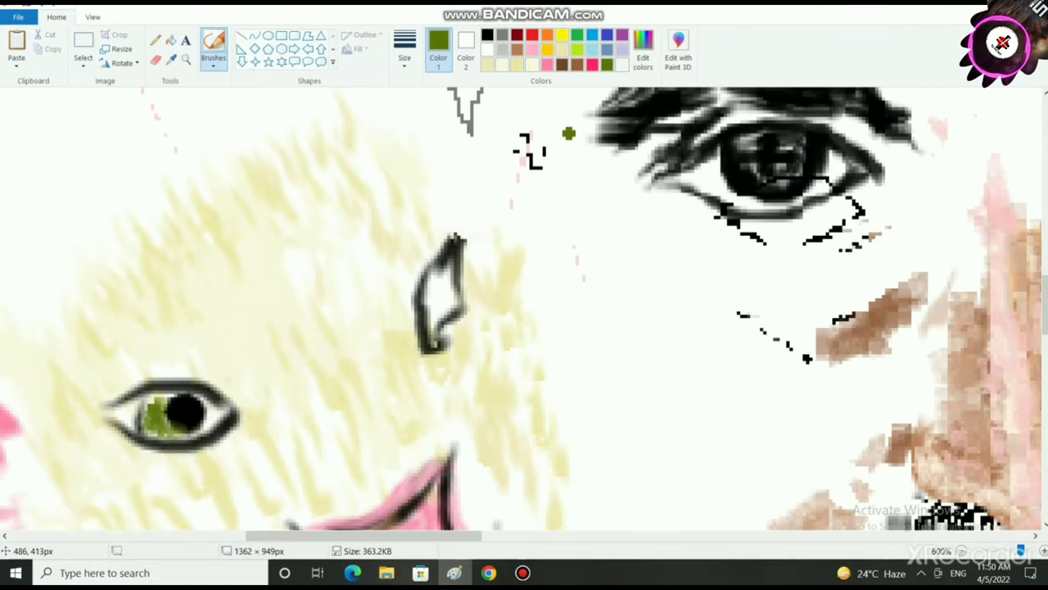
- Mix a darker olive green and fill the almond-shaped eye's iris all around the black pupil
{"action": "left_click", "coordinate": [643, 54]}
{"action": "left_click_drag", "start_coordinate": [682, 282], "coordinate": [683, 294]}
{"action": "left_click", "coordinate": [391, 372]}
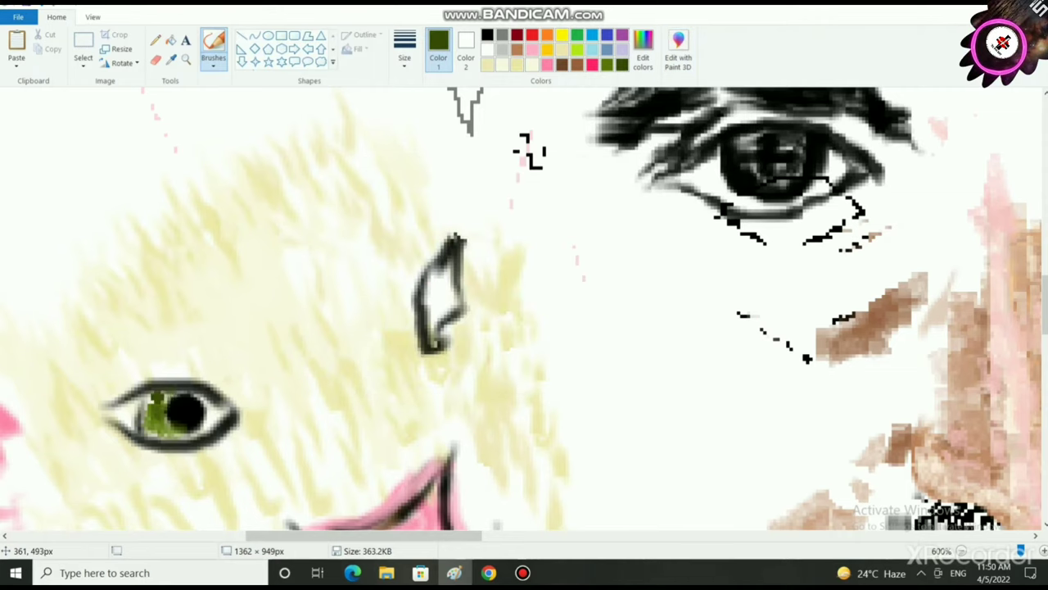
{"action": "mouse_move", "coordinate": [164, 399]}
{"action": "left_mouse_down"}
{"action": "mouse_move", "coordinate": [147, 434]}
{"action": "mouse_move", "coordinate": [168, 441]}
{"action": "left_mouse_up"}
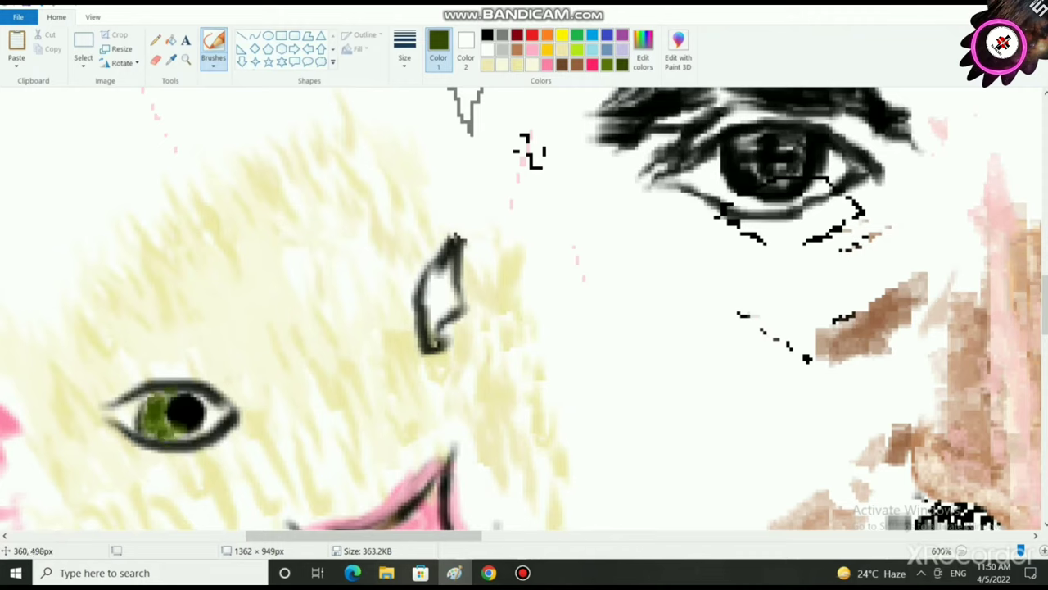
{"action": "mouse_move", "coordinate": [162, 400]}
{"action": "left_mouse_down"}
{"action": "mouse_move", "coordinate": [152, 434]}
{"action": "mouse_move", "coordinate": [217, 408]}
{"action": "mouse_move", "coordinate": [206, 430]}
{"action": "mouse_move", "coordinate": [198, 402]}
{"action": "mouse_move", "coordinate": [224, 404]}
{"action": "mouse_move", "coordinate": [209, 398]}
{"action": "mouse_move", "coordinate": [220, 409]}
{"action": "mouse_move", "coordinate": [204, 417]}
{"action": "mouse_move", "coordinate": [150, 420]}
{"action": "mouse_move", "coordinate": [163, 435]}
{"action": "mouse_move", "coordinate": [219, 415]}
{"action": "left_mouse_up"}
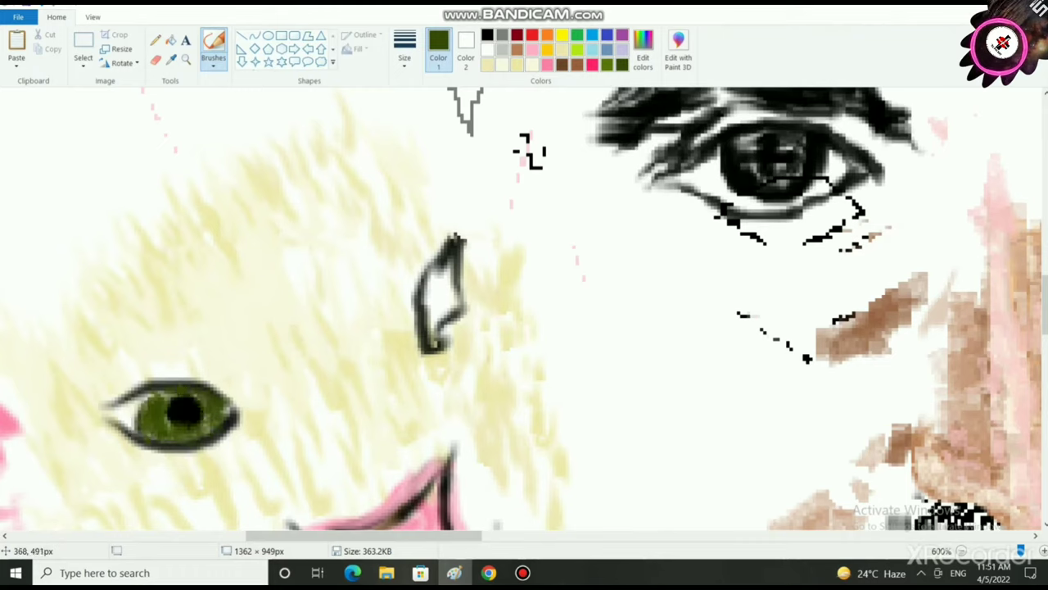
{"action": "left_click", "coordinate": [121, 420]}
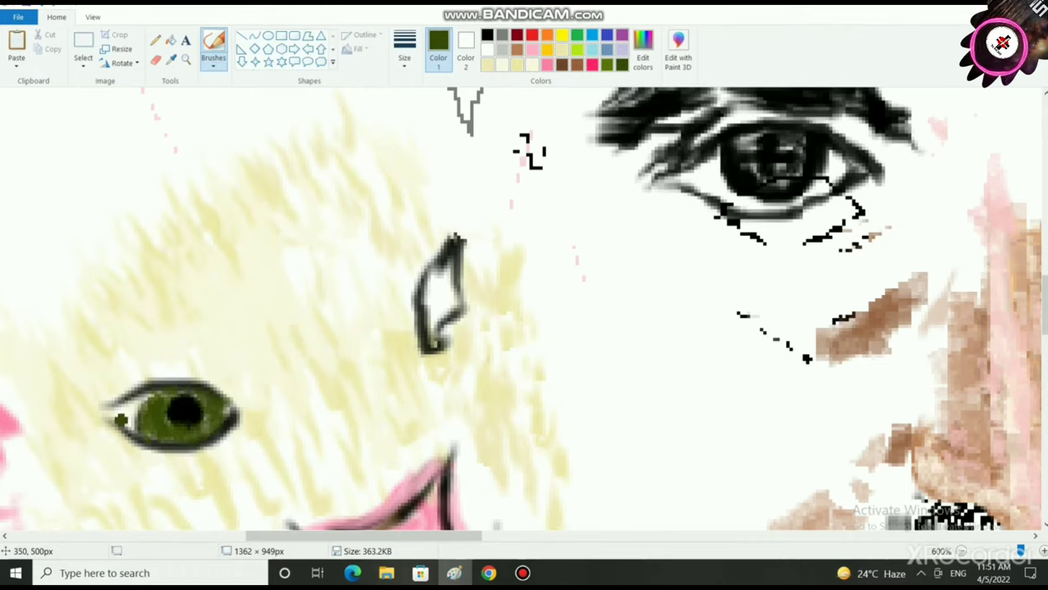
- Fill the white left corner of the cub's almond-shaped eye with pink
{"action": "left_click", "coordinate": [547, 65]}
{"action": "mouse_move", "coordinate": [134, 414]}
{"action": "left_mouse_down"}
{"action": "mouse_move", "coordinate": [130, 401]}
{"action": "mouse_move", "coordinate": [111, 413]}
{"action": "left_mouse_up"}
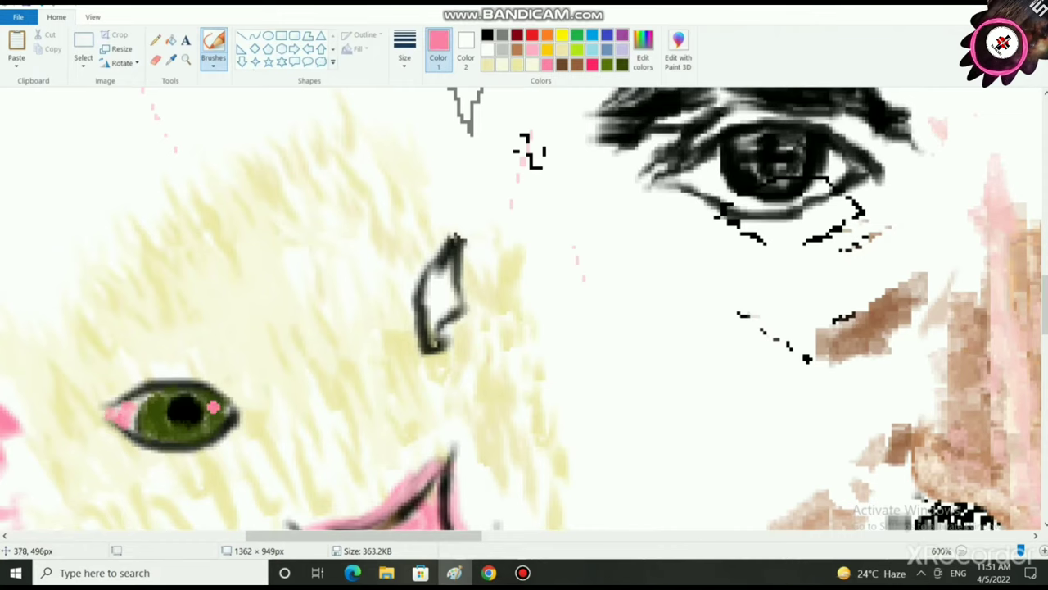
{"action": "scroll", "coordinate": [329, 457], "scroll_direction": "down", "scroll_amount": 3}
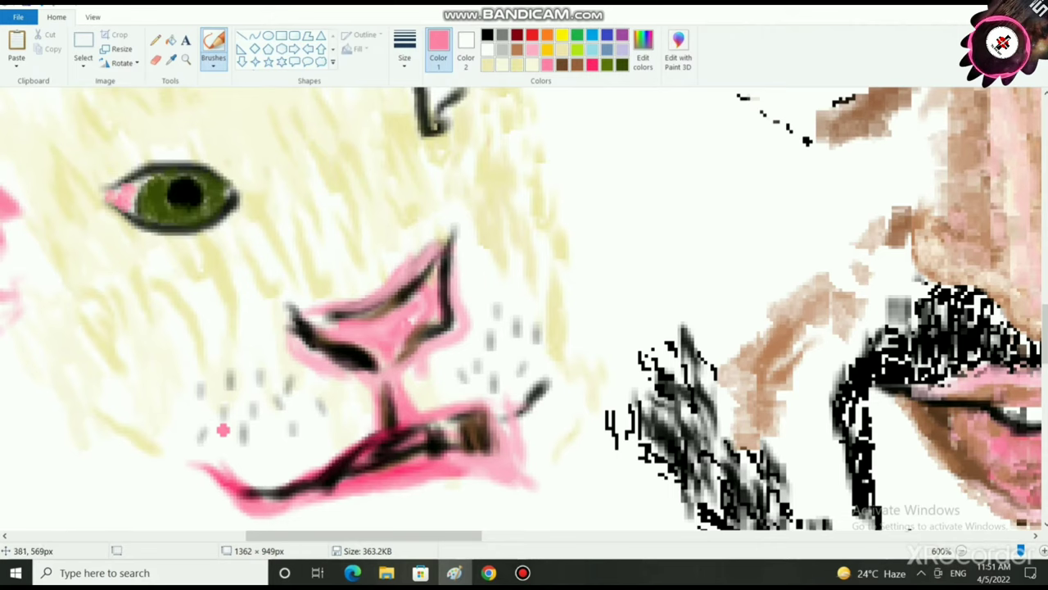
{"action": "scroll", "coordinate": [155, 430], "scroll_direction": "up", "scroll_amount": 2}
{"action": "left_click", "coordinate": [1033, 5]}
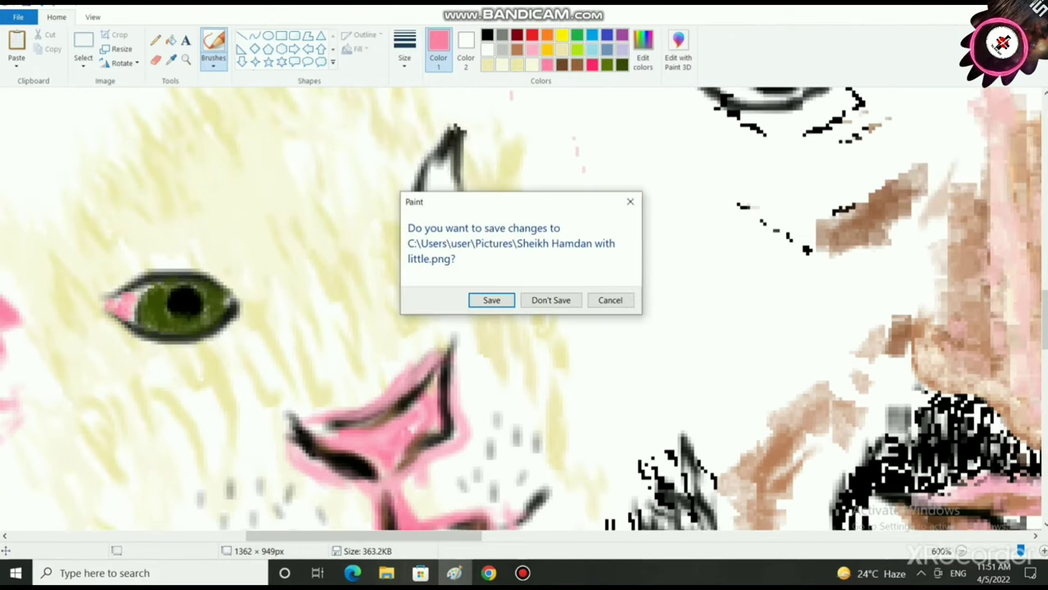
{"action": "left_click", "coordinate": [631, 201]}
- Mix a dark pure green and stroke it over the left part of the cub's iris
{"action": "left_click", "coordinate": [643, 50]}
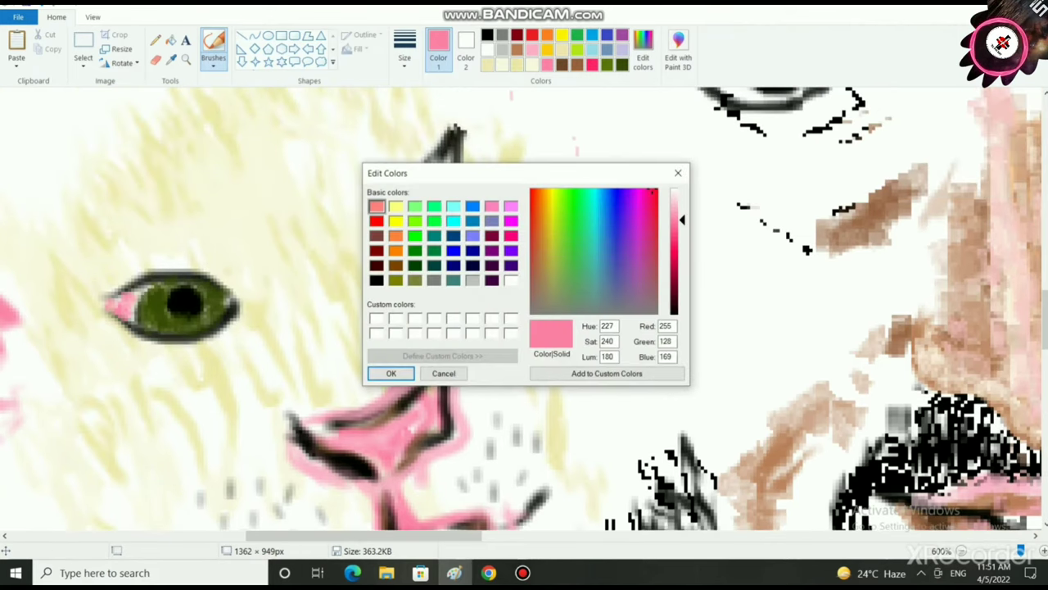
{"action": "left_click", "coordinate": [415, 250]}
{"action": "mouse_move", "coordinate": [682, 285]}
{"action": "left_mouse_down"}
{"action": "mouse_move", "coordinate": [682, 304]}
{"action": "mouse_move", "coordinate": [683, 293]}
{"action": "left_mouse_up"}
{"action": "left_click", "coordinate": [392, 373]}
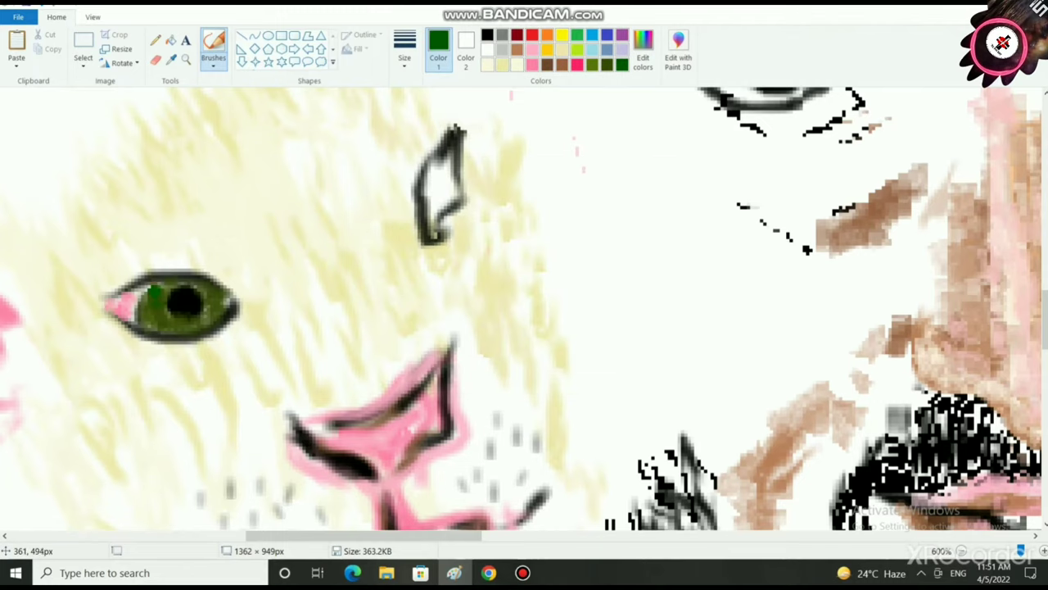
{"action": "left_click_drag", "start_coordinate": [154, 292], "coordinate": [158, 321]}
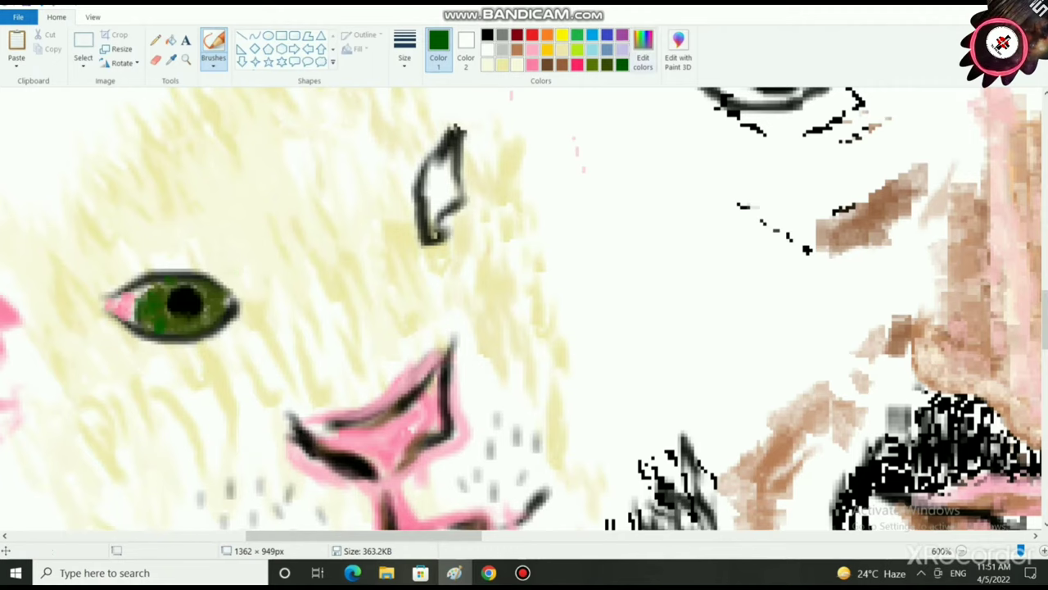
- Mix a deep green of red 0, green 70, blue 35 and shade the iris left of the pupil with it
{"action": "left_click", "coordinate": [643, 51]}
{"action": "left_click", "coordinate": [416, 265]}
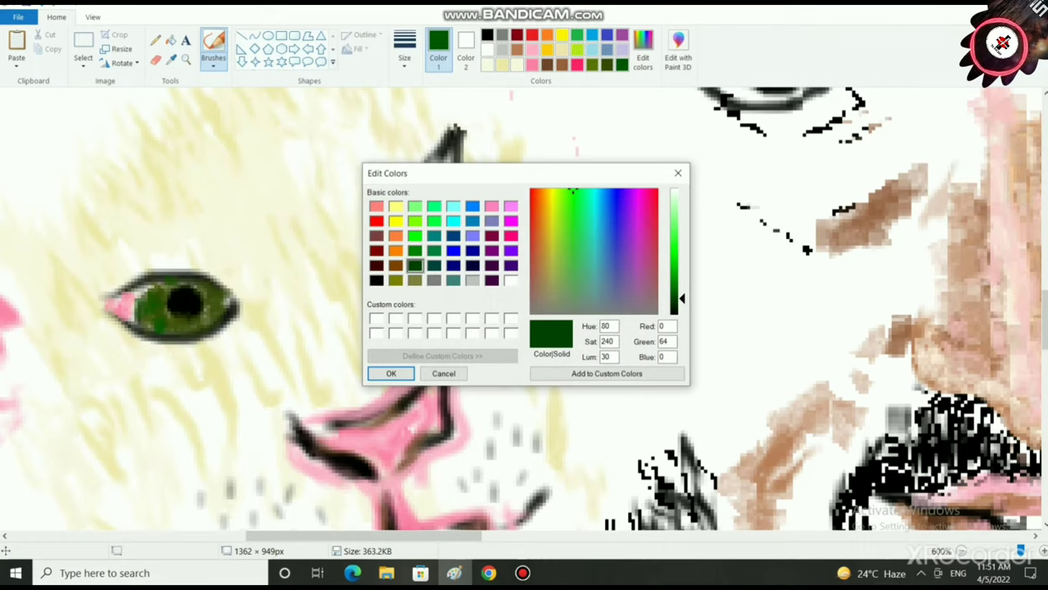
{"action": "left_click", "coordinate": [434, 251]}
{"action": "left_click_drag", "start_coordinate": [683, 282], "coordinate": [682, 298]}
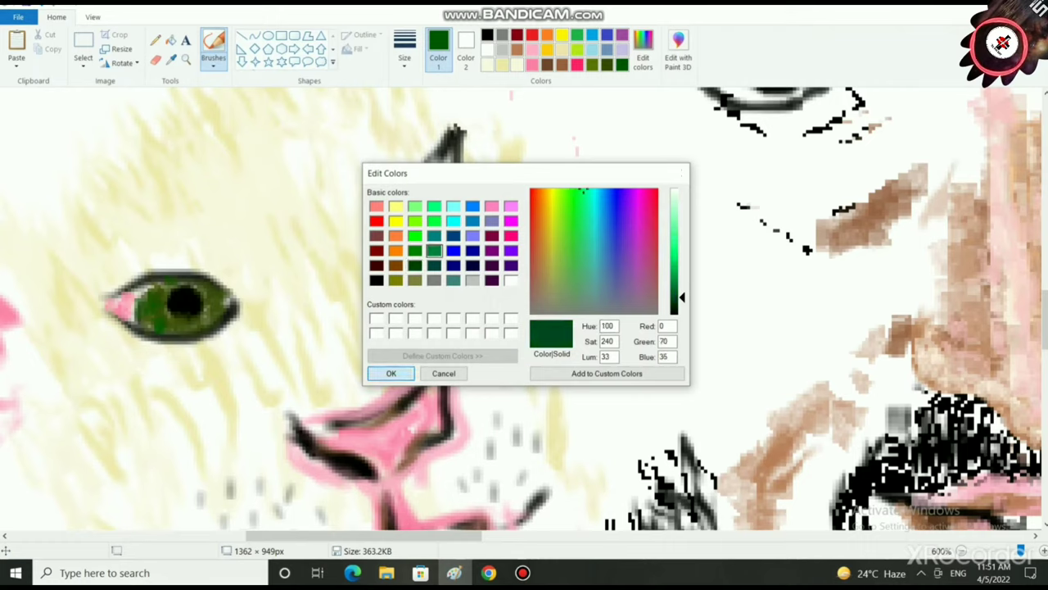
{"action": "left_click", "coordinate": [391, 372]}
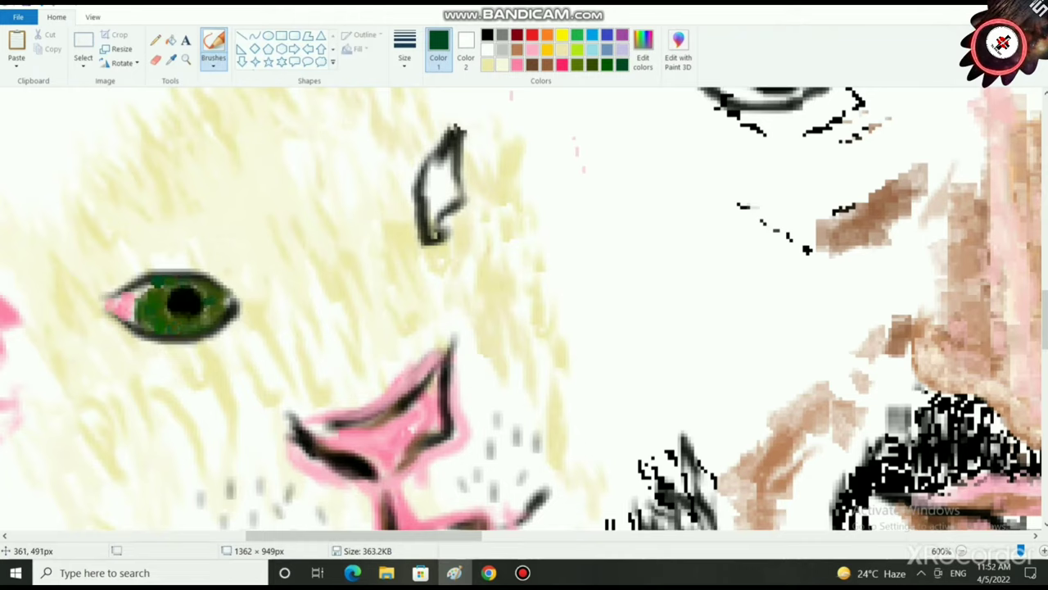
- Darken the 50% gray into a charcoal tone and shade the green iris around the pupil with it
{"action": "left_click", "coordinate": [502, 35]}
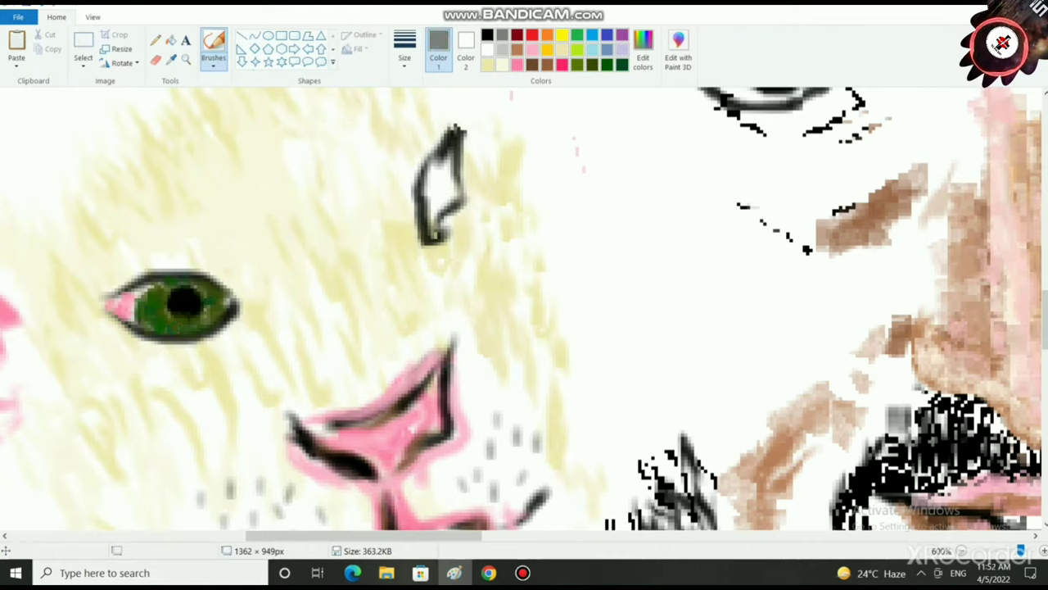
{"action": "left_click", "coordinate": [157, 299]}
{"action": "left_click", "coordinate": [643, 50]}
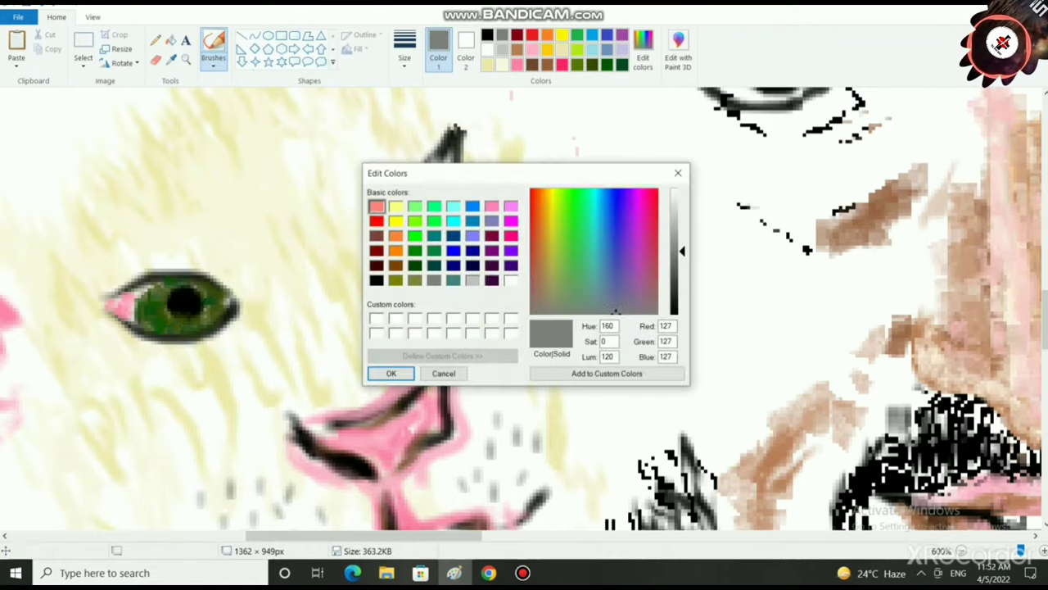
{"action": "left_click_drag", "start_coordinate": [683, 251], "coordinate": [683, 278]}
{"action": "left_click", "coordinate": [390, 373]}
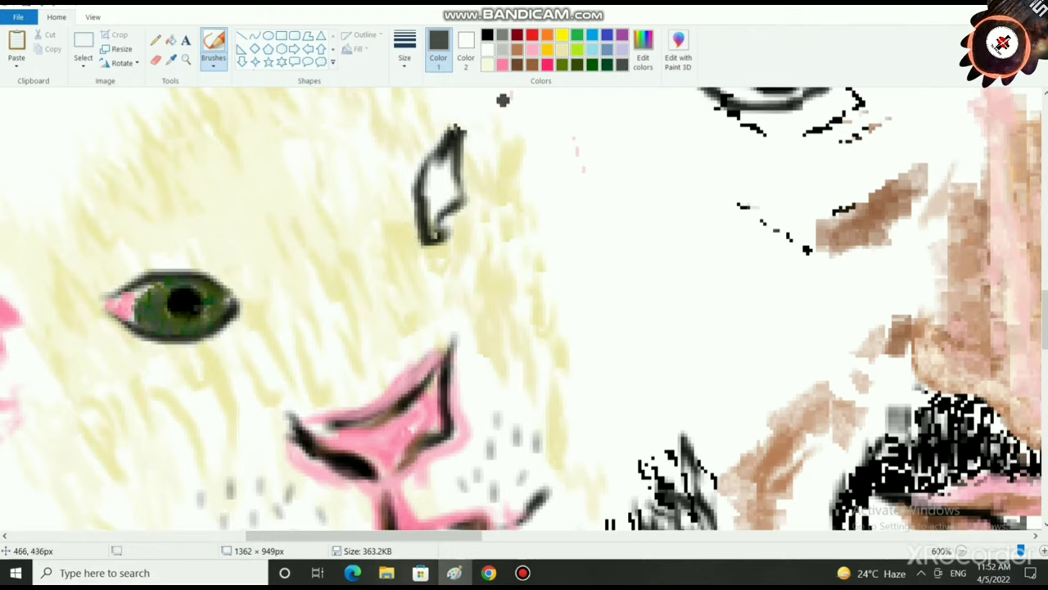
- Add light grey highlights left of the pupil and soften the iris with mid-grey strokes
{"action": "left_click", "coordinate": [502, 50]}
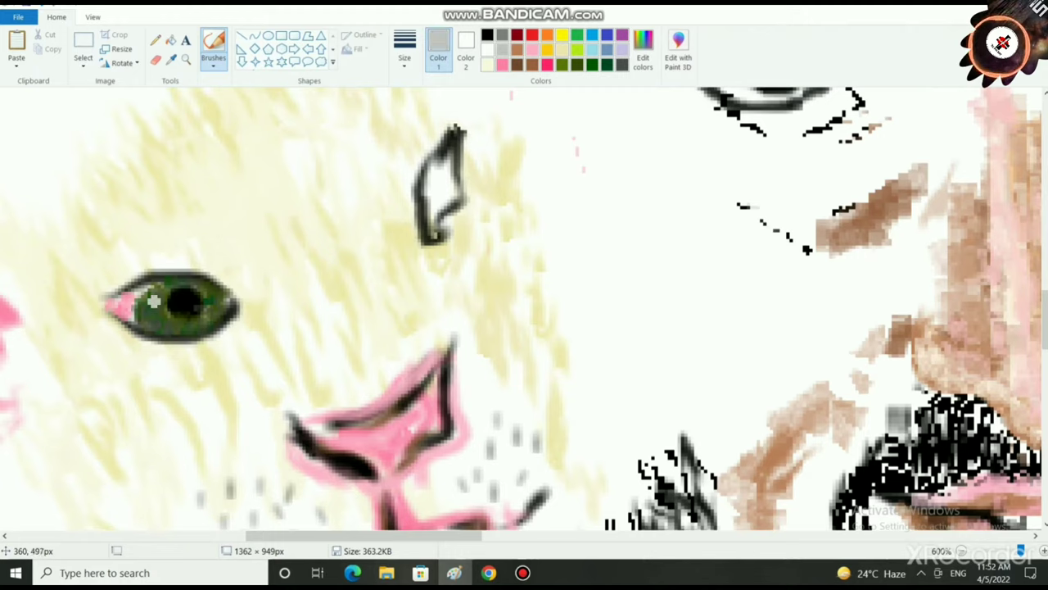
{"action": "mouse_move", "coordinate": [152, 295]}
{"action": "left_mouse_down"}
{"action": "mouse_move", "coordinate": [154, 323]}
{"action": "mouse_move", "coordinate": [154, 298]}
{"action": "mouse_move", "coordinate": [147, 317]}
{"action": "left_mouse_up"}
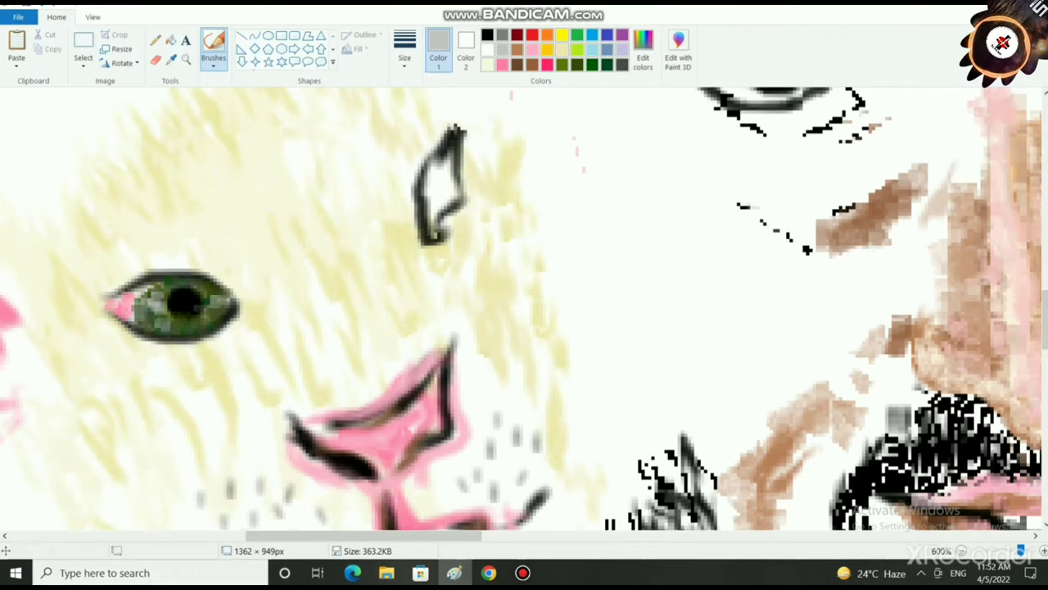
{"action": "left_click", "coordinate": [502, 35]}
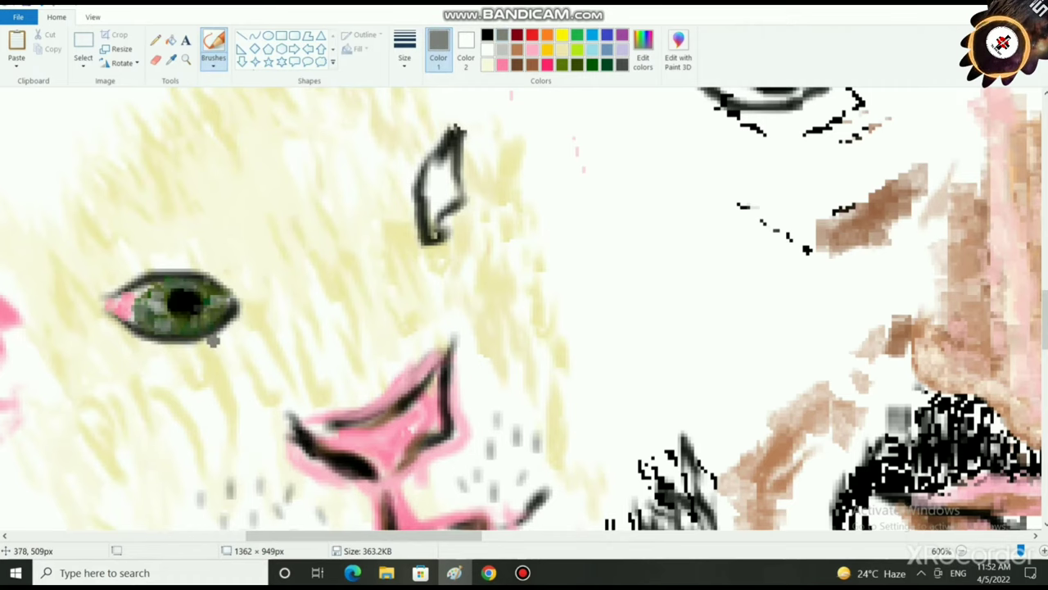
{"action": "scroll", "coordinate": [215, 340], "scroll_direction": "down", "scroll_amount": 4}
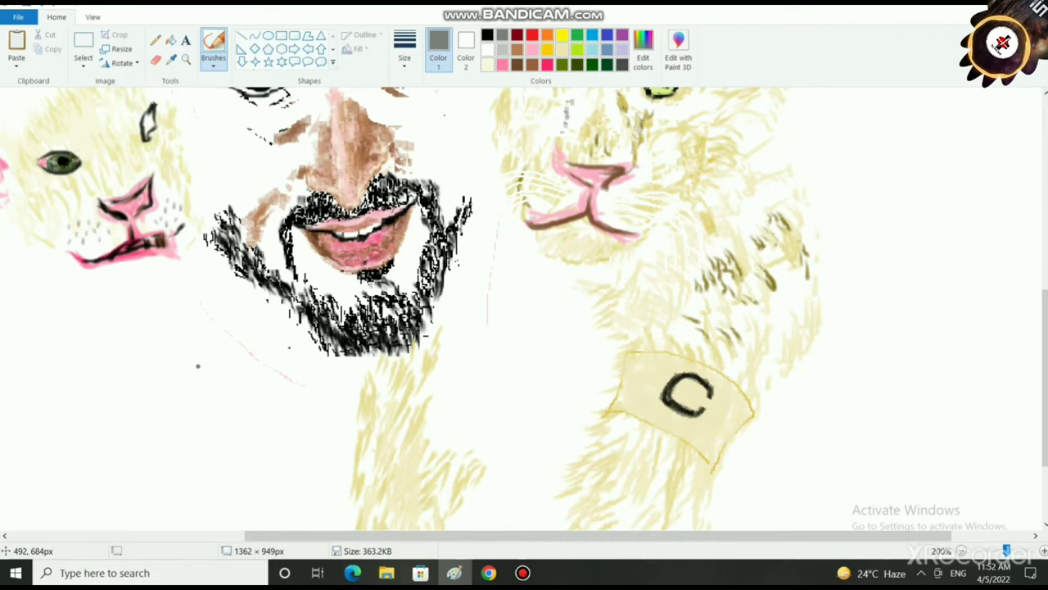
{"action": "scroll", "coordinate": [197, 366], "scroll_direction": "up", "scroll_amount": 4}
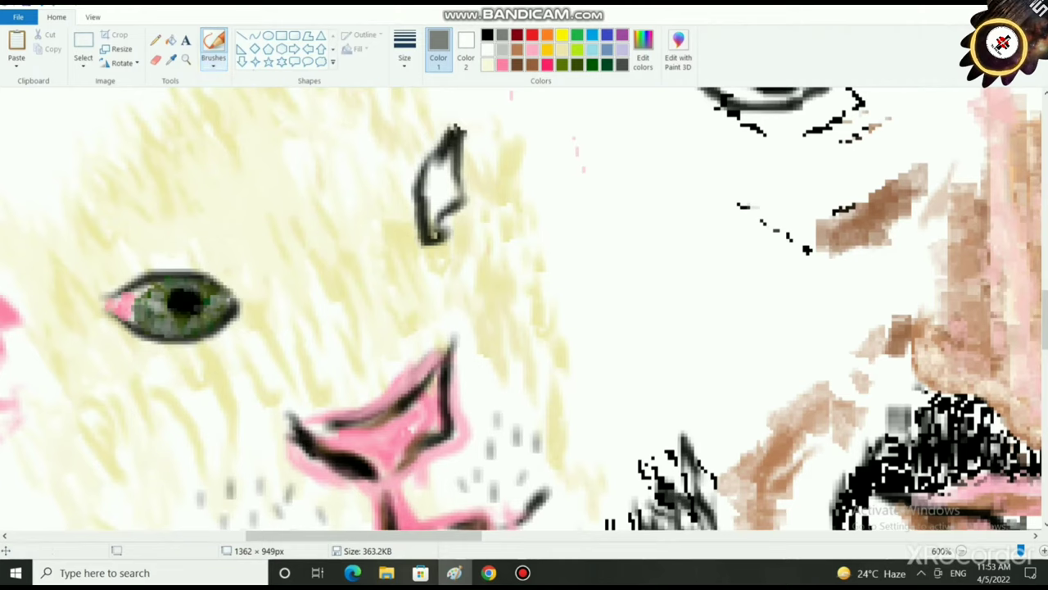
- Darken the left edge of the almond-shaped eye's iris with black, using the thinnest size of a solid brush
{"action": "left_click", "coordinate": [214, 64]}
{"action": "left_click", "coordinate": [215, 115]}
{"action": "left_click", "coordinate": [487, 35]}
{"action": "left_click", "coordinate": [404, 60]}
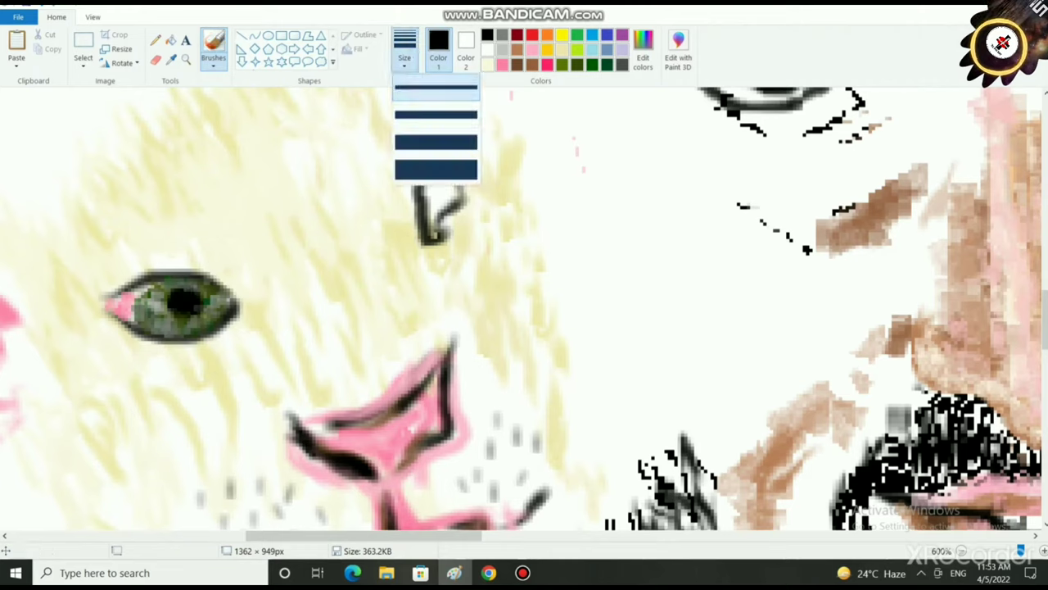
{"action": "left_click", "coordinate": [421, 94]}
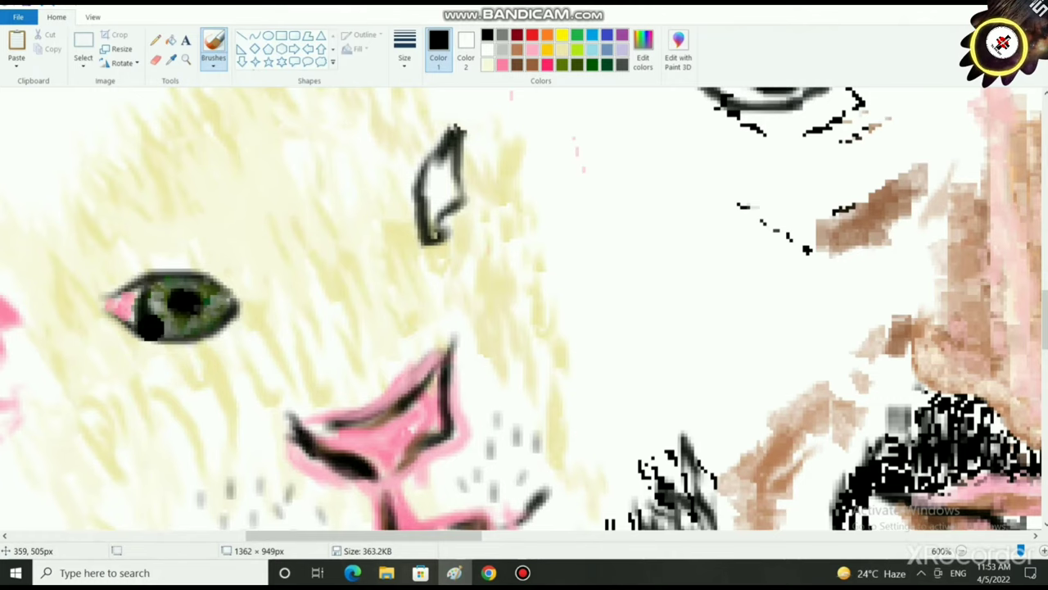
{"action": "scroll", "coordinate": [303, 276], "scroll_direction": "down", "scroll_amount": 4}
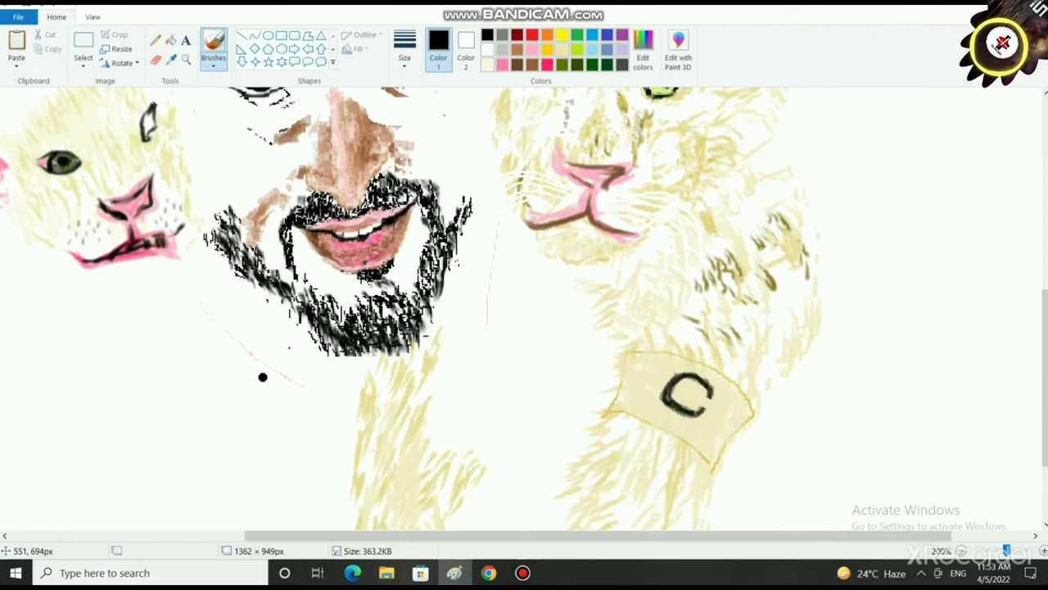
{"action": "scroll", "coordinate": [263, 376], "scroll_direction": "up", "scroll_amount": 3}
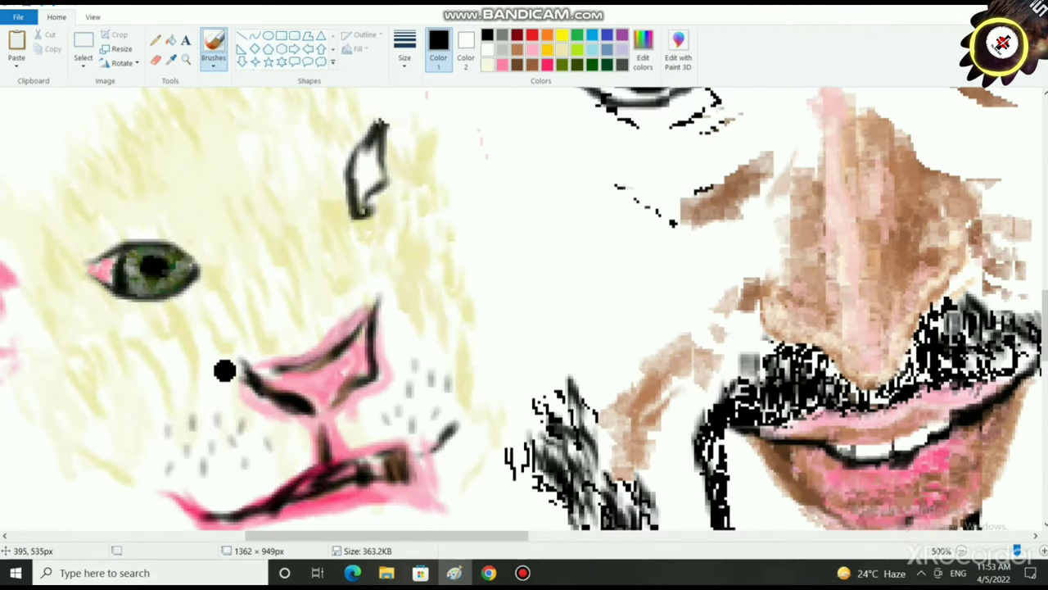
- Fill the cub's narrow slanted eye with deep green and shade its middle with black
{"action": "left_click", "coordinate": [502, 50]}
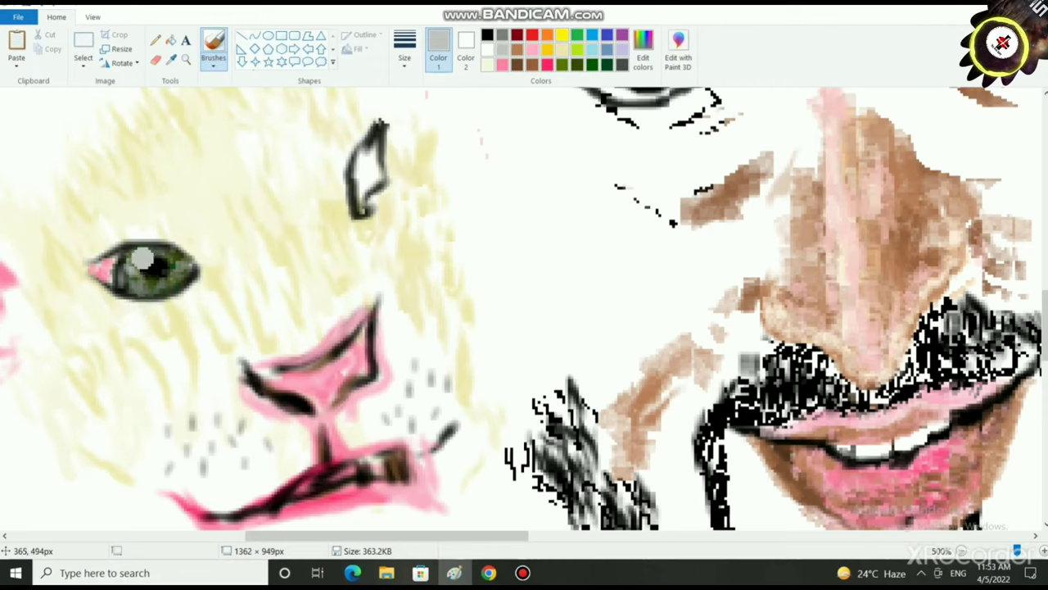
{"action": "left_click", "coordinate": [593, 65]}
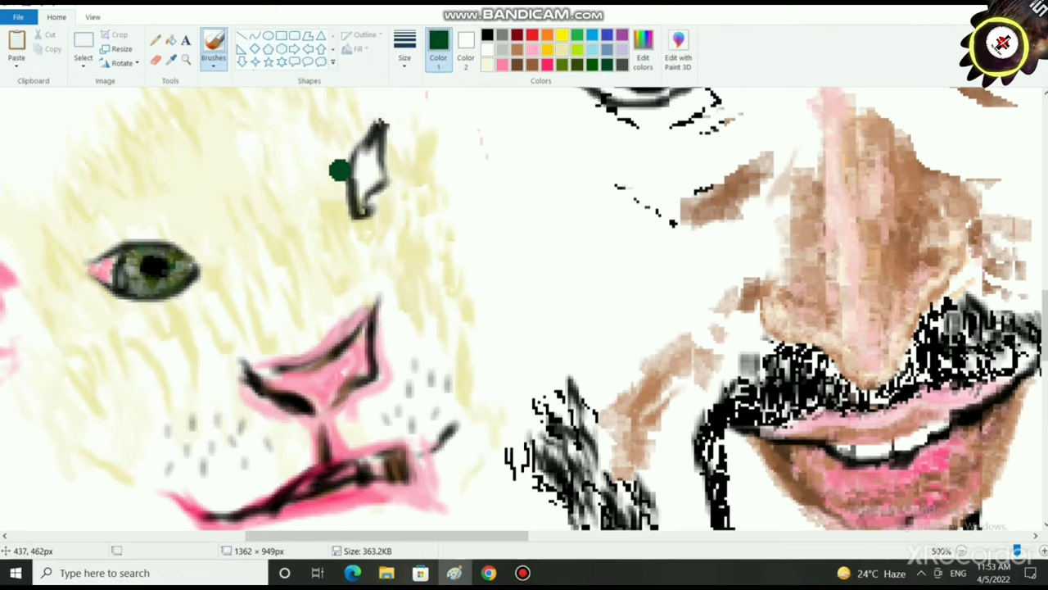
{"action": "mouse_move", "coordinate": [374, 155]}
{"action": "left_mouse_down"}
{"action": "mouse_move", "coordinate": [367, 167]}
{"action": "mouse_move", "coordinate": [363, 152]}
{"action": "mouse_move", "coordinate": [360, 205]}
{"action": "mouse_move", "coordinate": [378, 176]}
{"action": "mouse_move", "coordinate": [363, 203]}
{"action": "left_mouse_up"}
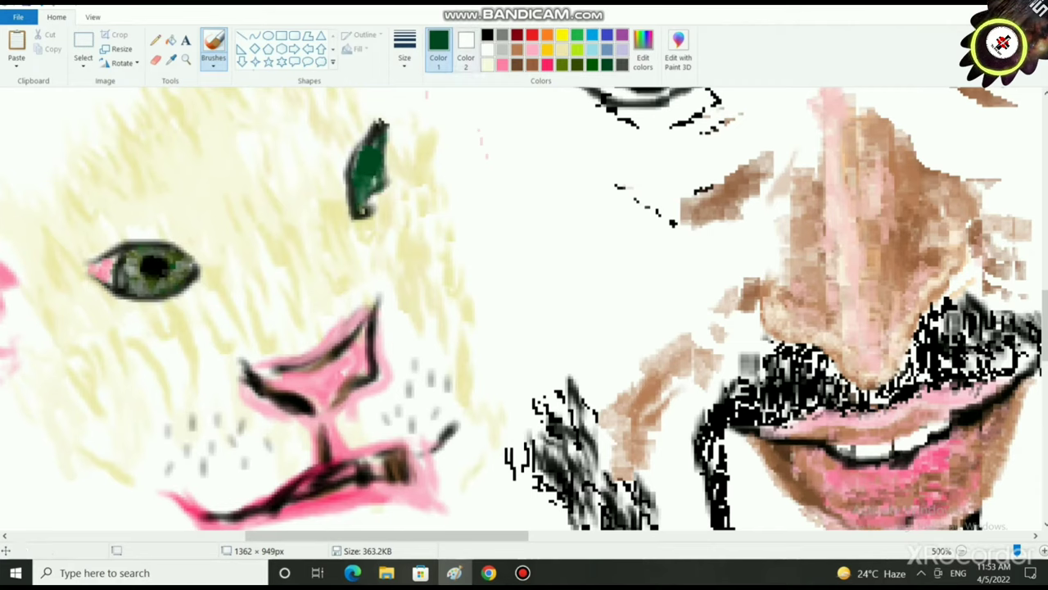
{"action": "left_click", "coordinate": [487, 34]}
{"action": "mouse_move", "coordinate": [372, 152]}
{"action": "left_mouse_down"}
{"action": "mouse_move", "coordinate": [356, 189]}
{"action": "mouse_move", "coordinate": [370, 136]}
{"action": "mouse_move", "coordinate": [385, 172]}
{"action": "mouse_move", "coordinate": [381, 163]}
{"action": "mouse_move", "coordinate": [362, 211]}
{"action": "mouse_move", "coordinate": [379, 129]}
{"action": "mouse_move", "coordinate": [378, 182]}
{"action": "left_mouse_up"}
{"action": "scroll", "coordinate": [358, 241], "scroll_direction": "down", "scroll_amount": 3}
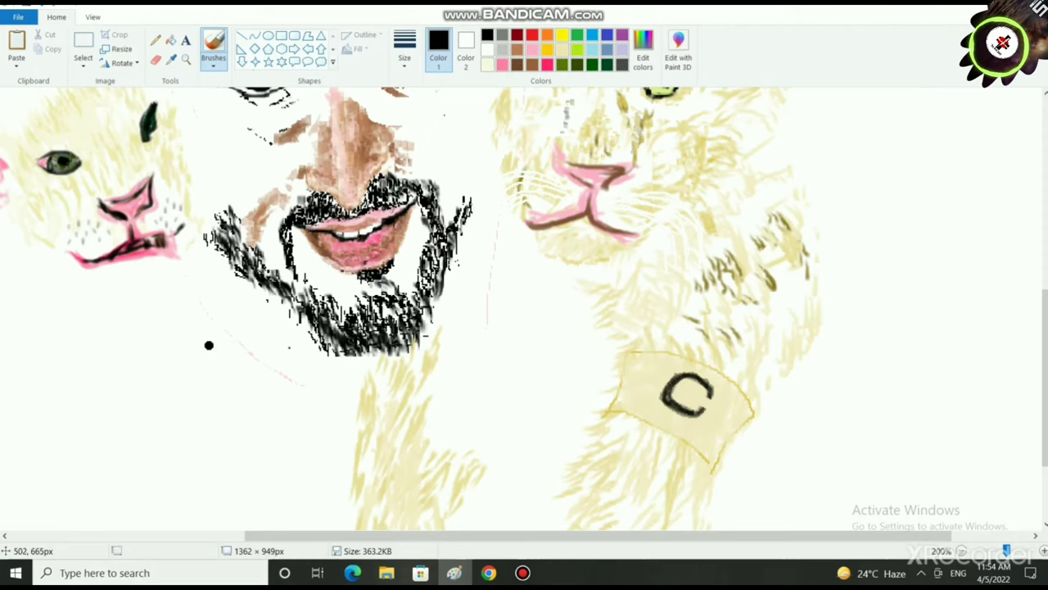
- Paint beige fur strokes around the outer edge and underside of the smaller cub's pink ear
{"action": "scroll", "coordinate": [235, 430], "scroll_direction": "down", "scroll_amount": 2}
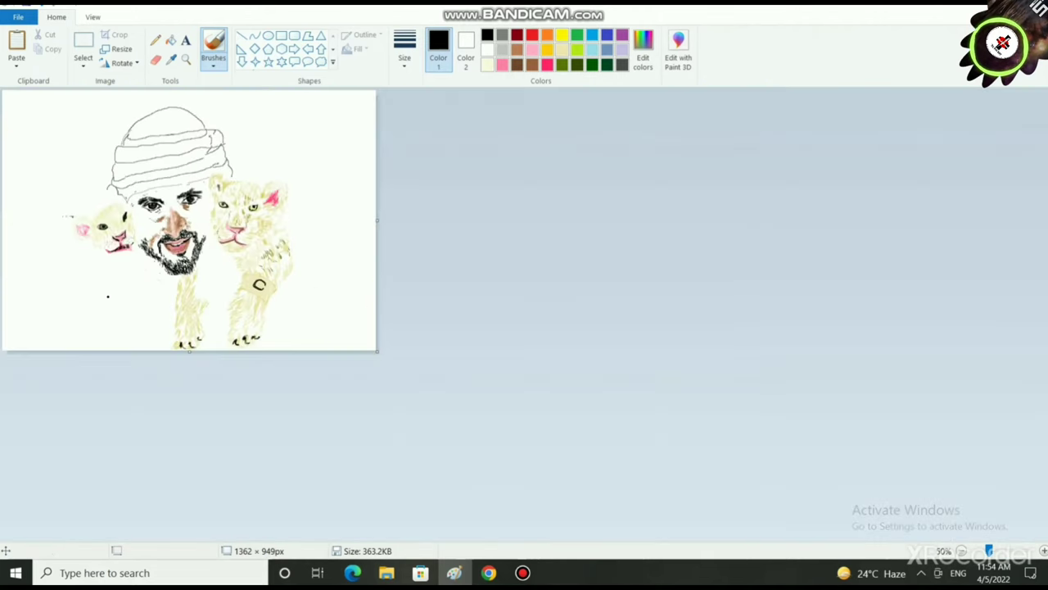
{"action": "scroll", "coordinate": [162, 420], "scroll_direction": "up", "scroll_amount": 1}
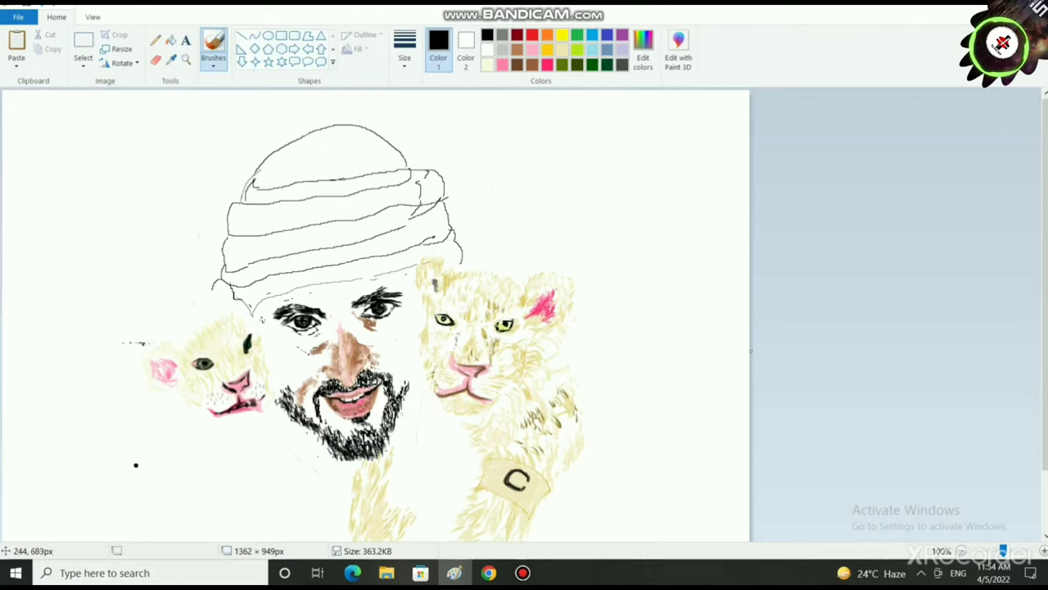
{"action": "left_click", "coordinate": [563, 50]}
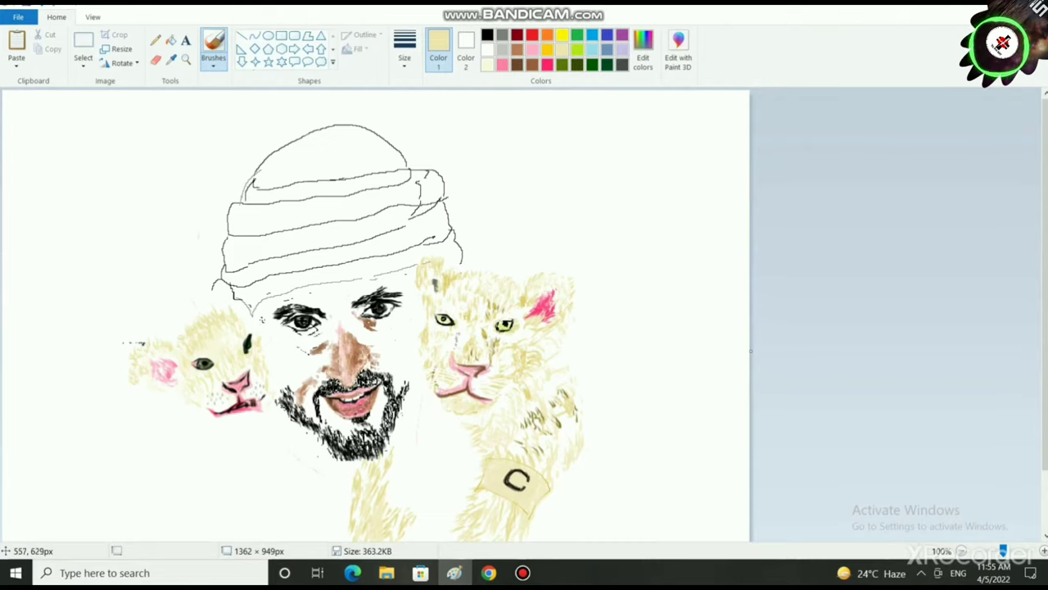
{"action": "scroll", "coordinate": [524, 368], "scroll_direction": "down", "scroll_amount": 2}
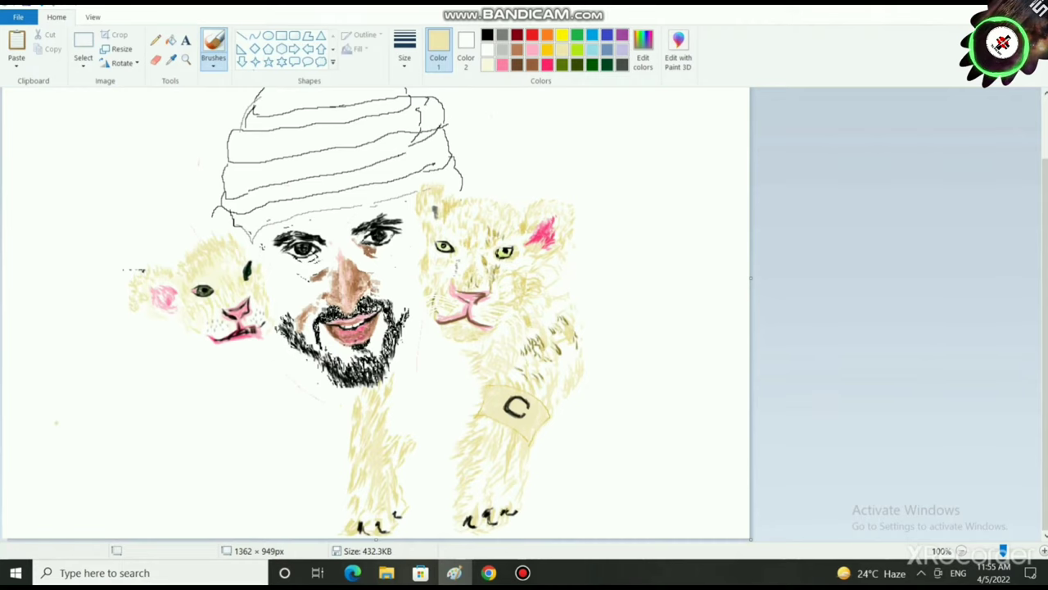
{"action": "scroll", "coordinate": [56, 423], "scroll_direction": "up", "scroll_amount": 2}
{"action": "scroll", "coordinate": [351, 410], "scroll_direction": "down", "scroll_amount": 4}
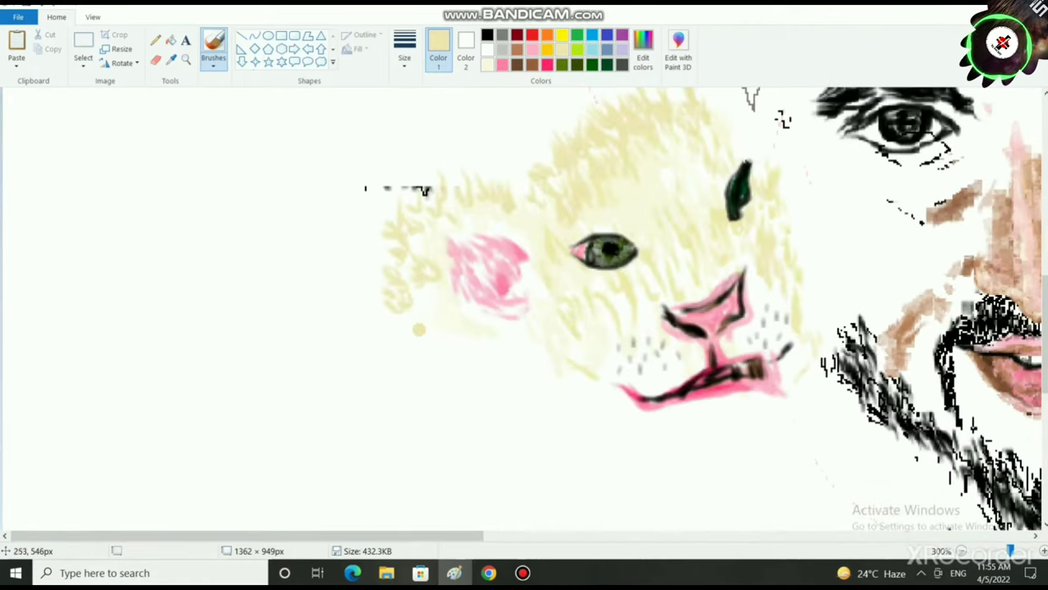
{"action": "mouse_move", "coordinate": [417, 317]}
{"action": "left_mouse_down"}
{"action": "mouse_move", "coordinate": [439, 345]}
{"action": "mouse_move", "coordinate": [468, 343]}
{"action": "left_mouse_up"}
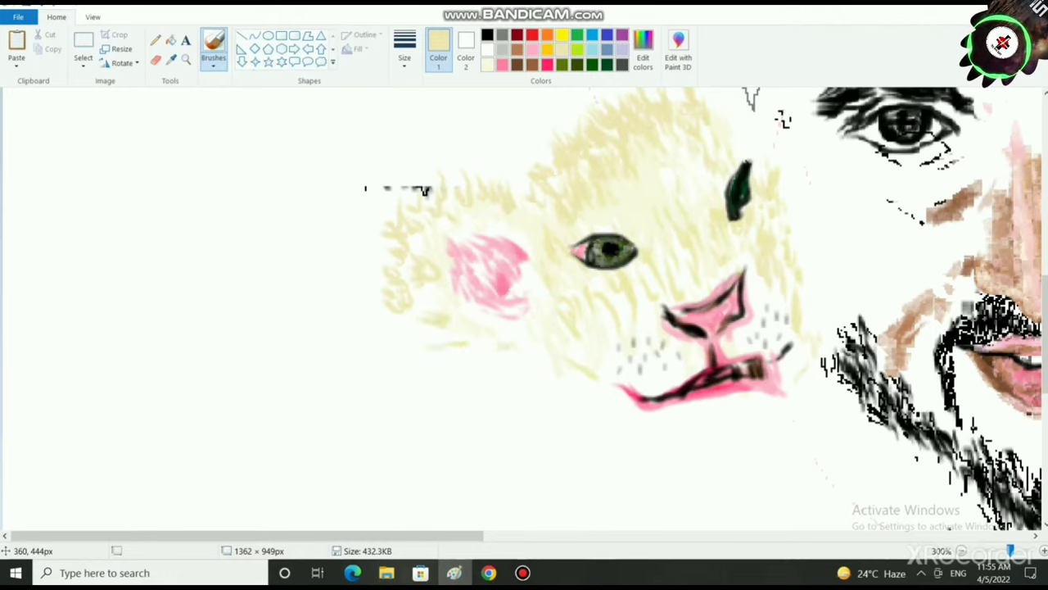
- Lighten the beige brush colour to a pale cream with red 249, green 244 and blue 225
{"action": "left_click", "coordinate": [643, 51]}
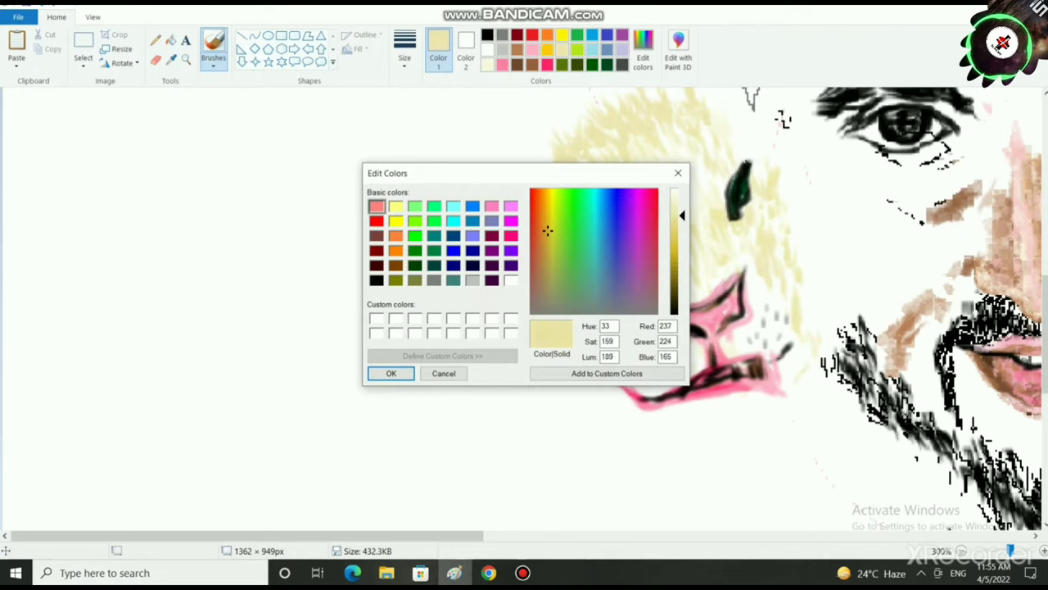
{"action": "left_click_drag", "start_coordinate": [682, 216], "coordinate": [682, 207]}
{"action": "left_click", "coordinate": [391, 374]}
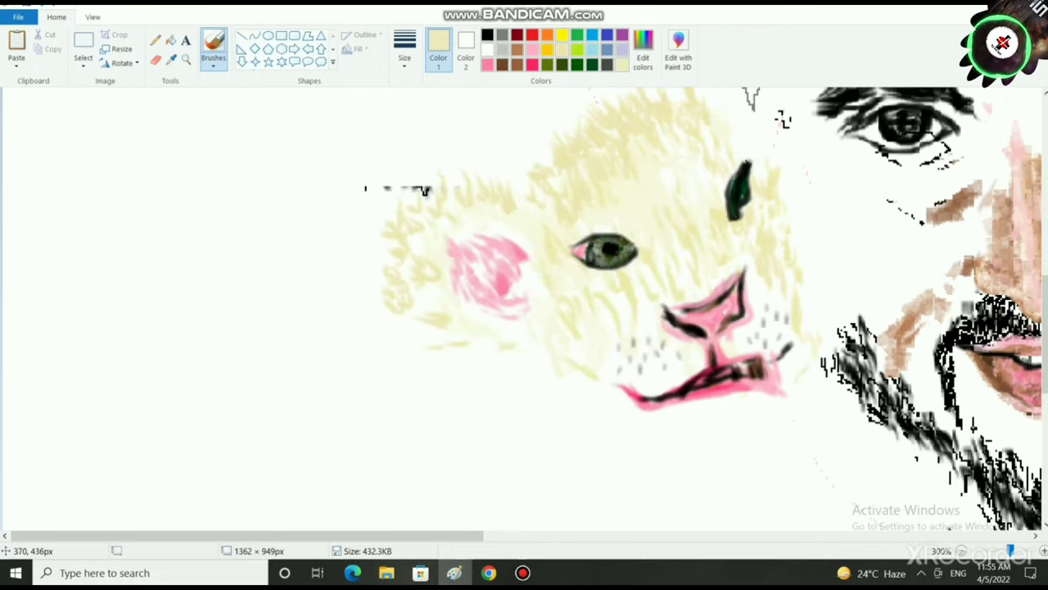
{"action": "left_click", "coordinate": [405, 49]}
{"action": "left_click", "coordinate": [213, 51]}
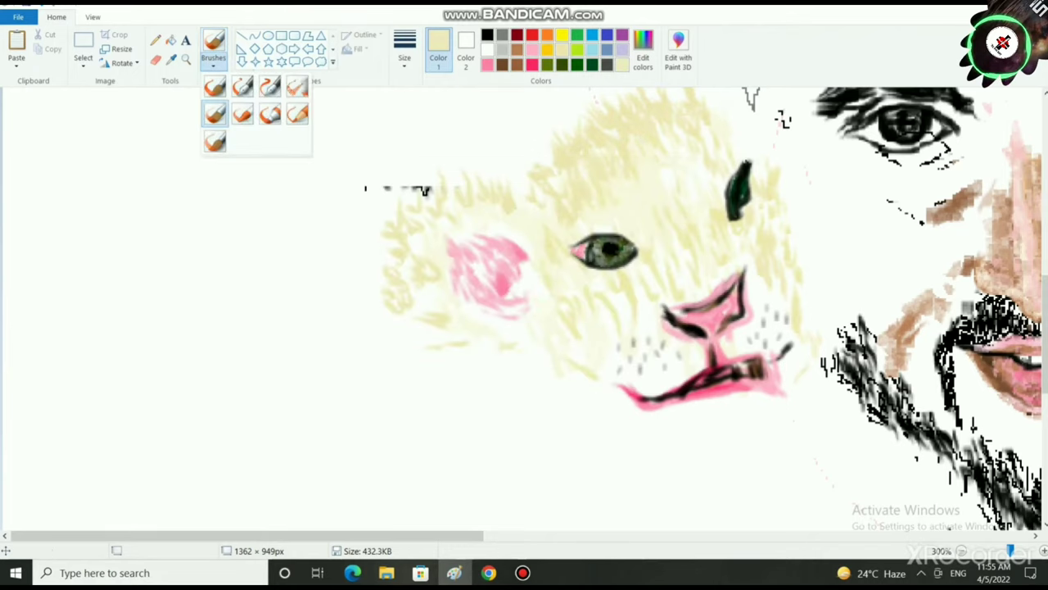
{"action": "left_click", "coordinate": [424, 190]}
{"action": "left_click", "coordinate": [643, 51]}
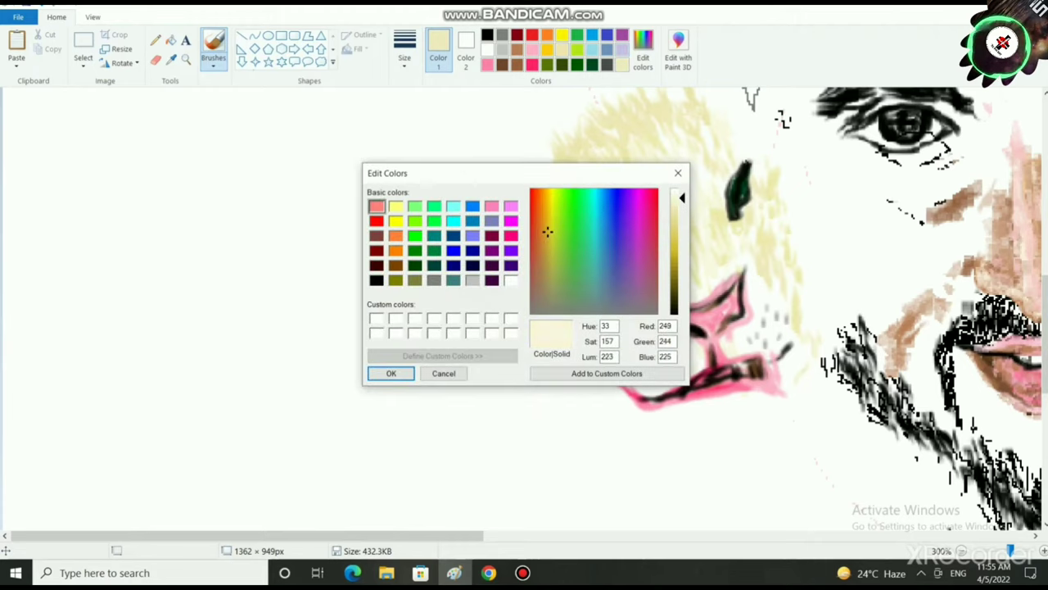
{"action": "key", "text": "Return"}
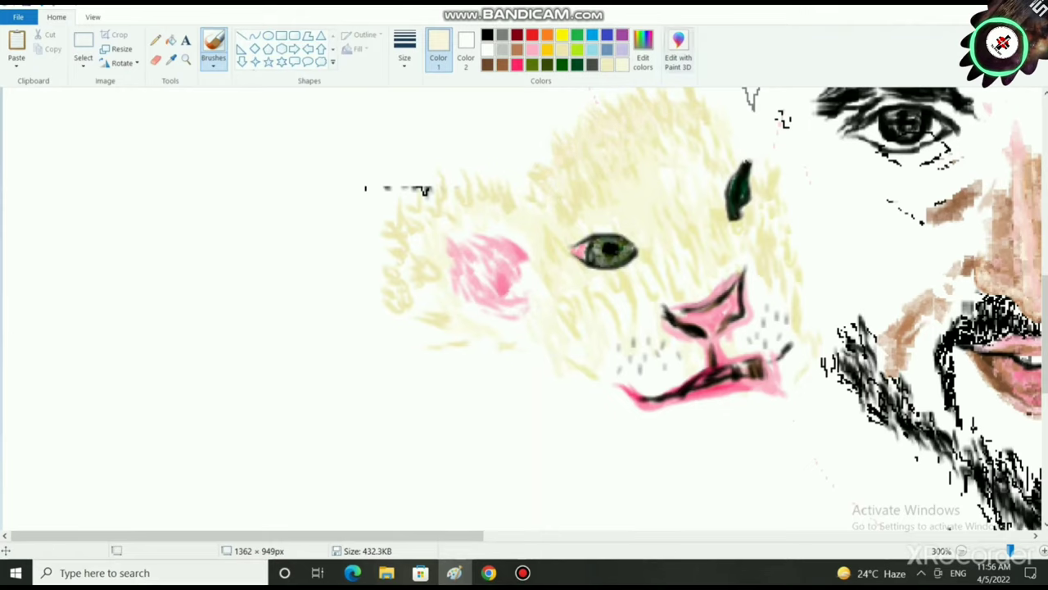
- Brush pale cream fur over the smaller cub's forehead and form its chin with short strokes below the mouth
{"action": "scroll", "coordinate": [524, 311], "scroll_direction": "up", "scroll_amount": 3}
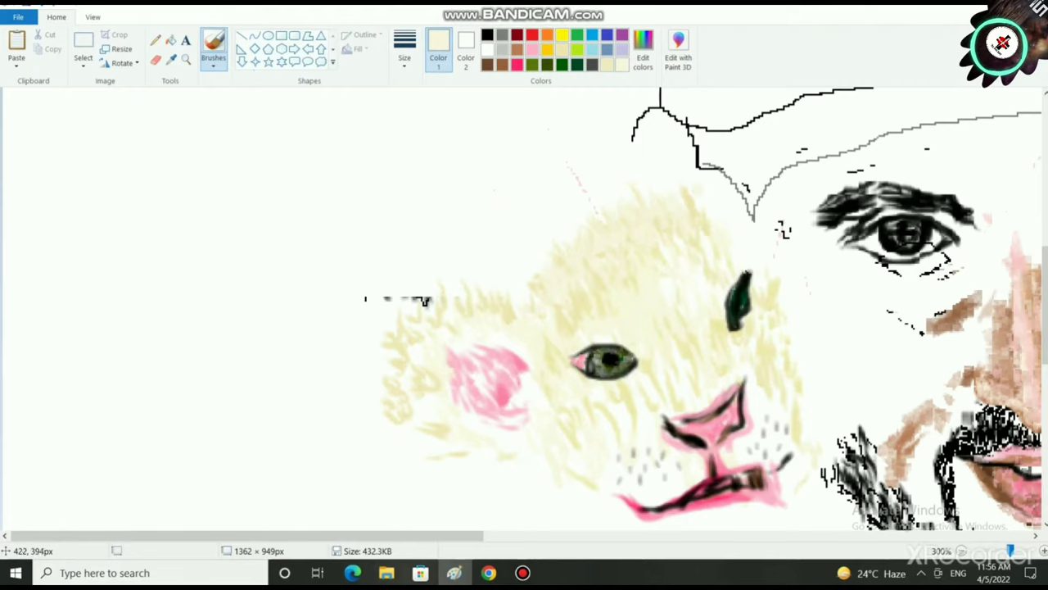
{"action": "scroll", "coordinate": [524, 311], "scroll_direction": "down", "scroll_amount": 3}
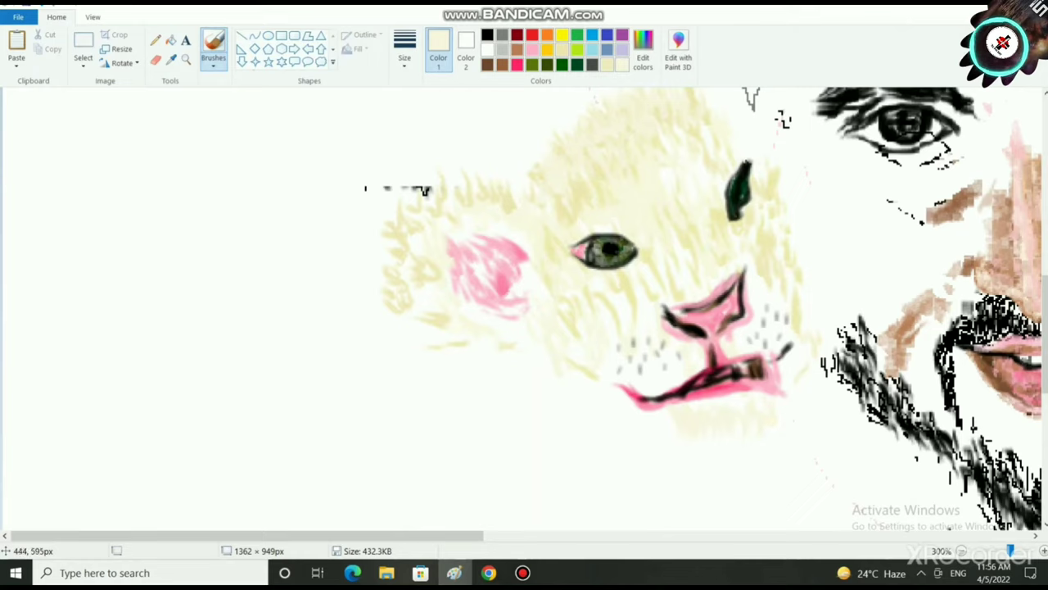
{"action": "left_click_drag", "start_coordinate": [731, 411], "coordinate": [715, 451]}
{"action": "mouse_move", "coordinate": [676, 419]}
{"action": "left_mouse_down"}
{"action": "mouse_move", "coordinate": [664, 447]}
{"action": "mouse_move", "coordinate": [686, 447]}
{"action": "left_mouse_up"}
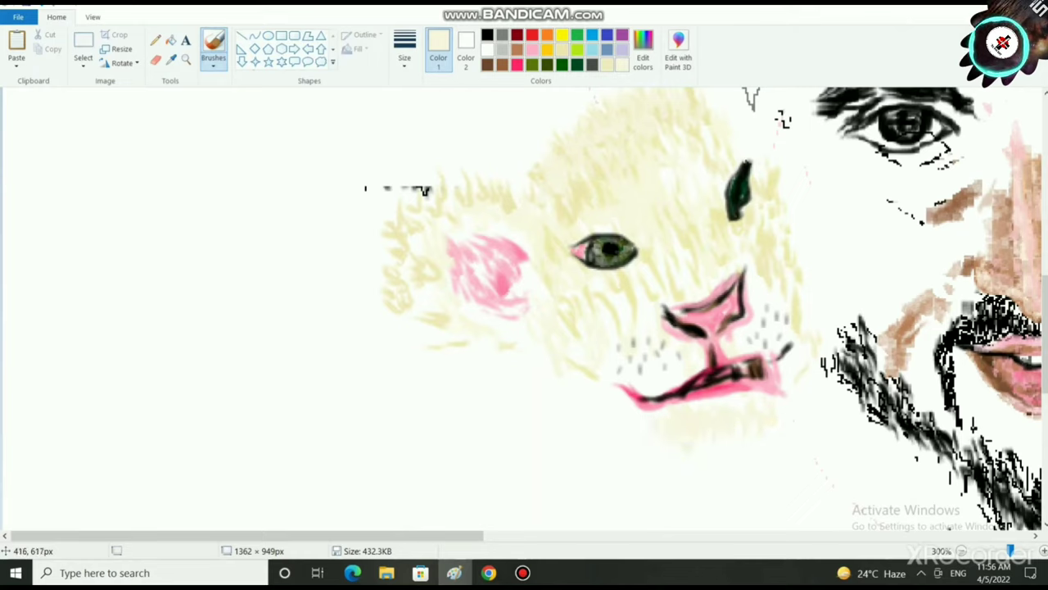
- Deepen the chin fur with beige strokes, and blend pale cream over the cheek and the lower part of the pink ear
{"action": "left_click", "coordinate": [563, 65]}
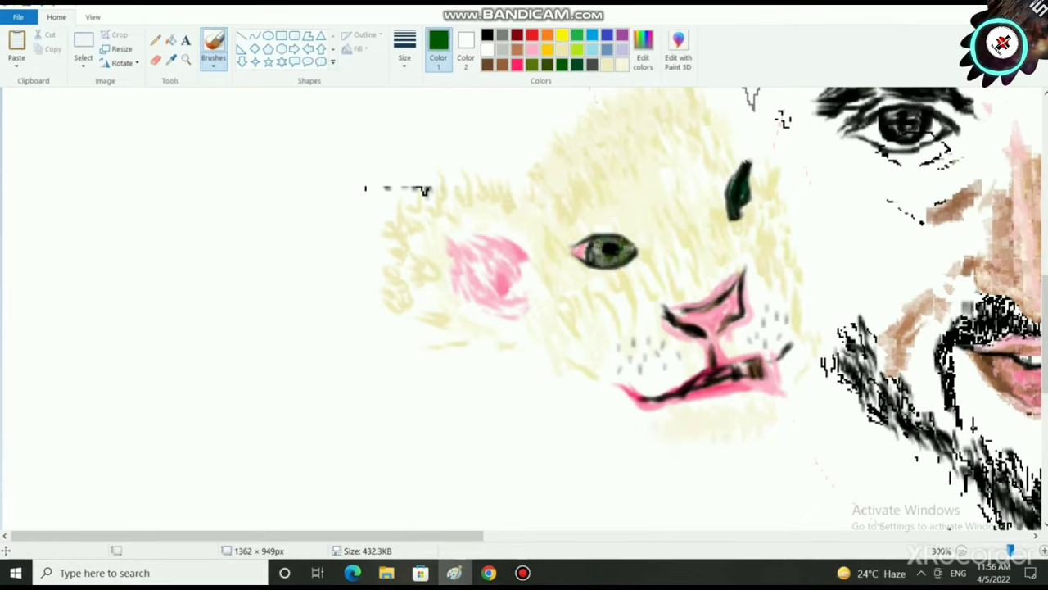
{"action": "left_click", "coordinate": [563, 50]}
{"action": "mouse_move", "coordinate": [694, 418]}
{"action": "left_mouse_down"}
{"action": "mouse_move", "coordinate": [695, 436]}
{"action": "mouse_move", "coordinate": [669, 441]}
{"action": "left_mouse_up"}
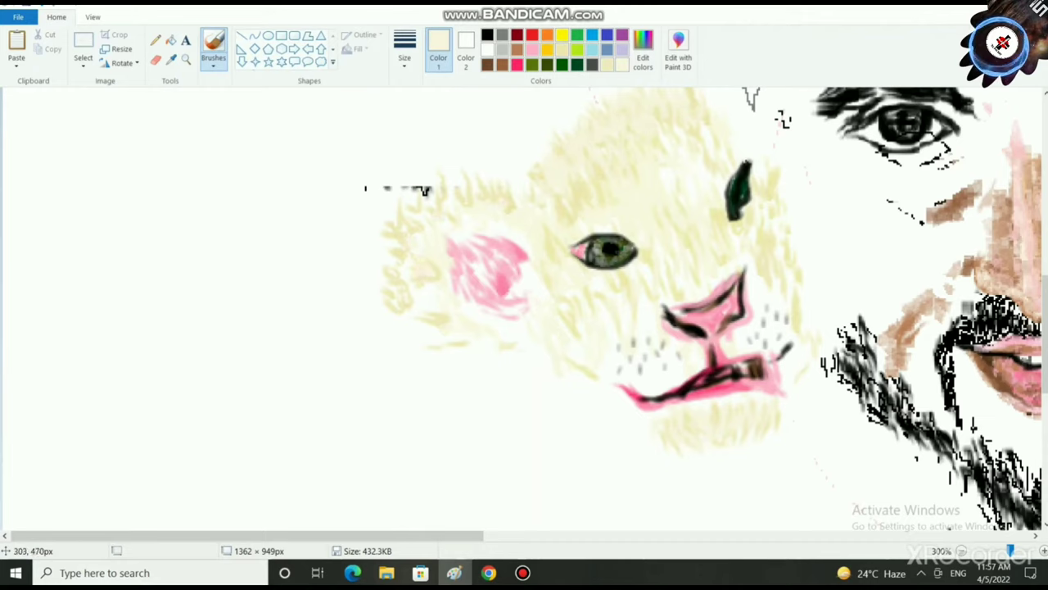
{"action": "mouse_move", "coordinate": [512, 315]}
{"action": "left_mouse_down"}
{"action": "mouse_move", "coordinate": [495, 287]}
{"action": "mouse_move", "coordinate": [479, 285]}
{"action": "mouse_move", "coordinate": [495, 289]}
{"action": "left_mouse_up"}
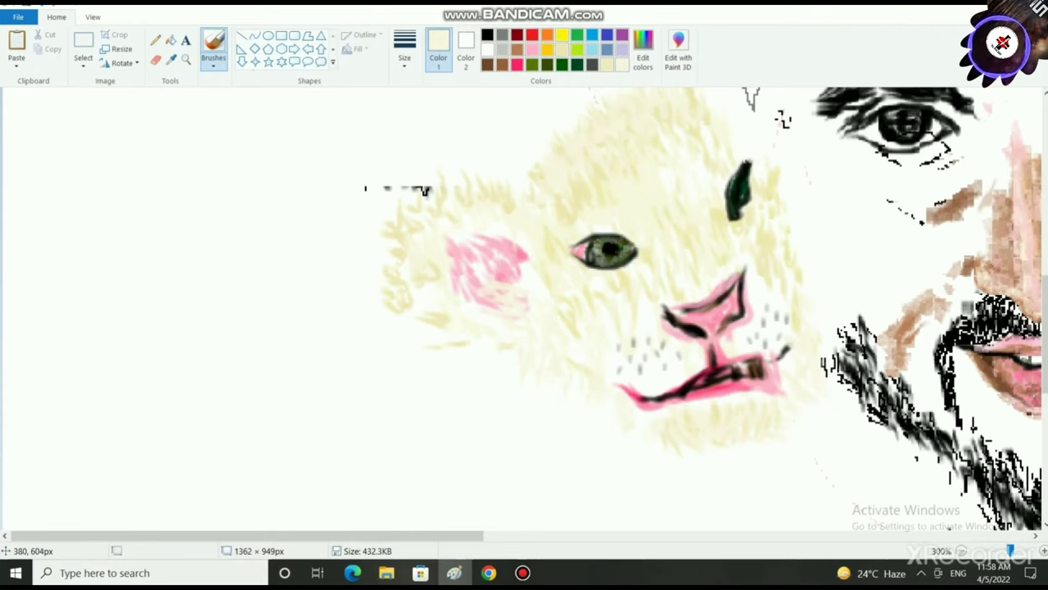
- Save the painting with the smaller cub's finished head fur
{"action": "scroll", "coordinate": [539, 444], "scroll_direction": "down", "scroll_amount": 3}
{"action": "scroll", "coordinate": [455, 524], "scroll_direction": "down", "scroll_amount": 2, "text": "ctrl"}
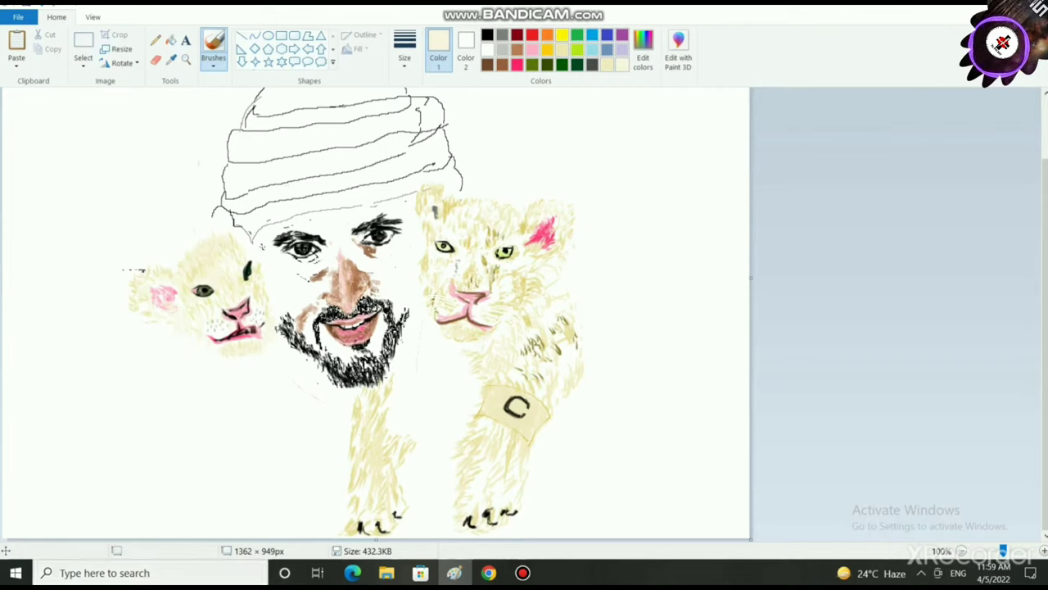
{"action": "key", "text": "ctrl+s"}
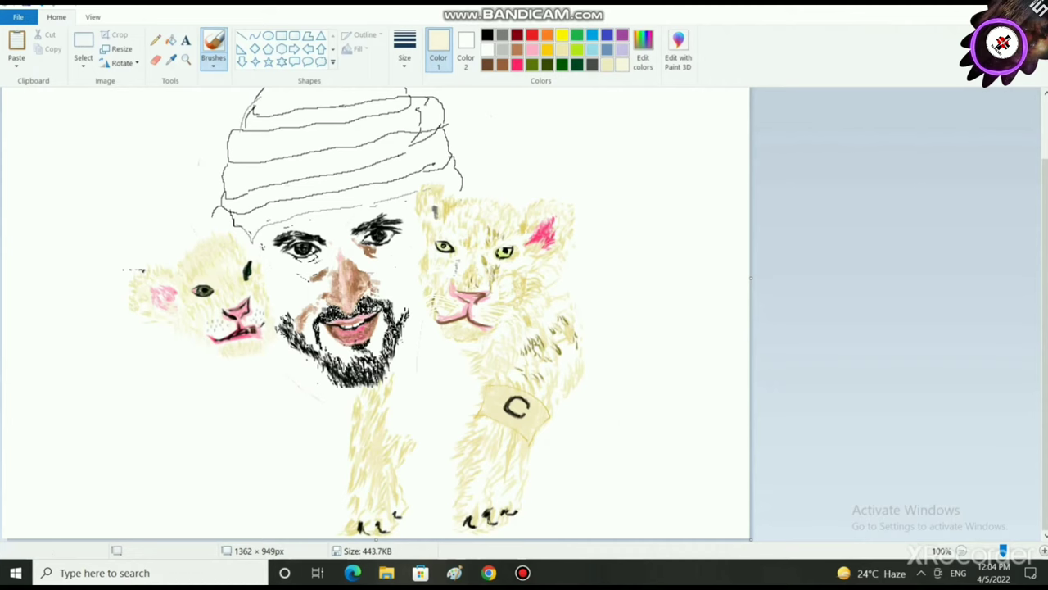
{"action": "left_click", "coordinate": [615, 426]}
- Paint pale cream fur below the smaller cub's cheek to form its neck and the start of its shoulder
{"action": "scroll", "coordinate": [610, 434], "scroll_direction": "up", "scroll_amount": 2}
{"action": "scroll", "coordinate": [620, 413], "scroll_direction": "down", "scroll_amount": 4}
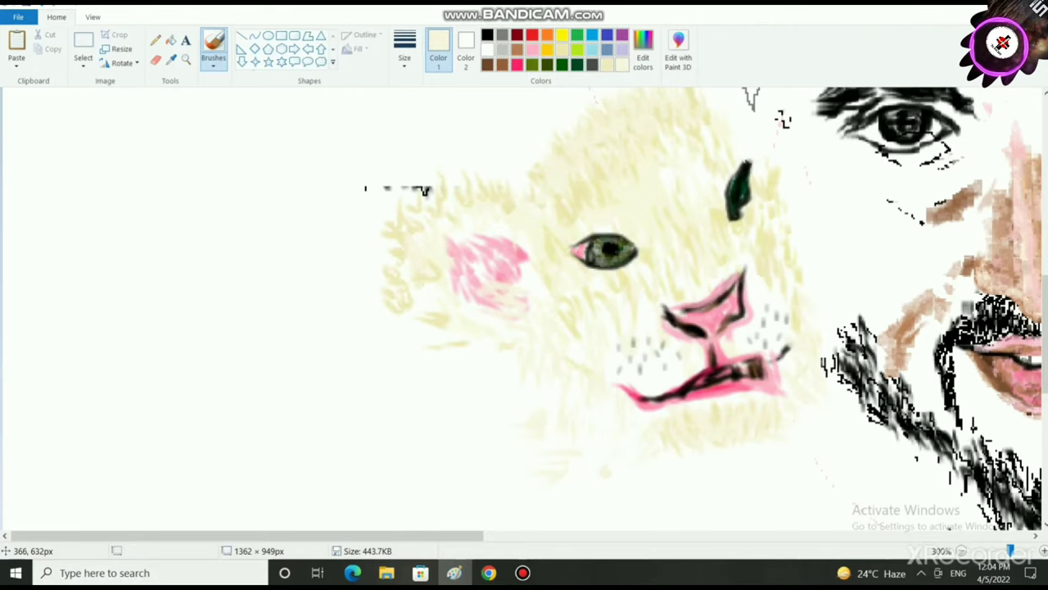
{"action": "scroll", "coordinate": [590, 467], "scroll_direction": "down", "scroll_amount": 4}
{"action": "scroll", "coordinate": [573, 409], "scroll_direction": "up", "scroll_amount": 1}
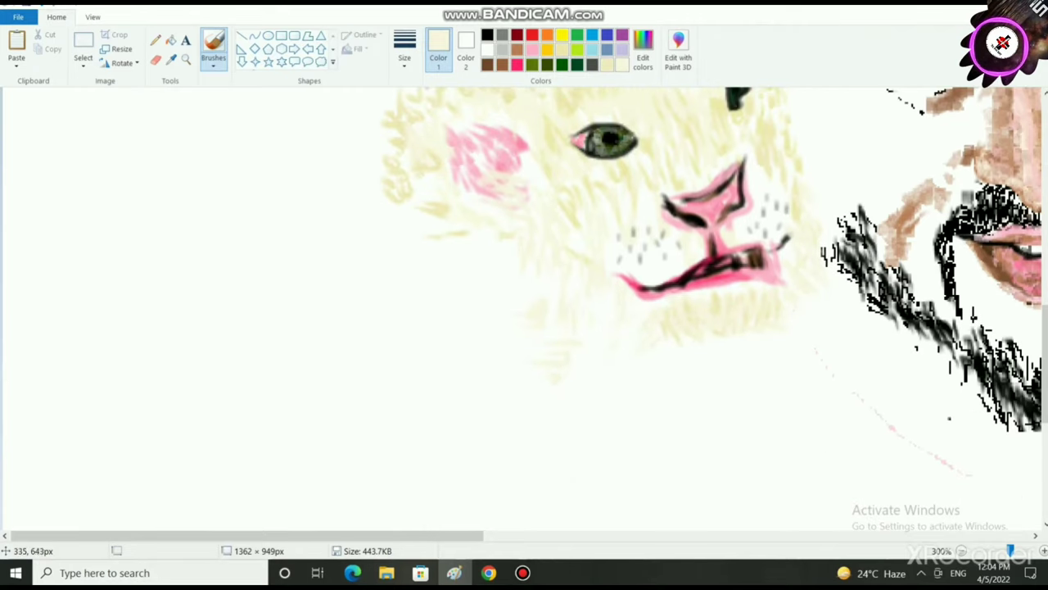
{"action": "mouse_move", "coordinate": [544, 407]}
{"action": "left_mouse_down"}
{"action": "mouse_move", "coordinate": [524, 414]}
{"action": "mouse_move", "coordinate": [516, 397]}
{"action": "mouse_move", "coordinate": [478, 408]}
{"action": "left_mouse_up"}
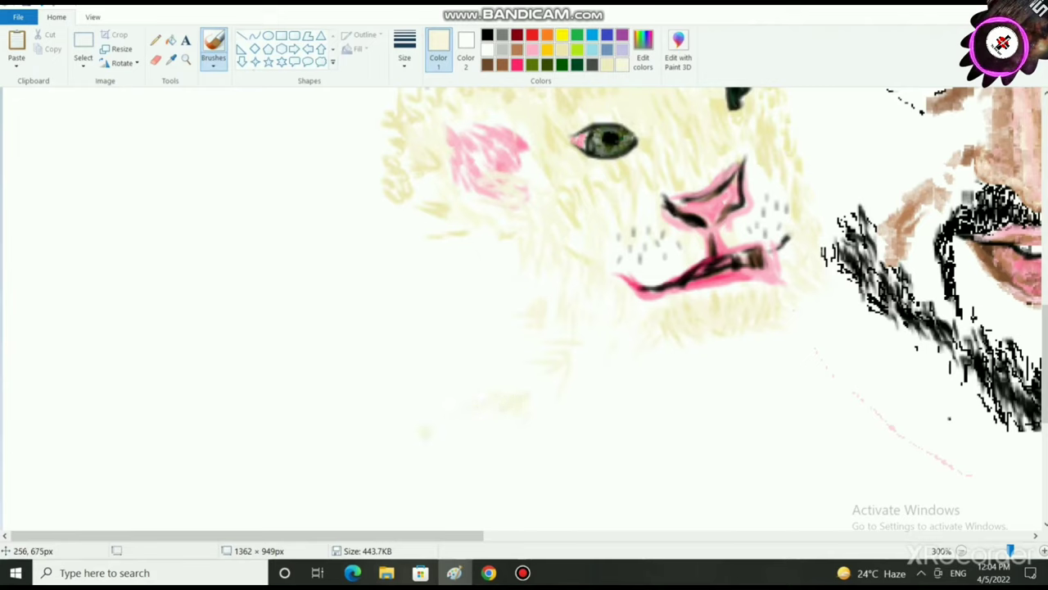
{"action": "mouse_move", "coordinate": [426, 436]}
{"action": "left_mouse_down"}
{"action": "mouse_move", "coordinate": [490, 390]}
{"action": "mouse_move", "coordinate": [540, 411]}
{"action": "mouse_move", "coordinate": [532, 425]}
{"action": "mouse_move", "coordinate": [594, 380]}
{"action": "mouse_move", "coordinate": [597, 363]}
{"action": "mouse_move", "coordinate": [580, 383]}
{"action": "left_mouse_up"}
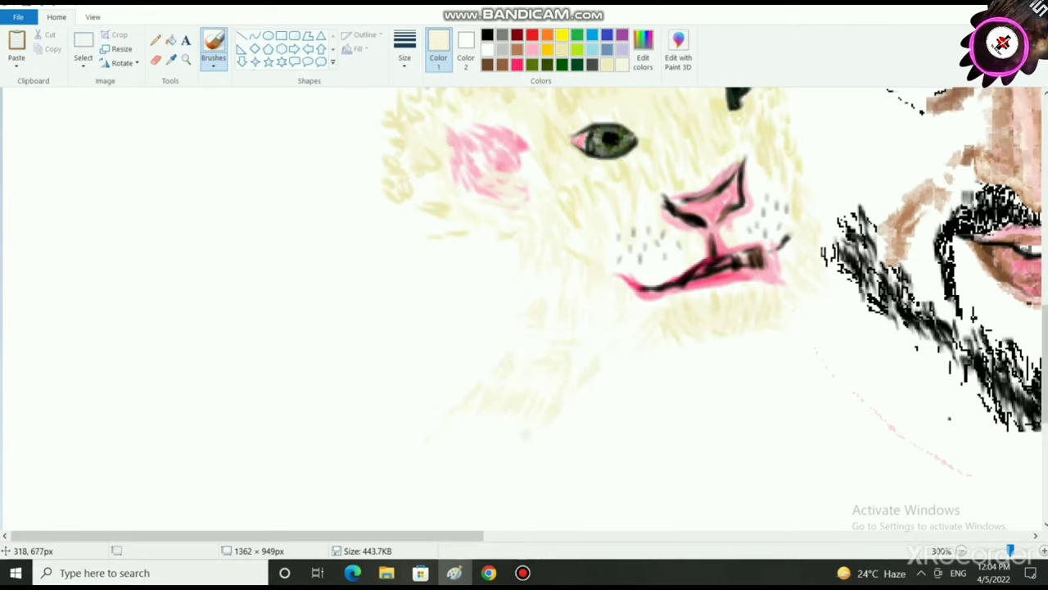
- Examine the man and both cubs at several zoom levels and view the whole painting in full screen
{"action": "scroll", "coordinate": [526, 436], "scroll_direction": "down", "scroll_amount": 2}
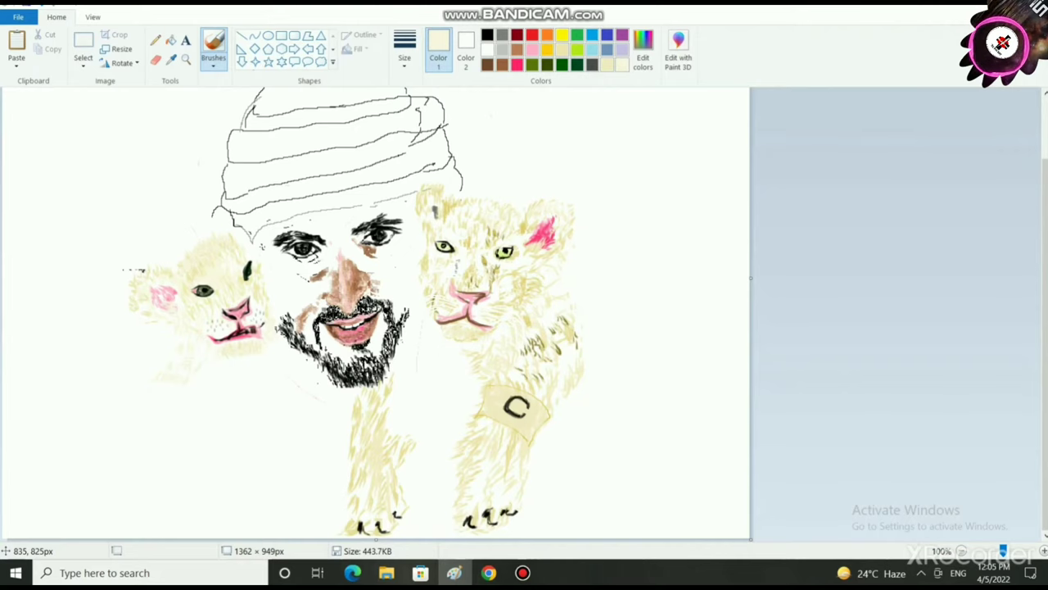
{"action": "scroll", "coordinate": [365, 253], "scroll_direction": "up", "scroll_amount": 1}
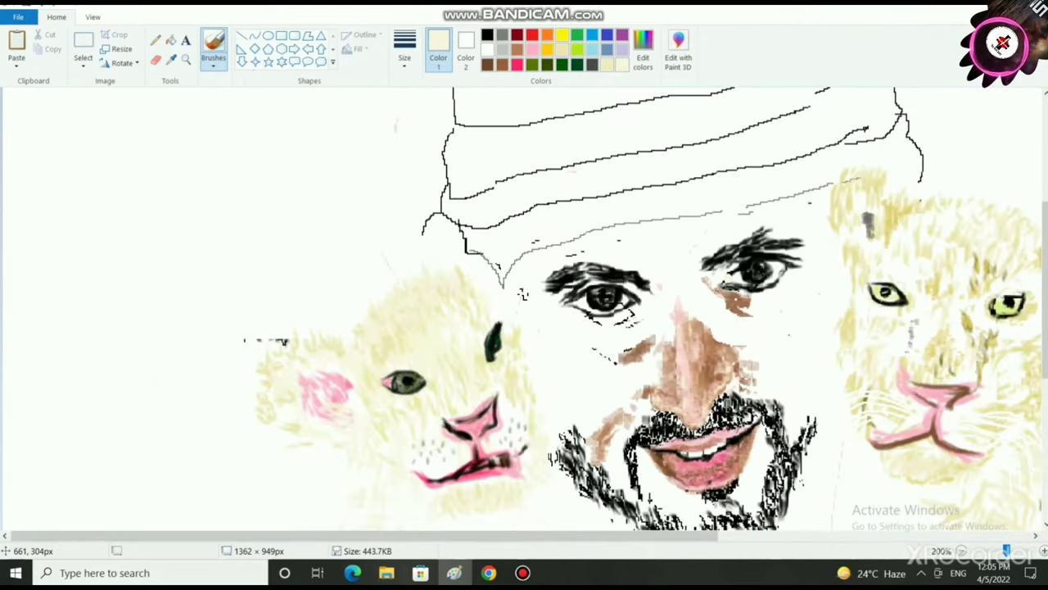
{"action": "scroll", "coordinate": [711, 285], "scroll_direction": "down", "scroll_amount": 2}
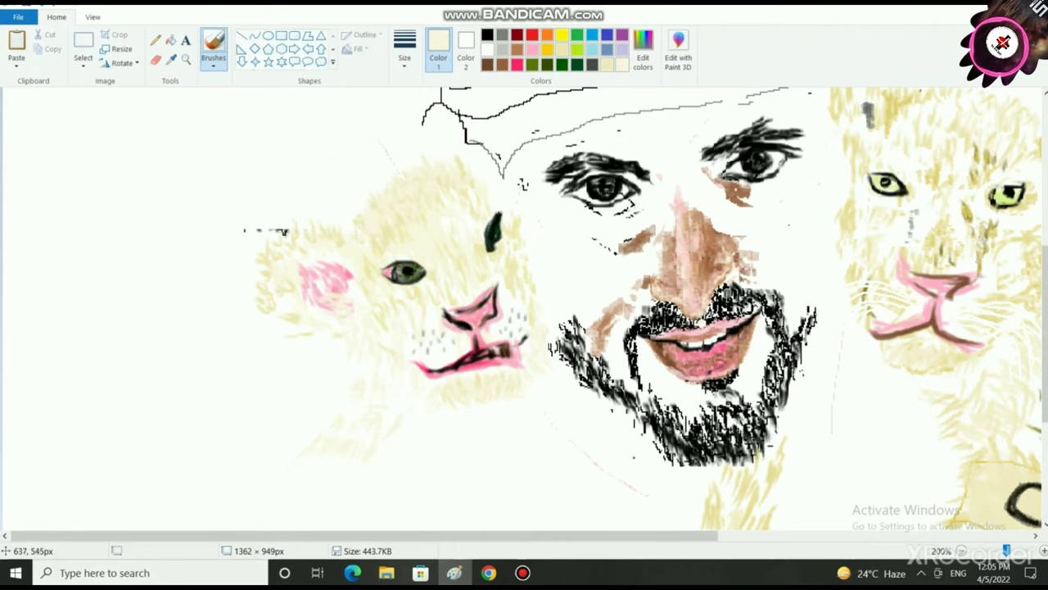
{"action": "scroll", "coordinate": [668, 367], "scroll_direction": "up", "scroll_amount": 1}
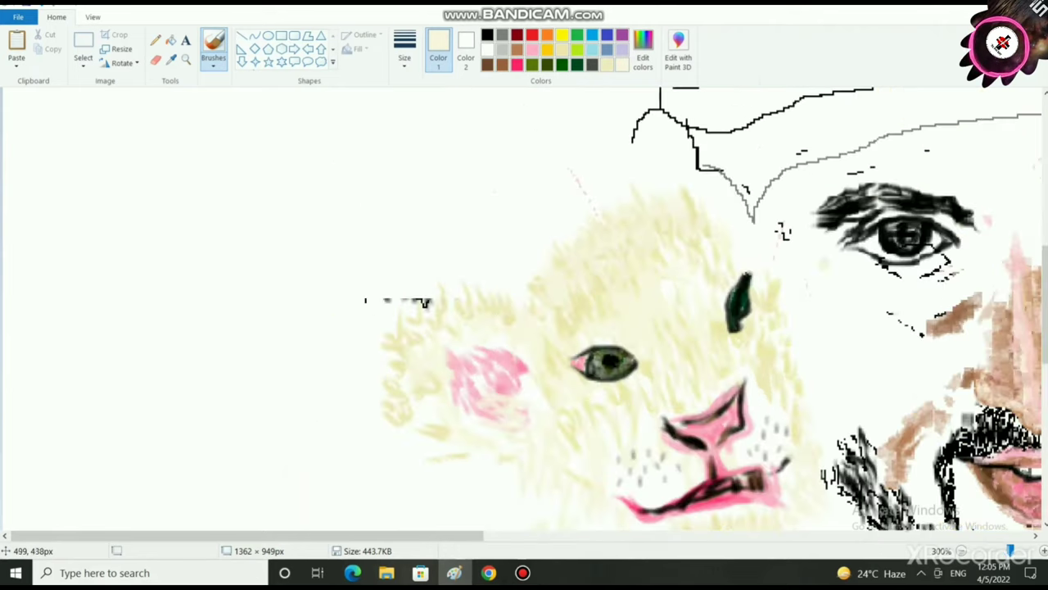
{"action": "scroll", "coordinate": [824, 263], "scroll_direction": "down", "scroll_amount": 1}
{"action": "scroll", "coordinate": [819, 271], "scroll_direction": "down", "scroll_amount": 2}
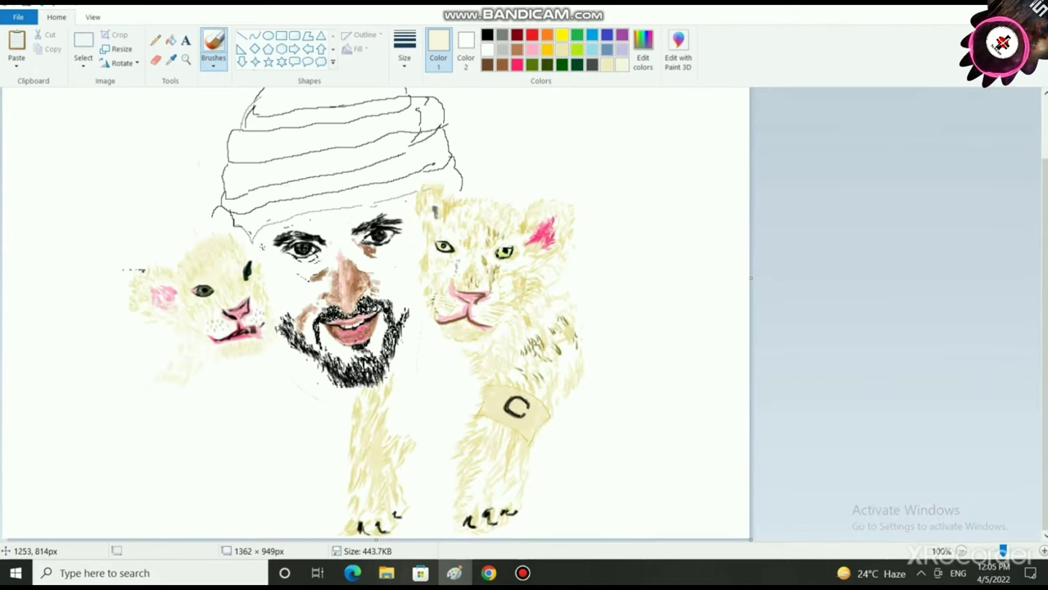
{"action": "scroll", "coordinate": [668, 366], "scroll_direction": "up", "scroll_amount": 1}
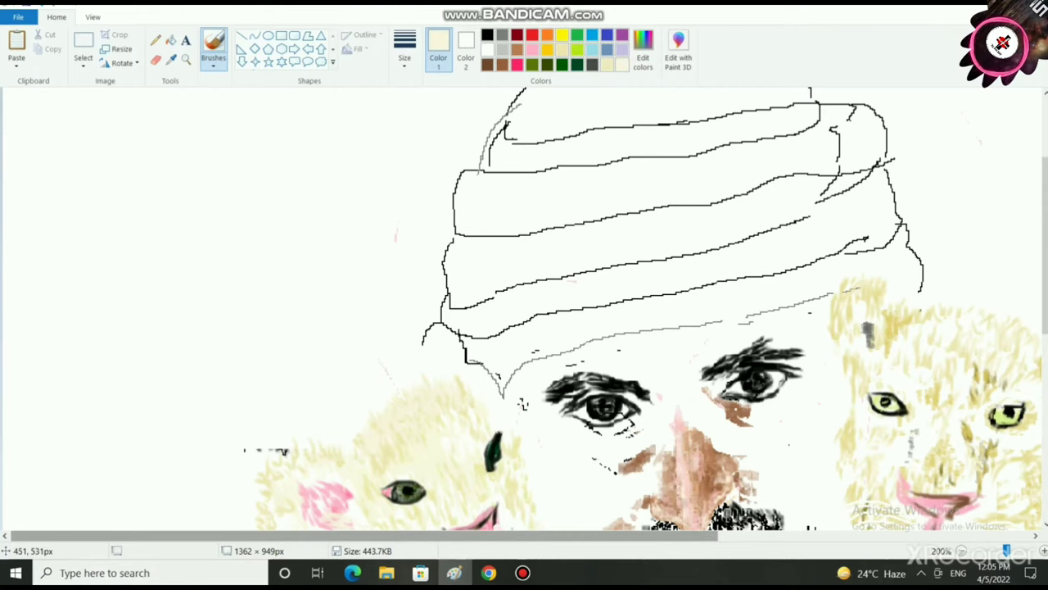
{"action": "scroll", "coordinate": [497, 520], "scroll_direction": "down", "scroll_amount": 1}
{"action": "left_click_drag", "start_coordinate": [536, 536], "coordinate": [723, 536]}
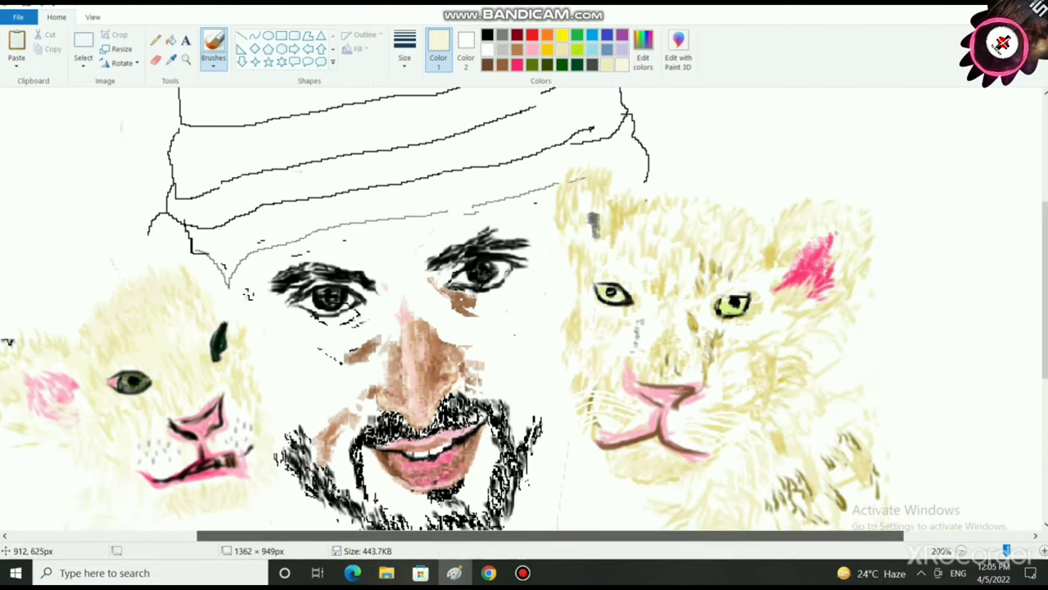
{"action": "scroll", "coordinate": [712, 491], "scroll_direction": "down", "scroll_amount": 2}
{"action": "left_click", "coordinate": [93, 17]}
{"action": "left_click", "coordinate": [160, 49]}
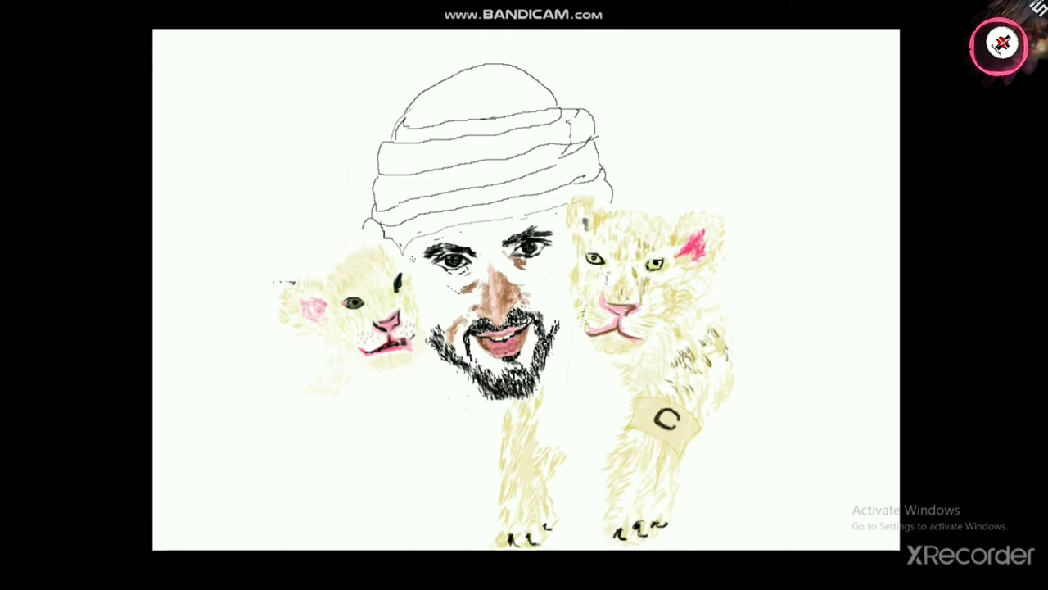
{"action": "key", "text": "Escape"}
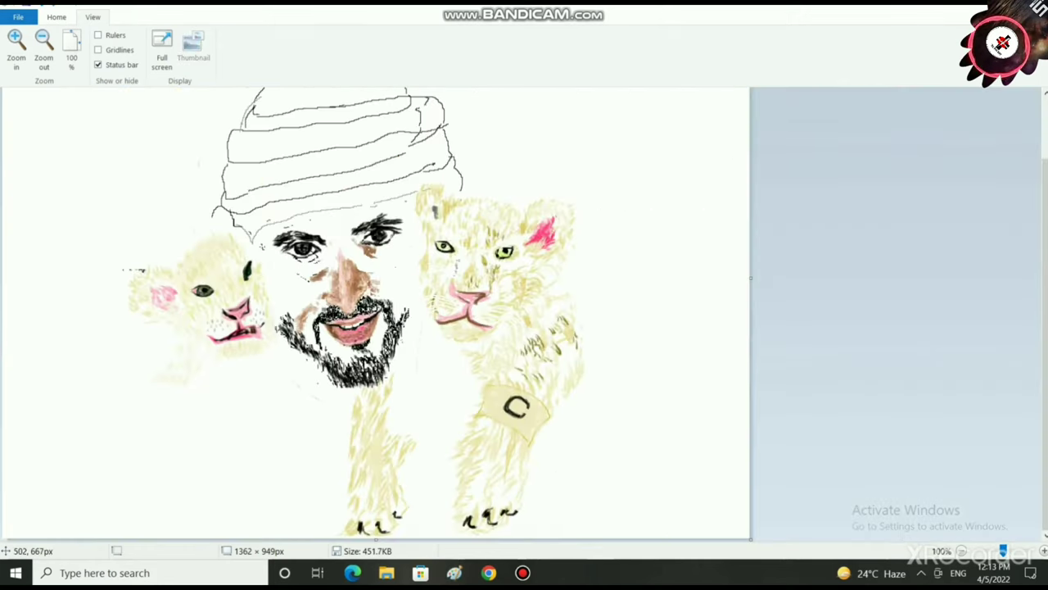
- Shade the top edge of the smaller cub's shoulder with beige strokes and paint a beige fur patch at its elbow
{"action": "scroll", "coordinate": [212, 383], "scroll_direction": "up", "scroll_amount": 2}
{"action": "scroll", "coordinate": [360, 352], "scroll_direction": "down", "scroll_amount": 5}
{"action": "mouse_move", "coordinate": [488, 324]}
{"action": "left_mouse_down"}
{"action": "mouse_move", "coordinate": [522, 340]}
{"action": "mouse_move", "coordinate": [439, 357]}
{"action": "mouse_move", "coordinate": [474, 373]}
{"action": "mouse_move", "coordinate": [419, 397]}
{"action": "left_mouse_up"}
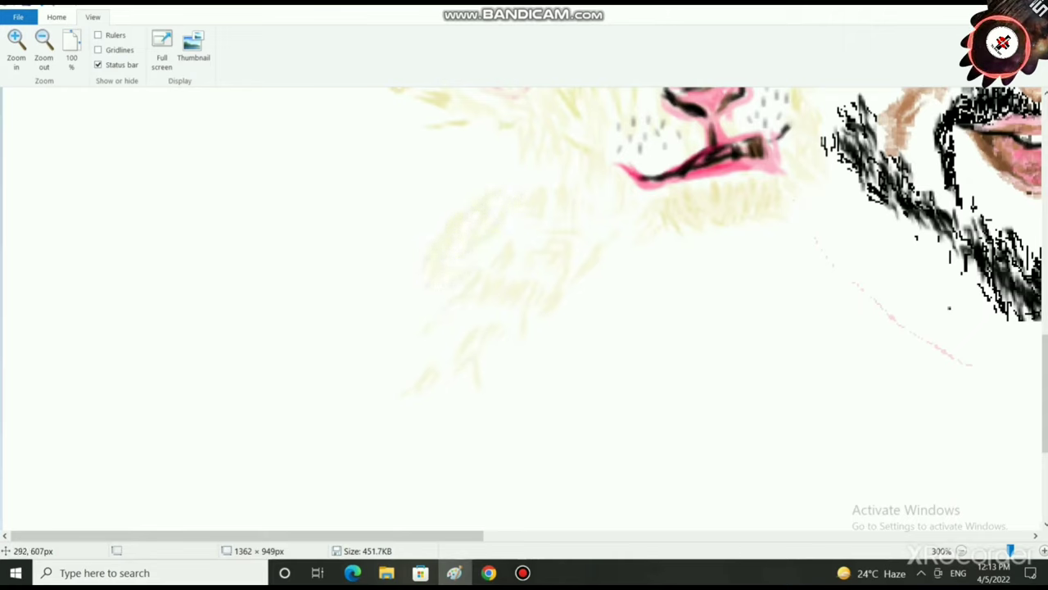
{"action": "left_click", "coordinate": [56, 17]}
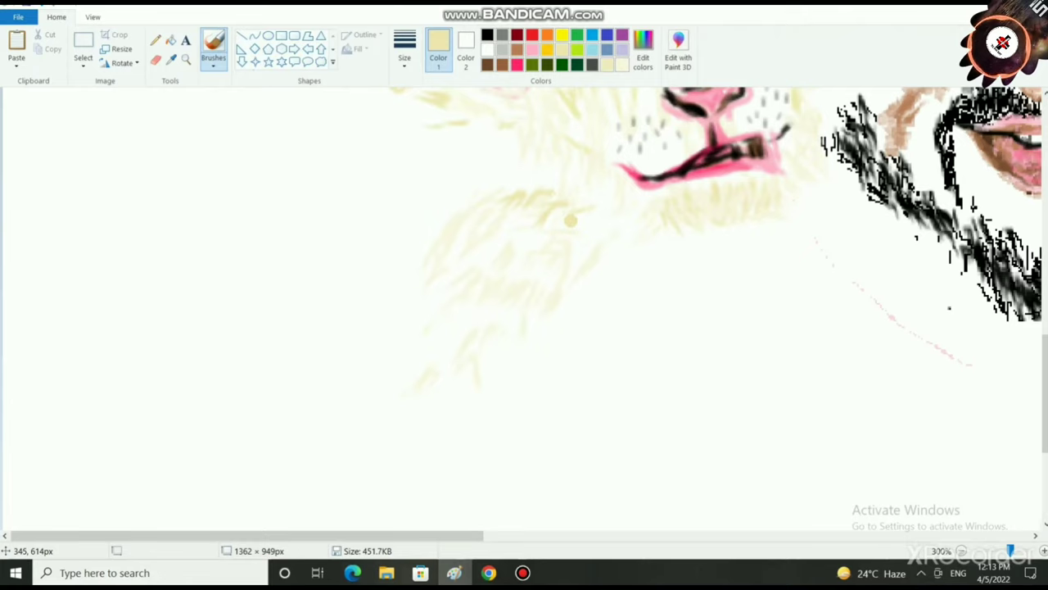
{"action": "mouse_move", "coordinate": [622, 221]}
{"action": "left_mouse_down"}
{"action": "mouse_move", "coordinate": [606, 226]}
{"action": "mouse_move", "coordinate": [609, 237]}
{"action": "left_mouse_up"}
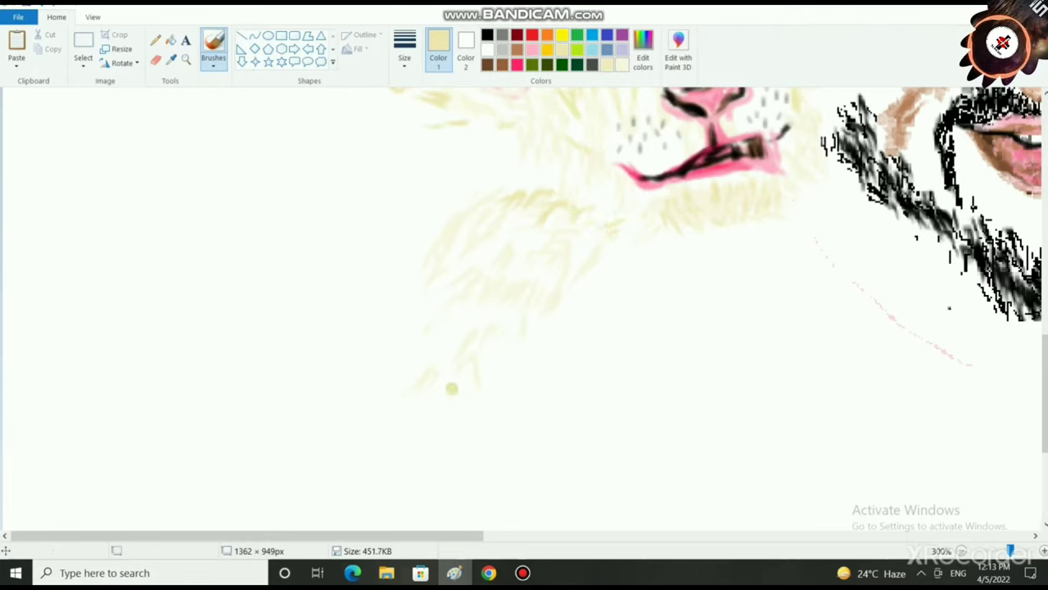
{"action": "mouse_move", "coordinate": [463, 416]}
{"action": "left_mouse_down"}
{"action": "mouse_move", "coordinate": [430, 408]}
{"action": "mouse_move", "coordinate": [444, 447]}
{"action": "mouse_move", "coordinate": [418, 394]}
{"action": "mouse_move", "coordinate": [468, 449]}
{"action": "left_mouse_up"}
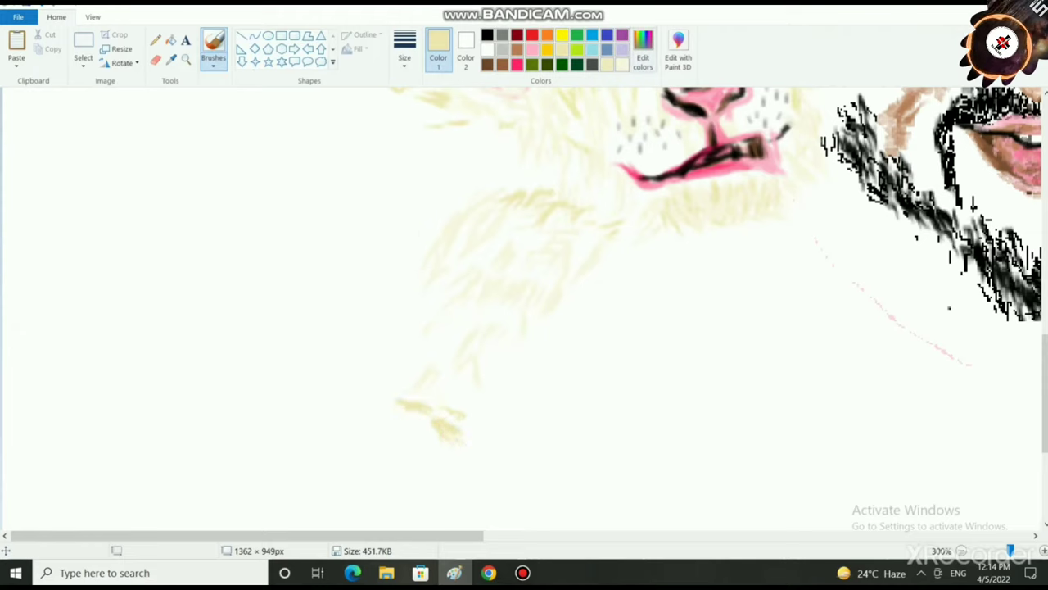
{"action": "mouse_move", "coordinate": [385, 462]}
{"action": "left_mouse_down"}
{"action": "mouse_move", "coordinate": [391, 432]}
{"action": "mouse_move", "coordinate": [424, 446]}
{"action": "mouse_move", "coordinate": [407, 439]}
{"action": "mouse_move", "coordinate": [397, 477]}
{"action": "left_mouse_up"}
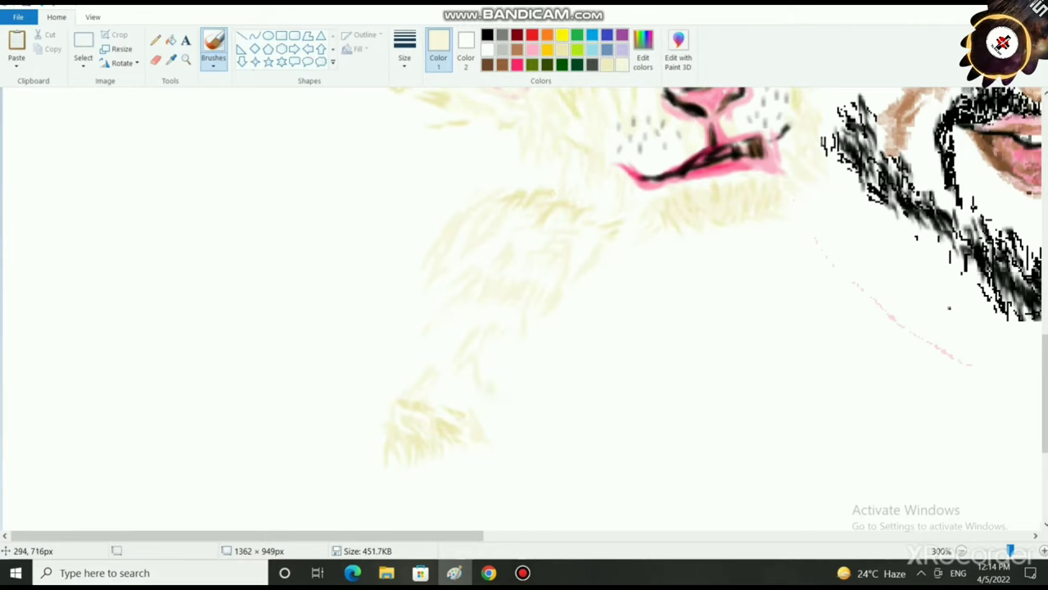
- Fill the smaller cub's upper foreleg between shoulder and elbow with pale cream fur, building up its outer edge
{"action": "mouse_move", "coordinate": [494, 403]}
{"action": "left_mouse_down"}
{"action": "mouse_move", "coordinate": [522, 432]}
{"action": "mouse_move", "coordinate": [509, 450]}
{"action": "left_mouse_up"}
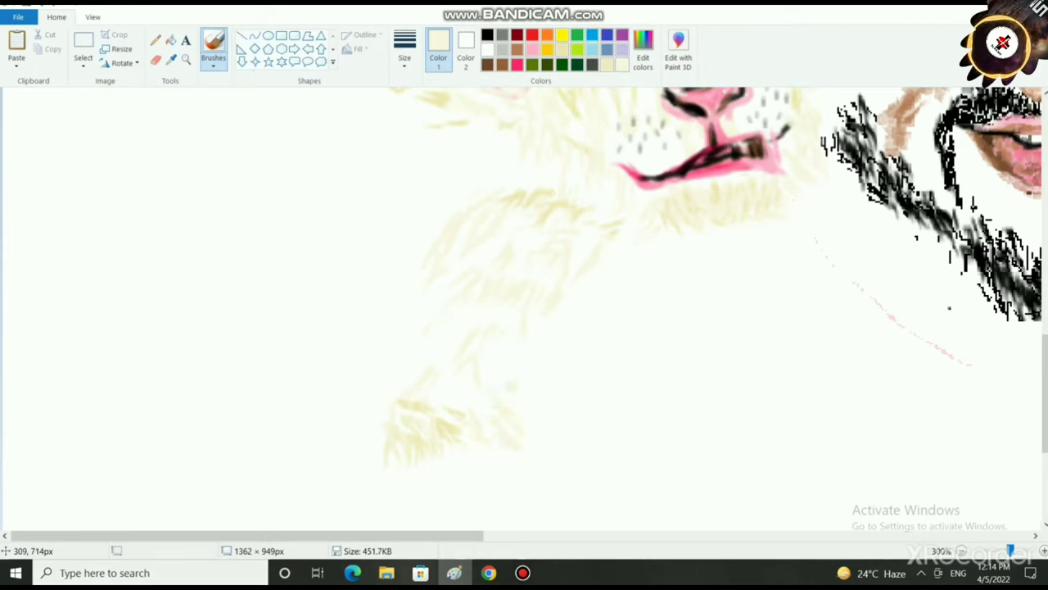
{"action": "left_click_drag", "start_coordinate": [506, 334], "coordinate": [502, 369]}
{"action": "left_click_drag", "start_coordinate": [515, 303], "coordinate": [509, 336]}
{"action": "mouse_move", "coordinate": [426, 326]}
{"action": "left_mouse_down"}
{"action": "mouse_move", "coordinate": [393, 360]}
{"action": "mouse_move", "coordinate": [408, 329]}
{"action": "left_mouse_up"}
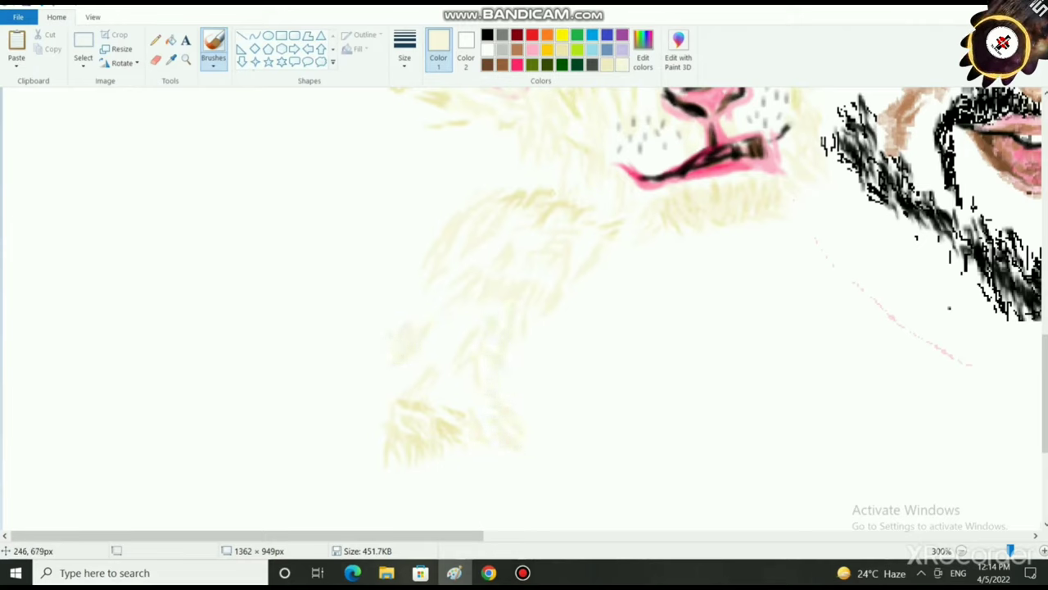
{"action": "left_click_drag", "start_coordinate": [428, 291], "coordinate": [390, 341]}
{"action": "mouse_move", "coordinate": [454, 318]}
{"action": "left_mouse_down"}
{"action": "mouse_move", "coordinate": [432, 353]}
{"action": "mouse_move", "coordinate": [395, 360]}
{"action": "left_mouse_up"}
{"action": "left_click_drag", "start_coordinate": [446, 237], "coordinate": [428, 273]}
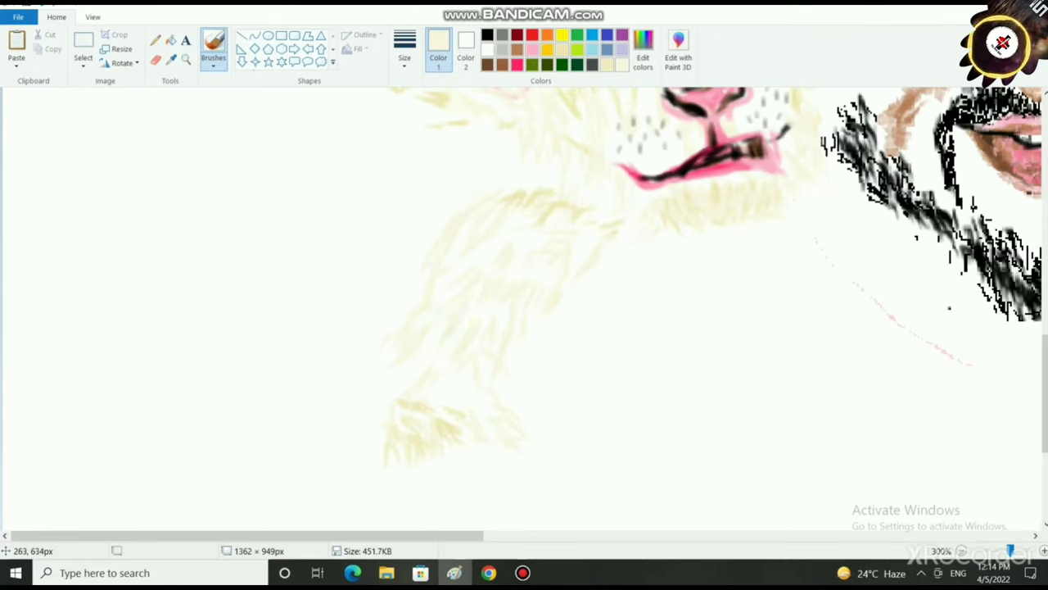
{"action": "mouse_move", "coordinate": [450, 202]}
{"action": "left_mouse_down"}
{"action": "mouse_move", "coordinate": [424, 236]}
{"action": "mouse_move", "coordinate": [438, 227]}
{"action": "left_mouse_up"}
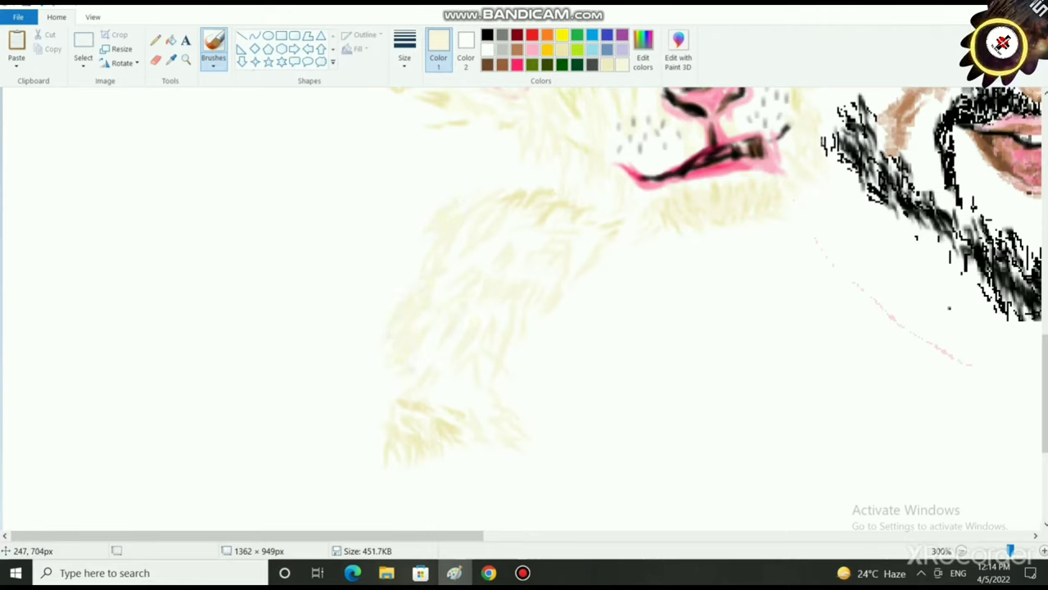
- Add beige fur strokes to the smaller cub's lower foreleg beneath the elbow
{"action": "scroll", "coordinate": [401, 504], "scroll_direction": "down", "scroll_amount": 2}
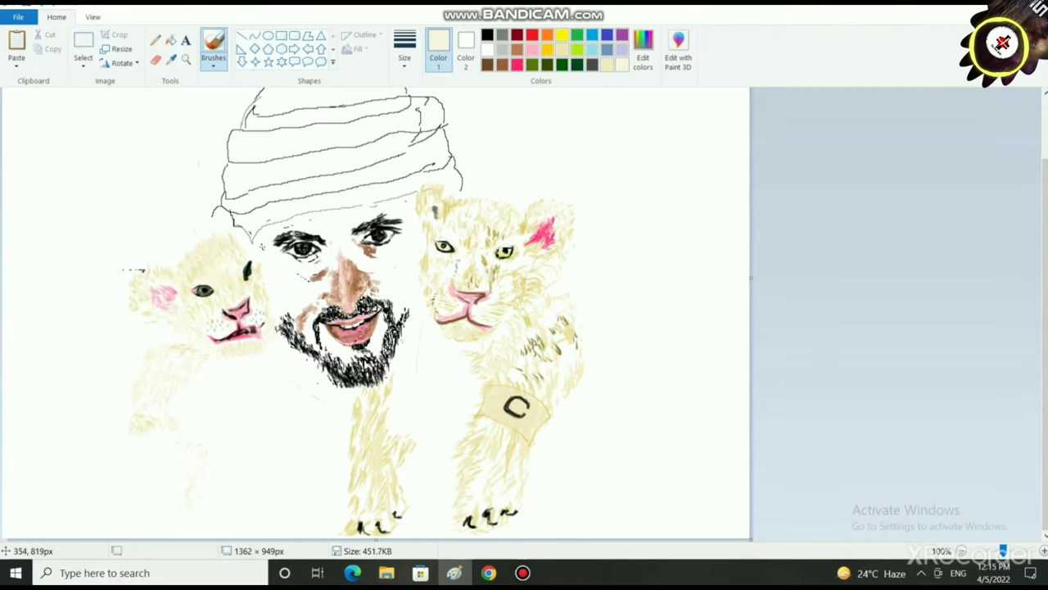
{"action": "scroll", "coordinate": [196, 468], "scroll_direction": "up", "scroll_amount": 1}
{"action": "scroll", "coordinate": [196, 468], "scroll_direction": "down", "scroll_amount": 5}
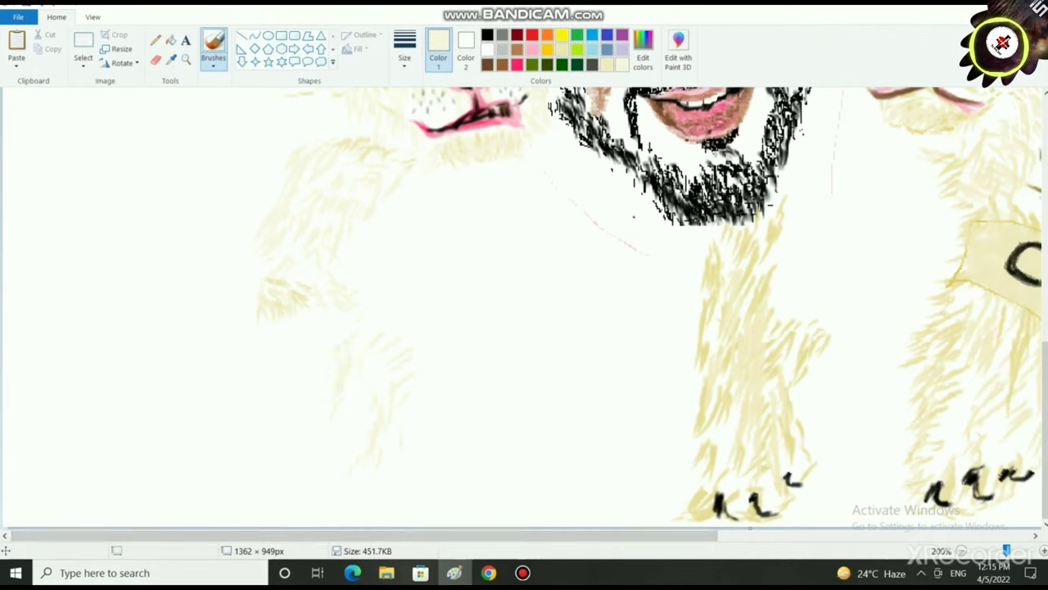
{"action": "left_click", "coordinate": [561, 50]}
{"action": "left_click_drag", "start_coordinate": [342, 349], "coordinate": [303, 383]}
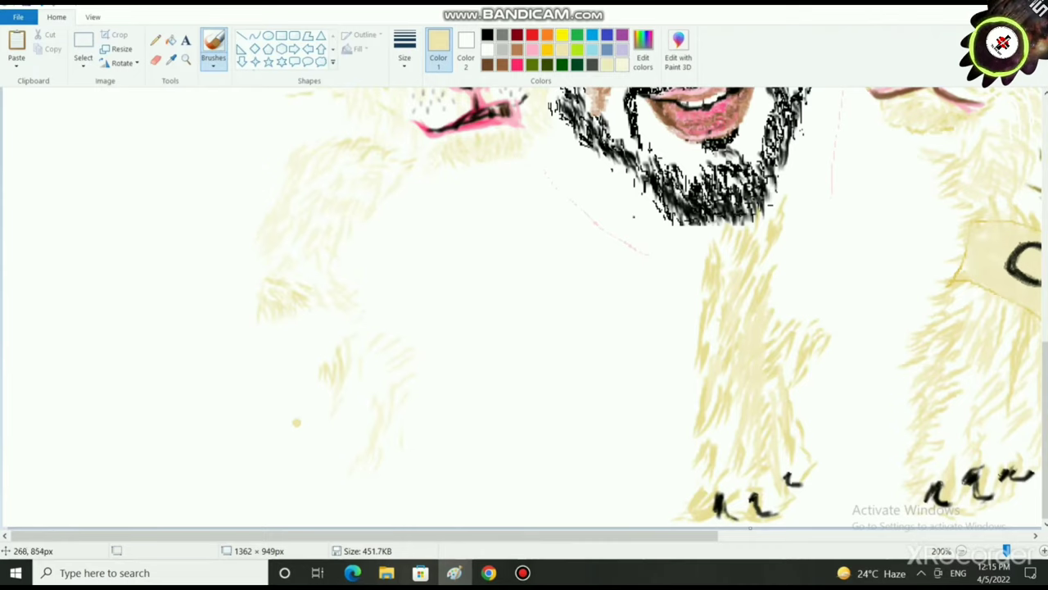
{"action": "left_click_drag", "start_coordinate": [361, 382], "coordinate": [354, 411]}
{"action": "left_click_drag", "start_coordinate": [345, 392], "coordinate": [342, 410]}
{"action": "mouse_move", "coordinate": [338, 374]}
{"action": "left_mouse_down"}
{"action": "mouse_move", "coordinate": [327, 425]}
{"action": "mouse_move", "coordinate": [310, 381]}
{"action": "mouse_move", "coordinate": [298, 421]}
{"action": "mouse_move", "coordinate": [335, 445]}
{"action": "mouse_move", "coordinate": [375, 411]}
{"action": "left_mouse_up"}
{"action": "left_click_drag", "start_coordinate": [388, 449], "coordinate": [391, 420]}
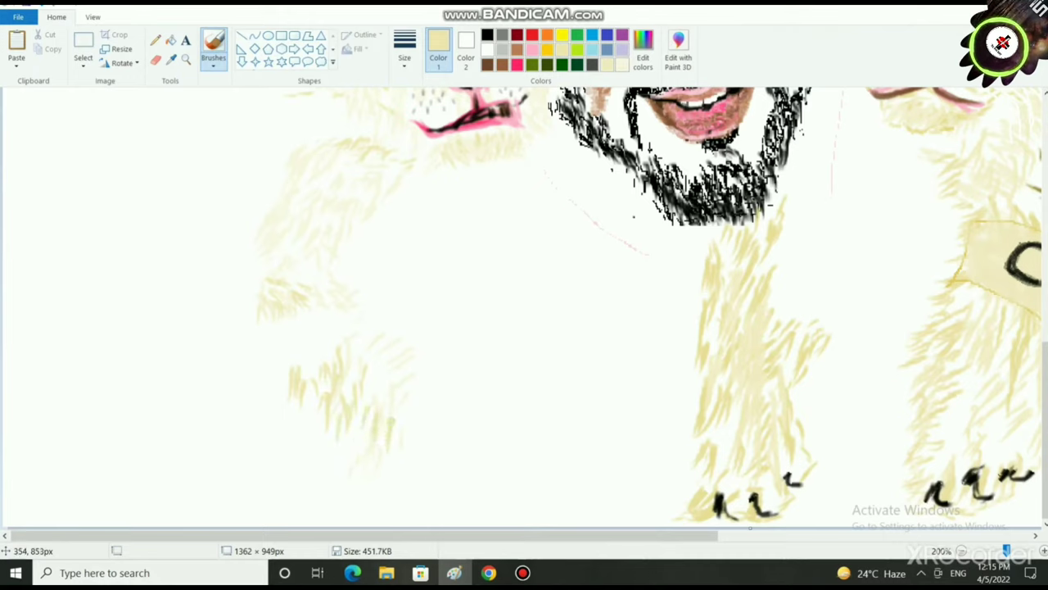
- Blend pale cream fur below the smaller cub's elbow and extend it down the lower foreleg towards the paw
{"action": "left_click", "coordinate": [622, 65]}
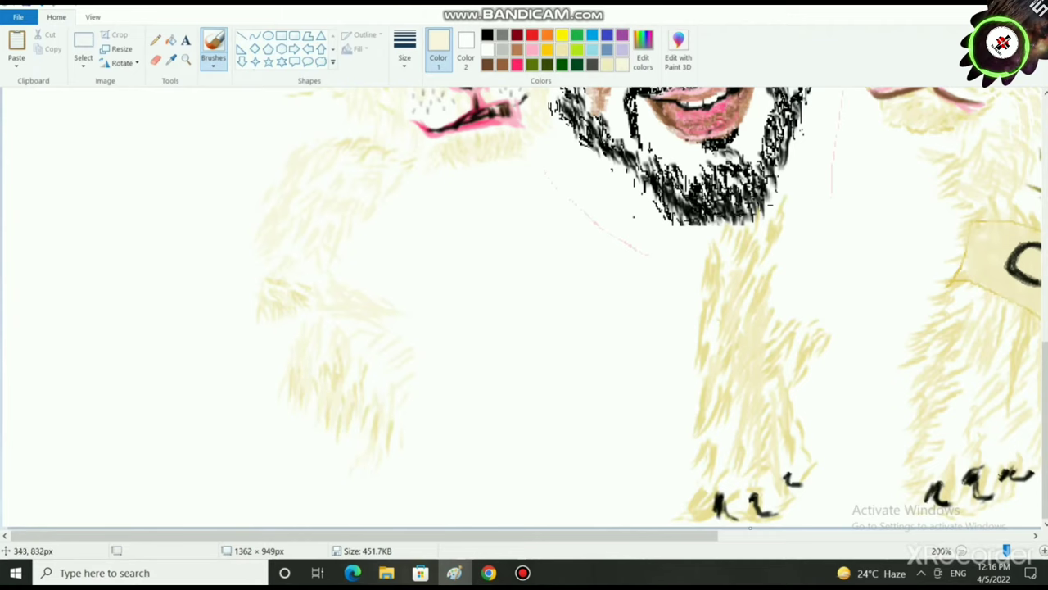
{"action": "scroll", "coordinate": [524, 309], "scroll_direction": "up", "scroll_amount": 5}
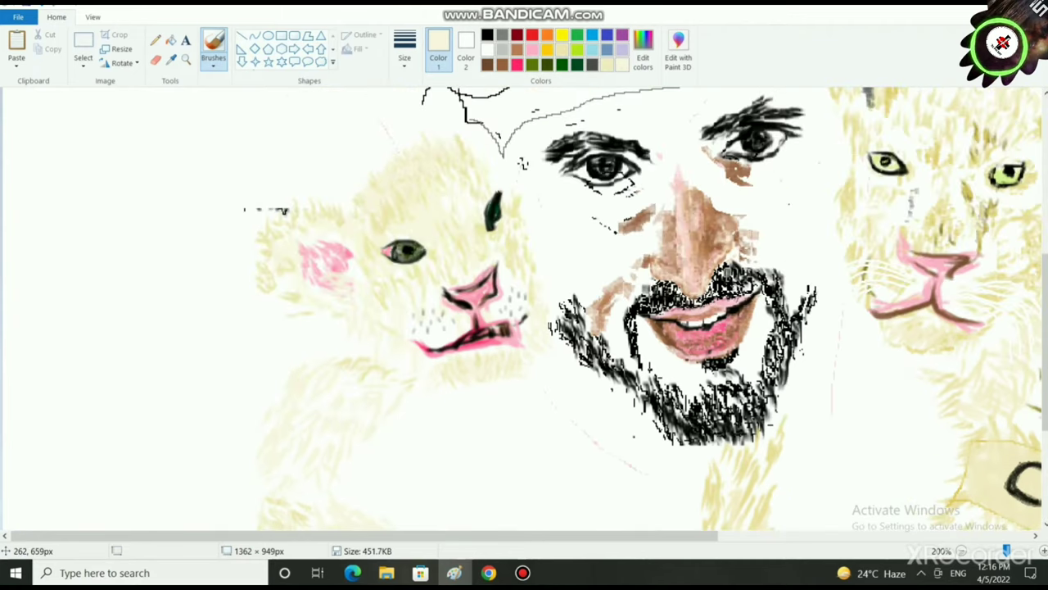
{"action": "scroll", "coordinate": [524, 308], "scroll_direction": "down", "scroll_amount": 5}
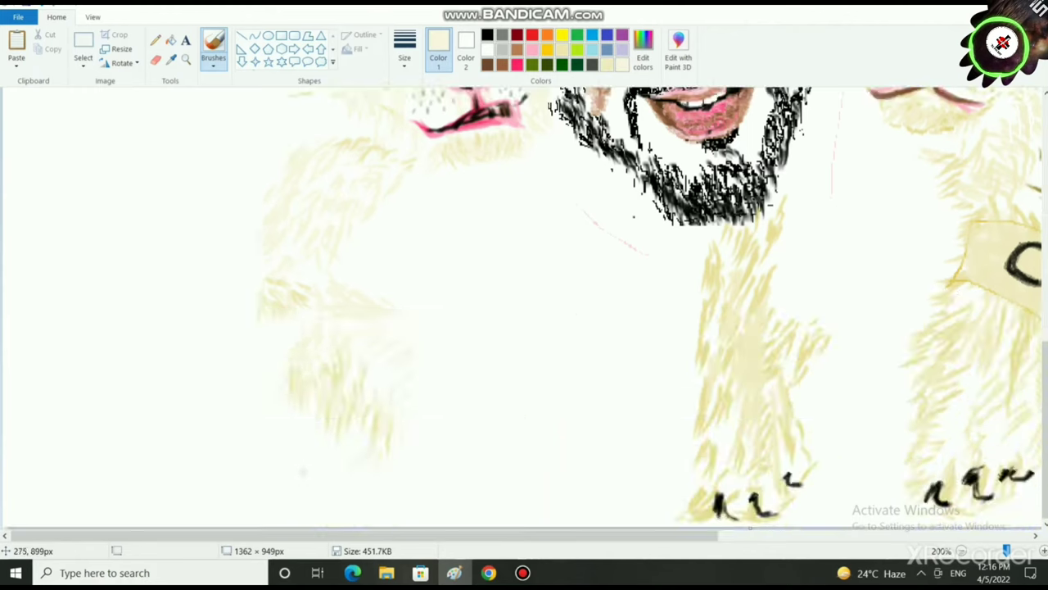
{"action": "scroll", "coordinate": [524, 309], "scroll_direction": "up", "scroll_amount": 7}
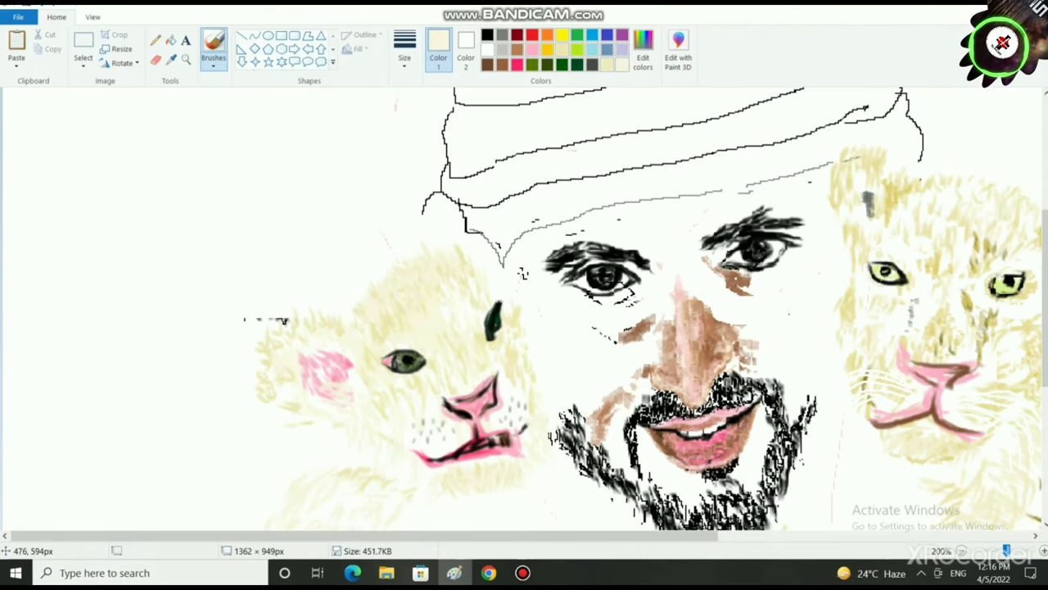
{"action": "scroll", "coordinate": [524, 459], "scroll_direction": "down", "scroll_amount": 2}
{"action": "scroll", "coordinate": [248, 480], "scroll_direction": "up", "scroll_amount": 2}
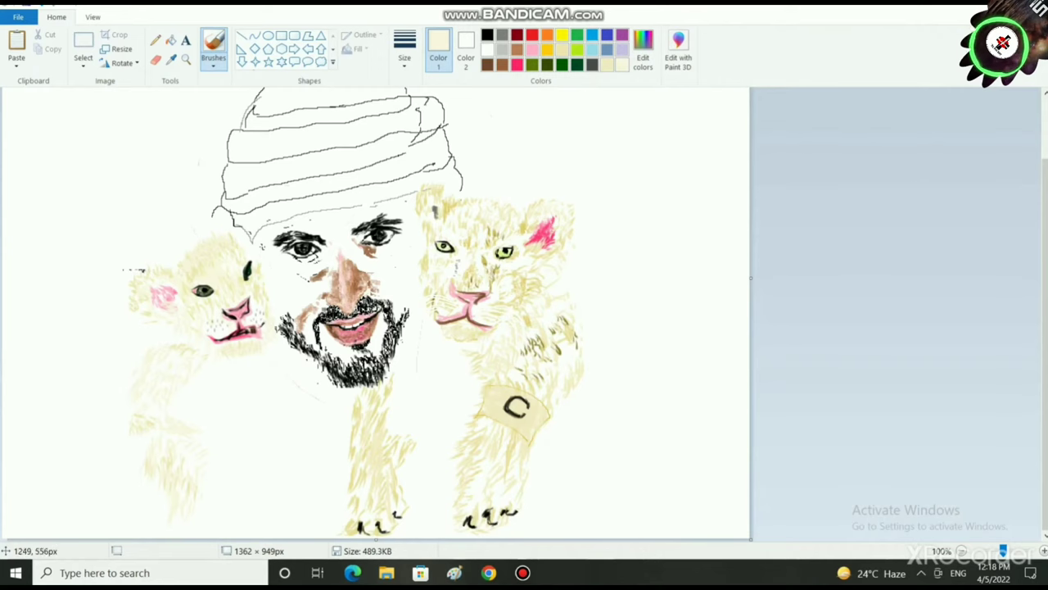
- Paint beige strokes over the smaller cub's paw and along the inner side of its lower foreleg
{"action": "scroll", "coordinate": [300, 492], "scroll_direction": "up", "scroll_amount": 3}
{"action": "scroll", "coordinate": [300, 491], "scroll_direction": "down", "scroll_amount": 5}
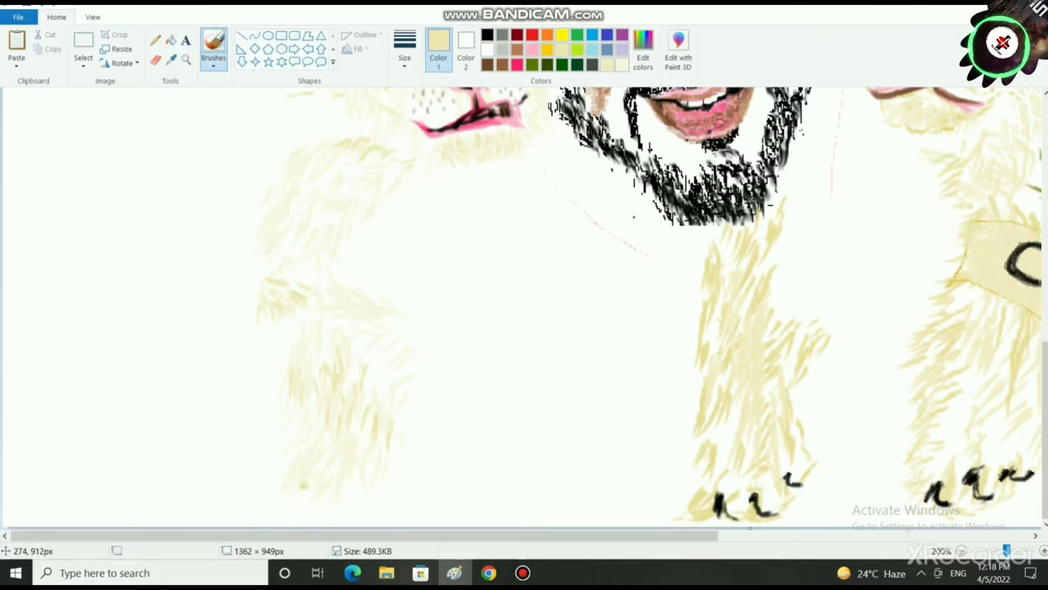
{"action": "mouse_move", "coordinate": [299, 497]}
{"action": "left_mouse_down"}
{"action": "mouse_move", "coordinate": [323, 452]}
{"action": "mouse_move", "coordinate": [305, 500]}
{"action": "mouse_move", "coordinate": [329, 503]}
{"action": "mouse_move", "coordinate": [341, 460]}
{"action": "left_mouse_up"}
{"action": "left_click_drag", "start_coordinate": [323, 501], "coordinate": [343, 453]}
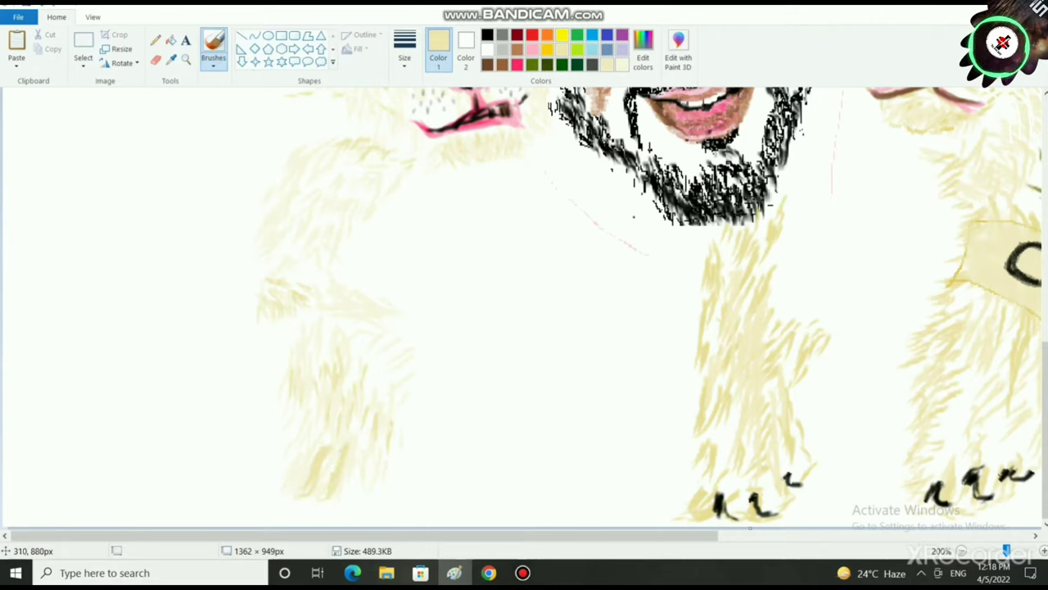
{"action": "left_click_drag", "start_coordinate": [349, 508], "coordinate": [366, 449]}
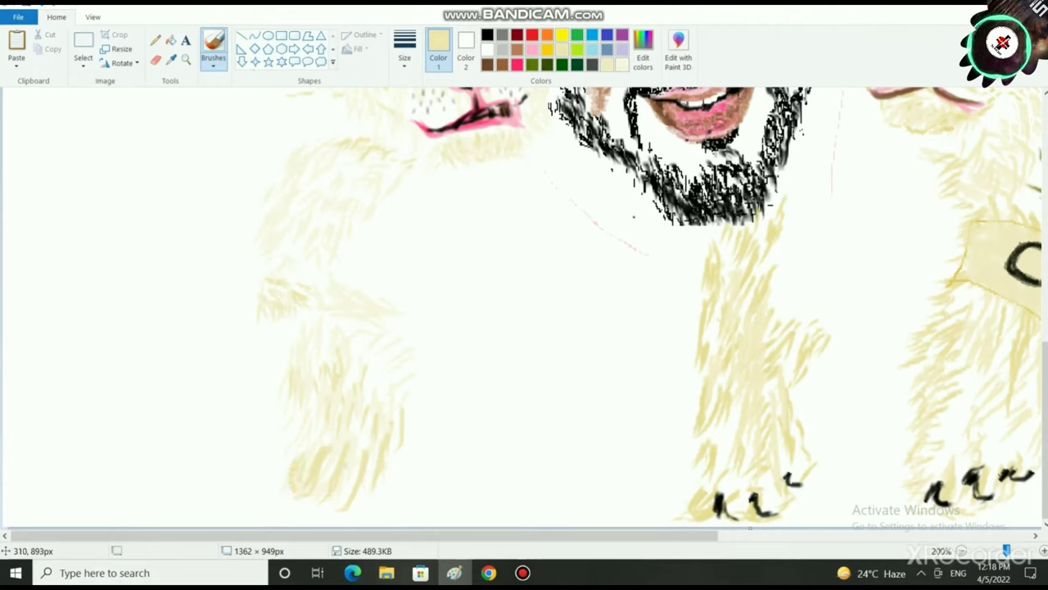
- Paint four small black claws along the end of the smaller cub's paw, redoing the misplaced third one
{"action": "left_click", "coordinate": [487, 34]}
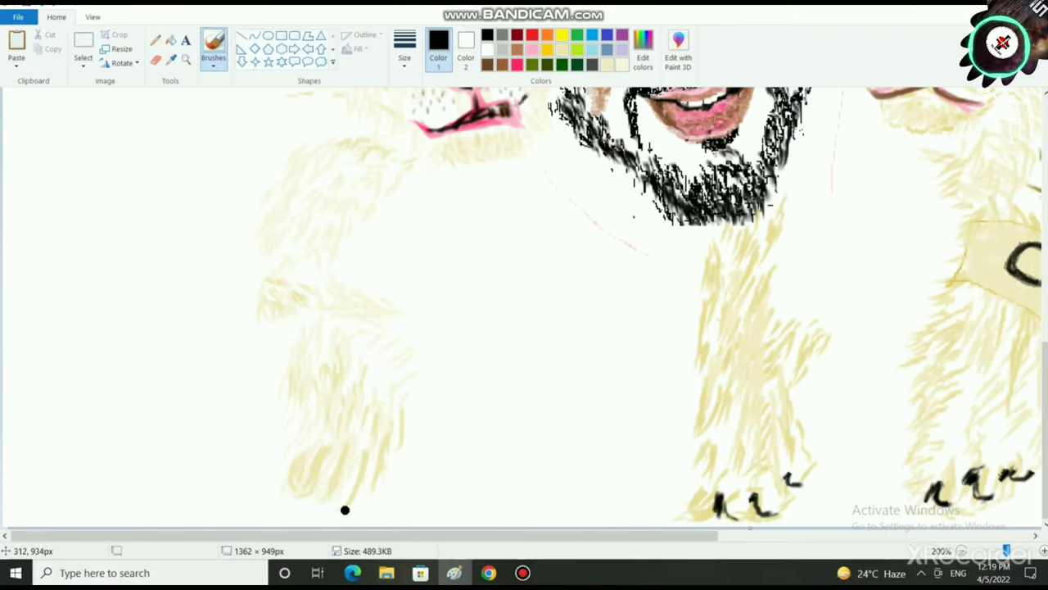
{"action": "left_click_drag", "start_coordinate": [343, 489], "coordinate": [335, 504]}
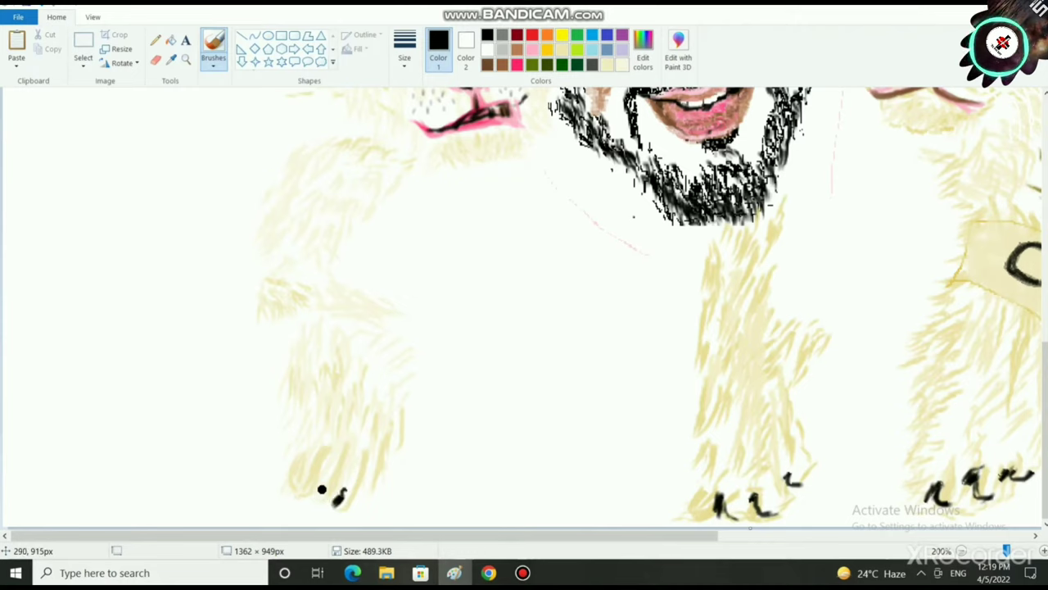
{"action": "mouse_move", "coordinate": [327, 474]}
{"action": "left_mouse_down"}
{"action": "mouse_move", "coordinate": [314, 494]}
{"action": "mouse_move", "coordinate": [356, 502]}
{"action": "mouse_move", "coordinate": [350, 510]}
{"action": "left_mouse_up"}
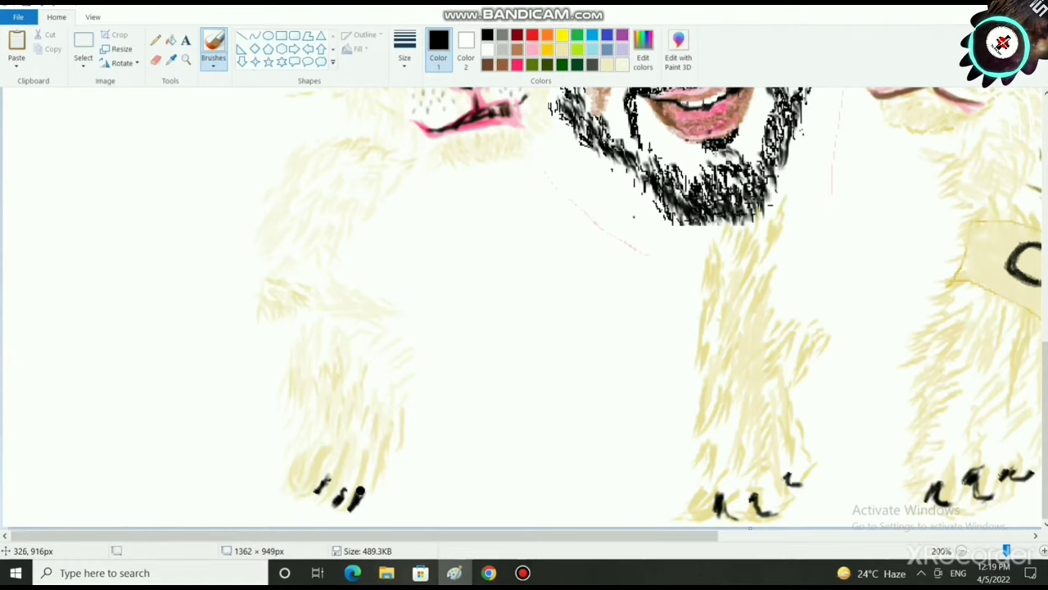
{"action": "key", "text": "ctrl+z"}
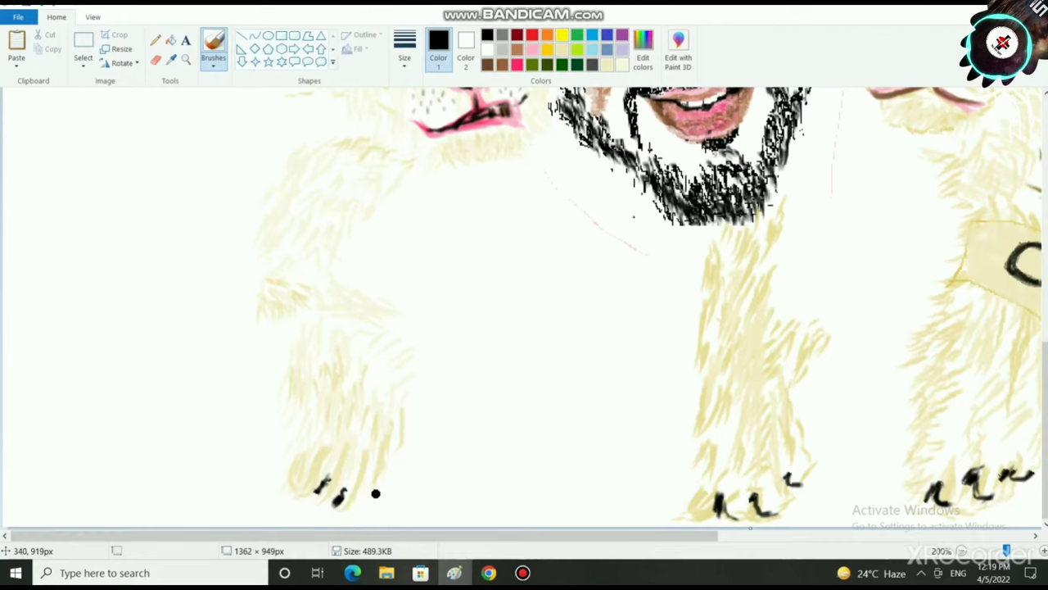
{"action": "mouse_move", "coordinate": [367, 483]}
{"action": "left_mouse_down"}
{"action": "mouse_move", "coordinate": [360, 494]}
{"action": "mouse_move", "coordinate": [373, 481]}
{"action": "left_mouse_up"}
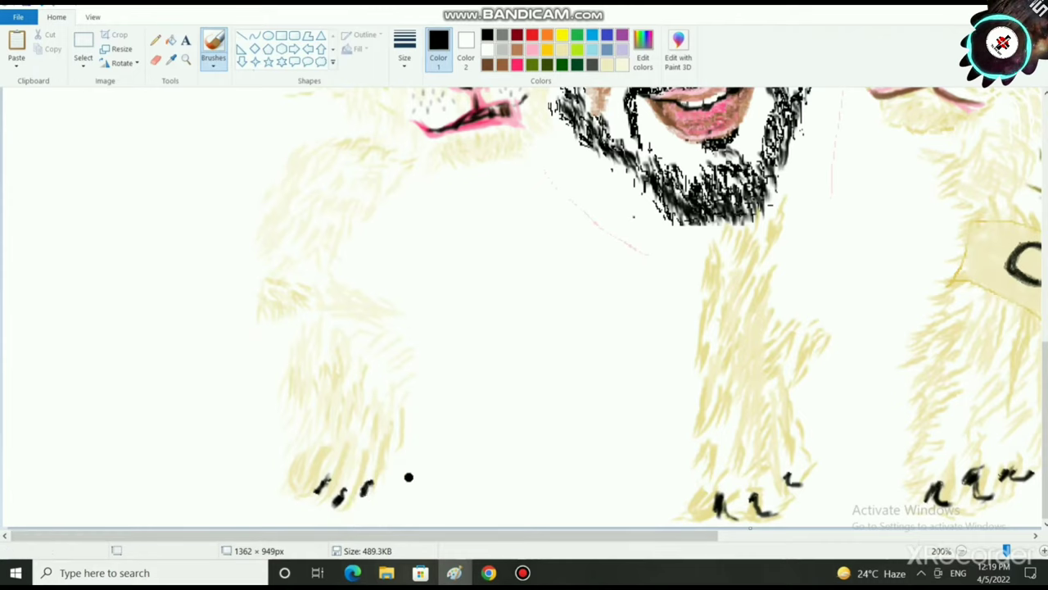
{"action": "left_click_drag", "start_coordinate": [307, 472], "coordinate": [308, 473]}
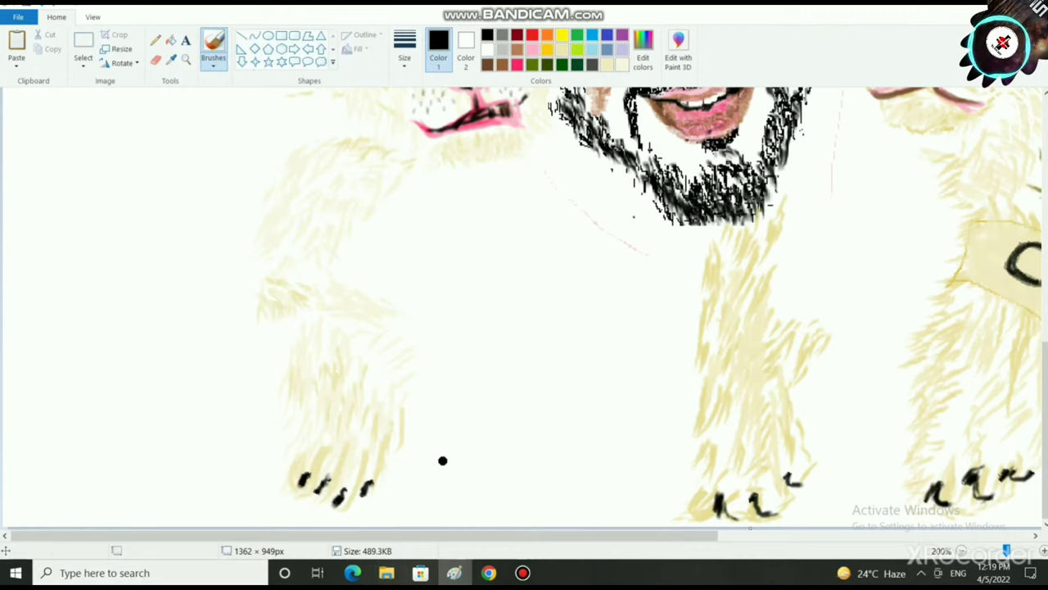
- Deepen the fur fold at the smaller cub's elbow with beige strokes, and choose white as the brush colour
{"action": "left_click", "coordinate": [608, 65]}
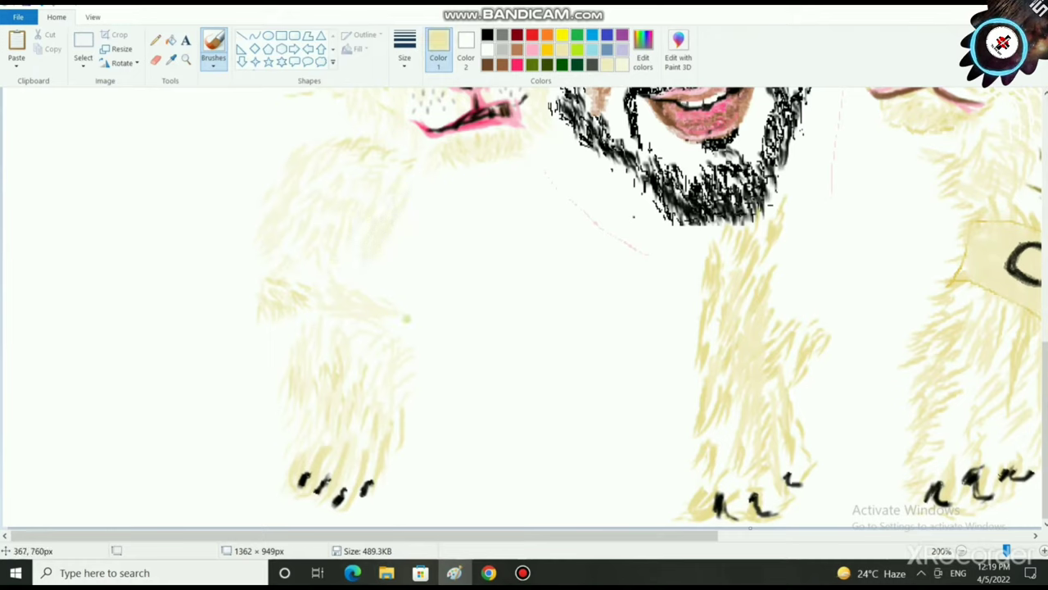
{"action": "mouse_move", "coordinate": [337, 298]}
{"action": "left_mouse_down"}
{"action": "mouse_move", "coordinate": [304, 279]}
{"action": "mouse_move", "coordinate": [381, 305]}
{"action": "left_mouse_up"}
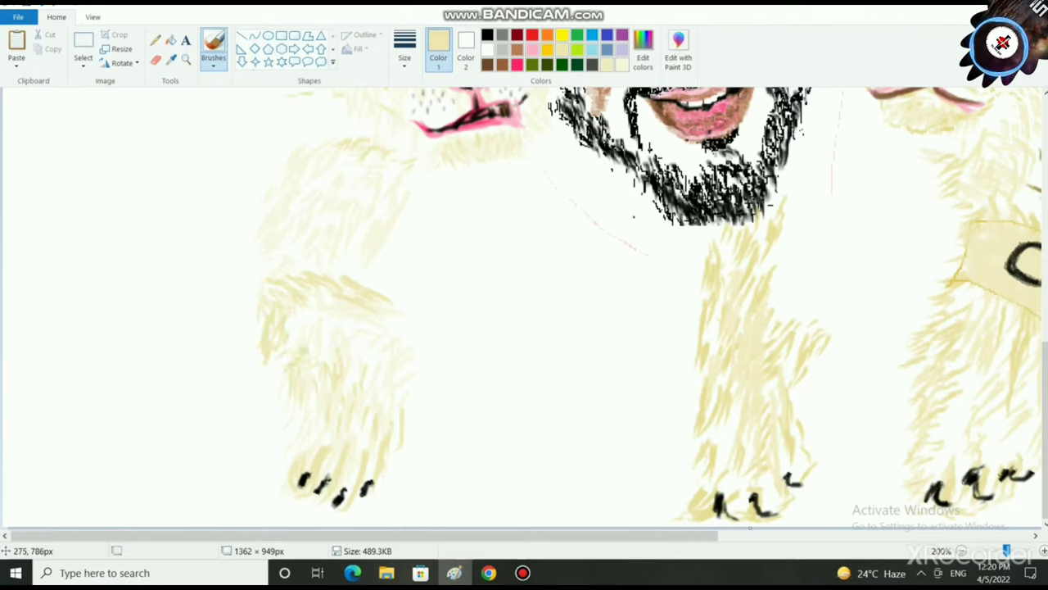
{"action": "left_click", "coordinate": [487, 50]}
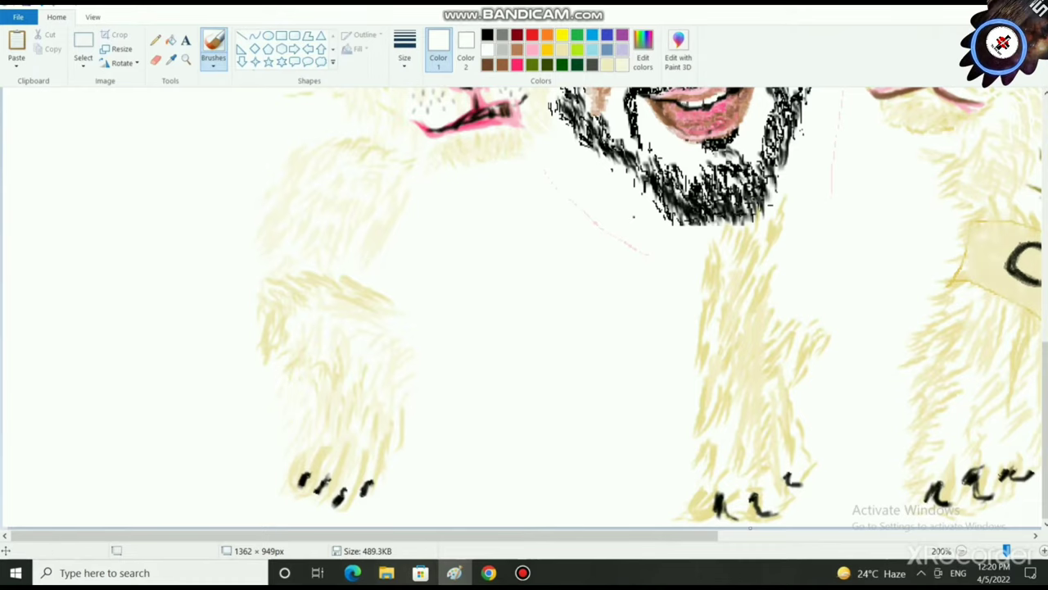
{"action": "scroll", "coordinate": [650, 309], "scroll_direction": "down", "scroll_amount": 2, "text": "ctrl"}
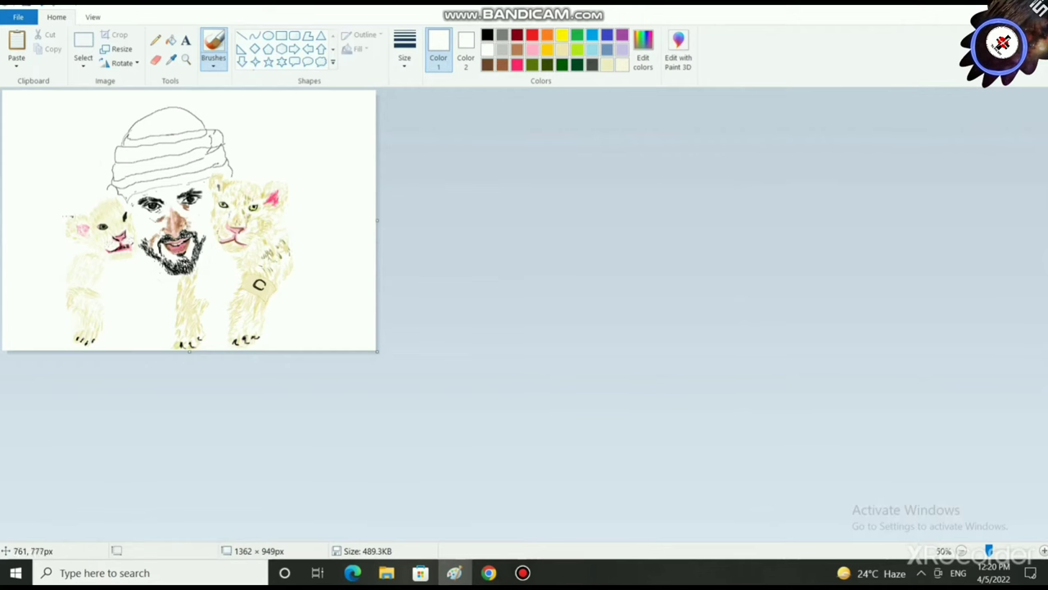
{"action": "scroll", "coordinate": [203, 239], "scroll_direction": "up", "scroll_amount": 3, "text": "ctrl"}
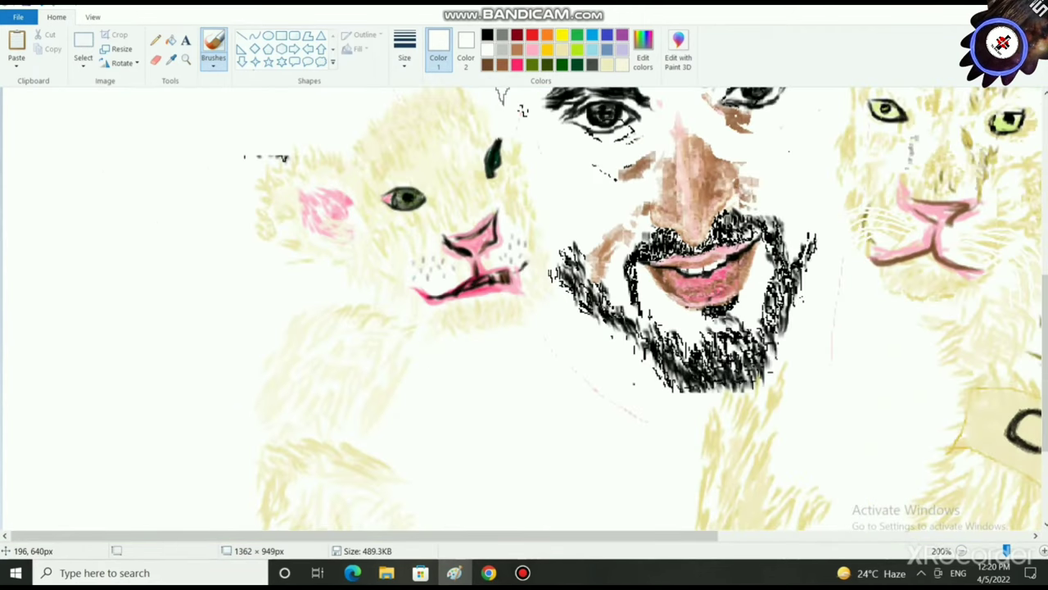
{"action": "scroll", "coordinate": [225, 376], "scroll_direction": "down", "scroll_amount": 1, "text": "ctrl"}
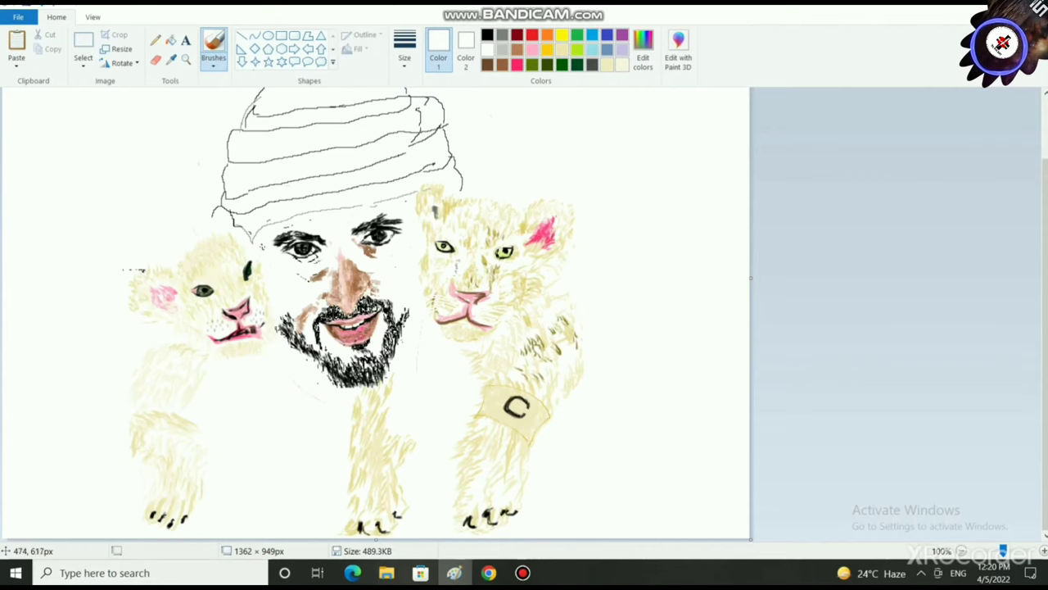
{"action": "scroll", "coordinate": [777, 172], "scroll_direction": "up", "scroll_amount": 1, "text": "ctrl"}
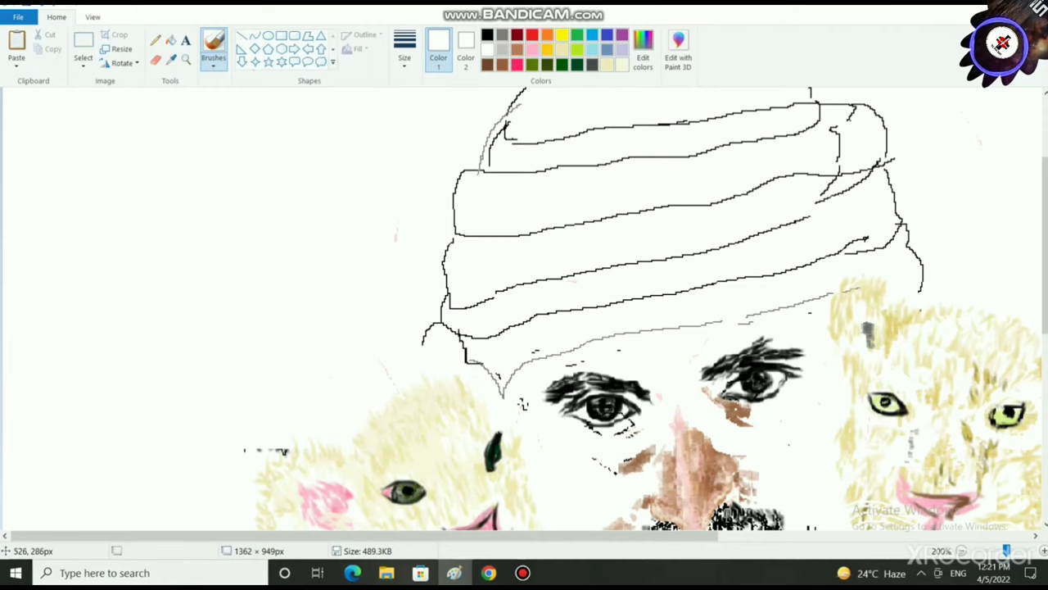
{"action": "scroll", "coordinate": [522, 403], "scroll_direction": "down", "scroll_amount": 2, "text": "ctrl"}
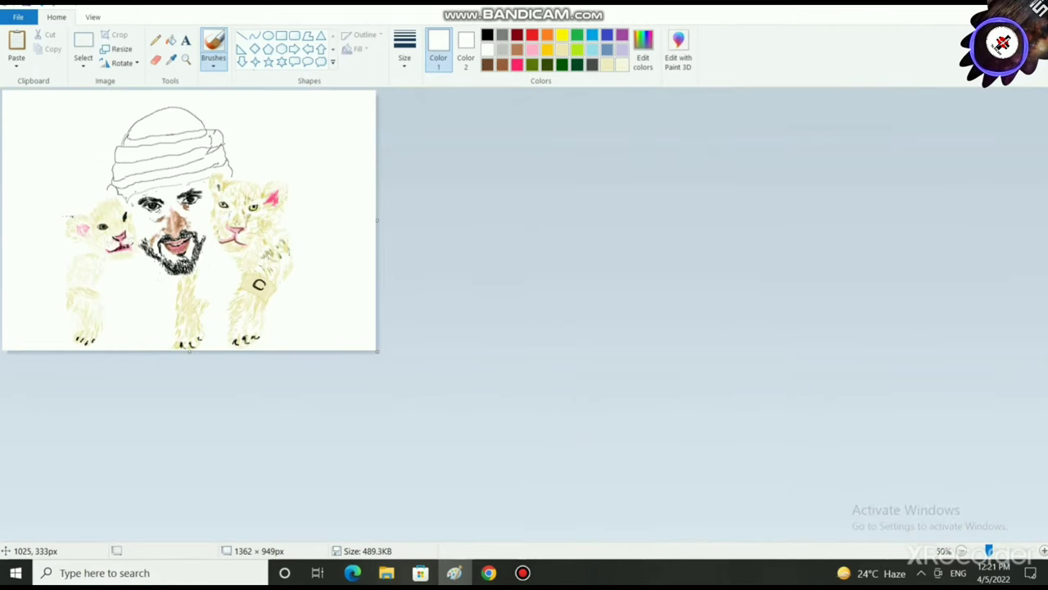
- Touch up the larger cub's ear tip in beige, and paint pale cream fur for the smaller cub's other foreleg and the larger cub's flank
{"action": "scroll", "coordinate": [471, 295], "scroll_direction": "up", "scroll_amount": 1, "text": "ctrl"}
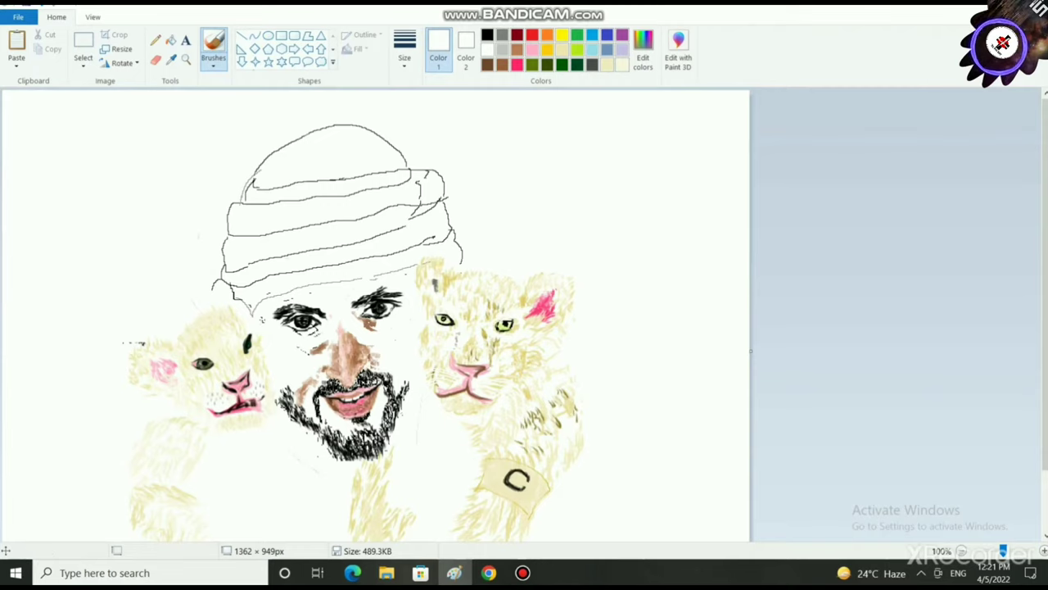
{"action": "left_click", "coordinate": [563, 50]}
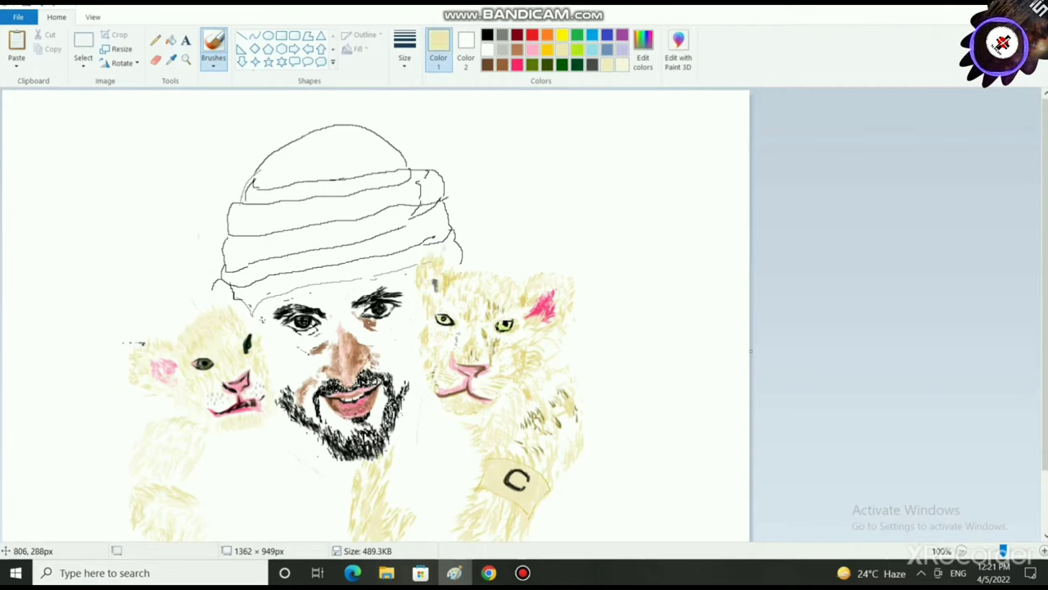
{"action": "left_click", "coordinate": [622, 65]}
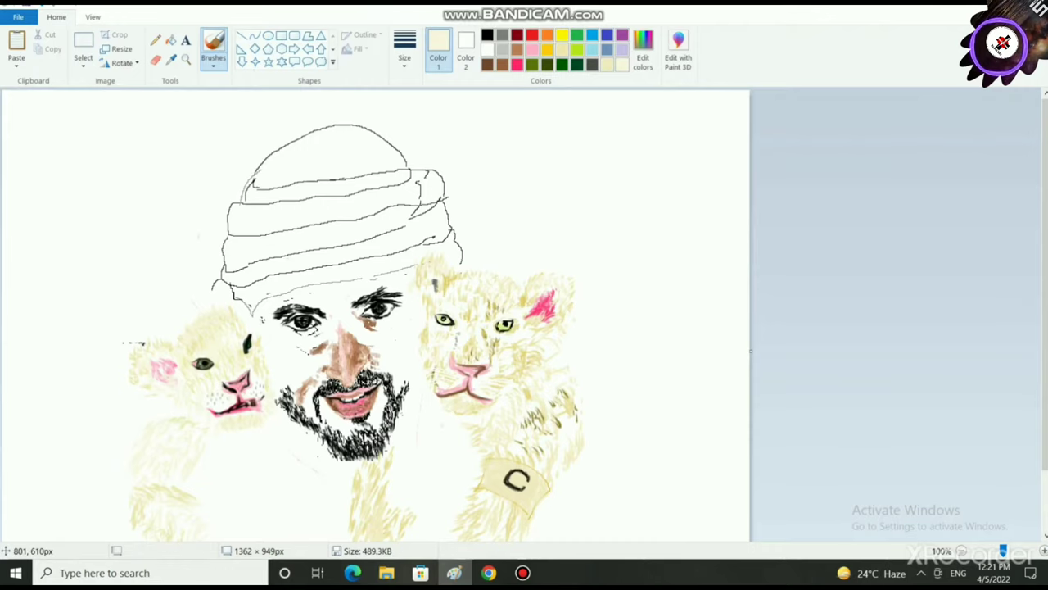
{"action": "left_click_drag", "start_coordinate": [1045, 389], "coordinate": [1045, 452]}
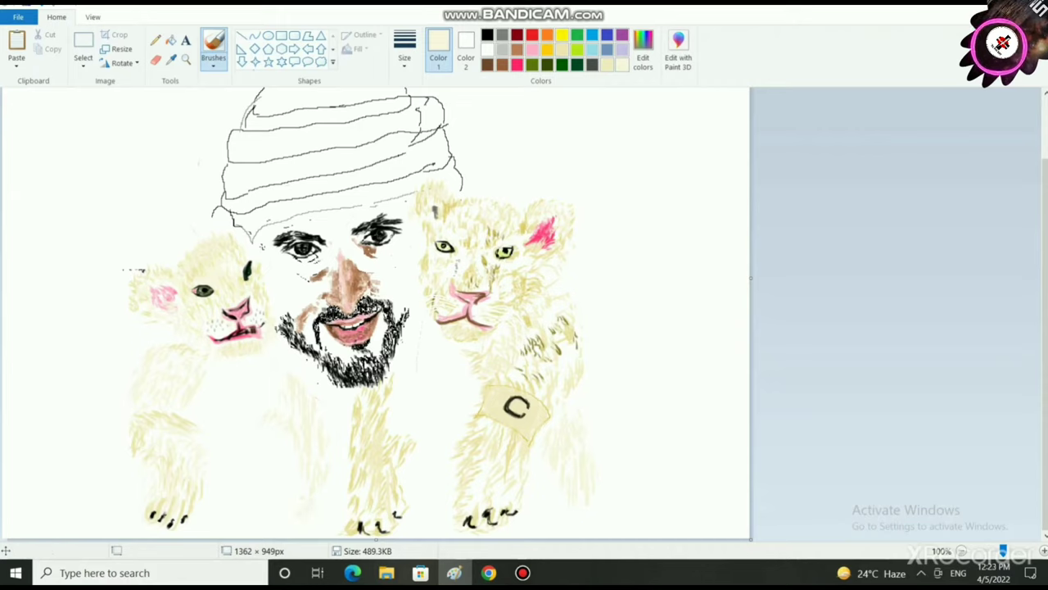
- Start the smaller cub's other paw with beige strokes, and add beige fur above the toes of its clawed paw
{"action": "left_click", "coordinate": [607, 64]}
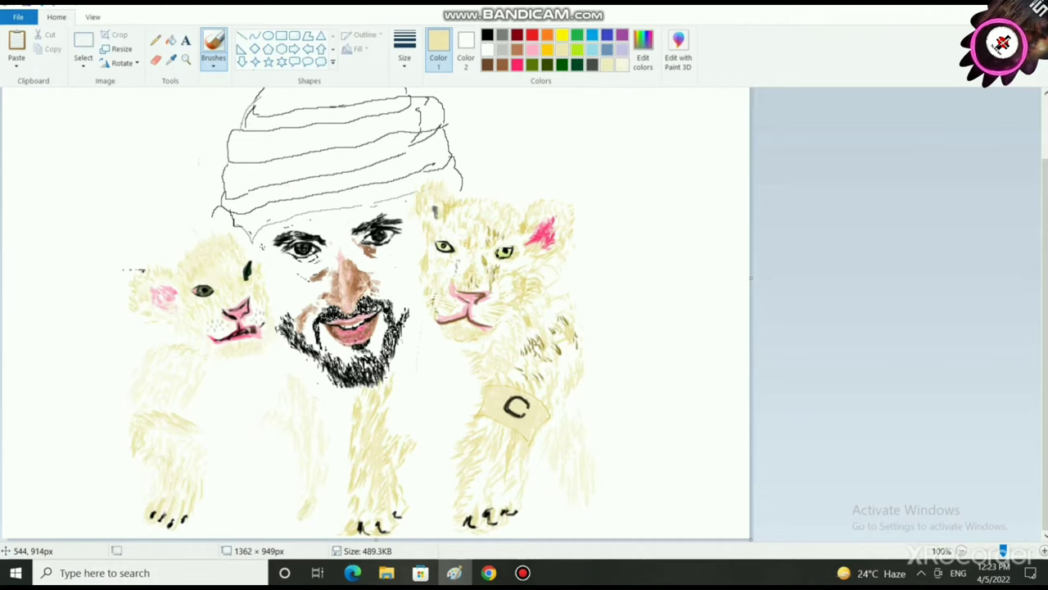
{"action": "scroll", "coordinate": [395, 529], "scroll_direction": "down", "scroll_amount": 2}
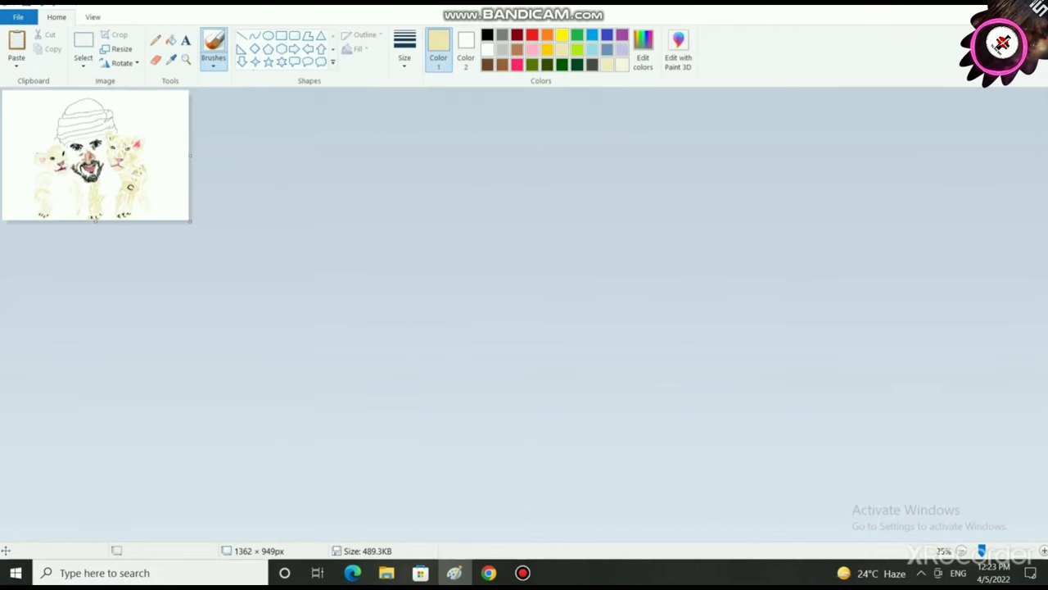
{"action": "scroll", "coordinate": [362, 477], "scroll_direction": "up", "scroll_amount": 2}
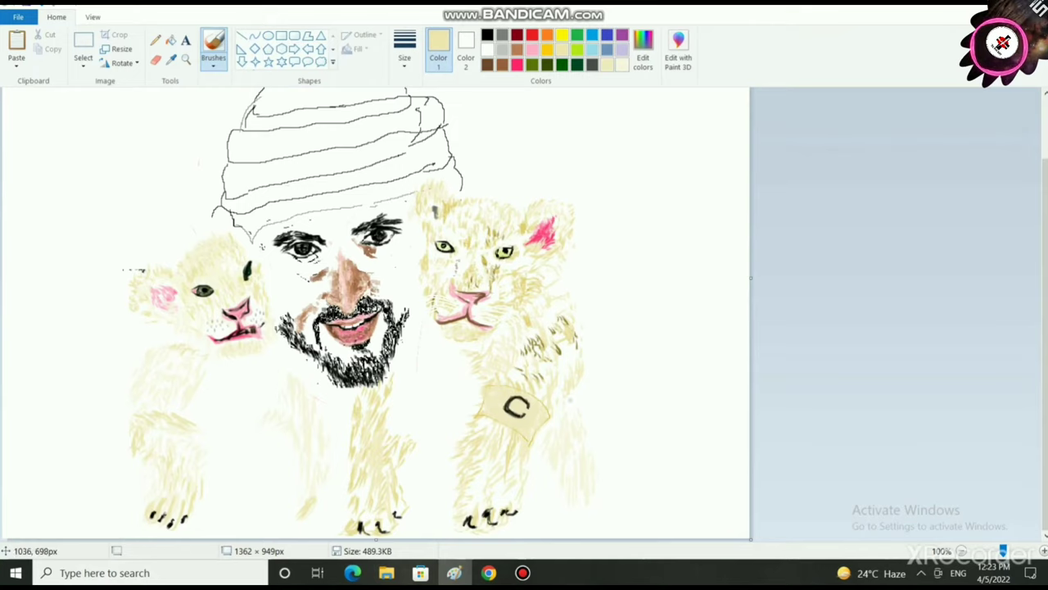
{"action": "scroll", "coordinate": [570, 469], "scroll_direction": "up", "scroll_amount": 2}
{"action": "scroll", "coordinate": [509, 517], "scroll_direction": "down", "scroll_amount": 5}
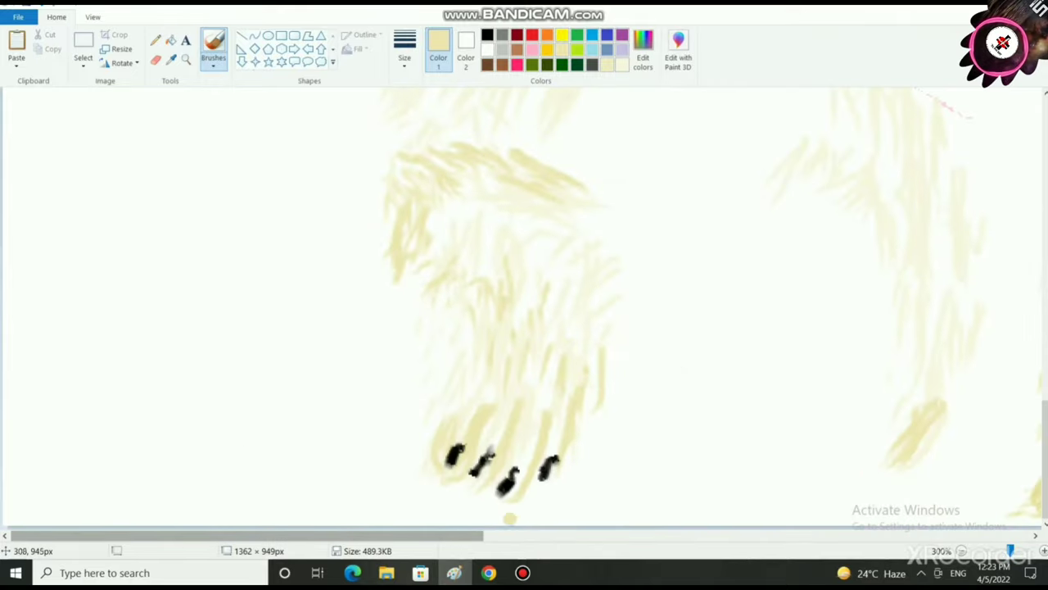
{"action": "scroll", "coordinate": [458, 516], "scroll_direction": "up", "scroll_amount": 3}
{"action": "scroll", "coordinate": [481, 447], "scroll_direction": "down", "scroll_amount": 3}
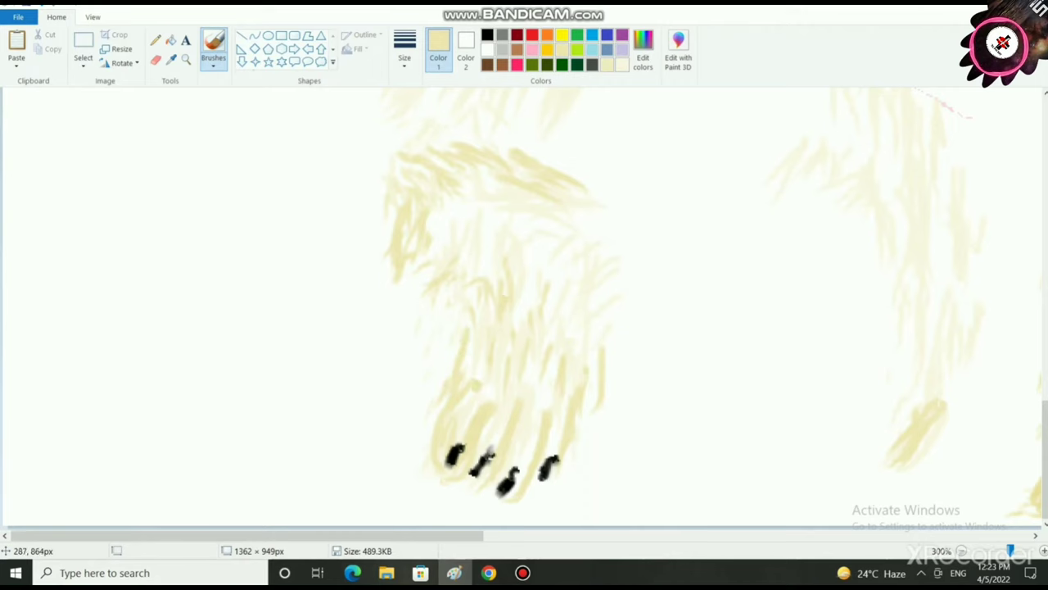
- Paint beige toe strokes along the end of the smaller cub's second paw, beside the larger cub's foreleg
{"action": "scroll", "coordinate": [634, 503], "scroll_direction": "down", "scroll_amount": 2}
{"action": "scroll", "coordinate": [450, 490], "scroll_direction": "up", "scroll_amount": 1}
{"action": "scroll", "coordinate": [457, 497], "scroll_direction": "down", "scroll_amount": 4}
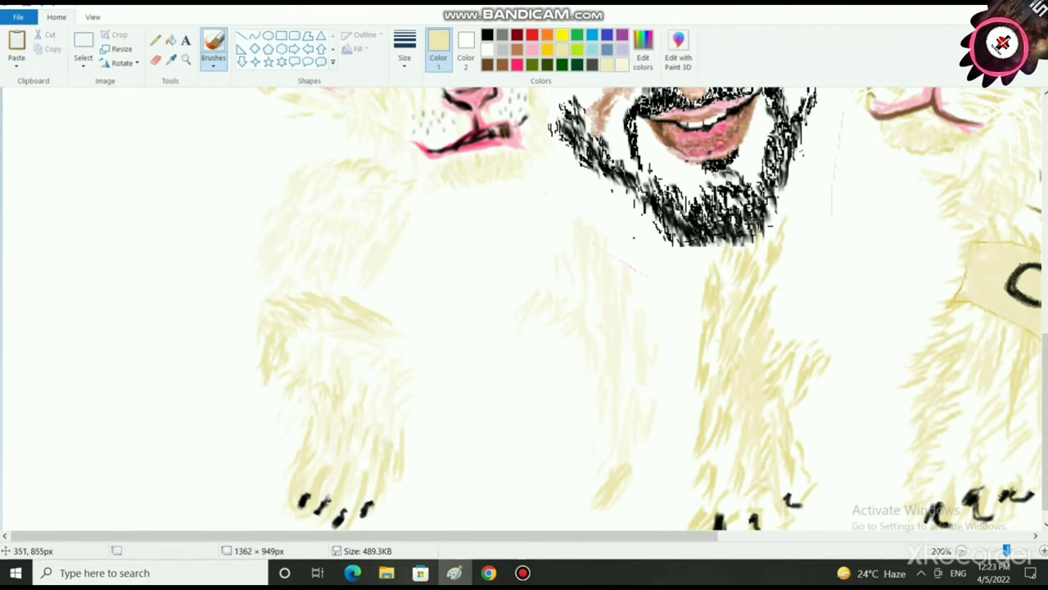
{"action": "scroll", "coordinate": [635, 457], "scroll_direction": "down", "scroll_amount": 1}
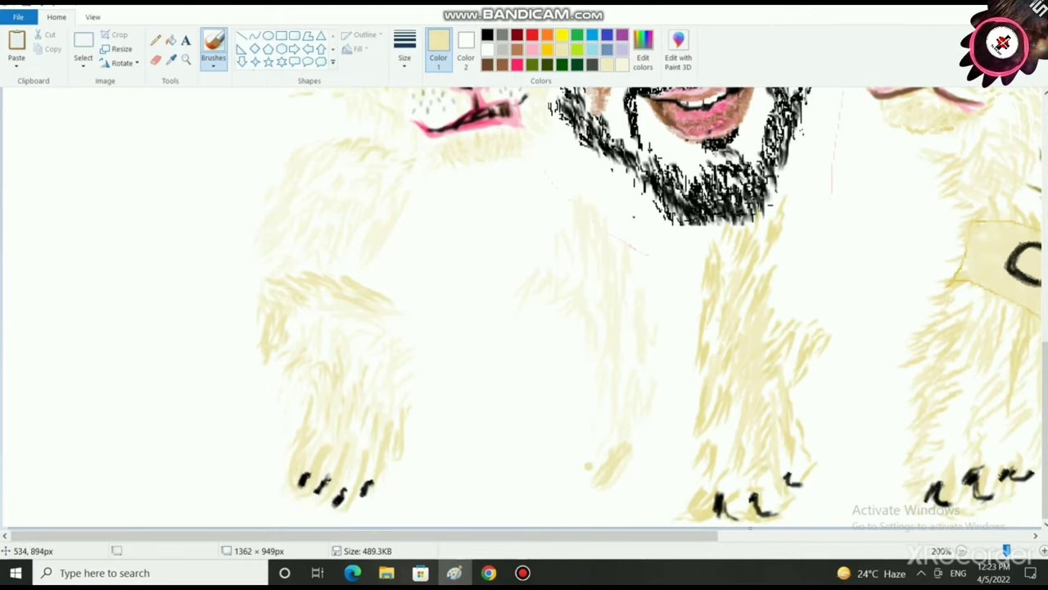
{"action": "left_click_drag", "start_coordinate": [614, 484], "coordinate": [618, 513]}
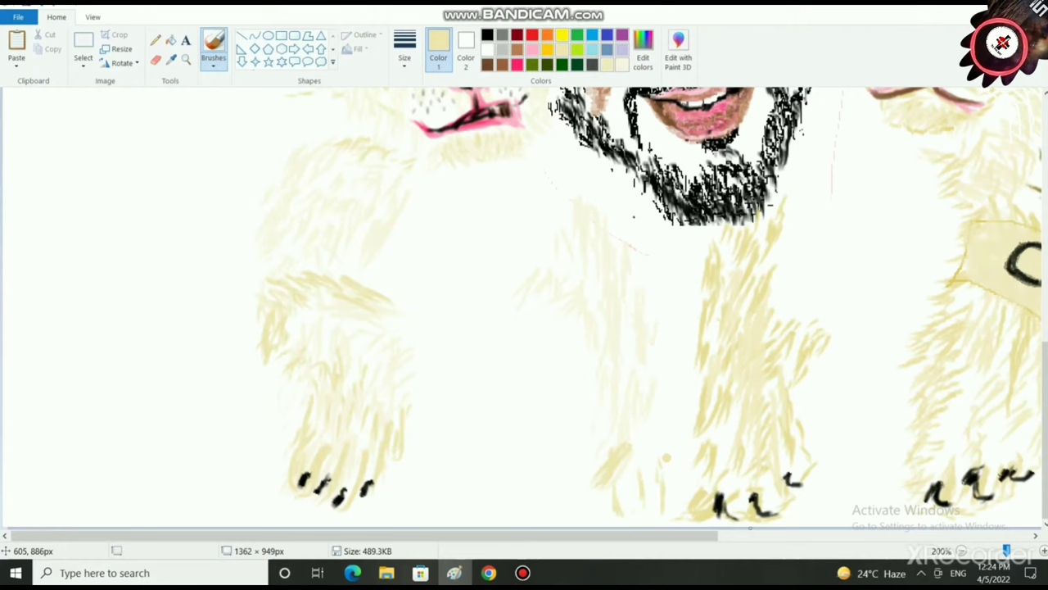
{"action": "scroll", "coordinate": [681, 475], "scroll_direction": "up", "scroll_amount": 4}
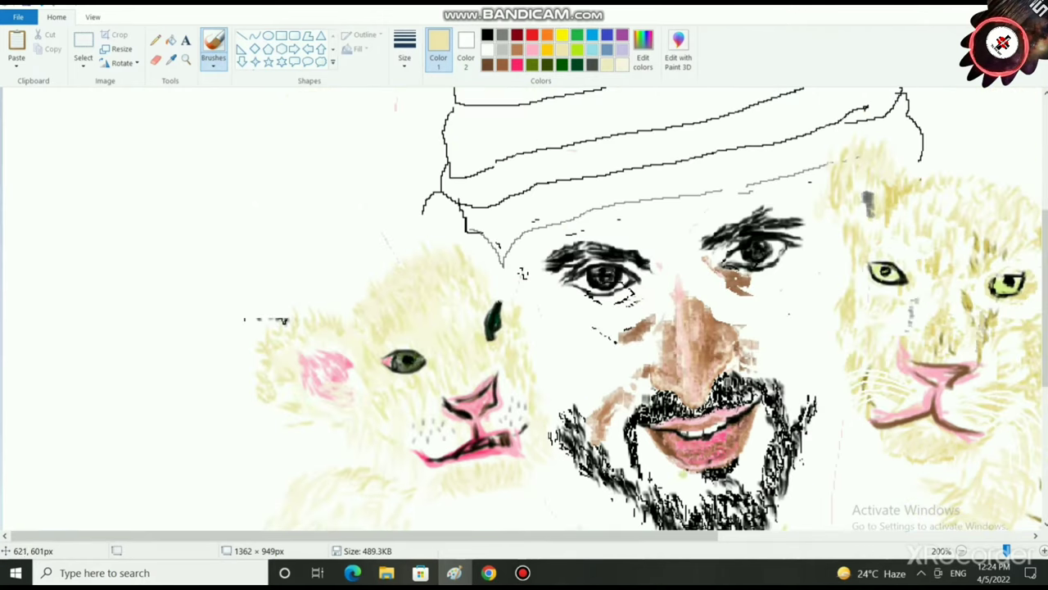
{"action": "scroll", "coordinate": [720, 452], "scroll_direction": "down", "scroll_amount": 4}
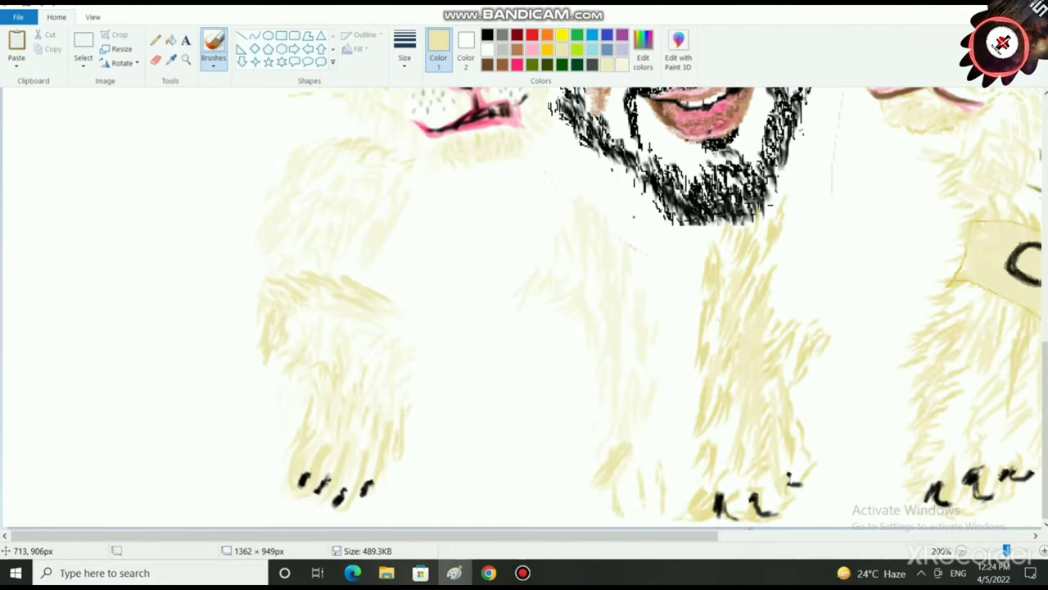
{"action": "scroll", "coordinate": [787, 480], "scroll_direction": "down", "scroll_amount": 2}
{"action": "scroll", "coordinate": [788, 479], "scroll_direction": "up", "scroll_amount": 1}
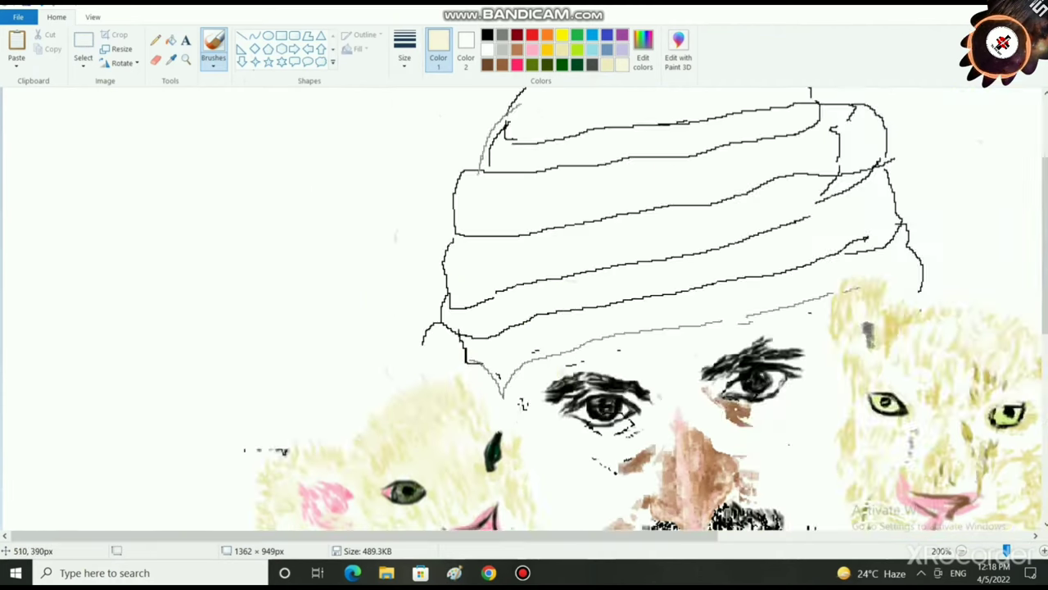
- Paint beige strokes over the smaller cub's outer paw and up the inner side of its lower foreleg
{"action": "scroll", "coordinate": [524, 311], "scroll_direction": "down", "scroll_amount": 5}
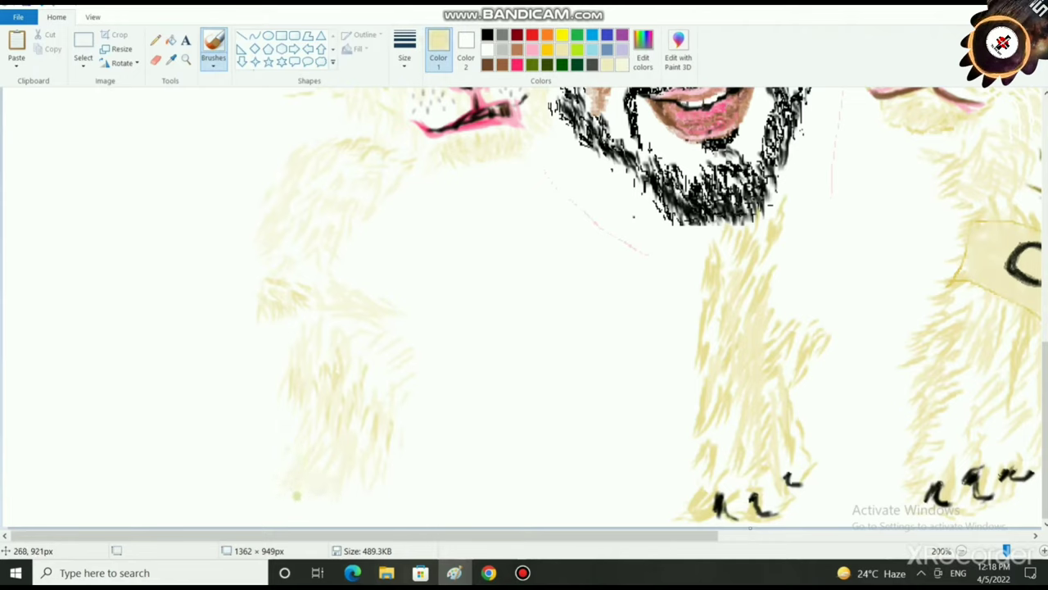
{"action": "left_click_drag", "start_coordinate": [309, 481], "coordinate": [334, 442]}
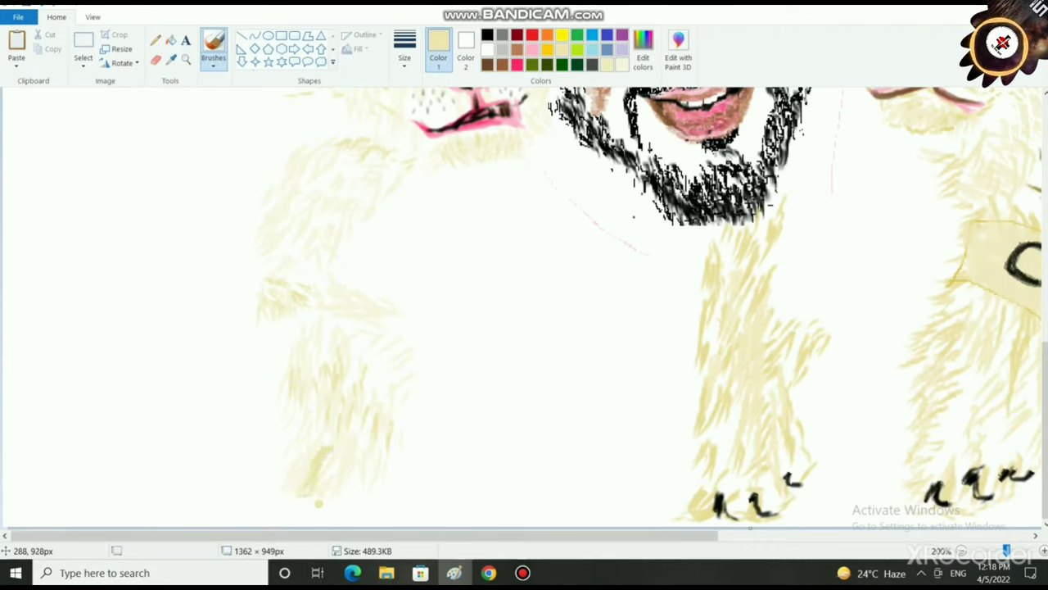
{"action": "left_click_drag", "start_coordinate": [331, 497], "coordinate": [350, 443]}
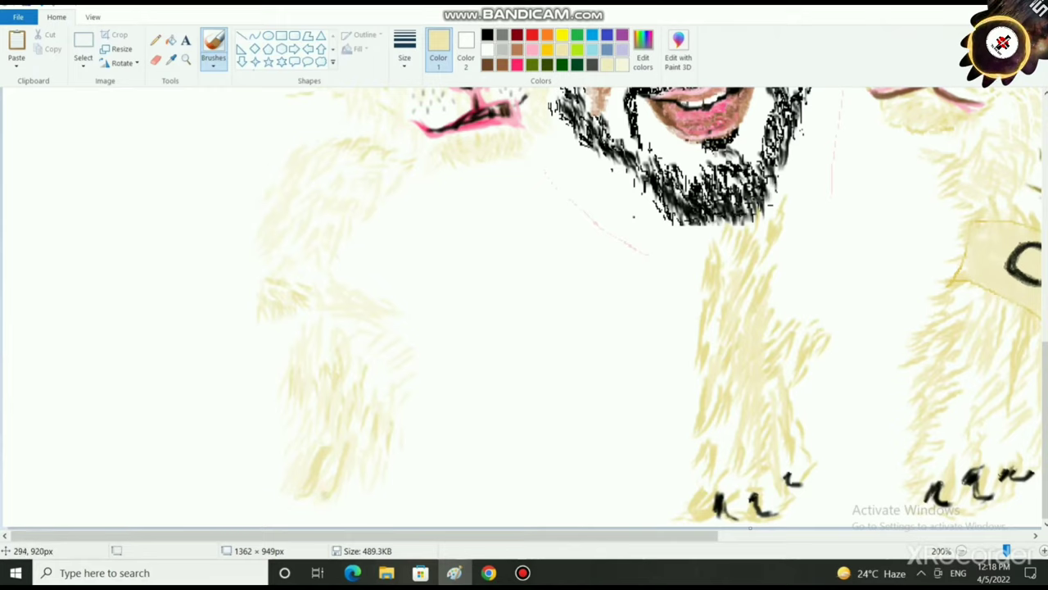
{"action": "left_click_drag", "start_coordinate": [326, 494], "coordinate": [341, 447]}
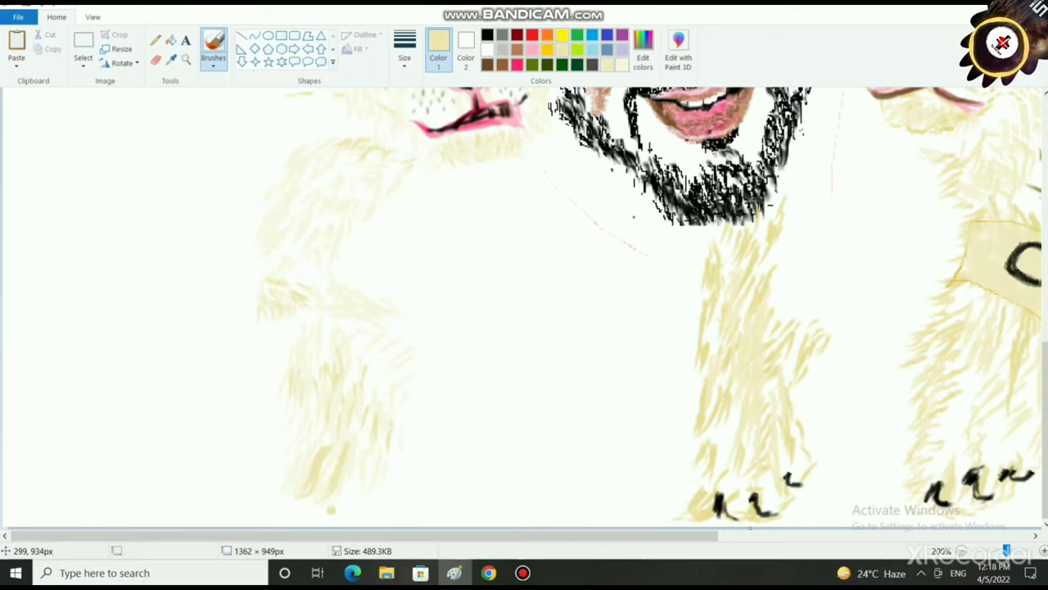
{"action": "mouse_move", "coordinate": [343, 514]}
{"action": "left_mouse_down"}
{"action": "mouse_move", "coordinate": [365, 470]}
{"action": "mouse_move", "coordinate": [343, 515]}
{"action": "mouse_move", "coordinate": [361, 502]}
{"action": "mouse_move", "coordinate": [358, 469]}
{"action": "mouse_move", "coordinate": [380, 458]}
{"action": "mouse_move", "coordinate": [382, 444]}
{"action": "left_mouse_up"}
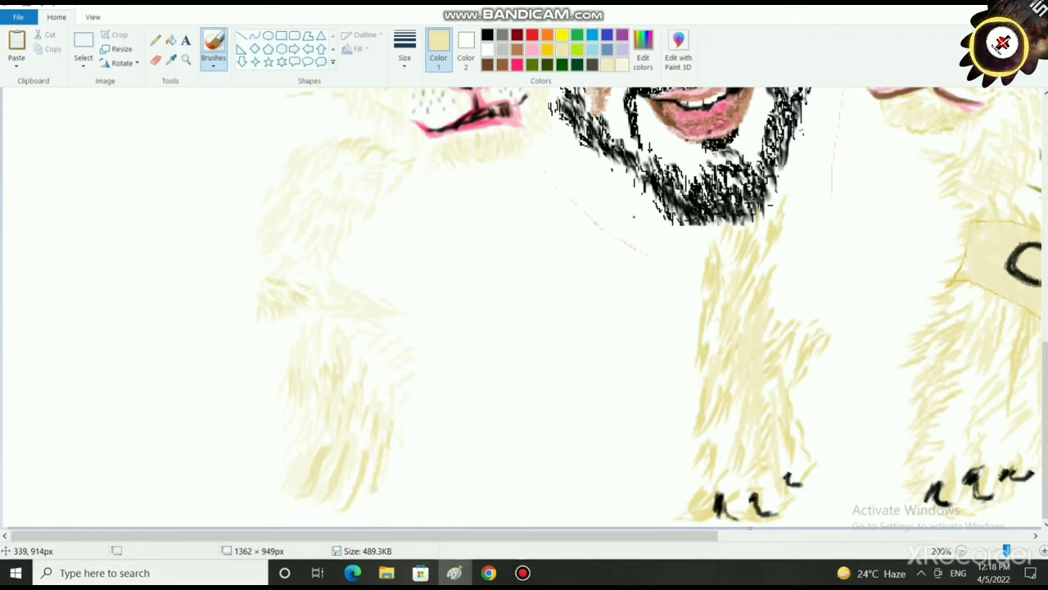
{"action": "left_click_drag", "start_coordinate": [374, 489], "coordinate": [402, 411]}
{"action": "left_click_drag", "start_coordinate": [302, 452], "coordinate": [289, 485]}
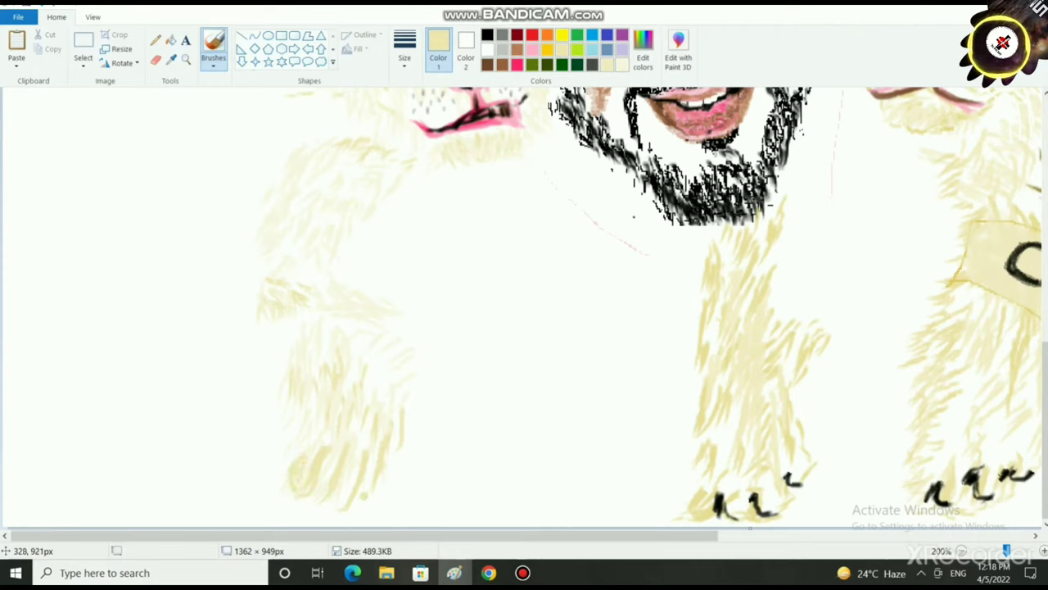
- Paint four small black claws along the end of the smaller cub's outer paw
{"action": "left_click", "coordinate": [488, 34]}
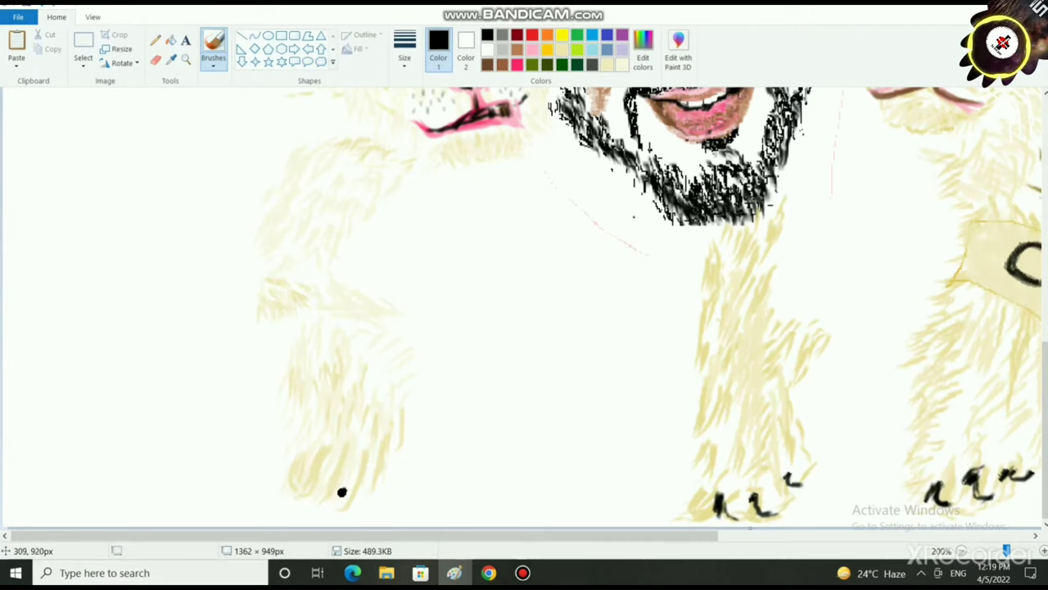
{"action": "left_click_drag", "start_coordinate": [342, 492], "coordinate": [336, 505]}
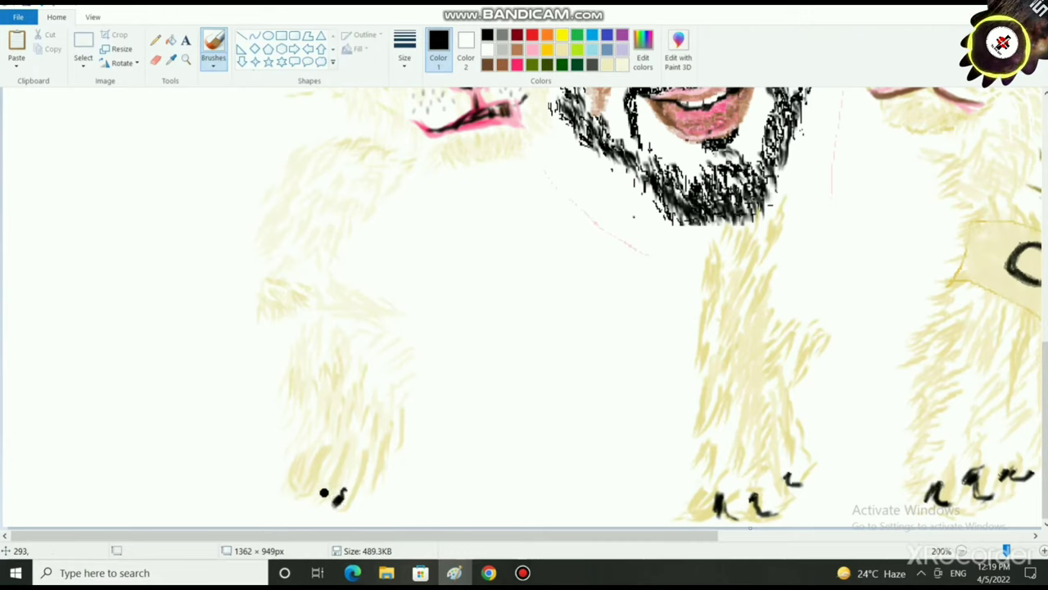
{"action": "mouse_move", "coordinate": [329, 472]}
{"action": "left_mouse_down"}
{"action": "mouse_move", "coordinate": [317, 493]}
{"action": "mouse_move", "coordinate": [327, 482]}
{"action": "mouse_move", "coordinate": [355, 505]}
{"action": "mouse_move", "coordinate": [366, 490]}
{"action": "left_mouse_up"}
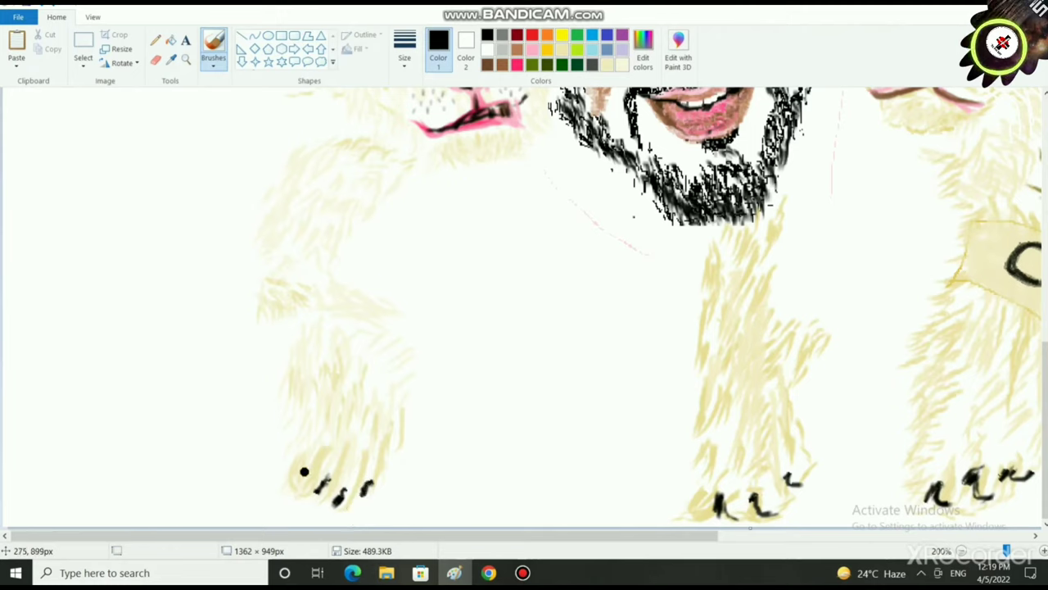
{"action": "left_click_drag", "start_coordinate": [304, 471], "coordinate": [301, 483]}
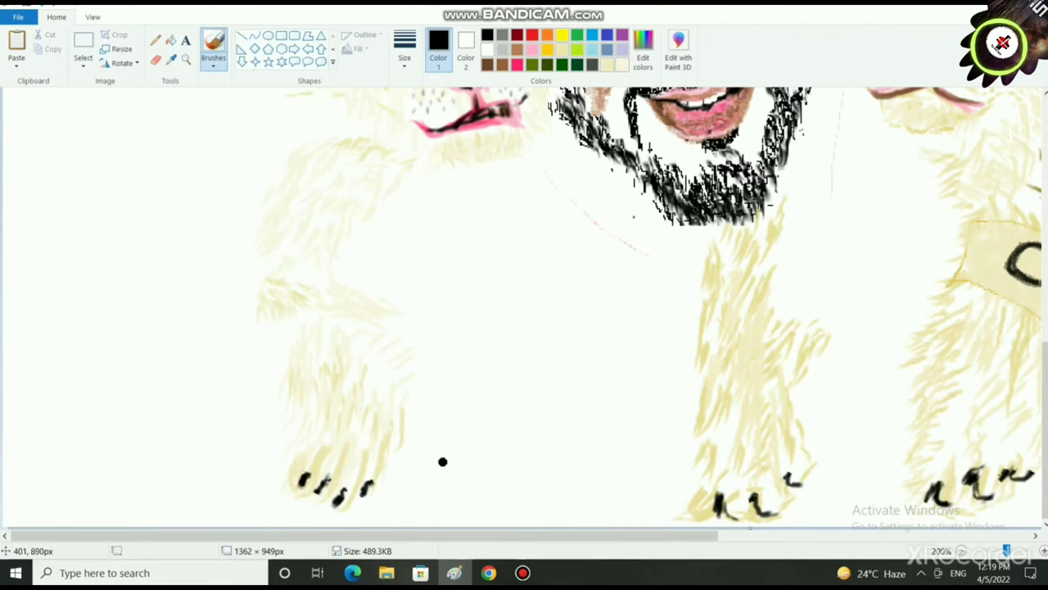
- Fill the smaller cub's upper foreleg with pale cream, deepen the elbow fold with beige strokes, and choose white as the brush colour
{"action": "left_click", "coordinate": [623, 64]}
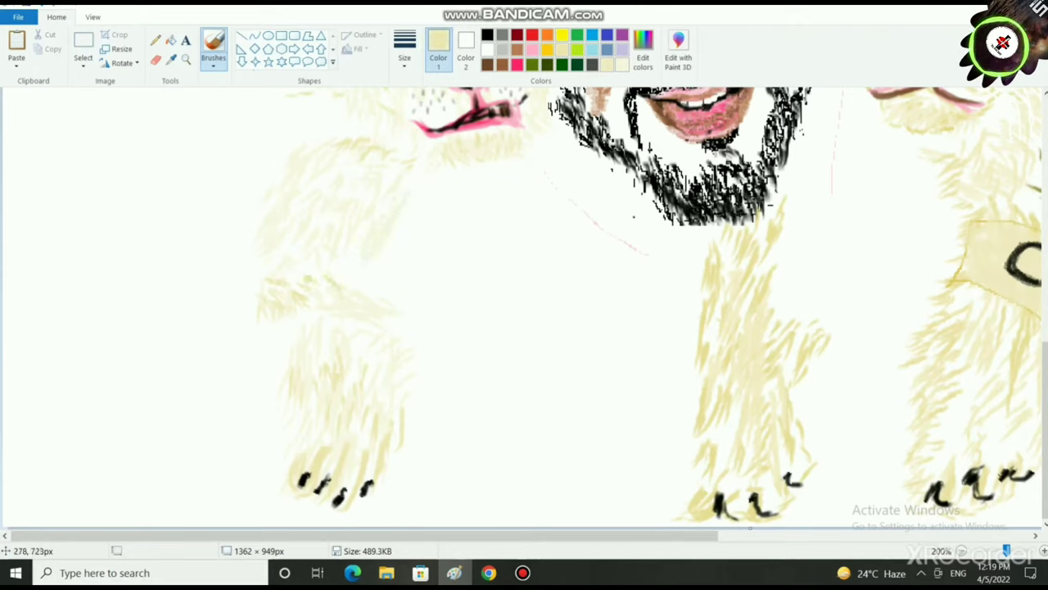
{"action": "mouse_move", "coordinate": [295, 277]}
{"action": "left_mouse_down"}
{"action": "mouse_move", "coordinate": [320, 276]}
{"action": "mouse_move", "coordinate": [299, 271]}
{"action": "mouse_move", "coordinate": [394, 305]}
{"action": "left_mouse_up"}
{"action": "left_click_drag", "start_coordinate": [335, 293], "coordinate": [365, 305]}
{"action": "mouse_move", "coordinate": [290, 283]}
{"action": "left_mouse_down"}
{"action": "mouse_move", "coordinate": [300, 291]}
{"action": "mouse_move", "coordinate": [279, 344]}
{"action": "mouse_move", "coordinate": [288, 337]}
{"action": "mouse_move", "coordinate": [262, 344]}
{"action": "mouse_move", "coordinate": [260, 364]}
{"action": "mouse_move", "coordinate": [319, 365]}
{"action": "mouse_move", "coordinate": [290, 372]}
{"action": "mouse_move", "coordinate": [294, 402]}
{"action": "left_mouse_up"}
{"action": "left_click", "coordinate": [488, 49]}
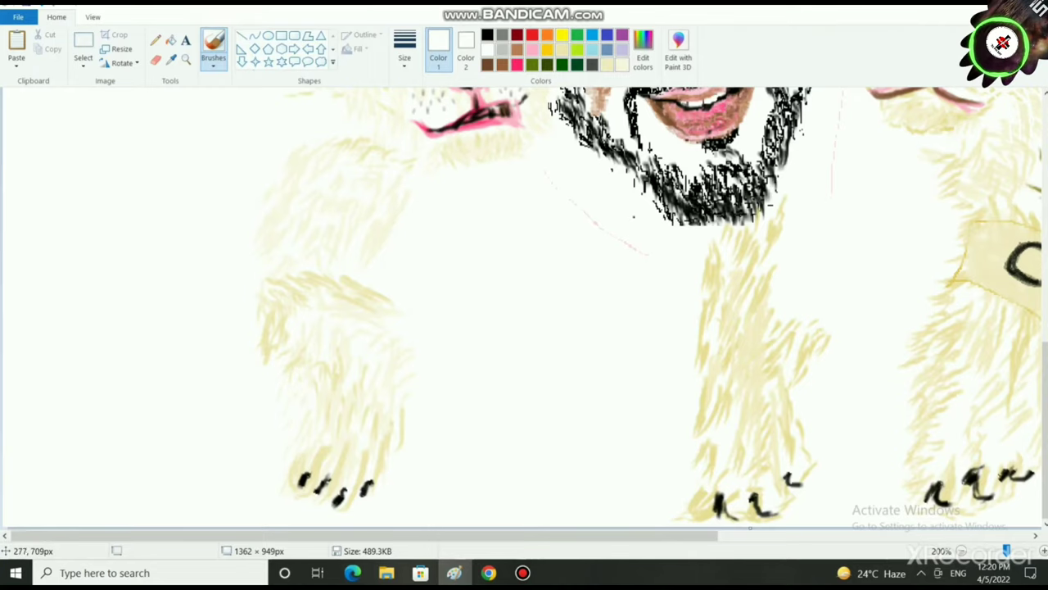
- Touch up the tip of the larger cub's ear beside the turban with beige, and choose pale cream as the brush colour
{"action": "scroll", "coordinate": [463, 331], "scroll_direction": "down", "scroll_amount": 2}
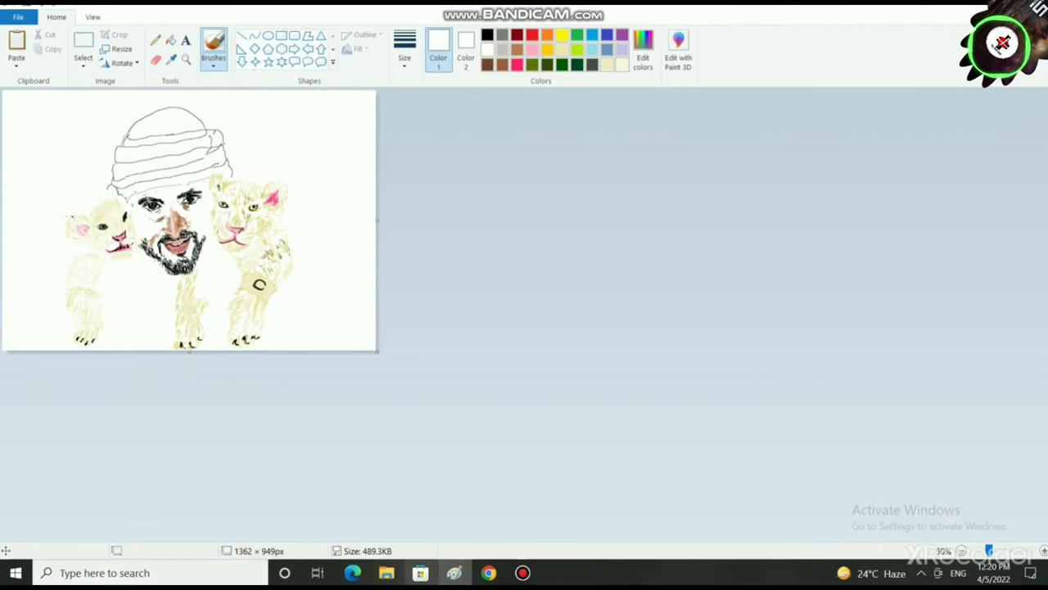
{"action": "scroll", "coordinate": [192, 243], "scroll_direction": "up", "scroll_amount": 2}
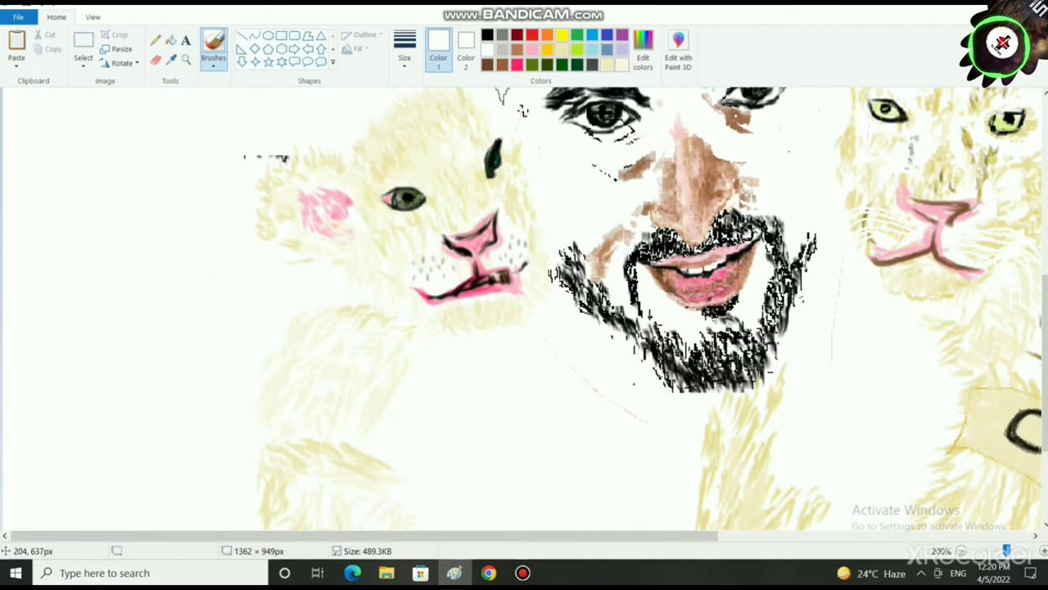
{"action": "scroll", "coordinate": [226, 375], "scroll_direction": "down", "scroll_amount": 2}
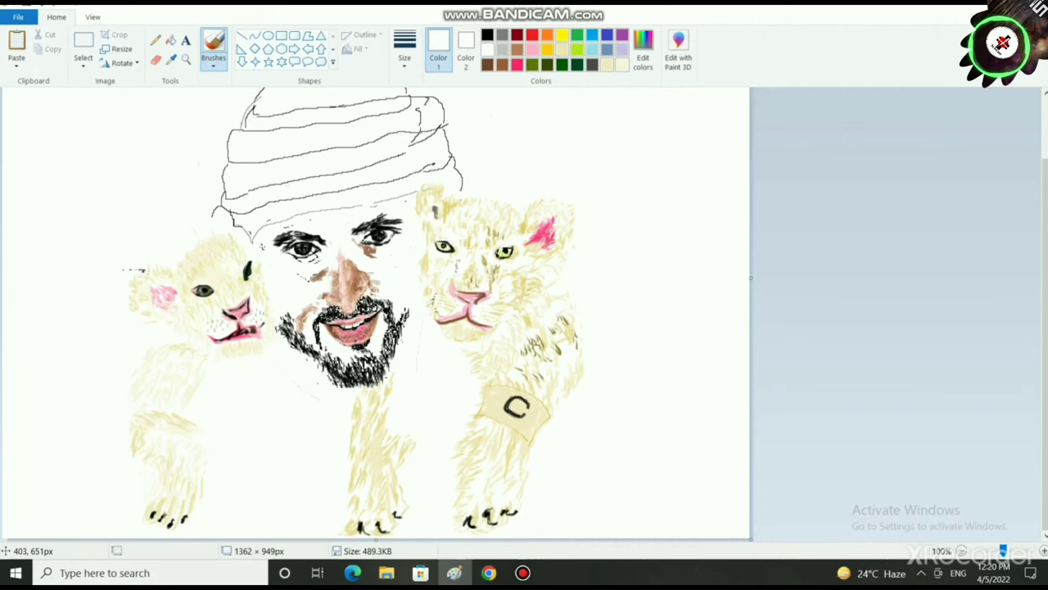
{"action": "scroll", "coordinate": [375, 315], "scroll_direction": "up", "scroll_amount": 1}
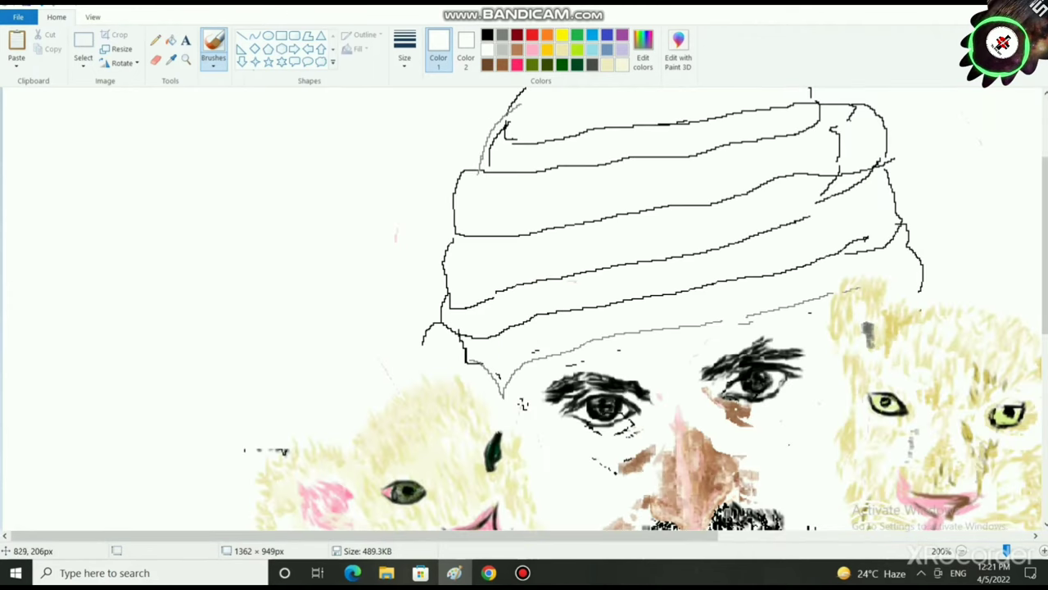
{"action": "scroll", "coordinate": [460, 234], "scroll_direction": "down", "scroll_amount": 2}
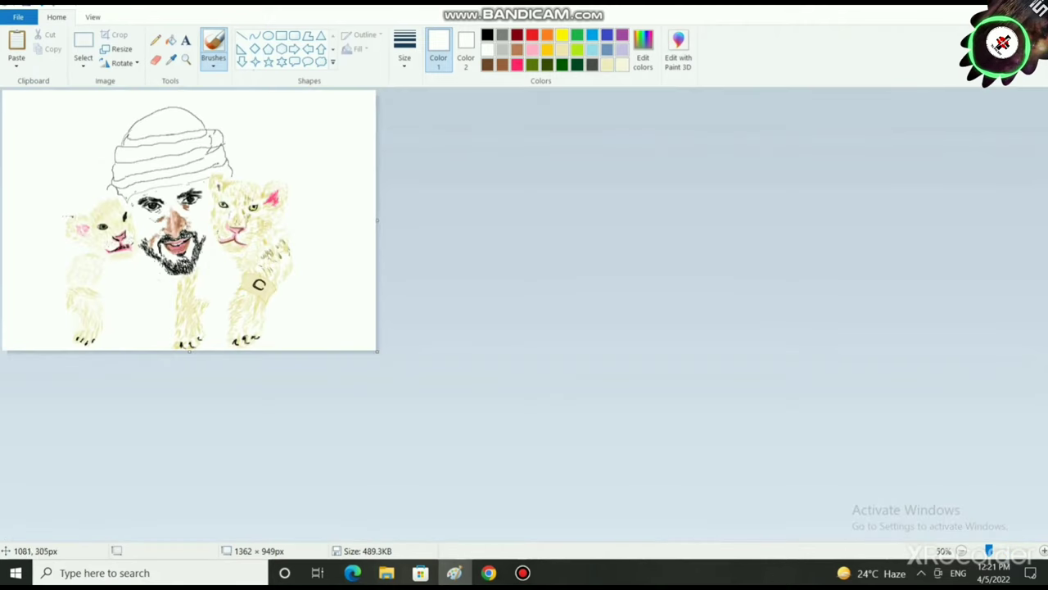
{"action": "scroll", "coordinate": [317, 234], "scroll_direction": "up", "scroll_amount": 1}
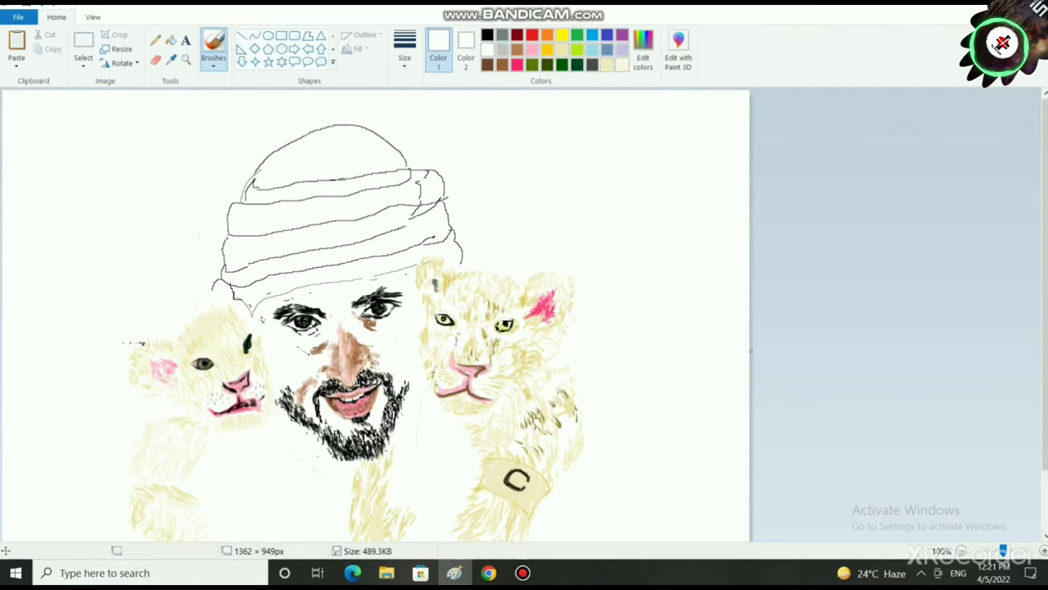
{"action": "left_click", "coordinate": [563, 50]}
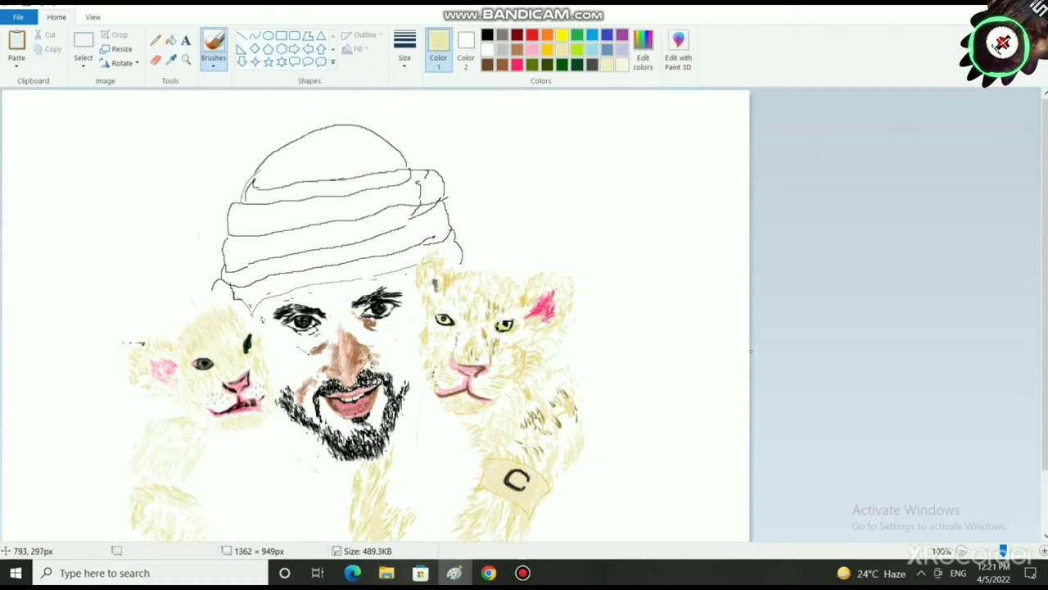
{"action": "left_click", "coordinate": [622, 64]}
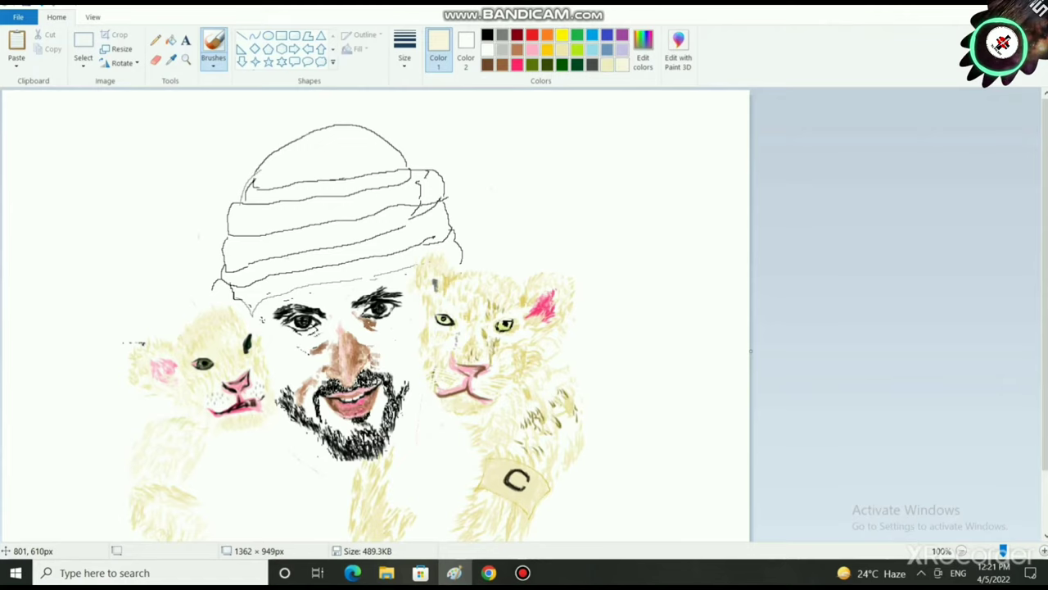
- Paint the smaller cub's inner foreleg in pale cream, then add beige strokes at its lower end and along the outer paw's edge
{"action": "scroll", "coordinate": [376, 315], "scroll_direction": "down", "scroll_amount": 2}
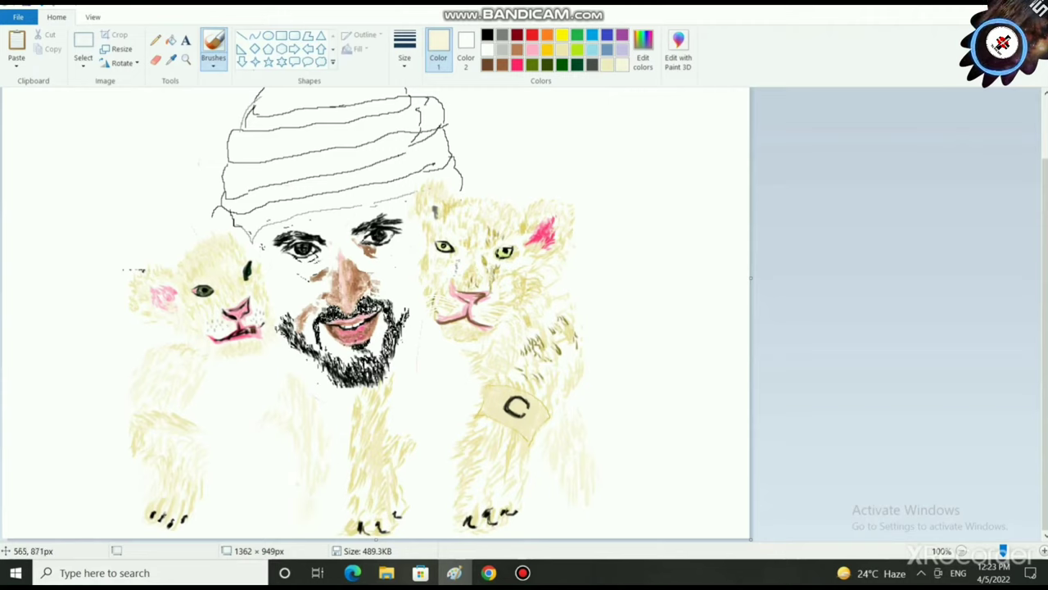
{"action": "left_click", "coordinate": [607, 64]}
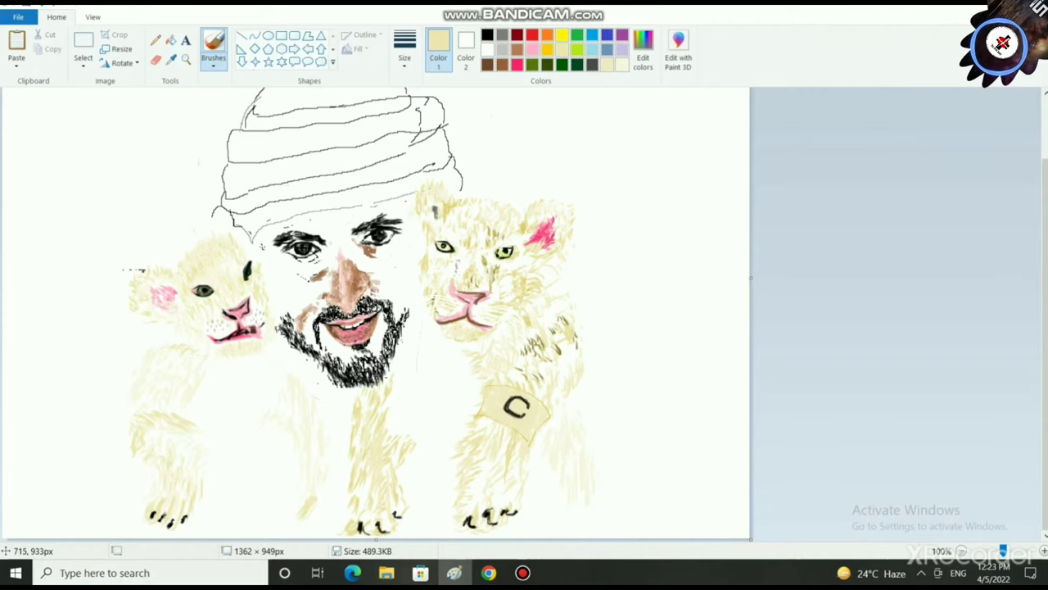
{"action": "scroll", "coordinate": [394, 529], "scroll_direction": "down", "scroll_amount": 2}
{"action": "scroll", "coordinate": [377, 315], "scroll_direction": "up", "scroll_amount": 2}
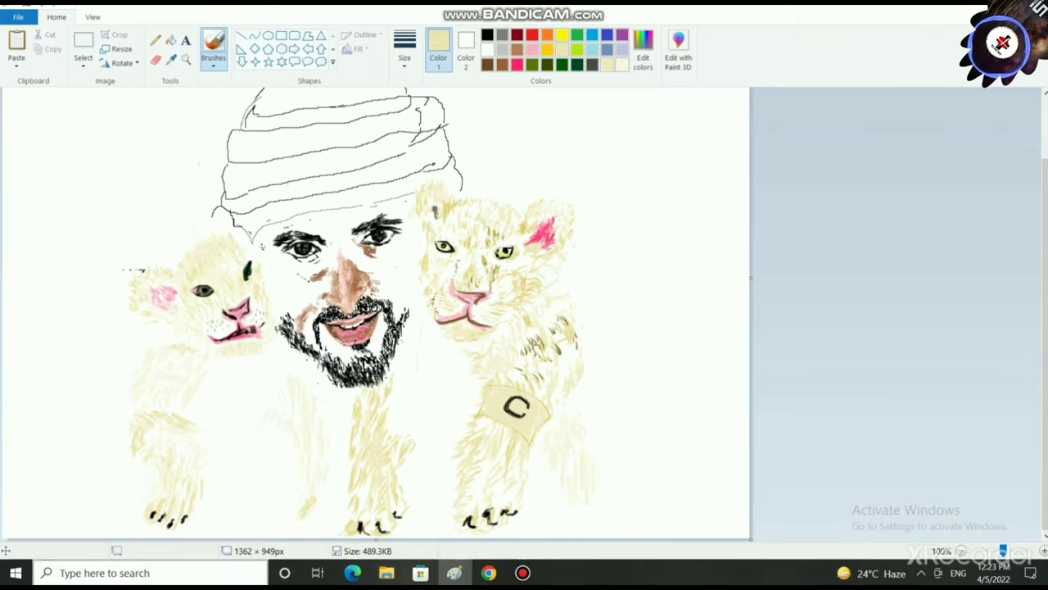
{"action": "scroll", "coordinate": [550, 393], "scroll_direction": "up", "scroll_amount": 2}
{"action": "scroll", "coordinate": [561, 465], "scroll_direction": "down", "scroll_amount": 5}
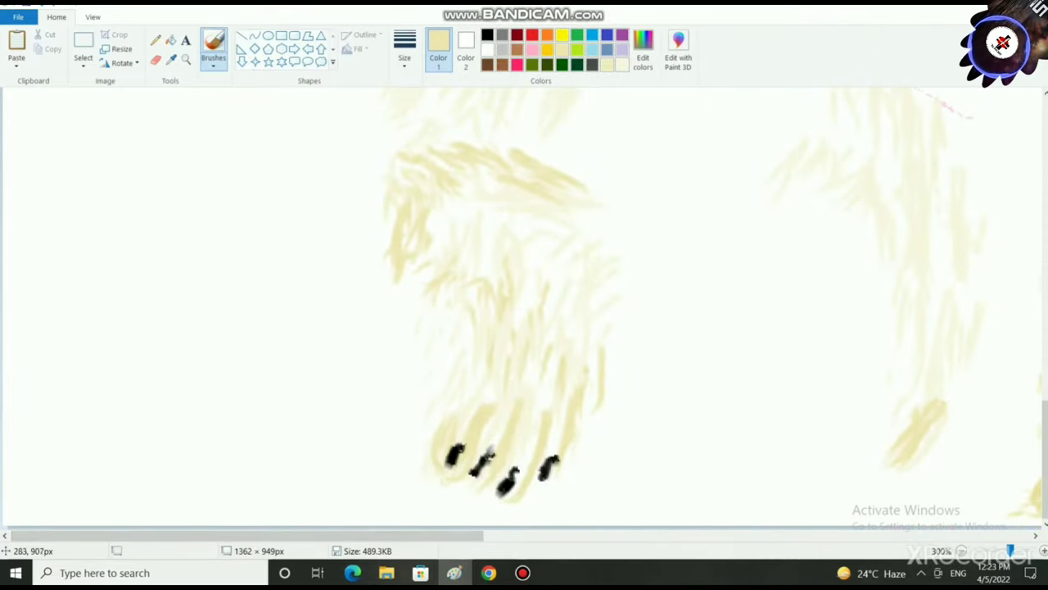
{"action": "left_click_drag", "start_coordinate": [439, 432], "coordinate": [441, 416]}
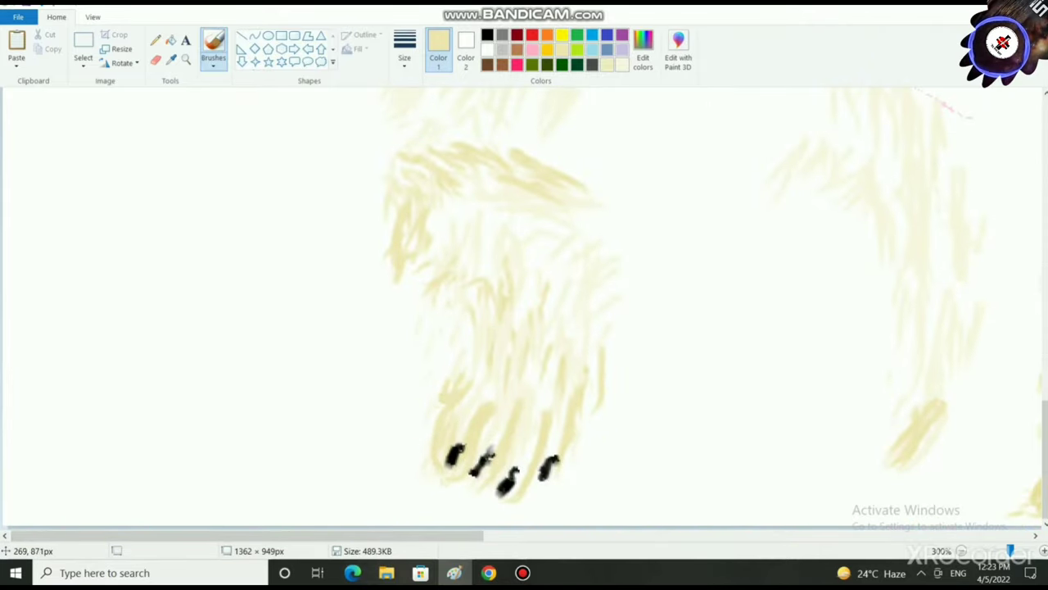
- Paint beige toe strokes at the base of the smaller cub's inner foreleg, beside the larger cub's clawed paw
{"action": "scroll", "coordinate": [465, 335], "scroll_direction": "down", "scroll_amount": 2}
{"action": "scroll", "coordinate": [454, 488], "scroll_direction": "up", "scroll_amount": 1}
{"action": "scroll", "coordinate": [453, 488], "scroll_direction": "down", "scroll_amount": 6}
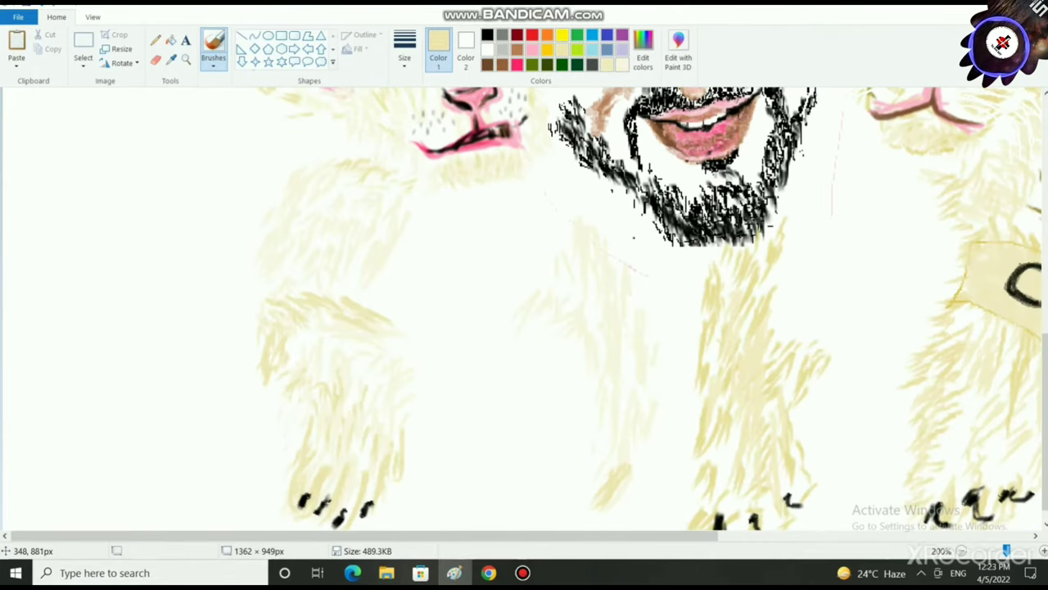
{"action": "scroll", "coordinate": [650, 308], "scroll_direction": "down", "scroll_amount": 1}
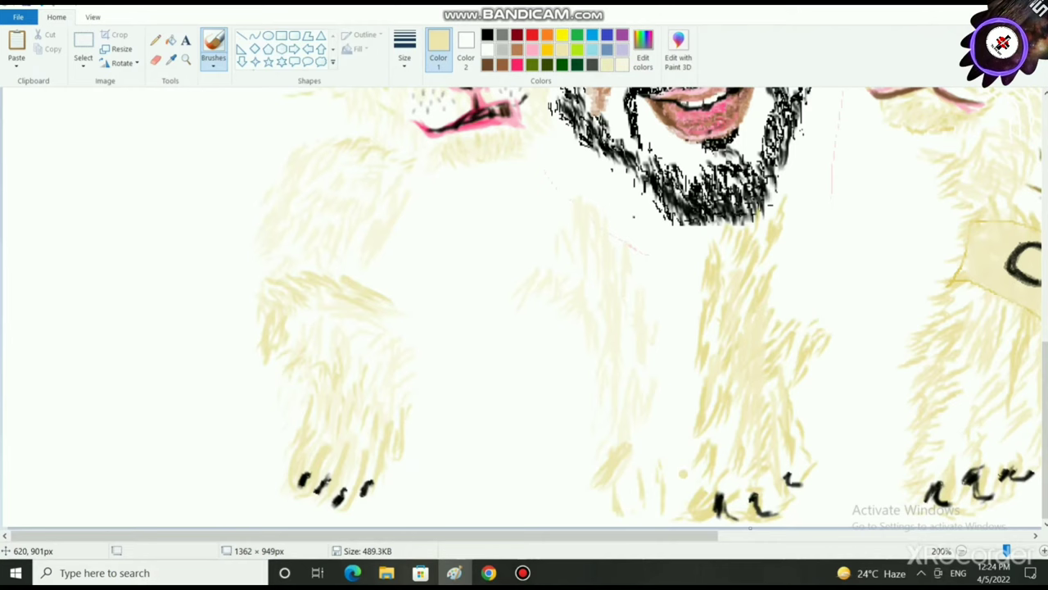
{"action": "scroll", "coordinate": [673, 475], "scroll_direction": "up", "scroll_amount": 5}
{"action": "scroll", "coordinate": [793, 422], "scroll_direction": "down", "scroll_amount": 5}
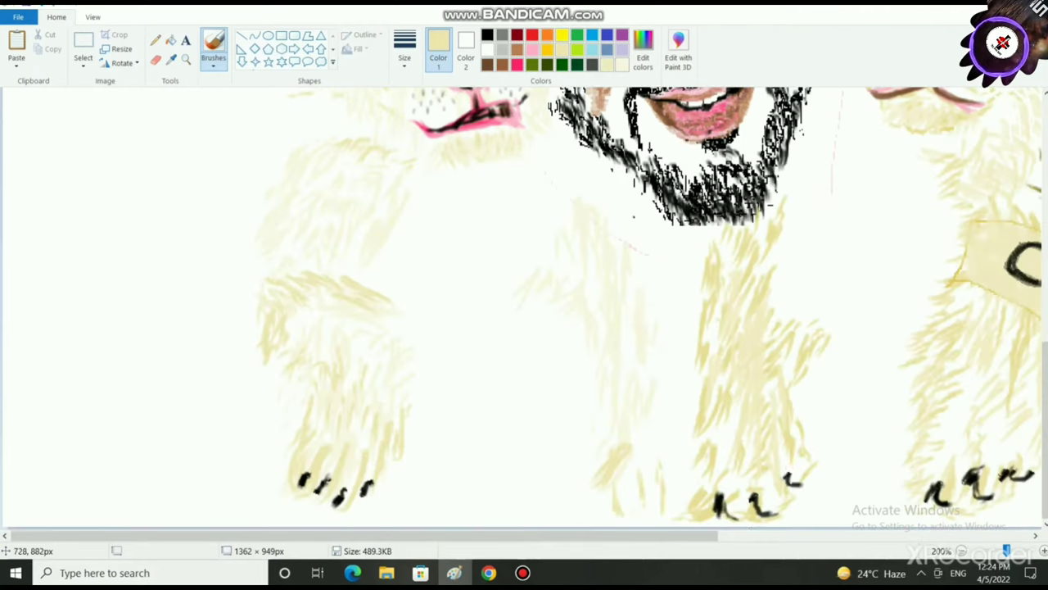
{"action": "scroll", "coordinate": [790, 466], "scroll_direction": "down", "scroll_amount": 2}
{"action": "scroll", "coordinate": [790, 466], "scroll_direction": "up", "scroll_amount": 1}
{"action": "scroll", "coordinate": [790, 466], "scroll_direction": "down", "scroll_amount": 2}
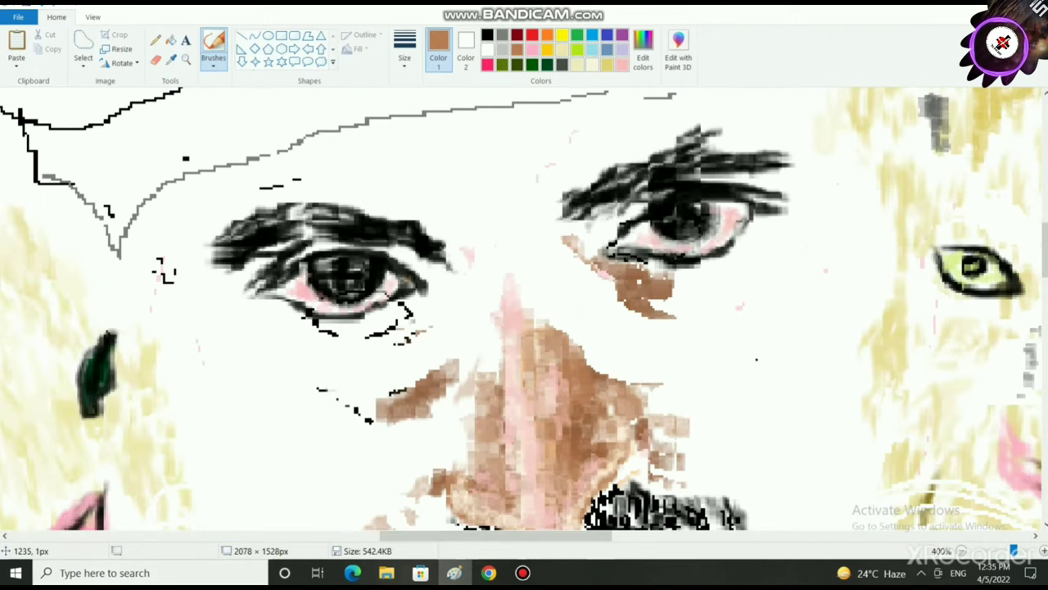
- Mix a lighter tan from the brown and tint the corners of the man's eyes with tan and brown
{"action": "left_click", "coordinate": [643, 49]}
{"action": "left_click_drag", "start_coordinate": [683, 247], "coordinate": [683, 218]}
{"action": "left_click", "coordinate": [395, 370]}
{"action": "left_click_drag", "start_coordinate": [408, 277], "coordinate": [398, 287]}
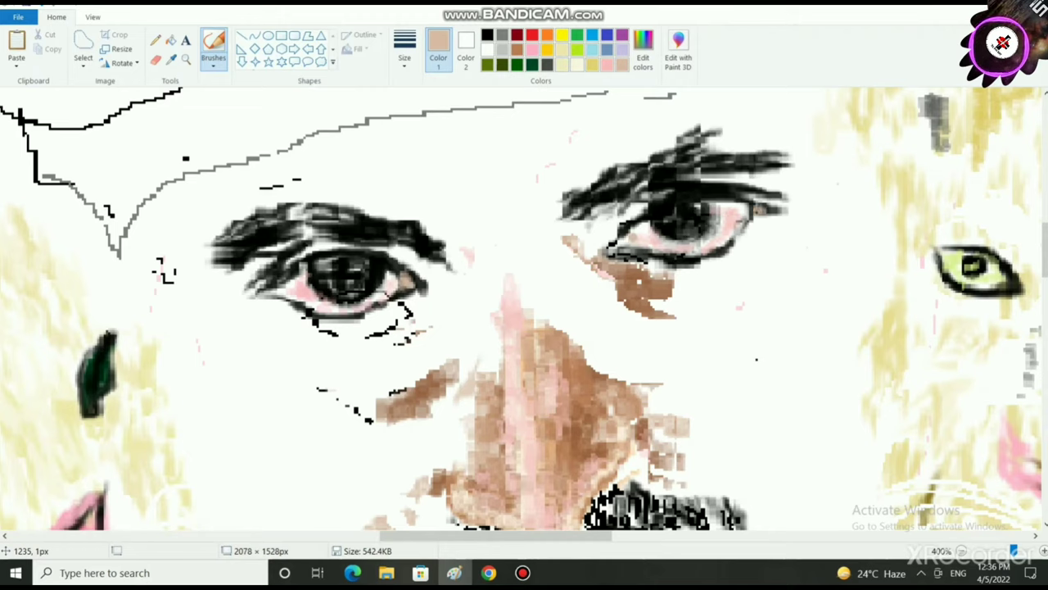
{"action": "left_click", "coordinate": [632, 235]}
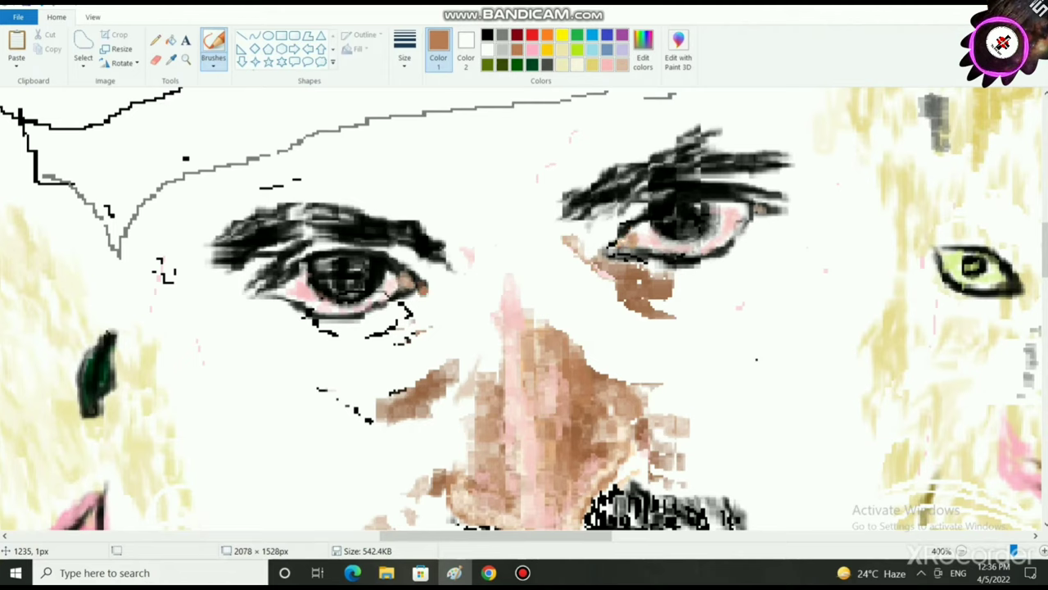
- Set up a black brush with its stroke size and extend the outer end of the man's eyebrow nearest the smaller cub
{"action": "scroll", "coordinate": [501, 328], "scroll_direction": "down", "scroll_amount": 2, "text": "ctrl"}
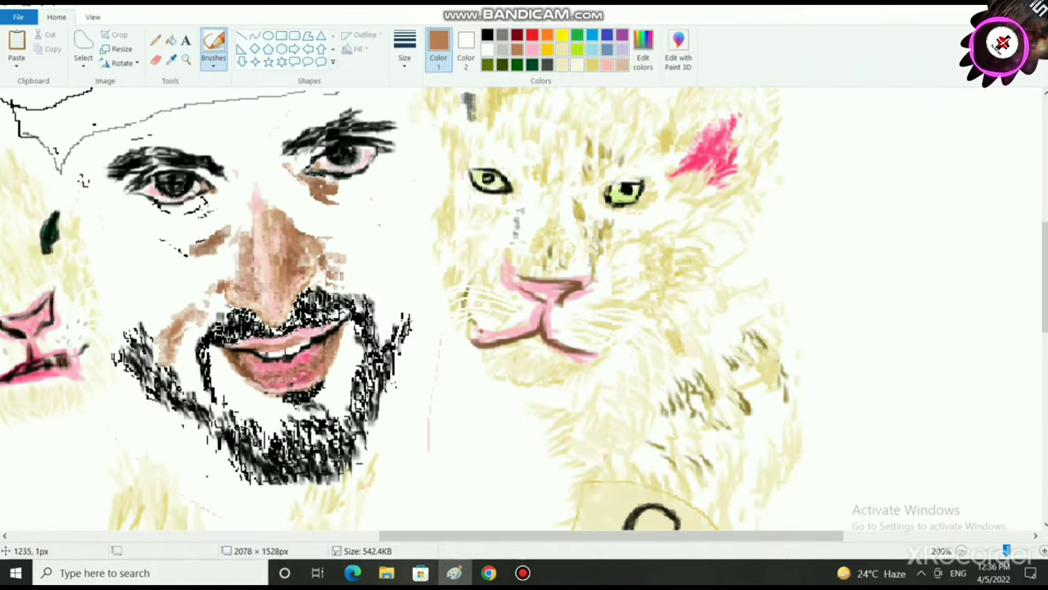
{"action": "scroll", "coordinate": [501, 327], "scroll_direction": "down", "scroll_amount": 1, "text": "ctrl"}
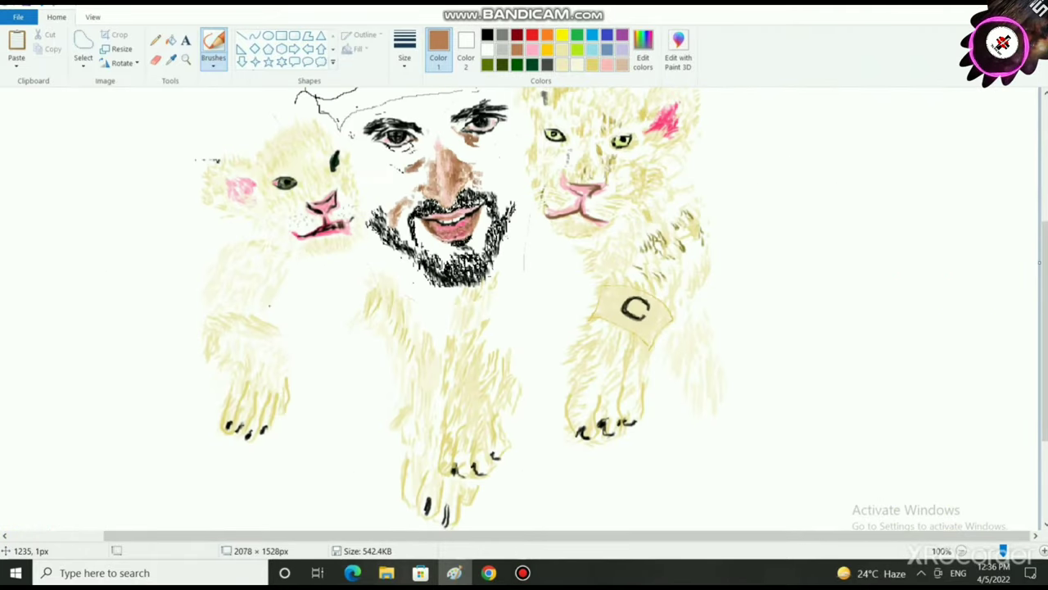
{"action": "scroll", "coordinate": [525, 311], "scroll_direction": "up", "scroll_amount": 1, "text": "ctrl"}
{"action": "left_click", "coordinate": [487, 36]}
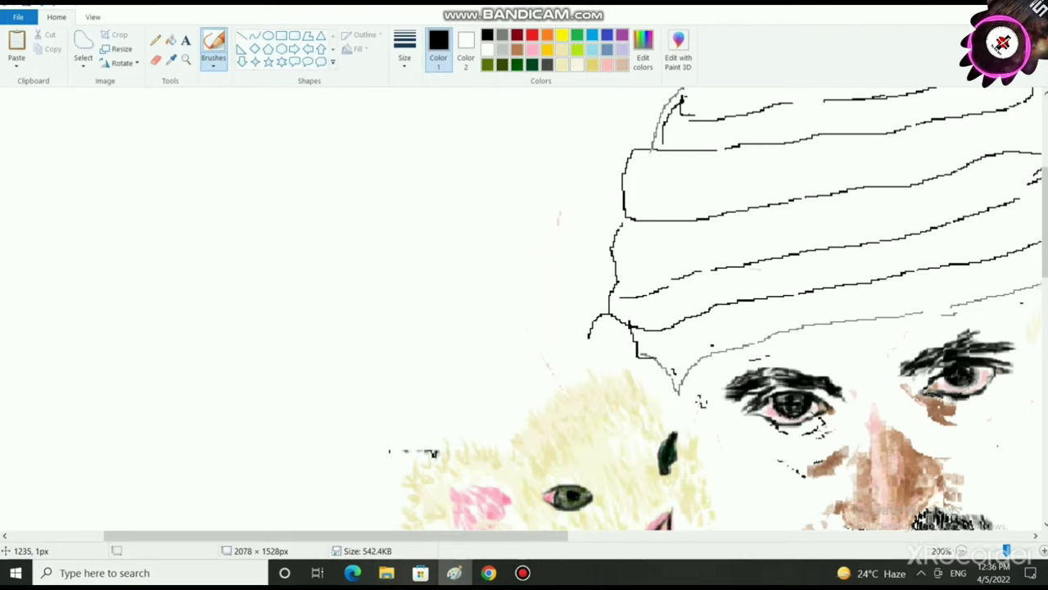
{"action": "left_click", "coordinate": [214, 61]}
{"action": "left_click", "coordinate": [215, 113]}
{"action": "left_click", "coordinate": [214, 62]}
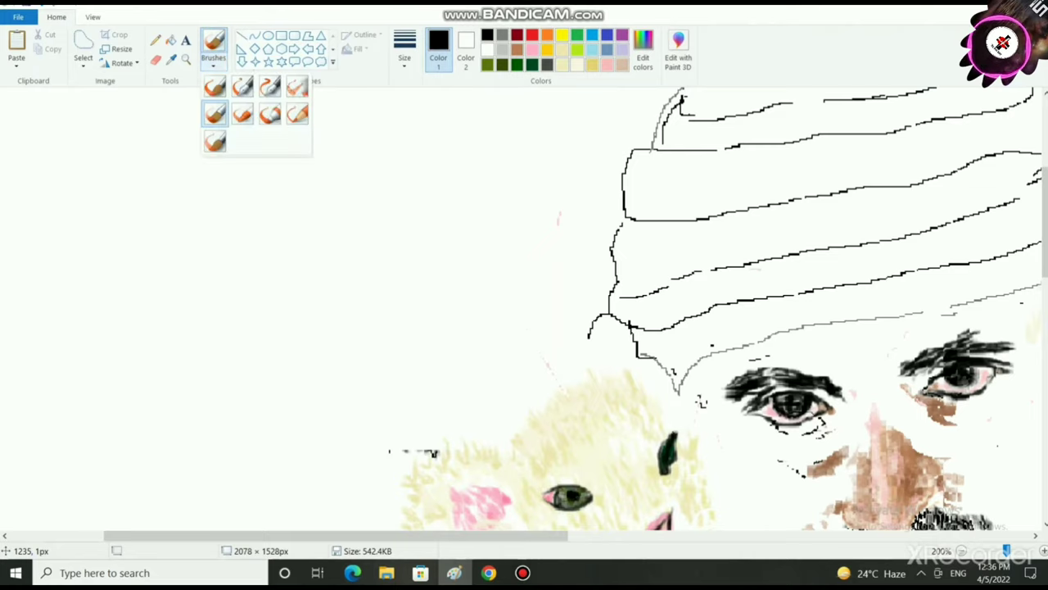
{"action": "left_click", "coordinate": [216, 113]}
{"action": "left_click", "coordinate": [404, 59]}
{"action": "left_click", "coordinate": [437, 91]}
{"action": "scroll", "coordinate": [692, 451], "scroll_direction": "up", "scroll_amount": 1, "text": "ctrl"}
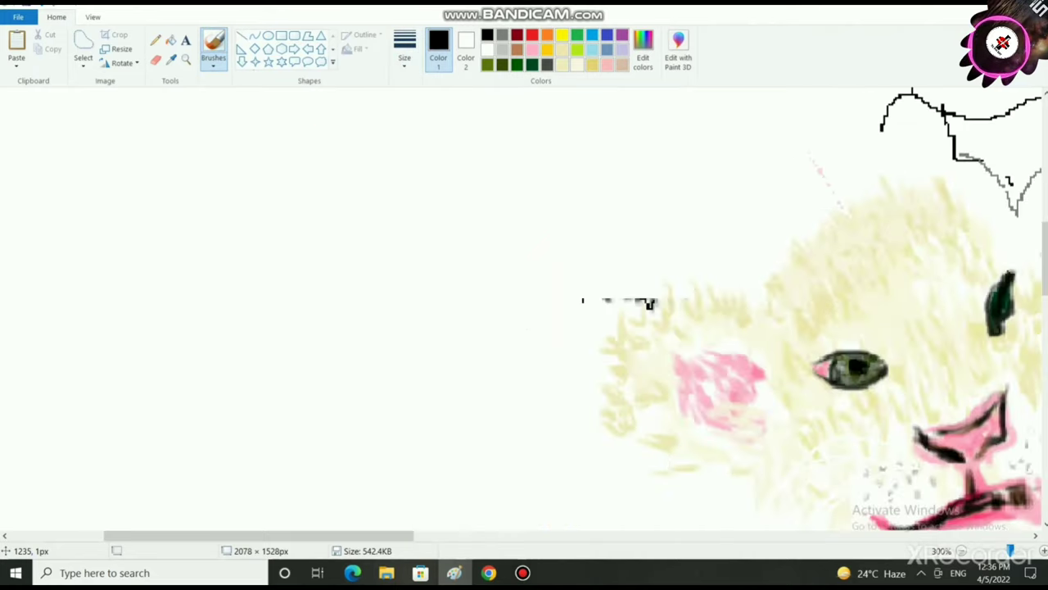
{"action": "scroll", "coordinate": [692, 451], "scroll_direction": "right", "scroll_amount": 5}
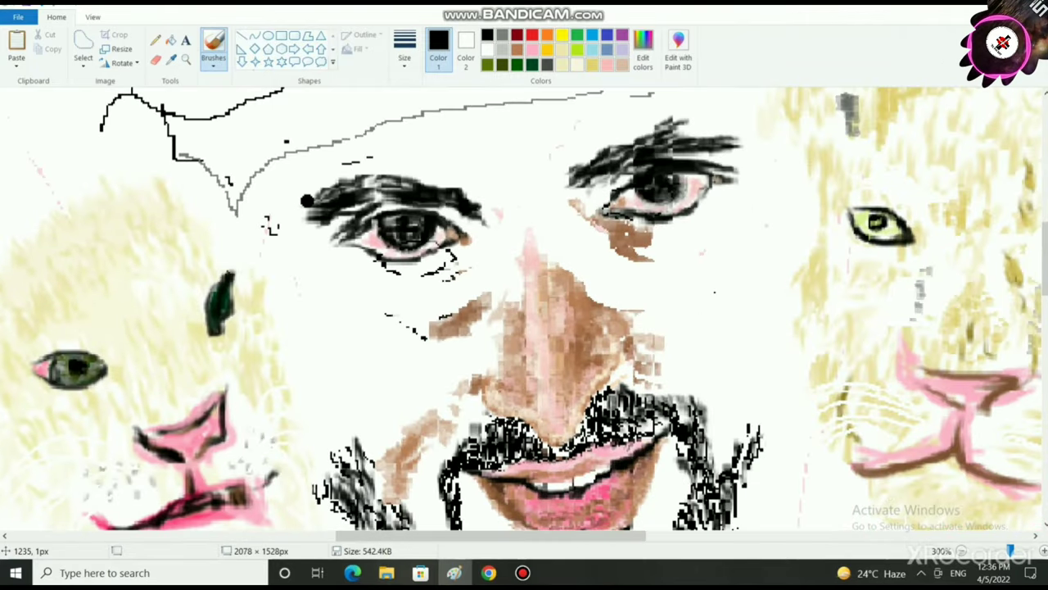
{"action": "mouse_move", "coordinate": [307, 201]}
{"action": "left_mouse_down"}
{"action": "mouse_move", "coordinate": [330, 189]}
{"action": "mouse_move", "coordinate": [321, 223]}
{"action": "mouse_move", "coordinate": [304, 210]}
{"action": "mouse_move", "coordinate": [315, 209]}
{"action": "left_mouse_up"}
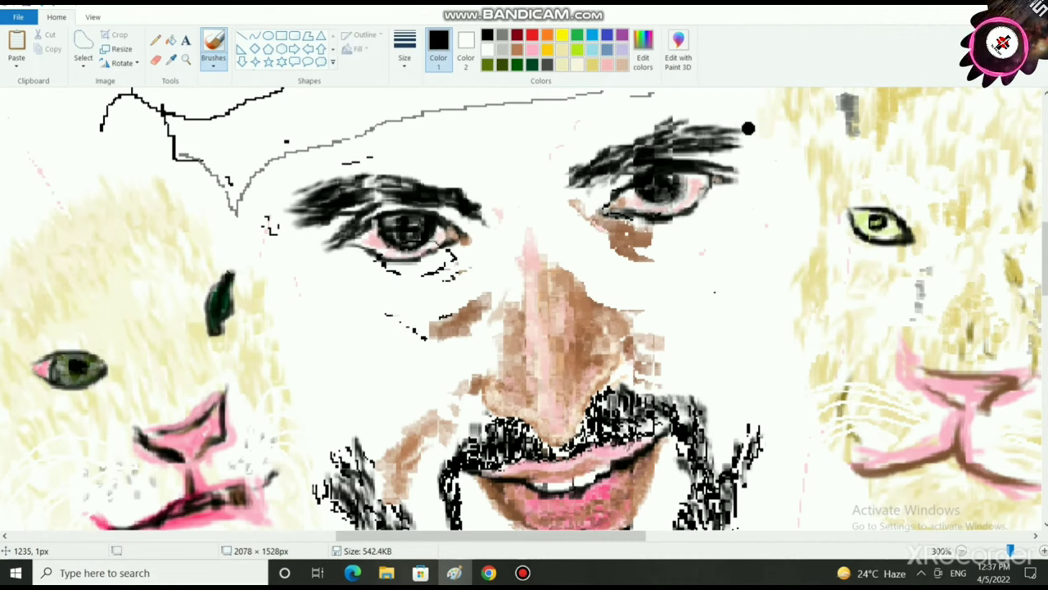
- Extend the outer tip of the eyebrow nearest the larger cub and thicken the inner end of the other eyebrow in black
{"action": "left_click_drag", "start_coordinate": [748, 131], "coordinate": [761, 139]}
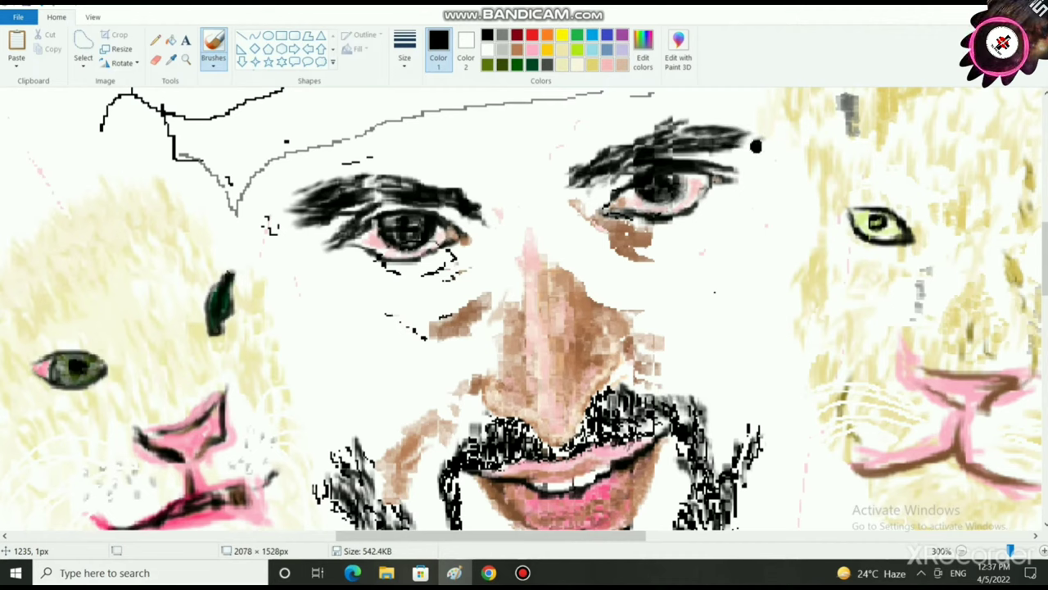
{"action": "left_click_drag", "start_coordinate": [608, 168], "coordinate": [647, 140]}
{"action": "scroll", "coordinate": [612, 285], "scroll_direction": "down", "scroll_amount": 2}
{"action": "scroll", "coordinate": [580, 311], "scroll_direction": "up", "scroll_amount": 3}
{"action": "left_click_drag", "start_coordinate": [1002, 550], "coordinate": [1006, 550]}
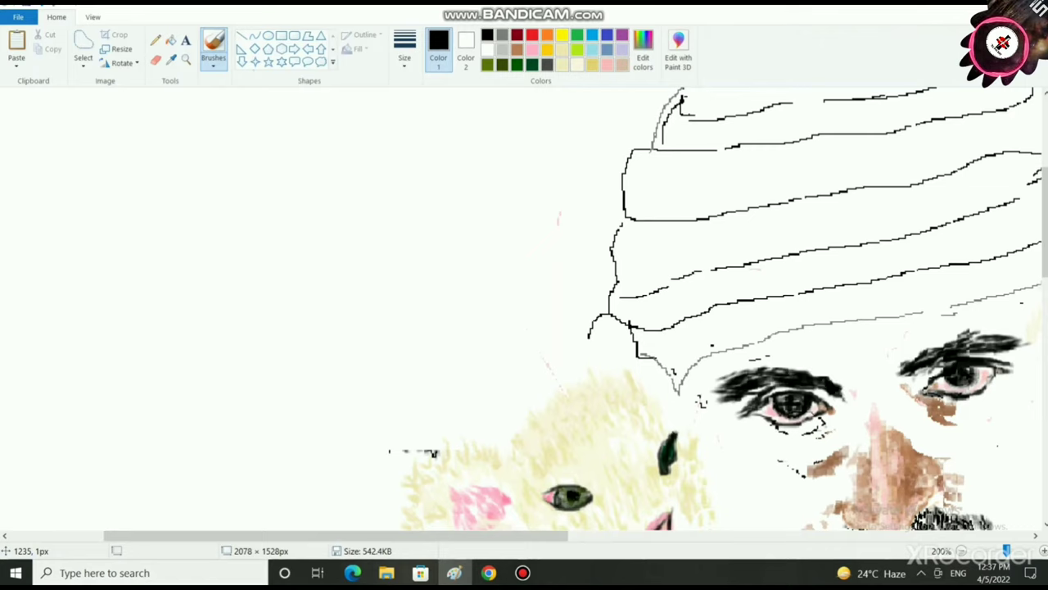
{"action": "left_click_drag", "start_coordinate": [830, 385], "coordinate": [806, 372]}
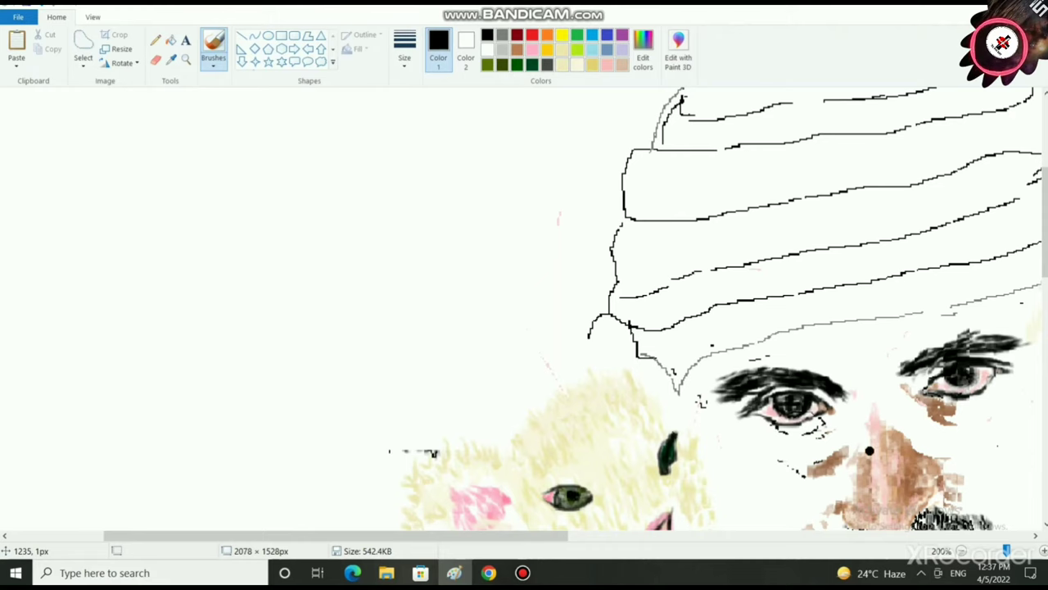
- Lengthen the inner end of the eyebrow nearest the larger cub and fill in its upper edge with black strokes
{"action": "scroll", "coordinate": [868, 457], "scroll_direction": "down", "scroll_amount": 1}
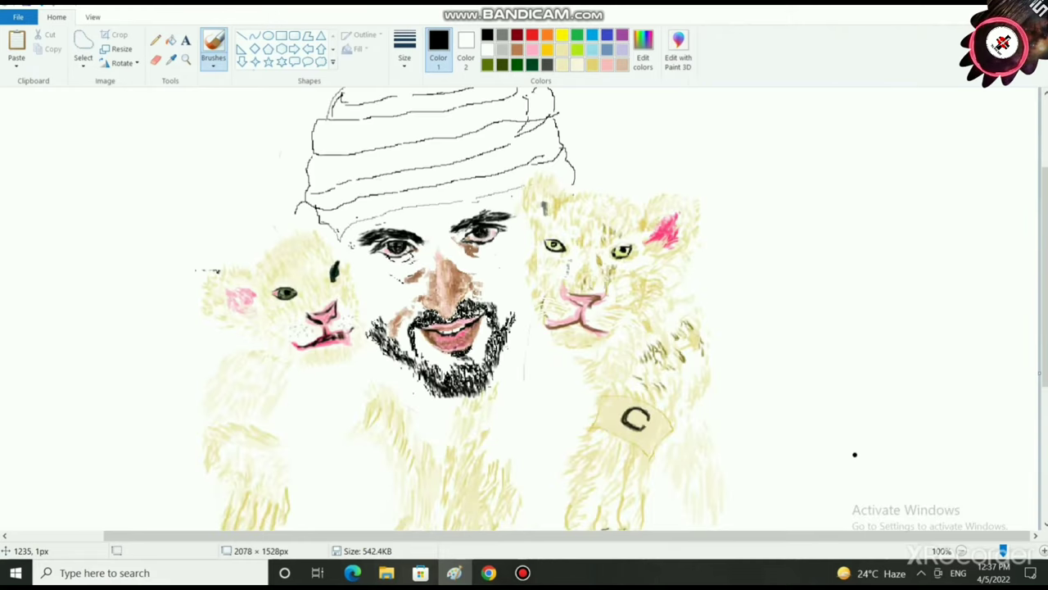
{"action": "scroll", "coordinate": [426, 512], "scroll_direction": "up", "scroll_amount": 2}
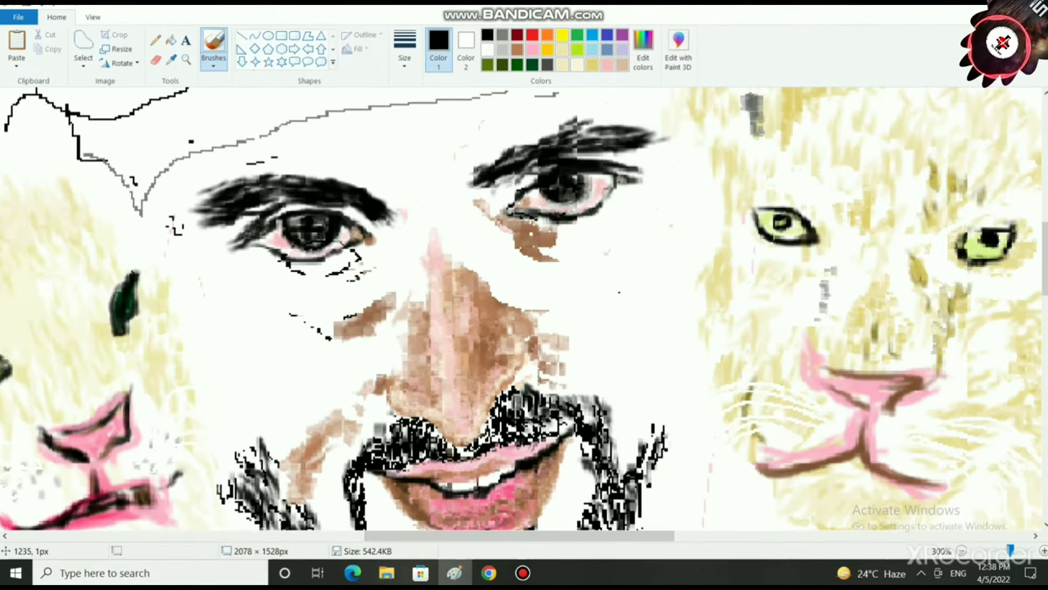
{"action": "left_click", "coordinate": [487, 50]}
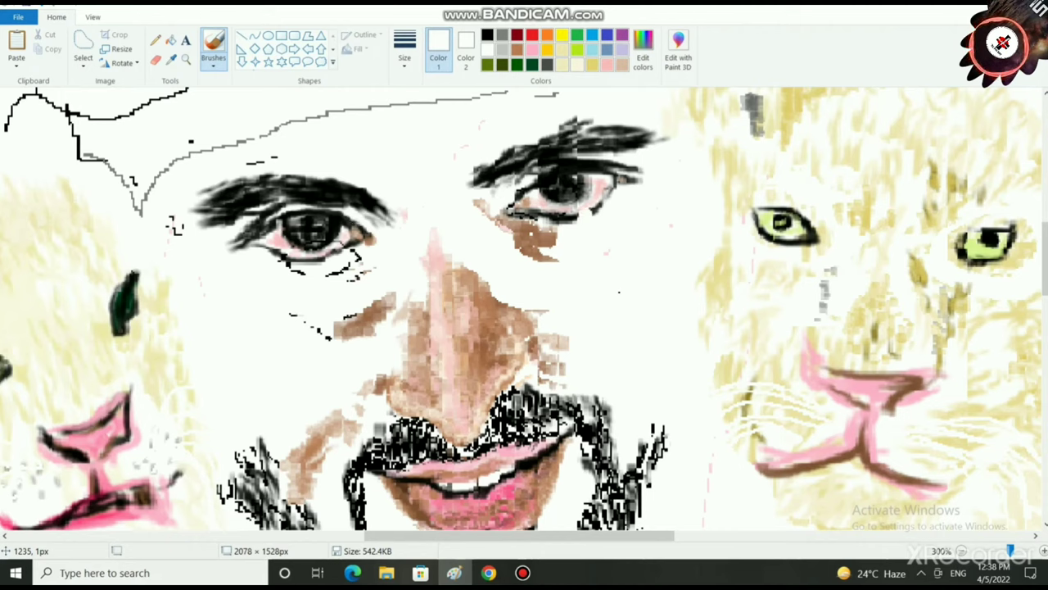
{"action": "left_click", "coordinate": [488, 36]}
{"action": "mouse_move", "coordinate": [447, 184]}
{"action": "left_mouse_down"}
{"action": "mouse_move", "coordinate": [475, 180]}
{"action": "mouse_move", "coordinate": [471, 195]}
{"action": "mouse_move", "coordinate": [456, 188]}
{"action": "mouse_move", "coordinate": [472, 184]}
{"action": "left_mouse_up"}
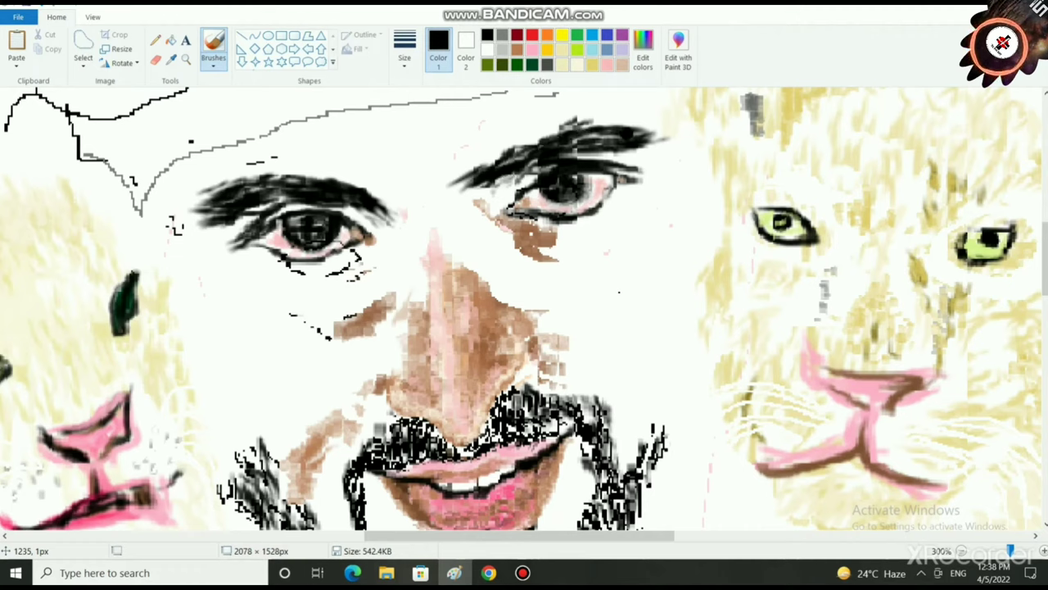
{"action": "left_click_drag", "start_coordinate": [579, 121], "coordinate": [523, 143]}
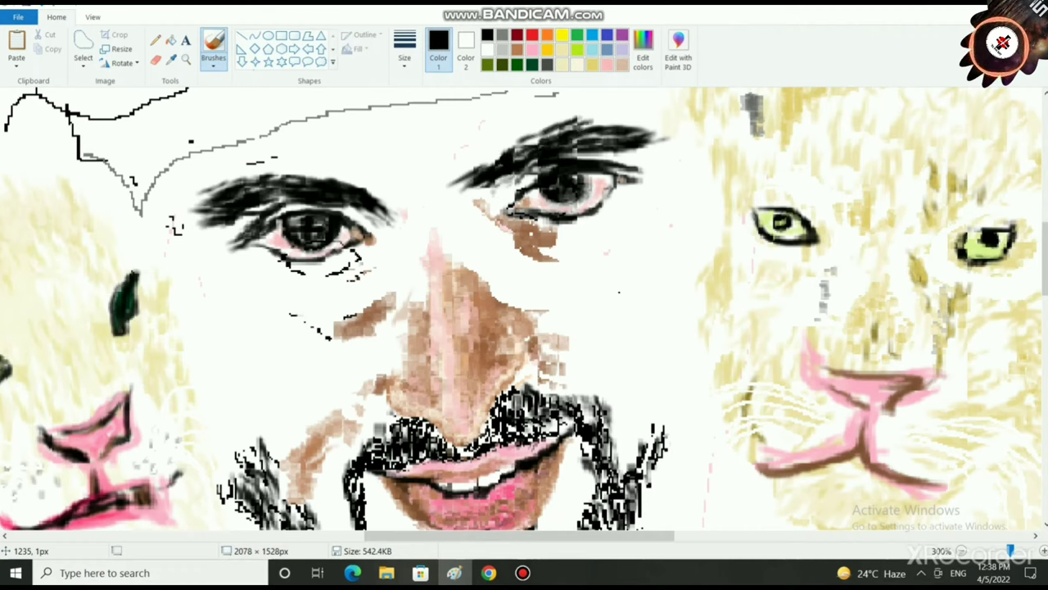
- Shade the cheek fold beside the man's nostril on the smaller cub's side with brown, then soften it with light tan
{"action": "scroll", "coordinate": [619, 291], "scroll_direction": "down", "scroll_amount": 2}
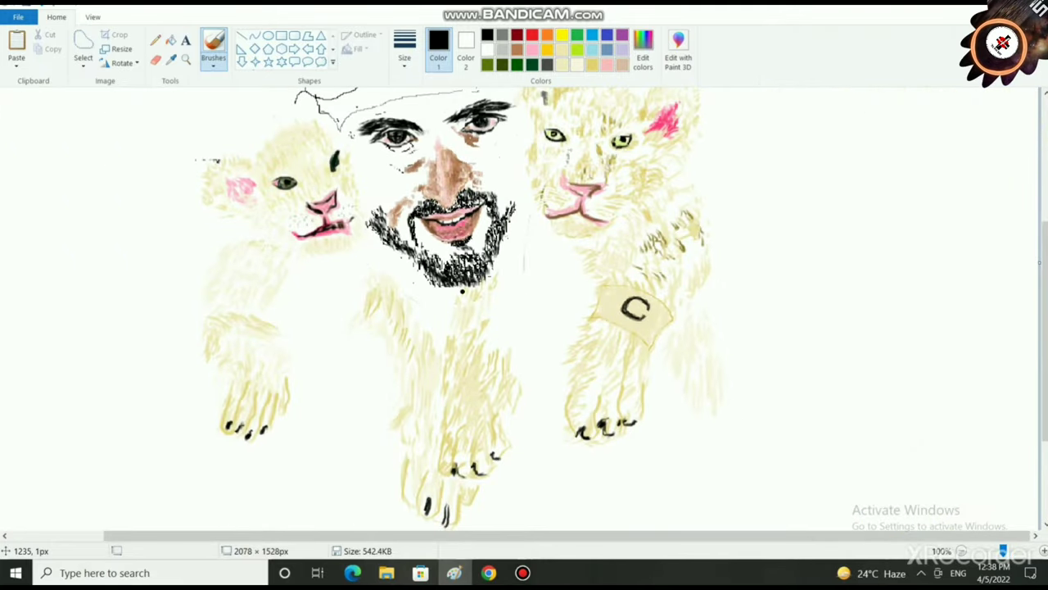
{"action": "scroll", "coordinate": [524, 311], "scroll_direction": "up", "scroll_amount": 3}
{"action": "scroll", "coordinate": [524, 311], "scroll_direction": "down", "scroll_amount": 2}
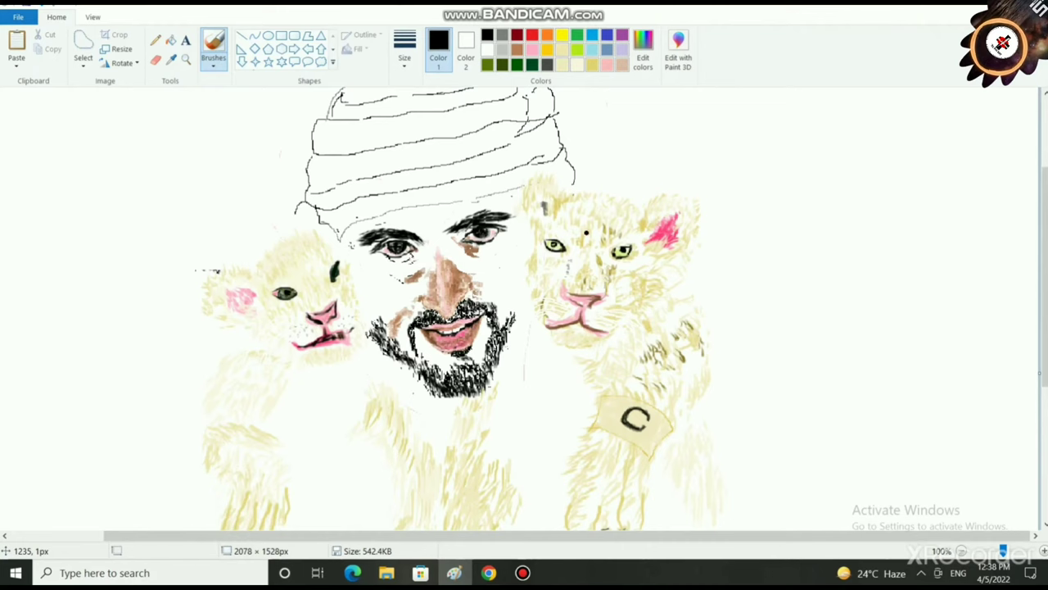
{"action": "scroll", "coordinate": [491, 295], "scroll_direction": "up", "scroll_amount": 2}
{"action": "scroll", "coordinate": [598, 316], "scroll_direction": "down", "scroll_amount": 5}
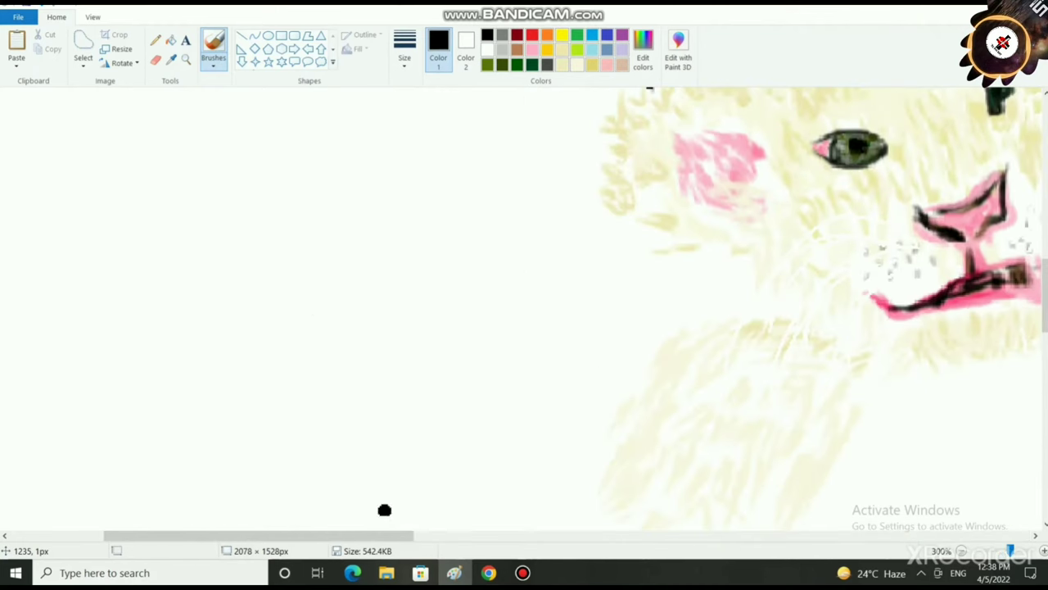
{"action": "left_click_drag", "start_coordinate": [382, 536], "coordinate": [640, 535]}
{"action": "scroll", "coordinate": [532, 413], "scroll_direction": "up", "scroll_amount": 3}
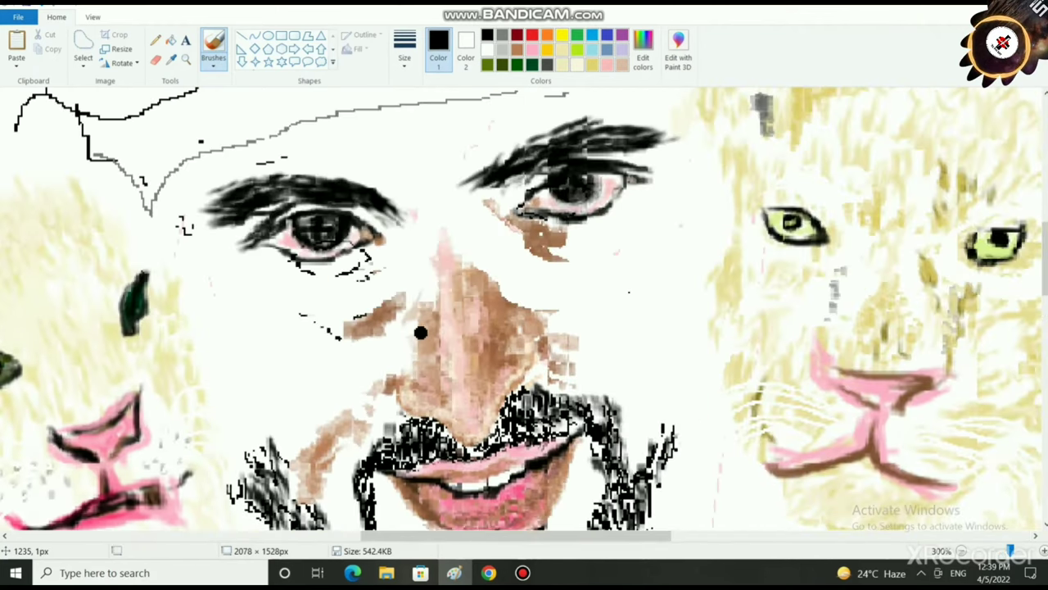
{"action": "left_click", "coordinate": [516, 49]}
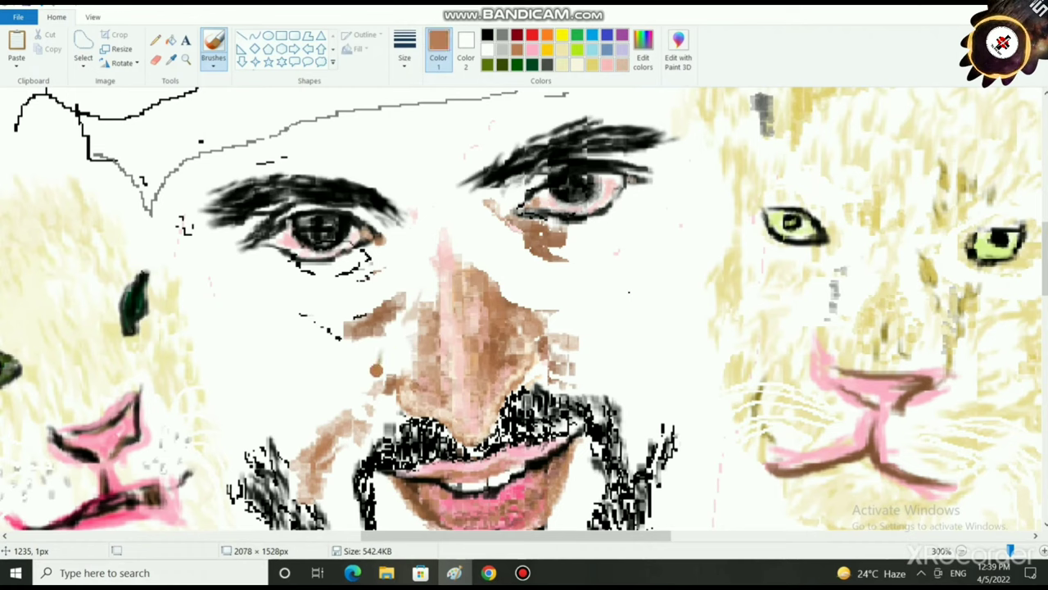
{"action": "left_click_drag", "start_coordinate": [376, 360], "coordinate": [373, 407]}
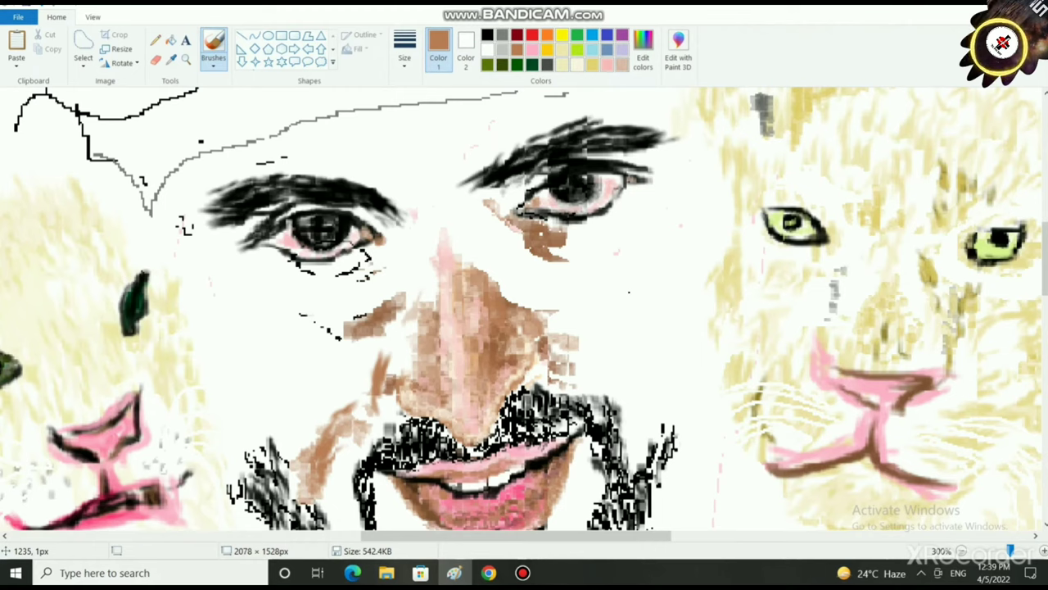
{"action": "left_click", "coordinate": [622, 65]}
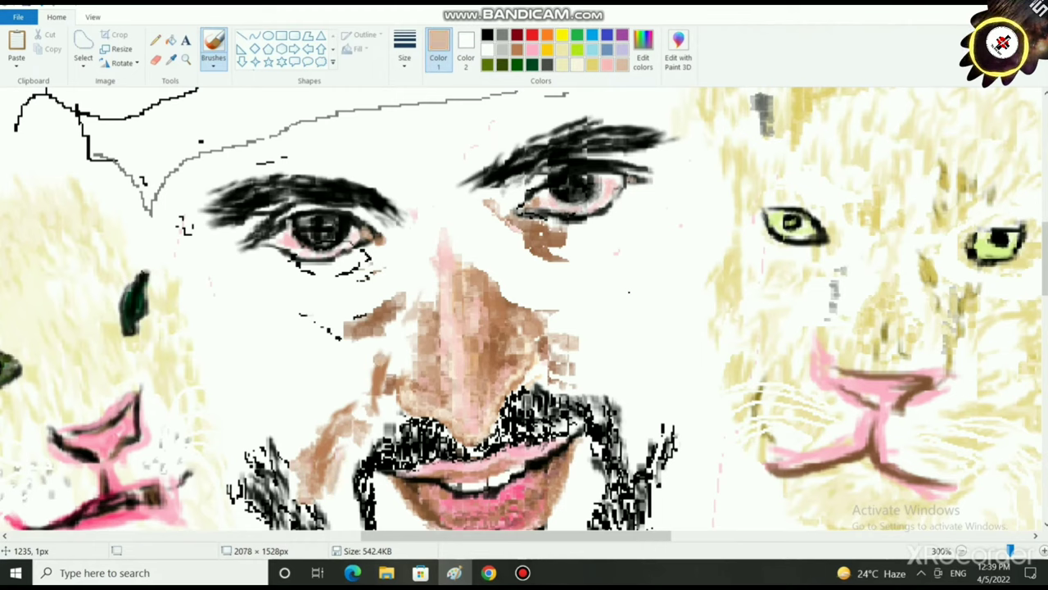
{"action": "left_click_drag", "start_coordinate": [368, 400], "coordinate": [371, 367]}
{"action": "scroll", "coordinate": [336, 443], "scroll_direction": "down", "scroll_amount": 2}
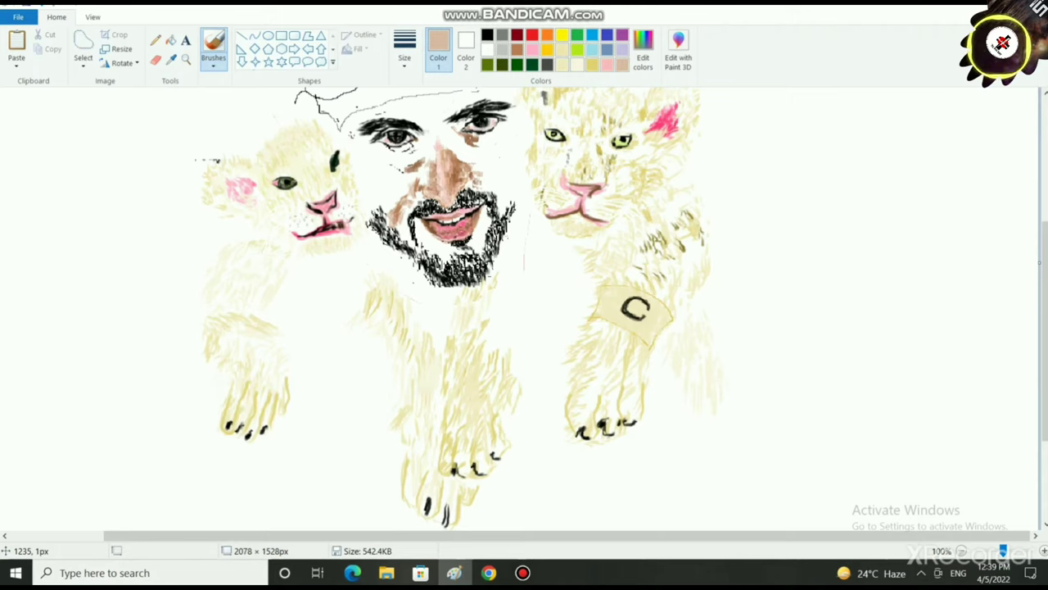
{"action": "scroll", "coordinate": [524, 312], "scroll_direction": "up", "scroll_amount": 5}
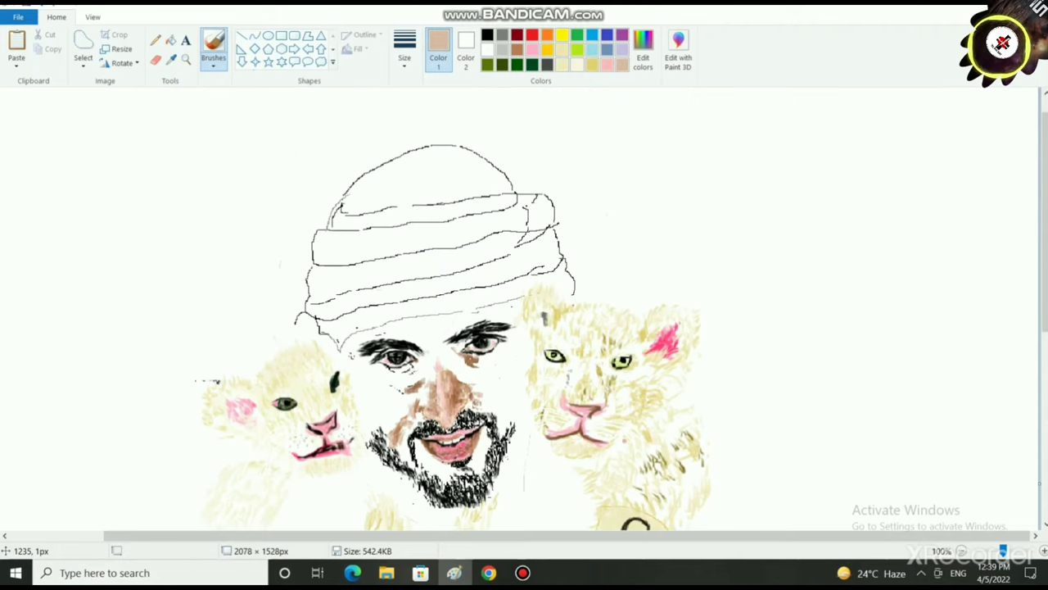
- Switch to the Pencil in black and darken the beard patch directly beneath the man's lower lip
{"action": "scroll", "coordinate": [541, 426], "scroll_direction": "up", "scroll_amount": 2}
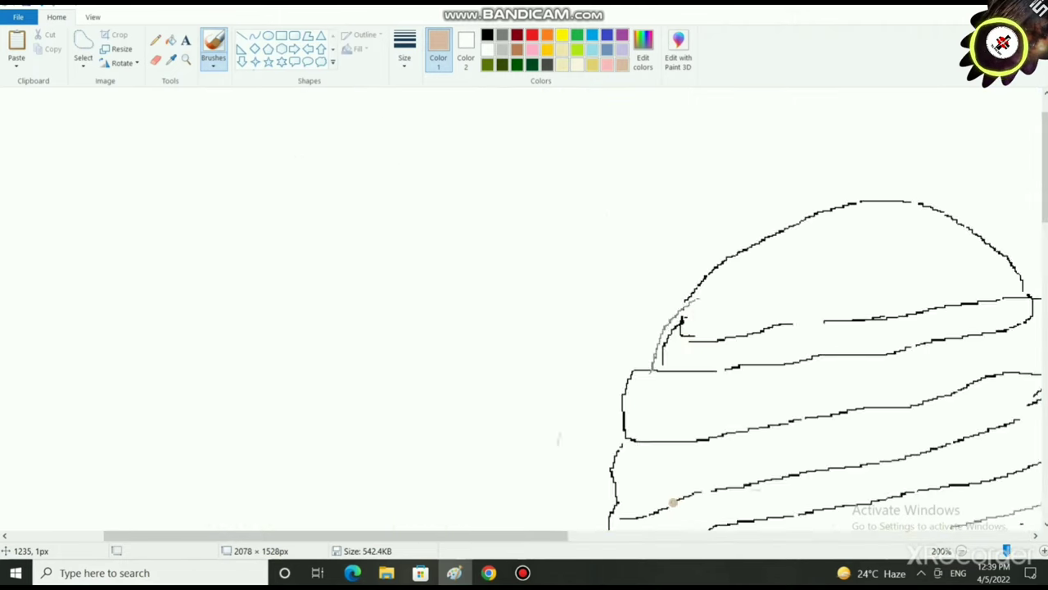
{"action": "scroll", "coordinate": [540, 426], "scroll_direction": "down", "scroll_amount": 6}
{"action": "left_click_drag", "start_coordinate": [237, 536], "coordinate": [546, 535]}
{"action": "scroll", "coordinate": [468, 414], "scroll_direction": "down", "scroll_amount": 2}
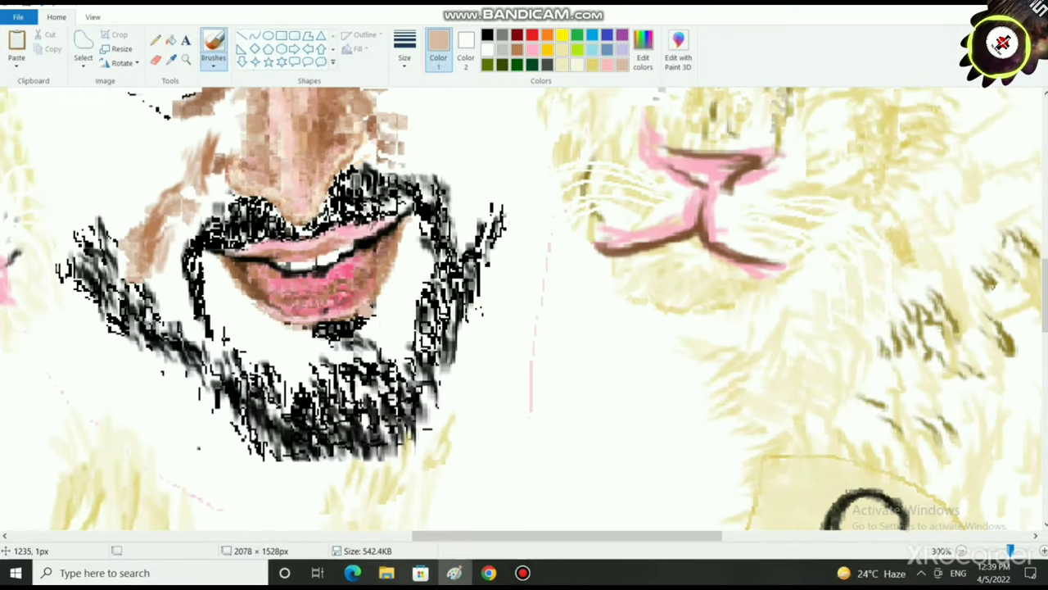
{"action": "left_click", "coordinate": [487, 34]}
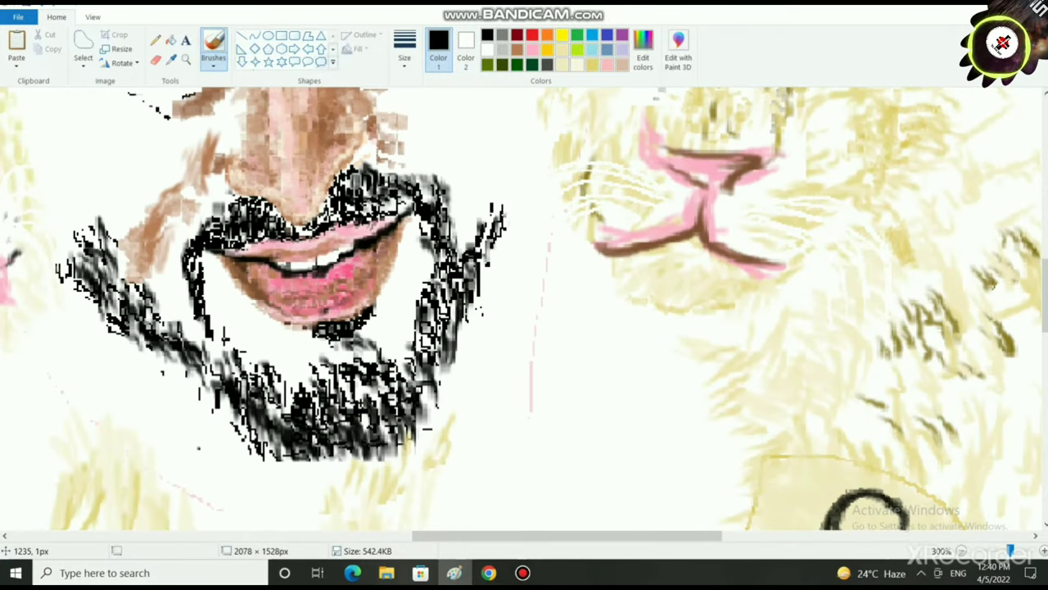
{"action": "left_click", "coordinate": [213, 62]}
{"action": "left_click", "coordinate": [156, 39]}
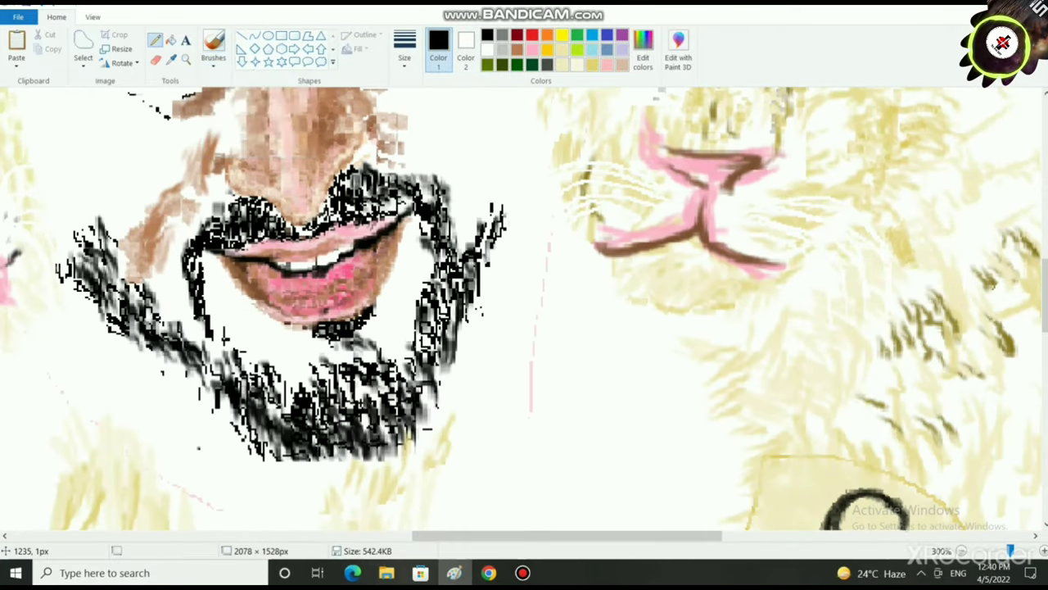
{"action": "left_click", "coordinate": [1043, 551]}
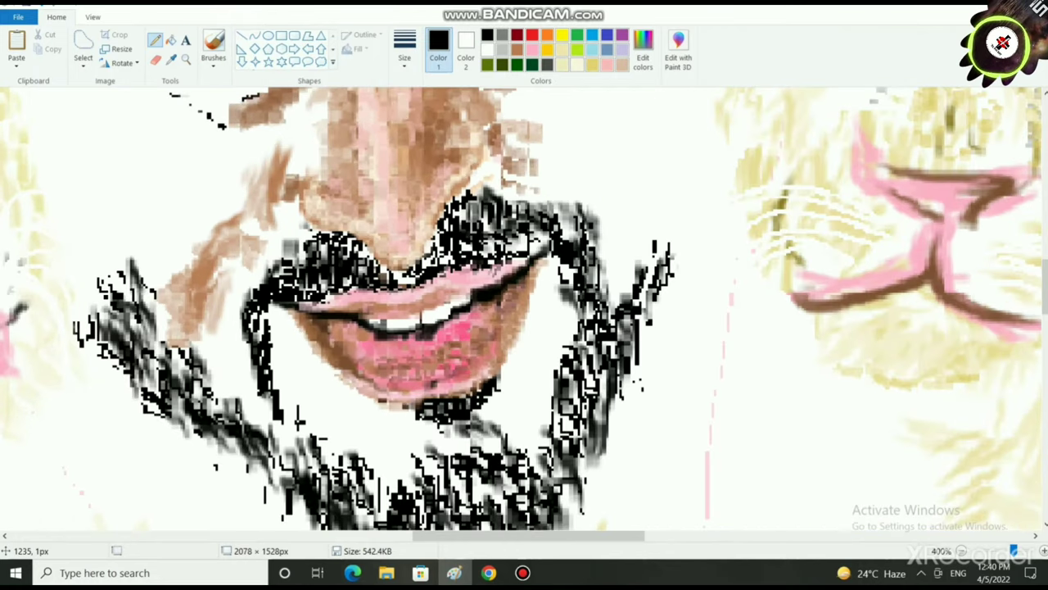
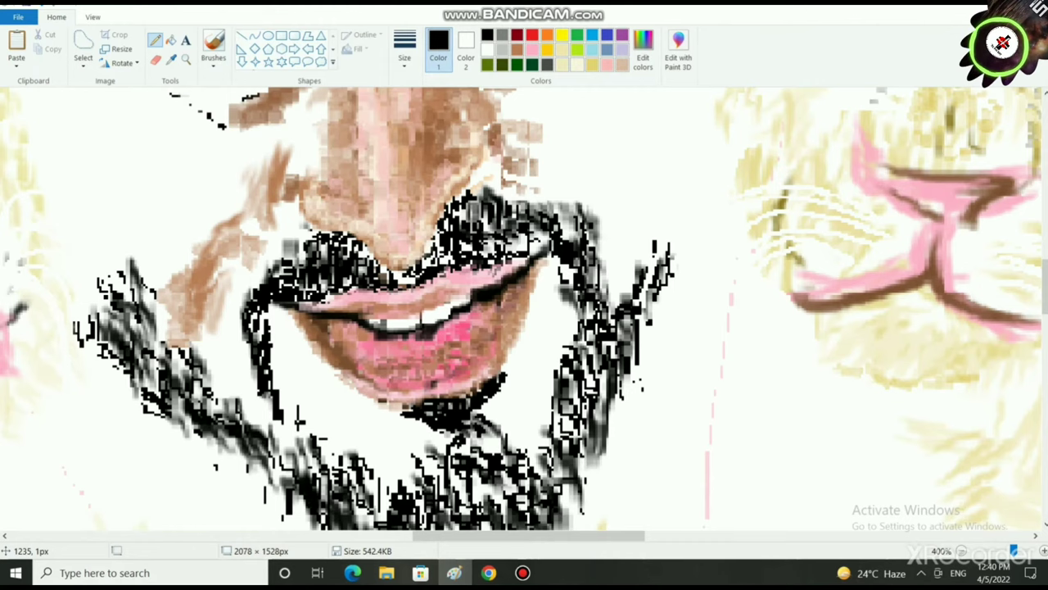
- Fill in the man's beard beside the mouth and up along the jaw on the larger cub's side with black strokes
{"action": "scroll", "coordinate": [373, 309], "scroll_direction": "down", "scroll_amount": 3}
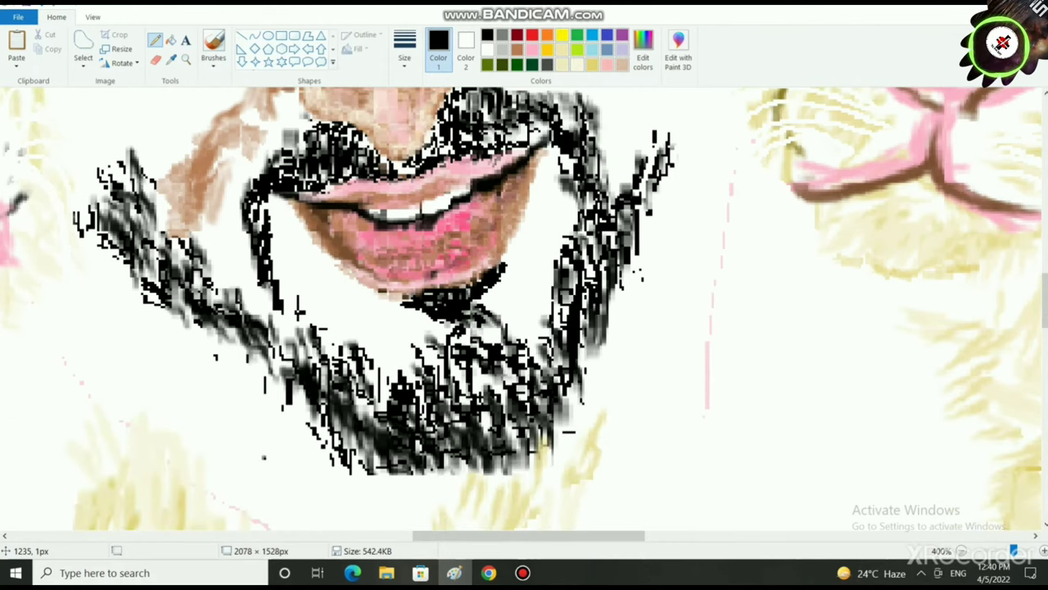
{"action": "left_click_drag", "start_coordinate": [608, 253], "coordinate": [598, 266]}
{"action": "left_click_drag", "start_coordinate": [599, 252], "coordinate": [582, 286]}
{"action": "left_click_drag", "start_coordinate": [577, 273], "coordinate": [561, 304]}
{"action": "left_click_drag", "start_coordinate": [563, 305], "coordinate": [554, 337]}
{"action": "left_click_drag", "start_coordinate": [568, 310], "coordinate": [563, 325]}
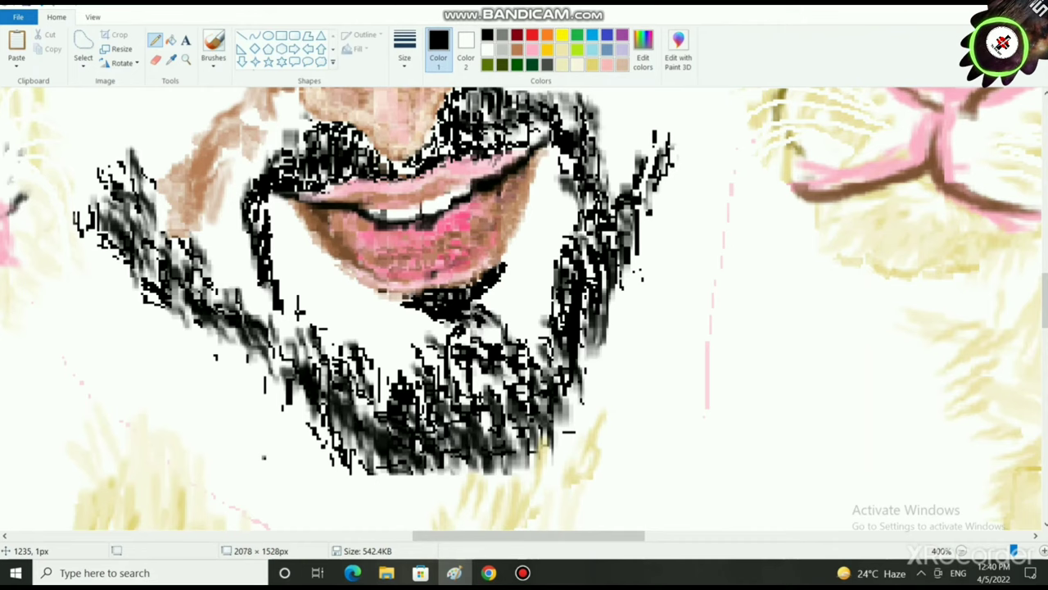
{"action": "scroll", "coordinate": [644, 196], "scroll_direction": "up", "scroll_amount": 3}
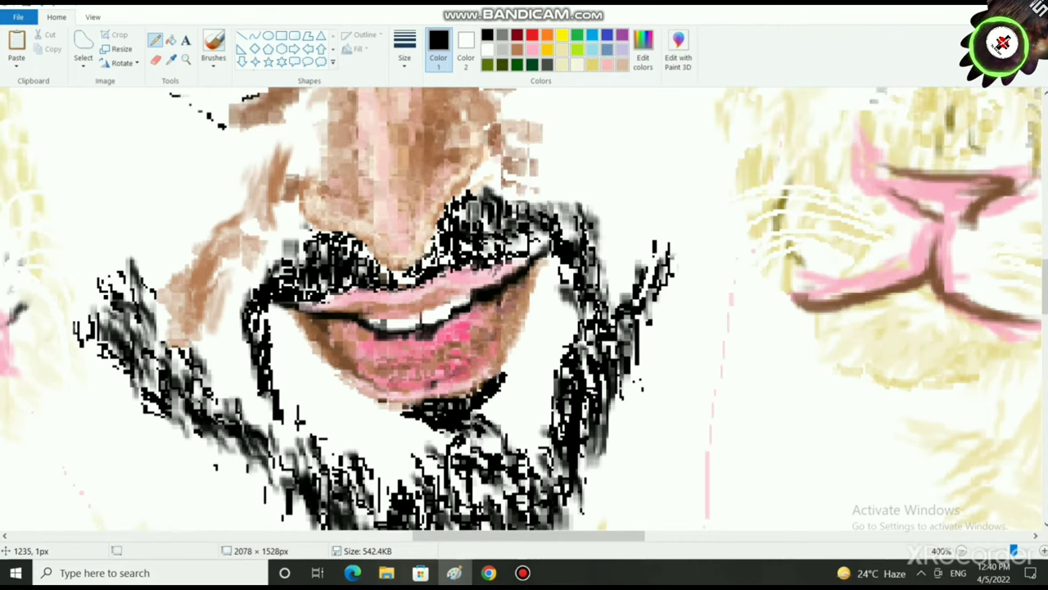
{"action": "mouse_move", "coordinate": [669, 249]}
{"action": "left_mouse_down"}
{"action": "mouse_move", "coordinate": [657, 272]}
{"action": "mouse_move", "coordinate": [662, 254]}
{"action": "left_mouse_up"}
{"action": "left_click_drag", "start_coordinate": [657, 252], "coordinate": [644, 287]}
- Fill gaps in the upper end of the beard on the smaller cub's side with short black strokes
{"action": "scroll", "coordinate": [645, 287], "scroll_direction": "down", "scroll_amount": 3}
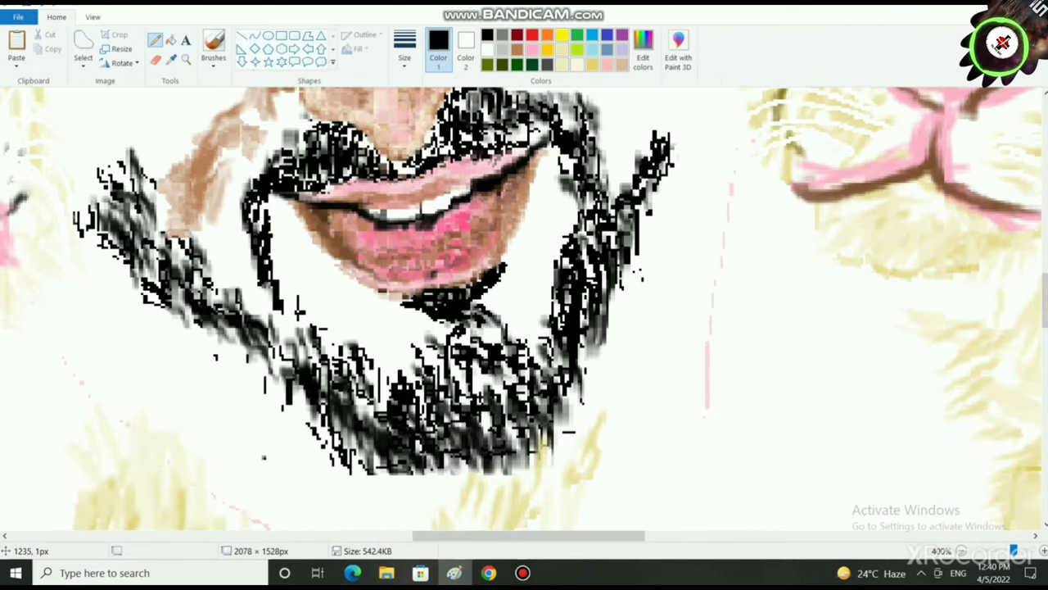
{"action": "mouse_move", "coordinate": [112, 248]}
{"action": "left_mouse_down"}
{"action": "mouse_move", "coordinate": [117, 260]}
{"action": "mouse_move", "coordinate": [120, 242]}
{"action": "left_mouse_up"}
{"action": "left_click_drag", "start_coordinate": [118, 240], "coordinate": [124, 248]}
{"action": "mouse_move", "coordinate": [112, 203]}
{"action": "left_mouse_down"}
{"action": "mouse_move", "coordinate": [125, 244]}
{"action": "mouse_move", "coordinate": [135, 227]}
{"action": "left_mouse_up"}
{"action": "left_click_drag", "start_coordinate": [120, 184], "coordinate": [125, 209]}
{"action": "left_click_drag", "start_coordinate": [133, 195], "coordinate": [149, 239]}
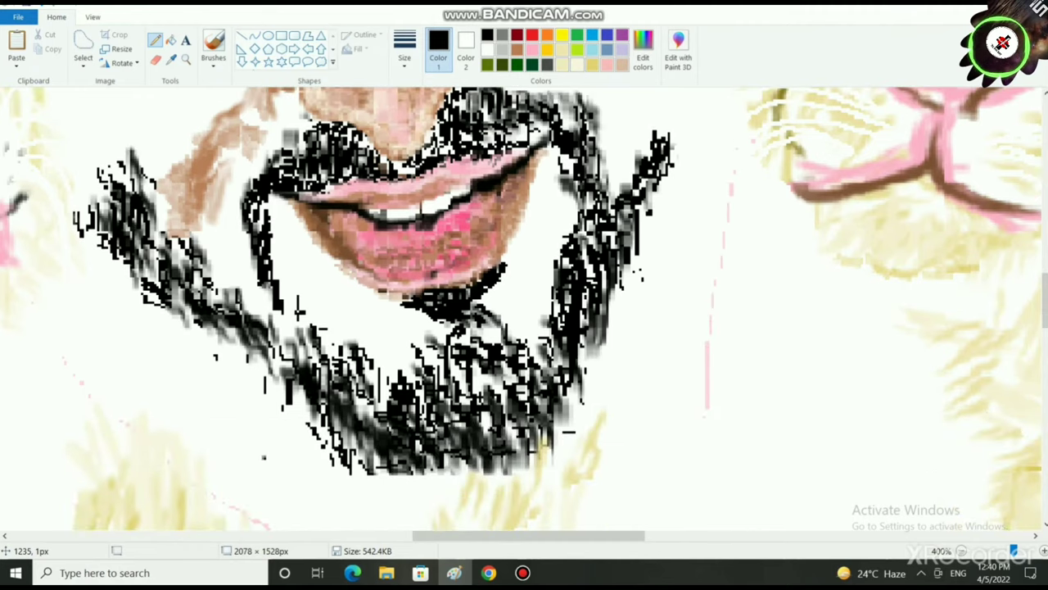
{"action": "left_click_drag", "start_coordinate": [117, 170], "coordinate": [130, 189]}
{"action": "left_click_drag", "start_coordinate": [150, 245], "coordinate": [157, 271]}
{"action": "left_click_drag", "start_coordinate": [168, 266], "coordinate": [171, 291]}
{"action": "mouse_move", "coordinate": [118, 254]}
{"action": "left_mouse_down"}
{"action": "mouse_move", "coordinate": [128, 272]}
{"action": "mouse_move", "coordinate": [151, 271]}
{"action": "left_mouse_up"}
{"action": "left_click_drag", "start_coordinate": [177, 268], "coordinate": [188, 293]}
- Darken the beard along the lower jaw from the smaller cub's side down to the chin in black
{"action": "left_click_drag", "start_coordinate": [191, 284], "coordinate": [217, 317]}
{"action": "mouse_move", "coordinate": [211, 304]}
{"action": "left_mouse_down"}
{"action": "mouse_move", "coordinate": [231, 328]}
{"action": "mouse_move", "coordinate": [290, 345]}
{"action": "left_mouse_up"}
{"action": "mouse_move", "coordinate": [253, 328]}
{"action": "left_mouse_down"}
{"action": "mouse_move", "coordinate": [258, 347]}
{"action": "mouse_move", "coordinate": [296, 350]}
{"action": "left_mouse_up"}
{"action": "mouse_move", "coordinate": [260, 332]}
{"action": "left_mouse_down"}
{"action": "mouse_move", "coordinate": [272, 362]}
{"action": "mouse_move", "coordinate": [266, 353]}
{"action": "left_mouse_up"}
{"action": "left_click_drag", "start_coordinate": [238, 328], "coordinate": [238, 353]}
{"action": "left_click_drag", "start_coordinate": [247, 339], "coordinate": [284, 387]}
{"action": "left_click_drag", "start_coordinate": [292, 374], "coordinate": [309, 414]}
{"action": "left_click_drag", "start_coordinate": [319, 389], "coordinate": [352, 448]}
{"action": "left_click_drag", "start_coordinate": [361, 431], "coordinate": [371, 450]}
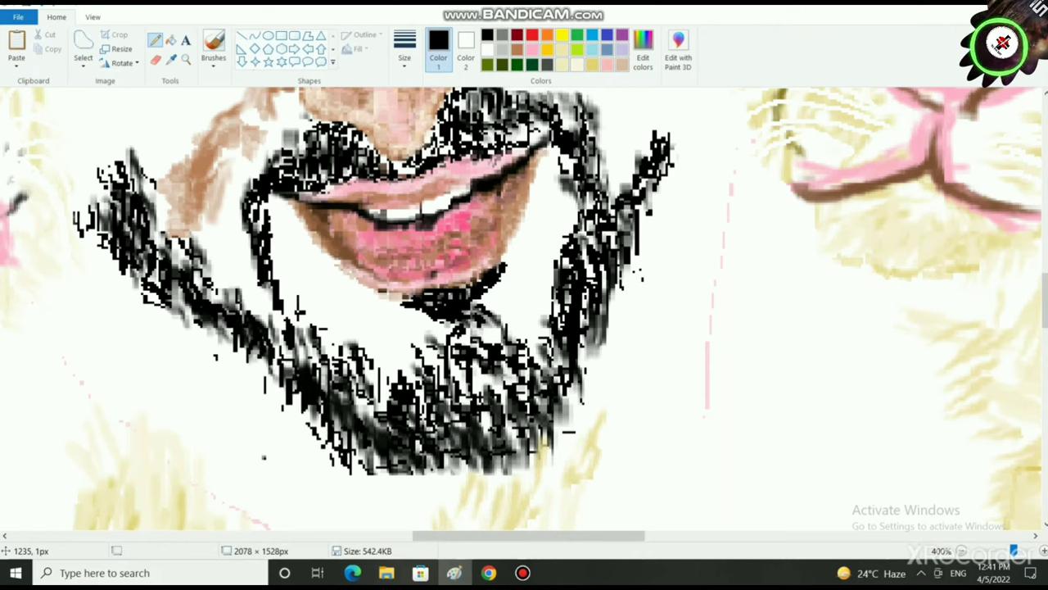
- Add short black strokes to the chin beard beneath the mouth to thicken its sparse areas
{"action": "left_click_drag", "start_coordinate": [356, 401], "coordinate": [371, 441]}
{"action": "left_click_drag", "start_coordinate": [369, 384], "coordinate": [380, 408]}
{"action": "left_click_drag", "start_coordinate": [404, 370], "coordinate": [411, 389]}
{"action": "left_click_drag", "start_coordinate": [398, 384], "coordinate": [401, 389]}
{"action": "left_click_drag", "start_coordinate": [352, 364], "coordinate": [355, 369]}
{"action": "left_click_drag", "start_coordinate": [359, 351], "coordinate": [362, 356]}
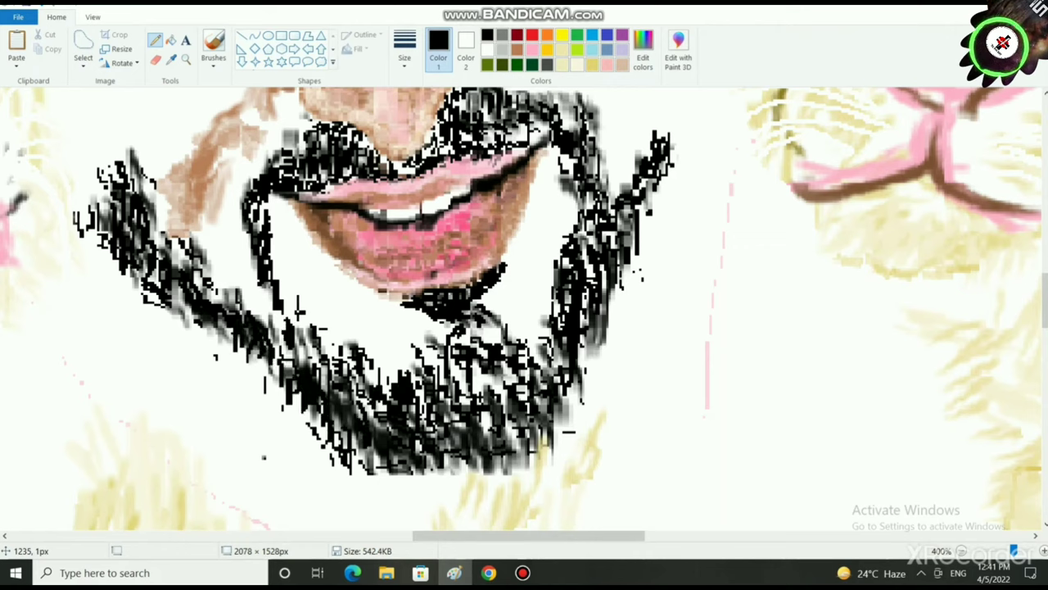
- Inspect the beard and the larger cub's face up close, and view the whole portrait in full screen
{"action": "scroll", "coordinate": [521, 308], "scroll_direction": "down", "scroll_amount": 3}
{"action": "scroll", "coordinate": [521, 308], "scroll_direction": "up", "scroll_amount": 3}
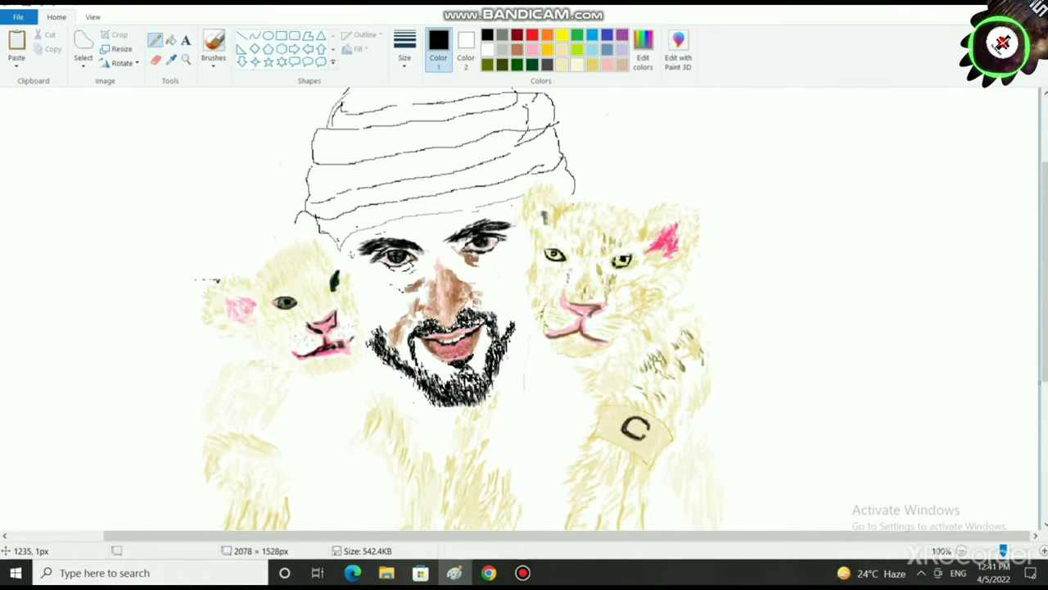
{"action": "scroll", "coordinate": [524, 308], "scroll_direction": "up", "scroll_amount": 2}
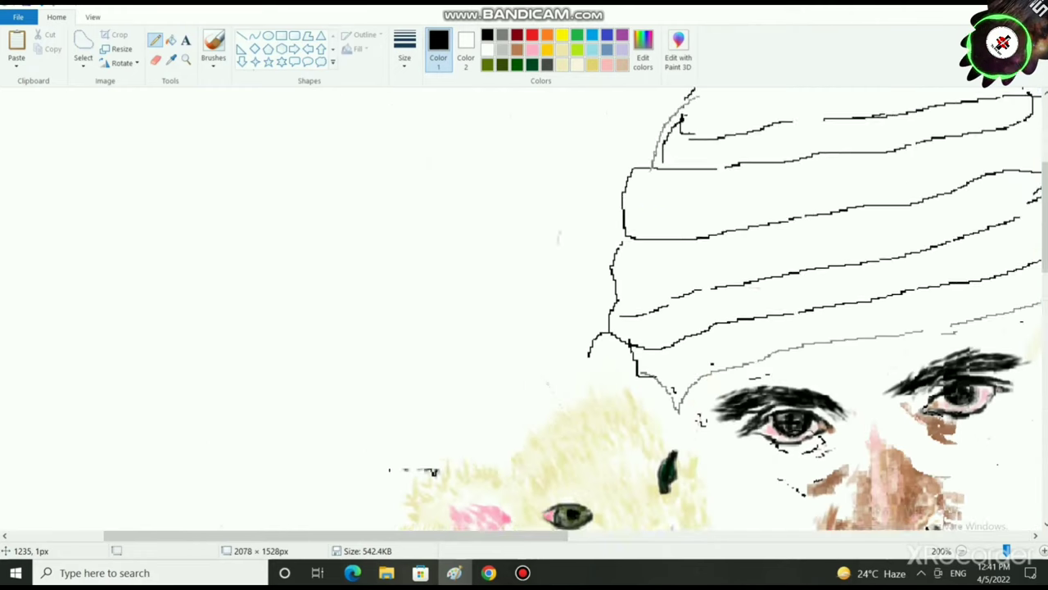
{"action": "scroll", "coordinate": [524, 308], "scroll_direction": "right", "scroll_amount": 10}
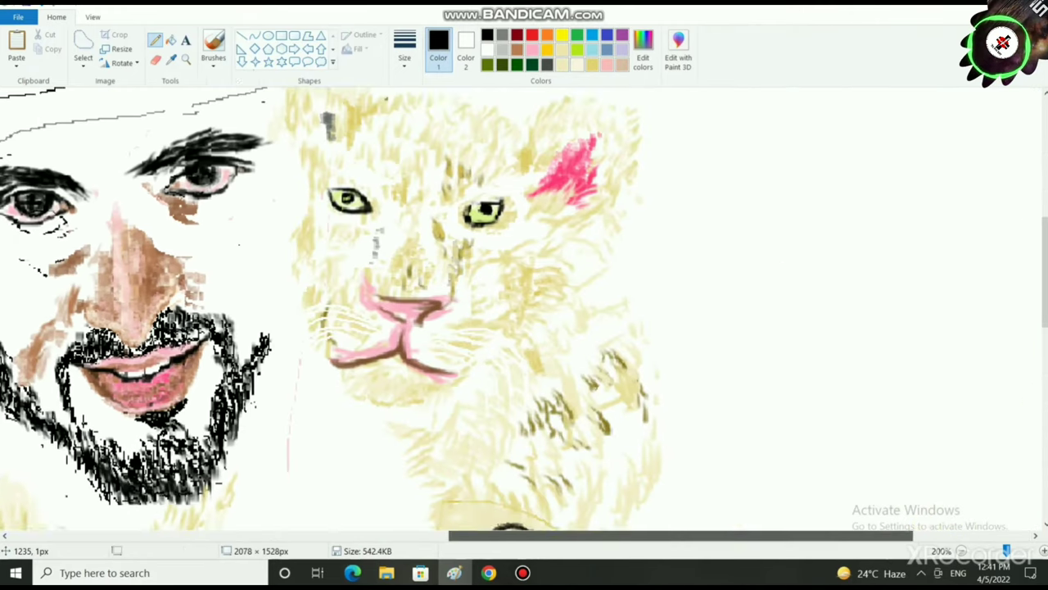
{"action": "scroll", "coordinate": [524, 308], "scroll_direction": "up", "scroll_amount": 1}
{"action": "scroll", "coordinate": [524, 307], "scroll_direction": "down", "scroll_amount": 2}
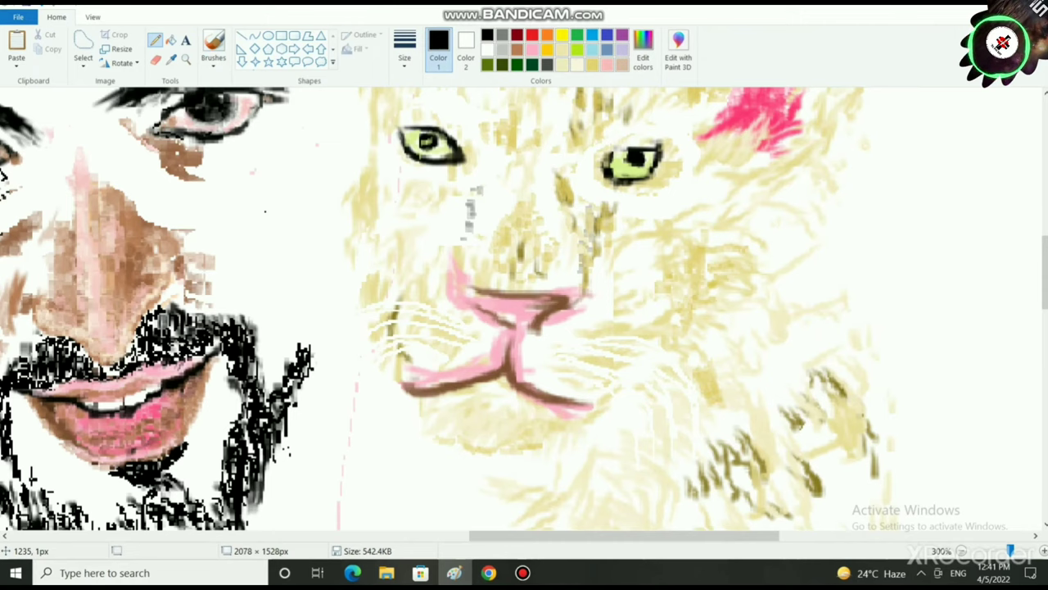
{"action": "scroll", "coordinate": [524, 308], "scroll_direction": "down", "scroll_amount": 2}
{"action": "scroll", "coordinate": [524, 308], "scroll_direction": "up", "scroll_amount": 2}
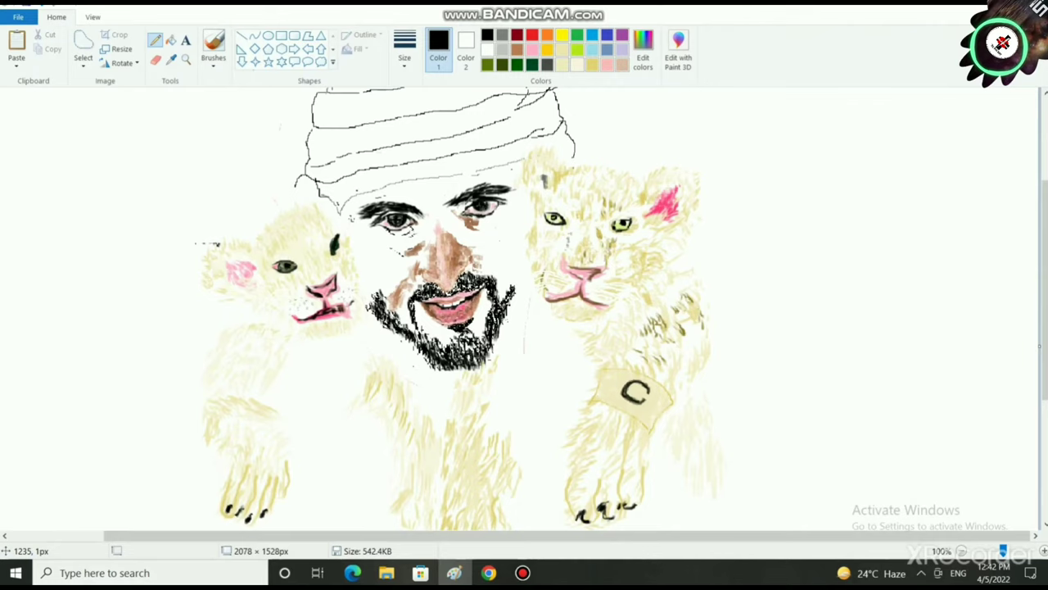
{"action": "left_click", "coordinate": [92, 16]}
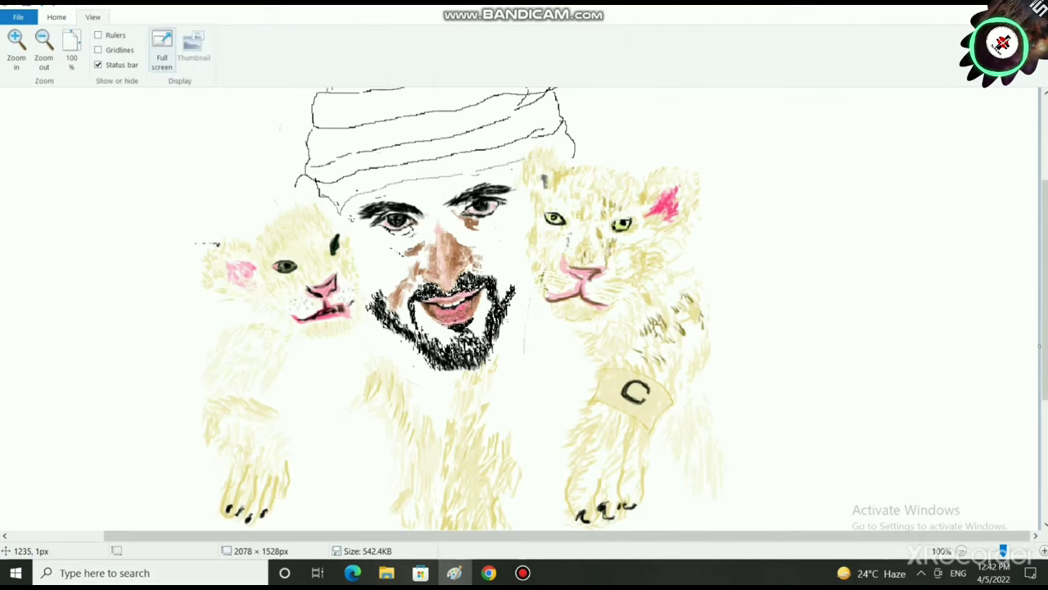
{"action": "left_click", "coordinate": [162, 45]}
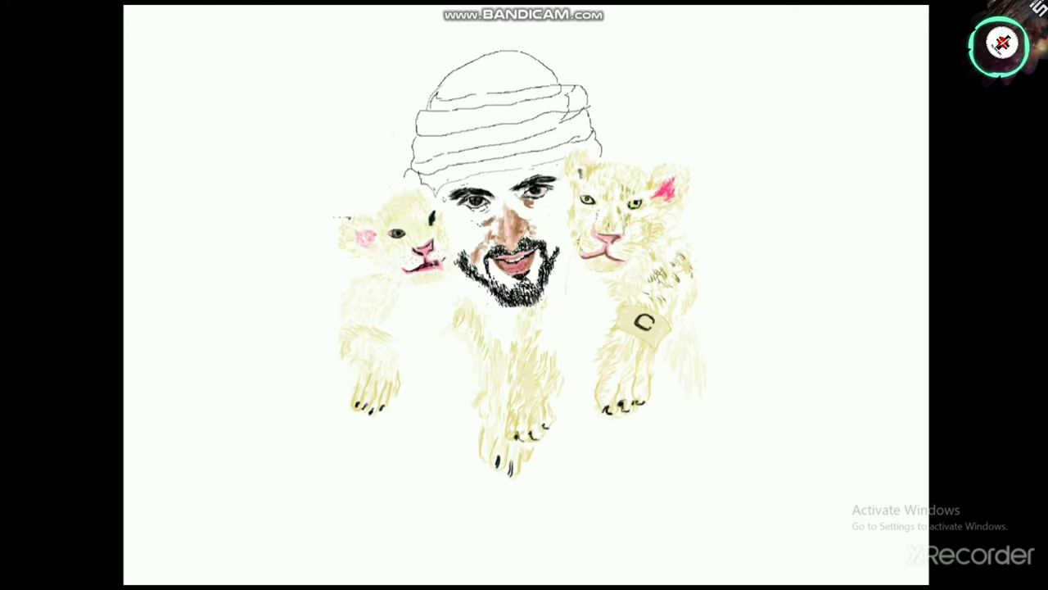
{"action": "key", "text": "Escape"}
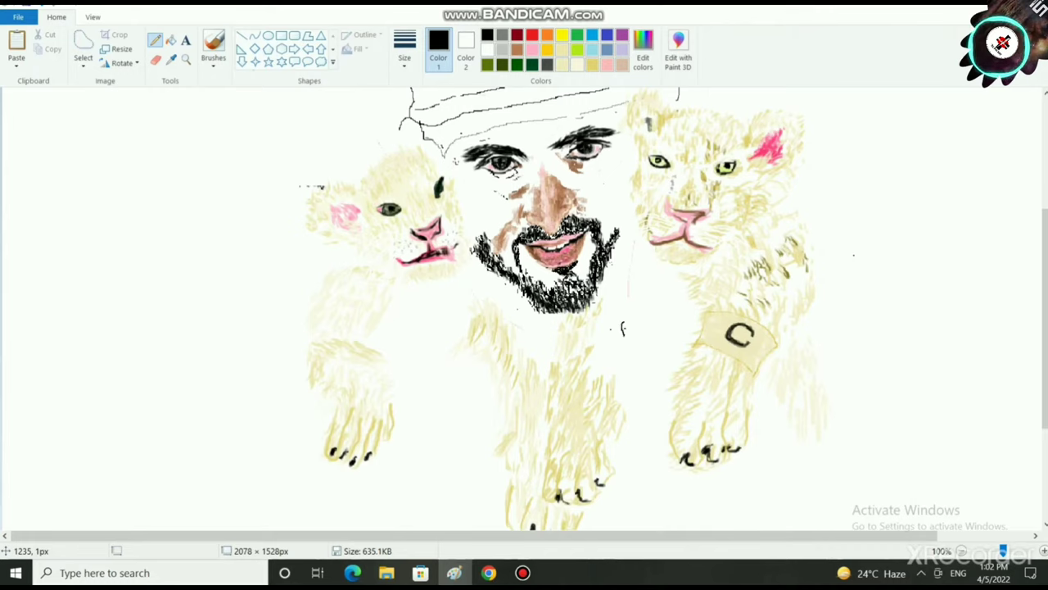
- Outline the man's hand between his beard and the larger cub's front leg, starting in black and continuing in brown
{"action": "mouse_move", "coordinate": [623, 336]}
{"action": "left_mouse_down"}
{"action": "mouse_move", "coordinate": [636, 390]}
{"action": "mouse_move", "coordinate": [672, 411]}
{"action": "left_mouse_up"}
{"action": "left_click", "coordinate": [516, 50]}
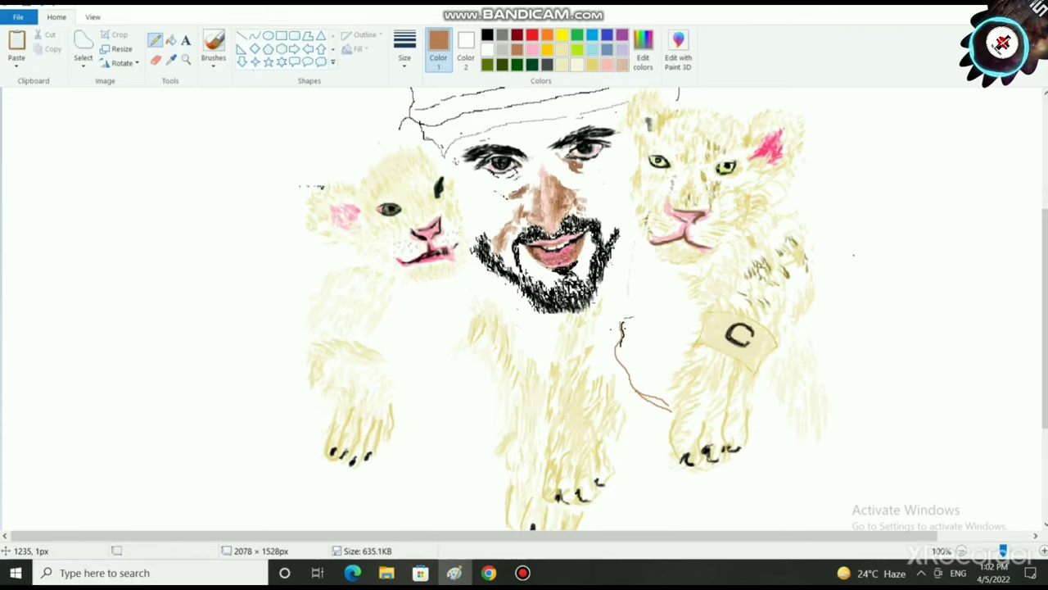
{"action": "mouse_move", "coordinate": [635, 303]}
{"action": "left_mouse_down"}
{"action": "mouse_move", "coordinate": [635, 316]}
{"action": "mouse_move", "coordinate": [643, 288]}
{"action": "left_mouse_up"}
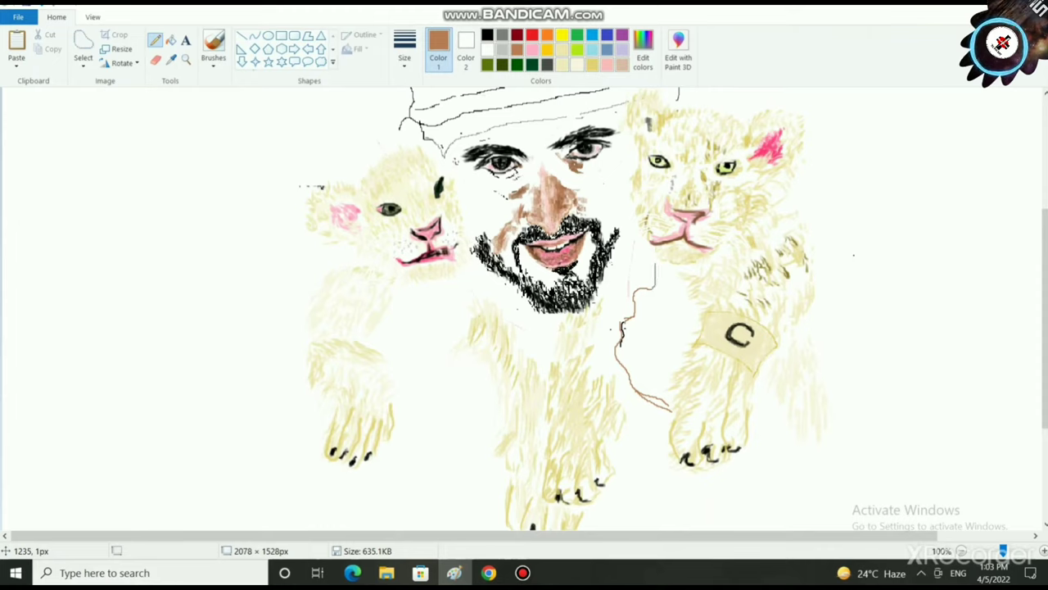
{"action": "left_click_drag", "start_coordinate": [654, 263], "coordinate": [651, 279]}
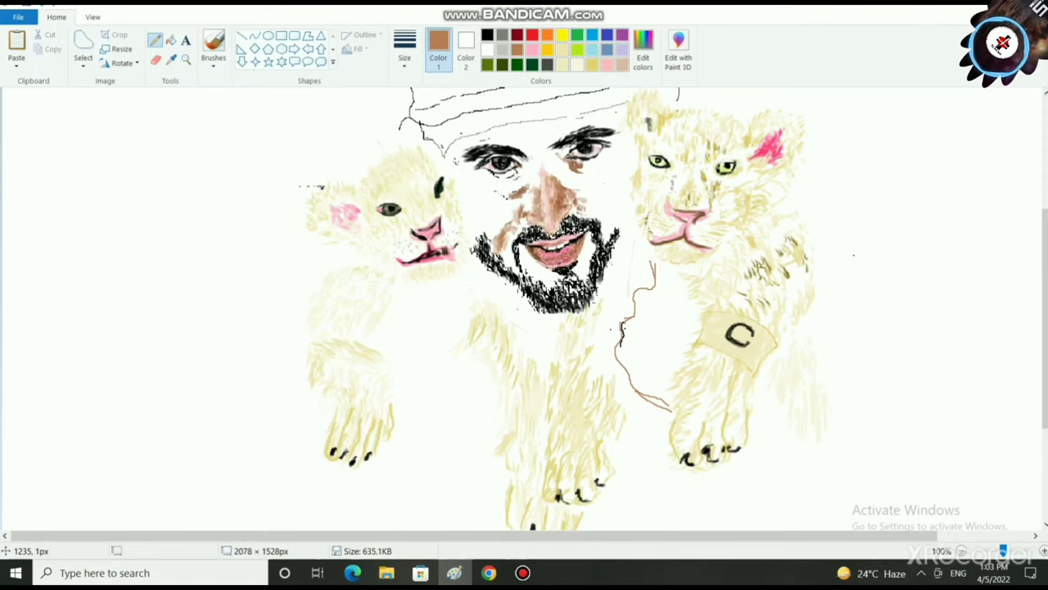
- Outline the forearm and sleeve opening beside and below the larger cub's front leg with brown lines
{"action": "scroll", "coordinate": [524, 311], "scroll_direction": "down", "scroll_amount": 3}
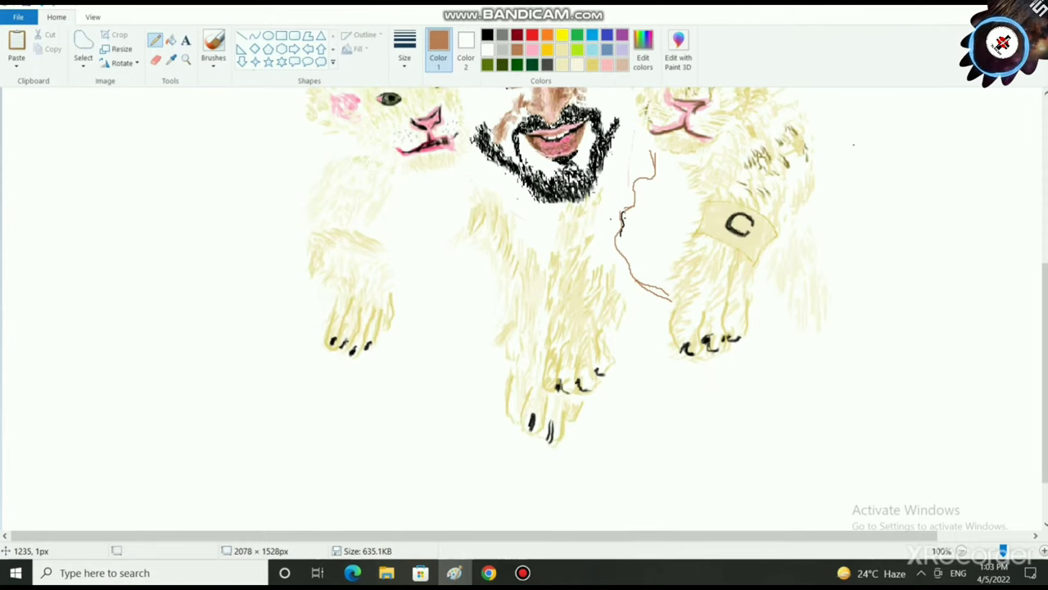
{"action": "left_click_drag", "start_coordinate": [744, 335], "coordinate": [758, 344]}
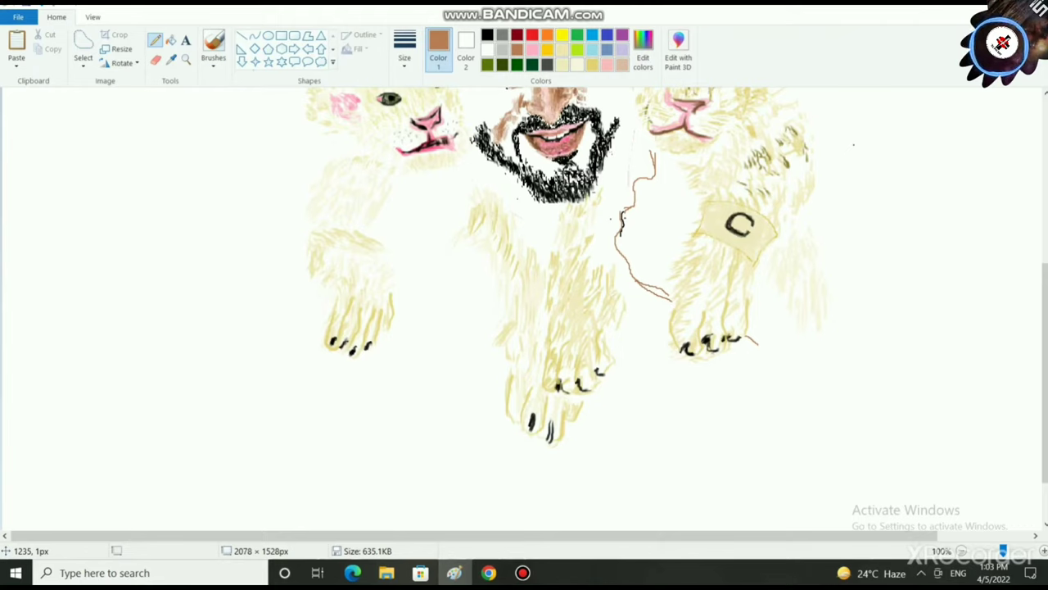
{"action": "mouse_move", "coordinate": [776, 231]}
{"action": "left_mouse_down"}
{"action": "mouse_move", "coordinate": [845, 312]}
{"action": "mouse_move", "coordinate": [828, 363]}
{"action": "left_mouse_up"}
{"action": "mouse_move", "coordinate": [843, 318]}
{"action": "left_mouse_down"}
{"action": "mouse_move", "coordinate": [839, 378]}
{"action": "mouse_move", "coordinate": [796, 348]}
{"action": "mouse_move", "coordinate": [712, 377]}
{"action": "mouse_move", "coordinate": [707, 391]}
{"action": "left_mouse_up"}
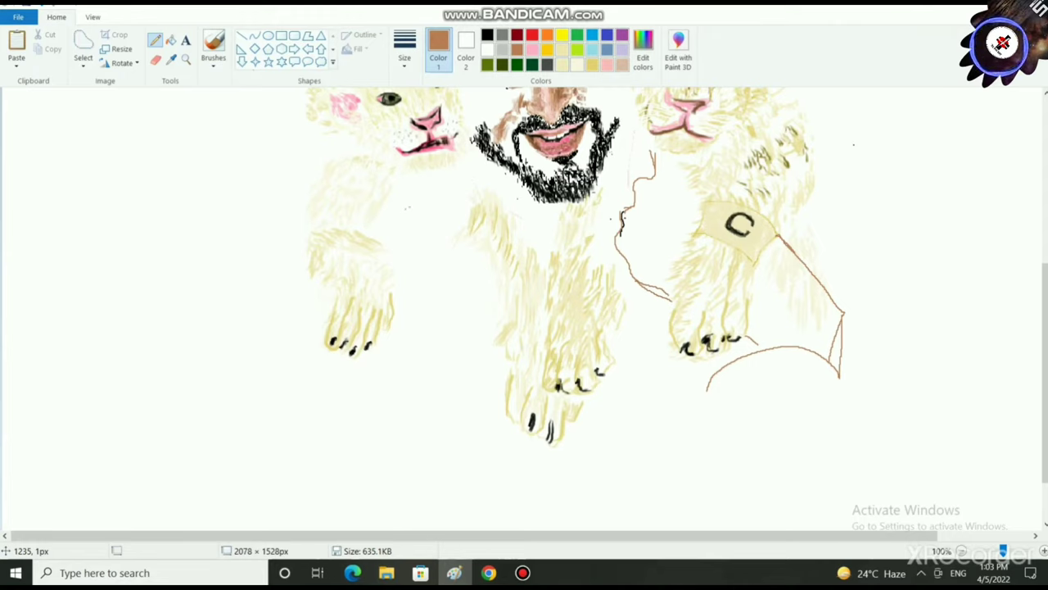
- Draw the fingers and lower edge of the man's other hand beneath the smaller cub's chin in brown
{"action": "left_click_drag", "start_coordinate": [409, 207], "coordinate": [453, 166]}
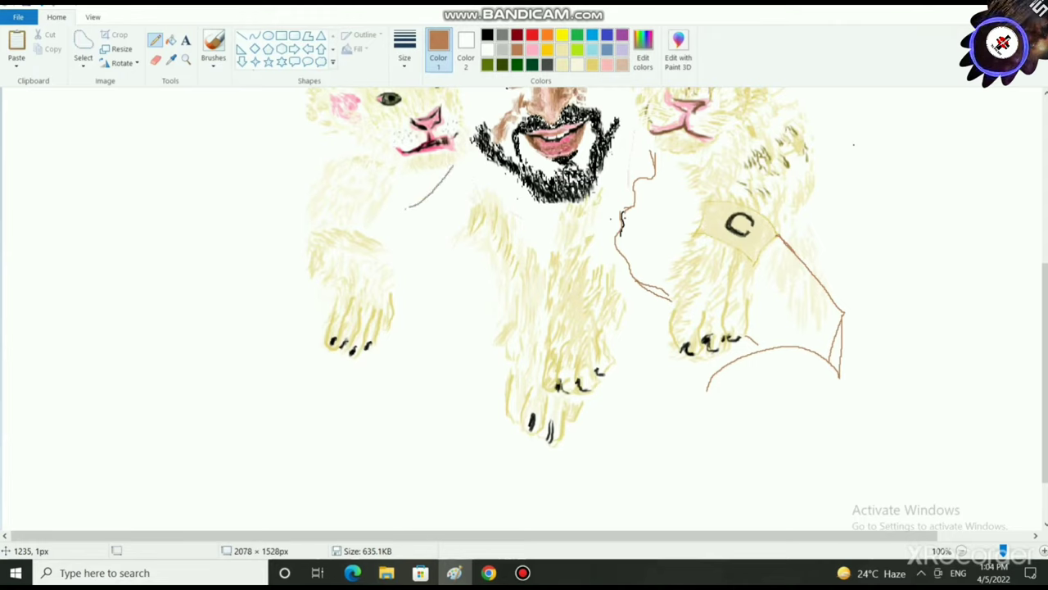
{"action": "left_click_drag", "start_coordinate": [417, 221], "coordinate": [462, 177]}
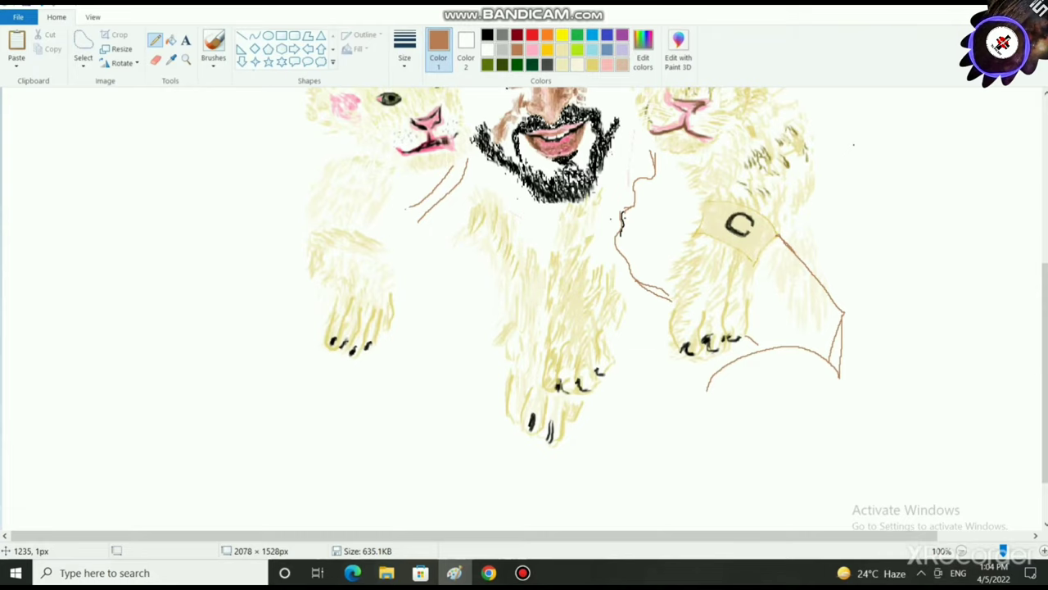
{"action": "left_click_drag", "start_coordinate": [432, 241], "coordinate": [478, 169]}
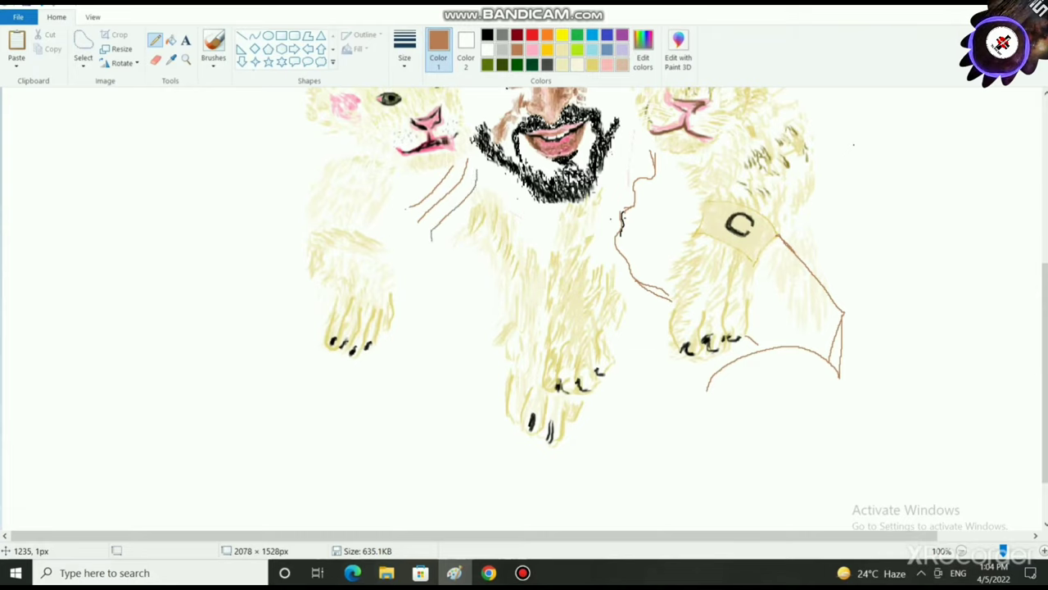
{"action": "mouse_move", "coordinate": [431, 240]}
{"action": "left_mouse_down"}
{"action": "mouse_move", "coordinate": [468, 228]}
{"action": "mouse_move", "coordinate": [463, 251]}
{"action": "mouse_move", "coordinate": [450, 254]}
{"action": "mouse_move", "coordinate": [464, 257]}
{"action": "mouse_move", "coordinate": [457, 276]}
{"action": "mouse_move", "coordinate": [390, 322]}
{"action": "left_mouse_up"}
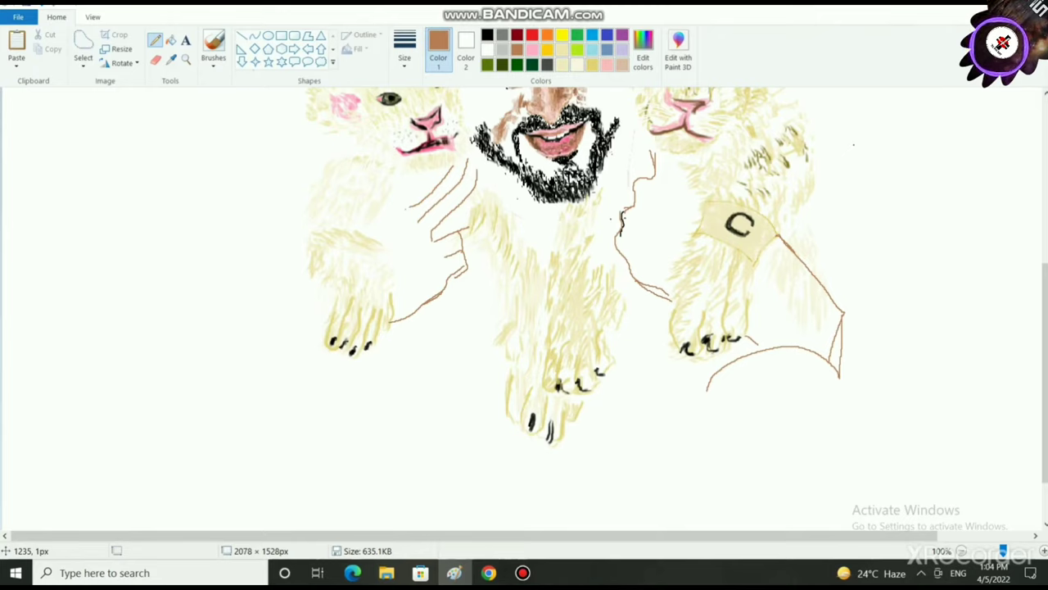
- Draw the two brown edges of the forearm extending outward on either side of the smaller cub's paw
{"action": "left_click_drag", "start_coordinate": [323, 281], "coordinate": [262, 348]}
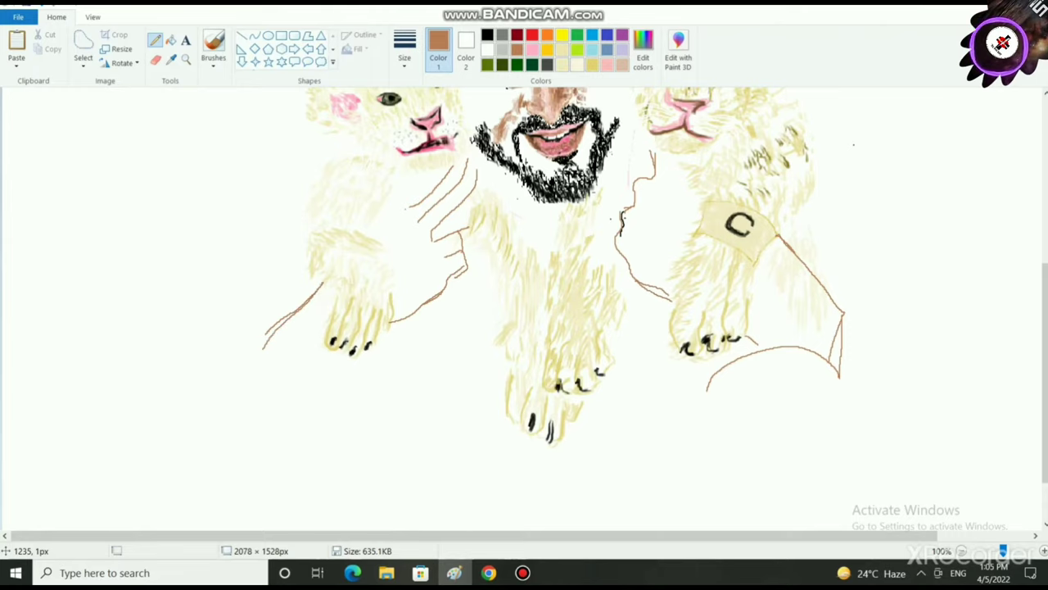
{"action": "left_click_drag", "start_coordinate": [391, 331], "coordinate": [316, 391]}
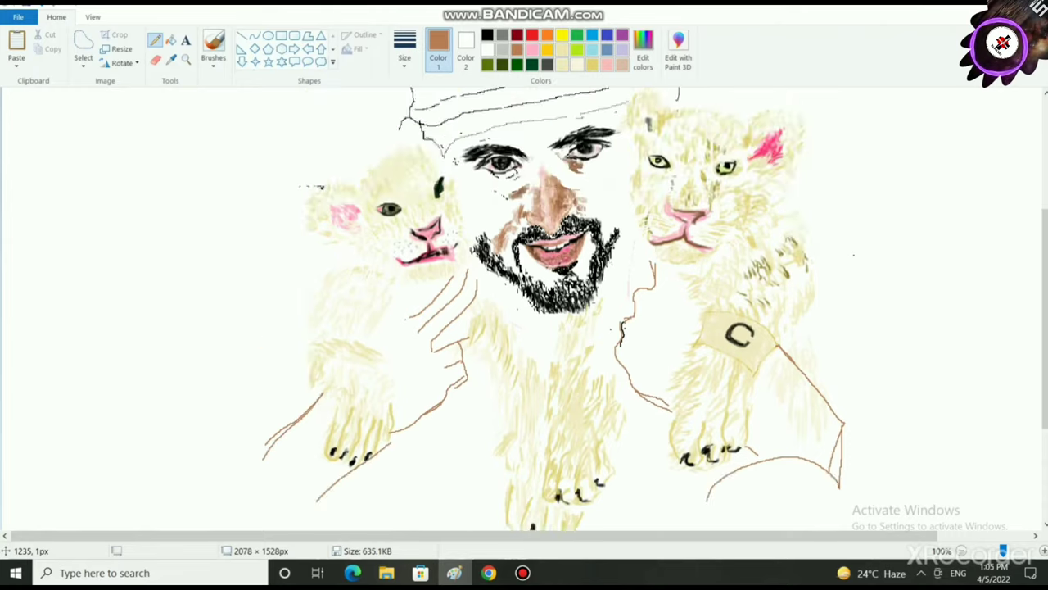
{"action": "scroll", "coordinate": [317, 392], "scroll_direction": "up", "scroll_amount": 3}
{"action": "scroll", "coordinate": [524, 308], "scroll_direction": "up", "scroll_amount": 1}
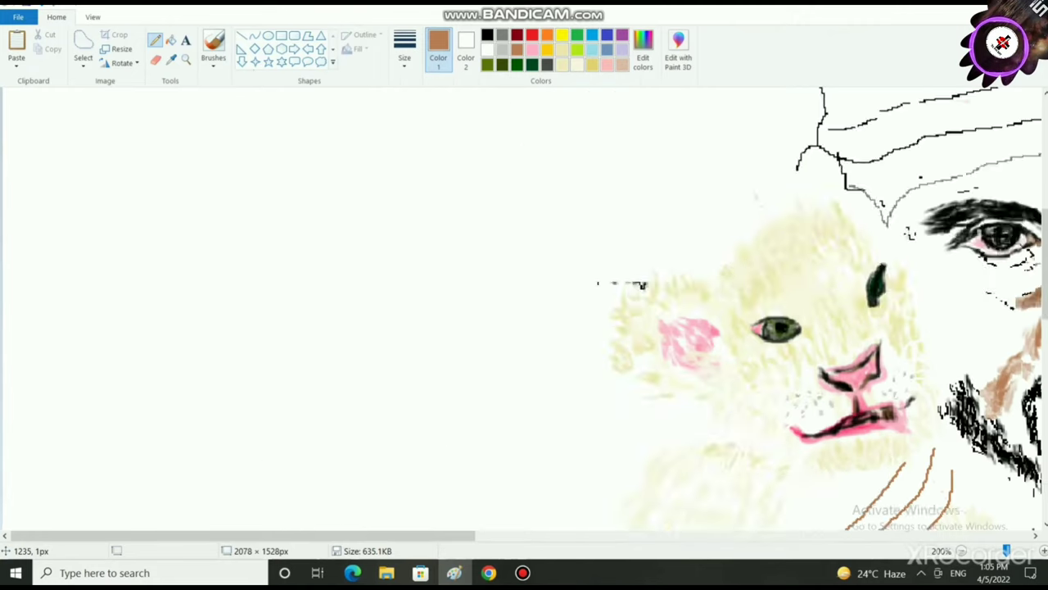
{"action": "scroll", "coordinate": [524, 308], "scroll_direction": "down", "scroll_amount": 4}
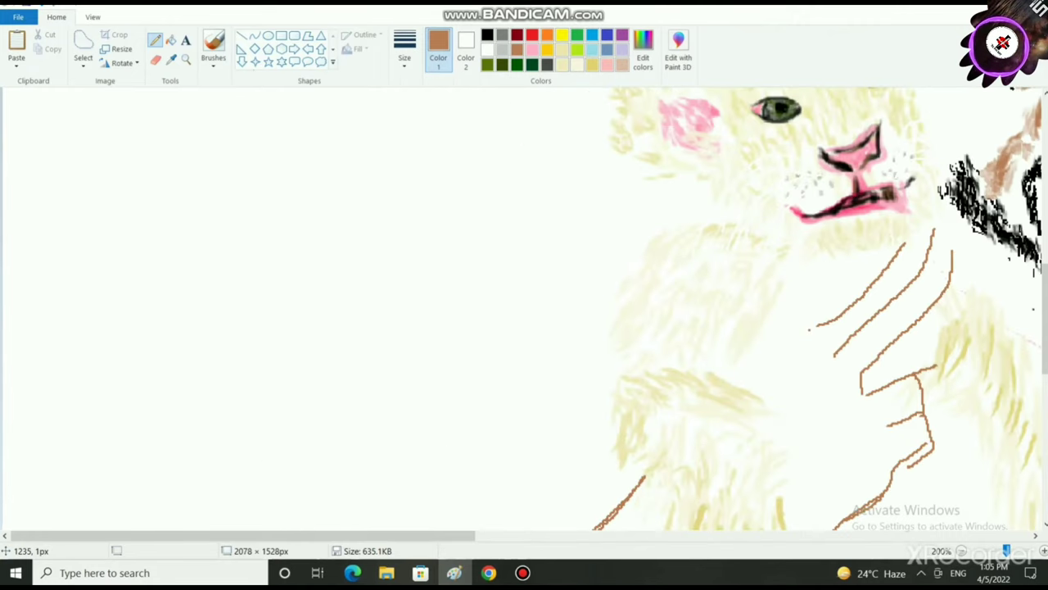
- Shade the two upper fingers beneath the smaller cub's chin in brown using the natural pencil brush at its largest size
{"action": "left_click", "coordinate": [213, 61]}
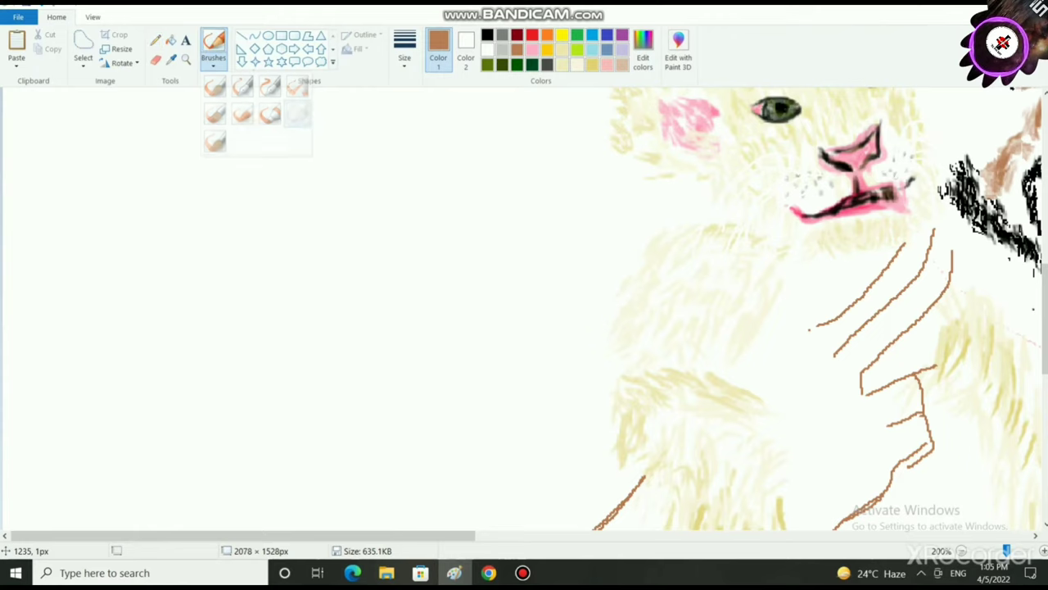
{"action": "left_click", "coordinate": [297, 113]}
{"action": "left_click", "coordinate": [405, 51]}
{"action": "left_click", "coordinate": [436, 170]}
{"action": "scroll", "coordinate": [610, 379], "scroll_direction": "down", "scroll_amount": 2}
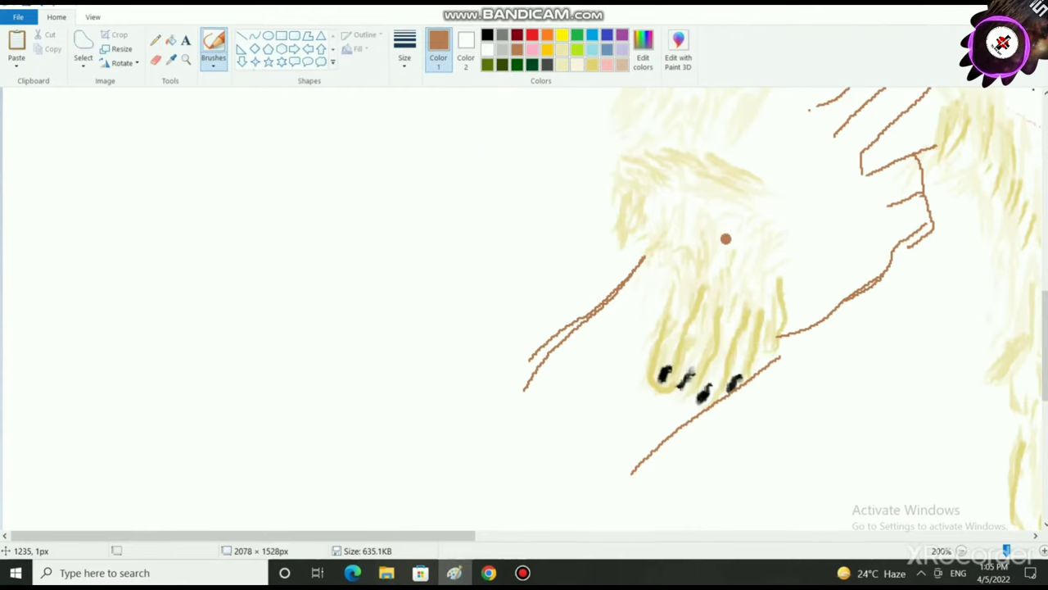
{"action": "scroll", "coordinate": [811, 208], "scroll_direction": "up", "scroll_amount": 1}
{"action": "mouse_move", "coordinate": [899, 164]}
{"action": "left_mouse_down"}
{"action": "mouse_move", "coordinate": [821, 231]}
{"action": "mouse_move", "coordinate": [911, 135]}
{"action": "mouse_move", "coordinate": [893, 176]}
{"action": "mouse_move", "coordinate": [921, 127]}
{"action": "mouse_move", "coordinate": [910, 132]}
{"action": "left_mouse_up"}
{"action": "mouse_move", "coordinate": [893, 168]}
{"action": "left_mouse_down"}
{"action": "mouse_move", "coordinate": [837, 228]}
{"action": "mouse_move", "coordinate": [911, 193]}
{"action": "mouse_move", "coordinate": [934, 132]}
{"action": "mouse_move", "coordinate": [946, 160]}
{"action": "mouse_move", "coordinate": [851, 237]}
{"action": "mouse_move", "coordinate": [901, 197]}
{"action": "mouse_move", "coordinate": [856, 254]}
{"action": "mouse_move", "coordinate": [937, 172]}
{"action": "mouse_move", "coordinate": [842, 280]}
{"action": "left_mouse_up"}
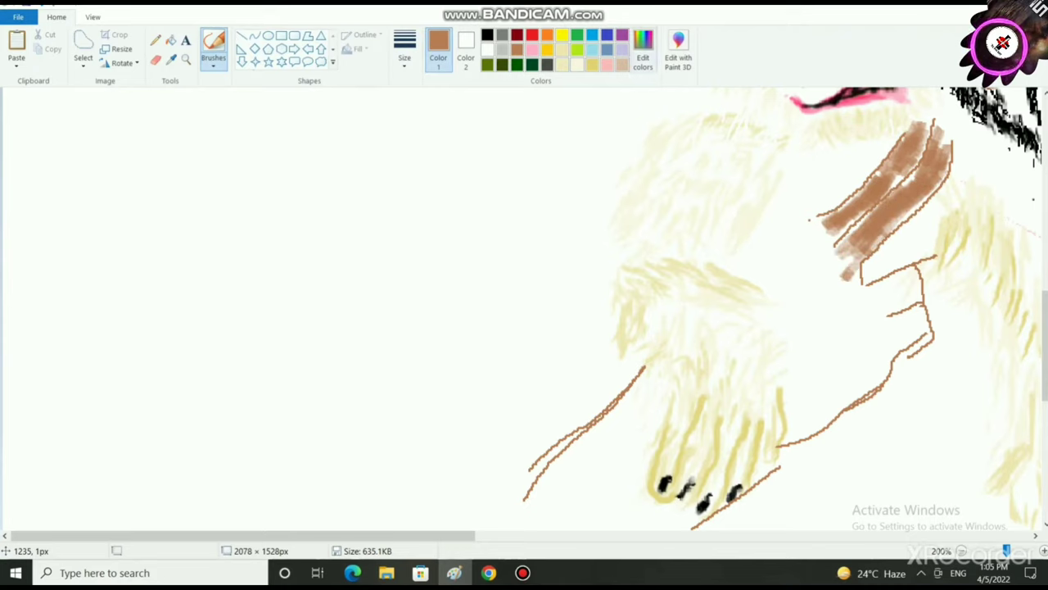
- Mix a pale beige, tint the two brown fingers with it and fill the rest of the hand below the smaller cub
{"action": "left_click", "coordinate": [643, 50]}
{"action": "left_click", "coordinate": [674, 215]}
{"action": "left_click", "coordinate": [390, 372]}
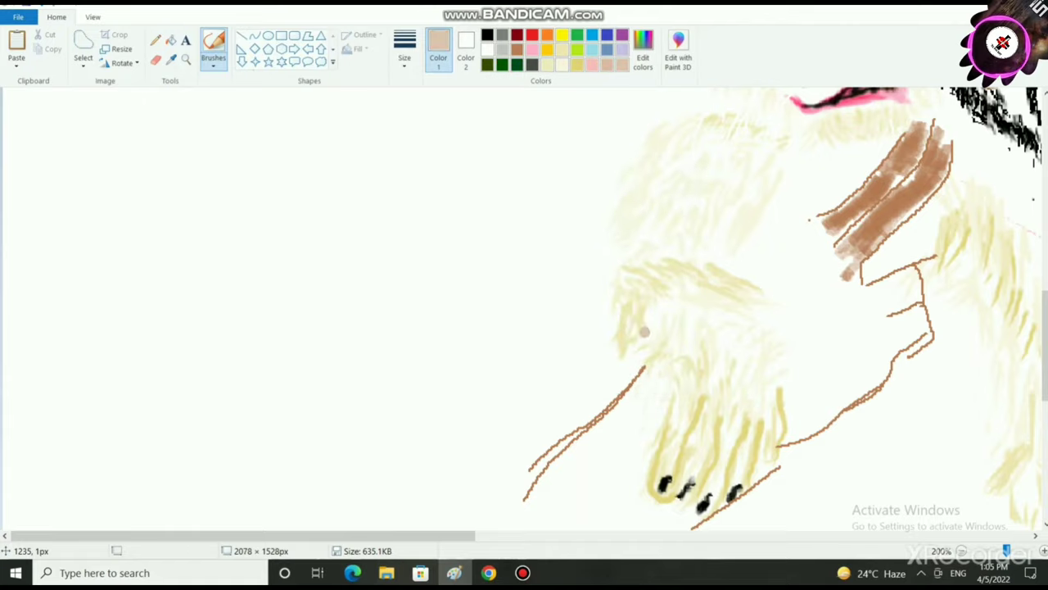
{"action": "mouse_move", "coordinate": [913, 180]}
{"action": "left_mouse_down"}
{"action": "mouse_move", "coordinate": [858, 246]}
{"action": "mouse_move", "coordinate": [942, 147]}
{"action": "mouse_move", "coordinate": [836, 221]}
{"action": "mouse_move", "coordinate": [900, 168]}
{"action": "mouse_move", "coordinate": [880, 225]}
{"action": "mouse_move", "coordinate": [946, 135]}
{"action": "left_mouse_up"}
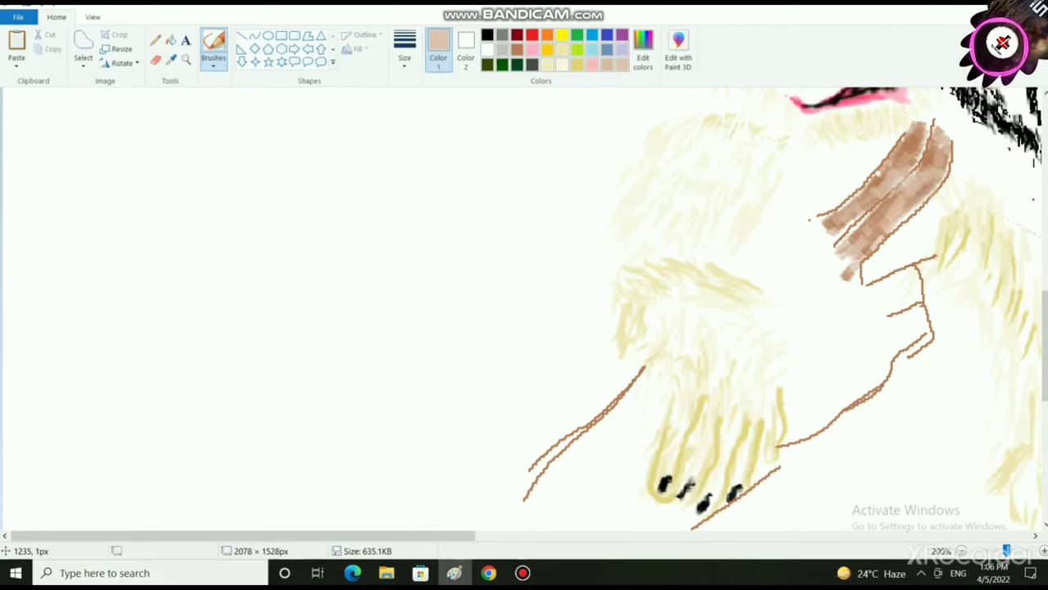
{"action": "mouse_move", "coordinate": [873, 288]}
{"action": "left_mouse_down"}
{"action": "mouse_move", "coordinate": [855, 303]}
{"action": "mouse_move", "coordinate": [917, 270]}
{"action": "mouse_move", "coordinate": [920, 295]}
{"action": "mouse_move", "coordinate": [892, 311]}
{"action": "mouse_move", "coordinate": [852, 279]}
{"action": "mouse_move", "coordinate": [909, 336]}
{"action": "mouse_move", "coordinate": [889, 340]}
{"action": "mouse_move", "coordinate": [905, 344]}
{"action": "mouse_move", "coordinate": [901, 361]}
{"action": "mouse_move", "coordinate": [831, 420]}
{"action": "mouse_move", "coordinate": [811, 385]}
{"action": "mouse_move", "coordinate": [799, 319]}
{"action": "mouse_move", "coordinate": [835, 336]}
{"action": "mouse_move", "coordinate": [799, 418]}
{"action": "mouse_move", "coordinate": [823, 361]}
{"action": "mouse_move", "coordinate": [733, 271]}
{"action": "mouse_move", "coordinate": [761, 277]}
{"action": "mouse_move", "coordinate": [782, 307]}
{"action": "mouse_move", "coordinate": [806, 389]}
{"action": "mouse_move", "coordinate": [868, 365]}
{"action": "mouse_move", "coordinate": [851, 299]}
{"action": "mouse_move", "coordinate": [868, 338]}
{"action": "mouse_move", "coordinate": [866, 376]}
{"action": "mouse_move", "coordinate": [829, 310]}
{"action": "left_mouse_up"}
{"action": "mouse_move", "coordinate": [860, 151]}
{"action": "left_mouse_down"}
{"action": "mouse_move", "coordinate": [823, 152]}
{"action": "mouse_move", "coordinate": [781, 189]}
{"action": "mouse_move", "coordinate": [744, 246]}
{"action": "mouse_move", "coordinate": [801, 264]}
{"action": "mouse_move", "coordinate": [793, 238]}
{"action": "mouse_move", "coordinate": [829, 263]}
{"action": "mouse_move", "coordinate": [798, 217]}
{"action": "mouse_move", "coordinate": [806, 188]}
{"action": "left_mouse_up"}
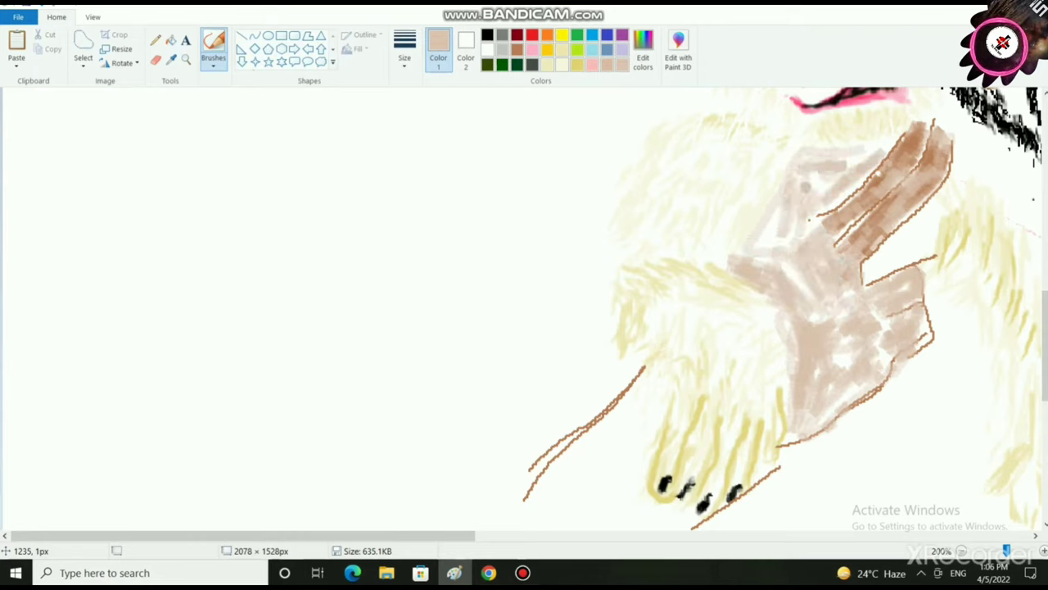
{"action": "mouse_move", "coordinate": [782, 233]}
{"action": "left_mouse_down"}
{"action": "mouse_move", "coordinate": [761, 246]}
{"action": "mouse_move", "coordinate": [851, 180]}
{"action": "mouse_move", "coordinate": [872, 152]}
{"action": "mouse_move", "coordinate": [815, 197]}
{"action": "left_mouse_up"}
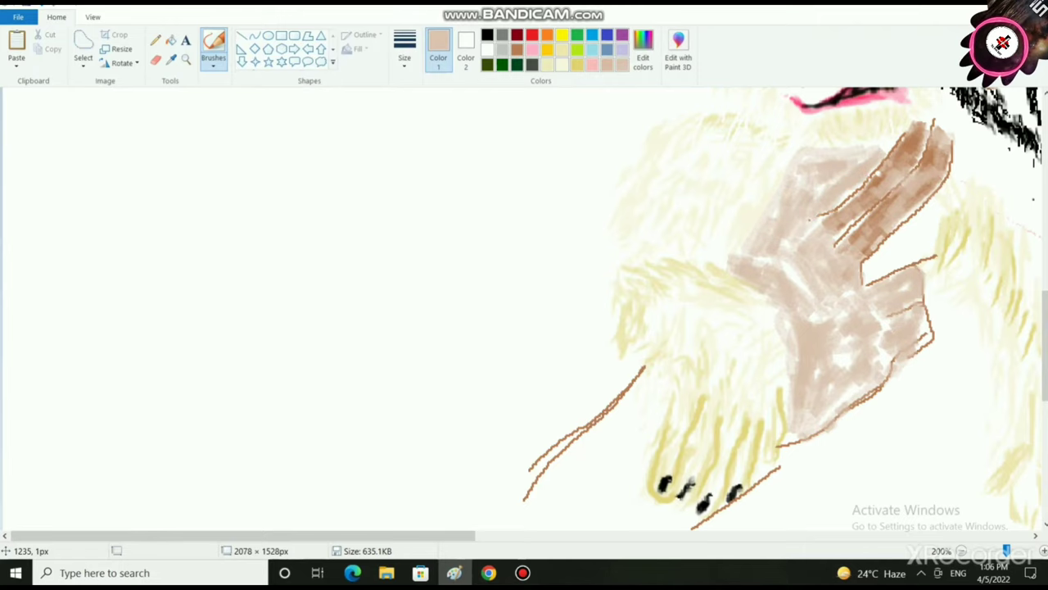
- Mix a light yellow from gold and brush it over the palm and fingers of the hand below the smaller cub
{"action": "scroll", "coordinate": [725, 337], "scroll_direction": "down", "scroll_amount": 2}
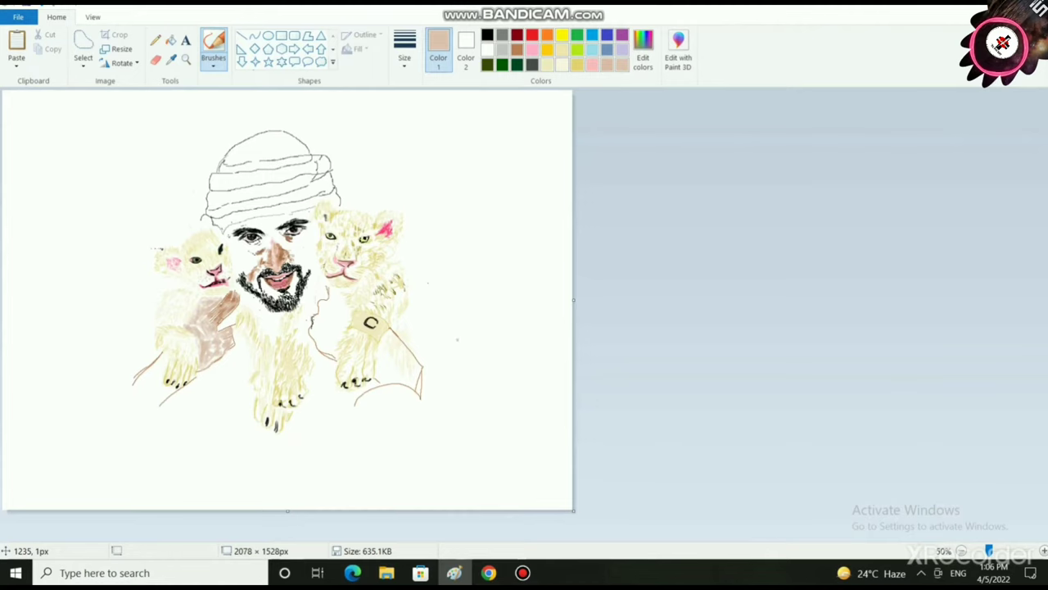
{"action": "scroll", "coordinate": [619, 250], "scroll_direction": "up", "scroll_amount": 2}
{"action": "left_click", "coordinate": [547, 50]}
{"action": "scroll", "coordinate": [699, 310], "scroll_direction": "down", "scroll_amount": 3}
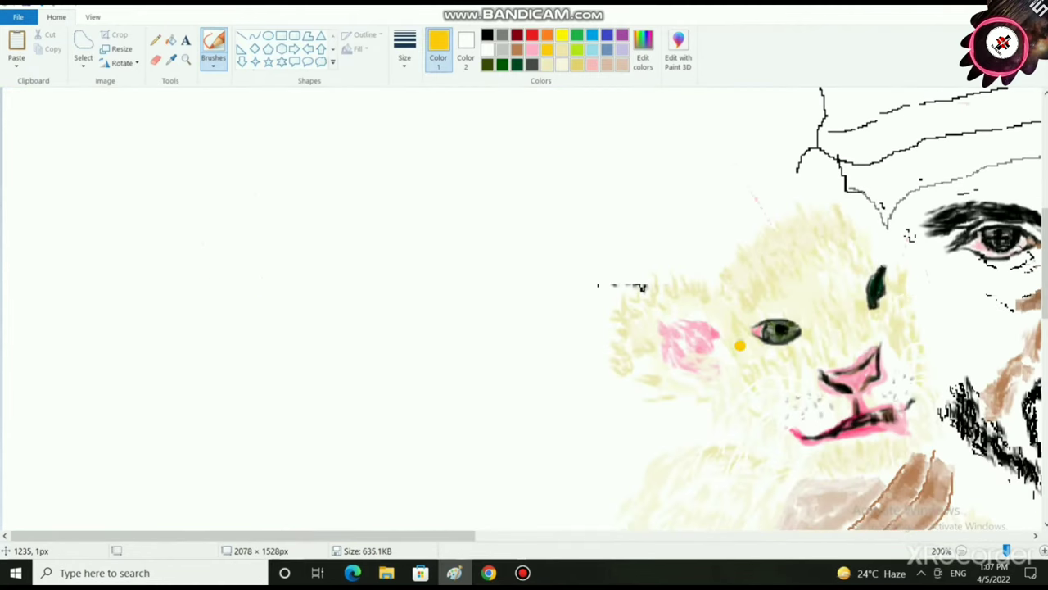
{"action": "left_click", "coordinate": [643, 55]}
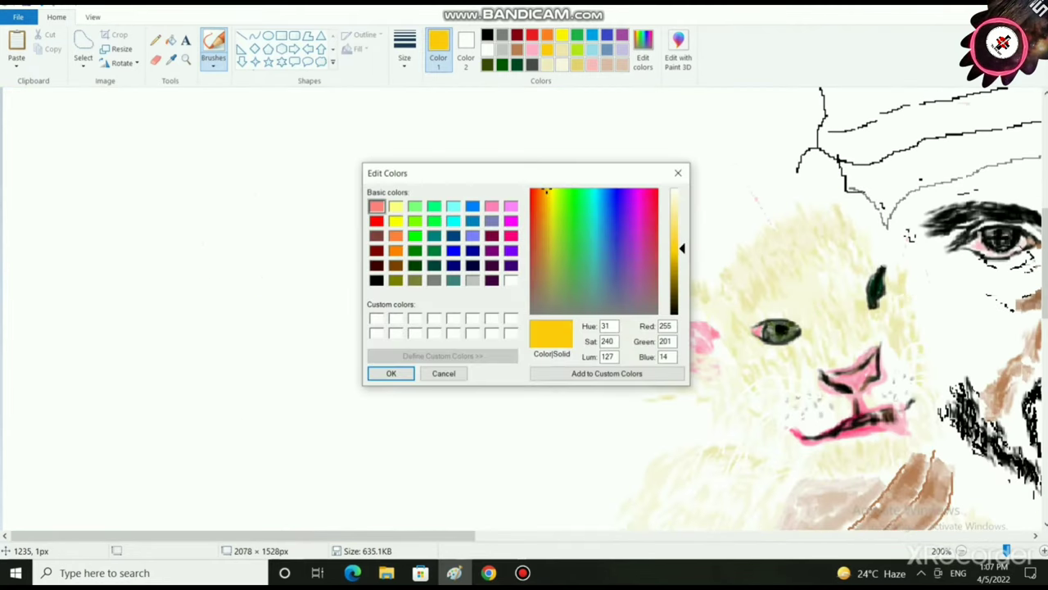
{"action": "left_click_drag", "start_coordinate": [677, 246], "coordinate": [676, 215]}
{"action": "left_click", "coordinate": [391, 374]}
{"action": "scroll", "coordinate": [819, 385], "scroll_direction": "down", "scroll_amount": 3}
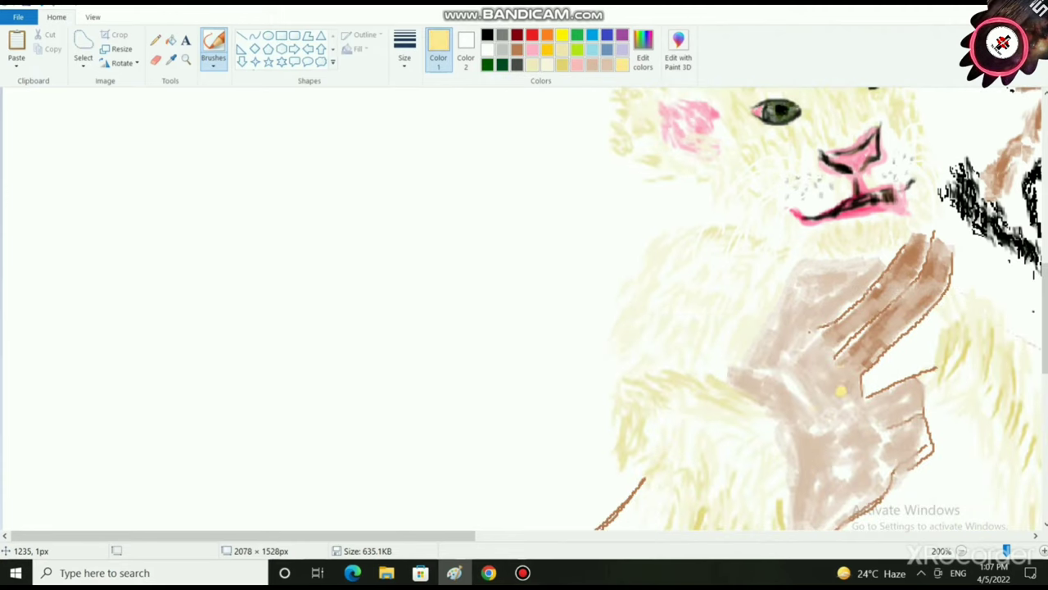
{"action": "mouse_move", "coordinate": [812, 405]}
{"action": "left_mouse_down"}
{"action": "mouse_move", "coordinate": [831, 361]}
{"action": "mouse_move", "coordinate": [798, 358]}
{"action": "mouse_move", "coordinate": [802, 366]}
{"action": "mouse_move", "coordinate": [808, 338]}
{"action": "mouse_move", "coordinate": [795, 350]}
{"action": "mouse_move", "coordinate": [774, 346]}
{"action": "mouse_move", "coordinate": [757, 367]}
{"action": "mouse_move", "coordinate": [806, 384]}
{"action": "mouse_move", "coordinate": [826, 444]}
{"action": "mouse_move", "coordinate": [817, 443]}
{"action": "mouse_move", "coordinate": [844, 456]}
{"action": "mouse_move", "coordinate": [845, 508]}
{"action": "left_mouse_up"}
{"action": "left_click_drag", "start_coordinate": [888, 453], "coordinate": [910, 436]}
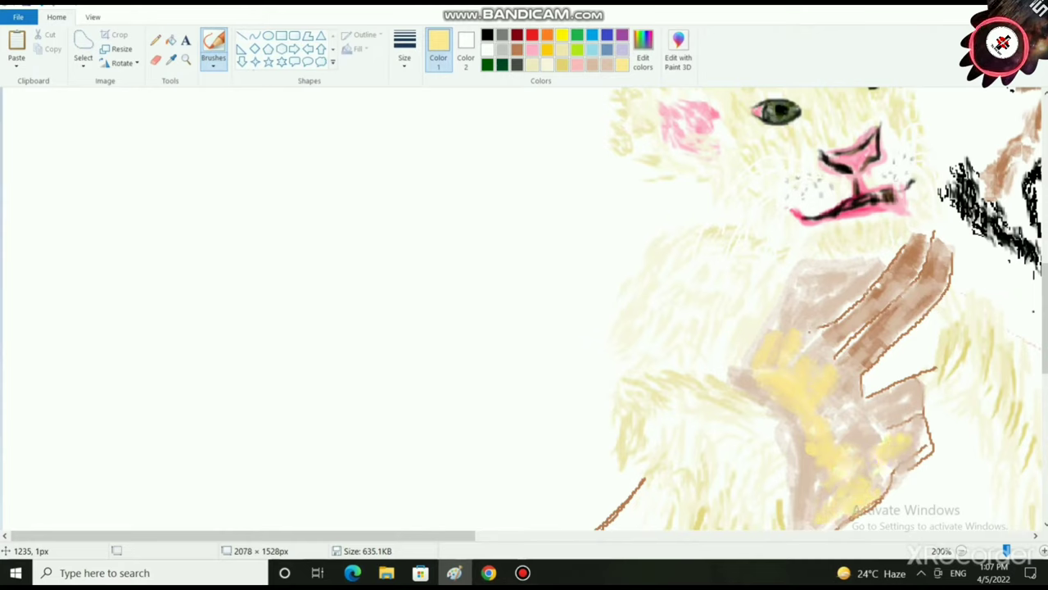
{"action": "mouse_move", "coordinate": [854, 394]}
{"action": "left_mouse_down"}
{"action": "mouse_move", "coordinate": [867, 345]}
{"action": "mouse_move", "coordinate": [933, 250]}
{"action": "mouse_move", "coordinate": [944, 262]}
{"action": "mouse_move", "coordinate": [911, 315]}
{"action": "mouse_move", "coordinate": [858, 352]}
{"action": "mouse_move", "coordinate": [875, 291]}
{"action": "mouse_move", "coordinate": [910, 249]}
{"action": "mouse_move", "coordinate": [851, 340]}
{"action": "mouse_move", "coordinate": [838, 280]}
{"action": "mouse_move", "coordinate": [849, 280]}
{"action": "mouse_move", "coordinate": [811, 311]}
{"action": "left_mouse_up"}
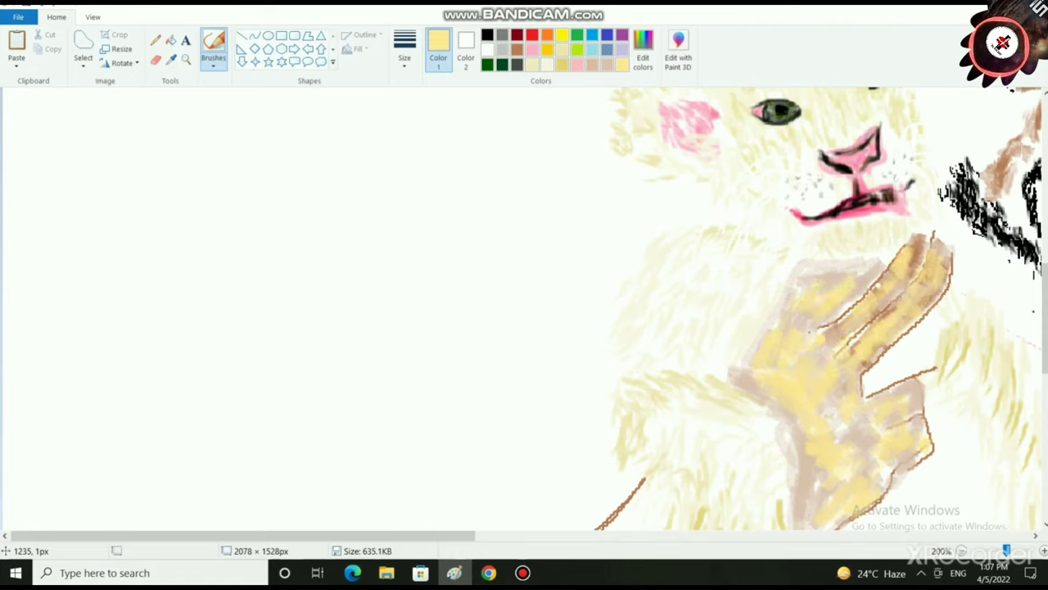
{"action": "left_click_drag", "start_coordinate": [802, 473], "coordinate": [814, 500]}
{"action": "left_click_drag", "start_coordinate": [860, 448], "coordinate": [872, 433]}
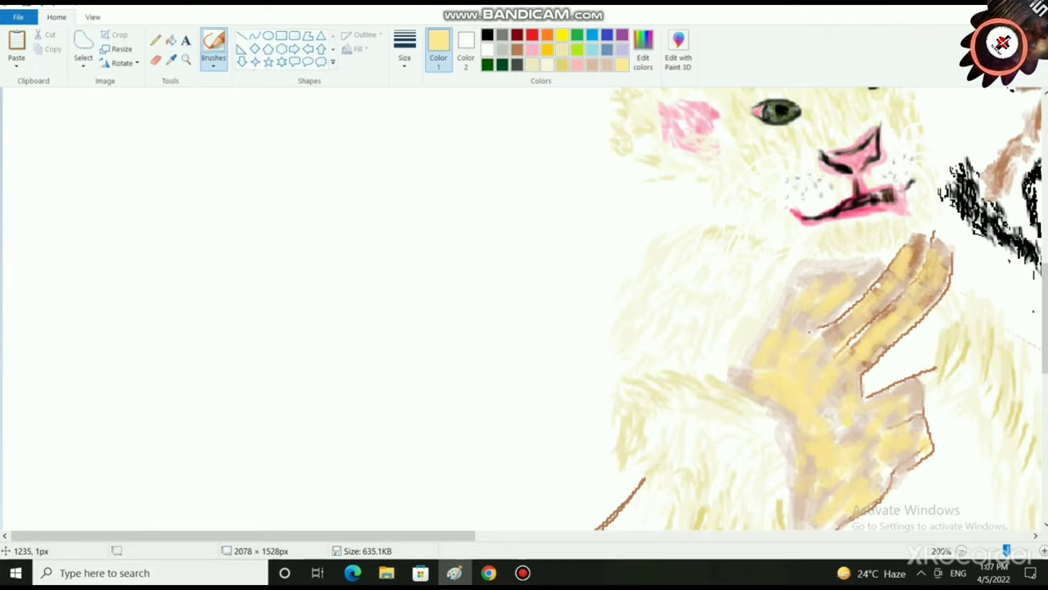
- Brush light yellow between the forearm outlines on the outer side of the smaller cub's paw
{"action": "scroll", "coordinate": [688, 425], "scroll_direction": "down", "scroll_amount": 3}
{"action": "mouse_move", "coordinate": [627, 316]}
{"action": "left_mouse_down"}
{"action": "mouse_move", "coordinate": [567, 373]}
{"action": "mouse_move", "coordinate": [632, 315]}
{"action": "left_mouse_up"}
{"action": "mouse_move", "coordinate": [567, 375]}
{"action": "left_mouse_down"}
{"action": "mouse_move", "coordinate": [548, 351]}
{"action": "mouse_move", "coordinate": [530, 389]}
{"action": "mouse_move", "coordinate": [649, 275]}
{"action": "mouse_move", "coordinate": [629, 381]}
{"action": "mouse_move", "coordinate": [658, 446]}
{"action": "mouse_move", "coordinate": [636, 467]}
{"action": "mouse_move", "coordinate": [648, 424]}
{"action": "mouse_move", "coordinate": [602, 436]}
{"action": "mouse_move", "coordinate": [555, 408]}
{"action": "mouse_move", "coordinate": [628, 452]}
{"action": "mouse_move", "coordinate": [518, 426]}
{"action": "mouse_move", "coordinate": [521, 447]}
{"action": "mouse_move", "coordinate": [624, 417]}
{"action": "mouse_move", "coordinate": [611, 377]}
{"action": "mouse_move", "coordinate": [567, 381]}
{"action": "mouse_move", "coordinate": [540, 402]}
{"action": "left_mouse_up"}
{"action": "scroll", "coordinate": [524, 307], "scroll_direction": "up", "scroll_amount": 3}
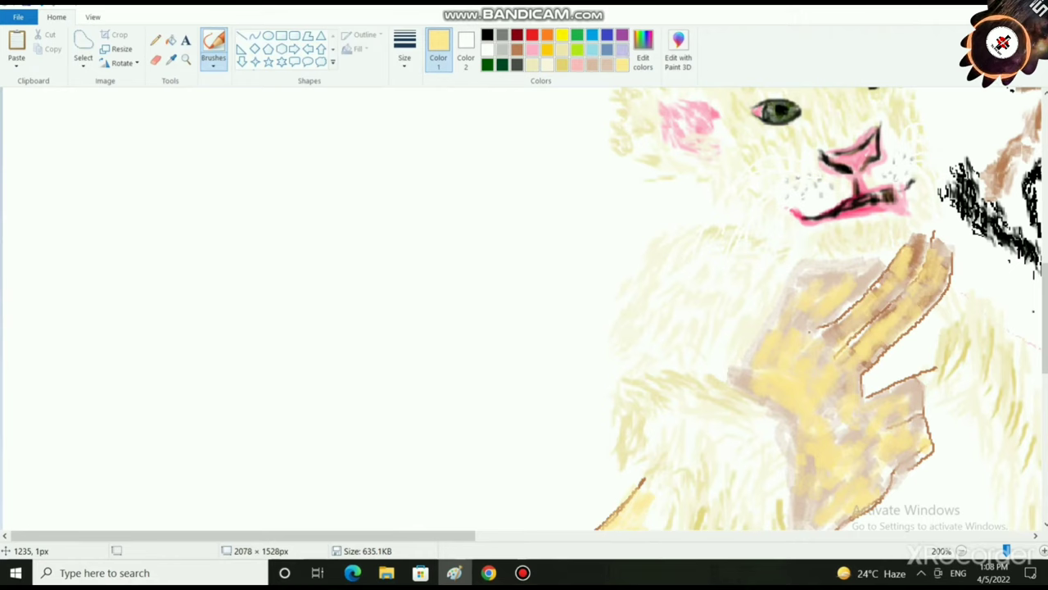
- Mix a light peach from the basic orange and blend it over the fingers and palm below the smaller cub
{"action": "left_click", "coordinate": [643, 51]}
{"action": "left_click", "coordinate": [396, 236]}
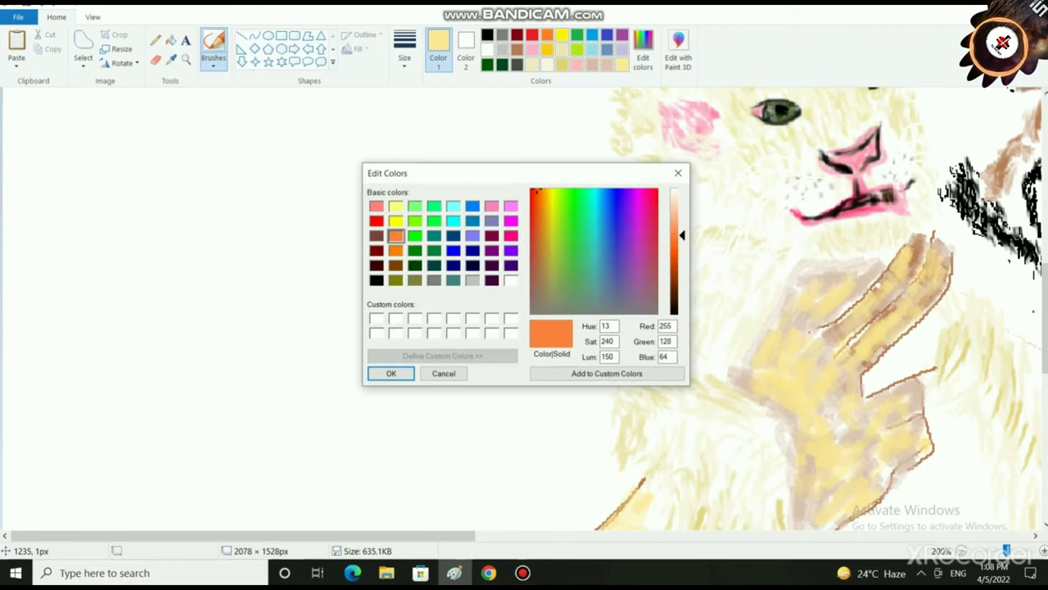
{"action": "left_click_drag", "start_coordinate": [681, 236], "coordinate": [681, 212]}
{"action": "left_click", "coordinate": [391, 373]}
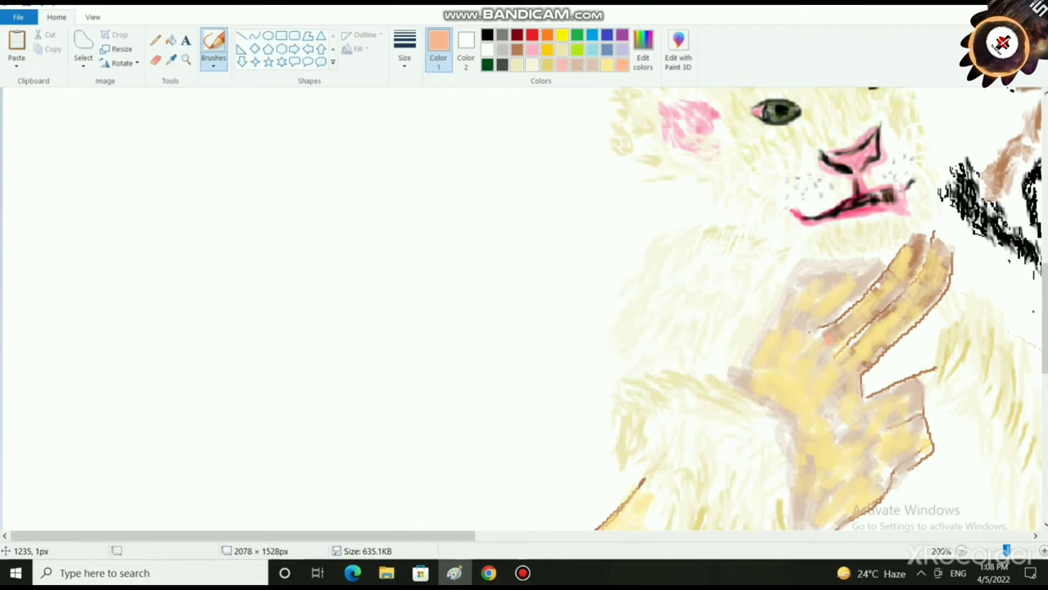
{"action": "mouse_move", "coordinate": [797, 360]}
{"action": "left_mouse_down"}
{"action": "mouse_move", "coordinate": [770, 354]}
{"action": "mouse_move", "coordinate": [774, 378]}
{"action": "left_mouse_up"}
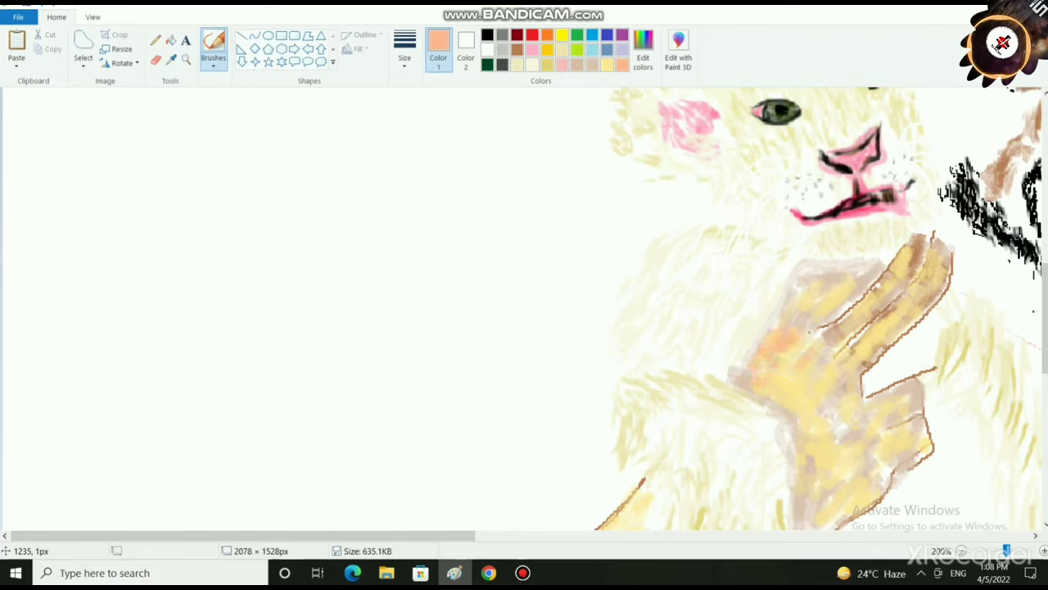
{"action": "left_click_drag", "start_coordinate": [809, 330], "coordinate": [811, 334]}
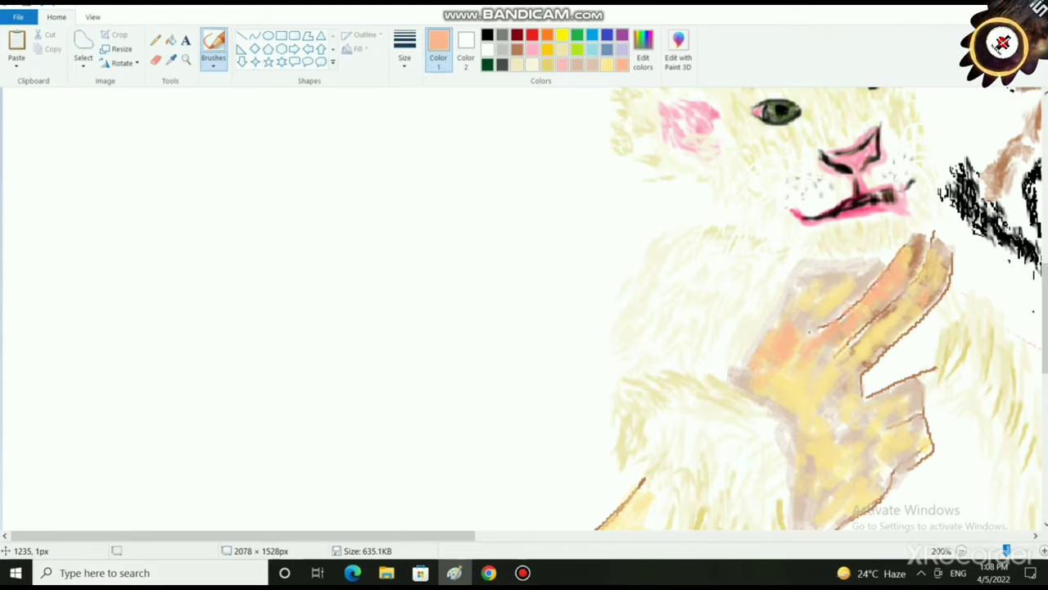
{"action": "left_click_drag", "start_coordinate": [935, 239], "coordinate": [944, 231]}
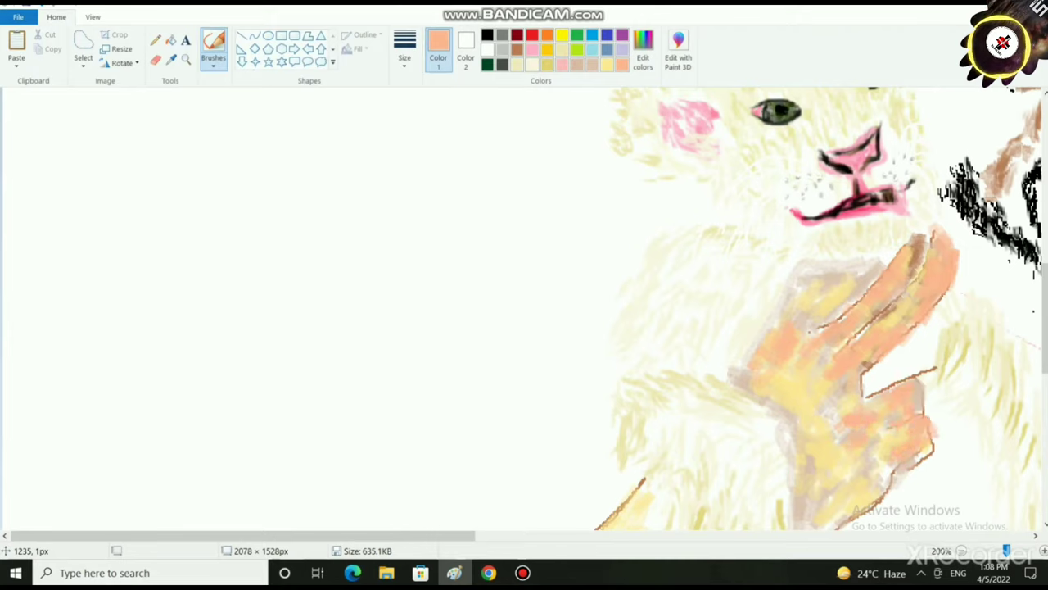
{"action": "mouse_move", "coordinate": [876, 479]}
{"action": "left_mouse_down"}
{"action": "mouse_move", "coordinate": [851, 508]}
{"action": "mouse_move", "coordinate": [802, 401]}
{"action": "mouse_move", "coordinate": [774, 377]}
{"action": "mouse_move", "coordinate": [819, 303]}
{"action": "mouse_move", "coordinate": [851, 280]}
{"action": "mouse_move", "coordinate": [819, 268]}
{"action": "mouse_move", "coordinate": [865, 269]}
{"action": "left_mouse_up"}
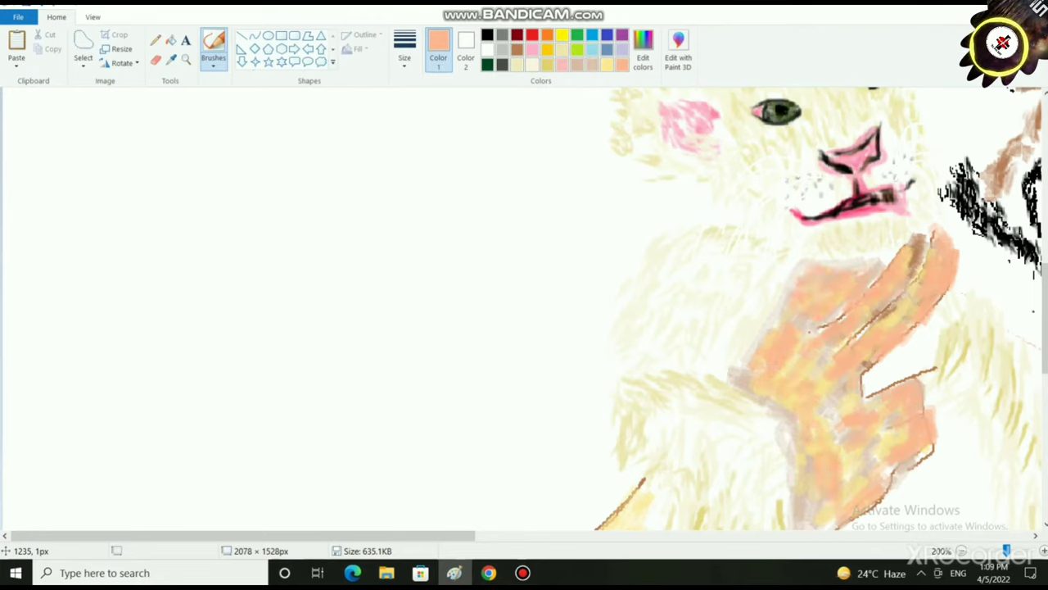
{"action": "left_click", "coordinate": [212, 64]}
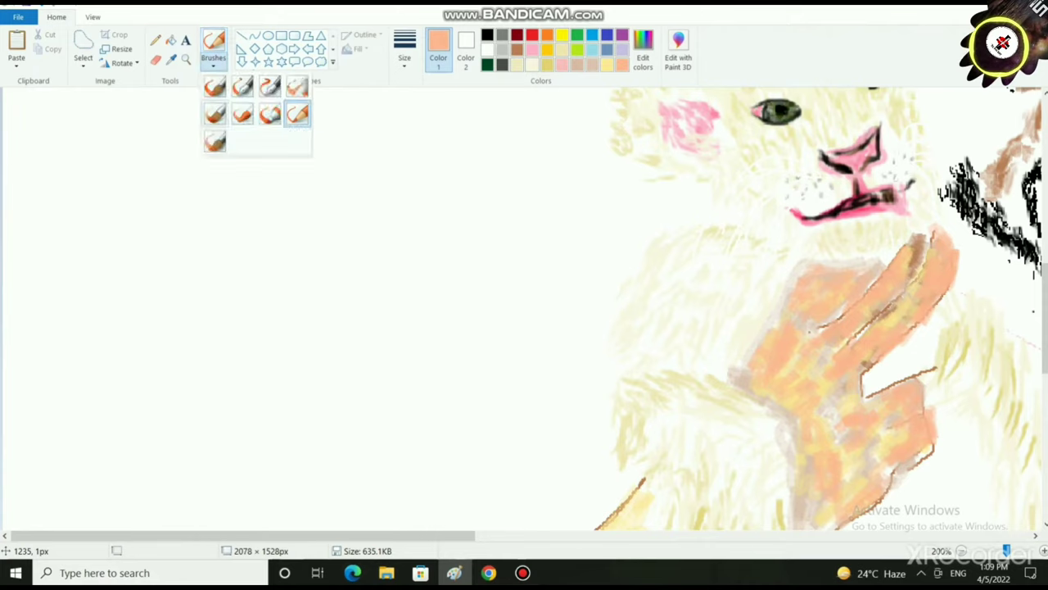
{"action": "left_click", "coordinate": [269, 112]}
{"action": "left_click", "coordinate": [488, 36]}
{"action": "left_click", "coordinate": [404, 49]}
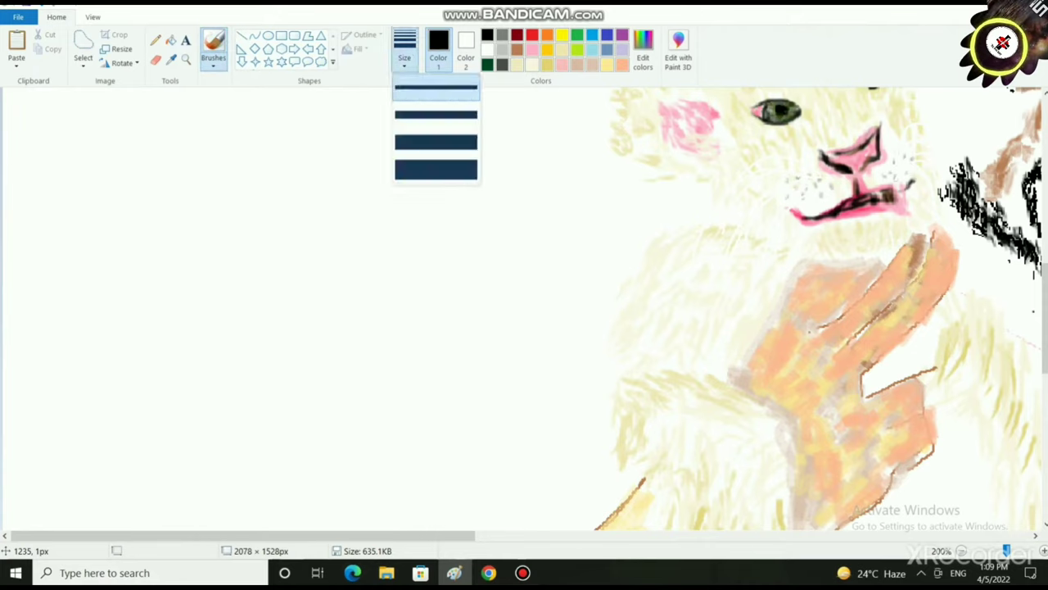
{"action": "left_click", "coordinate": [436, 169]}
{"action": "mouse_move", "coordinate": [928, 237]}
{"action": "left_mouse_down"}
{"action": "mouse_move", "coordinate": [918, 262]}
{"action": "mouse_move", "coordinate": [812, 360]}
{"action": "left_mouse_up"}
{"action": "key", "text": "ctrl+z"}
- Draw a black line separating the two upper fingers beneath the smaller cub's chin, using the natural pencil brush at its largest size
{"action": "left_click", "coordinate": [213, 57]}
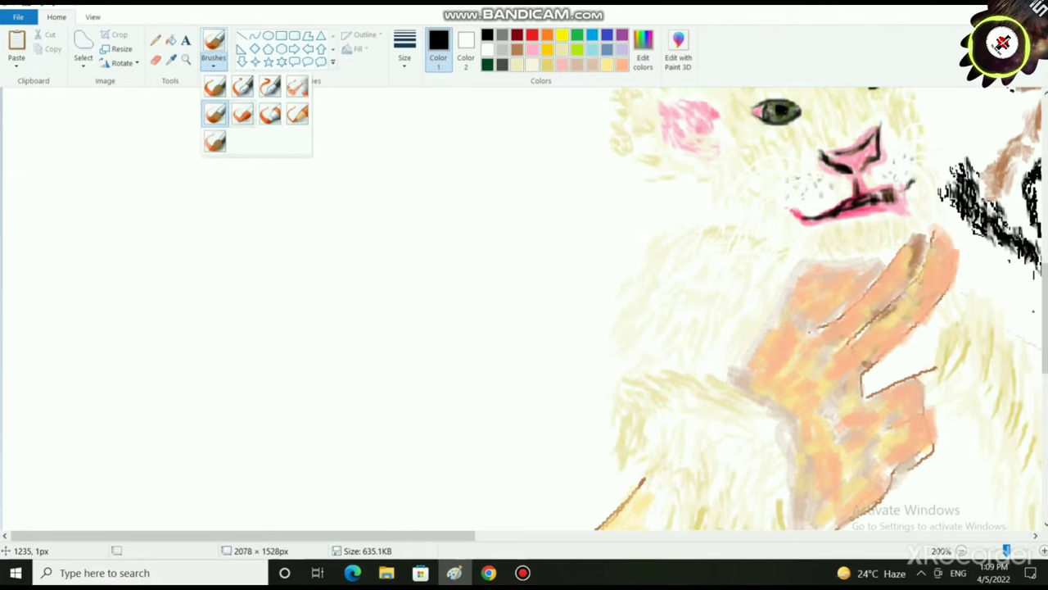
{"action": "left_click", "coordinate": [222, 114]}
{"action": "left_click", "coordinate": [213, 57]}
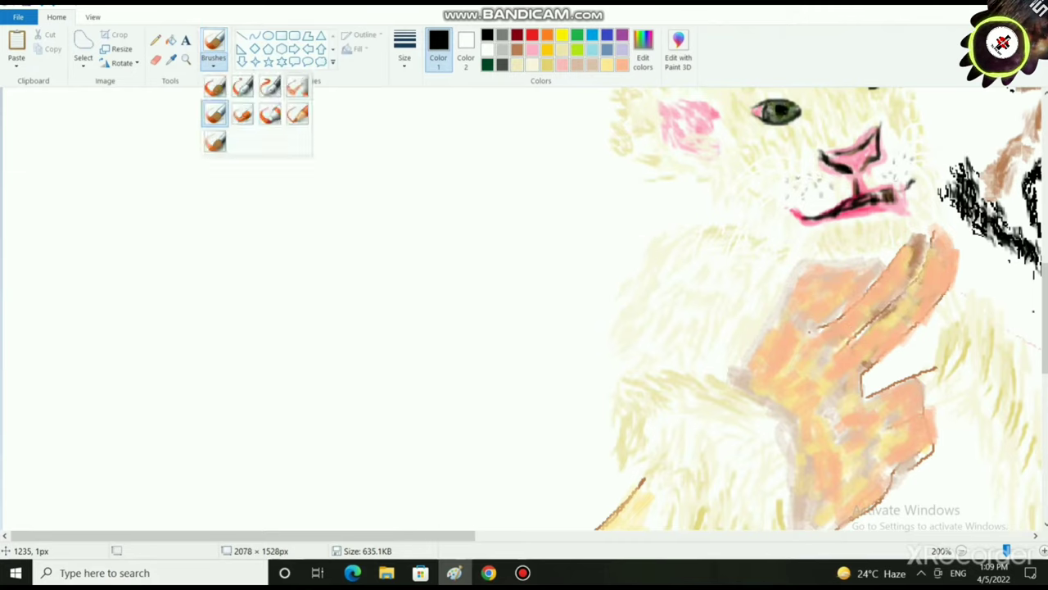
{"action": "left_click", "coordinate": [299, 116]}
{"action": "left_click", "coordinate": [404, 49]}
{"action": "left_click", "coordinate": [436, 169]}
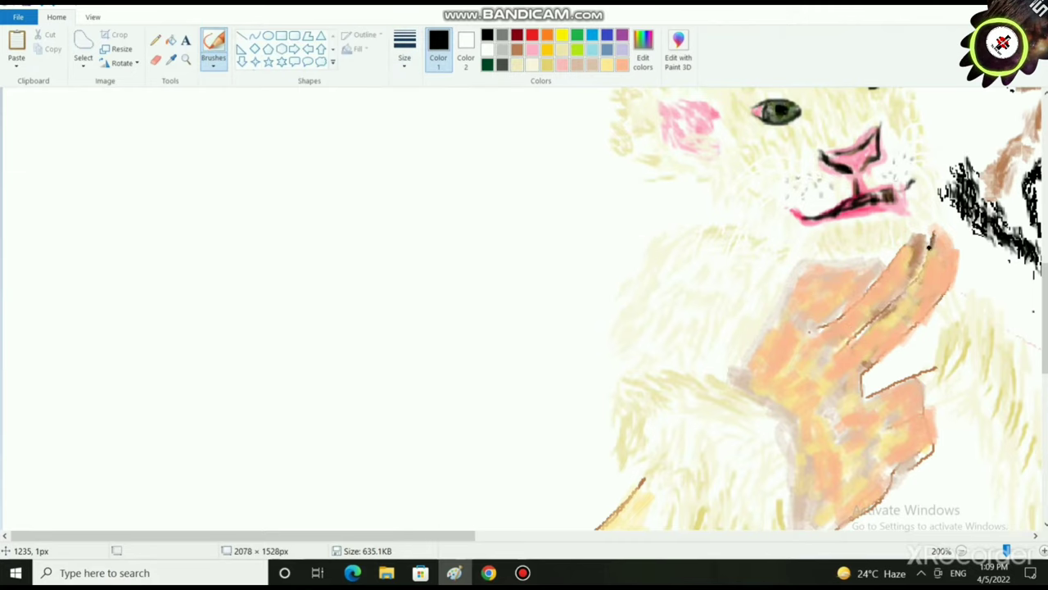
{"action": "mouse_move", "coordinate": [910, 277]}
{"action": "left_mouse_down"}
{"action": "mouse_move", "coordinate": [869, 333]}
{"action": "mouse_move", "coordinate": [824, 365]}
{"action": "mouse_move", "coordinate": [909, 292]}
{"action": "mouse_move", "coordinate": [930, 240]}
{"action": "mouse_move", "coordinate": [850, 339]}
{"action": "left_mouse_up"}
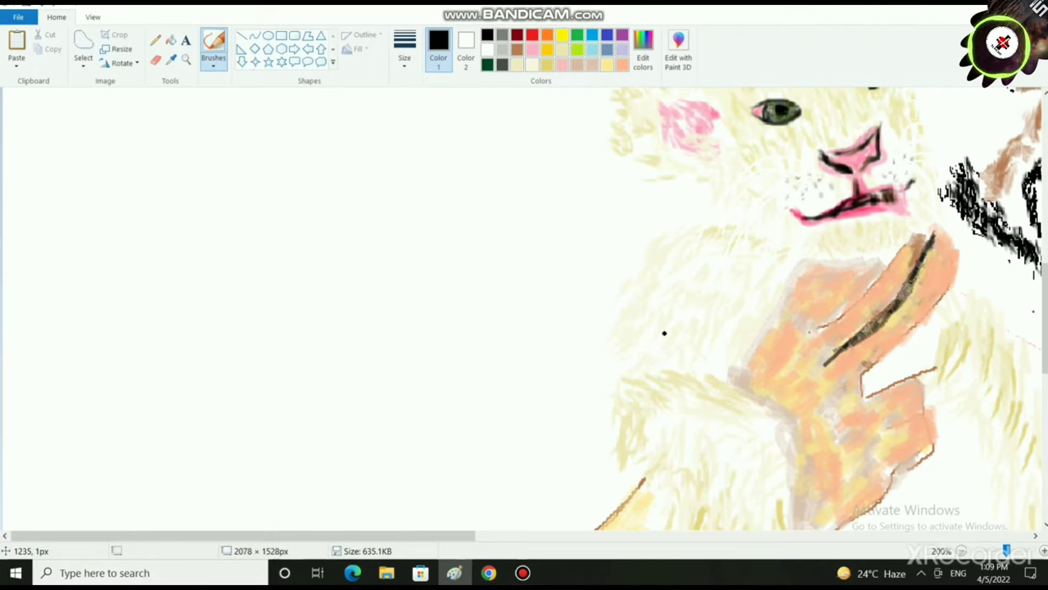
{"action": "key", "text": "ctrl+z"}
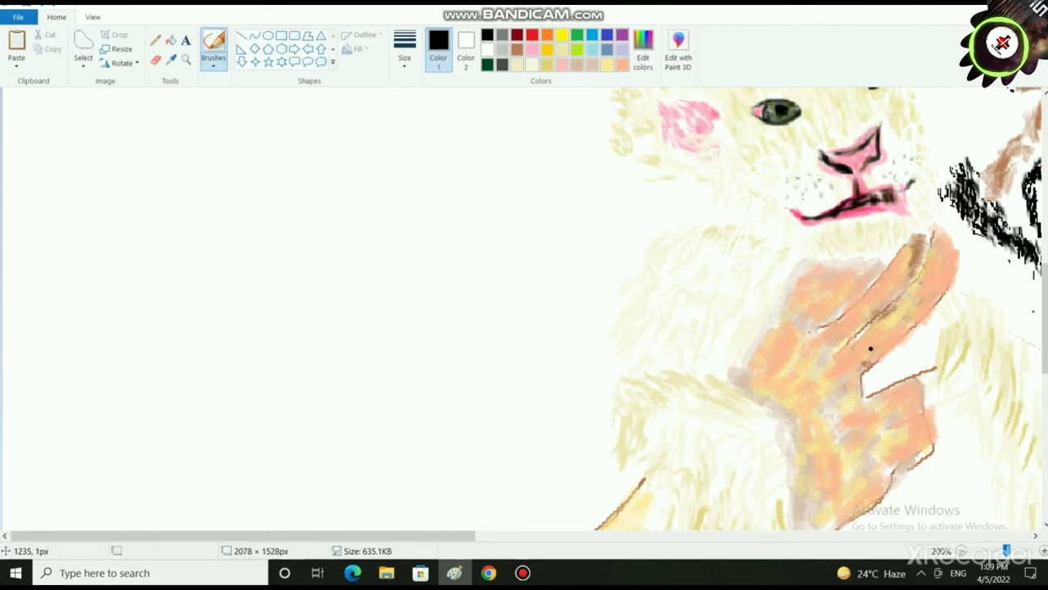
{"action": "scroll", "coordinate": [871, 348], "scroll_direction": "up", "scroll_amount": 1}
{"action": "scroll", "coordinate": [562, 440], "scroll_direction": "down", "scroll_amount": 4}
{"action": "left_click_drag", "start_coordinate": [280, 536], "coordinate": [563, 535]}
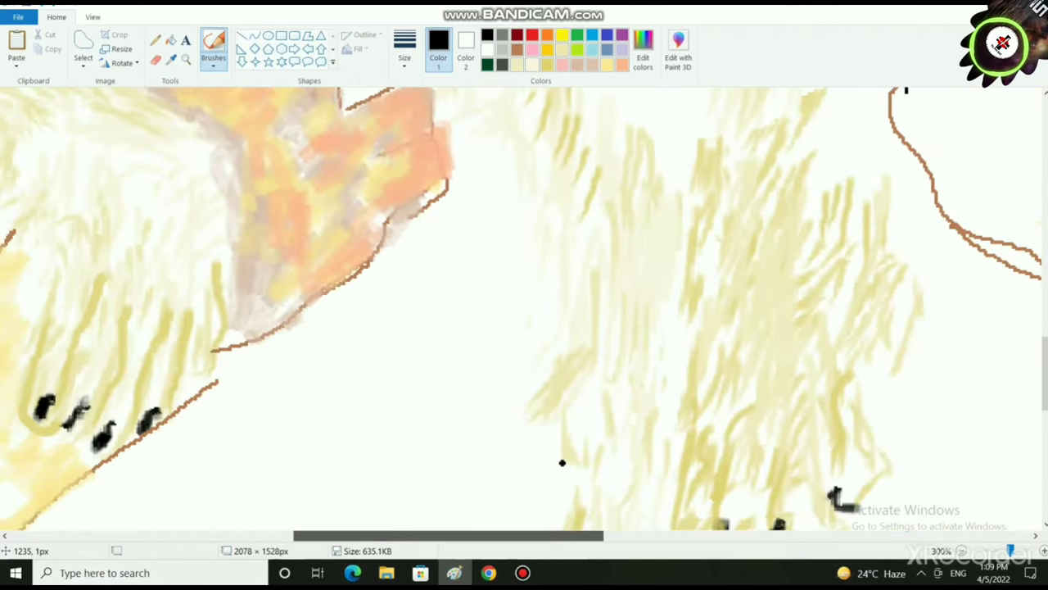
{"action": "scroll", "coordinate": [561, 463], "scroll_direction": "up", "scroll_amount": 5}
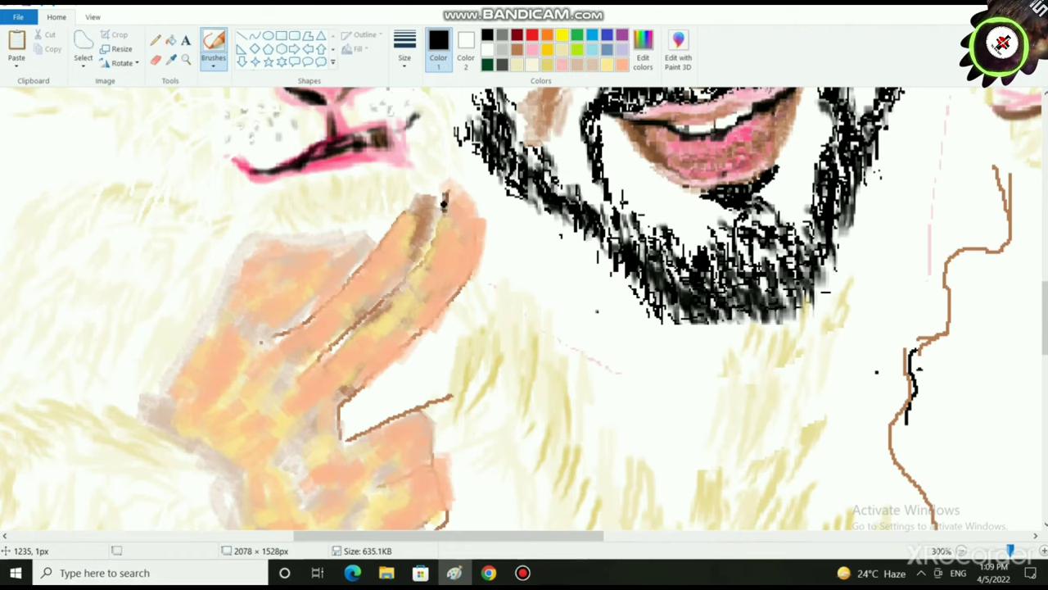
{"action": "mouse_move", "coordinate": [443, 217]}
{"action": "left_mouse_down"}
{"action": "mouse_move", "coordinate": [412, 267]}
{"action": "mouse_move", "coordinate": [297, 363]}
{"action": "mouse_move", "coordinate": [385, 296]}
{"action": "mouse_move", "coordinate": [449, 209]}
{"action": "left_mouse_up"}
{"action": "left_click_drag", "start_coordinate": [364, 318], "coordinate": [298, 365]}
- Draw a thick black crease between the lower fingers and darken the inner corner of the gap above them
{"action": "scroll", "coordinate": [417, 455], "scroll_direction": "down", "scroll_amount": 3}
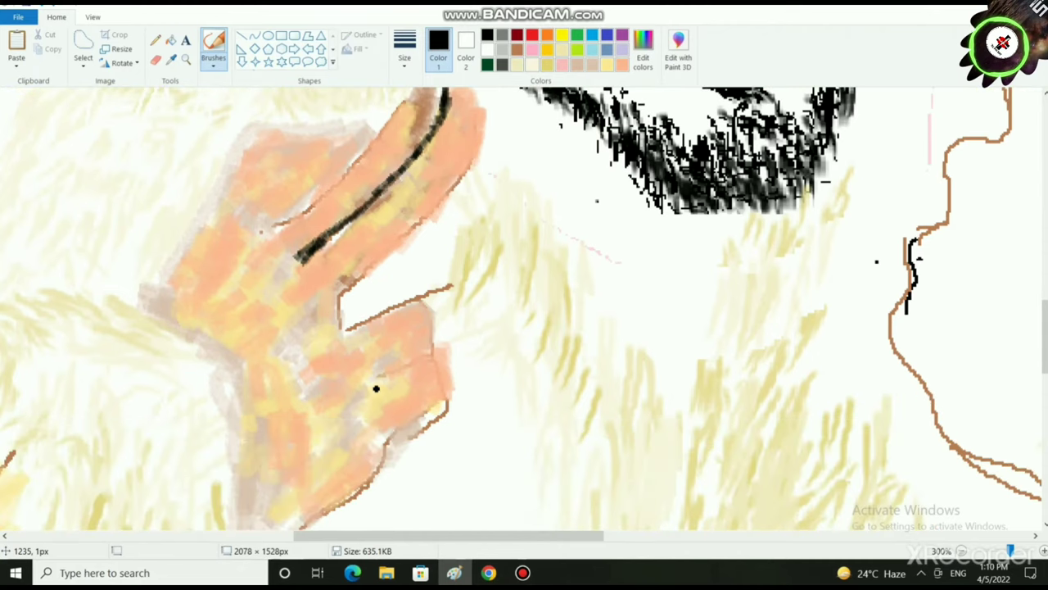
{"action": "mouse_move", "coordinate": [371, 386]}
{"action": "left_mouse_down"}
{"action": "mouse_move", "coordinate": [368, 401]}
{"action": "mouse_move", "coordinate": [429, 360]}
{"action": "mouse_move", "coordinate": [373, 392]}
{"action": "mouse_move", "coordinate": [411, 362]}
{"action": "left_mouse_up"}
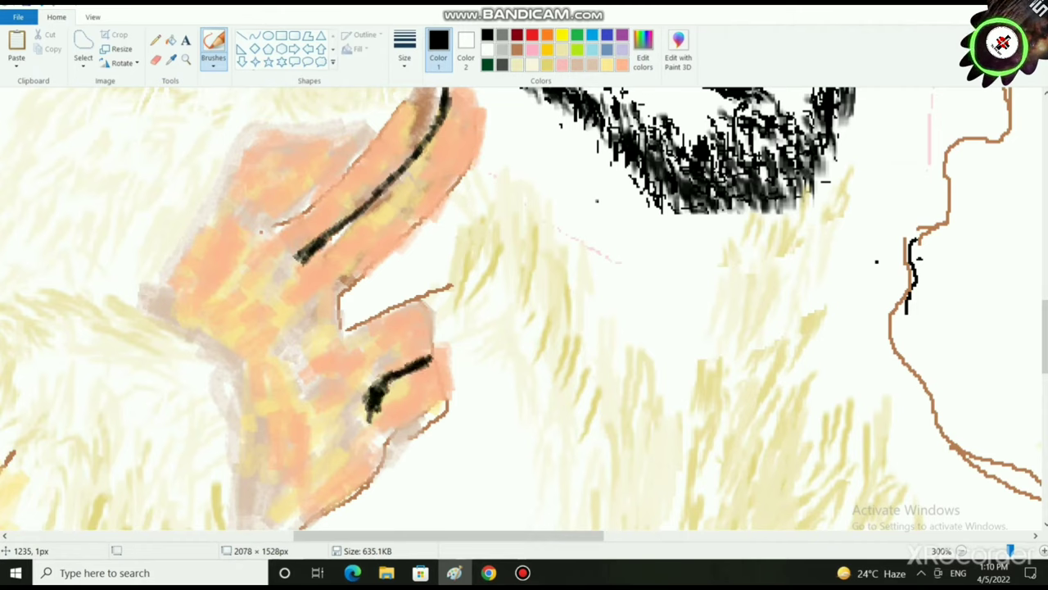
{"action": "mouse_move", "coordinate": [381, 398]}
{"action": "left_mouse_down"}
{"action": "mouse_move", "coordinate": [429, 362]}
{"action": "mouse_move", "coordinate": [385, 391]}
{"action": "left_mouse_up"}
{"action": "scroll", "coordinate": [280, 337], "scroll_direction": "up", "scroll_amount": 3}
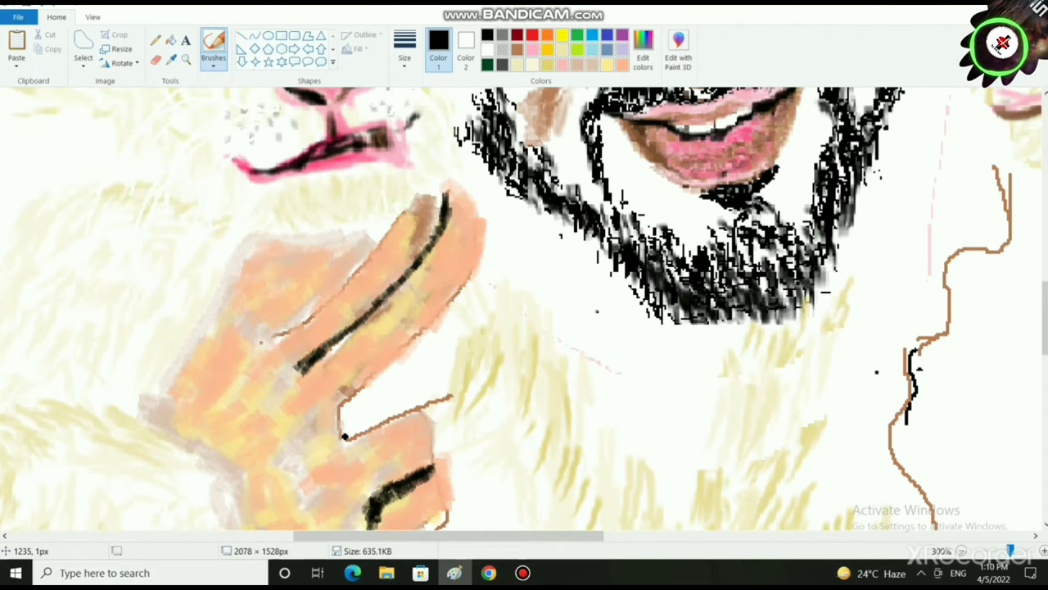
{"action": "mouse_move", "coordinate": [338, 432]}
{"action": "left_mouse_down"}
{"action": "mouse_move", "coordinate": [365, 442]}
{"action": "mouse_move", "coordinate": [348, 445]}
{"action": "left_mouse_up"}
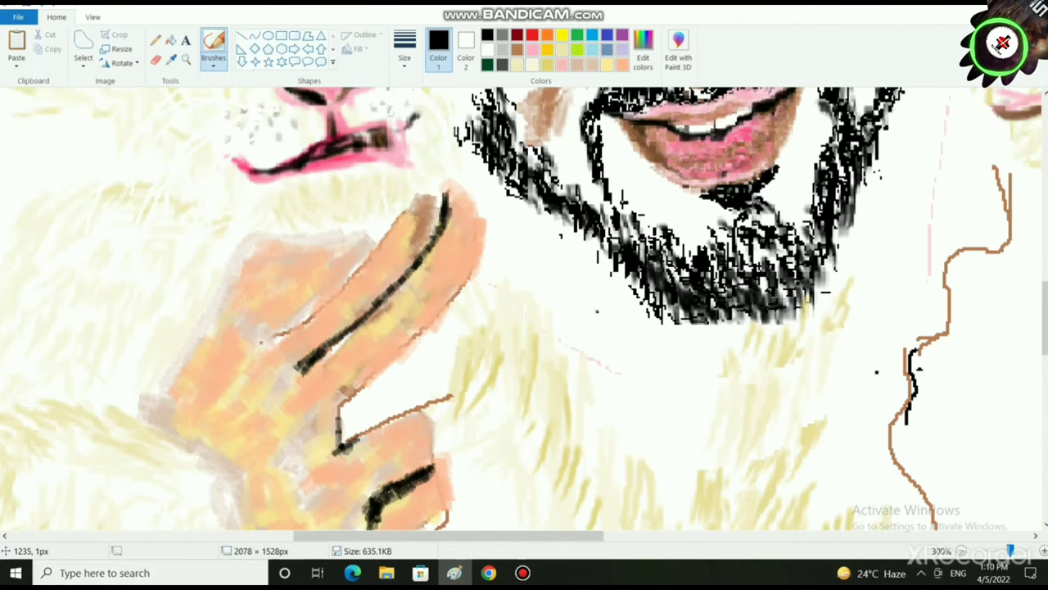
- Draw black strokes along the outer edge of the hand where it meets the smaller cub's chest fur
{"action": "scroll", "coordinate": [328, 453], "scroll_direction": "up", "scroll_amount": 3}
{"action": "scroll", "coordinate": [226, 365], "scroll_direction": "down", "scroll_amount": 3}
{"action": "left_click_drag", "start_coordinate": [248, 250], "coordinate": [170, 408]}
{"action": "left_click_drag", "start_coordinate": [245, 266], "coordinate": [146, 416]}
{"action": "scroll", "coordinate": [259, 447], "scroll_direction": "down", "scroll_amount": 9}
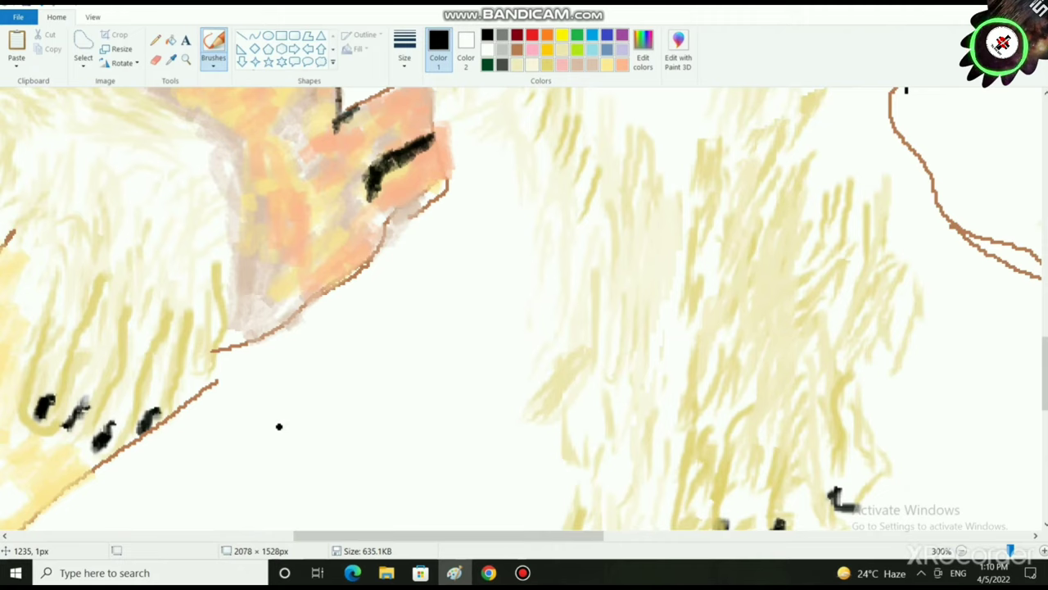
- Draw dark black strokes along the lower outline of the forearm and hand beneath the smaller cub's paw
{"action": "scroll", "coordinate": [246, 434], "scroll_direction": "down", "scroll_amount": 6}
{"action": "scroll", "coordinate": [343, 201], "scroll_direction": "up", "scroll_amount": 9}
{"action": "scroll", "coordinate": [344, 344], "scroll_direction": "down", "scroll_amount": 6}
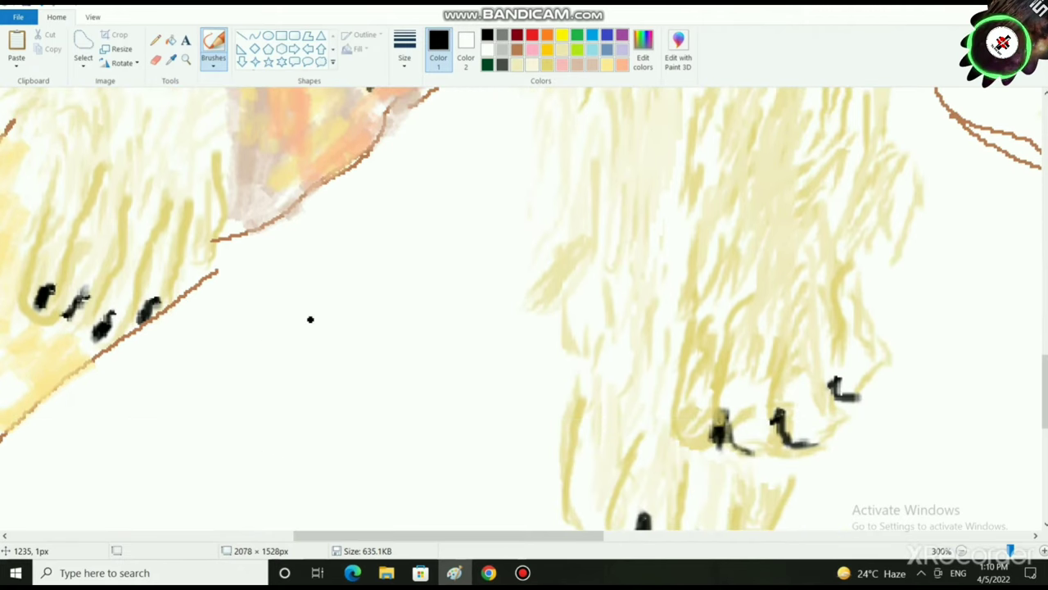
{"action": "mouse_move", "coordinate": [311, 186]}
{"action": "left_mouse_down"}
{"action": "mouse_move", "coordinate": [239, 225]}
{"action": "mouse_move", "coordinate": [336, 177]}
{"action": "mouse_move", "coordinate": [219, 247]}
{"action": "mouse_move", "coordinate": [219, 262]}
{"action": "mouse_move", "coordinate": [259, 230]}
{"action": "mouse_move", "coordinate": [205, 282]}
{"action": "mouse_move", "coordinate": [98, 338]}
{"action": "mouse_move", "coordinate": [18, 406]}
{"action": "mouse_move", "coordinate": [1, 472]}
{"action": "left_mouse_up"}
{"action": "mouse_move", "coordinate": [127, 343]}
{"action": "left_mouse_down"}
{"action": "mouse_move", "coordinate": [104, 361]}
{"action": "mouse_move", "coordinate": [35, 415]}
{"action": "mouse_move", "coordinate": [2, 490]}
{"action": "left_mouse_up"}
{"action": "scroll", "coordinate": [9, 484], "scroll_direction": "down", "scroll_amount": 3}
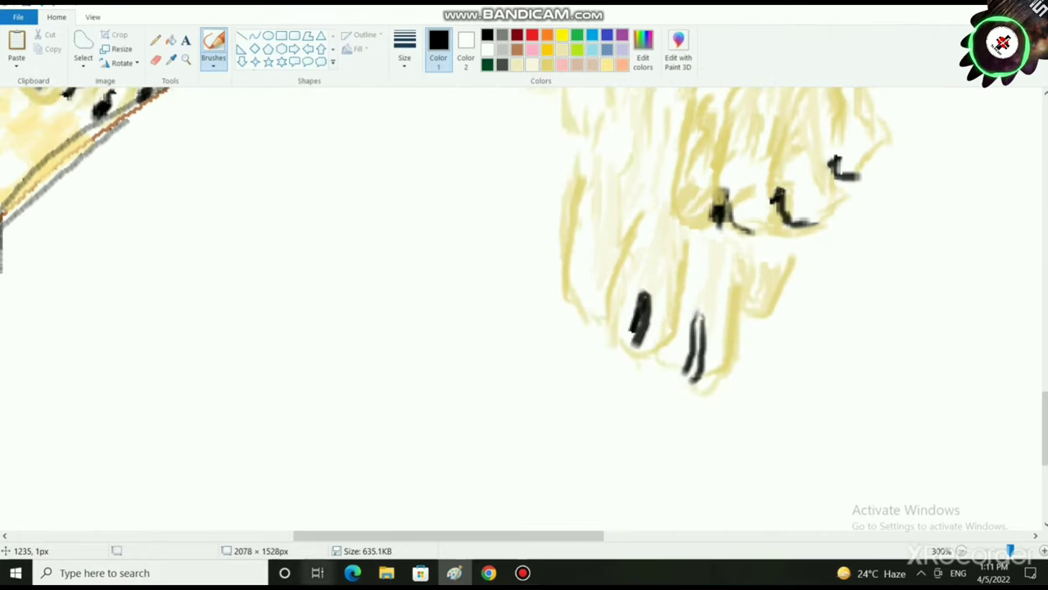
{"action": "left_click_drag", "start_coordinate": [321, 536], "coordinate": [256, 536]}
{"action": "scroll", "coordinate": [297, 322], "scroll_direction": "up", "scroll_amount": 1}
{"action": "mouse_move", "coordinate": [321, 252]}
{"action": "left_mouse_down"}
{"action": "mouse_move", "coordinate": [241, 316]}
{"action": "mouse_move", "coordinate": [276, 271]}
{"action": "mouse_move", "coordinate": [350, 223]}
{"action": "mouse_move", "coordinate": [229, 324]}
{"action": "mouse_move", "coordinate": [307, 247]}
{"action": "mouse_move", "coordinate": [357, 224]}
{"action": "mouse_move", "coordinate": [440, 157]}
{"action": "mouse_move", "coordinate": [458, 122]}
{"action": "left_mouse_up"}
{"action": "scroll", "coordinate": [361, 453], "scroll_direction": "down", "scroll_amount": 3}
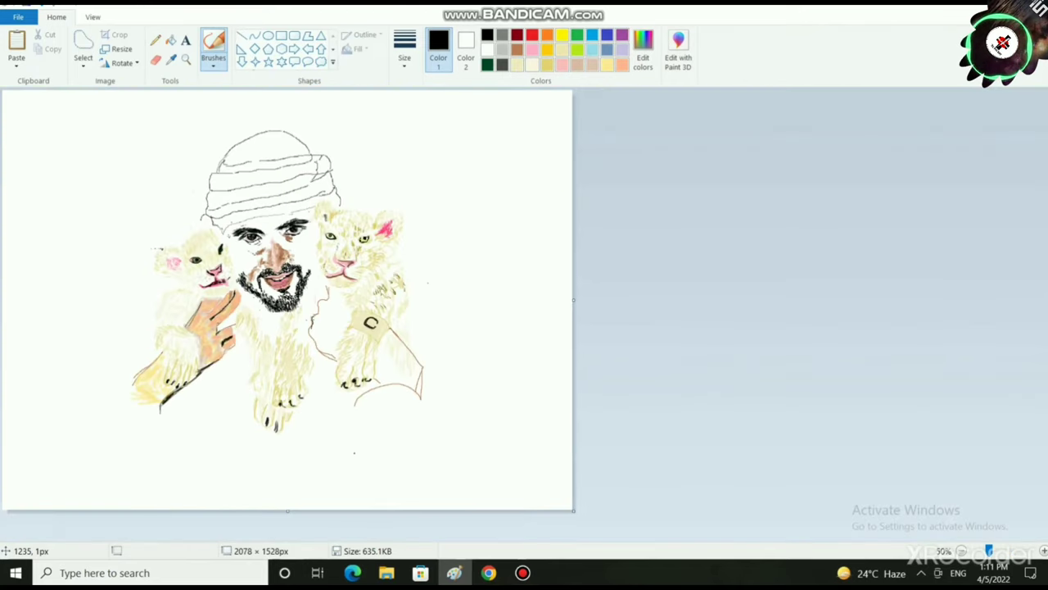
- Add short grey hatching strokes across the palm and knuckles of the hand holding the smaller cub, and dismiss the low-battery notice
{"action": "scroll", "coordinate": [354, 452], "scroll_direction": "up", "scroll_amount": 3}
{"action": "left_click", "coordinate": [502, 35]}
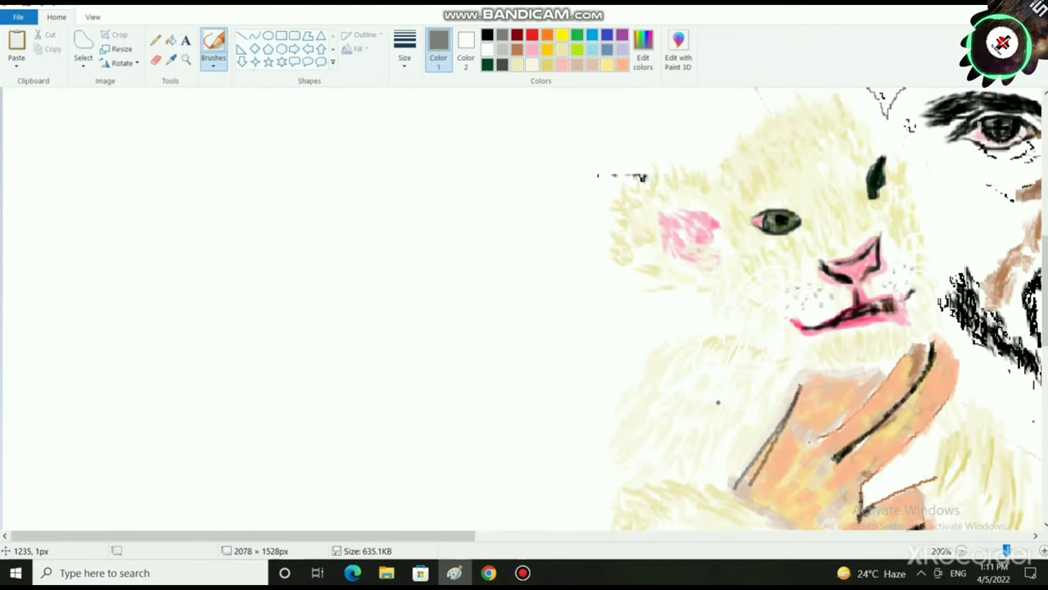
{"action": "scroll", "coordinate": [693, 406], "scroll_direction": "down", "scroll_amount": 3}
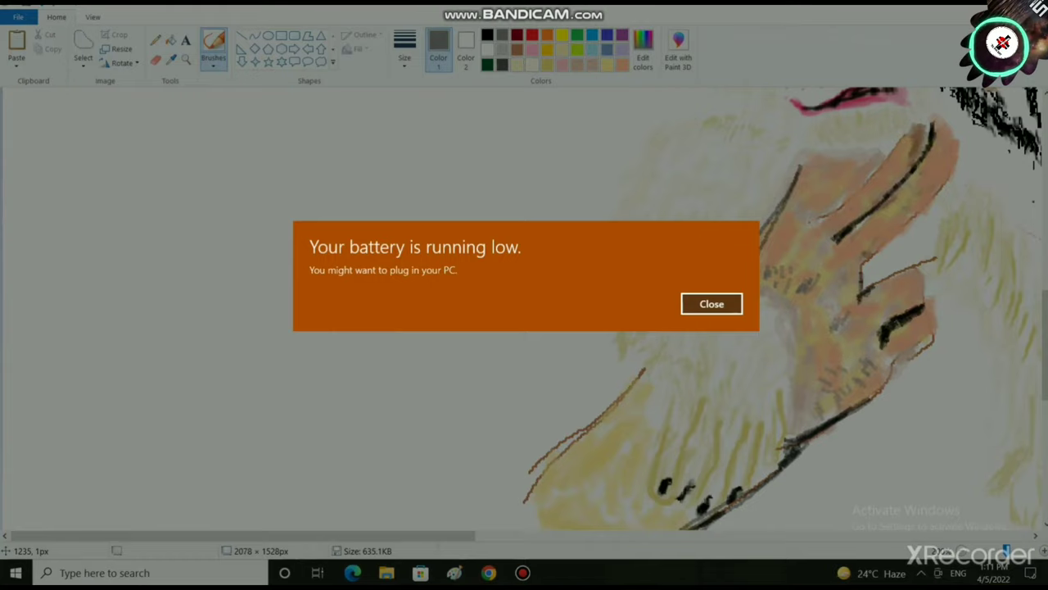
{"action": "left_click", "coordinate": [709, 303]}
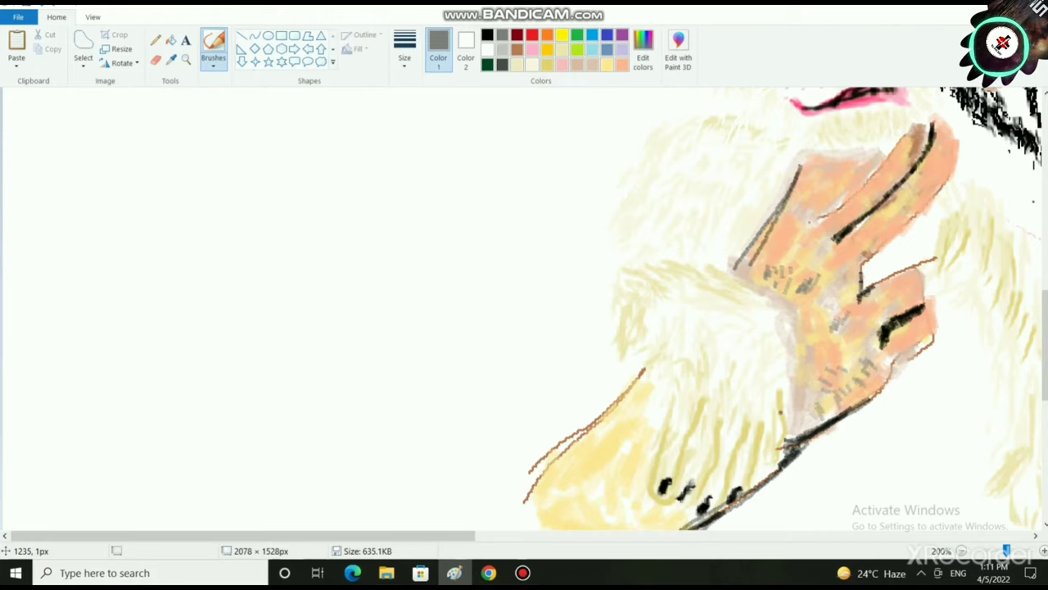
- Hatch grey shading strokes over the yellow forearm below the smaller cub, concentrating on its open lower end
{"action": "scroll", "coordinate": [780, 412], "scroll_direction": "down", "scroll_amount": 3}
{"action": "mouse_move", "coordinate": [610, 387]}
{"action": "left_mouse_down"}
{"action": "mouse_move", "coordinate": [569, 433]}
{"action": "mouse_move", "coordinate": [599, 430]}
{"action": "left_mouse_up"}
{"action": "mouse_move", "coordinate": [630, 430]}
{"action": "left_mouse_down"}
{"action": "mouse_move", "coordinate": [609, 463]}
{"action": "mouse_move", "coordinate": [581, 466]}
{"action": "left_mouse_up"}
{"action": "left_click_drag", "start_coordinate": [625, 434], "coordinate": [595, 463]}
{"action": "left_click_drag", "start_coordinate": [633, 463], "coordinate": [619, 477]}
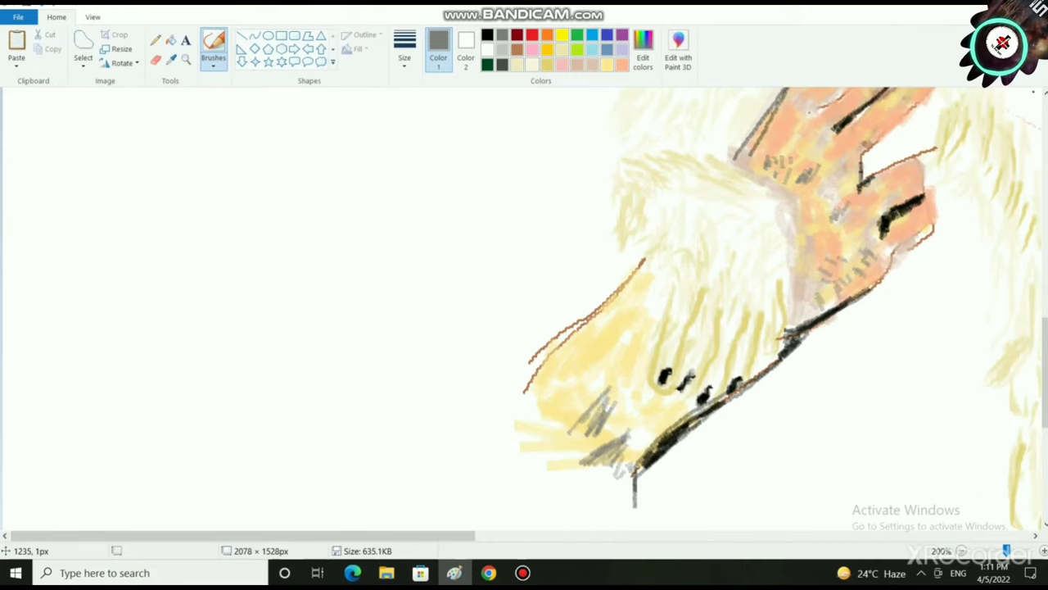
{"action": "left_click_drag", "start_coordinate": [583, 367], "coordinate": [509, 409]}
{"action": "left_click_drag", "start_coordinate": [565, 385], "coordinate": [536, 409]}
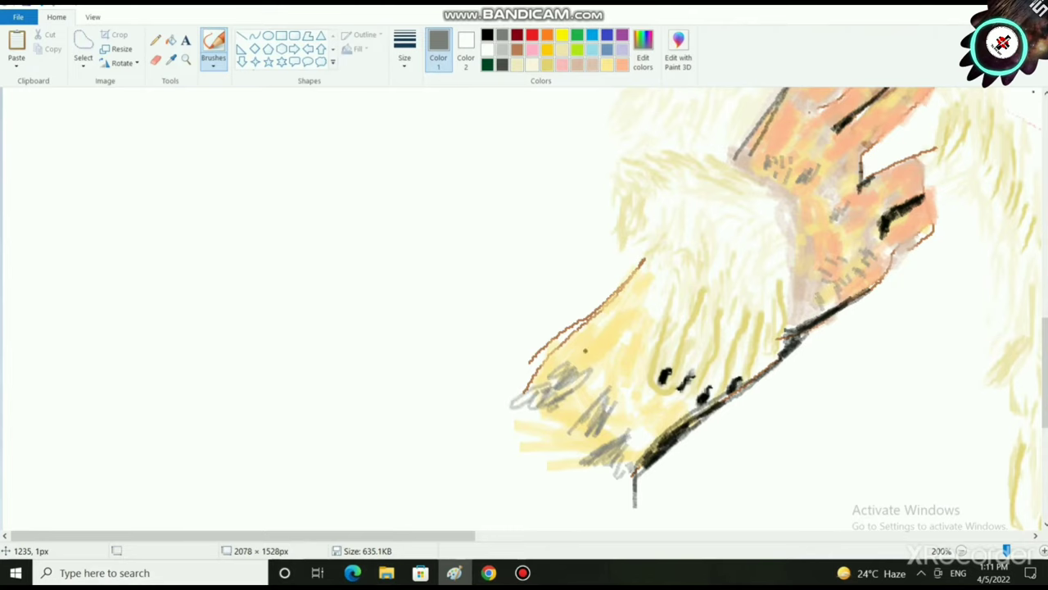
{"action": "left_click_drag", "start_coordinate": [591, 340], "coordinate": [568, 377]}
{"action": "mouse_move", "coordinate": [614, 352]}
{"action": "left_mouse_down"}
{"action": "mouse_move", "coordinate": [595, 378]}
{"action": "mouse_move", "coordinate": [607, 373]}
{"action": "left_mouse_up"}
{"action": "scroll", "coordinate": [699, 314], "scroll_direction": "up", "scroll_amount": 3}
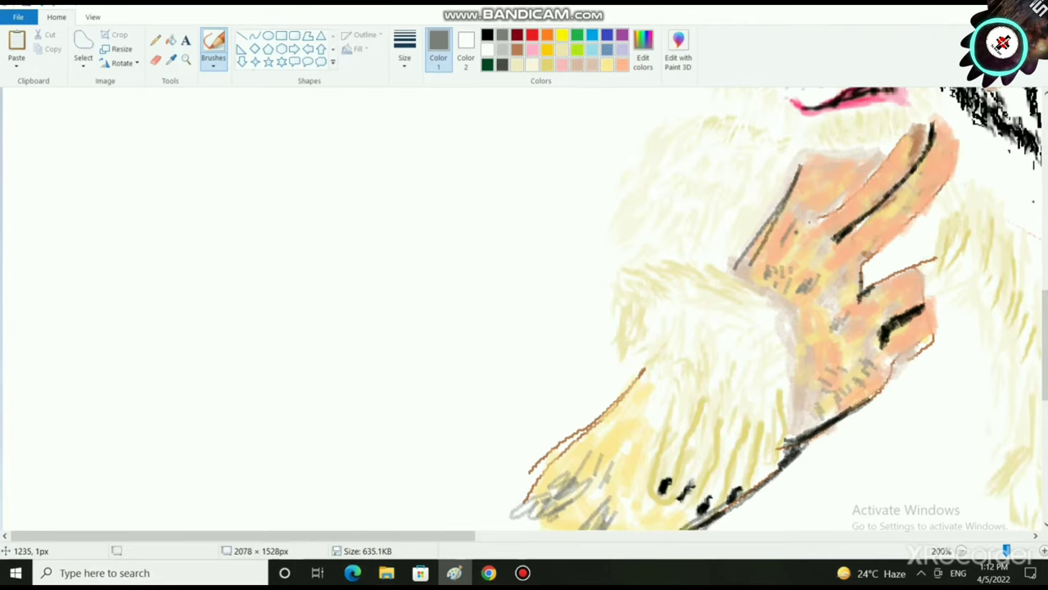
- Paint custom peach over the forearm and upper fingers beneath the smaller cub, using the largest brush size
{"action": "left_click", "coordinate": [622, 65]}
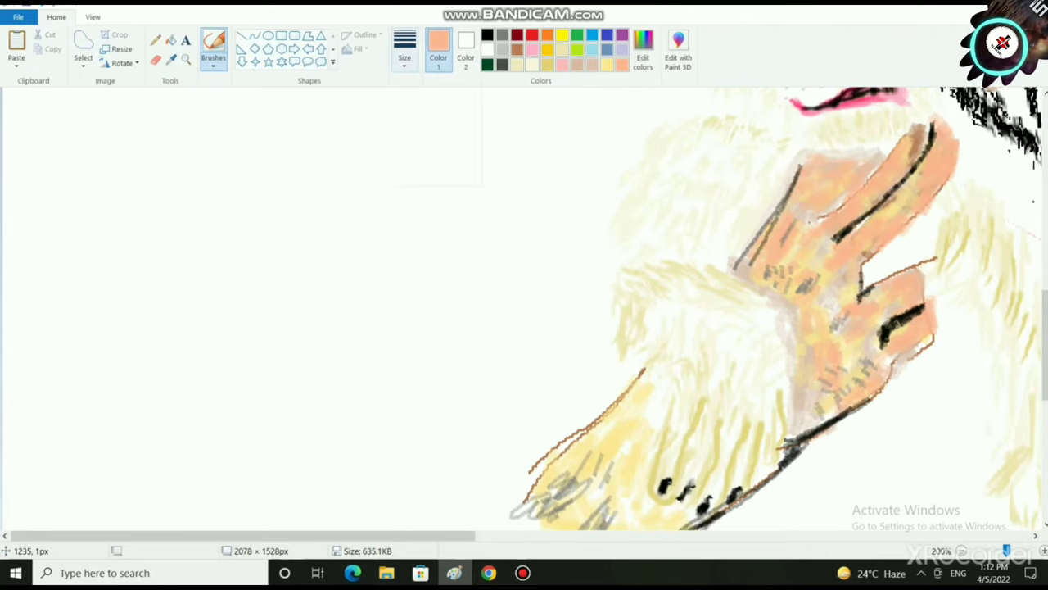
{"action": "left_click", "coordinate": [405, 51]}
{"action": "left_click", "coordinate": [428, 168]}
{"action": "scroll", "coordinate": [425, 118], "scroll_direction": "down", "scroll_amount": 3}
{"action": "mouse_move", "coordinate": [610, 371]}
{"action": "left_mouse_down"}
{"action": "mouse_move", "coordinate": [596, 329]}
{"action": "mouse_move", "coordinate": [643, 278]}
{"action": "left_mouse_up"}
{"action": "mouse_move", "coordinate": [596, 319]}
{"action": "left_mouse_down"}
{"action": "mouse_move", "coordinate": [528, 369]}
{"action": "mouse_move", "coordinate": [637, 272]}
{"action": "mouse_move", "coordinate": [545, 344]}
{"action": "mouse_move", "coordinate": [537, 380]}
{"action": "mouse_move", "coordinate": [615, 365]}
{"action": "mouse_move", "coordinate": [655, 434]}
{"action": "mouse_move", "coordinate": [641, 454]}
{"action": "mouse_move", "coordinate": [661, 405]}
{"action": "mouse_move", "coordinate": [679, 404]}
{"action": "mouse_move", "coordinate": [626, 395]}
{"action": "mouse_move", "coordinate": [644, 381]}
{"action": "mouse_move", "coordinate": [624, 344]}
{"action": "mouse_move", "coordinate": [573, 409]}
{"action": "mouse_move", "coordinate": [565, 446]}
{"action": "mouse_move", "coordinate": [528, 430]}
{"action": "left_mouse_up"}
{"action": "mouse_move", "coordinate": [606, 448]}
{"action": "left_mouse_down"}
{"action": "mouse_move", "coordinate": [565, 377]}
{"action": "mouse_move", "coordinate": [572, 347]}
{"action": "mouse_move", "coordinate": [621, 346]}
{"action": "left_mouse_up"}
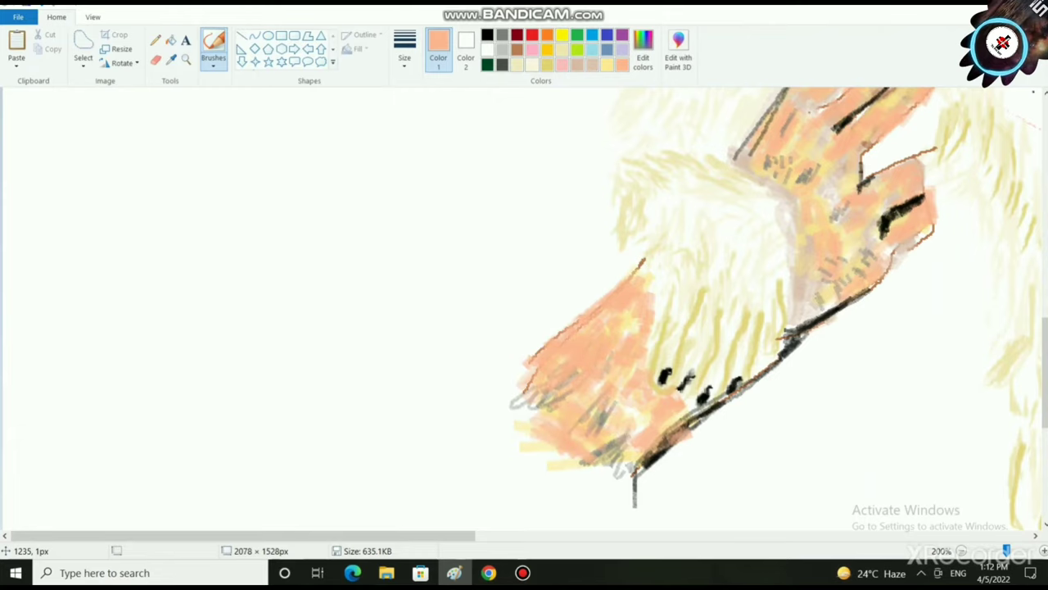
{"action": "scroll", "coordinate": [585, 525], "scroll_direction": "down", "scroll_amount": 2}
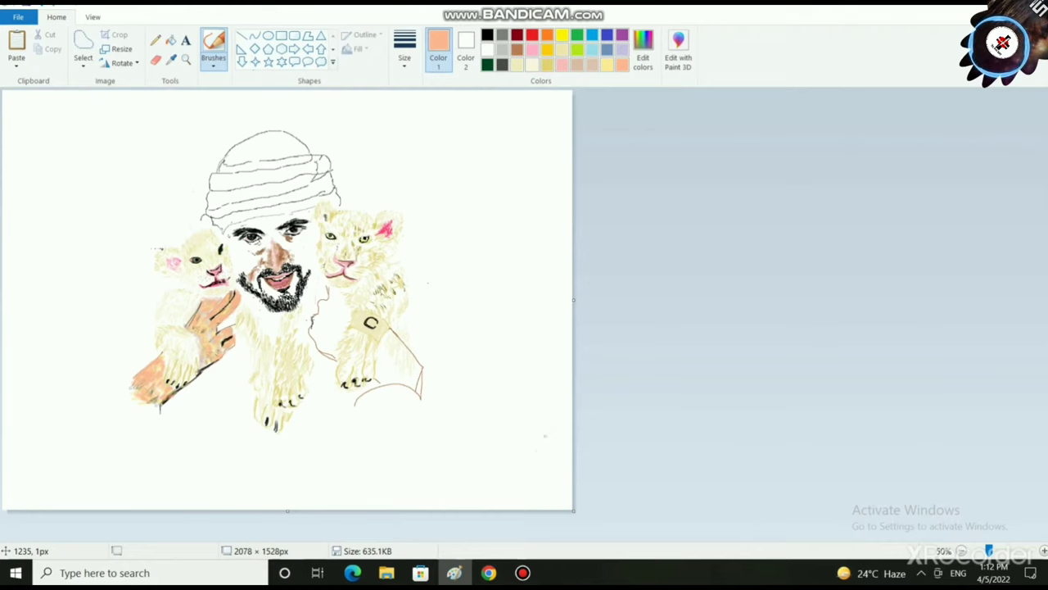
{"action": "scroll", "coordinate": [471, 464], "scroll_direction": "up", "scroll_amount": 2}
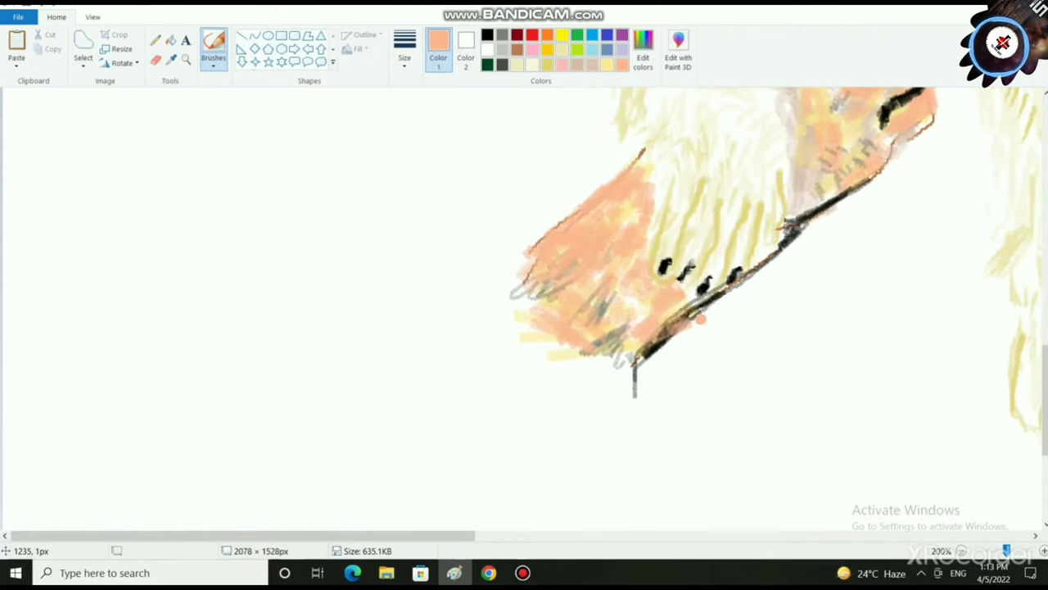
{"action": "scroll", "coordinate": [765, 324], "scroll_direction": "up", "scroll_amount": 3}
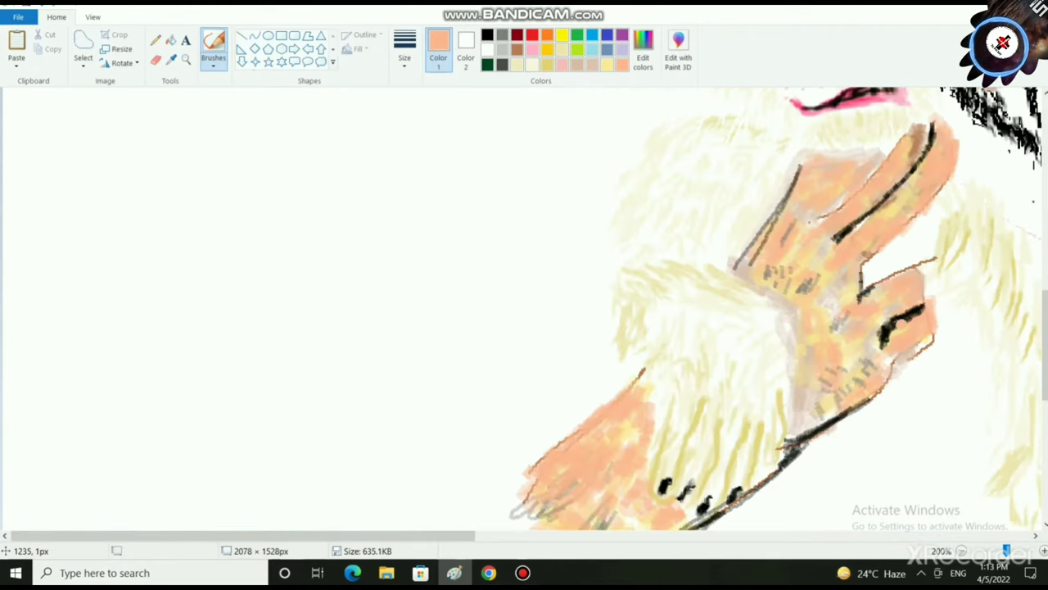
{"action": "scroll", "coordinate": [901, 319], "scroll_direction": "up", "scroll_amount": 2}
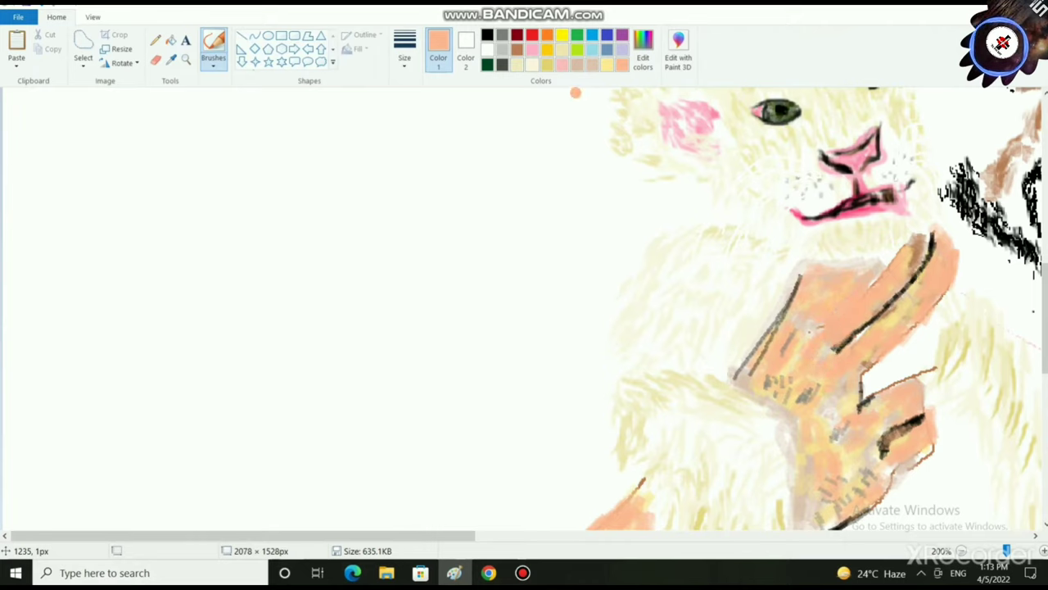
- Shade the lower finger brown and dab brown patches onto the palm of the hand holding the smaller cub
{"action": "left_click", "coordinate": [517, 49]}
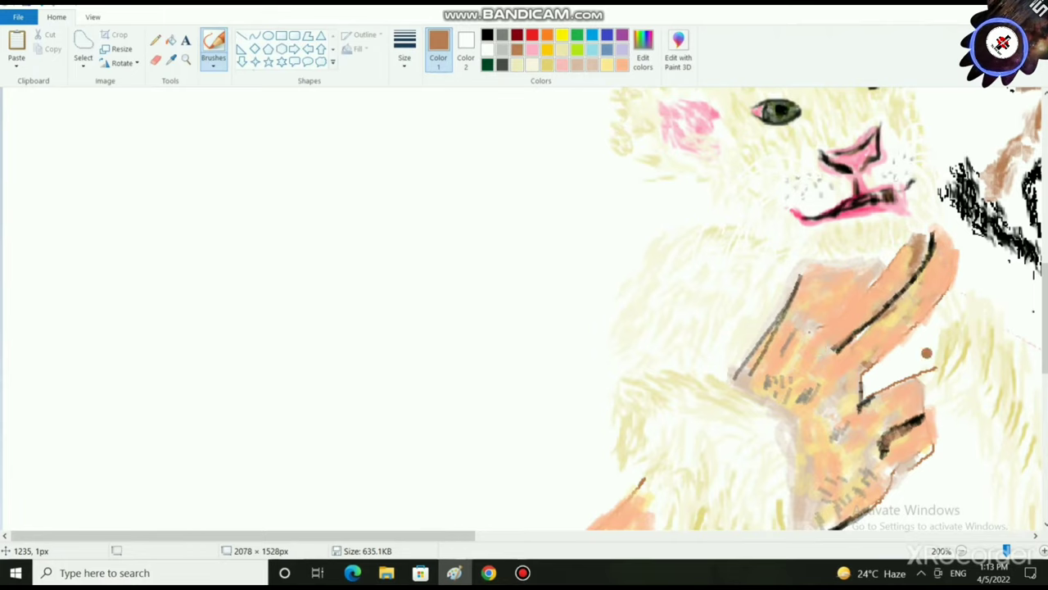
{"action": "mouse_move", "coordinate": [926, 353]}
{"action": "left_mouse_down"}
{"action": "mouse_move", "coordinate": [894, 393]}
{"action": "mouse_move", "coordinate": [908, 383]}
{"action": "mouse_move", "coordinate": [872, 405]}
{"action": "mouse_move", "coordinate": [911, 388]}
{"action": "left_mouse_up"}
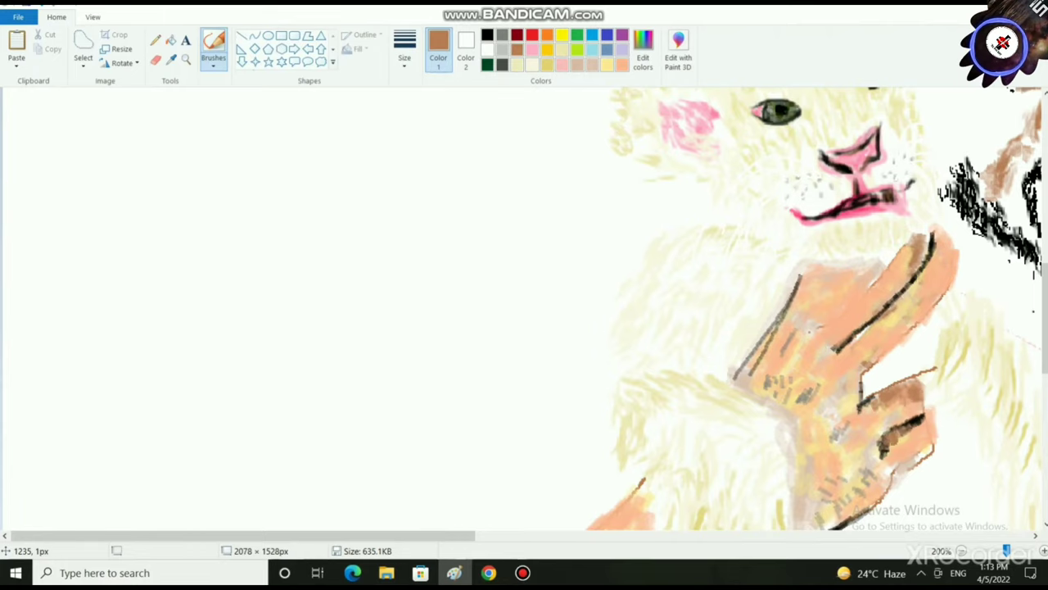
{"action": "scroll", "coordinate": [895, 415], "scroll_direction": "down", "scroll_amount": 3}
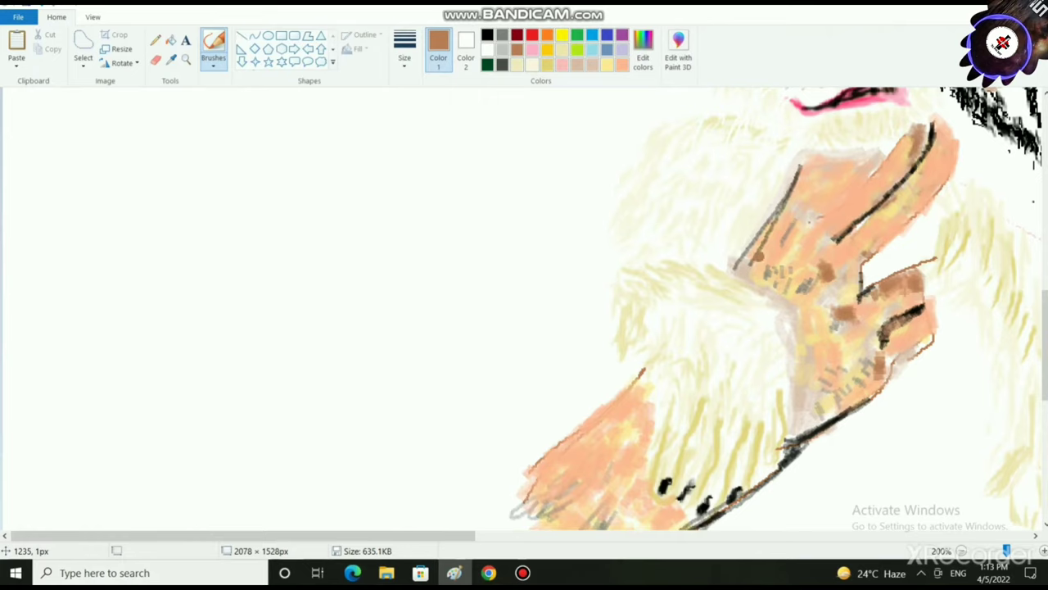
{"action": "left_click_drag", "start_coordinate": [776, 214], "coordinate": [796, 250]}
{"action": "scroll", "coordinate": [827, 336], "scroll_direction": "down", "scroll_amount": 3}
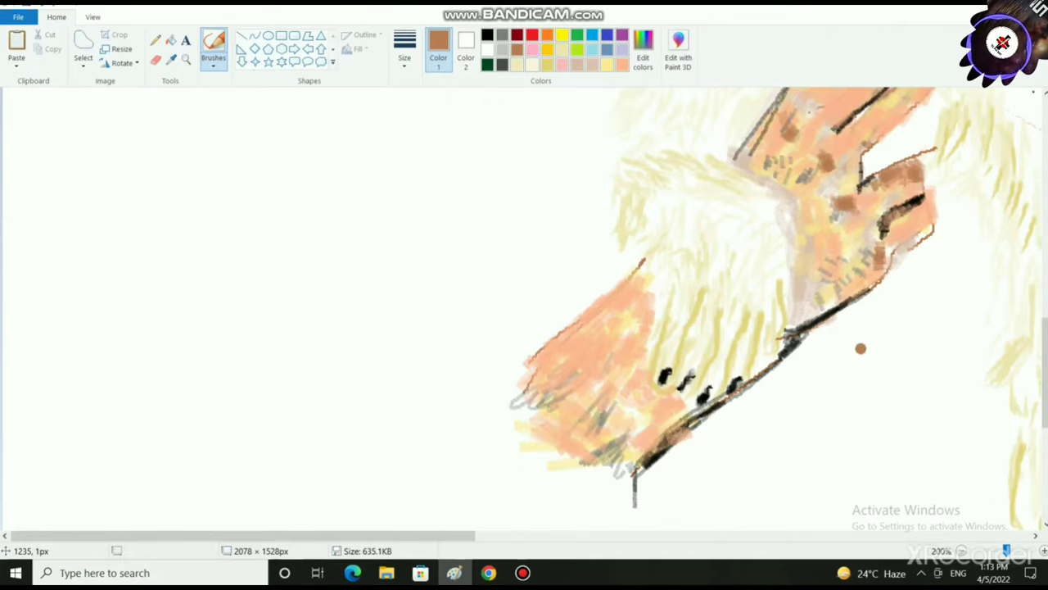
- Add brown shading patches to the lower palm, the long upper finger and the back of the hand
{"action": "scroll", "coordinate": [881, 324], "scroll_direction": "down", "scroll_amount": 6}
{"action": "scroll", "coordinate": [728, 265], "scroll_direction": "up", "scroll_amount": 6}
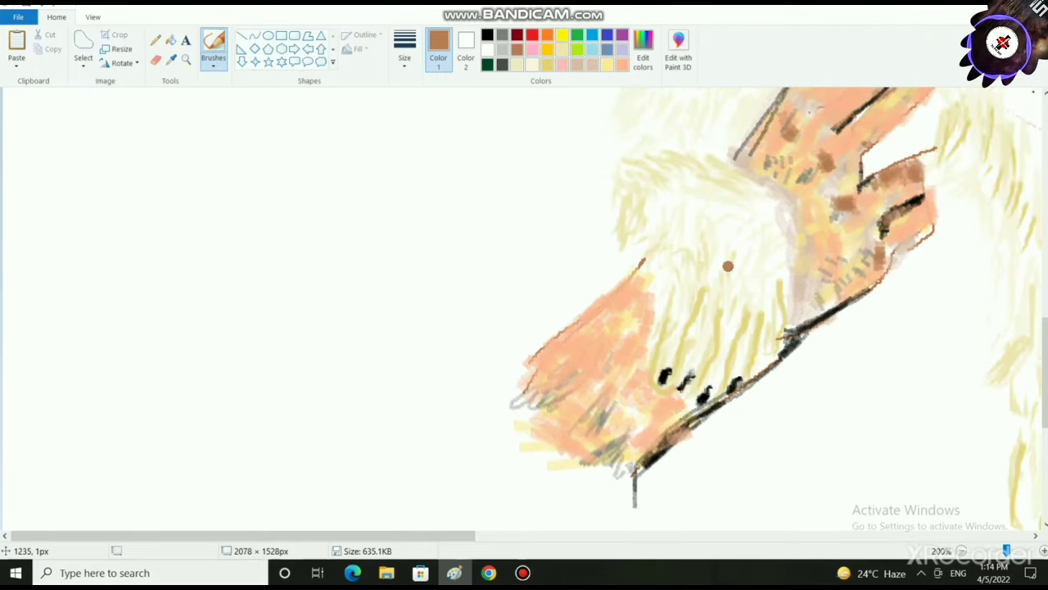
{"action": "scroll", "coordinate": [832, 270], "scroll_direction": "up", "scroll_amount": 3}
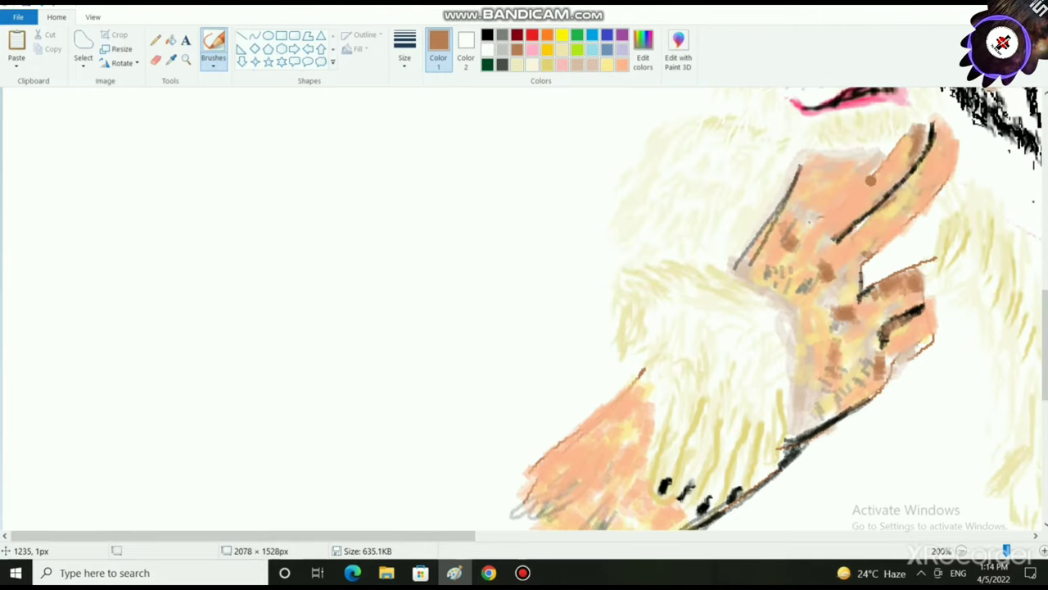
{"action": "scroll", "coordinate": [827, 311], "scroll_direction": "up", "scroll_amount": 3}
{"action": "left_click_drag", "start_coordinate": [918, 292], "coordinate": [929, 306]}
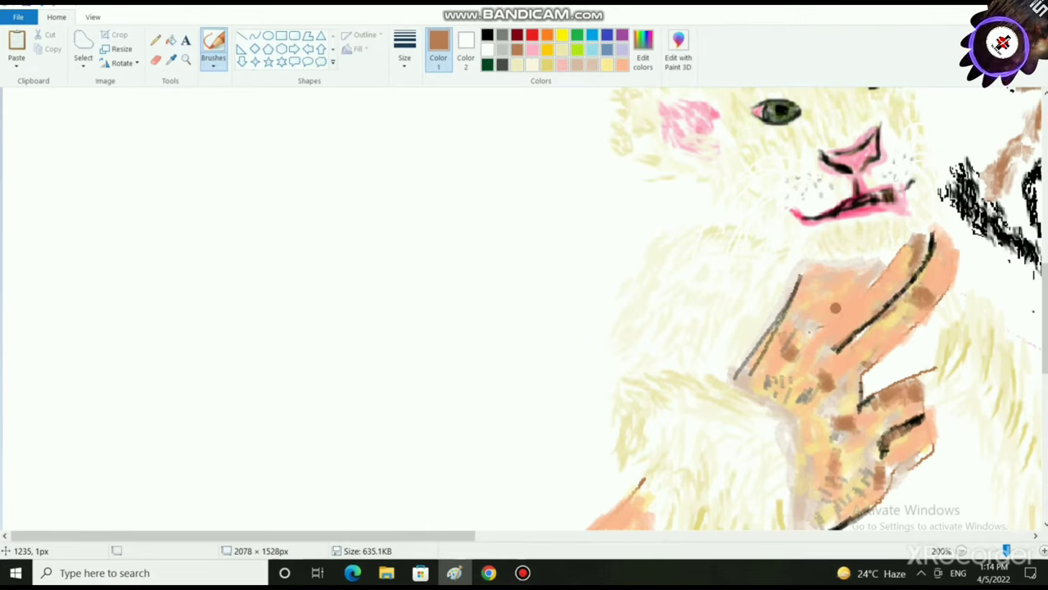
{"action": "mouse_move", "coordinate": [835, 308]}
{"action": "left_mouse_down"}
{"action": "mouse_move", "coordinate": [799, 308]}
{"action": "mouse_move", "coordinate": [813, 297]}
{"action": "mouse_move", "coordinate": [809, 308]}
{"action": "mouse_move", "coordinate": [833, 312]}
{"action": "left_mouse_up"}
{"action": "scroll", "coordinate": [797, 366], "scroll_direction": "down", "scroll_amount": 2}
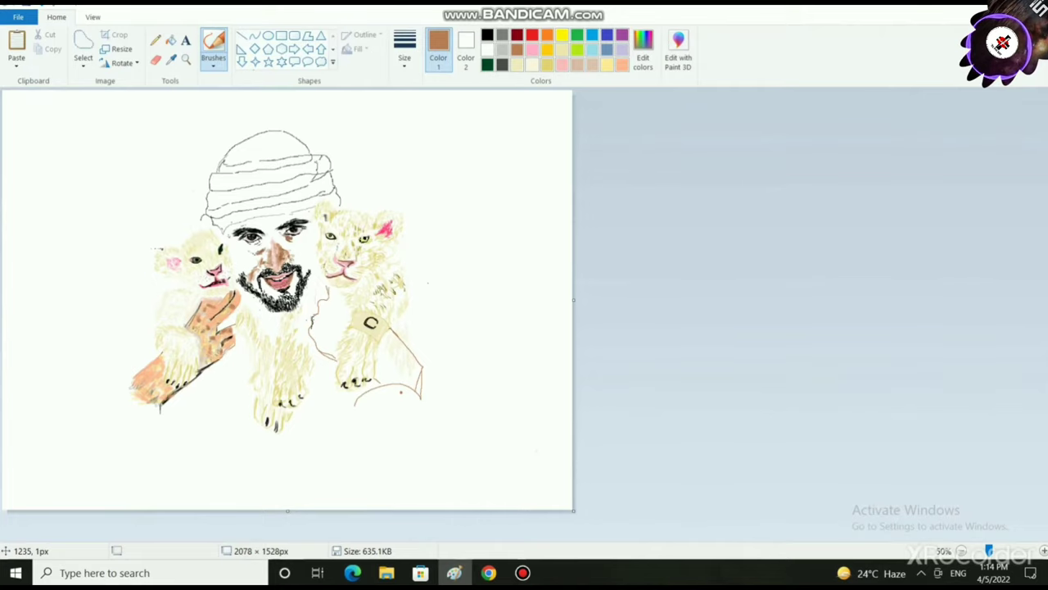
- Build up dense brown patches across the middle of the palm and towards the wrist at higher magnification
{"action": "key", "text": "ctrl+Page_Up"}
{"action": "key", "text": "ctrl+Page_Up"}
{"action": "key", "text": "ctrl+Page_Up"}
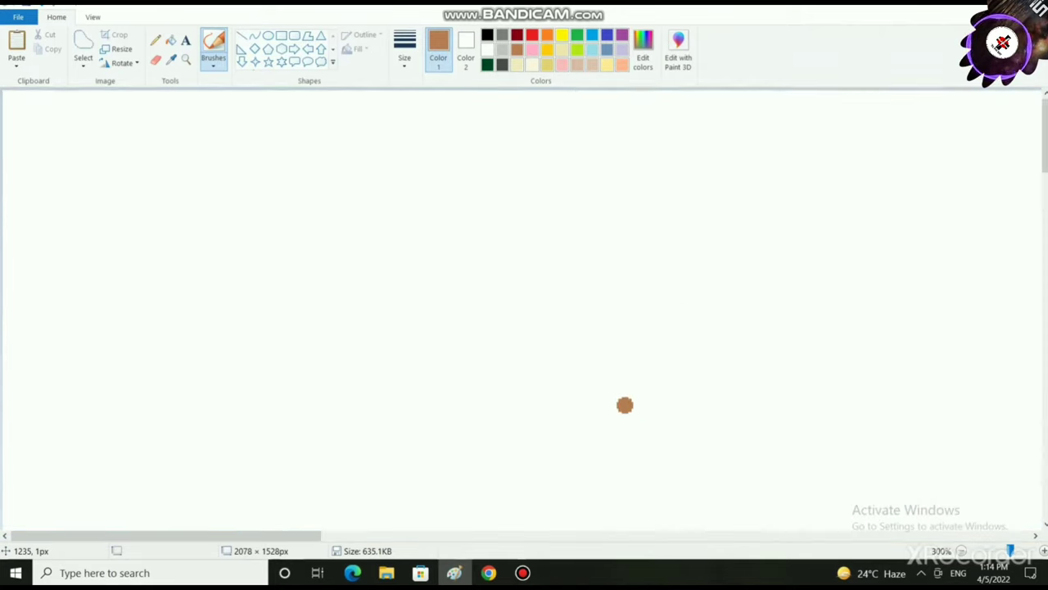
{"action": "left_click_drag", "start_coordinate": [176, 535], "coordinate": [423, 536]}
{"action": "scroll", "coordinate": [436, 397], "scroll_direction": "up", "scroll_amount": 4}
{"action": "mouse_move", "coordinate": [362, 422]}
{"action": "left_mouse_down"}
{"action": "mouse_move", "coordinate": [327, 418]}
{"action": "mouse_move", "coordinate": [359, 430]}
{"action": "mouse_move", "coordinate": [306, 402]}
{"action": "mouse_move", "coordinate": [378, 410]}
{"action": "mouse_move", "coordinate": [356, 442]}
{"action": "left_mouse_up"}
{"action": "mouse_move", "coordinate": [395, 485]}
{"action": "left_mouse_down"}
{"action": "mouse_move", "coordinate": [366, 462]}
{"action": "mouse_move", "coordinate": [404, 451]}
{"action": "mouse_move", "coordinate": [370, 463]}
{"action": "mouse_move", "coordinate": [377, 513]}
{"action": "mouse_move", "coordinate": [403, 522]}
{"action": "left_mouse_up"}
{"action": "scroll", "coordinate": [403, 523], "scroll_direction": "down", "scroll_amount": 3}
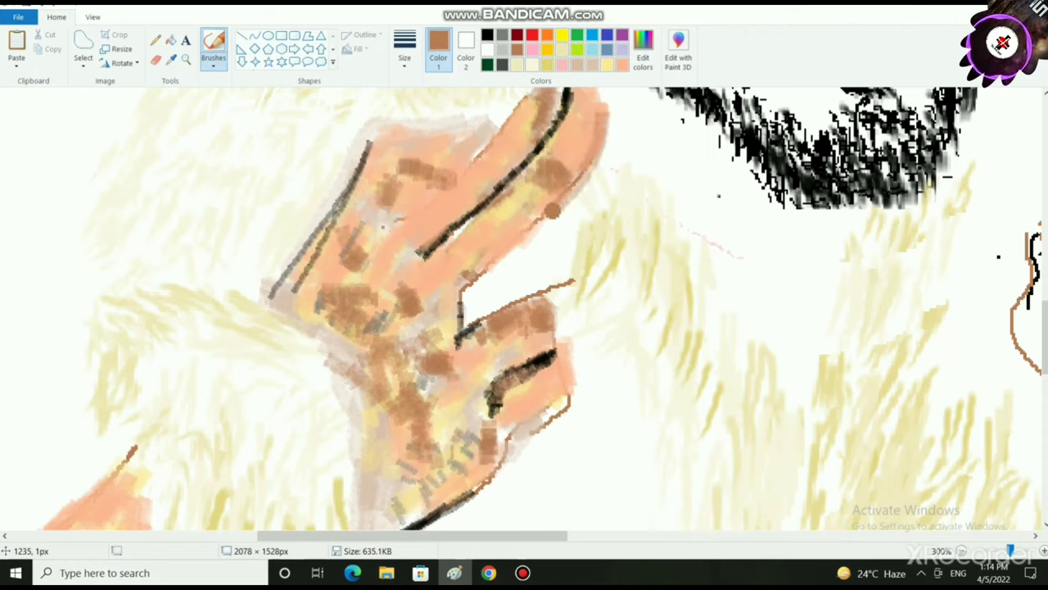
- Shade the finger edges and outer contour of the hand brown, and add brown patches over the forearm
{"action": "mouse_move", "coordinate": [568, 108]}
{"action": "left_mouse_down"}
{"action": "mouse_move", "coordinate": [467, 232]}
{"action": "mouse_move", "coordinate": [408, 281]}
{"action": "left_mouse_up"}
{"action": "left_click_drag", "start_coordinate": [550, 294], "coordinate": [502, 309]}
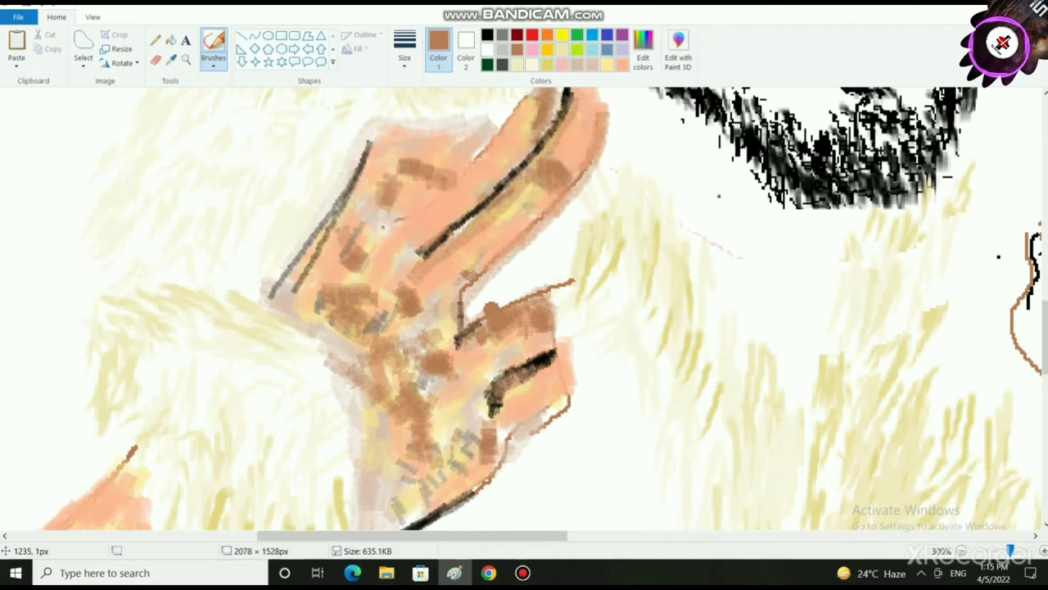
{"action": "mouse_move", "coordinate": [542, 354]}
{"action": "left_mouse_down"}
{"action": "mouse_move", "coordinate": [571, 357]}
{"action": "mouse_move", "coordinate": [554, 411]}
{"action": "mouse_move", "coordinate": [525, 432]}
{"action": "mouse_move", "coordinate": [557, 352]}
{"action": "left_mouse_up"}
{"action": "mouse_move", "coordinate": [363, 167]}
{"action": "left_mouse_down"}
{"action": "mouse_move", "coordinate": [296, 251]}
{"action": "mouse_move", "coordinate": [365, 164]}
{"action": "mouse_move", "coordinate": [287, 293]}
{"action": "mouse_move", "coordinate": [368, 168]}
{"action": "mouse_move", "coordinate": [474, 125]}
{"action": "mouse_move", "coordinate": [459, 156]}
{"action": "mouse_move", "coordinate": [360, 213]}
{"action": "mouse_move", "coordinate": [311, 270]}
{"action": "left_mouse_up"}
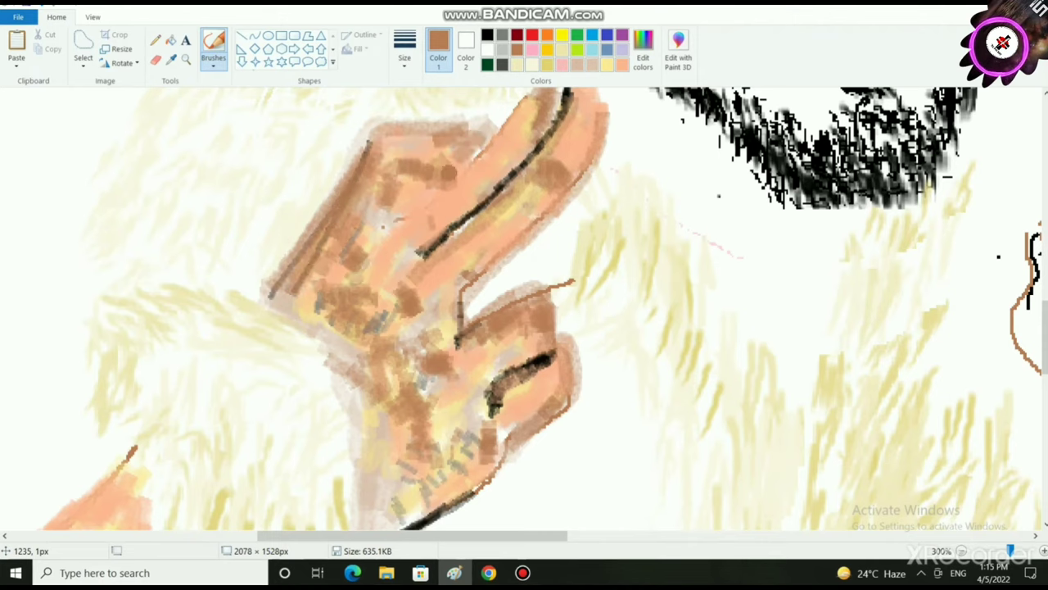
{"action": "scroll", "coordinate": [410, 372], "scroll_direction": "down", "scroll_amount": 2}
{"action": "scroll", "coordinate": [409, 373], "scroll_direction": "up", "scroll_amount": 5}
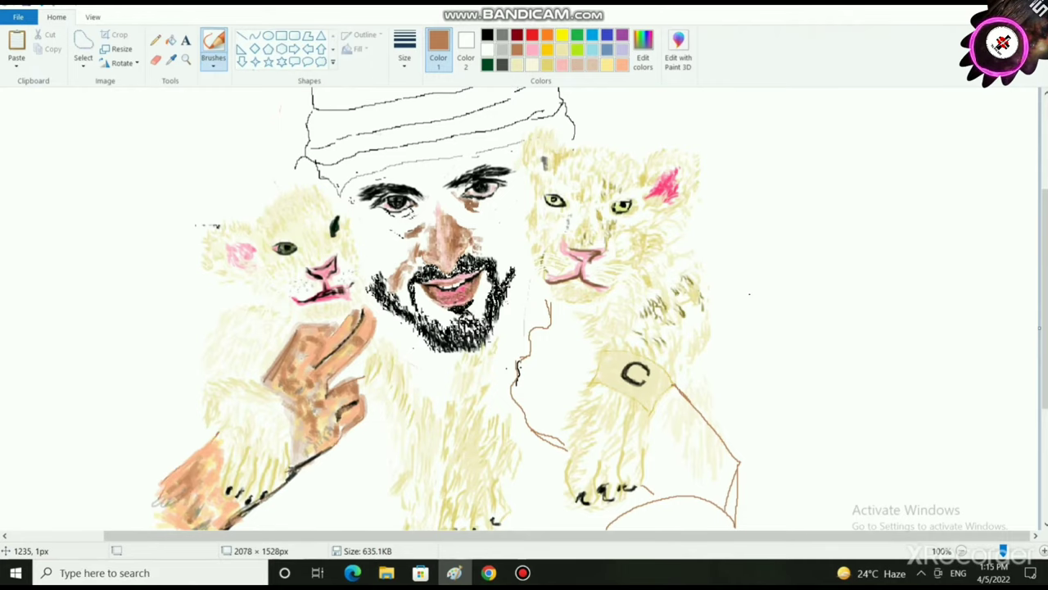
- Rough in brown colour along the inner edge of the outlined hand beneath the larger cub
{"action": "scroll", "coordinate": [565, 311], "scroll_direction": "left", "scroll_amount": 1}
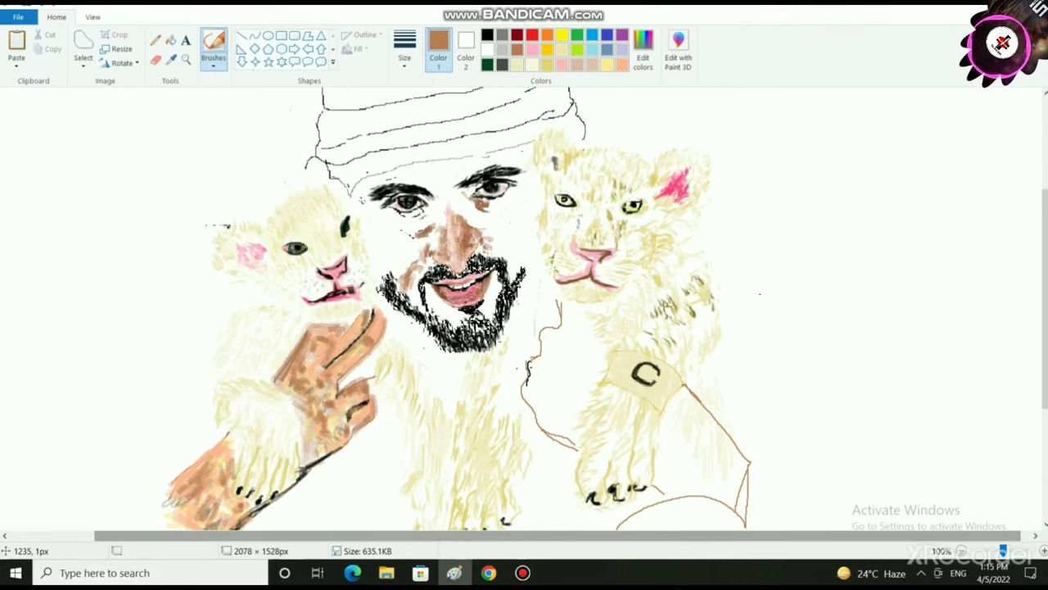
{"action": "scroll", "coordinate": [449, 483], "scroll_direction": "down", "scroll_amount": 3}
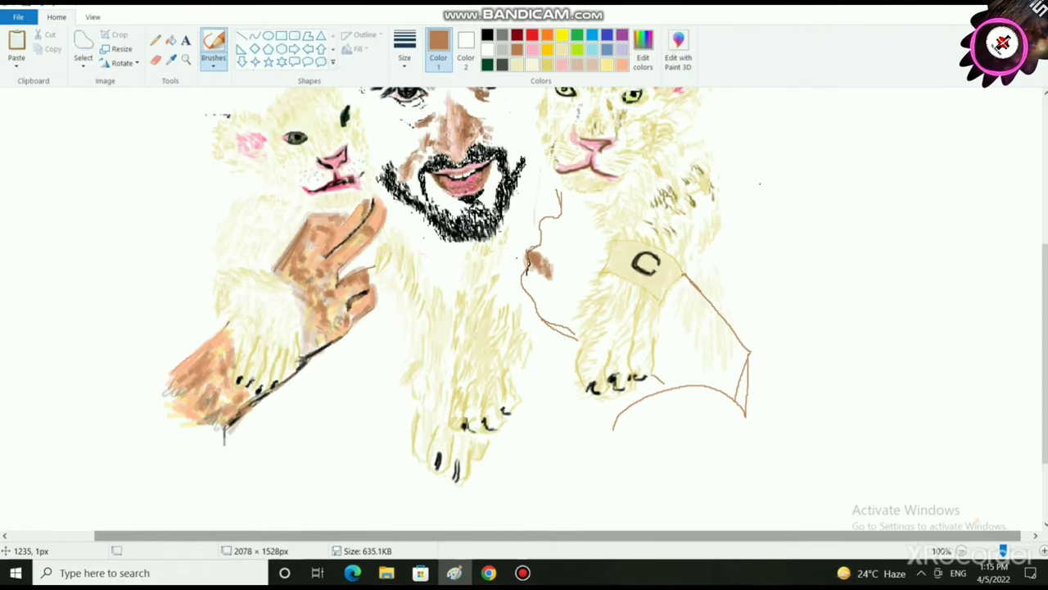
{"action": "mouse_move", "coordinate": [552, 271]}
{"action": "left_mouse_down"}
{"action": "mouse_move", "coordinate": [544, 232]}
{"action": "mouse_move", "coordinate": [578, 210]}
{"action": "mouse_move", "coordinate": [544, 257]}
{"action": "left_mouse_up"}
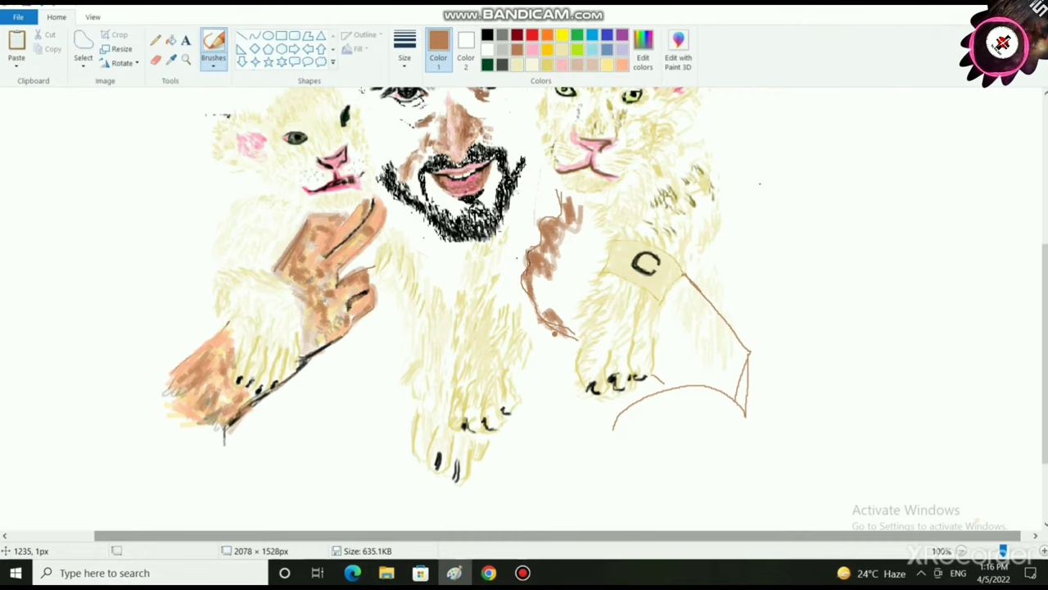
{"action": "mouse_move", "coordinate": [548, 284]}
{"action": "left_mouse_down"}
{"action": "mouse_move", "coordinate": [548, 308]}
{"action": "mouse_move", "coordinate": [565, 255]}
{"action": "mouse_move", "coordinate": [542, 286]}
{"action": "left_mouse_up"}
- Fill the outlined hand beneath the larger cub's chin with brown strokes from the fingertips down to the wrist
{"action": "scroll", "coordinate": [525, 357], "scroll_direction": "up", "scroll_amount": 2}
{"action": "scroll", "coordinate": [521, 371], "scroll_direction": "down", "scroll_amount": 5}
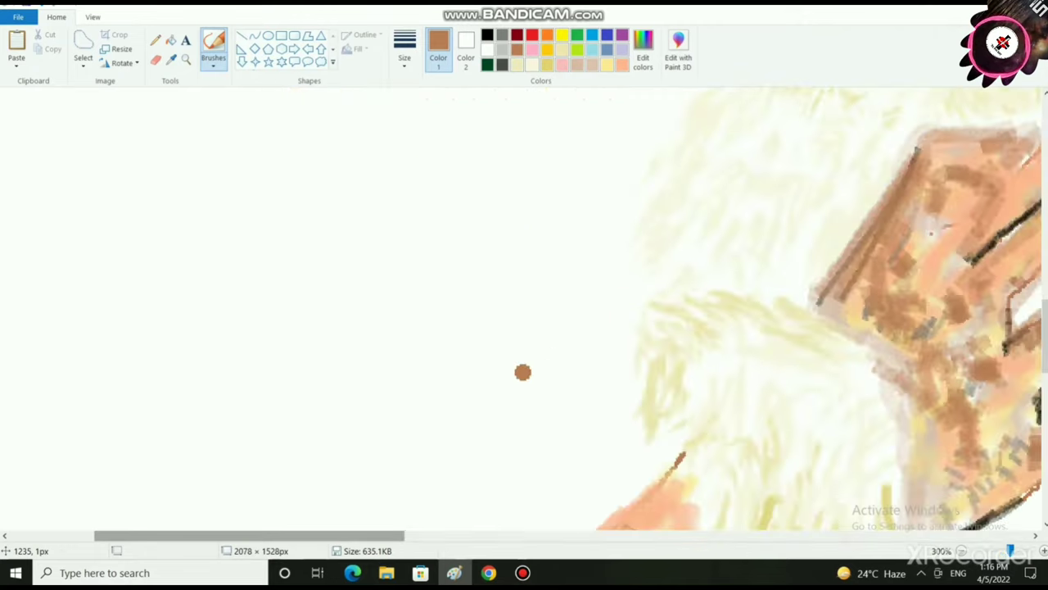
{"action": "mouse_move", "coordinate": [379, 536]}
{"action": "left_mouse_down"}
{"action": "mouse_move", "coordinate": [1005, 536]}
{"action": "mouse_move", "coordinate": [792, 535]}
{"action": "left_mouse_up"}
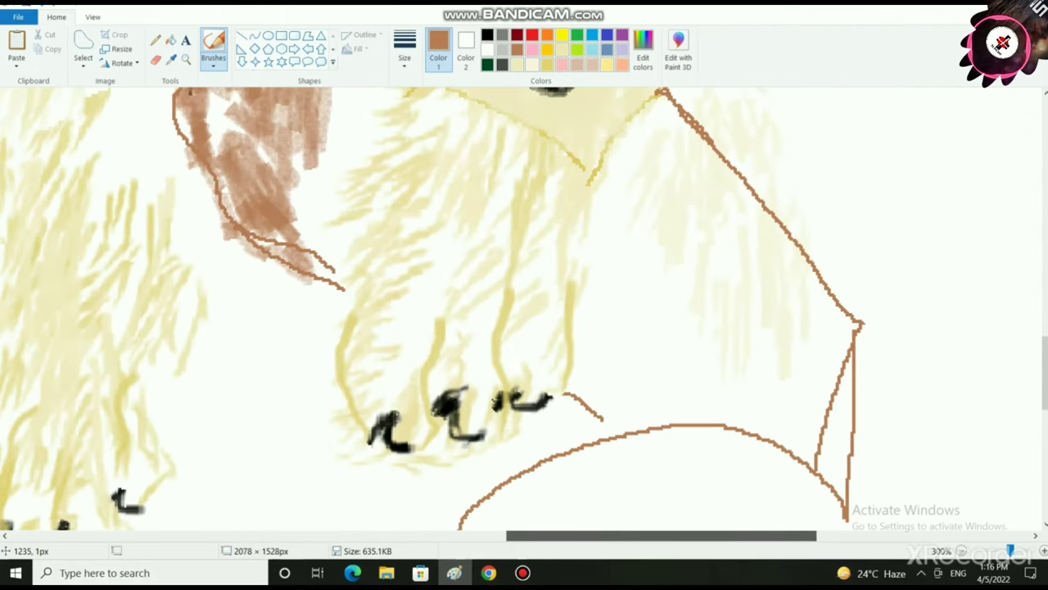
{"action": "scroll", "coordinate": [434, 393], "scroll_direction": "up", "scroll_amount": 2}
{"action": "mouse_move", "coordinate": [303, 214]}
{"action": "left_mouse_down"}
{"action": "mouse_move", "coordinate": [307, 228]}
{"action": "mouse_move", "coordinate": [262, 197]}
{"action": "mouse_move", "coordinate": [289, 169]}
{"action": "mouse_move", "coordinate": [301, 116]}
{"action": "left_mouse_up"}
{"action": "scroll", "coordinate": [323, 200], "scroll_direction": "up", "scroll_amount": 3}
{"action": "left_click_drag", "start_coordinate": [323, 297], "coordinate": [305, 304]}
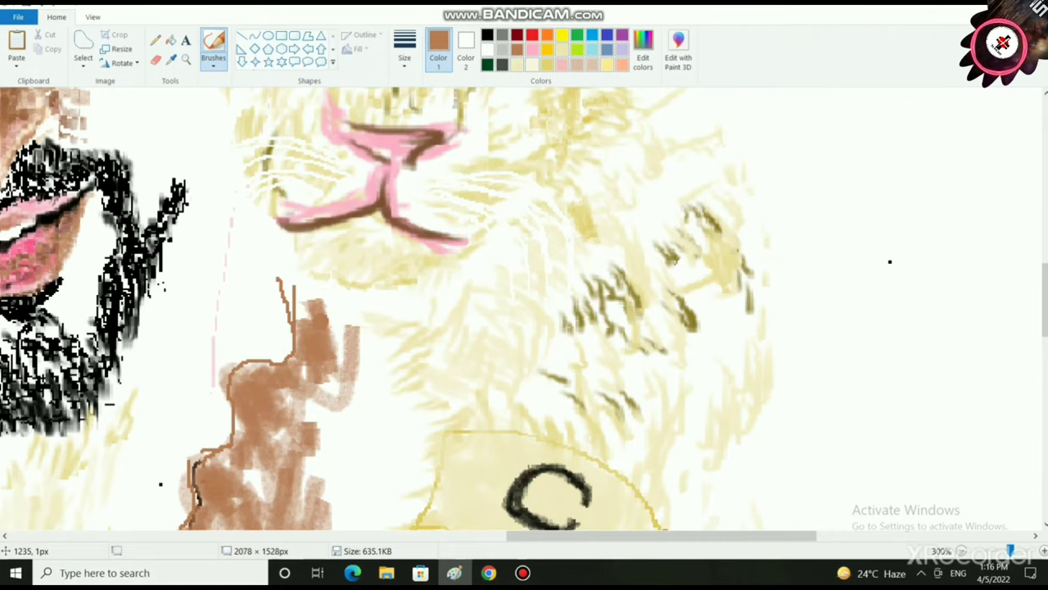
{"action": "scroll", "coordinate": [347, 350], "scroll_direction": "down", "scroll_amount": 1}
{"action": "mouse_move", "coordinate": [245, 363]}
{"action": "left_mouse_down"}
{"action": "mouse_move", "coordinate": [306, 328]}
{"action": "mouse_move", "coordinate": [316, 335]}
{"action": "mouse_move", "coordinate": [308, 308]}
{"action": "mouse_move", "coordinate": [333, 295]}
{"action": "mouse_move", "coordinate": [294, 190]}
{"action": "mouse_move", "coordinate": [366, 300]}
{"action": "mouse_move", "coordinate": [339, 193]}
{"action": "mouse_move", "coordinate": [291, 173]}
{"action": "mouse_move", "coordinate": [358, 202]}
{"action": "mouse_move", "coordinate": [382, 339]}
{"action": "mouse_move", "coordinate": [352, 352]}
{"action": "mouse_move", "coordinate": [358, 380]}
{"action": "mouse_move", "coordinate": [374, 282]}
{"action": "mouse_move", "coordinate": [363, 231]}
{"action": "mouse_move", "coordinate": [328, 358]}
{"action": "mouse_move", "coordinate": [215, 463]}
{"action": "mouse_move", "coordinate": [319, 370]}
{"action": "mouse_move", "coordinate": [294, 283]}
{"action": "left_mouse_up"}
{"action": "scroll", "coordinate": [287, 348], "scroll_direction": "down", "scroll_amount": 2}
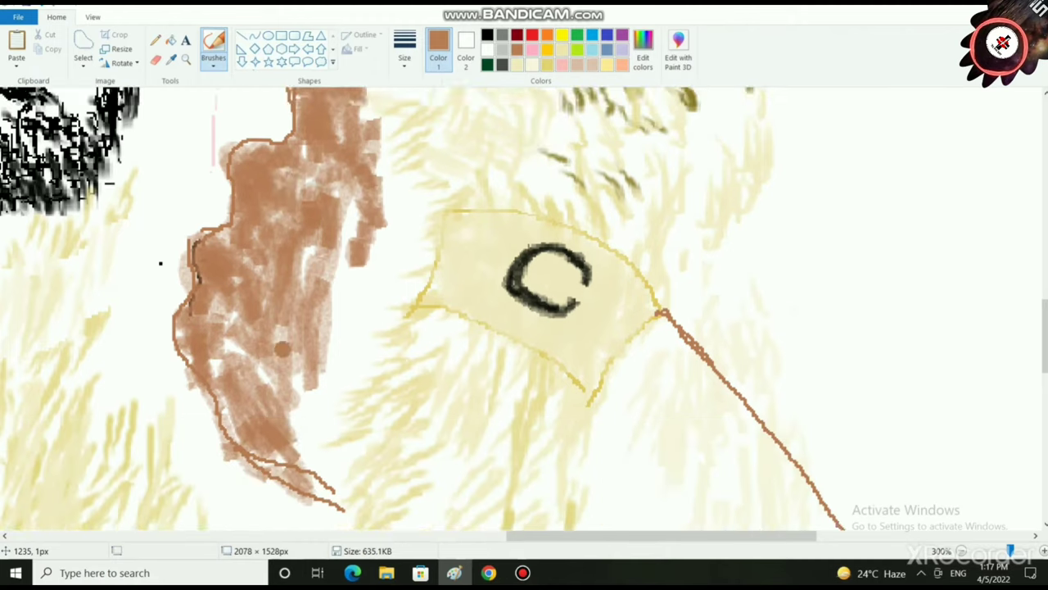
- Widen the brown fill of that hand outward to the cub's fur and the band marked C
{"action": "mouse_move", "coordinate": [299, 324]}
{"action": "left_mouse_down"}
{"action": "mouse_move", "coordinate": [312, 245]}
{"action": "mouse_move", "coordinate": [348, 221]}
{"action": "mouse_move", "coordinate": [377, 114]}
{"action": "mouse_move", "coordinate": [353, 91]}
{"action": "mouse_move", "coordinate": [392, 126]}
{"action": "left_mouse_up"}
{"action": "scroll", "coordinate": [388, 181], "scroll_direction": "up", "scroll_amount": 1}
{"action": "mouse_move", "coordinate": [395, 227]}
{"action": "left_mouse_down"}
{"action": "mouse_move", "coordinate": [382, 182]}
{"action": "mouse_move", "coordinate": [379, 242]}
{"action": "mouse_move", "coordinate": [350, 284]}
{"action": "mouse_move", "coordinate": [398, 262]}
{"action": "mouse_move", "coordinate": [323, 402]}
{"action": "mouse_move", "coordinate": [332, 480]}
{"action": "left_mouse_up"}
- Rough in the forearm below the C band with brown strokes, from its slanted outline down to the curved line
{"action": "scroll", "coordinate": [533, 409], "scroll_direction": "down", "scroll_amount": 6}
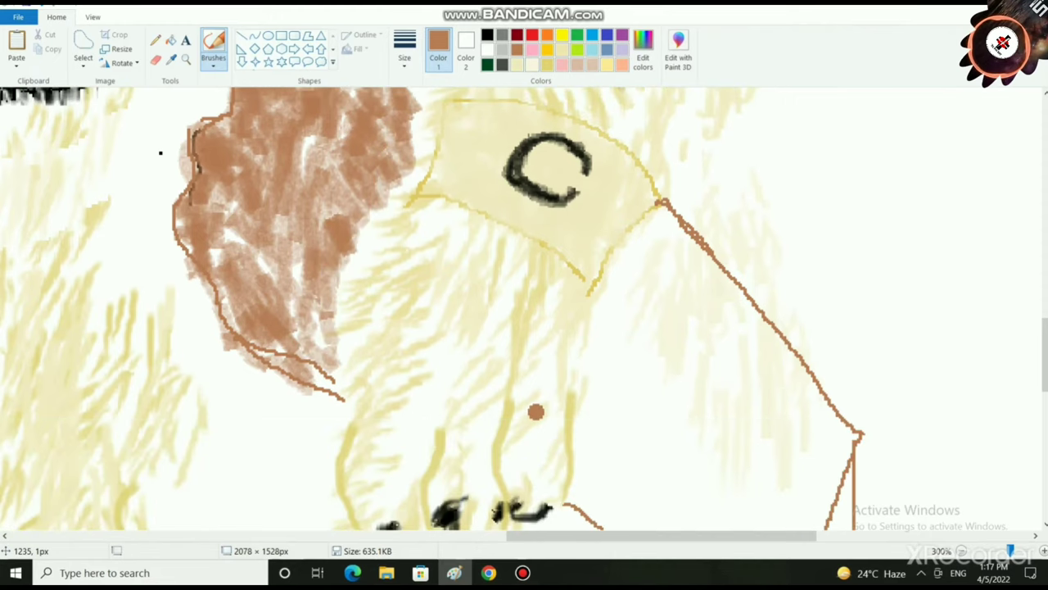
{"action": "mouse_move", "coordinate": [636, 264]}
{"action": "left_mouse_down"}
{"action": "mouse_move", "coordinate": [749, 265]}
{"action": "mouse_move", "coordinate": [772, 304]}
{"action": "mouse_move", "coordinate": [752, 230]}
{"action": "mouse_move", "coordinate": [795, 164]}
{"action": "mouse_move", "coordinate": [781, 197]}
{"action": "mouse_move", "coordinate": [624, 227]}
{"action": "mouse_move", "coordinate": [592, 188]}
{"action": "mouse_move", "coordinate": [578, 226]}
{"action": "mouse_move", "coordinate": [610, 316]}
{"action": "mouse_move", "coordinate": [672, 294]}
{"action": "mouse_move", "coordinate": [705, 304]}
{"action": "mouse_move", "coordinate": [583, 246]}
{"action": "mouse_move", "coordinate": [614, 259]}
{"action": "mouse_move", "coordinate": [638, 189]}
{"action": "mouse_move", "coordinate": [623, 176]}
{"action": "mouse_move", "coordinate": [595, 271]}
{"action": "mouse_move", "coordinate": [590, 245]}
{"action": "mouse_move", "coordinate": [651, 103]}
{"action": "mouse_move", "coordinate": [583, 277]}
{"action": "mouse_move", "coordinate": [636, 200]}
{"action": "mouse_move", "coordinate": [615, 246]}
{"action": "mouse_move", "coordinate": [696, 156]}
{"action": "mouse_move", "coordinate": [684, 122]}
{"action": "mouse_move", "coordinate": [835, 299]}
{"action": "mouse_move", "coordinate": [837, 343]}
{"action": "mouse_move", "coordinate": [814, 413]}
{"action": "mouse_move", "coordinate": [782, 379]}
{"action": "mouse_move", "coordinate": [672, 323]}
{"action": "mouse_move", "coordinate": [662, 212]}
{"action": "mouse_move", "coordinate": [715, 236]}
{"action": "mouse_move", "coordinate": [742, 263]}
{"action": "left_mouse_up"}
{"action": "scroll", "coordinate": [676, 276], "scroll_direction": "up", "scroll_amount": 3}
{"action": "scroll", "coordinate": [690, 409], "scroll_direction": "down", "scroll_amount": 1}
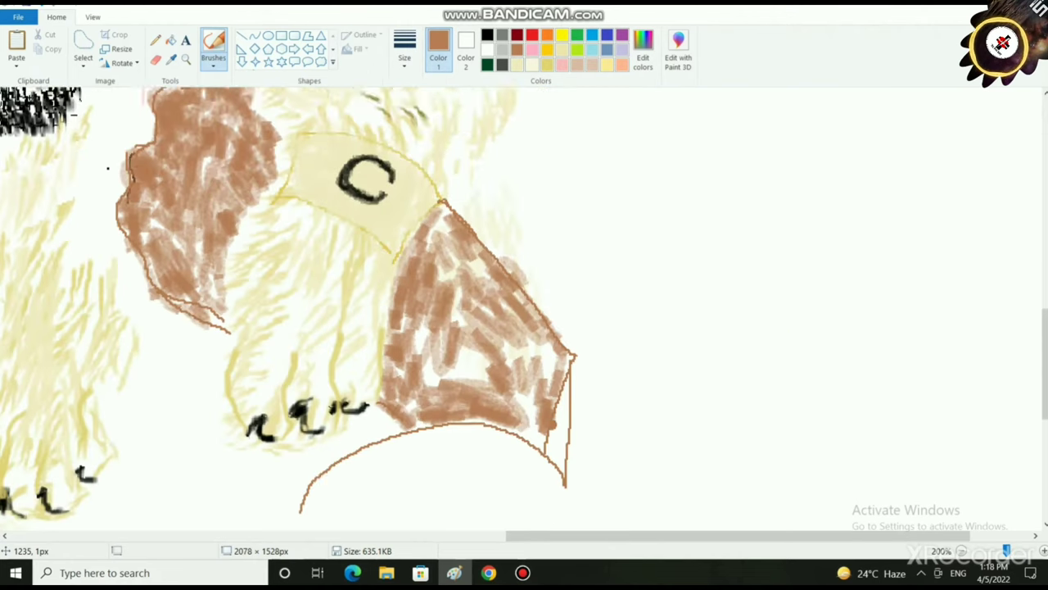
- Layer beige, gold and pink strokes over the brown hand beneath the larger cub
{"action": "scroll", "coordinate": [524, 422], "scroll_direction": "up", "scroll_amount": 3}
{"action": "left_click", "coordinate": [547, 65]}
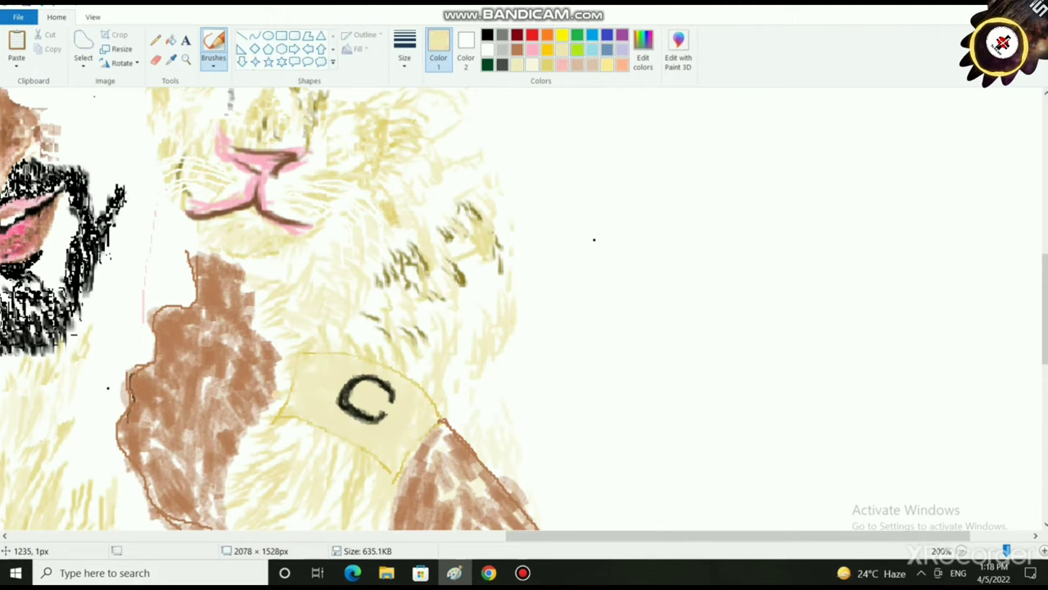
{"action": "mouse_move", "coordinate": [190, 372]}
{"action": "left_mouse_down"}
{"action": "mouse_move", "coordinate": [241, 381]}
{"action": "mouse_move", "coordinate": [185, 339]}
{"action": "mouse_move", "coordinate": [249, 357]}
{"action": "mouse_move", "coordinate": [209, 265]}
{"action": "mouse_move", "coordinate": [212, 300]}
{"action": "mouse_move", "coordinate": [162, 323]}
{"action": "mouse_move", "coordinate": [191, 403]}
{"action": "mouse_move", "coordinate": [148, 379]}
{"action": "mouse_move", "coordinate": [141, 403]}
{"action": "mouse_move", "coordinate": [174, 495]}
{"action": "left_mouse_up"}
{"action": "left_click", "coordinate": [547, 64]}
{"action": "left_click", "coordinate": [300, 320]}
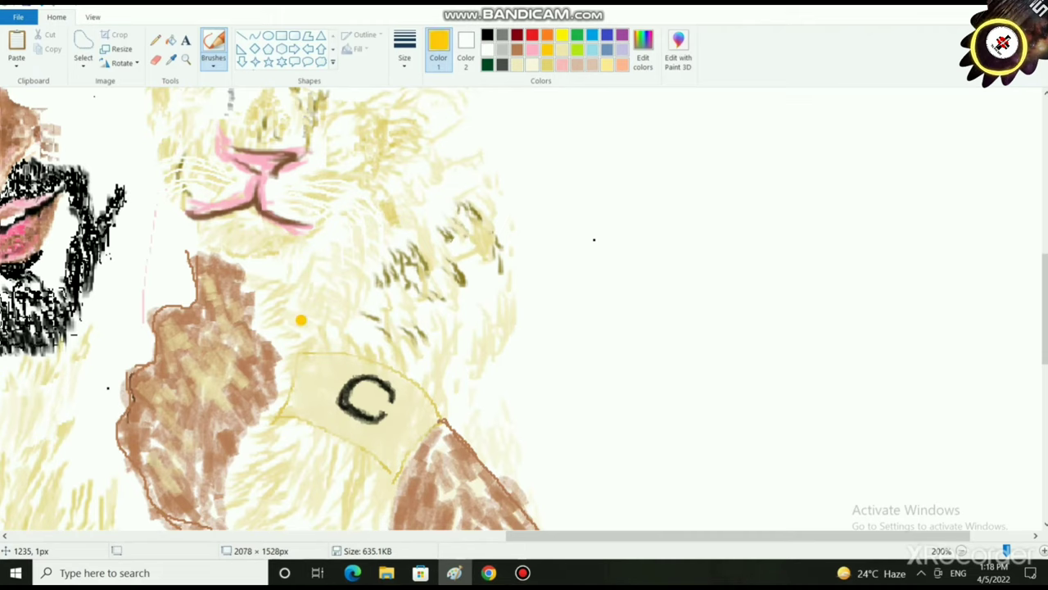
{"action": "left_click_drag", "start_coordinate": [187, 375], "coordinate": [199, 430]}
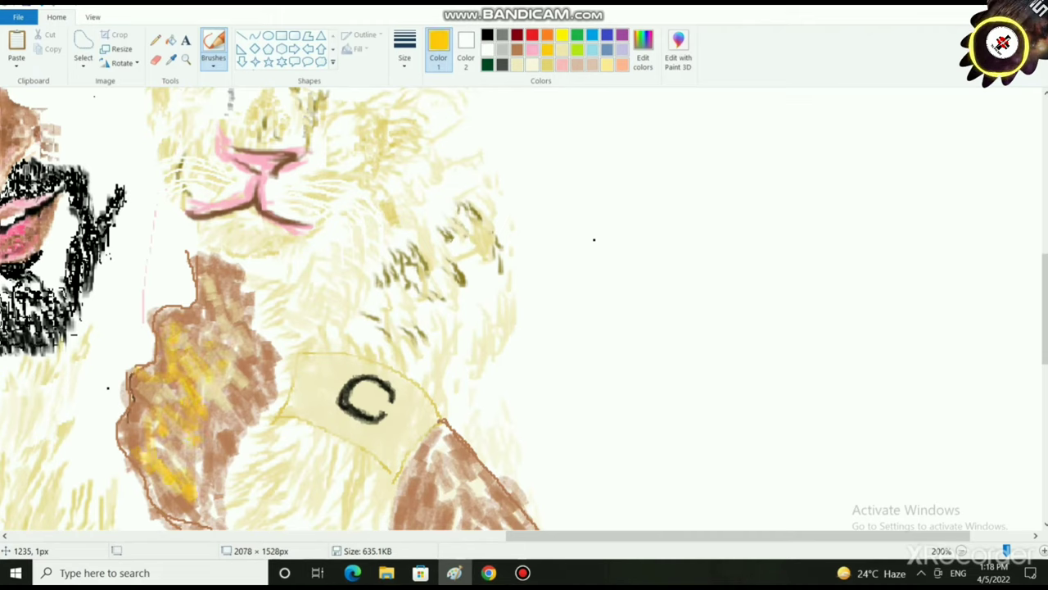
{"action": "mouse_move", "coordinate": [235, 322]}
{"action": "left_mouse_down"}
{"action": "mouse_move", "coordinate": [262, 356]}
{"action": "mouse_move", "coordinate": [227, 339]}
{"action": "left_mouse_up"}
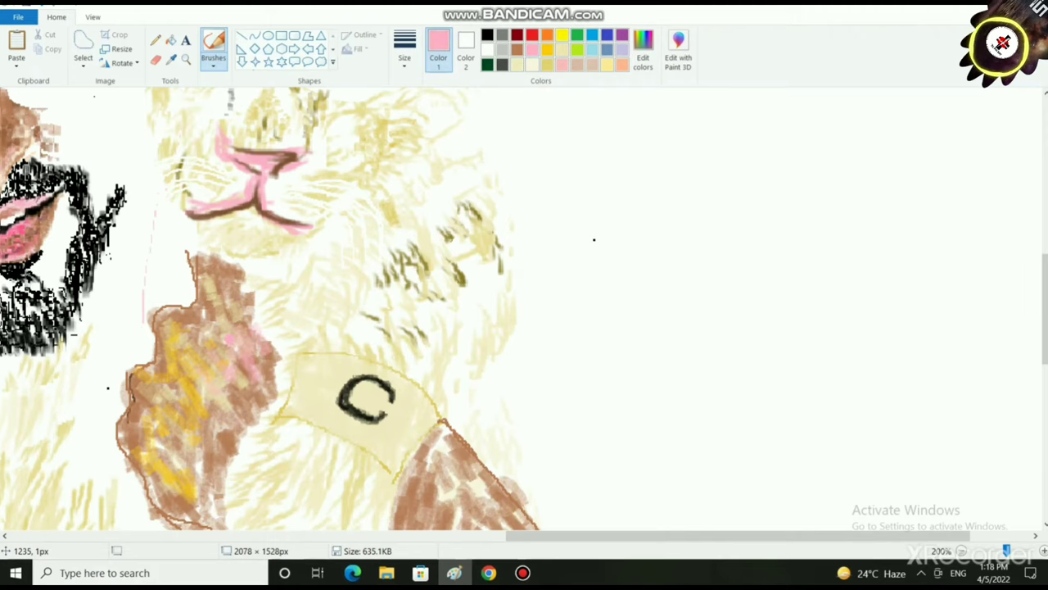
- Add light yellow highlights to the hand and blend pale pink strokes over its whole surface
{"action": "left_click", "coordinate": [607, 65]}
{"action": "scroll", "coordinate": [368, 247], "scroll_direction": "down", "scroll_amount": 3}
{"action": "mouse_move", "coordinate": [193, 269]}
{"action": "left_mouse_down"}
{"action": "mouse_move", "coordinate": [199, 294]}
{"action": "mouse_move", "coordinate": [244, 290]}
{"action": "left_mouse_up"}
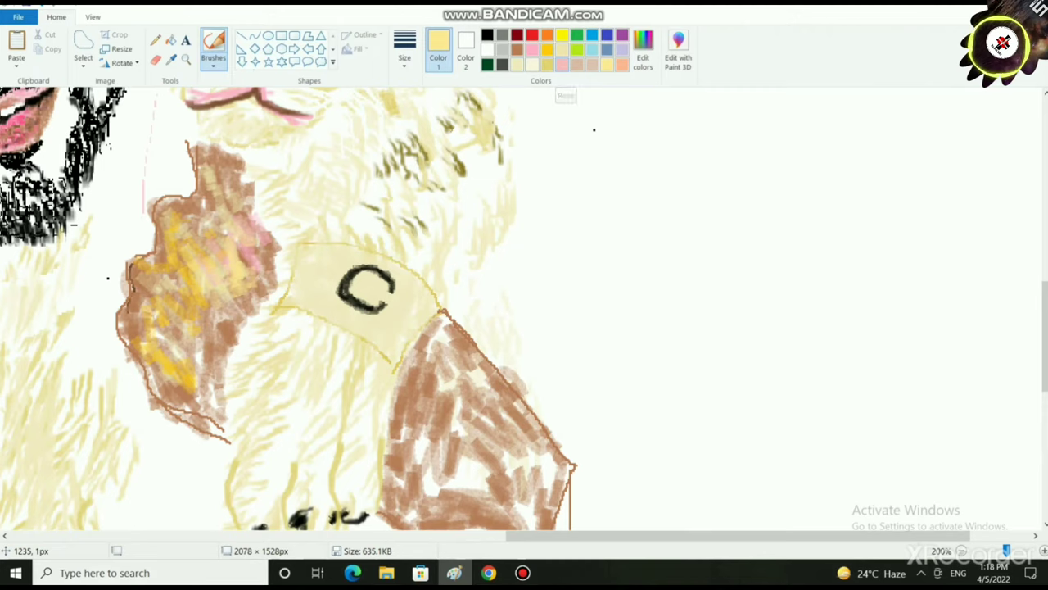
{"action": "left_click", "coordinate": [533, 65]}
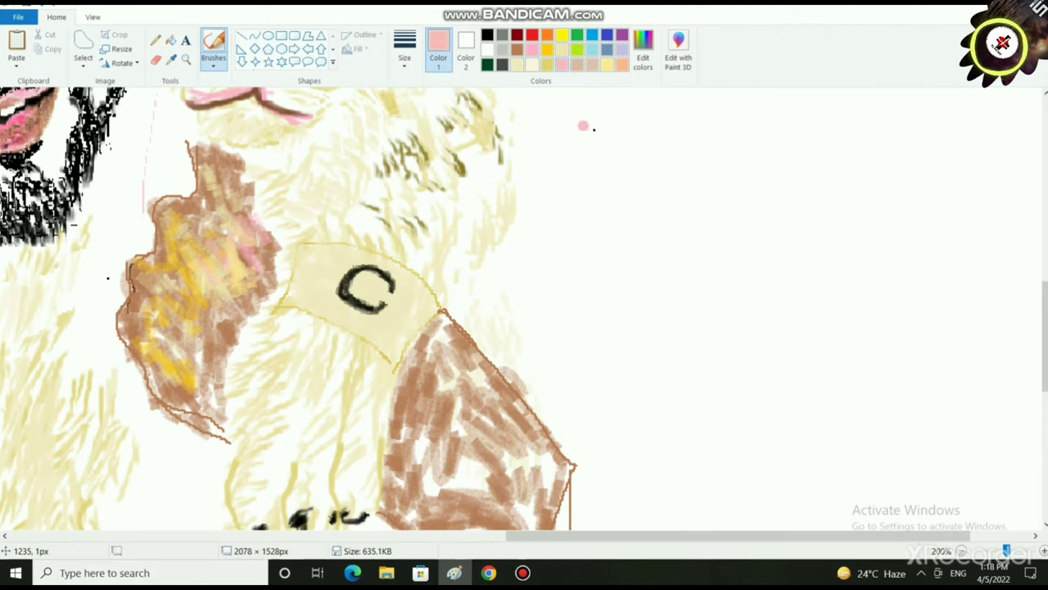
{"action": "mouse_move", "coordinate": [210, 303]}
{"action": "left_mouse_down"}
{"action": "mouse_move", "coordinate": [195, 311]}
{"action": "mouse_move", "coordinate": [144, 293]}
{"action": "mouse_move", "coordinate": [161, 234]}
{"action": "mouse_move", "coordinate": [197, 200]}
{"action": "mouse_move", "coordinate": [209, 156]}
{"action": "mouse_move", "coordinate": [237, 201]}
{"action": "mouse_move", "coordinate": [164, 262]}
{"action": "mouse_move", "coordinate": [131, 336]}
{"action": "mouse_move", "coordinate": [184, 398]}
{"action": "mouse_move", "coordinate": [207, 337]}
{"action": "mouse_move", "coordinate": [229, 326]}
{"action": "mouse_move", "coordinate": [260, 266]}
{"action": "left_mouse_up"}
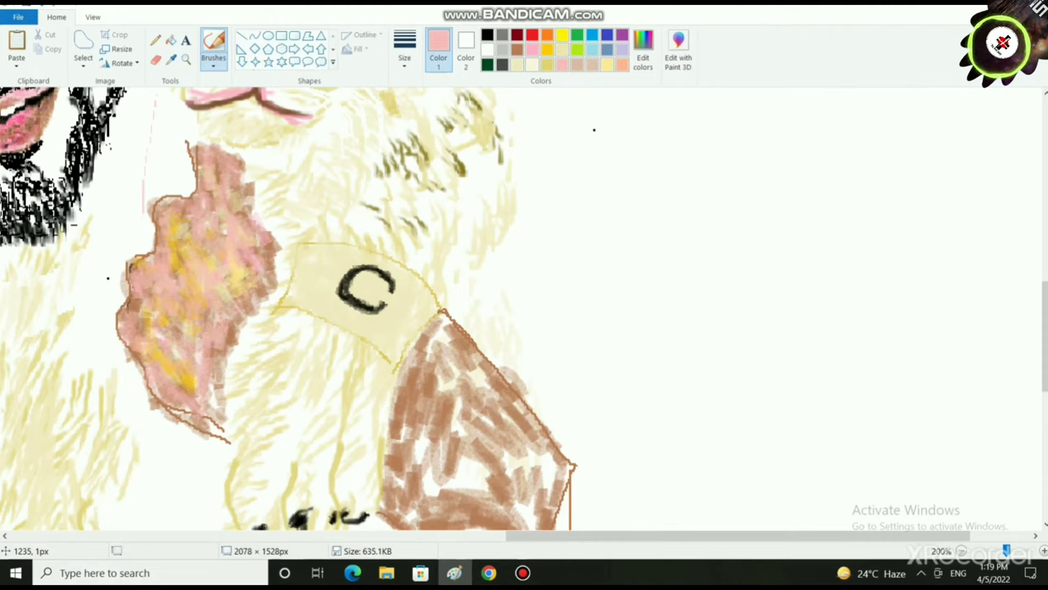
- Mix a pale peach brush colour with red 255, green 222 and blue 189
{"action": "left_click", "coordinate": [643, 53]}
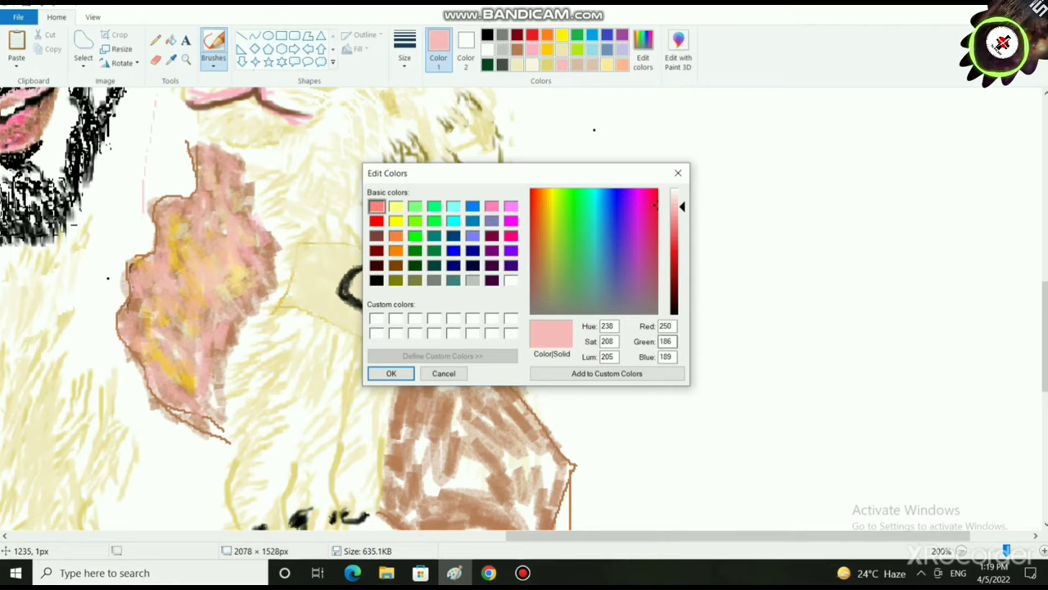
{"action": "left_click", "coordinate": [395, 250]}
{"action": "left_click", "coordinate": [675, 201]}
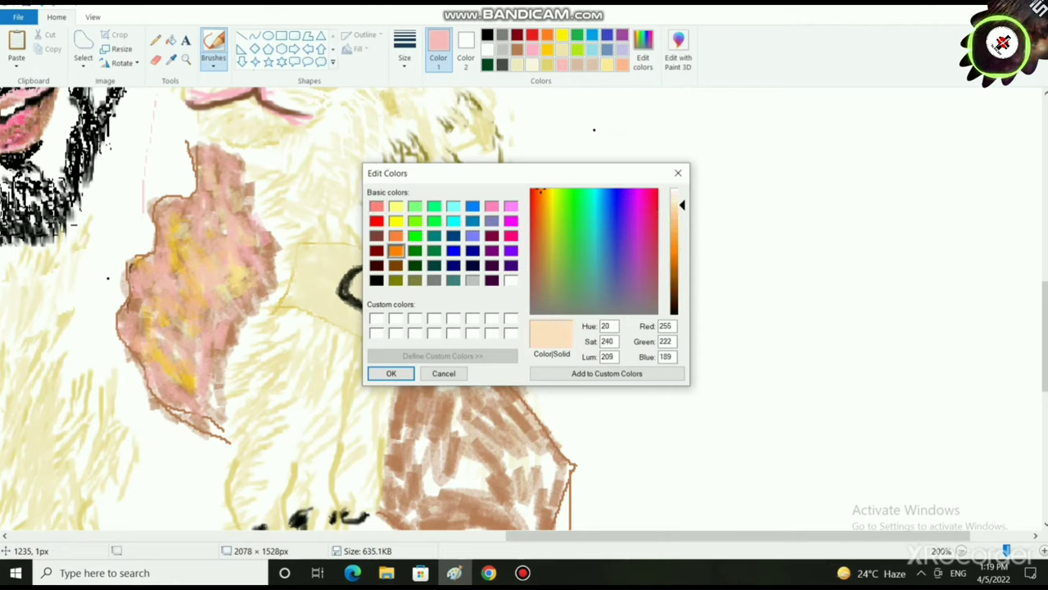
{"action": "left_click", "coordinate": [391, 372]}
- Brush pale peach skin tone over the knuckles, palm and lower edge of the hand beneath the larger cub
{"action": "left_click_drag", "start_coordinate": [141, 267], "coordinate": [173, 302]}
{"action": "left_click_drag", "start_coordinate": [135, 267], "coordinate": [178, 326]}
{"action": "left_click_drag", "start_coordinate": [159, 314], "coordinate": [188, 341]}
{"action": "left_click_drag", "start_coordinate": [123, 319], "coordinate": [159, 348]}
{"action": "mouse_move", "coordinate": [124, 311]}
{"action": "left_mouse_down"}
{"action": "mouse_move", "coordinate": [148, 335]}
{"action": "mouse_move", "coordinate": [140, 345]}
{"action": "left_mouse_up"}
{"action": "mouse_move", "coordinate": [152, 355]}
{"action": "left_mouse_down"}
{"action": "mouse_move", "coordinate": [173, 378]}
{"action": "mouse_move", "coordinate": [174, 398]}
{"action": "mouse_move", "coordinate": [201, 277]}
{"action": "mouse_move", "coordinate": [183, 233]}
{"action": "mouse_move", "coordinate": [175, 258]}
{"action": "mouse_move", "coordinate": [220, 237]}
{"action": "mouse_move", "coordinate": [226, 193]}
{"action": "mouse_move", "coordinate": [242, 209]}
{"action": "mouse_move", "coordinate": [247, 261]}
{"action": "mouse_move", "coordinate": [260, 259]}
{"action": "mouse_move", "coordinate": [223, 332]}
{"action": "mouse_move", "coordinate": [242, 305]}
{"action": "mouse_move", "coordinate": [202, 311]}
{"action": "mouse_move", "coordinate": [188, 384]}
{"action": "mouse_move", "coordinate": [159, 352]}
{"action": "left_mouse_up"}
{"action": "scroll", "coordinate": [219, 383], "scroll_direction": "down", "scroll_amount": 3}
{"action": "scroll", "coordinate": [287, 311], "scroll_direction": "up", "scroll_amount": 3}
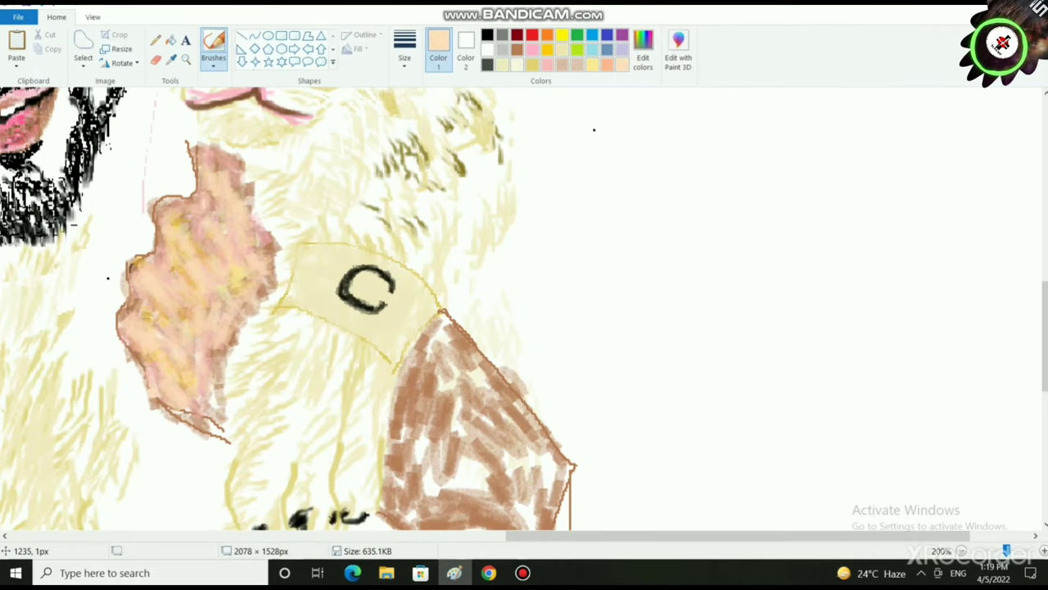
- Brush pale peach strokes over the gaps in the brown forearm below the C band
{"action": "scroll", "coordinate": [593, 130], "scroll_direction": "down", "scroll_amount": 3}
{"action": "mouse_move", "coordinate": [495, 371]}
{"action": "left_mouse_down"}
{"action": "mouse_move", "coordinate": [453, 347]}
{"action": "mouse_move", "coordinate": [427, 387]}
{"action": "mouse_move", "coordinate": [521, 419]}
{"action": "mouse_move", "coordinate": [448, 325]}
{"action": "mouse_move", "coordinate": [401, 311]}
{"action": "mouse_move", "coordinate": [401, 417]}
{"action": "mouse_move", "coordinate": [540, 430]}
{"action": "mouse_move", "coordinate": [550, 378]}
{"action": "mouse_move", "coordinate": [546, 426]}
{"action": "left_mouse_up"}
{"action": "mouse_move", "coordinate": [544, 370]}
{"action": "left_mouse_down"}
{"action": "mouse_move", "coordinate": [485, 298]}
{"action": "mouse_move", "coordinate": [501, 277]}
{"action": "mouse_move", "coordinate": [493, 259]}
{"action": "left_mouse_up"}
{"action": "left_click", "coordinate": [712, 303]}
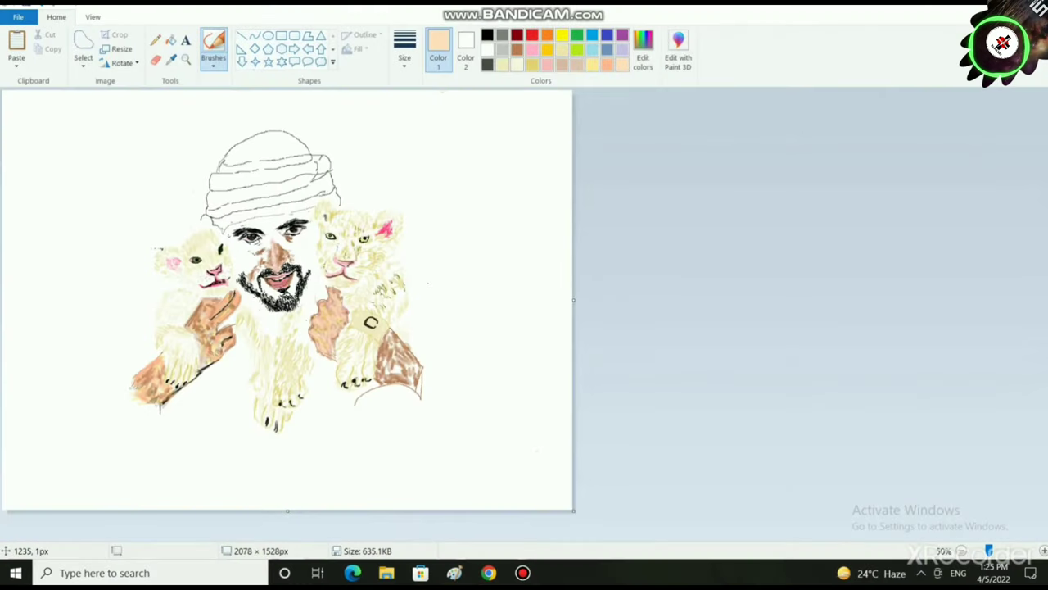
{"action": "scroll", "coordinate": [524, 309], "scroll_direction": "up", "scroll_amount": 1}
{"action": "scroll", "coordinate": [524, 310], "scroll_direction": "down", "scroll_amount": 4}
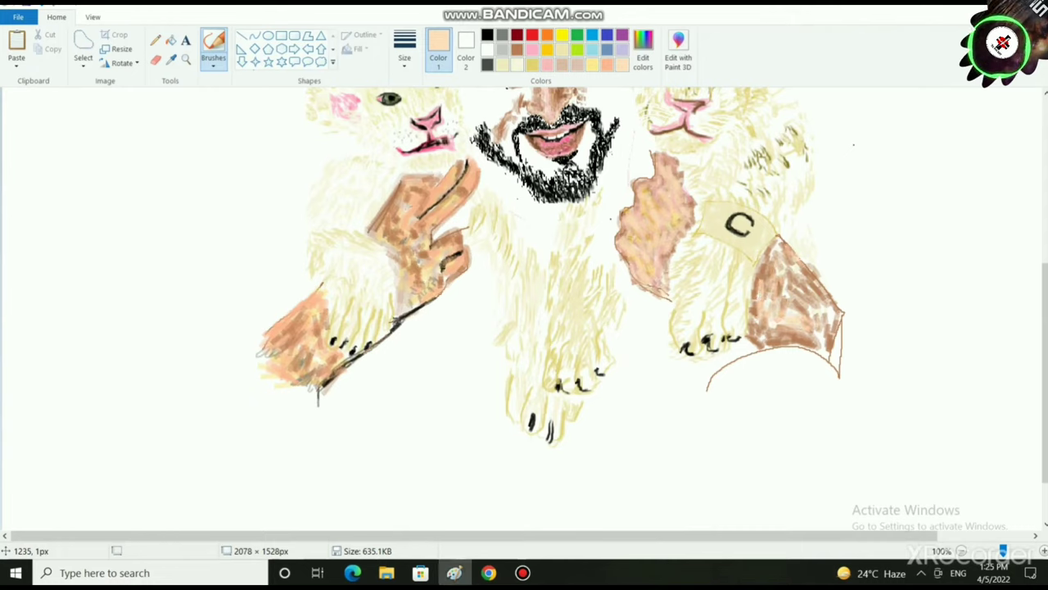
{"action": "mouse_move", "coordinate": [831, 347]}
{"action": "left_mouse_down"}
{"action": "mouse_move", "coordinate": [769, 343]}
{"action": "mouse_move", "coordinate": [774, 296]}
{"action": "mouse_move", "coordinate": [797, 293]}
{"action": "mouse_move", "coordinate": [796, 282]}
{"action": "left_mouse_up"}
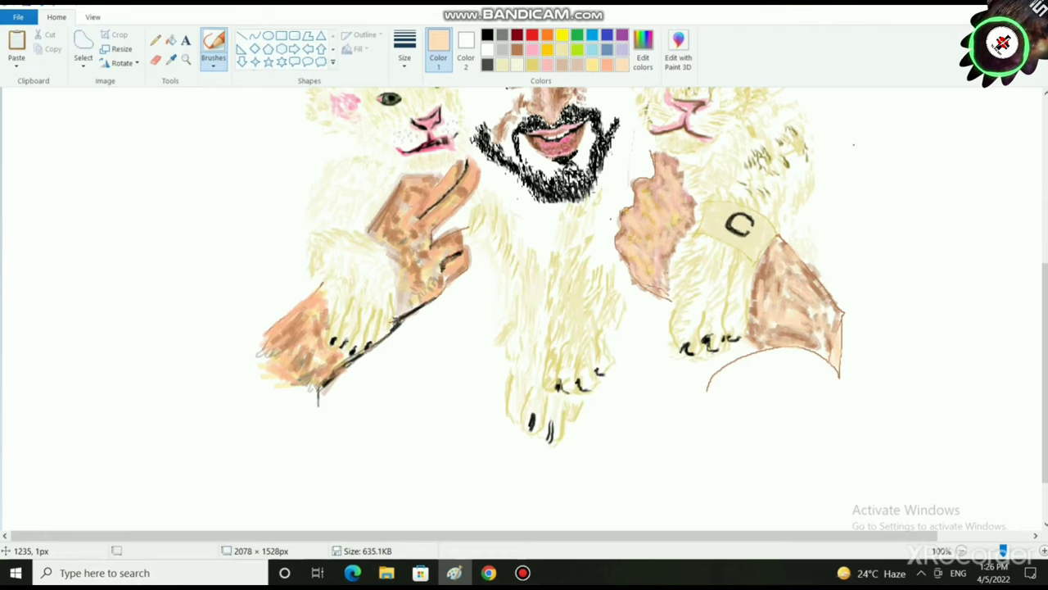
- Deepen the forearm with more brown out to its narrow end, and touch up the hand's outer edge in brown
{"action": "left_click", "coordinate": [517, 50]}
{"action": "mouse_move", "coordinate": [819, 316]}
{"action": "left_mouse_down"}
{"action": "mouse_move", "coordinate": [802, 270]}
{"action": "mouse_move", "coordinate": [829, 362]}
{"action": "mouse_move", "coordinate": [807, 348]}
{"action": "mouse_move", "coordinate": [819, 327]}
{"action": "mouse_move", "coordinate": [771, 341]}
{"action": "mouse_move", "coordinate": [838, 347]}
{"action": "mouse_move", "coordinate": [811, 314]}
{"action": "mouse_move", "coordinate": [782, 308]}
{"action": "mouse_move", "coordinate": [796, 299]}
{"action": "mouse_move", "coordinate": [784, 266]}
{"action": "mouse_move", "coordinate": [770, 307]}
{"action": "mouse_move", "coordinate": [789, 254]}
{"action": "mouse_move", "coordinate": [776, 250]}
{"action": "left_mouse_up"}
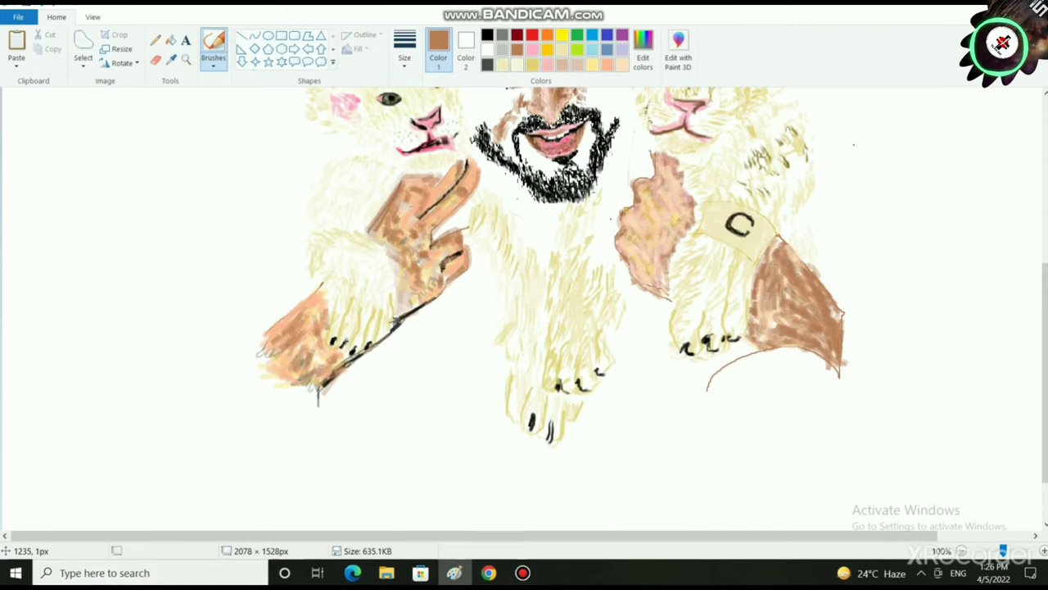
{"action": "left_click_drag", "start_coordinate": [641, 206], "coordinate": [624, 223]}
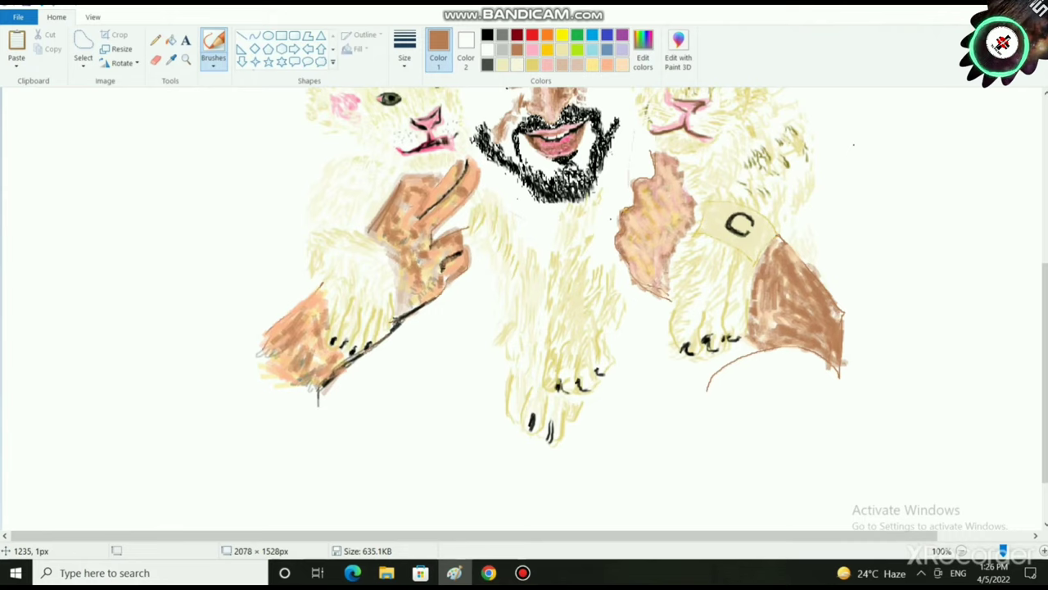
{"action": "left_click_drag", "start_coordinate": [638, 188], "coordinate": [651, 182]}
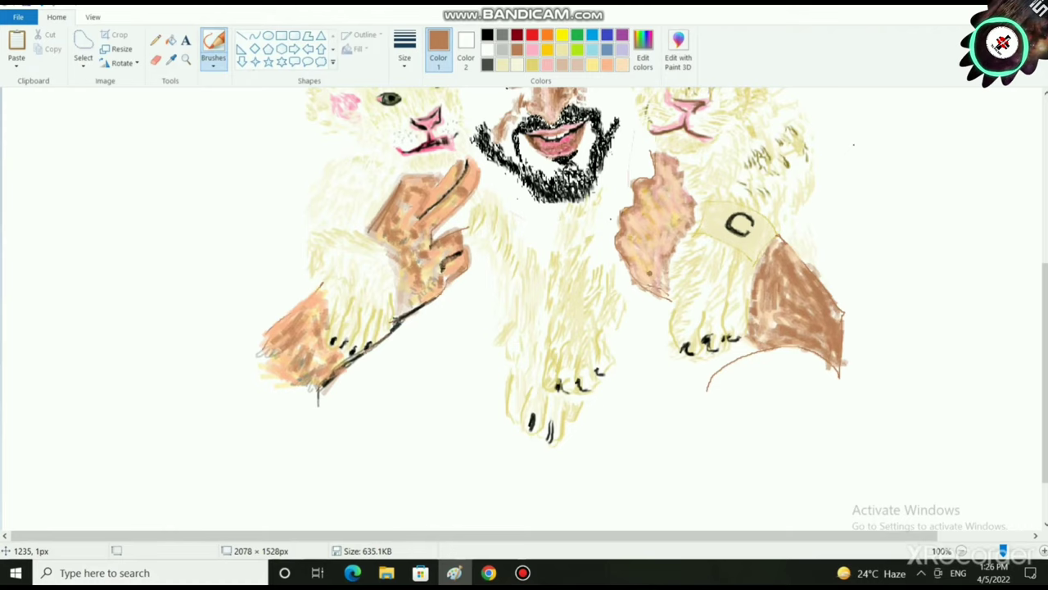
{"action": "scroll", "coordinate": [583, 378], "scroll_direction": "down", "scroll_amount": 2}
{"action": "scroll", "coordinate": [583, 377], "scroll_direction": "up", "scroll_amount": 1}
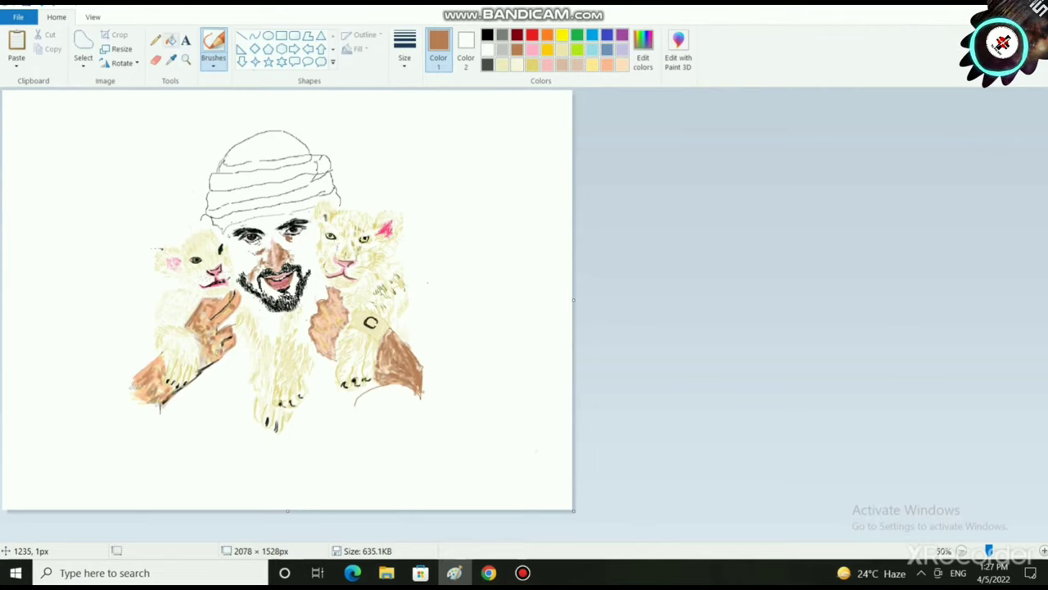
- Draw a black pencil outline of the sleeve below the forearm, with two curved sides and inner fold lines
{"action": "left_click", "coordinate": [155, 39]}
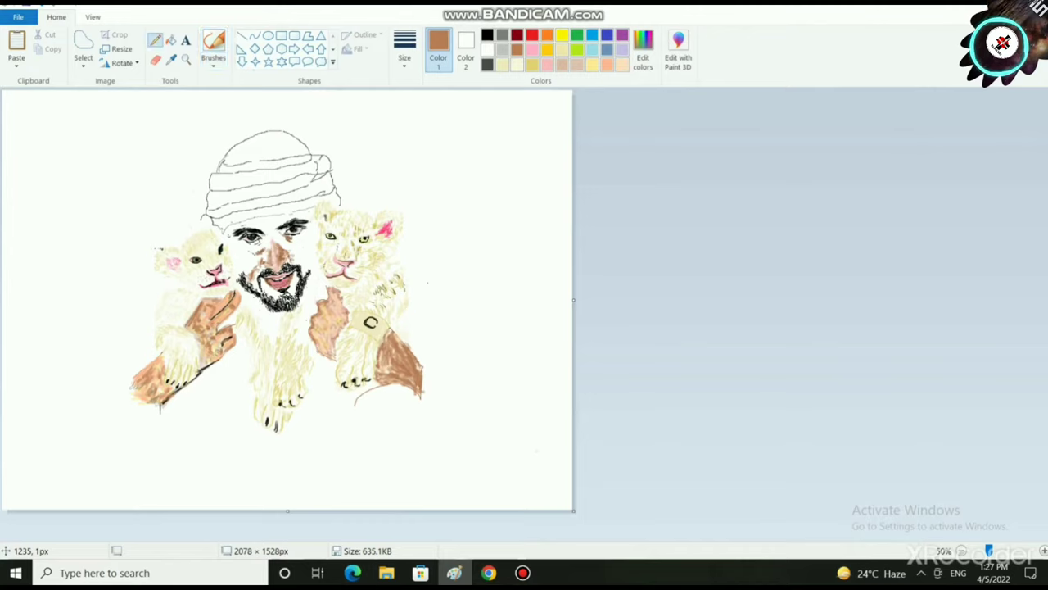
{"action": "left_click", "coordinate": [487, 35]}
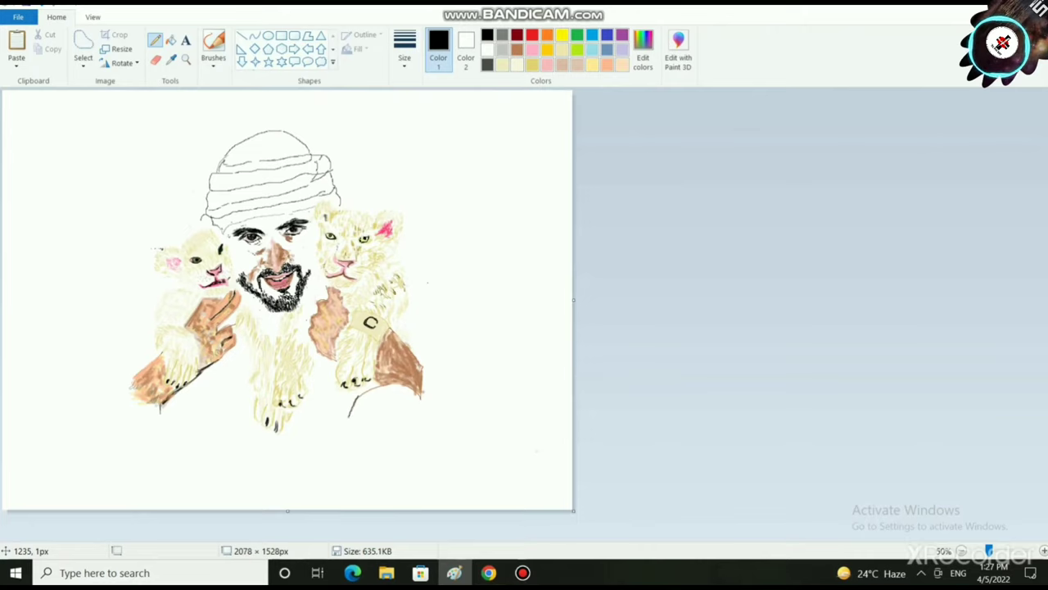
{"action": "left_click_drag", "start_coordinate": [347, 443], "coordinate": [343, 460]}
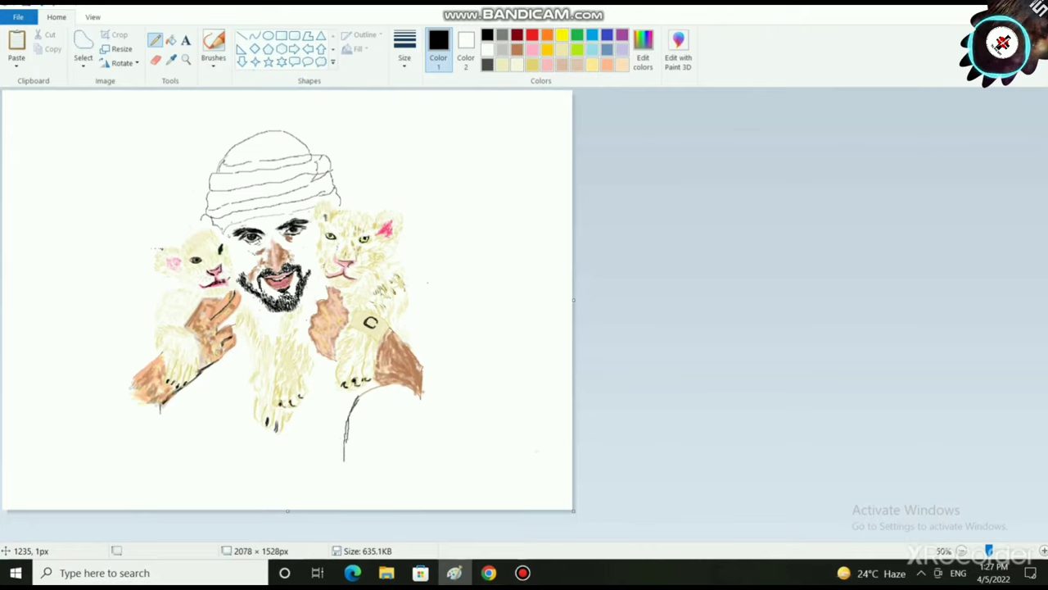
{"action": "left_click_drag", "start_coordinate": [421, 394], "coordinate": [454, 437]}
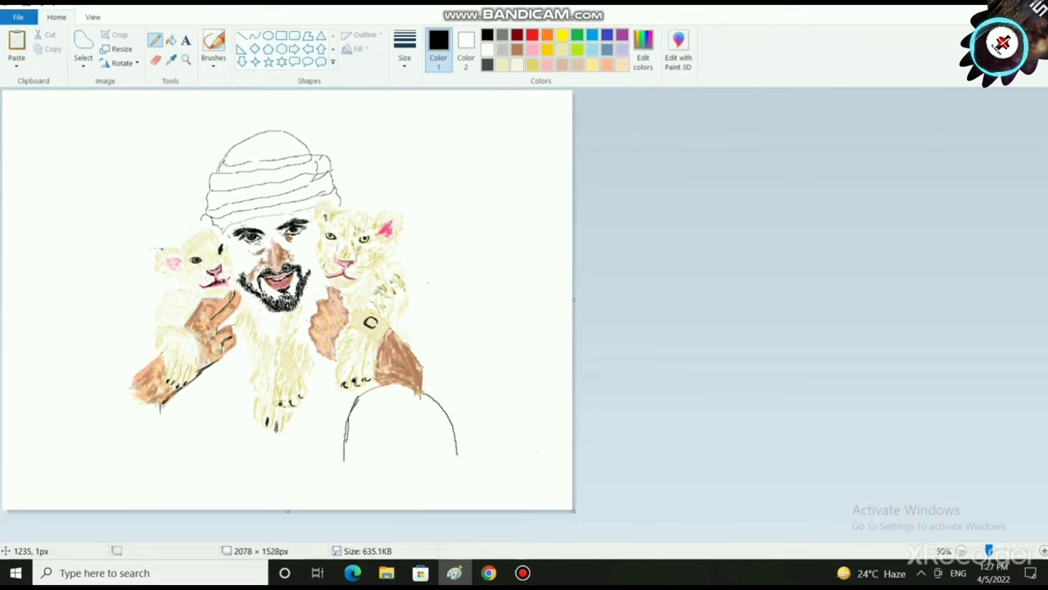
{"action": "left_click_drag", "start_coordinate": [354, 402], "coordinate": [337, 463]}
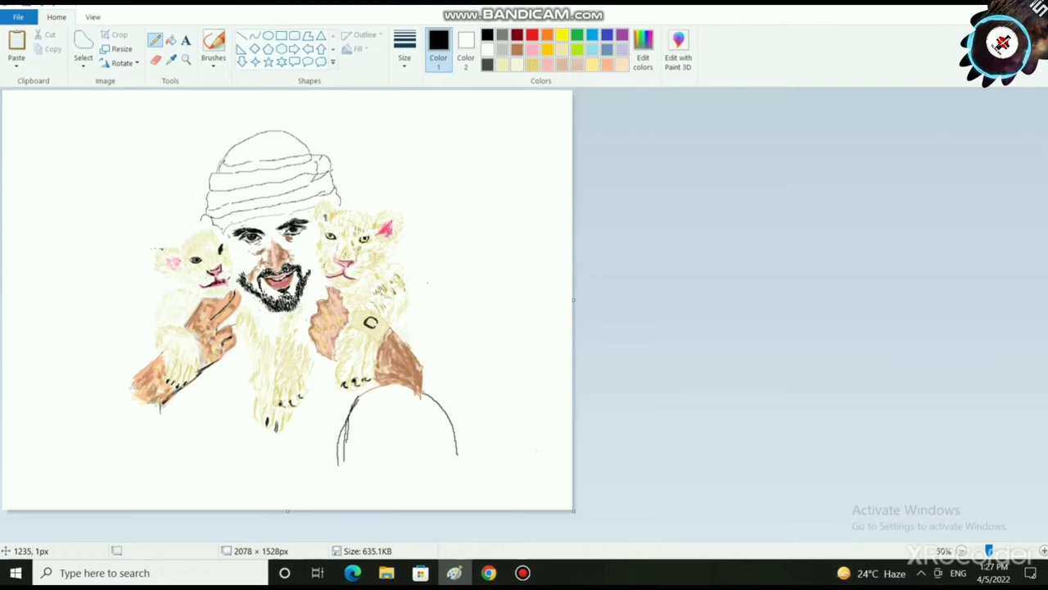
{"action": "left_click_drag", "start_coordinate": [384, 394], "coordinate": [378, 462]}
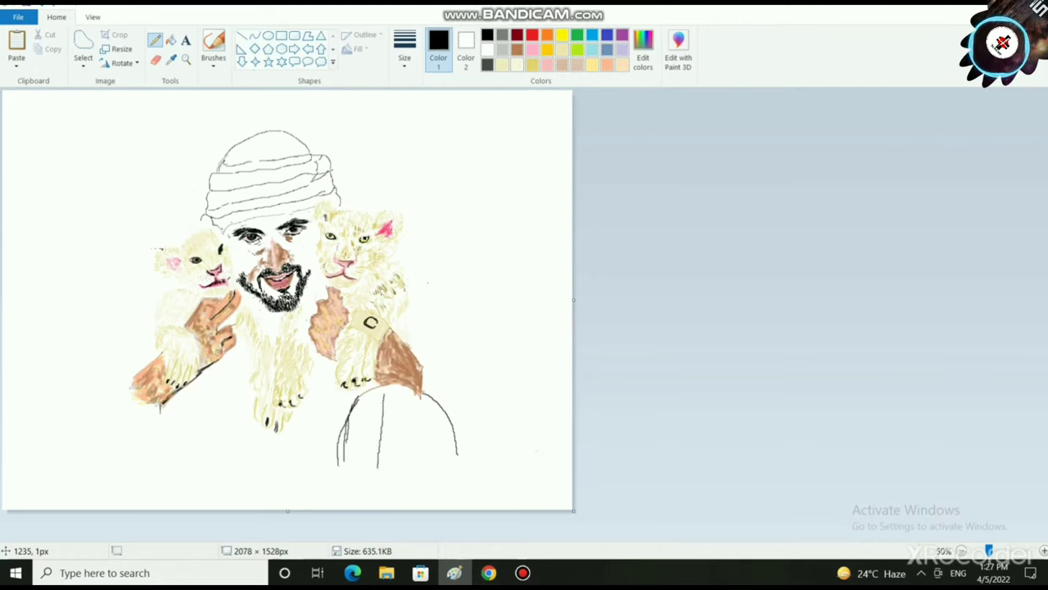
- Brush light grey vertical fold shading inside the right half of the sleeve, adjusting the brush size between strokes
{"action": "left_click", "coordinate": [502, 50]}
{"action": "left_click", "coordinate": [214, 64]}
{"action": "left_click", "coordinate": [298, 114]}
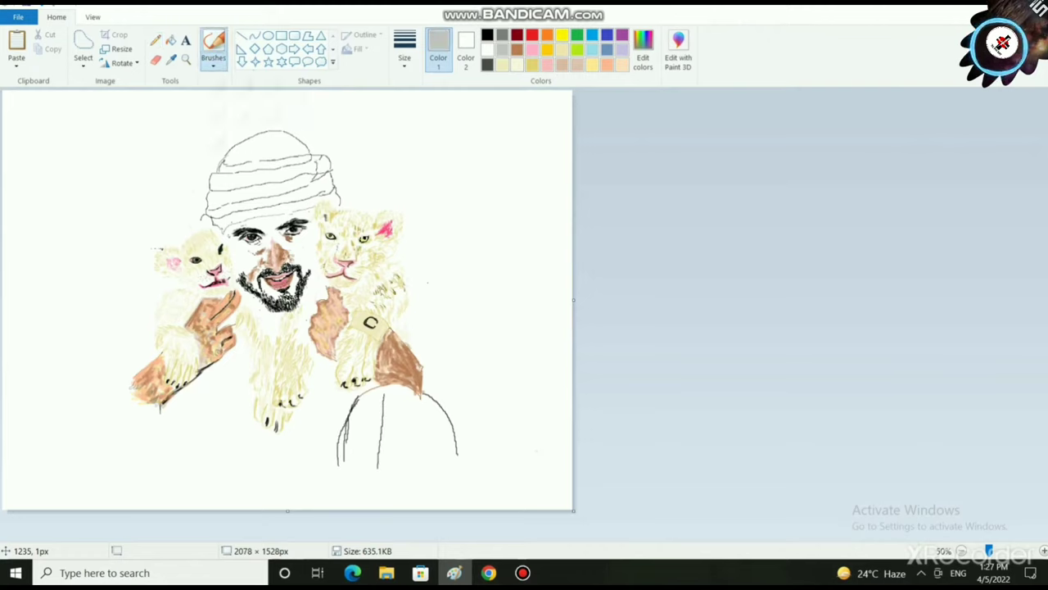
{"action": "mouse_move", "coordinate": [421, 436]}
{"action": "left_mouse_down"}
{"action": "mouse_move", "coordinate": [419, 459]}
{"action": "mouse_move", "coordinate": [428, 457]}
{"action": "left_mouse_up"}
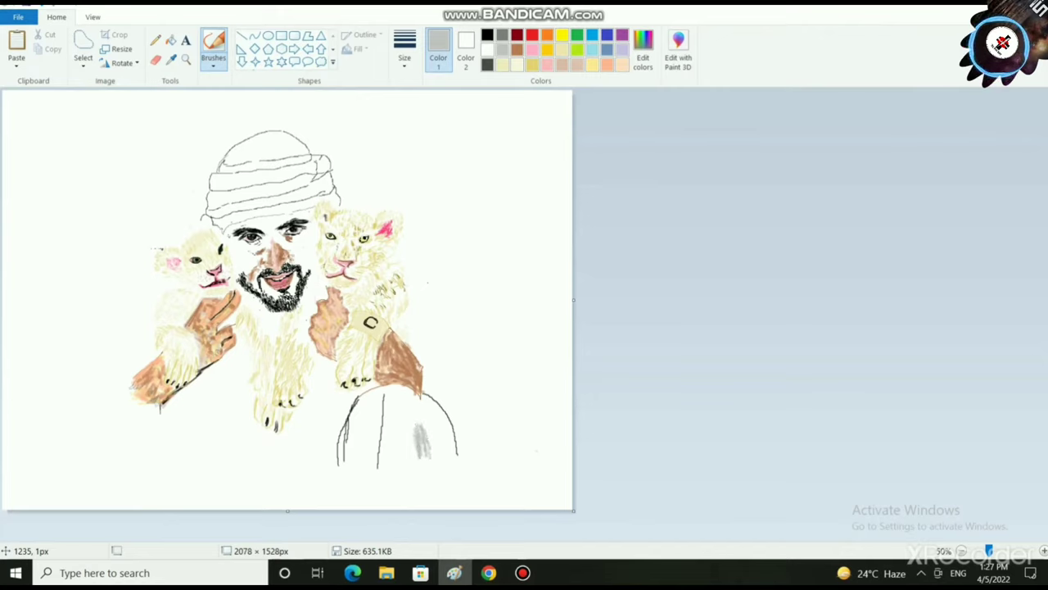
{"action": "left_click", "coordinate": [405, 51]}
{"action": "left_click", "coordinate": [436, 142]}
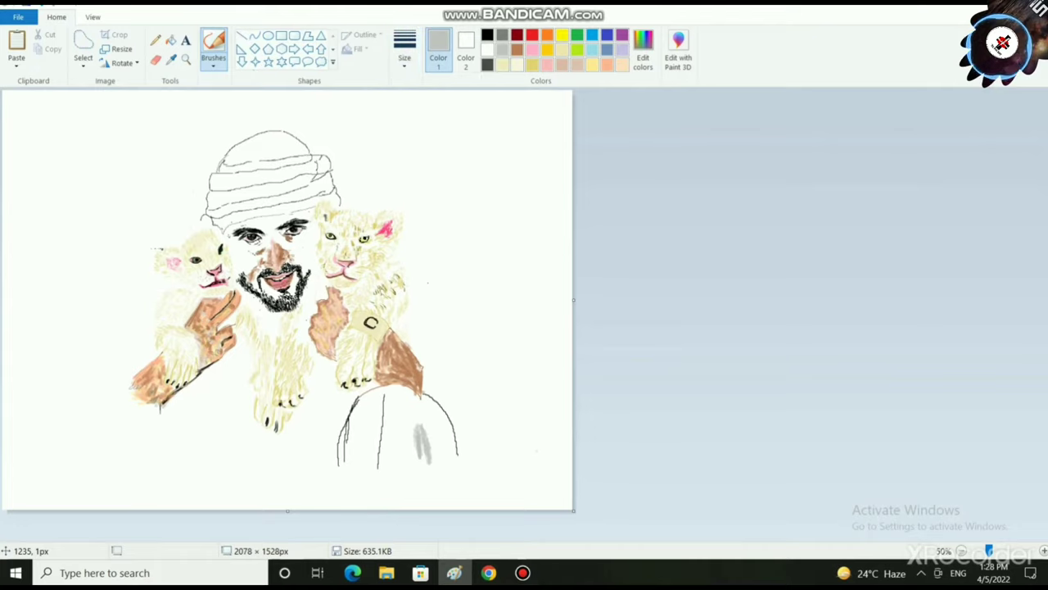
{"action": "left_click_drag", "start_coordinate": [439, 426], "coordinate": [443, 454]}
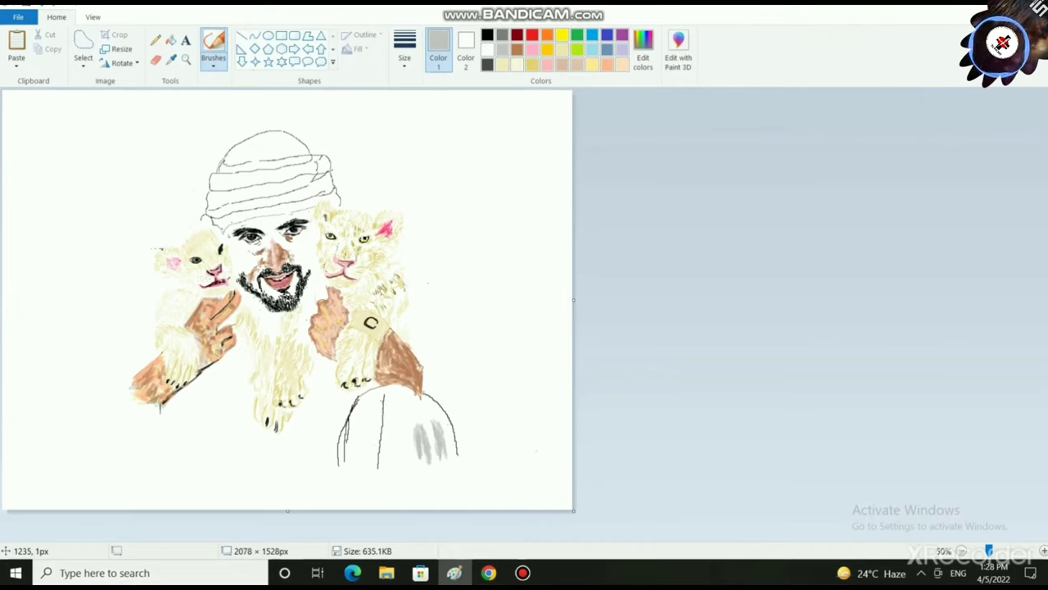
- Shade the folds and outer edge of the shirt sleeve on the drawing's right with gray brush strokes, finishing at the thickest size
{"action": "mouse_move", "coordinate": [386, 398]}
{"action": "left_mouse_down"}
{"action": "mouse_move", "coordinate": [382, 458]}
{"action": "mouse_move", "coordinate": [381, 442]}
{"action": "left_mouse_up"}
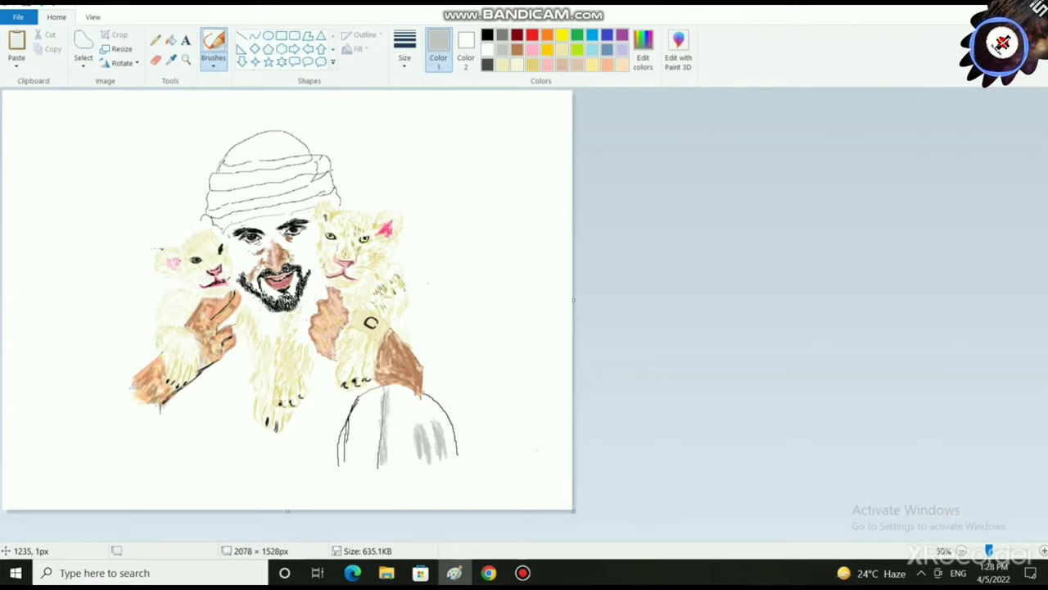
{"action": "mouse_move", "coordinate": [371, 443]}
{"action": "left_mouse_down"}
{"action": "mouse_move", "coordinate": [366, 462]}
{"action": "mouse_move", "coordinate": [362, 440]}
{"action": "left_mouse_up"}
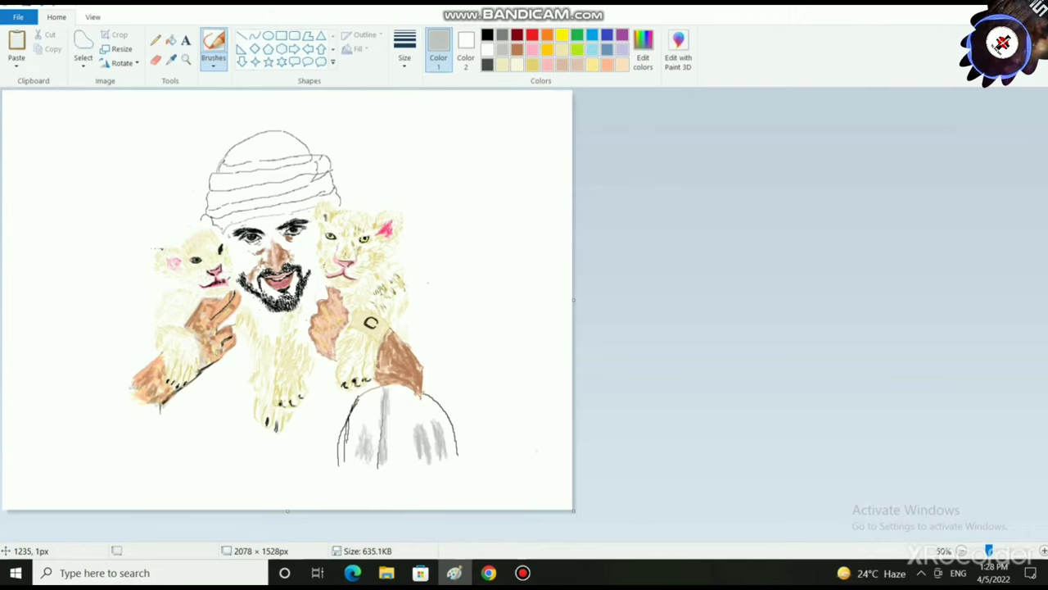
{"action": "left_click", "coordinate": [404, 51]}
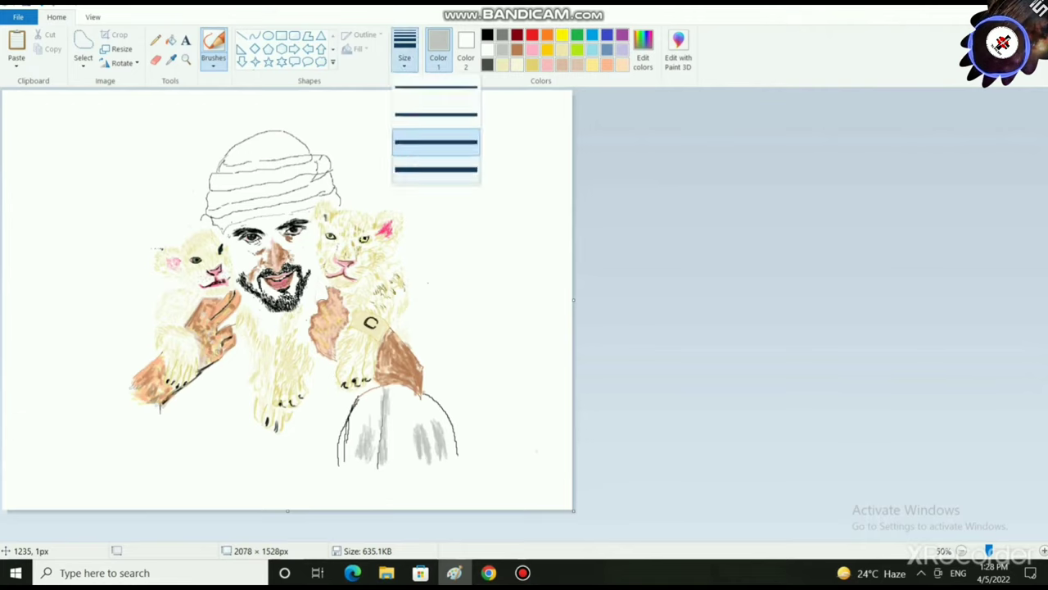
{"action": "left_click", "coordinate": [436, 169]}
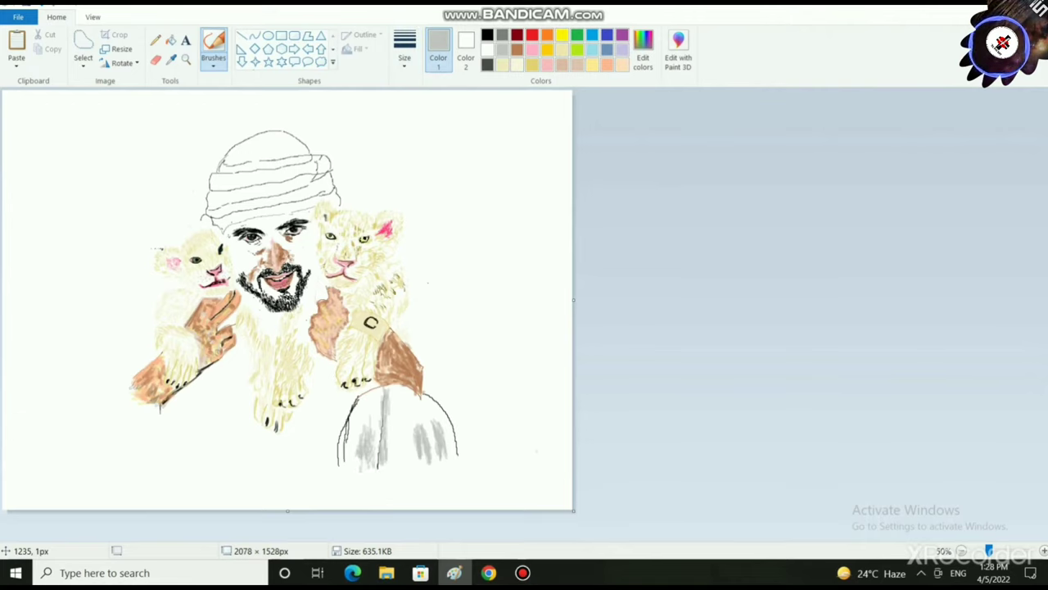
{"action": "left_click_drag", "start_coordinate": [351, 412], "coordinate": [338, 460]}
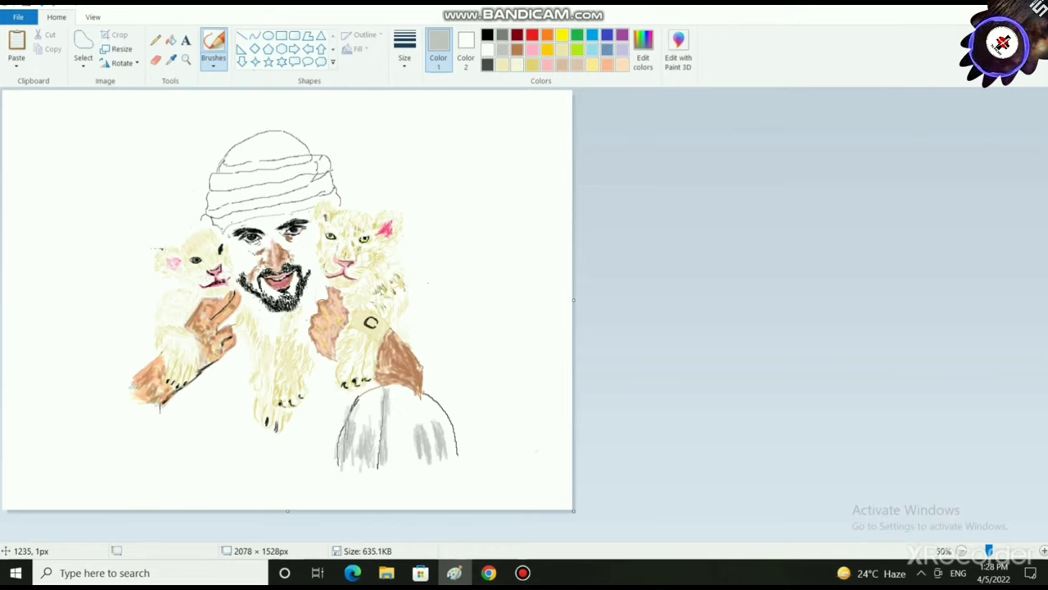
- Outline the shirt sleeve below the left forearm in black pencil, adding fold lines at its outer corner
{"action": "left_click", "coordinate": [487, 35]}
{"action": "left_click", "coordinate": [155, 40]}
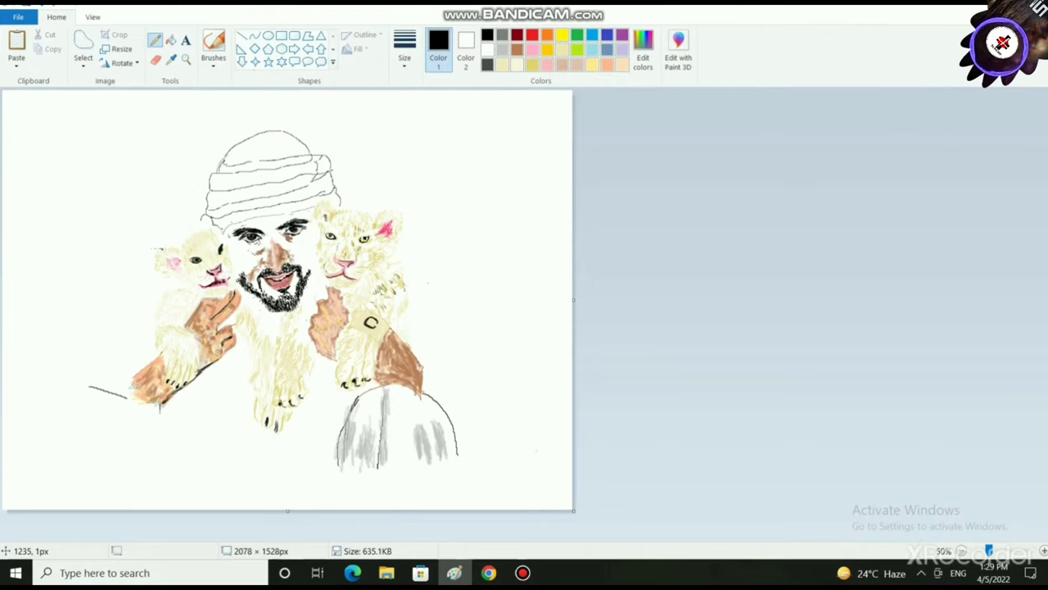
{"action": "left_click_drag", "start_coordinate": [162, 419], "coordinate": [195, 475]}
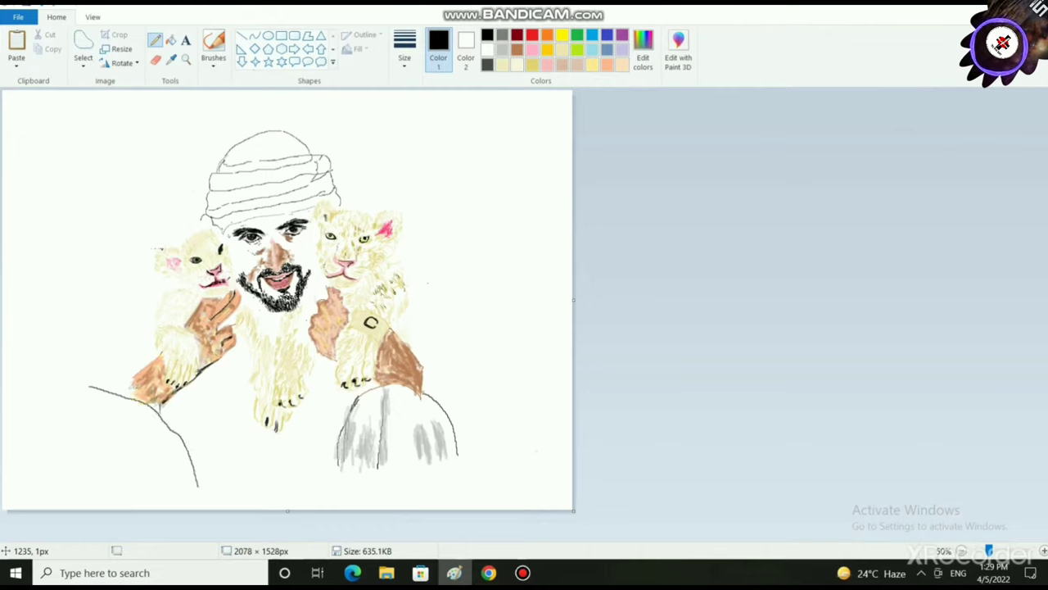
{"action": "left_click_drag", "start_coordinate": [82, 390], "coordinate": [66, 423]}
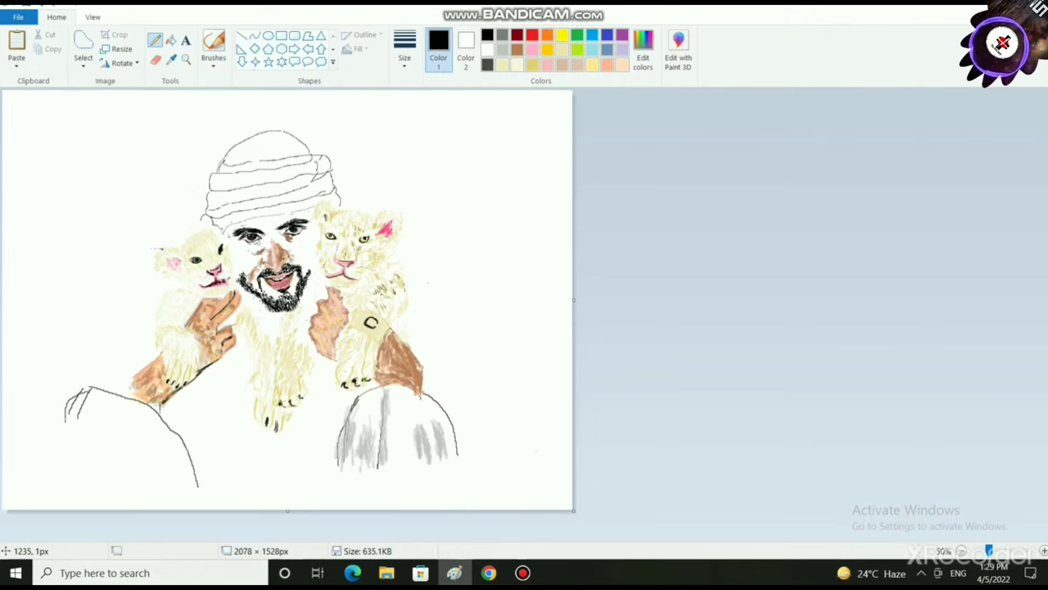
- Brush a diagonal fold in the middle of the left sleeve, starting in black and widening it with thickest-size gray strokes
{"action": "left_click", "coordinate": [213, 64]}
{"action": "left_click", "coordinate": [298, 114]}
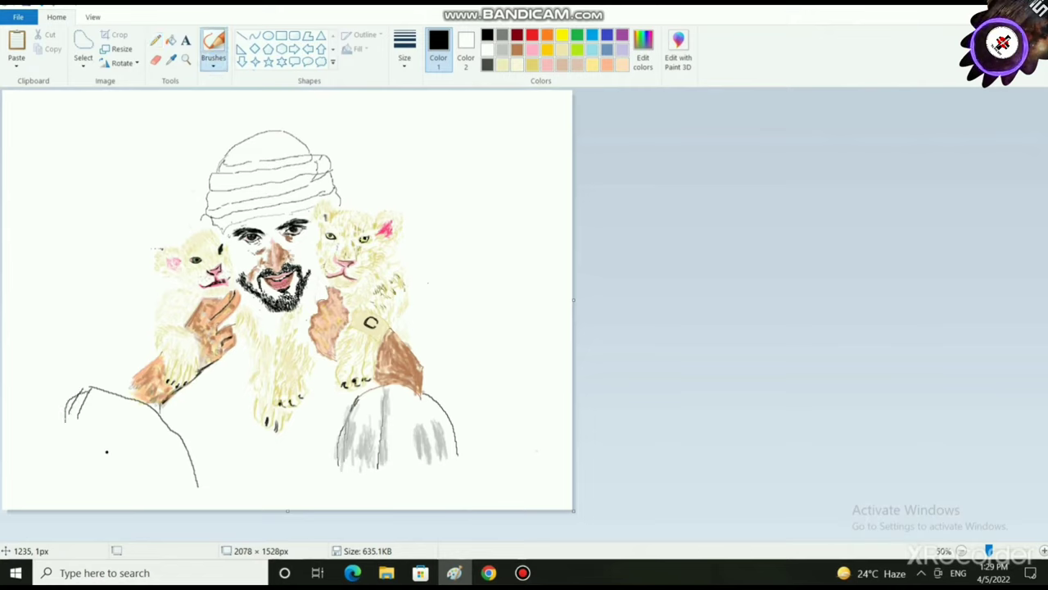
{"action": "mouse_move", "coordinate": [111, 443]}
{"action": "left_mouse_down"}
{"action": "mouse_move", "coordinate": [144, 486]}
{"action": "mouse_move", "coordinate": [134, 488]}
{"action": "left_mouse_up"}
{"action": "left_click", "coordinate": [502, 50]}
{"action": "left_click_drag", "start_coordinate": [127, 448], "coordinate": [142, 485]}
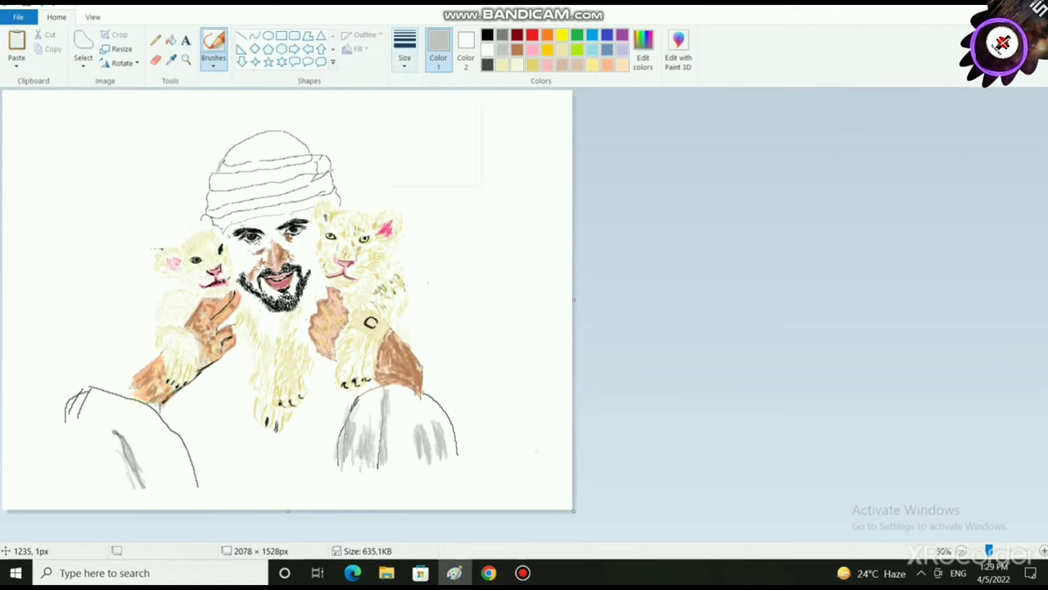
{"action": "left_click", "coordinate": [405, 51]}
{"action": "left_click", "coordinate": [437, 169]}
{"action": "scroll", "coordinate": [313, 487], "scroll_direction": "up", "scroll_amount": 2}
{"action": "scroll", "coordinate": [533, 483], "scroll_direction": "down", "scroll_amount": 10}
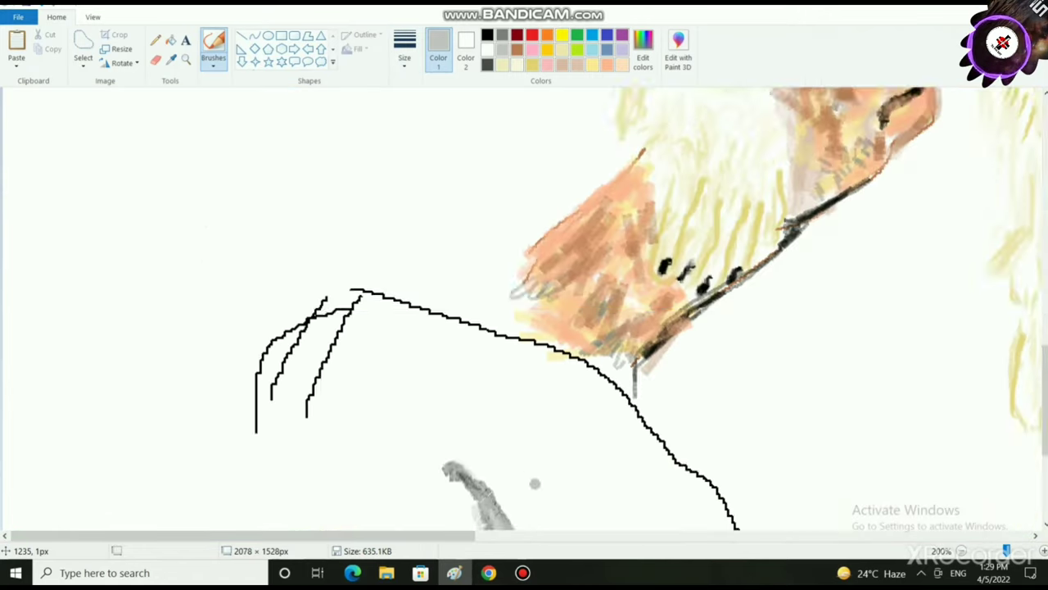
{"action": "mouse_move", "coordinate": [472, 284]}
{"action": "left_mouse_down"}
{"action": "mouse_move", "coordinate": [450, 262]}
{"action": "mouse_move", "coordinate": [489, 321]}
{"action": "mouse_move", "coordinate": [549, 468]}
{"action": "mouse_move", "coordinate": [531, 380]}
{"action": "mouse_move", "coordinate": [470, 260]}
{"action": "mouse_move", "coordinate": [479, 347]}
{"action": "mouse_move", "coordinate": [516, 449]}
{"action": "left_mouse_up"}
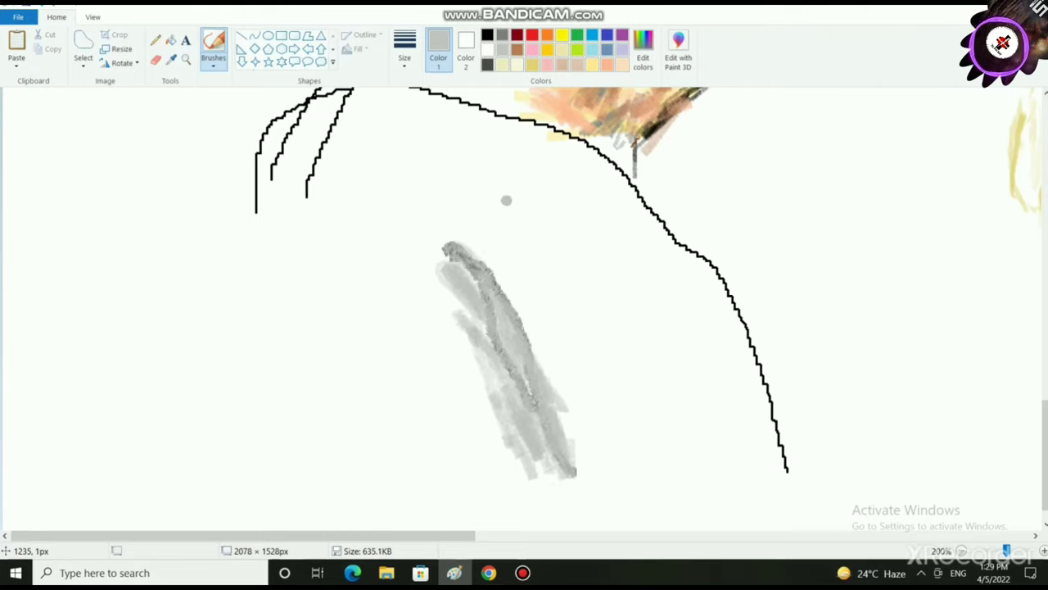
- Paint long curved gray folds down the left sleeve, beneath the forearm, beside the black outline and above the central fold
{"action": "mouse_move", "coordinate": [520, 119]}
{"action": "left_mouse_down"}
{"action": "mouse_move", "coordinate": [601, 235]}
{"action": "mouse_move", "coordinate": [649, 425]}
{"action": "mouse_move", "coordinate": [588, 221]}
{"action": "mouse_move", "coordinate": [670, 489]}
{"action": "left_mouse_up"}
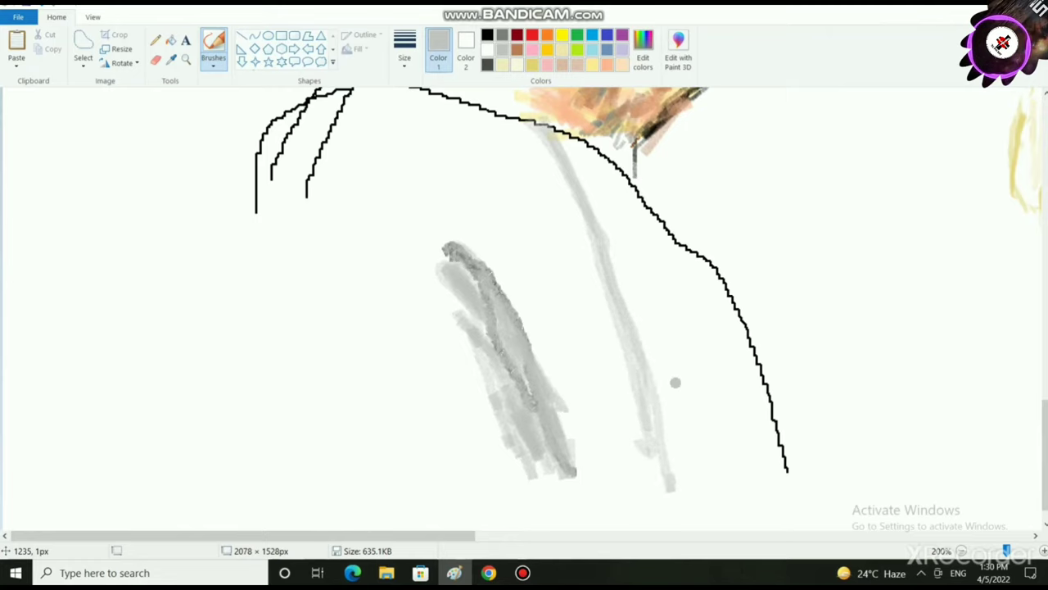
{"action": "mouse_move", "coordinate": [665, 246]}
{"action": "left_mouse_down"}
{"action": "mouse_move", "coordinate": [692, 311]}
{"action": "mouse_move", "coordinate": [712, 474]}
{"action": "left_mouse_up"}
{"action": "mouse_move", "coordinate": [676, 272]}
{"action": "left_mouse_down"}
{"action": "mouse_move", "coordinate": [712, 467]}
{"action": "mouse_move", "coordinate": [690, 256]}
{"action": "mouse_move", "coordinate": [729, 431]}
{"action": "mouse_move", "coordinate": [687, 272]}
{"action": "mouse_move", "coordinate": [728, 422]}
{"action": "mouse_move", "coordinate": [714, 498]}
{"action": "left_mouse_up"}
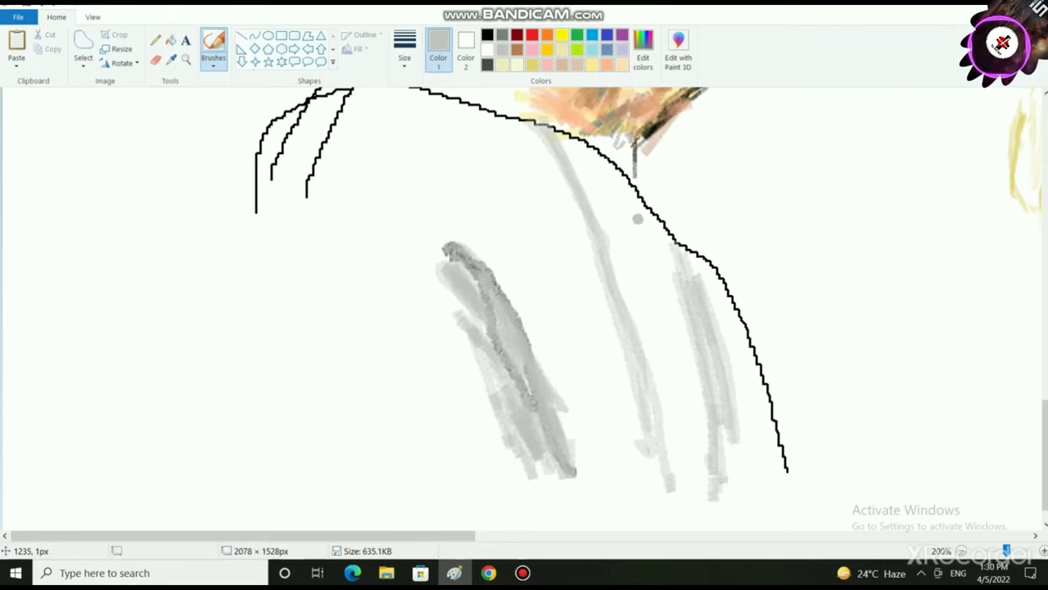
{"action": "mouse_move", "coordinate": [427, 204]}
{"action": "left_mouse_down"}
{"action": "mouse_move", "coordinate": [487, 226]}
{"action": "mouse_move", "coordinate": [581, 447]}
{"action": "mouse_move", "coordinate": [492, 236]}
{"action": "mouse_move", "coordinate": [598, 458]}
{"action": "mouse_move", "coordinate": [440, 192]}
{"action": "mouse_move", "coordinate": [594, 445]}
{"action": "mouse_move", "coordinate": [544, 323]}
{"action": "left_mouse_up"}
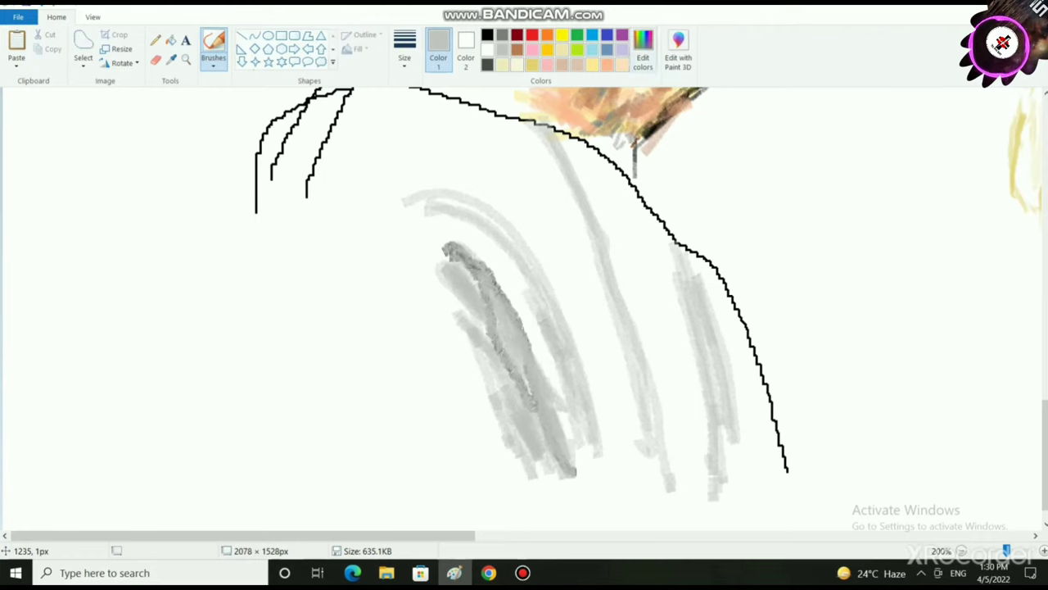
- Mix a lighter gray, soften the central fold of the left sleeve, and paint a shadow patch near the sleeve's lower-left area
{"action": "left_click", "coordinate": [643, 51]}
{"action": "left_click_drag", "start_coordinate": [682, 218], "coordinate": [683, 207]}
{"action": "left_click", "coordinate": [392, 373]}
{"action": "mouse_move", "coordinate": [452, 218]}
{"action": "left_mouse_down"}
{"action": "mouse_move", "coordinate": [500, 228]}
{"action": "mouse_move", "coordinate": [536, 304]}
{"action": "mouse_move", "coordinate": [437, 225]}
{"action": "mouse_move", "coordinate": [442, 277]}
{"action": "mouse_move", "coordinate": [491, 316]}
{"action": "mouse_move", "coordinate": [528, 406]}
{"action": "mouse_move", "coordinate": [495, 344]}
{"action": "left_mouse_up"}
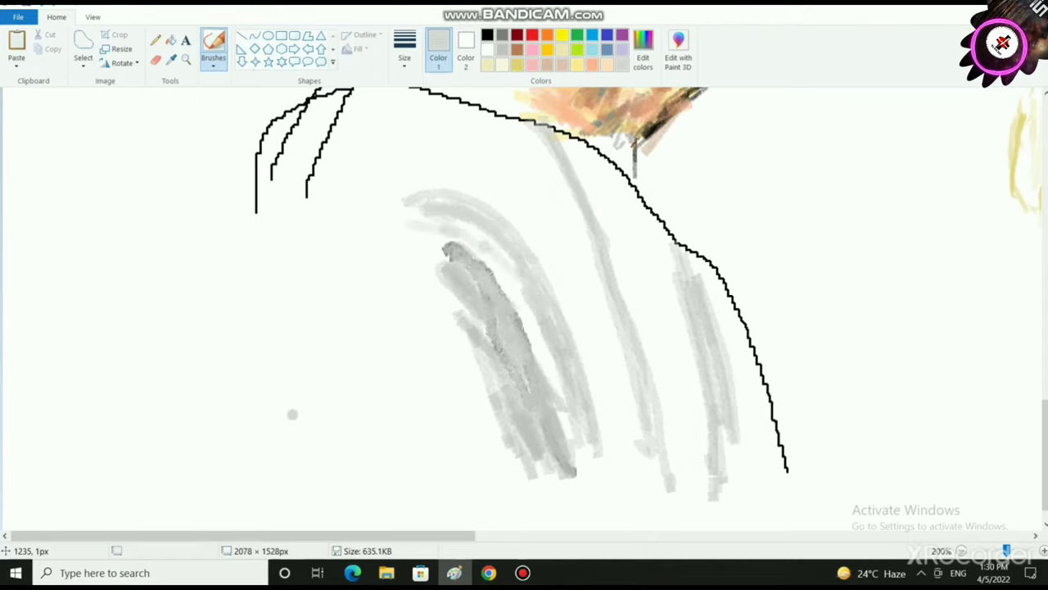
{"action": "mouse_move", "coordinate": [301, 377]}
{"action": "left_mouse_down"}
{"action": "mouse_move", "coordinate": [350, 465]}
{"action": "mouse_move", "coordinate": [308, 405]}
{"action": "mouse_move", "coordinate": [308, 436]}
{"action": "mouse_move", "coordinate": [297, 370]}
{"action": "mouse_move", "coordinate": [360, 442]}
{"action": "mouse_move", "coordinate": [355, 479]}
{"action": "left_mouse_up"}
{"action": "left_click_drag", "start_coordinate": [355, 417], "coordinate": [372, 457]}
{"action": "left_click_drag", "start_coordinate": [301, 421], "coordinate": [331, 452]}
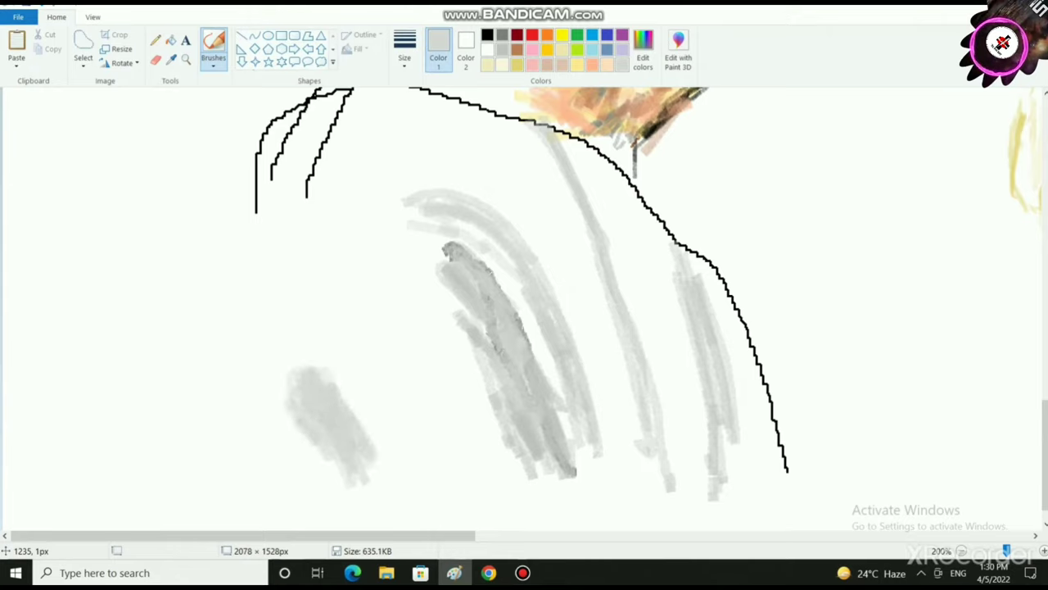
- Widen the left sleeve's folds with more lighter-gray strokes and shade the area along its lower outer outline
{"action": "left_click_drag", "start_coordinate": [475, 337], "coordinate": [435, 274]}
{"action": "left_click_drag", "start_coordinate": [579, 344], "coordinate": [612, 434]}
{"action": "mouse_move", "coordinate": [528, 121]}
{"action": "left_mouse_down"}
{"action": "mouse_move", "coordinate": [557, 174]}
{"action": "mouse_move", "coordinate": [630, 450]}
{"action": "left_mouse_up"}
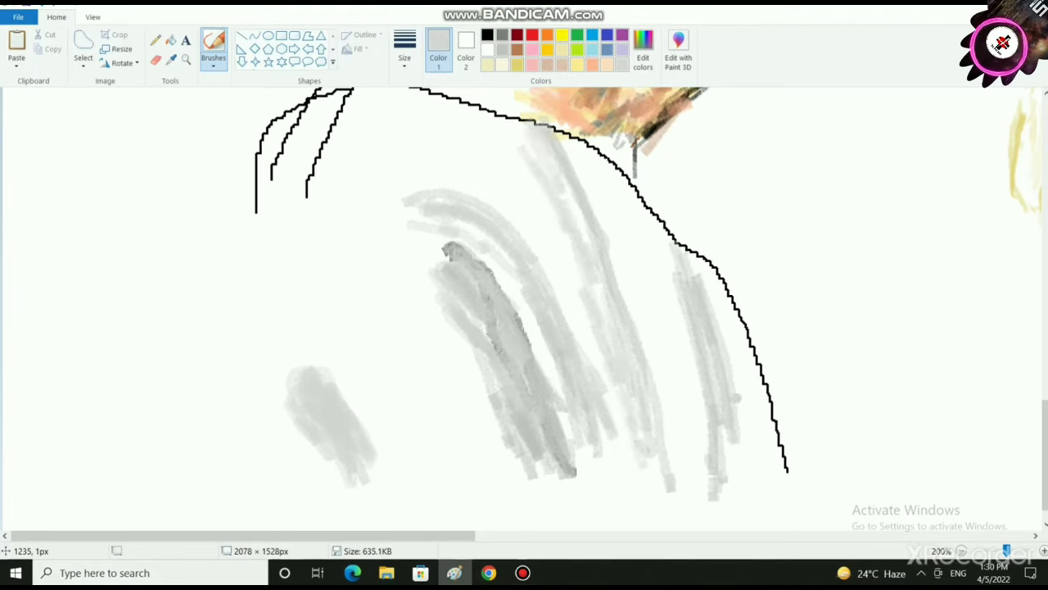
{"action": "mouse_move", "coordinate": [736, 399]}
{"action": "left_mouse_down"}
{"action": "mouse_move", "coordinate": [767, 469]}
{"action": "mouse_move", "coordinate": [781, 458]}
{"action": "left_mouse_up"}
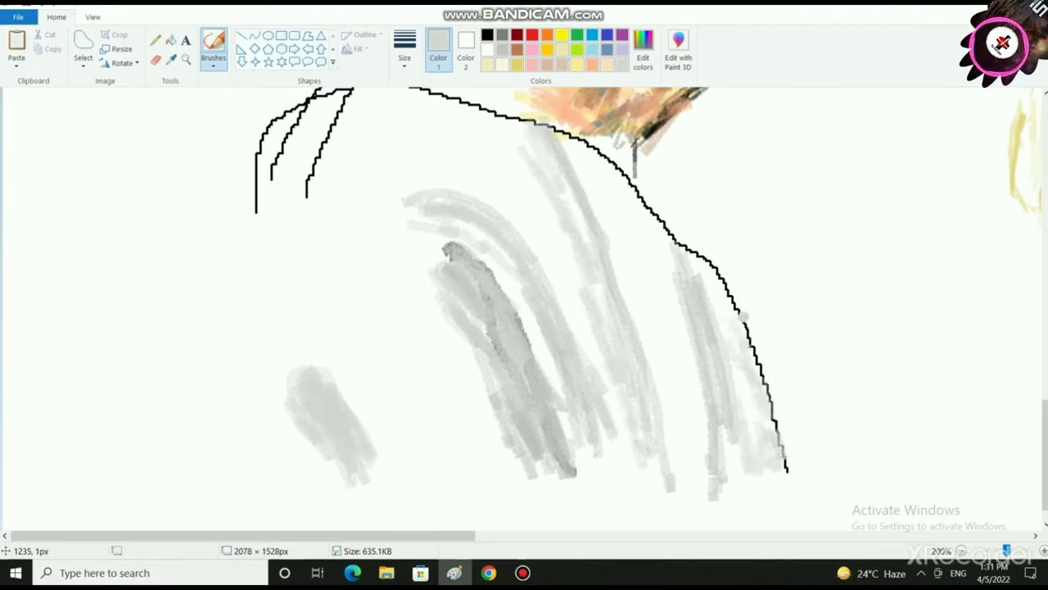
- Mix a very light gray (RGB 234, 234, 234) and blend it over the left sleeve's outer folds and bottom edge
{"action": "left_click", "coordinate": [642, 51]}
{"action": "left_click", "coordinate": [679, 198]}
{"action": "left_click", "coordinate": [392, 373]}
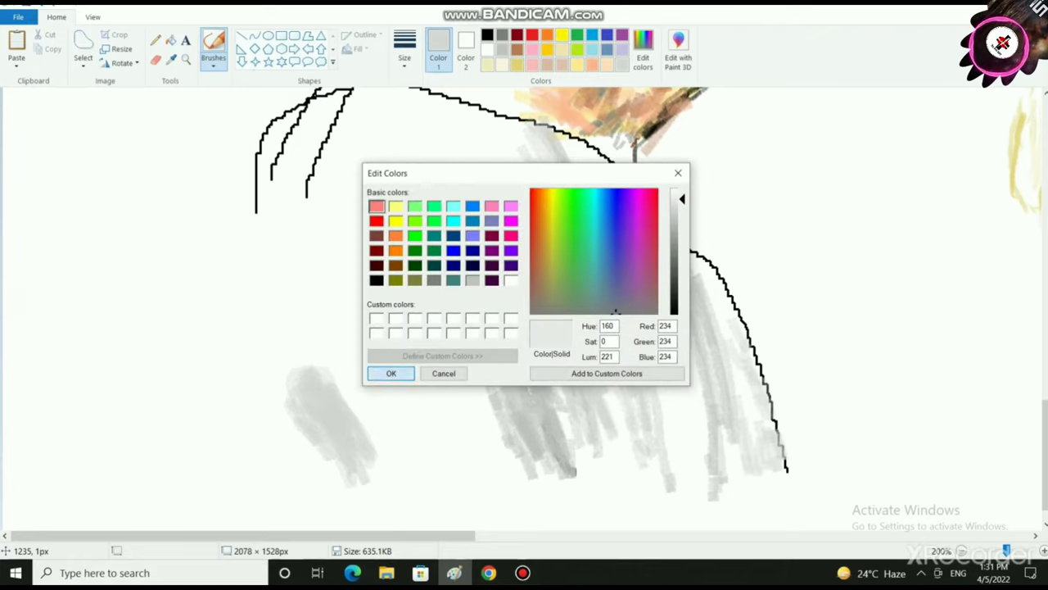
{"action": "mouse_move", "coordinate": [730, 401]}
{"action": "left_mouse_down"}
{"action": "mouse_move", "coordinate": [749, 431]}
{"action": "mouse_move", "coordinate": [731, 496]}
{"action": "mouse_move", "coordinate": [733, 429]}
{"action": "mouse_move", "coordinate": [687, 282]}
{"action": "mouse_move", "coordinate": [680, 328]}
{"action": "mouse_move", "coordinate": [701, 470]}
{"action": "left_mouse_up"}
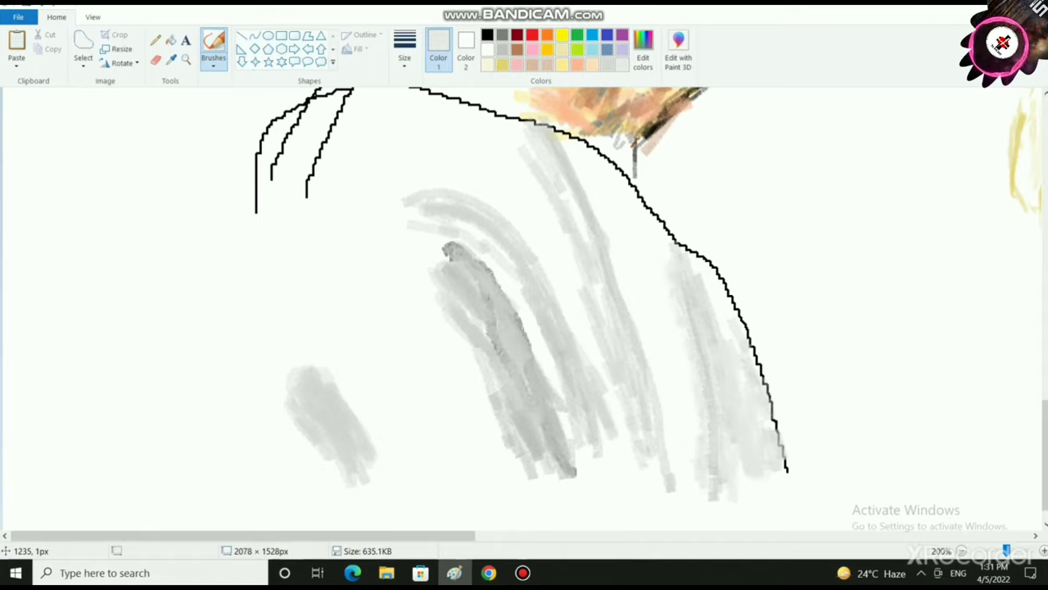
{"action": "left_click_drag", "start_coordinate": [595, 236], "coordinate": [507, 128]}
{"action": "left_click_drag", "start_coordinate": [575, 277], "coordinate": [496, 128]}
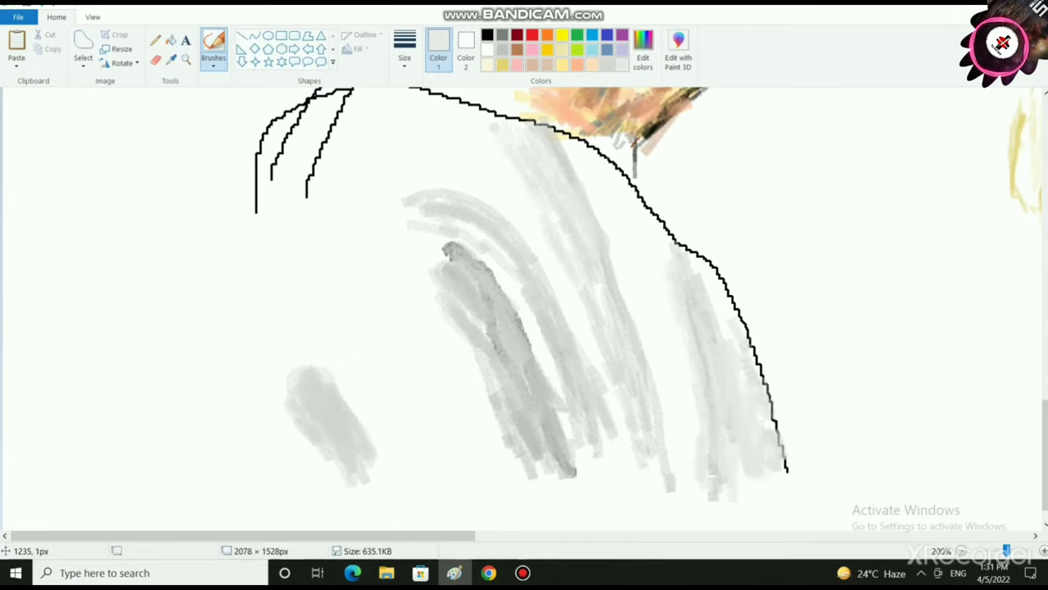
{"action": "left_click_drag", "start_coordinate": [625, 293], "coordinate": [618, 245]}
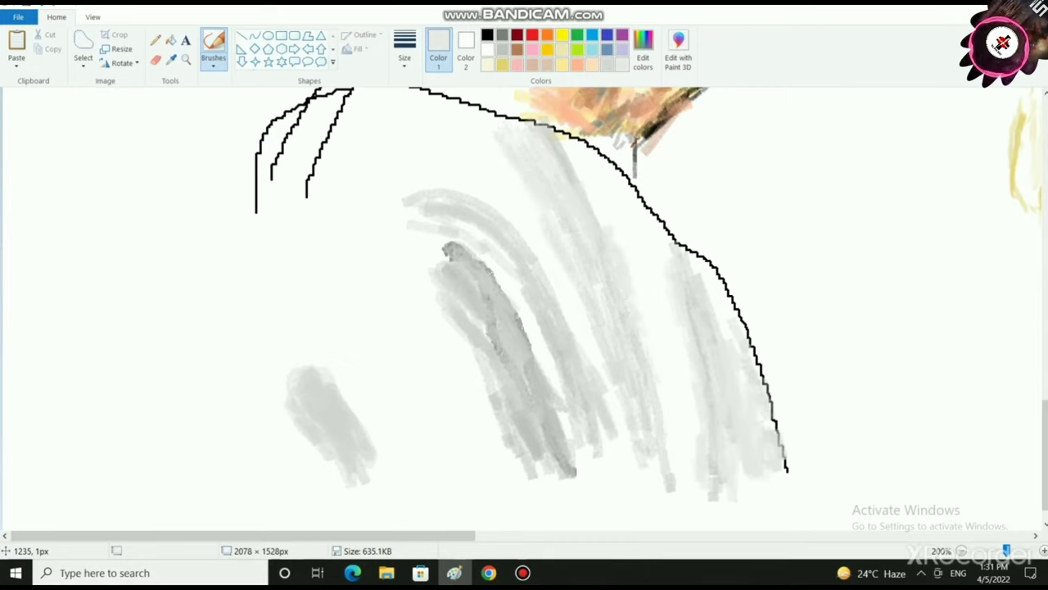
{"action": "mouse_move", "coordinate": [651, 470]}
{"action": "left_mouse_down"}
{"action": "mouse_move", "coordinate": [668, 493]}
{"action": "mouse_move", "coordinate": [779, 484]}
{"action": "mouse_move", "coordinate": [772, 491]}
{"action": "left_mouse_up"}
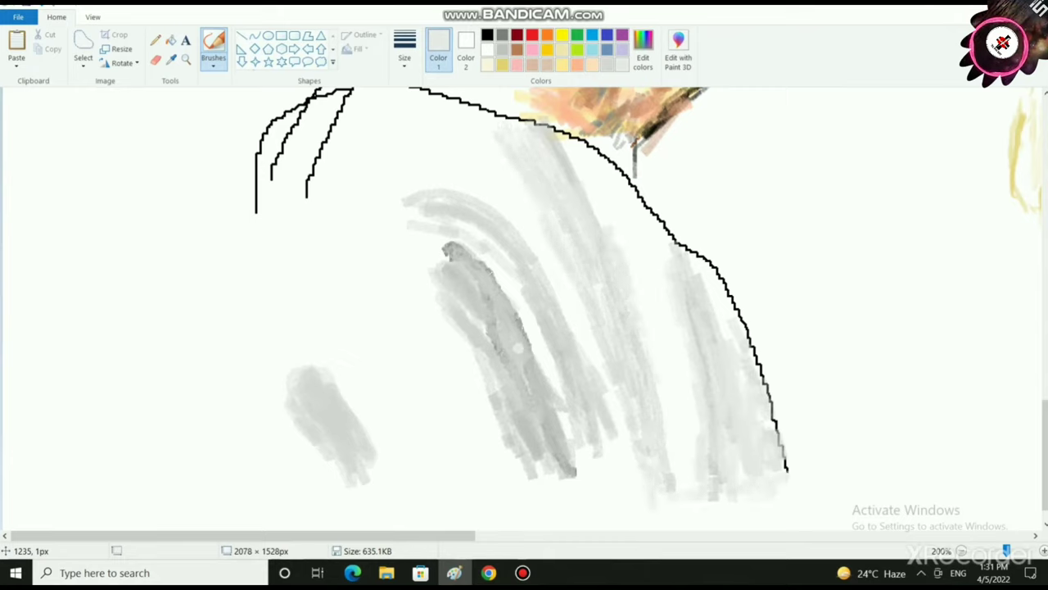
- Lighten the dark central fold of the left sleeve with very light gray strokes
{"action": "mouse_move", "coordinate": [496, 293]}
{"action": "left_mouse_down"}
{"action": "mouse_move", "coordinate": [564, 432]}
{"action": "mouse_move", "coordinate": [537, 449]}
{"action": "mouse_move", "coordinate": [455, 247]}
{"action": "mouse_move", "coordinate": [512, 311]}
{"action": "mouse_move", "coordinate": [483, 327]}
{"action": "mouse_move", "coordinate": [542, 479]}
{"action": "mouse_move", "coordinate": [573, 468]}
{"action": "left_mouse_up"}
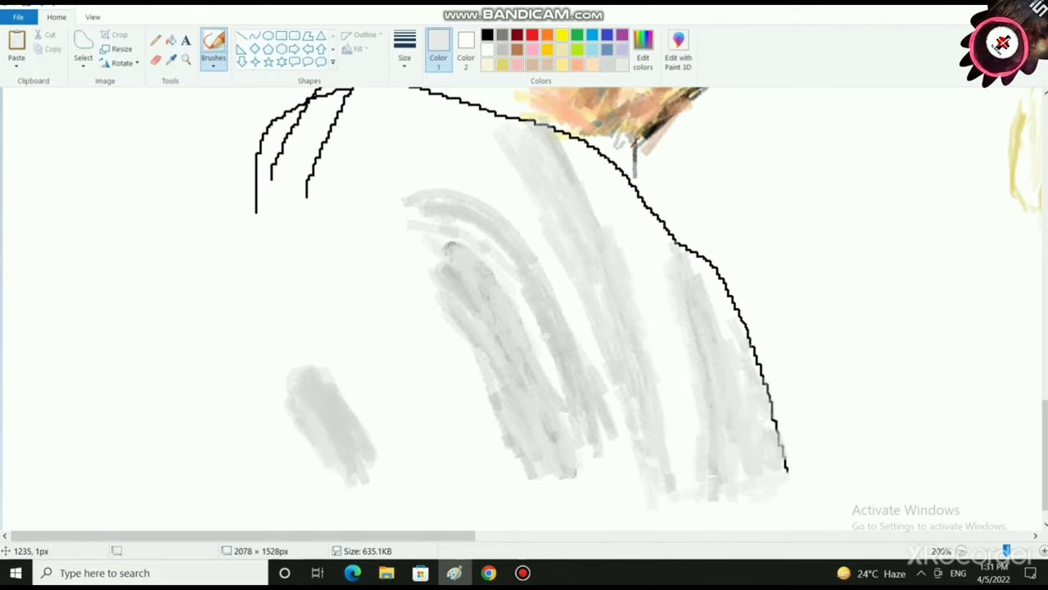
{"action": "scroll", "coordinate": [524, 311], "scroll_direction": "down", "scroll_amount": 3}
{"action": "key", "text": "ctrl+Page_Up"}
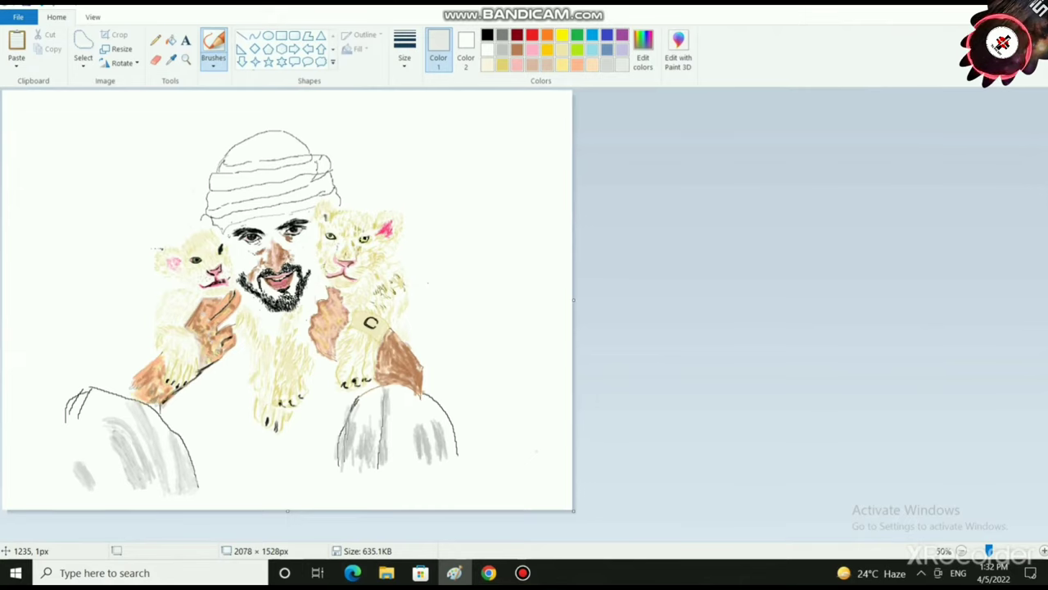
- Blend peach brush strokes over the brown and yellow shading of the left hand
{"action": "scroll", "coordinate": [536, 450], "scroll_direction": "up", "scroll_amount": 2}
{"action": "scroll", "coordinate": [360, 515], "scroll_direction": "down", "scroll_amount": 7}
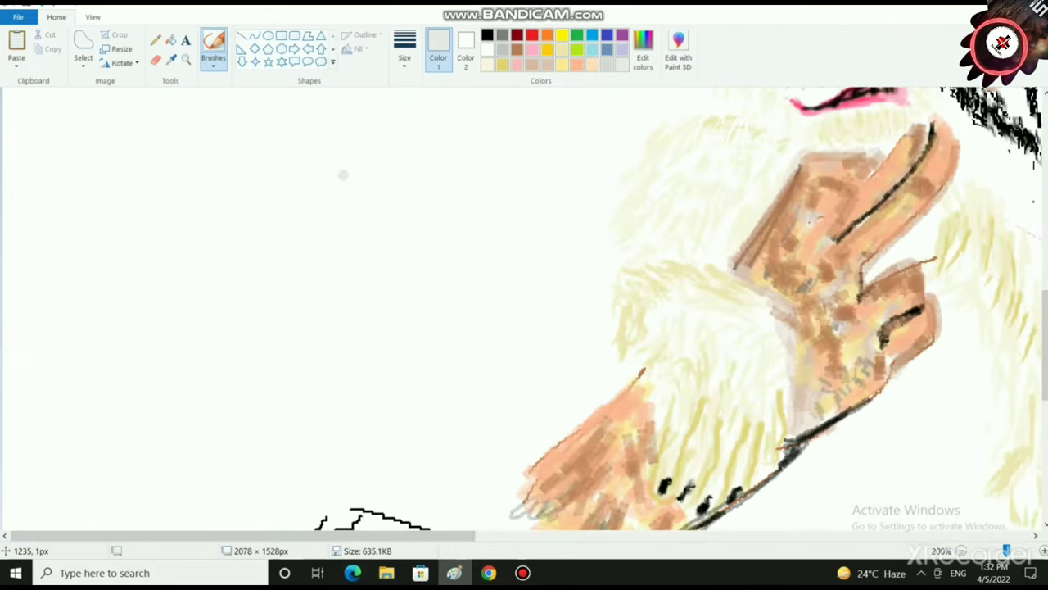
{"action": "left_click", "coordinate": [577, 65]}
{"action": "mouse_move", "coordinate": [790, 269]}
{"action": "left_mouse_down"}
{"action": "mouse_move", "coordinate": [787, 277]}
{"action": "mouse_move", "coordinate": [828, 272]}
{"action": "left_mouse_up"}
{"action": "left_click_drag", "start_coordinate": [838, 314], "coordinate": [848, 316]}
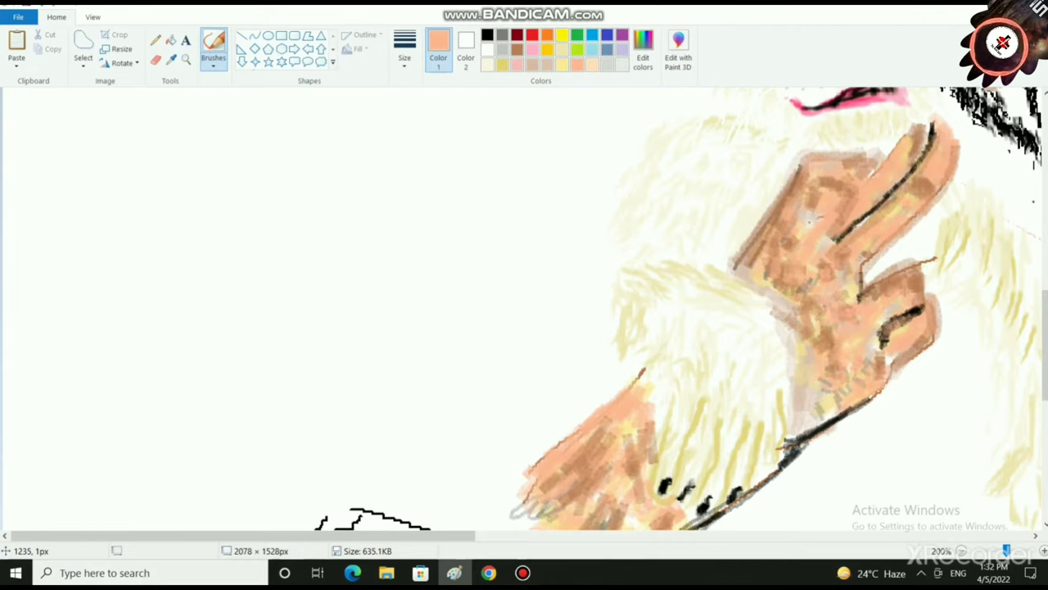
- Extend the left forearm's skin in peach down to the sleeve outline, filling the gap at the wrist end
{"action": "scroll", "coordinate": [666, 439], "scroll_direction": "down", "scroll_amount": 3}
{"action": "mouse_move", "coordinate": [537, 365]}
{"action": "left_mouse_down"}
{"action": "mouse_move", "coordinate": [459, 418]}
{"action": "mouse_move", "coordinate": [500, 447]}
{"action": "mouse_move", "coordinate": [565, 459]}
{"action": "mouse_move", "coordinate": [632, 502]}
{"action": "mouse_move", "coordinate": [571, 463]}
{"action": "mouse_move", "coordinate": [521, 393]}
{"action": "mouse_move", "coordinate": [531, 398]}
{"action": "left_mouse_up"}
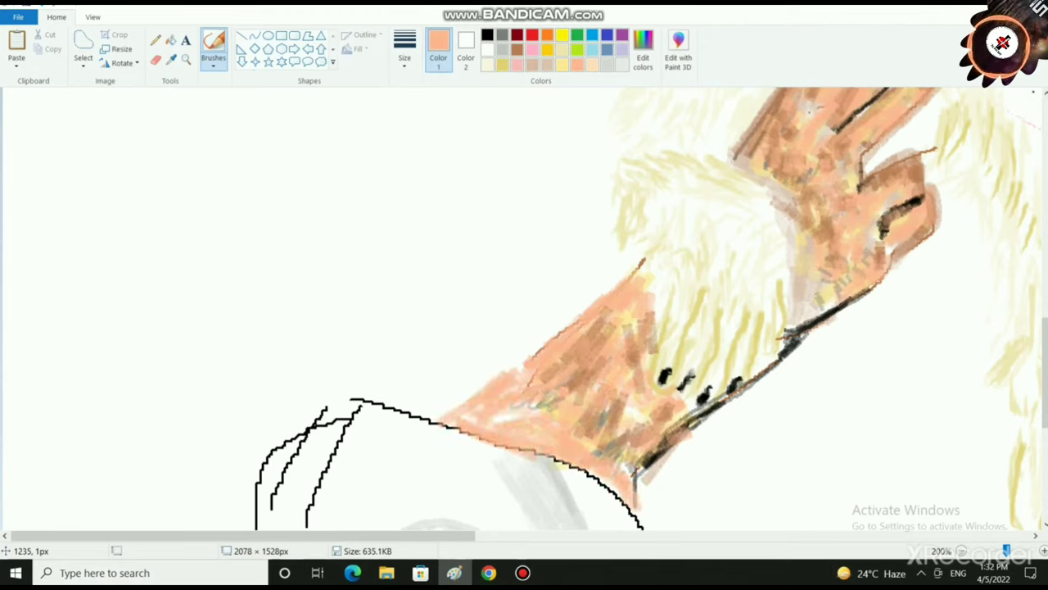
{"action": "scroll", "coordinate": [524, 311], "scroll_direction": "up", "scroll_amount": 2}
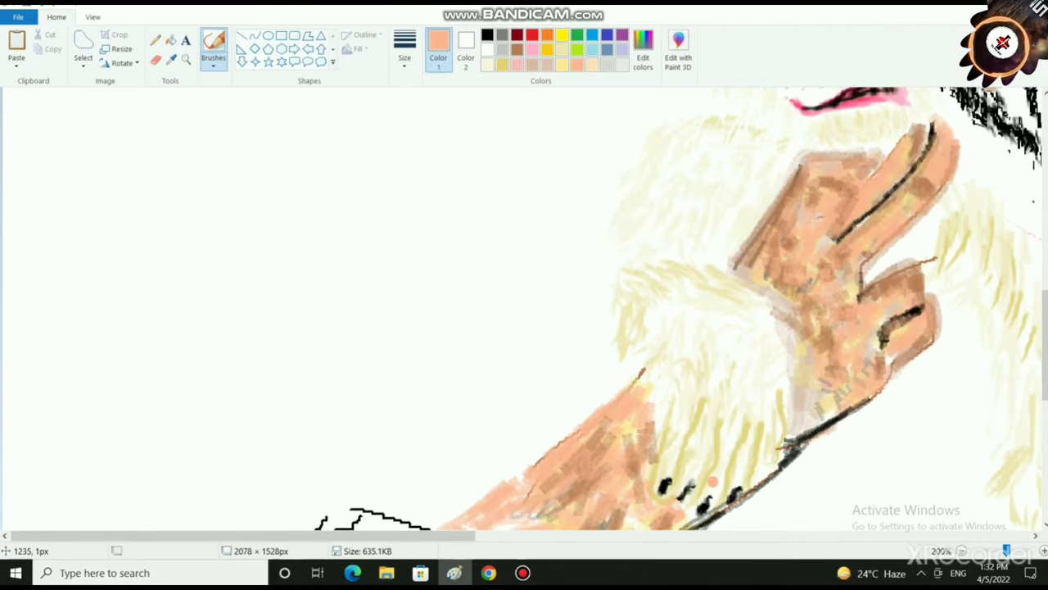
{"action": "scroll", "coordinate": [524, 311], "scroll_direction": "down", "scroll_amount": 2}
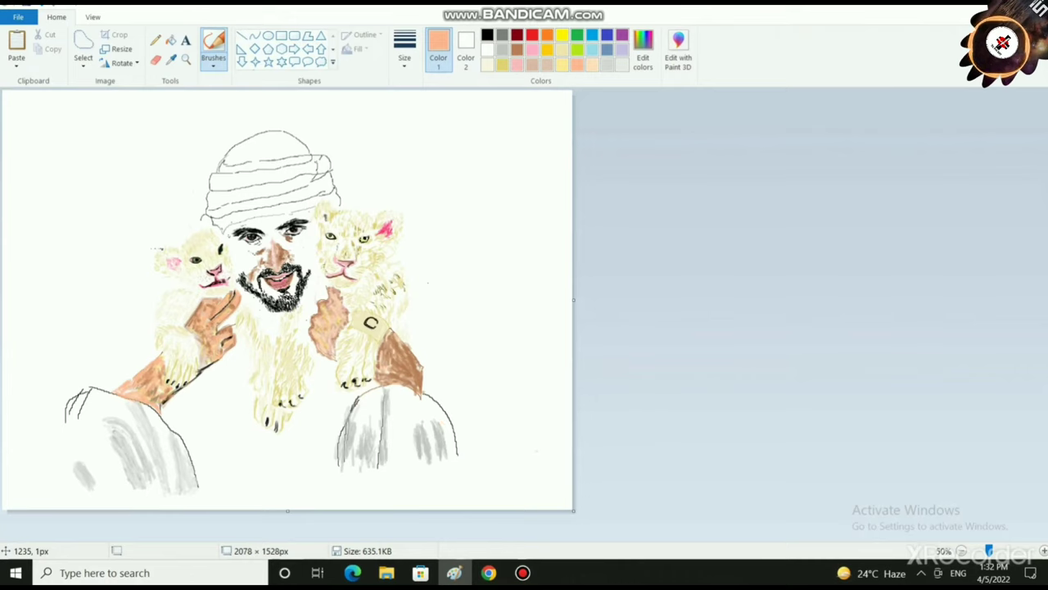
- Draw thin black pencil hairs over the middle and lower outer part of the right forearm, using the thinnest line size
{"action": "scroll", "coordinate": [437, 421], "scroll_direction": "up", "scroll_amount": 2}
{"action": "scroll", "coordinate": [438, 420], "scroll_direction": "down", "scroll_amount": 8}
{"action": "left_click_drag", "start_coordinate": [390, 536], "coordinate": [909, 537]}
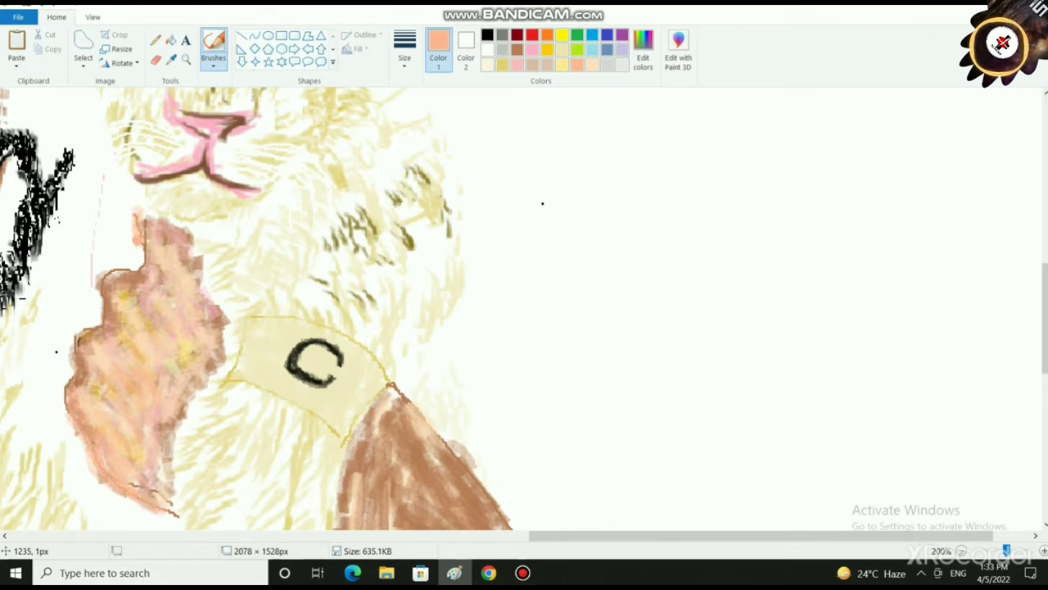
{"action": "left_click", "coordinate": [155, 40]}
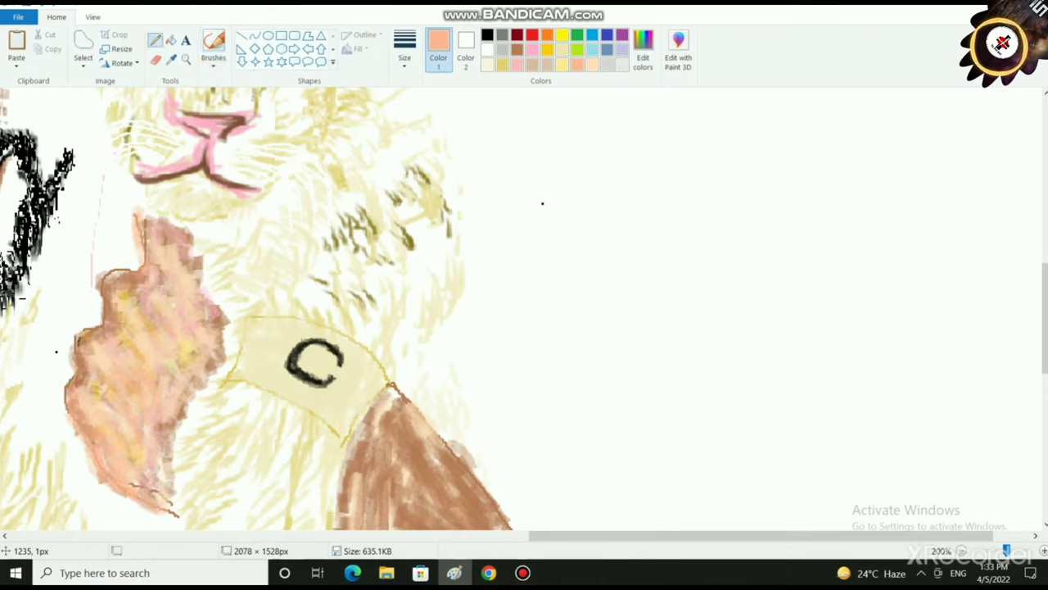
{"action": "left_click", "coordinate": [487, 35]}
{"action": "scroll", "coordinate": [425, 303], "scroll_direction": "down", "scroll_amount": 3}
{"action": "left_click_drag", "start_coordinate": [415, 285], "coordinate": [451, 330]}
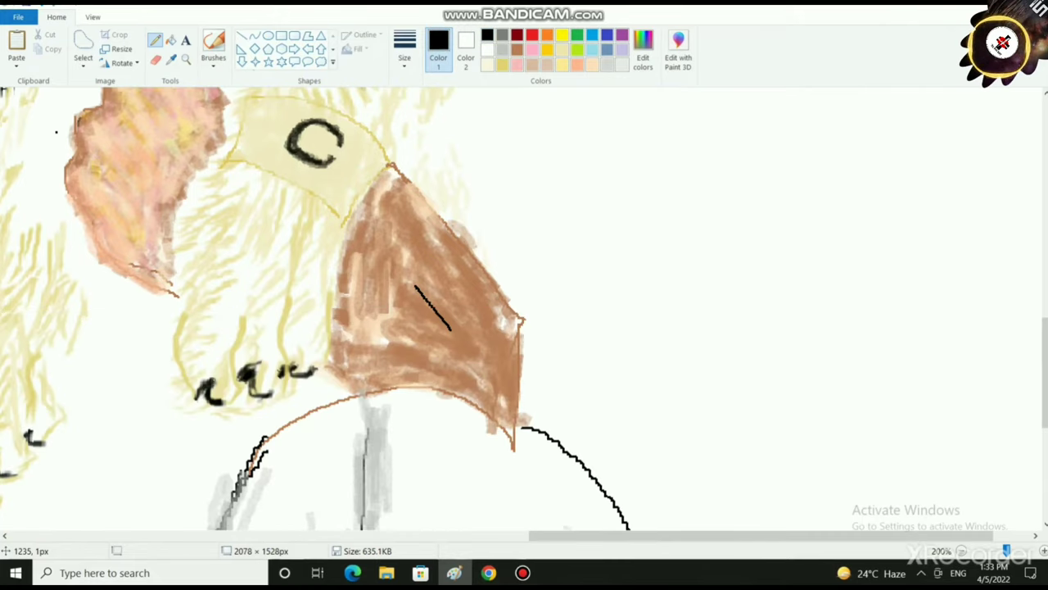
{"action": "key", "text": "ctrl+z"}
{"action": "left_click", "coordinate": [405, 51]}
{"action": "left_click", "coordinate": [436, 91]}
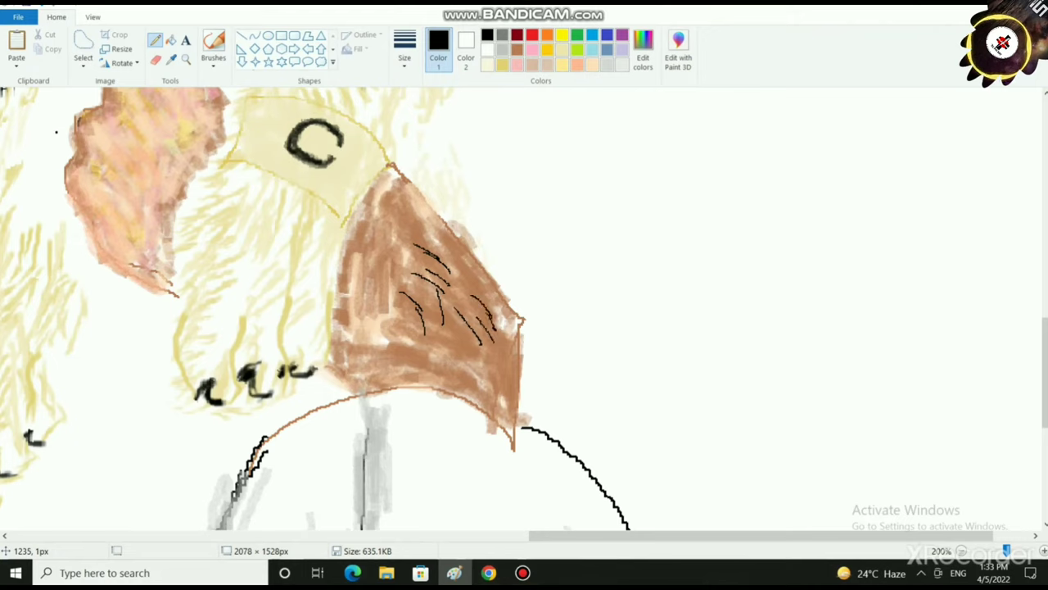
{"action": "mouse_move", "coordinate": [434, 336]}
{"action": "left_mouse_down"}
{"action": "mouse_move", "coordinate": [459, 365]}
{"action": "mouse_move", "coordinate": [445, 370]}
{"action": "mouse_move", "coordinate": [499, 402]}
{"action": "left_mouse_up"}
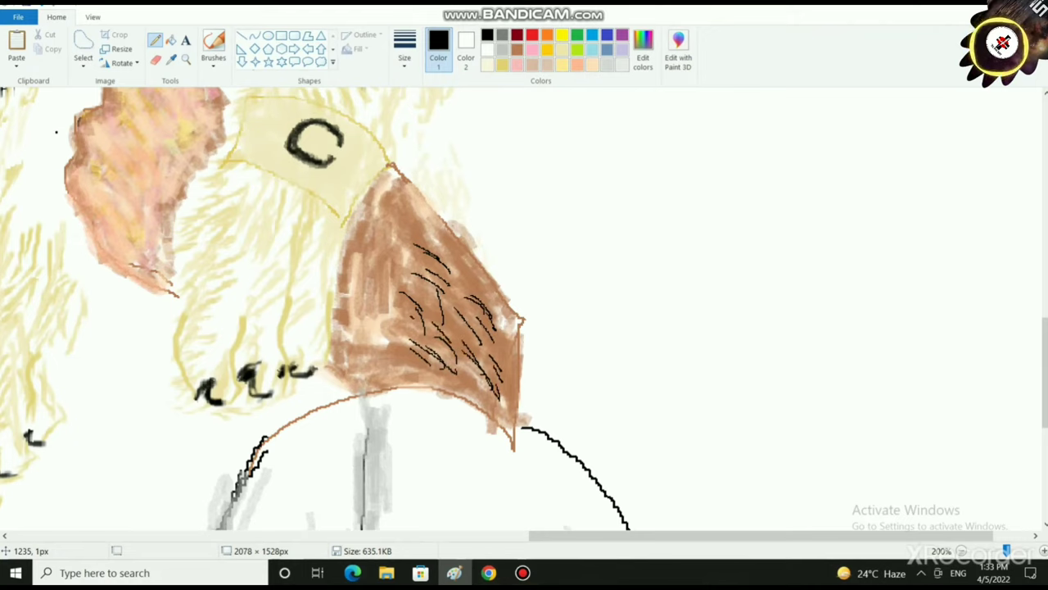
- Add more black hairs along the right forearm's lower inner part and a few short ones near the right hand's lower edge
{"action": "left_click_drag", "start_coordinate": [372, 375], "coordinate": [411, 363]}
{"action": "left_click_drag", "start_coordinate": [396, 304], "coordinate": [444, 338]}
{"action": "left_click_drag", "start_coordinate": [418, 329], "coordinate": [447, 357]}
{"action": "scroll", "coordinate": [447, 357], "scroll_direction": "up", "scroll_amount": 3}
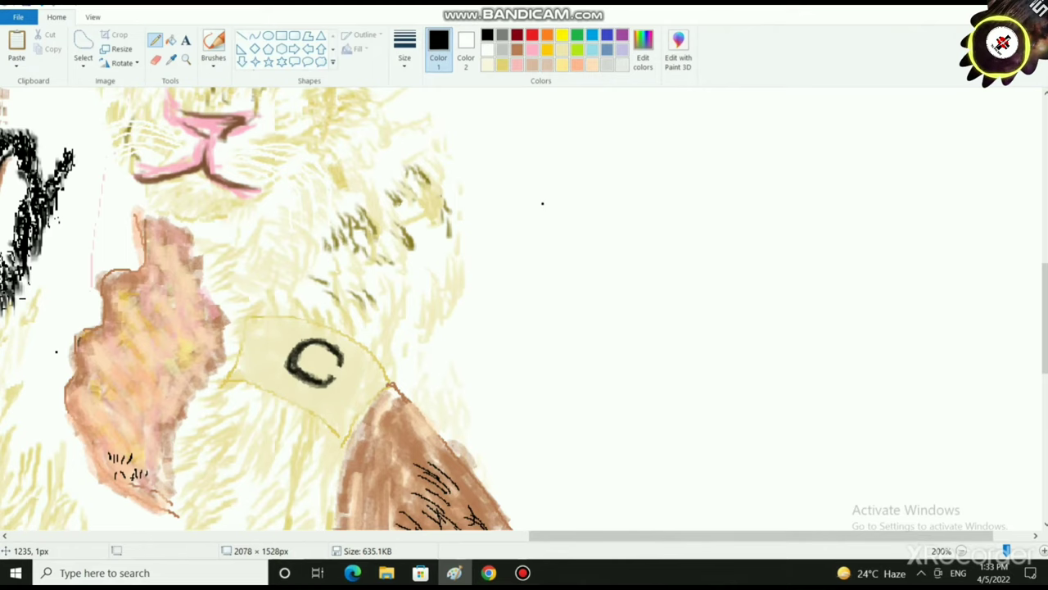
- Thicken the right forearm's hair with overlapping black pencil strokes from its outer edge down to the sleeve
{"action": "scroll", "coordinate": [542, 203], "scroll_direction": "down", "scroll_amount": 3}
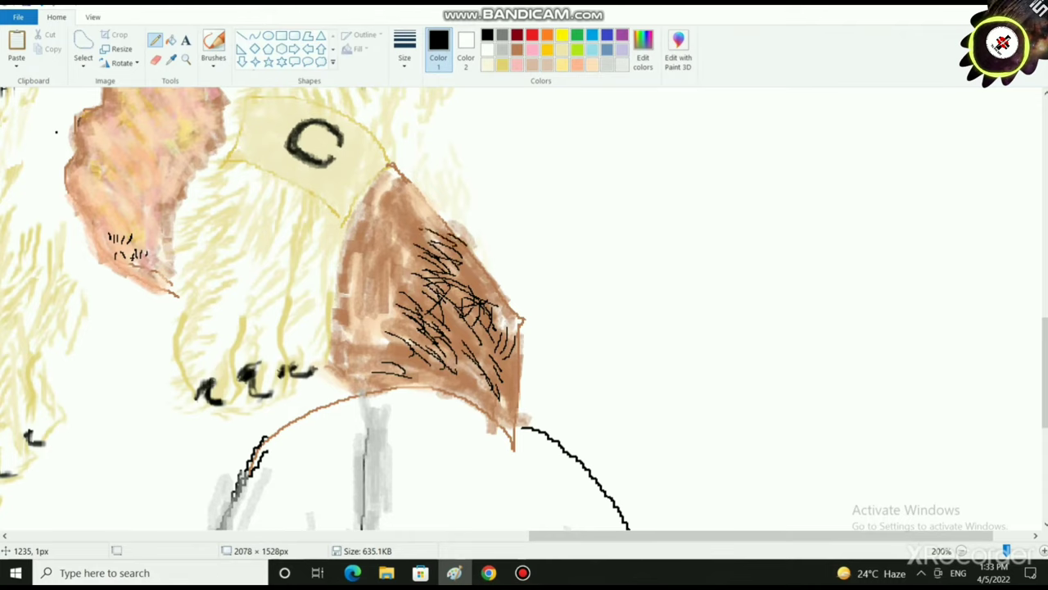
{"action": "left_click_drag", "start_coordinate": [425, 231], "coordinate": [463, 257]}
{"action": "mouse_move", "coordinate": [471, 271]}
{"action": "left_mouse_down"}
{"action": "mouse_move", "coordinate": [501, 303]}
{"action": "mouse_move", "coordinate": [486, 326]}
{"action": "left_mouse_up"}
{"action": "left_click_drag", "start_coordinate": [455, 336], "coordinate": [499, 378]}
{"action": "left_click_drag", "start_coordinate": [447, 356], "coordinate": [480, 374]}
{"action": "left_click_drag", "start_coordinate": [360, 337], "coordinate": [415, 350]}
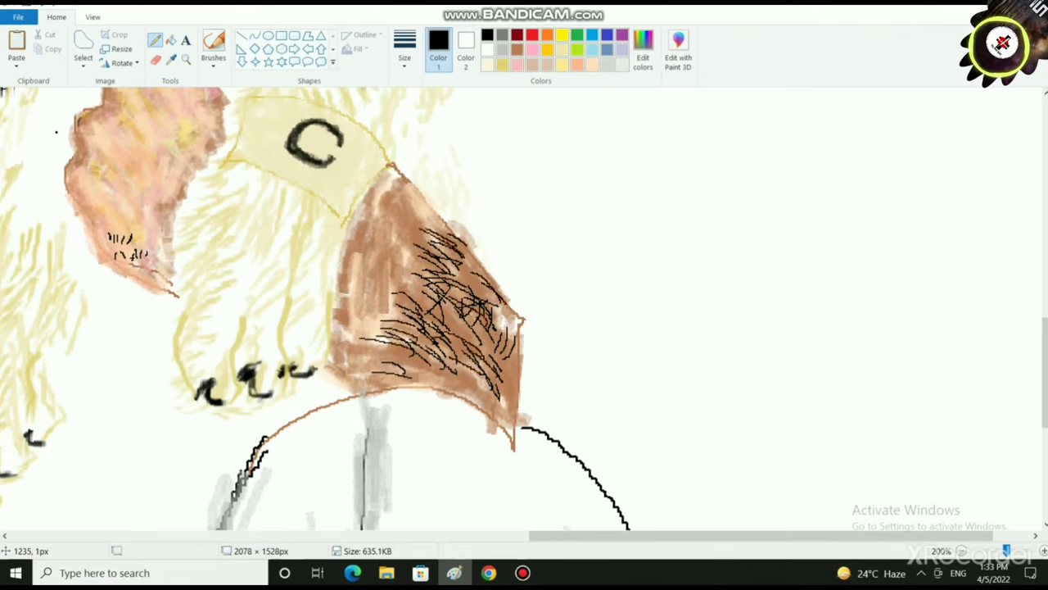
- Extend the black hairs to the right forearm's upper end and across its lighter inner side
{"action": "left_click_drag", "start_coordinate": [400, 200], "coordinate": [426, 204]}
{"action": "left_click_drag", "start_coordinate": [388, 211], "coordinate": [424, 226]}
{"action": "left_click_drag", "start_coordinate": [364, 248], "coordinate": [393, 249]}
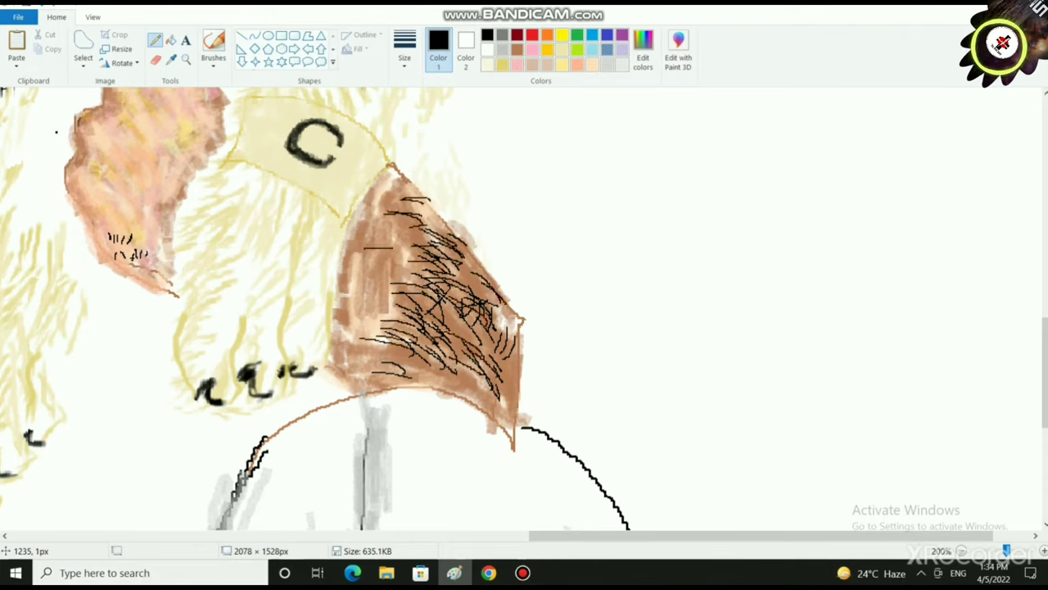
{"action": "mouse_move", "coordinate": [395, 290]}
{"action": "left_mouse_down"}
{"action": "mouse_move", "coordinate": [354, 334]}
{"action": "mouse_move", "coordinate": [411, 317]}
{"action": "mouse_move", "coordinate": [521, 352]}
{"action": "left_mouse_up"}
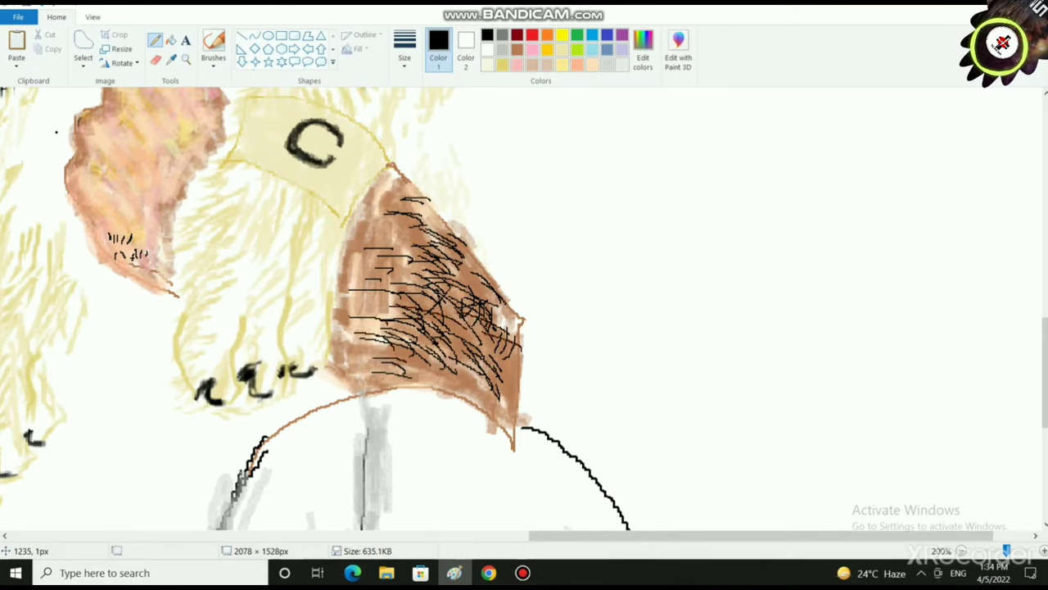
{"action": "left_click_drag", "start_coordinate": [360, 297], "coordinate": [436, 291]}
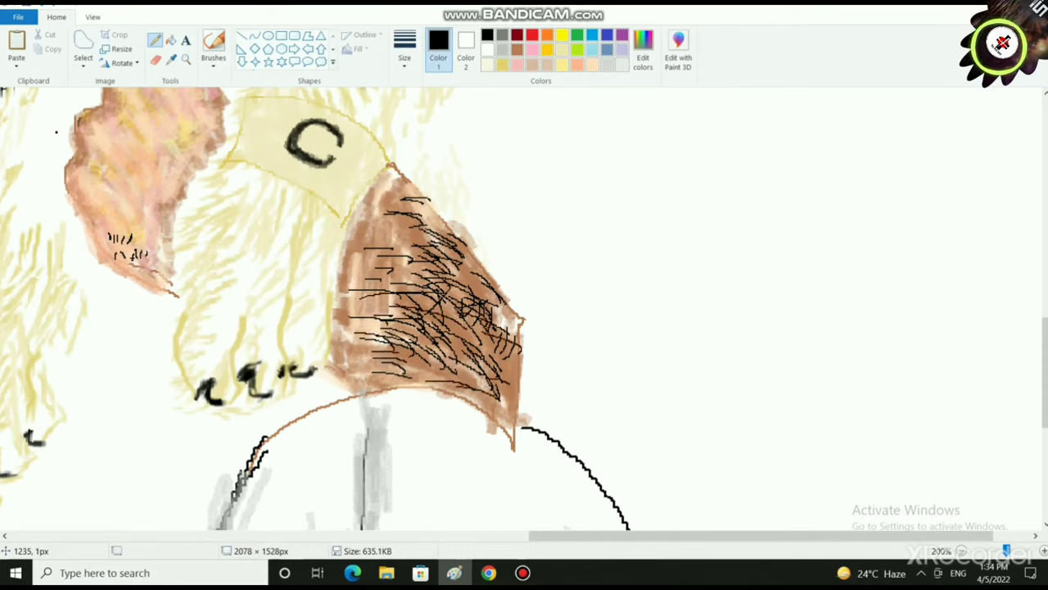
- Mix a lighter tint of lime green as the drawing color
{"action": "left_click", "coordinate": [577, 50]}
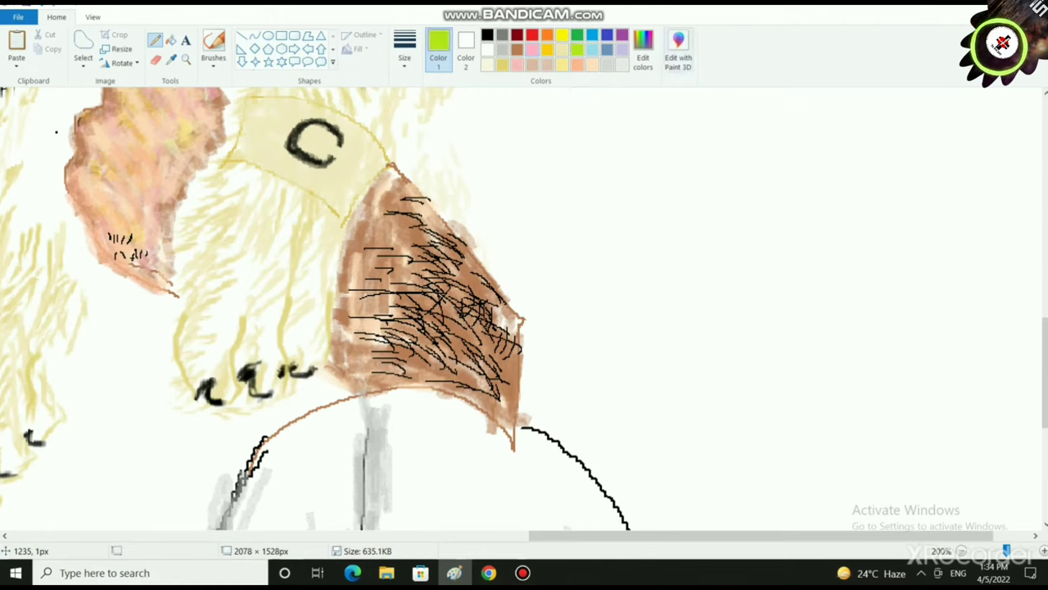
{"action": "left_click", "coordinate": [678, 50]}
{"action": "left_click", "coordinate": [630, 201]}
{"action": "left_click", "coordinate": [643, 50]}
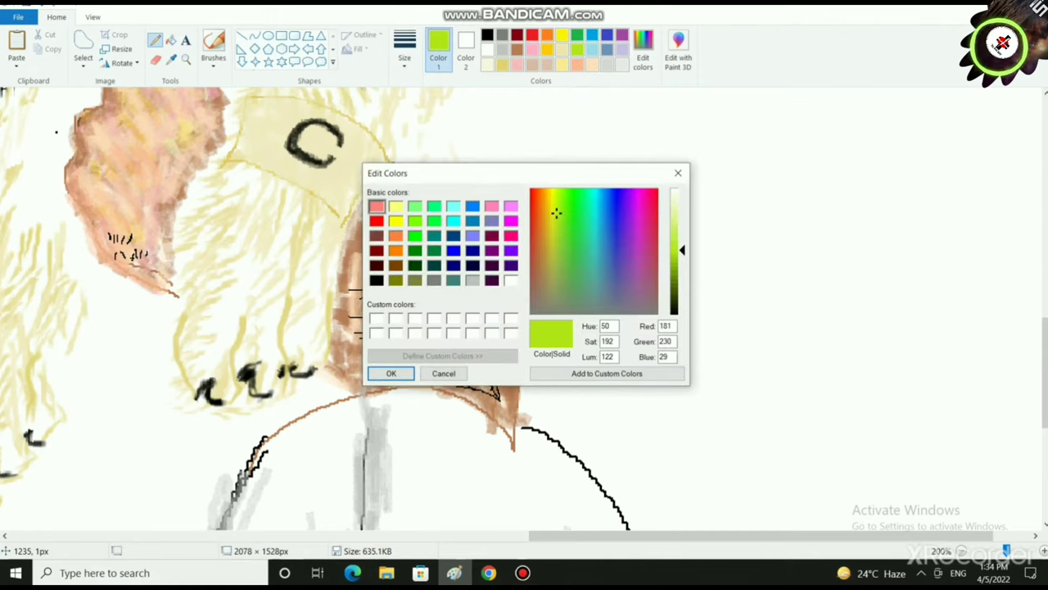
{"action": "left_click_drag", "start_coordinate": [682, 250], "coordinate": [683, 226]}
{"action": "left_click", "coordinate": [392, 373]}
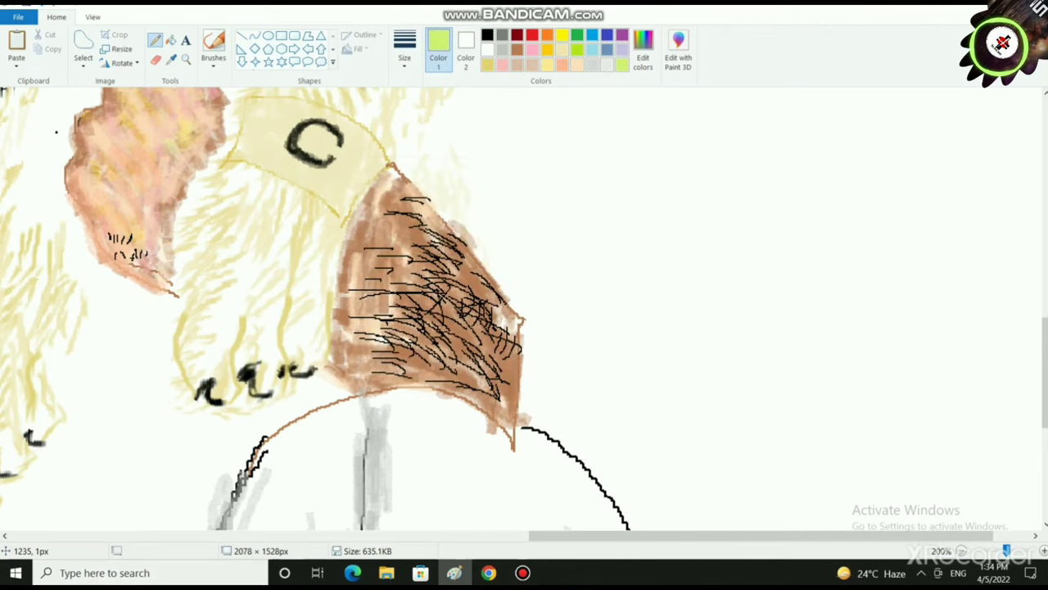
- Paint a curved light lime wristband with the brush across the right forearm, from its upper outer edge to its inner edge
{"action": "left_click", "coordinate": [213, 60]}
{"action": "left_click", "coordinate": [215, 114]}
{"action": "left_click", "coordinate": [214, 86]}
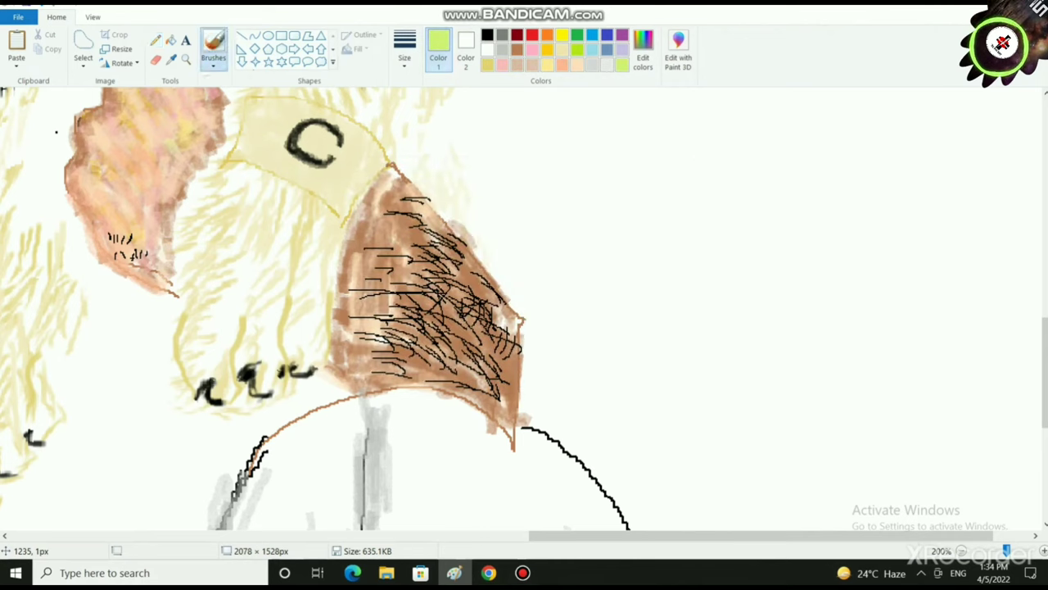
{"action": "left_click", "coordinate": [405, 50]}
{"action": "left_click", "coordinate": [435, 96]}
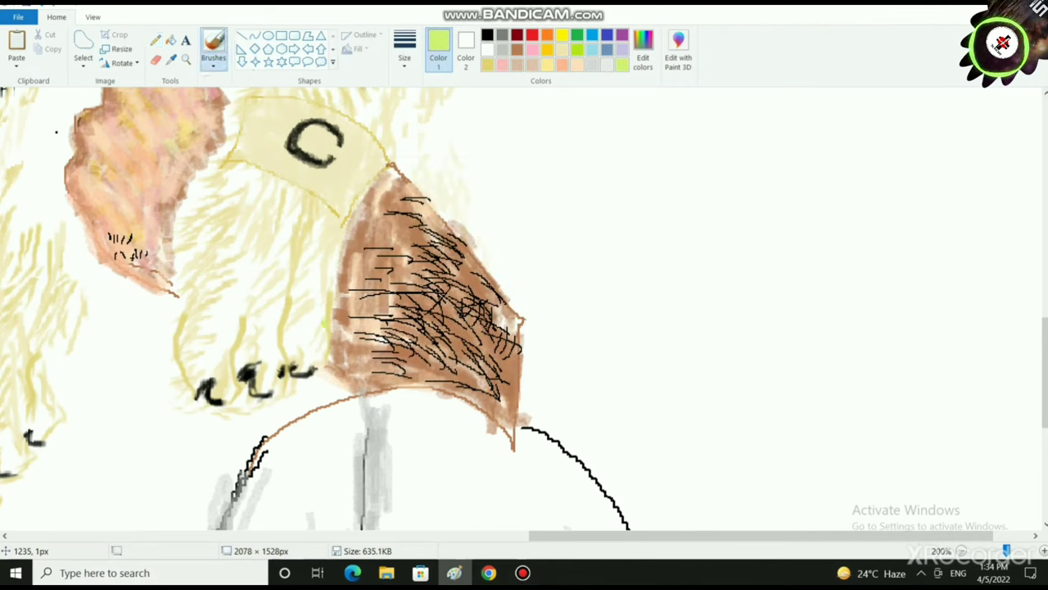
{"action": "mouse_move", "coordinate": [337, 318]}
{"action": "left_mouse_down"}
{"action": "mouse_move", "coordinate": [383, 254]}
{"action": "mouse_move", "coordinate": [405, 193]}
{"action": "left_mouse_up"}
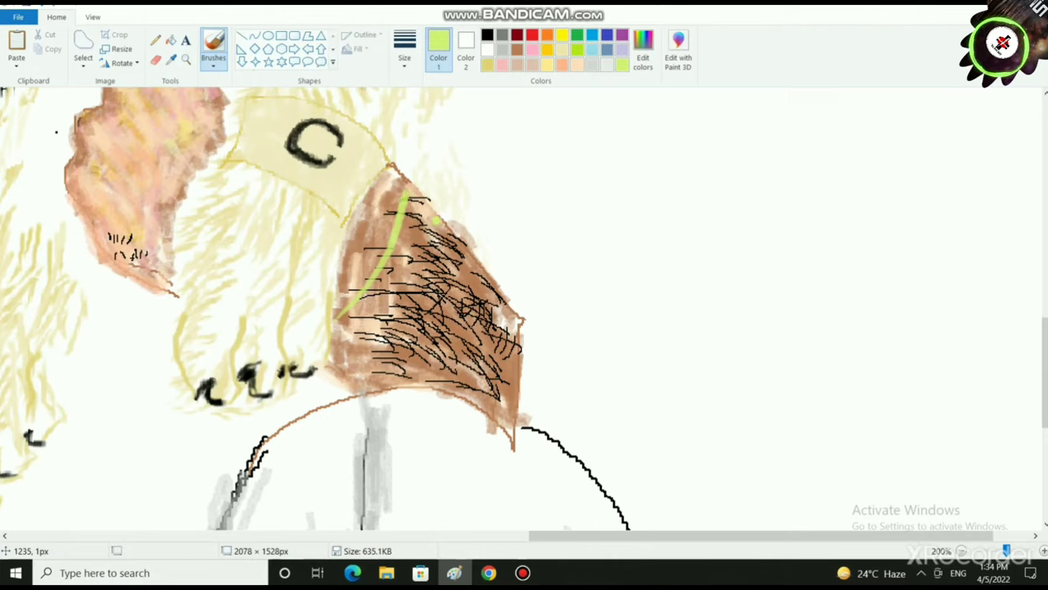
{"action": "key", "text": "ctrl+z"}
{"action": "mouse_move", "coordinate": [439, 209]}
{"action": "left_mouse_down"}
{"action": "mouse_move", "coordinate": [426, 271]}
{"action": "mouse_move", "coordinate": [385, 316]}
{"action": "mouse_move", "coordinate": [429, 219]}
{"action": "mouse_move", "coordinate": [413, 275]}
{"action": "mouse_move", "coordinate": [348, 344]}
{"action": "left_mouse_up"}
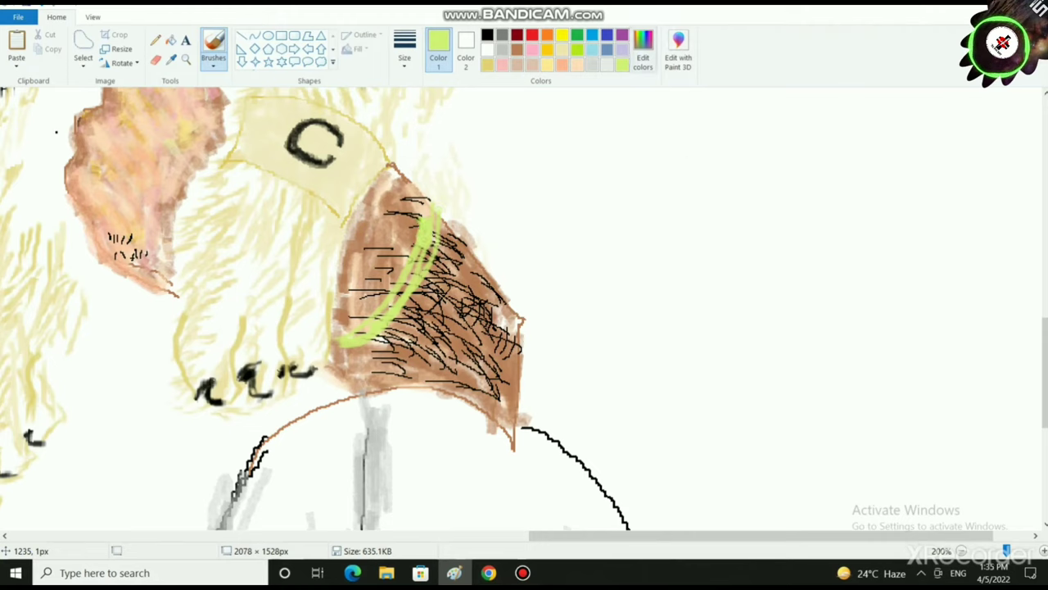
- Mix a slightly deeper lime green and paint a looping strand over the middle of the wristband
{"action": "left_click", "coordinate": [643, 54]}
{"action": "left_click", "coordinate": [391, 373]}
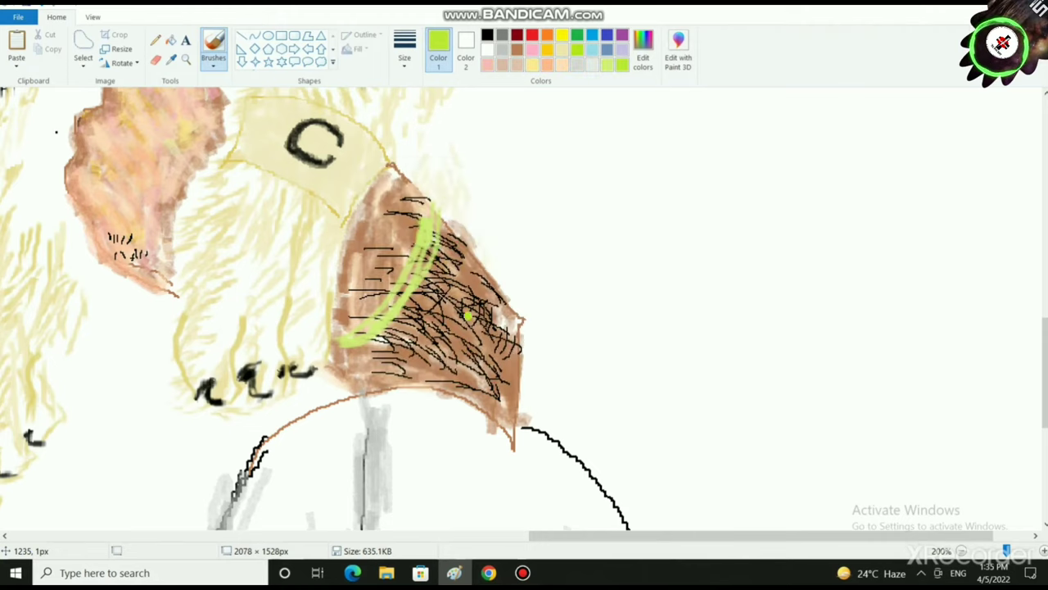
{"action": "left_click_drag", "start_coordinate": [413, 238], "coordinate": [383, 326]}
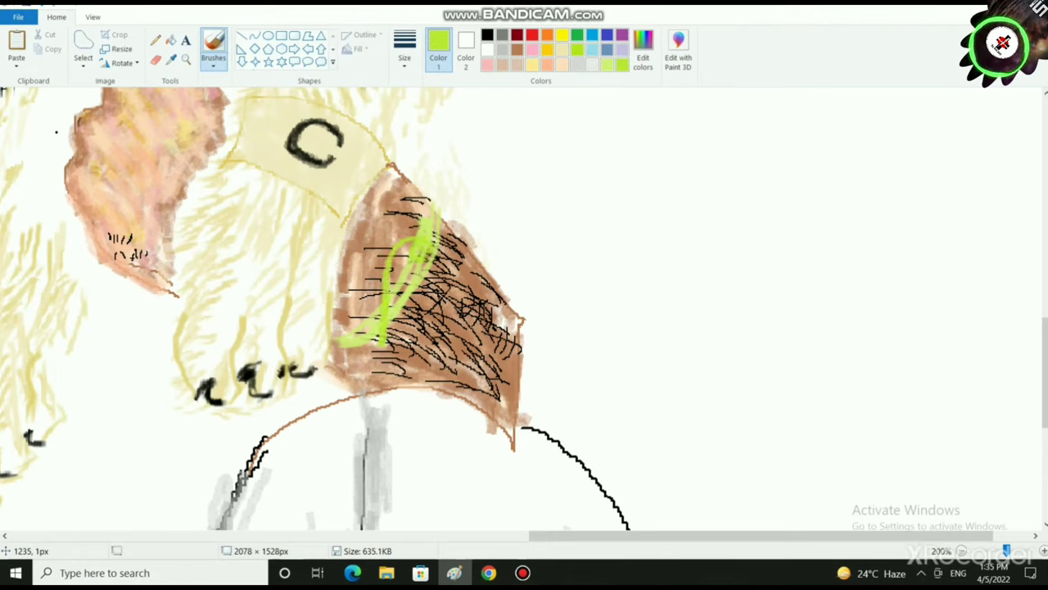
- Dab white at the lower tip of the wristband's strand and thicken the band's inner end with lime green strokes
{"action": "left_click", "coordinate": [488, 50]}
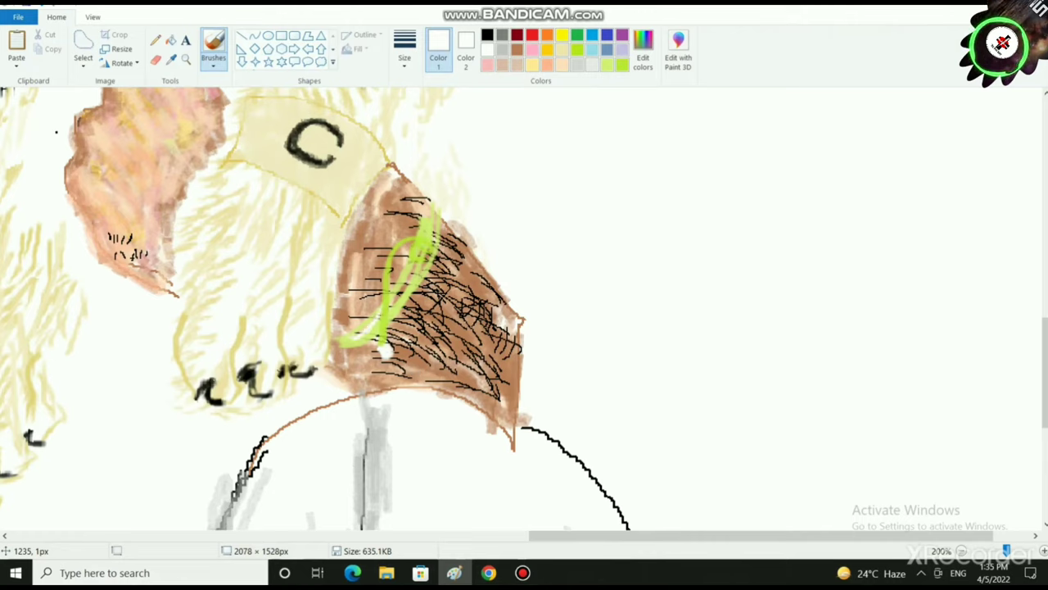
{"action": "left_click", "coordinate": [622, 65]}
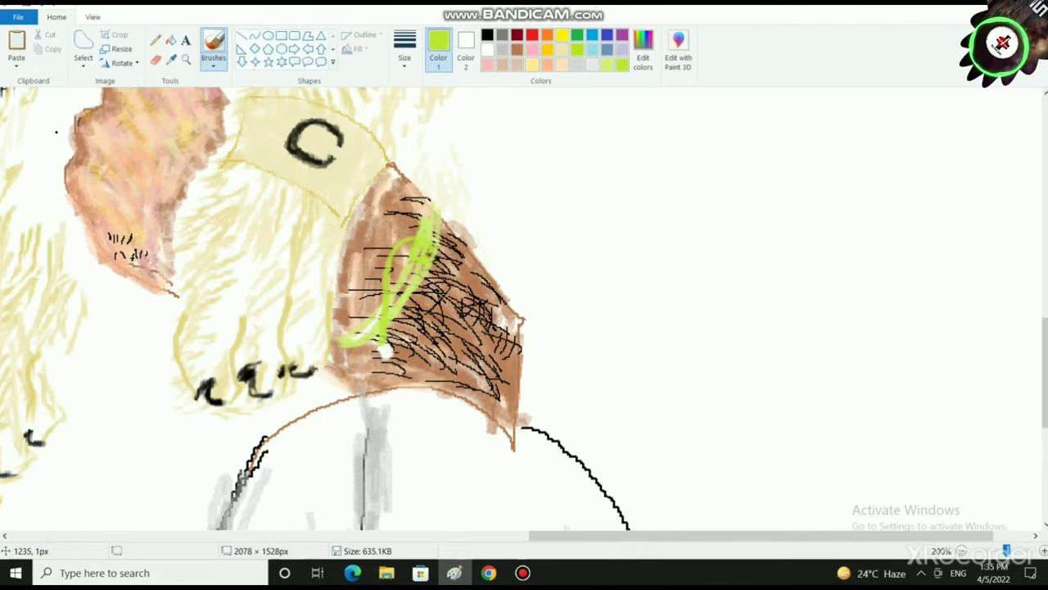
{"action": "left_click_drag", "start_coordinate": [371, 328], "coordinate": [341, 356]}
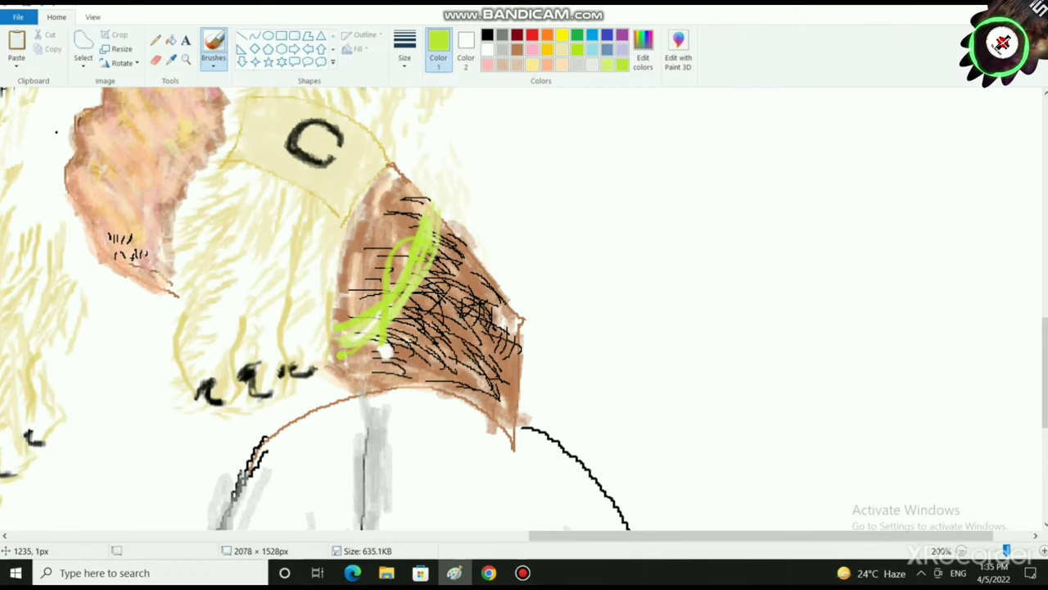
- Shade the turban's lowest fold line with light gray brush strokes along its full length, up to its right end
{"action": "scroll", "coordinate": [452, 340], "scroll_direction": "down", "scroll_amount": 2, "text": "ctrl"}
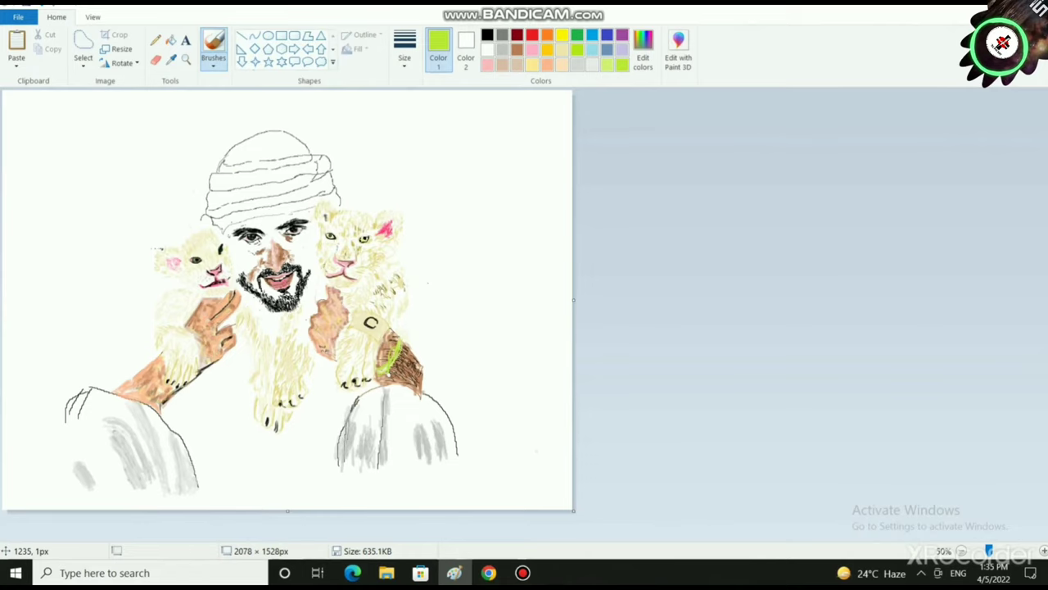
{"action": "left_click", "coordinate": [643, 323]}
{"action": "left_click", "coordinate": [610, 398]}
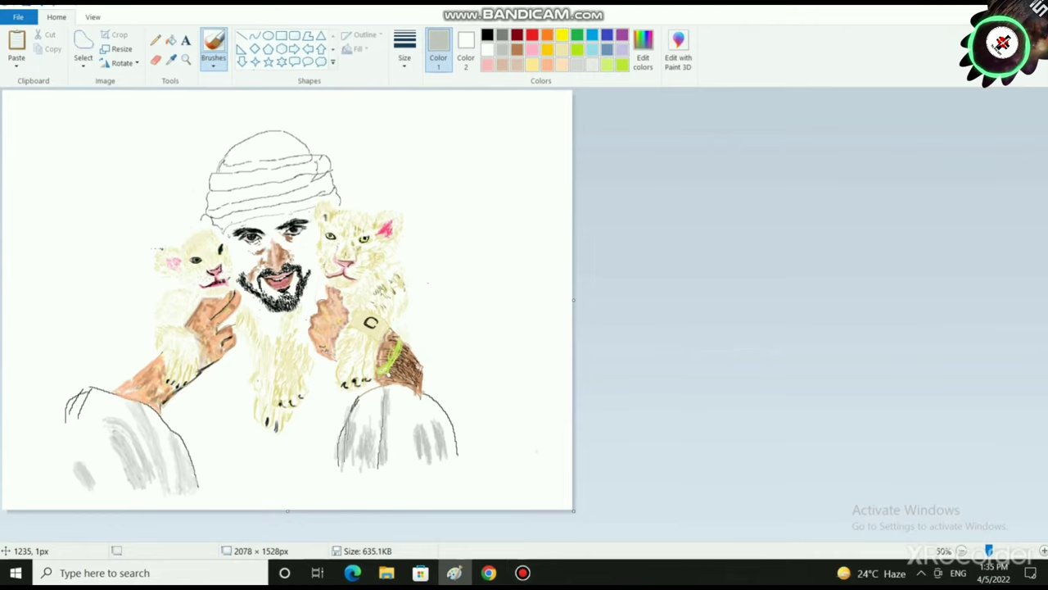
{"action": "left_click_drag", "start_coordinate": [989, 550], "coordinate": [1010, 550]}
{"action": "left_click_drag", "start_coordinate": [246, 535], "coordinate": [611, 535]}
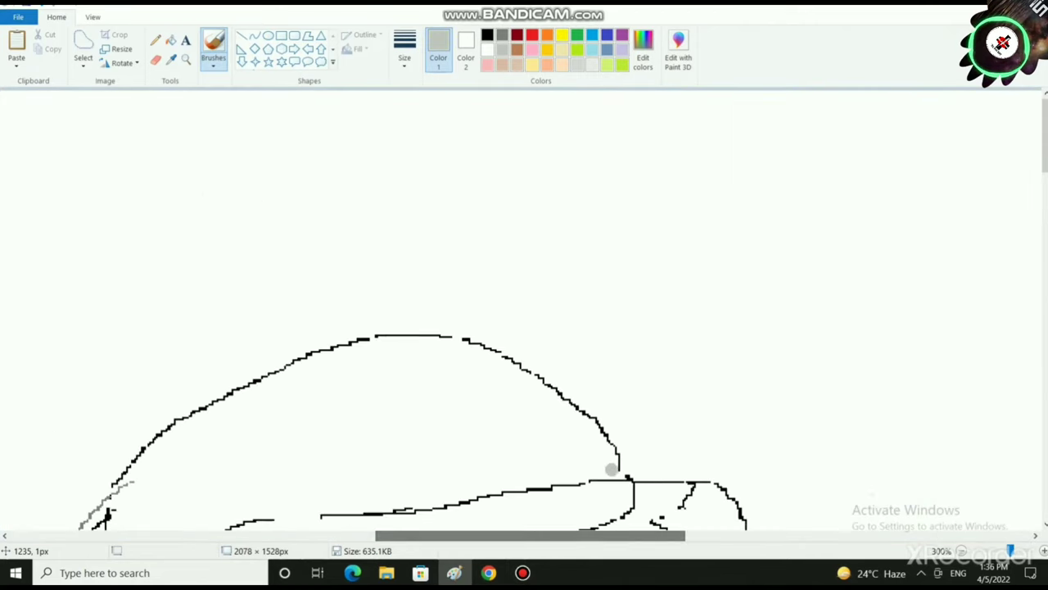
{"action": "scroll", "coordinate": [176, 292], "scroll_direction": "down", "scroll_amount": 3}
{"action": "scroll", "coordinate": [296, 354], "scroll_direction": "down", "scroll_amount": 5}
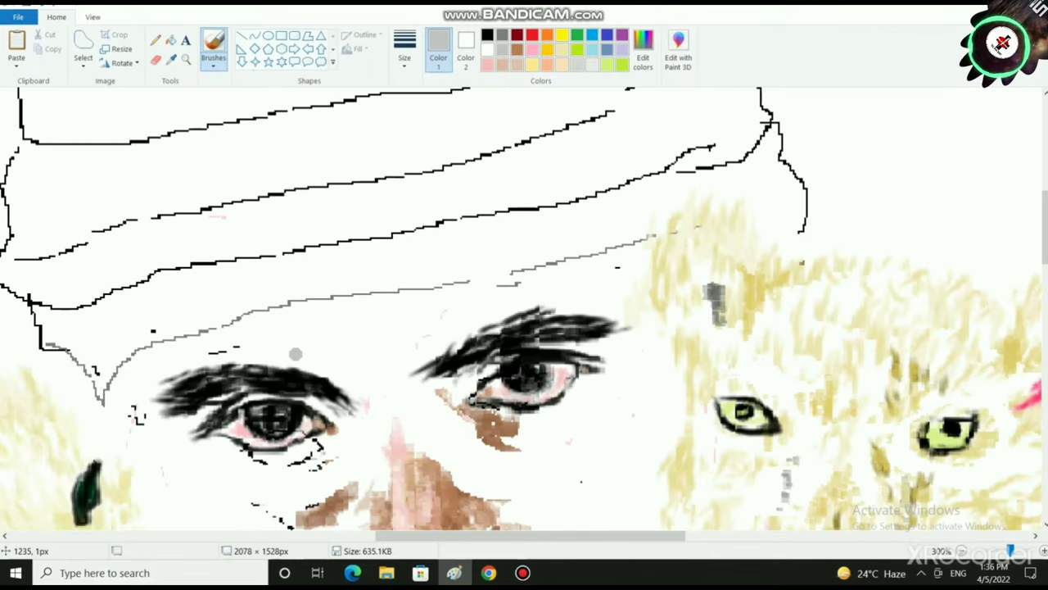
{"action": "mouse_move", "coordinate": [76, 310]}
{"action": "left_mouse_down"}
{"action": "mouse_move", "coordinate": [308, 249]}
{"action": "mouse_move", "coordinate": [531, 208]}
{"action": "mouse_move", "coordinate": [647, 172]}
{"action": "left_mouse_up"}
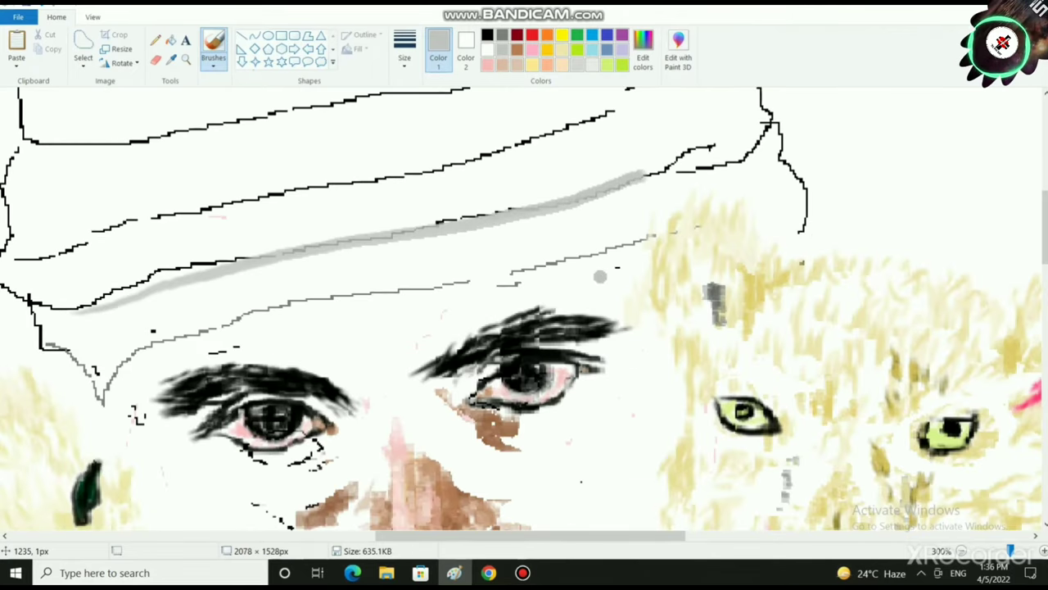
{"action": "scroll", "coordinate": [499, 207], "scroll_direction": "up", "scroll_amount": 3}
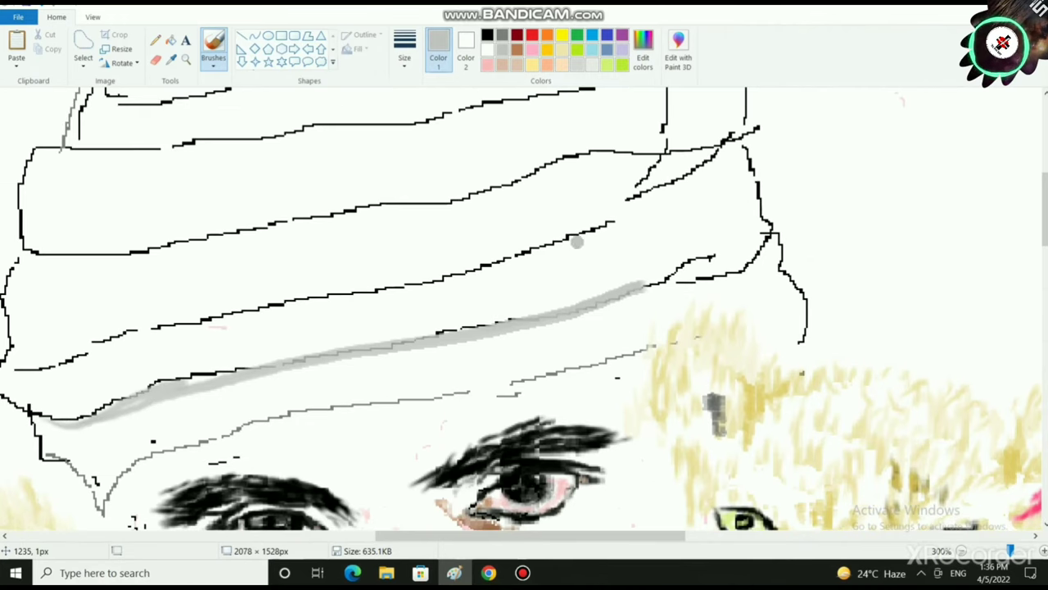
{"action": "mouse_move", "coordinate": [724, 249]}
{"action": "left_mouse_down"}
{"action": "mouse_move", "coordinate": [651, 277]}
{"action": "mouse_move", "coordinate": [731, 273]}
{"action": "mouse_move", "coordinate": [774, 237]}
{"action": "left_mouse_up"}
- Deepen the shadow at both ends of the turban's lowest fold with darker gray strokes
{"action": "left_click", "coordinate": [502, 35]}
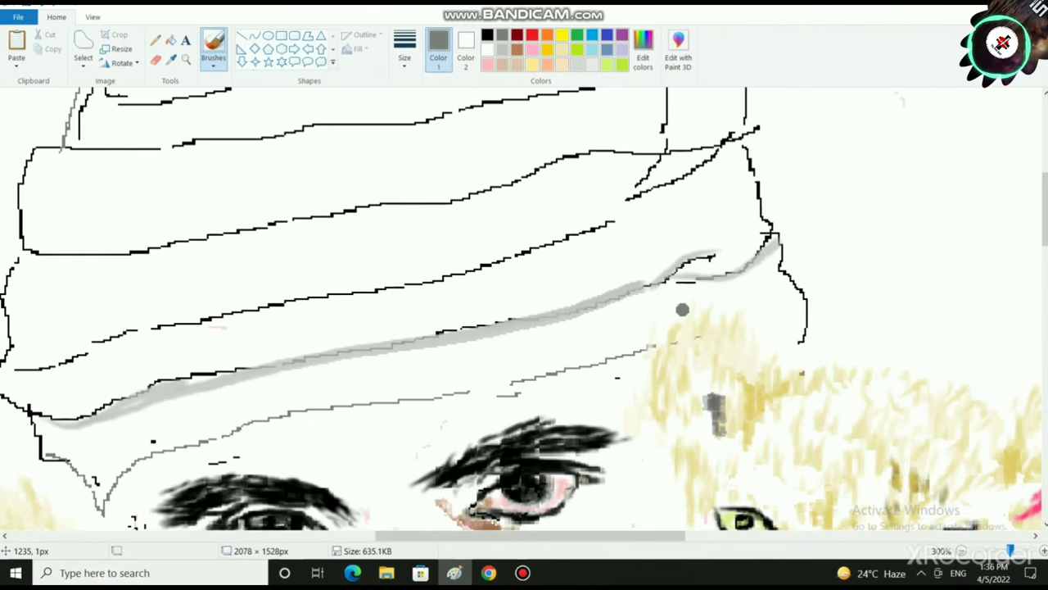
{"action": "left_click_drag", "start_coordinate": [664, 283], "coordinate": [750, 273]}
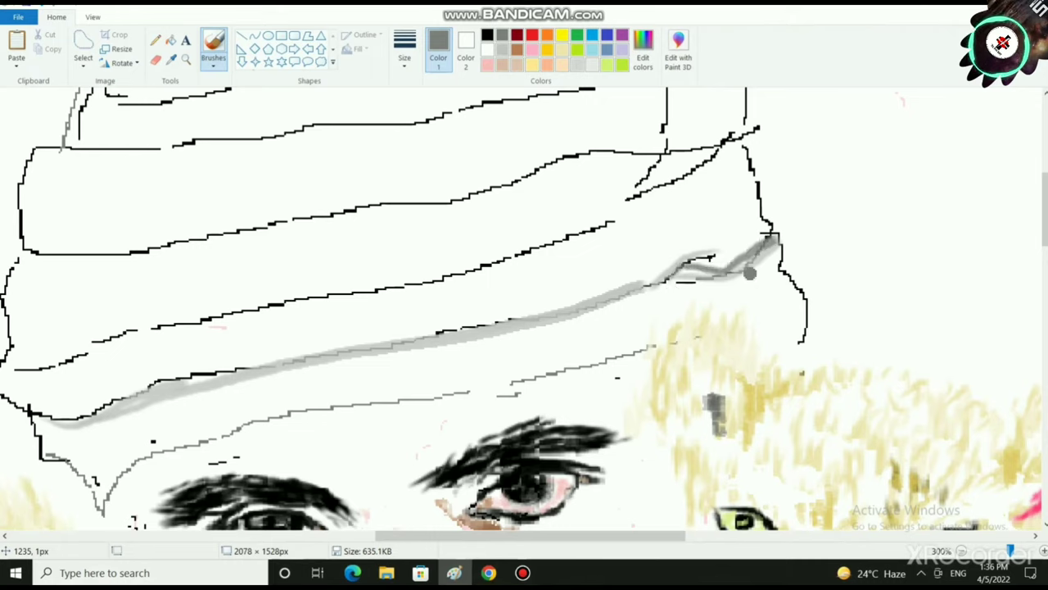
{"action": "left_click_drag", "start_coordinate": [118, 400], "coordinate": [353, 348]}
{"action": "left_click_drag", "start_coordinate": [100, 415], "coordinate": [204, 379]}
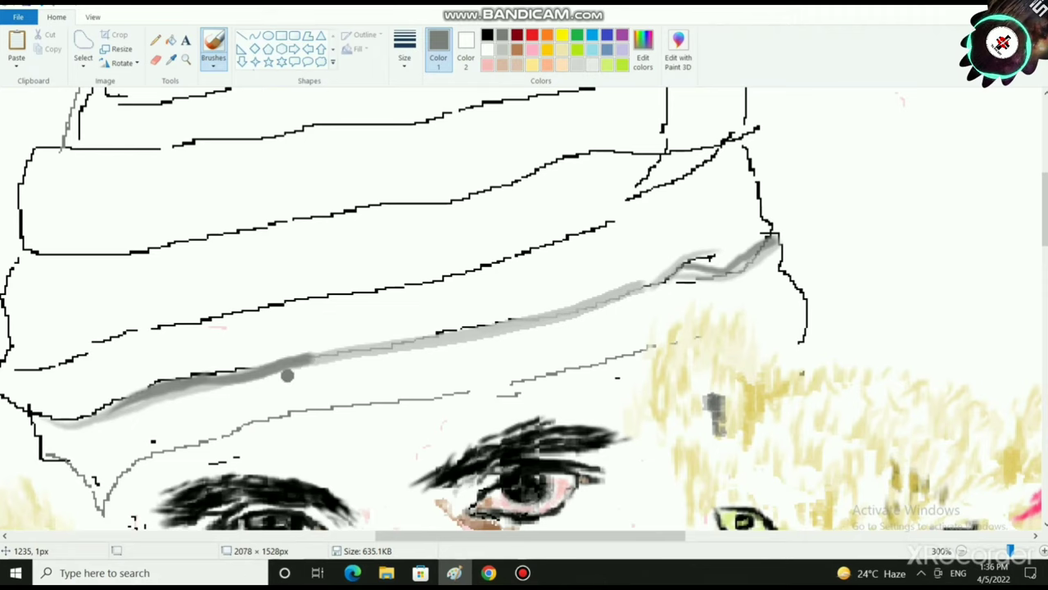
- Paint dark gray shadows where the turban's middle folds meet the vertical wrap at the right side
{"action": "scroll", "coordinate": [288, 372], "scroll_direction": "up", "scroll_amount": 3}
{"action": "mouse_move", "coordinate": [585, 332]}
{"action": "left_mouse_down"}
{"action": "mouse_move", "coordinate": [626, 305]}
{"action": "mouse_move", "coordinate": [659, 264]}
{"action": "left_mouse_up"}
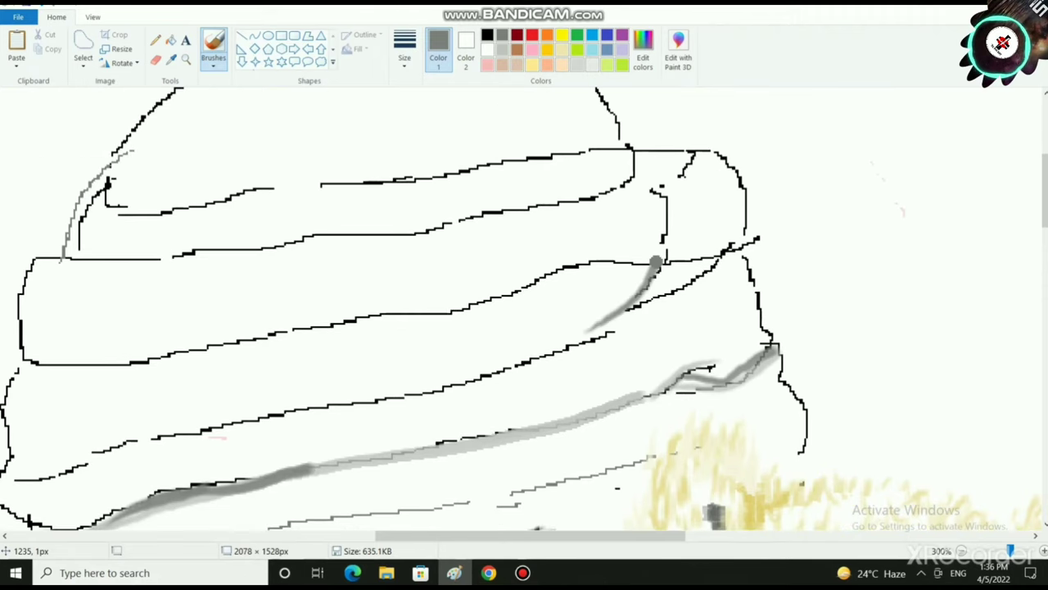
{"action": "mouse_move", "coordinate": [567, 267]}
{"action": "left_mouse_down"}
{"action": "mouse_move", "coordinate": [664, 251]}
{"action": "mouse_move", "coordinate": [673, 238]}
{"action": "left_mouse_up"}
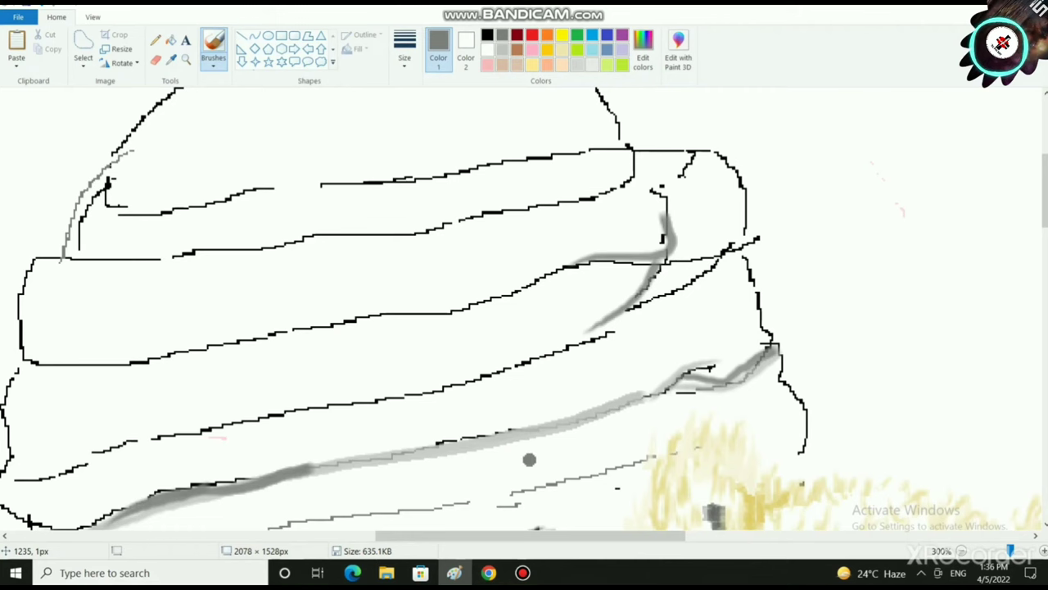
{"action": "scroll", "coordinate": [524, 311], "scroll_direction": "down", "scroll_amount": 5}
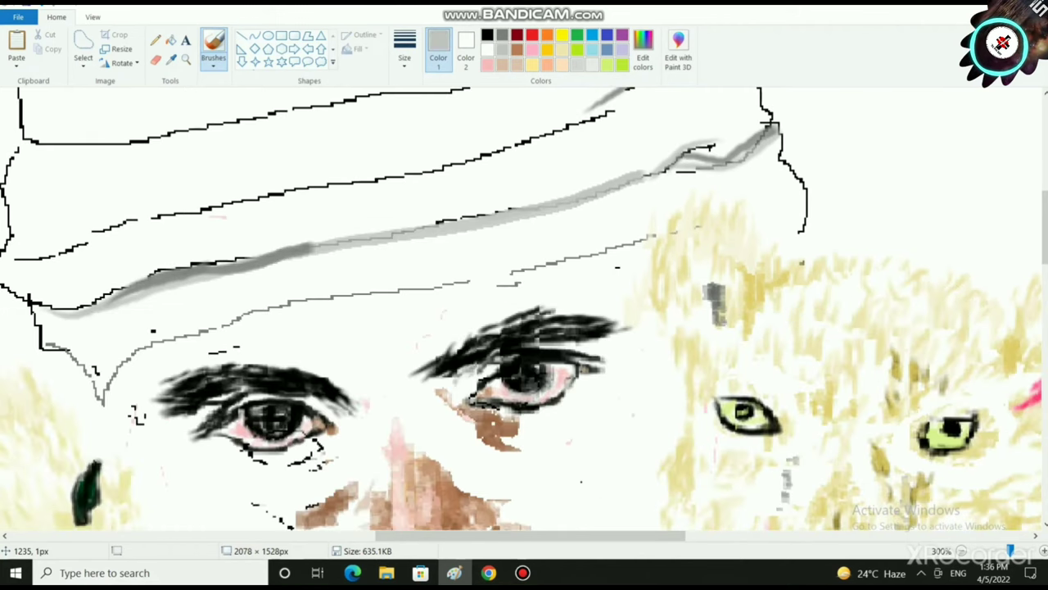
- Shade the turban's middle fold line with light gray and trace the right edge segment below the vertical wrap
{"action": "mouse_move", "coordinate": [2, 259]}
{"action": "left_mouse_down"}
{"action": "mouse_move", "coordinate": [60, 257]}
{"action": "mouse_move", "coordinate": [176, 213]}
{"action": "mouse_move", "coordinate": [524, 143]}
{"action": "mouse_move", "coordinate": [652, 93]}
{"action": "left_mouse_up"}
{"action": "scroll", "coordinate": [626, 265], "scroll_direction": "up", "scroll_amount": 4}
{"action": "mouse_move", "coordinate": [637, 310]}
{"action": "left_mouse_down"}
{"action": "mouse_move", "coordinate": [692, 289]}
{"action": "mouse_move", "coordinate": [625, 313]}
{"action": "left_mouse_up"}
{"action": "mouse_move", "coordinate": [742, 260]}
{"action": "left_mouse_down"}
{"action": "mouse_move", "coordinate": [772, 346]}
{"action": "mouse_move", "coordinate": [749, 261]}
{"action": "mouse_move", "coordinate": [733, 253]}
{"action": "mouse_move", "coordinate": [773, 340]}
{"action": "left_mouse_up"}
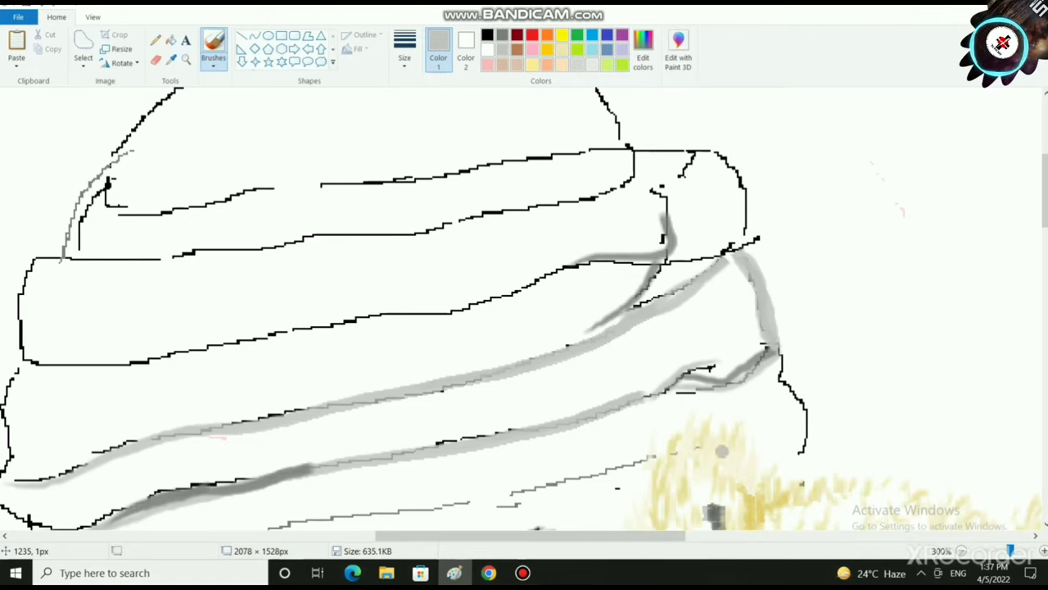
{"action": "key", "text": "ctrl+z"}
{"action": "left_click_drag", "start_coordinate": [744, 250], "coordinate": [771, 344]}
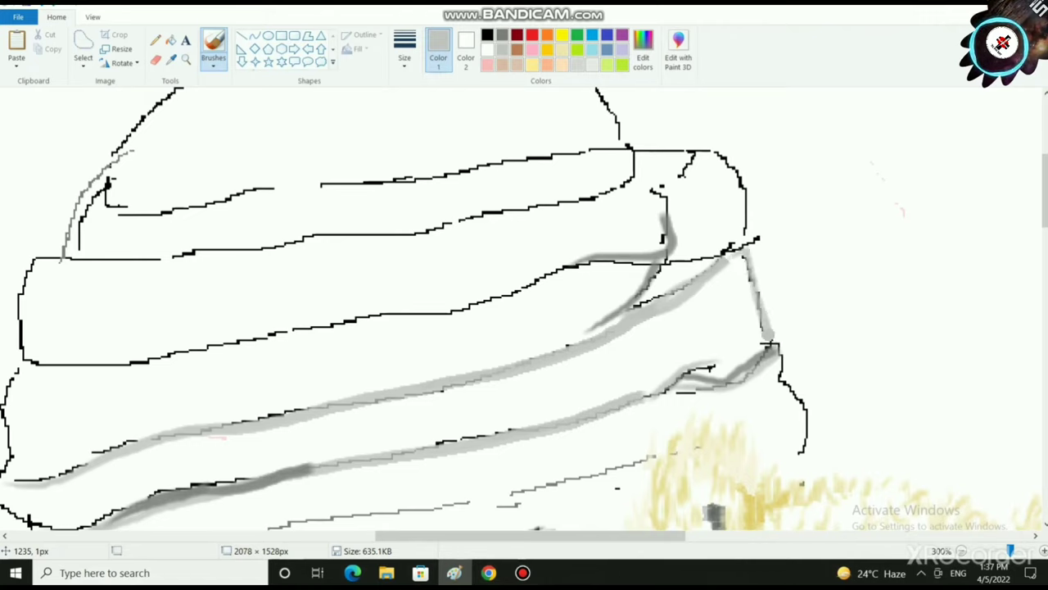
- Set the brush color to a lighter gray (RGB 223) and trace the vertical wrap's curved outline at the turban's upper right
{"action": "left_click", "coordinate": [643, 51]}
{"action": "left_click_drag", "start_coordinate": [683, 221], "coordinate": [683, 202]}
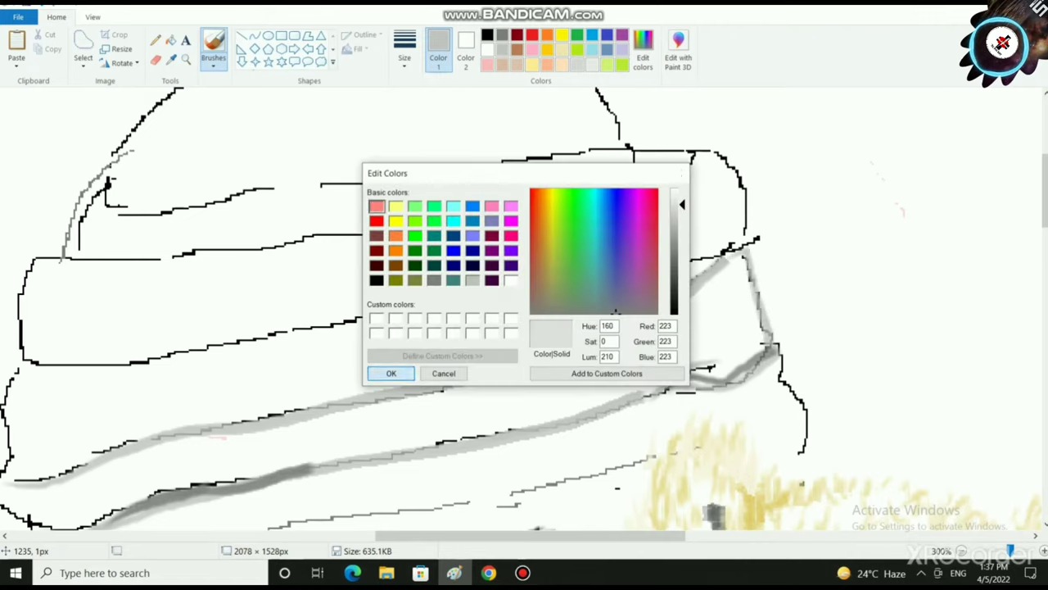
{"action": "left_click", "coordinate": [391, 372]}
{"action": "mouse_move", "coordinate": [692, 146]}
{"action": "left_mouse_down"}
{"action": "mouse_move", "coordinate": [745, 205]}
{"action": "mouse_move", "coordinate": [743, 245]}
{"action": "left_mouse_up"}
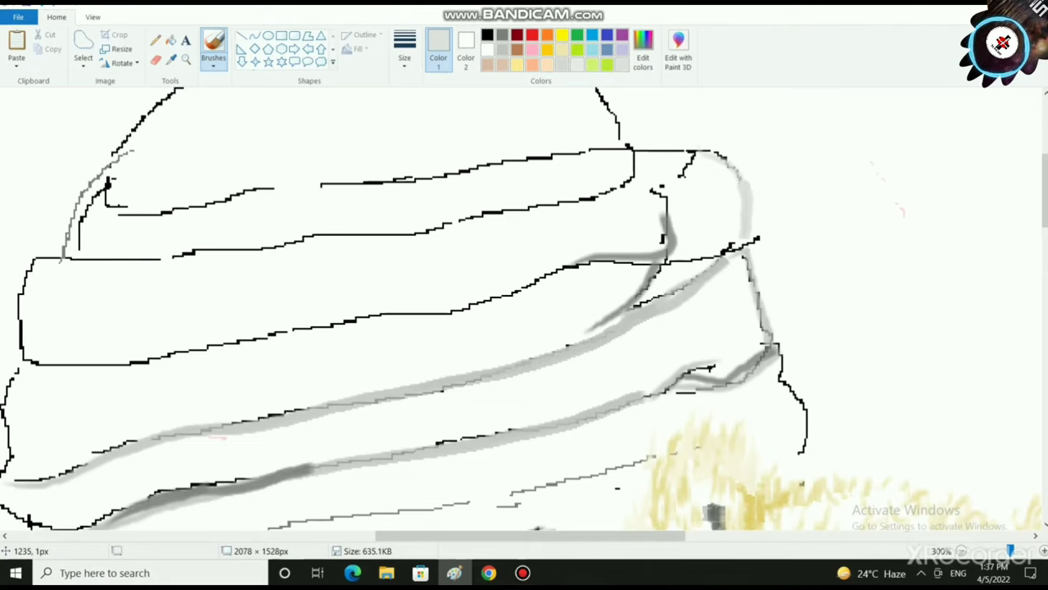
{"action": "mouse_move", "coordinate": [693, 154]}
{"action": "left_mouse_down"}
{"action": "mouse_move", "coordinate": [675, 188]}
{"action": "mouse_move", "coordinate": [647, 202]}
{"action": "left_mouse_up"}
- Paint pale gray over the next fold line up and down the turban's right edge, adding a soft crease below the right knot
{"action": "scroll", "coordinate": [489, 418], "scroll_direction": "down", "scroll_amount": 3}
{"action": "mouse_move", "coordinate": [31, 255]}
{"action": "left_mouse_down"}
{"action": "mouse_move", "coordinate": [479, 192]}
{"action": "mouse_move", "coordinate": [602, 149]}
{"action": "mouse_move", "coordinate": [660, 147]}
{"action": "left_mouse_up"}
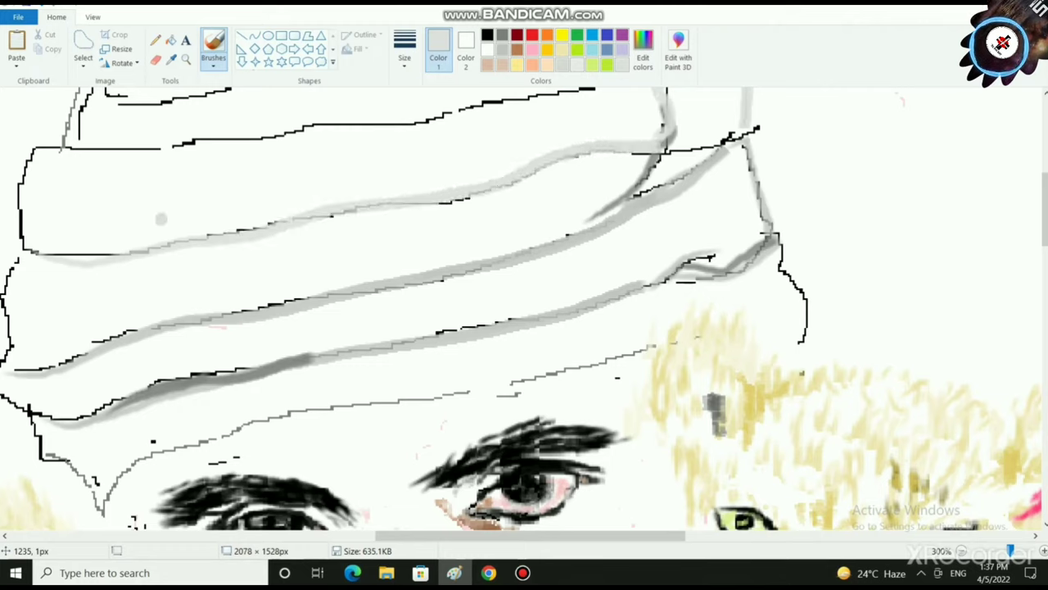
{"action": "mouse_move", "coordinate": [28, 250]}
{"action": "left_mouse_down"}
{"action": "mouse_move", "coordinate": [79, 253]}
{"action": "mouse_move", "coordinate": [470, 199]}
{"action": "mouse_move", "coordinate": [636, 146]}
{"action": "mouse_move", "coordinate": [733, 137]}
{"action": "mouse_move", "coordinate": [748, 98]}
{"action": "mouse_move", "coordinate": [767, 129]}
{"action": "mouse_move", "coordinate": [757, 167]}
{"action": "mouse_move", "coordinate": [788, 256]}
{"action": "mouse_move", "coordinate": [782, 276]}
{"action": "mouse_move", "coordinate": [807, 317]}
{"action": "mouse_move", "coordinate": [799, 351]}
{"action": "left_mouse_up"}
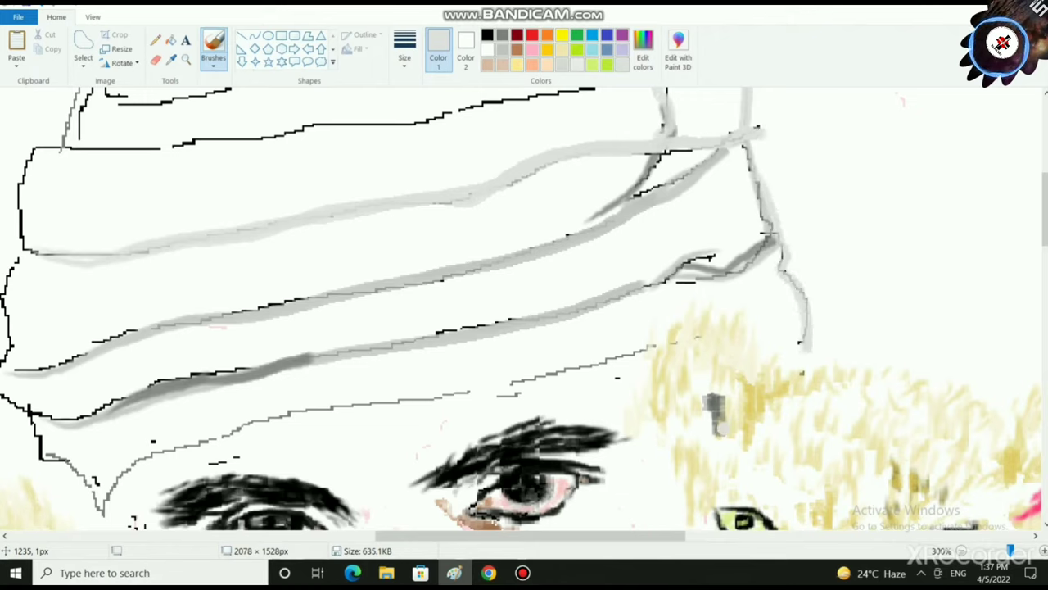
{"action": "mouse_move", "coordinate": [768, 286]}
{"action": "left_mouse_down"}
{"action": "mouse_move", "coordinate": [668, 317]}
{"action": "mouse_move", "coordinate": [703, 334]}
{"action": "mouse_move", "coordinate": [657, 294]}
{"action": "mouse_move", "coordinate": [695, 307]}
{"action": "left_mouse_up"}
- Trace the turban's bottom edge above the forehead with dark gray brush strokes along its full length
{"action": "scroll", "coordinate": [639, 385], "scroll_direction": "down", "scroll_amount": 3}
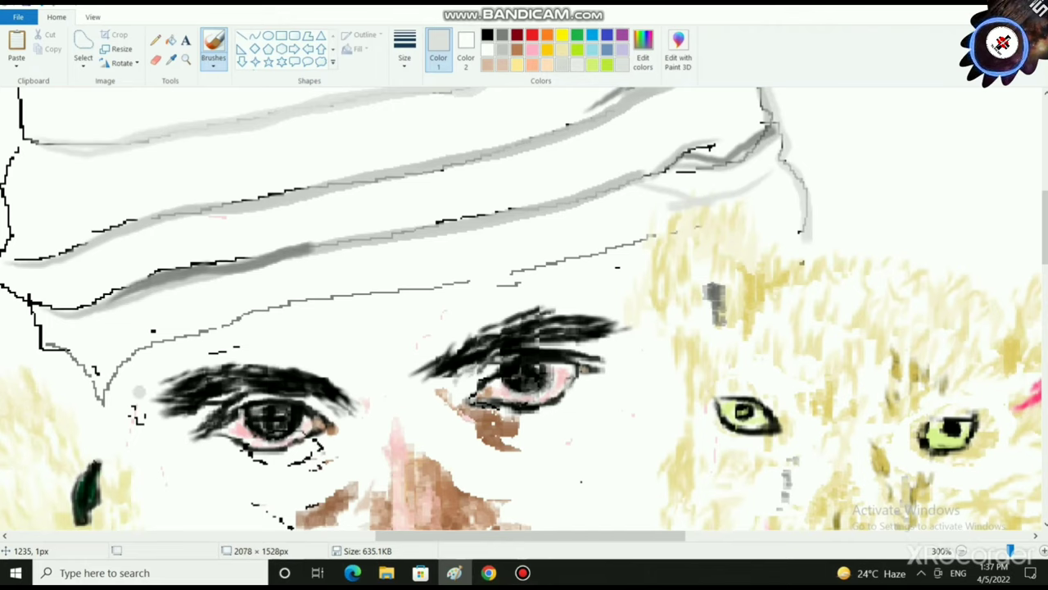
{"action": "mouse_move", "coordinate": [103, 393]}
{"action": "left_mouse_down"}
{"action": "mouse_move", "coordinate": [190, 328]}
{"action": "mouse_move", "coordinate": [645, 237]}
{"action": "left_mouse_up"}
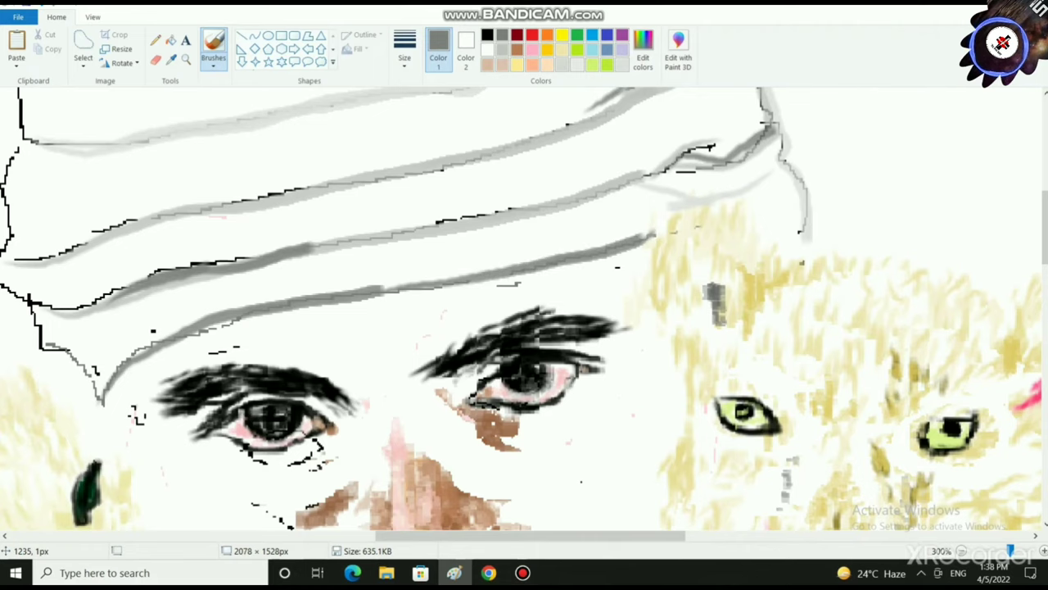
{"action": "scroll", "coordinate": [248, 451], "scroll_direction": "down", "scroll_amount": 1}
{"action": "scroll", "coordinate": [248, 457], "scroll_direction": "down", "scroll_amount": 1}
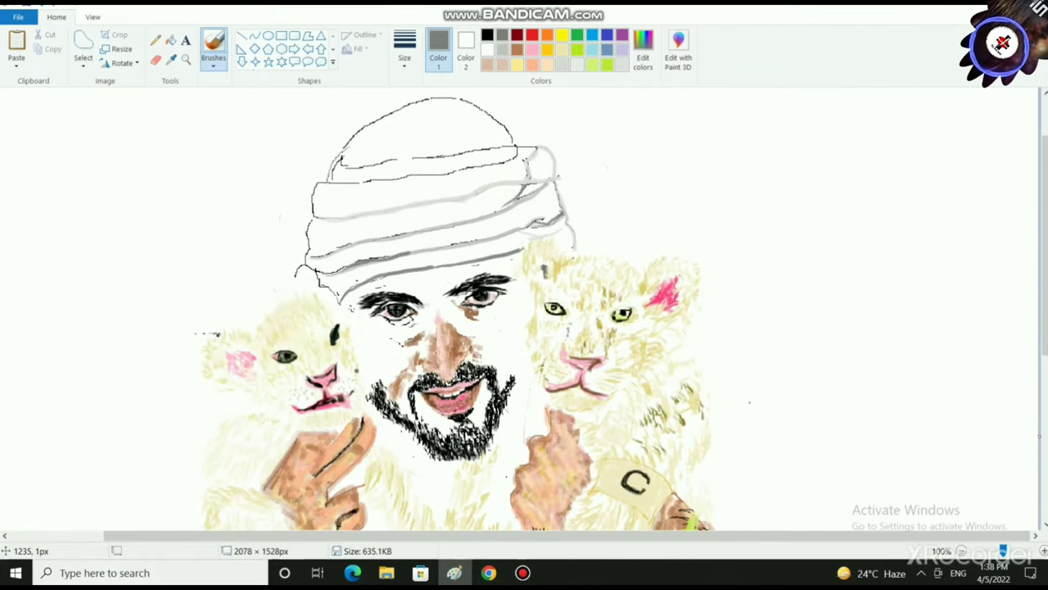
- Set the brush color to light gray (RGB 217) and paint over the turban's left outline from the wide band downward
{"action": "scroll", "coordinate": [292, 517], "scroll_direction": "up", "scroll_amount": 2}
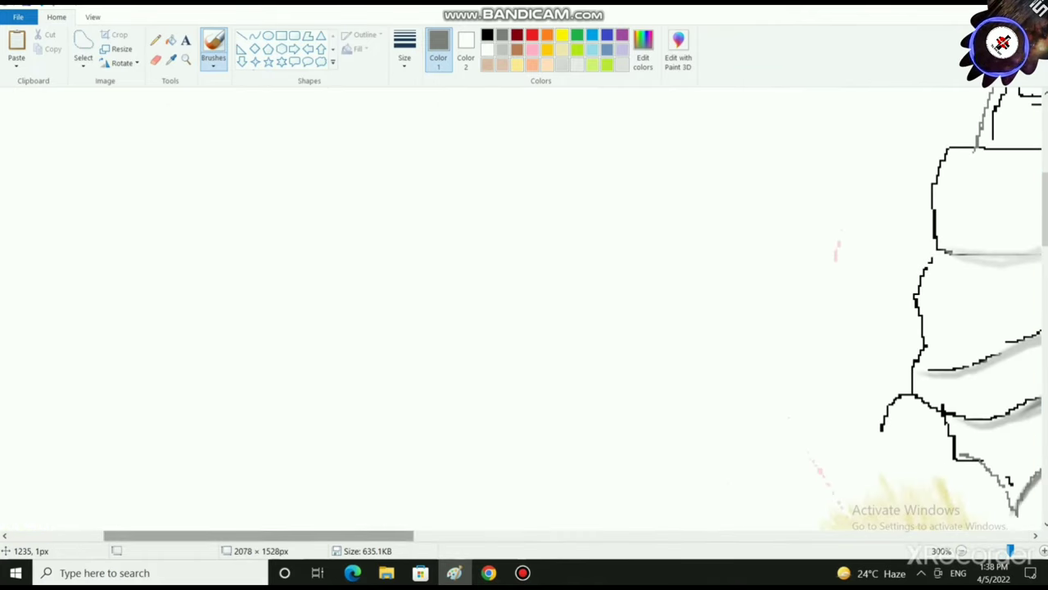
{"action": "left_click_drag", "start_coordinate": [246, 535], "coordinate": [401, 535]}
{"action": "left_click", "coordinate": [643, 49]}
{"action": "left_click_drag", "start_coordinate": [682, 248], "coordinate": [682, 201]}
{"action": "left_click", "coordinate": [391, 372]}
{"action": "mouse_move", "coordinate": [443, 147]}
{"action": "left_mouse_down"}
{"action": "mouse_move", "coordinate": [415, 164]}
{"action": "mouse_move", "coordinate": [422, 252]}
{"action": "mouse_move", "coordinate": [401, 271]}
{"action": "mouse_move", "coordinate": [394, 396]}
{"action": "left_mouse_up"}
{"action": "mouse_move", "coordinate": [409, 260]}
{"action": "left_mouse_down"}
{"action": "mouse_move", "coordinate": [399, 287]}
{"action": "mouse_move", "coordinate": [406, 355]}
{"action": "mouse_move", "coordinate": [385, 401]}
{"action": "left_mouse_up"}
- Lighten the gray slightly and paint over the whole dome outline at the top of the turban
{"action": "scroll", "coordinate": [434, 446], "scroll_direction": "up", "scroll_amount": 3}
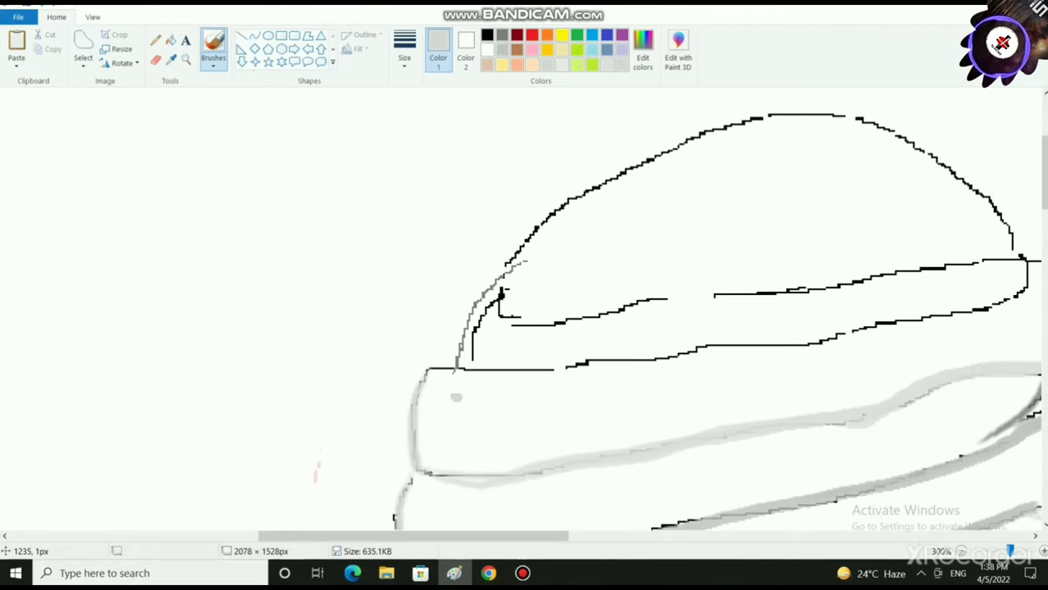
{"action": "left_click", "coordinate": [643, 53]}
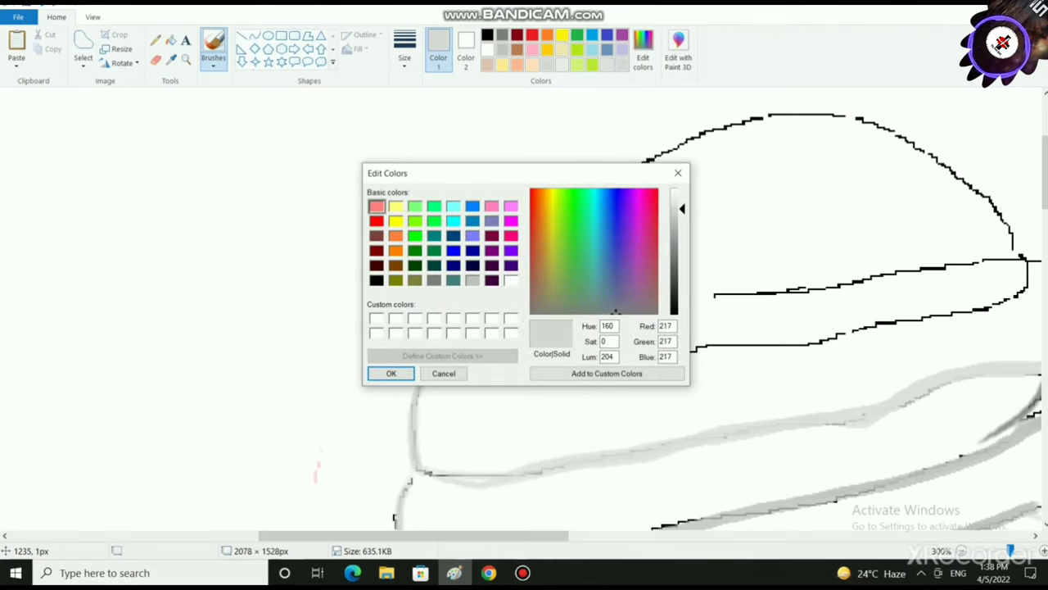
{"action": "left_click", "coordinate": [391, 372]}
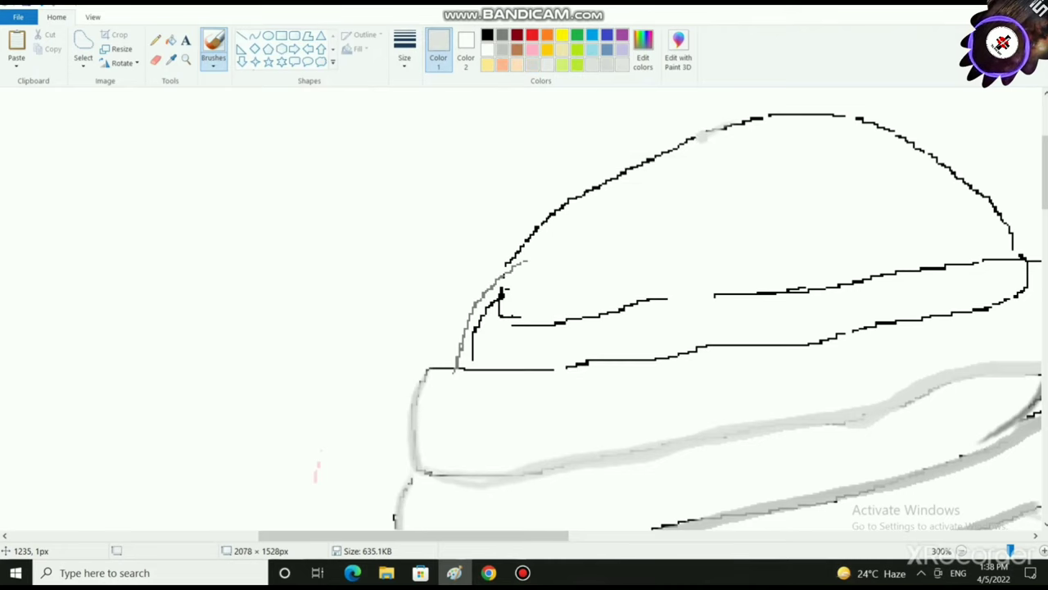
{"action": "mouse_move", "coordinate": [704, 131]}
{"action": "left_mouse_down"}
{"action": "mouse_move", "coordinate": [573, 199]}
{"action": "mouse_move", "coordinate": [479, 297]}
{"action": "mouse_move", "coordinate": [482, 340]}
{"action": "mouse_move", "coordinate": [579, 194]}
{"action": "mouse_move", "coordinate": [733, 120]}
{"action": "mouse_move", "coordinate": [844, 116]}
{"action": "mouse_move", "coordinate": [976, 194]}
{"action": "mouse_move", "coordinate": [1019, 245]}
{"action": "mouse_move", "coordinate": [907, 135]}
{"action": "mouse_move", "coordinate": [684, 147]}
{"action": "mouse_move", "coordinate": [544, 215]}
{"action": "mouse_move", "coordinate": [468, 367]}
{"action": "left_mouse_up"}
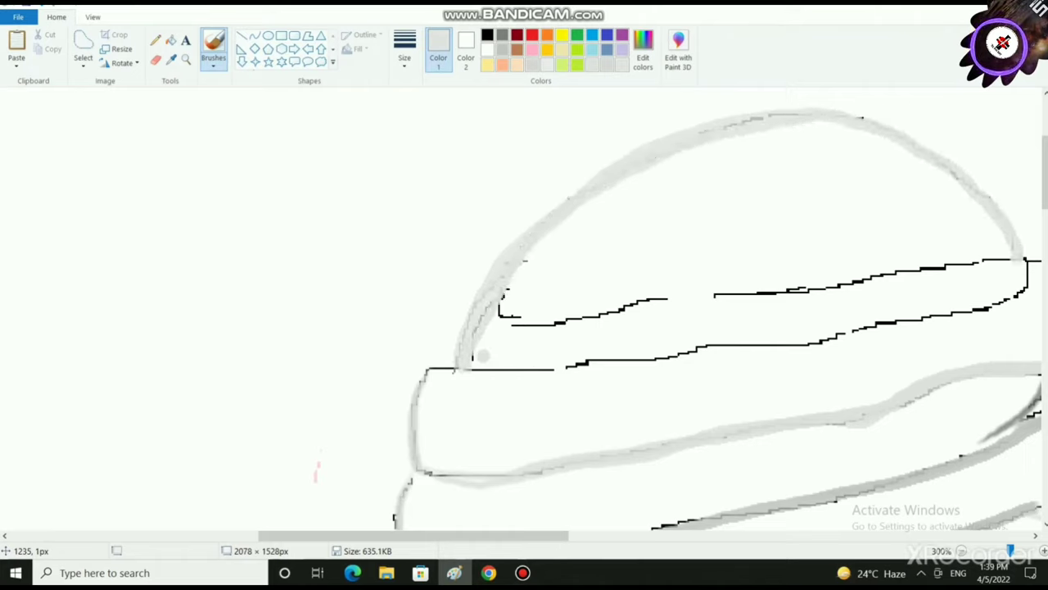
- Blend pale gray strokes over the left ends of the turban's two lower fold lines
{"action": "scroll", "coordinate": [491, 402], "scroll_direction": "down", "scroll_amount": 2}
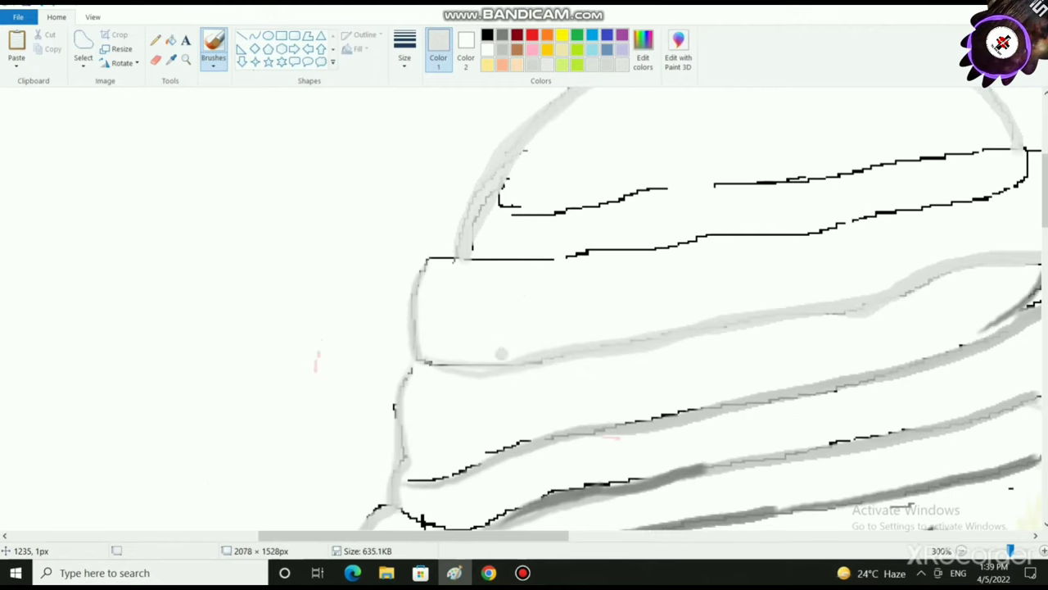
{"action": "scroll", "coordinate": [498, 353], "scroll_direction": "down", "scroll_amount": 2}
{"action": "mouse_move", "coordinate": [410, 370]}
{"action": "left_mouse_down"}
{"action": "mouse_move", "coordinate": [495, 336]}
{"action": "mouse_move", "coordinate": [728, 286]}
{"action": "left_mouse_up"}
{"action": "mouse_move", "coordinate": [438, 402]}
{"action": "left_mouse_down"}
{"action": "mouse_move", "coordinate": [696, 360]}
{"action": "mouse_move", "coordinate": [741, 342]}
{"action": "left_mouse_up"}
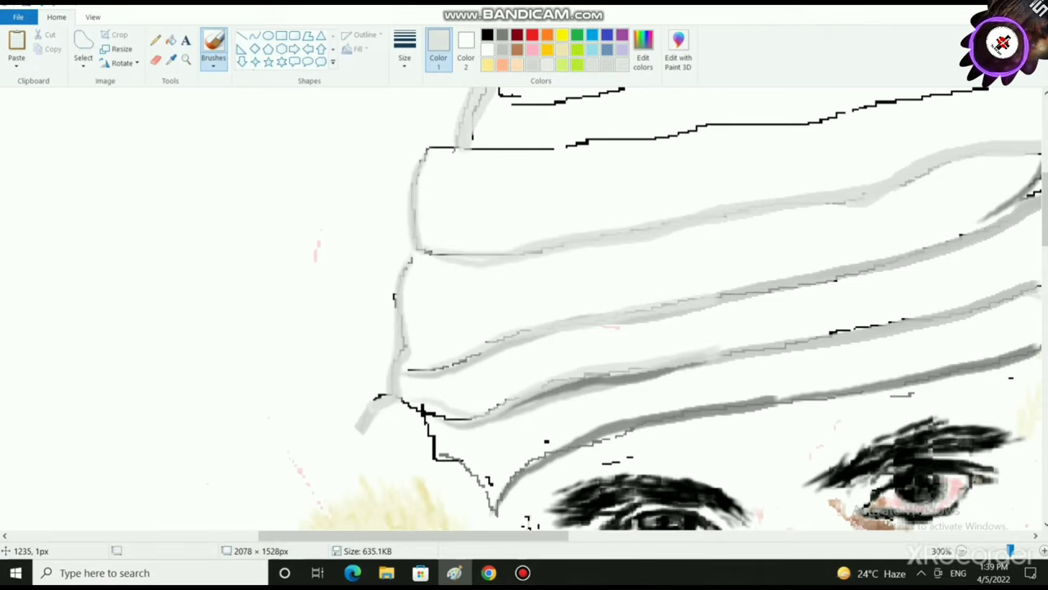
- Paint pale gray over the turban's lower left corner outline and along the top edge of the wide band
{"action": "mouse_move", "coordinate": [399, 398]}
{"action": "left_mouse_down"}
{"action": "mouse_move", "coordinate": [459, 419]}
{"action": "mouse_move", "coordinate": [422, 410]}
{"action": "mouse_move", "coordinate": [434, 459]}
{"action": "mouse_move", "coordinate": [430, 414]}
{"action": "left_mouse_up"}
{"action": "mouse_move", "coordinate": [442, 451]}
{"action": "left_mouse_down"}
{"action": "mouse_move", "coordinate": [495, 512]}
{"action": "mouse_move", "coordinate": [553, 455]}
{"action": "mouse_move", "coordinate": [606, 430]}
{"action": "left_mouse_up"}
{"action": "scroll", "coordinate": [666, 280], "scroll_direction": "up", "scroll_amount": 3}
{"action": "mouse_move", "coordinate": [458, 261]}
{"action": "left_mouse_down"}
{"action": "mouse_move", "coordinate": [827, 221]}
{"action": "mouse_move", "coordinate": [954, 195]}
{"action": "mouse_move", "coordinate": [1028, 149]}
{"action": "mouse_move", "coordinate": [918, 213]}
{"action": "mouse_move", "coordinate": [766, 242]}
{"action": "mouse_move", "coordinate": [438, 261]}
{"action": "mouse_move", "coordinate": [409, 279]}
{"action": "mouse_move", "coordinate": [410, 331]}
{"action": "left_mouse_up"}
- Darken the vertical wrap's inner line at the turban's right side with dark gray strokes
{"action": "scroll", "coordinate": [517, 479], "scroll_direction": "down", "scroll_amount": 2}
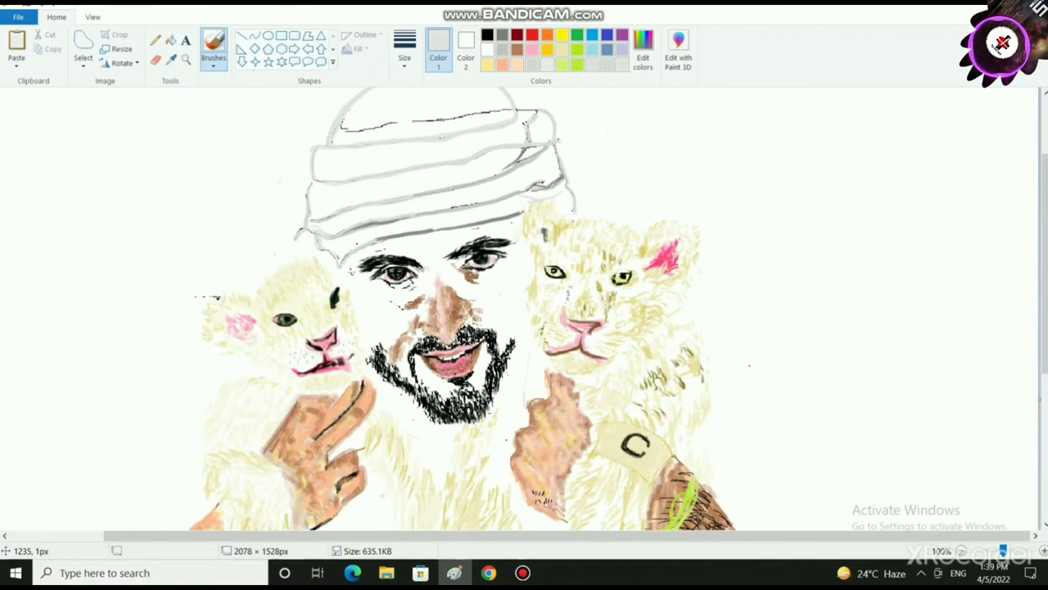
{"action": "scroll", "coordinate": [520, 309], "scroll_direction": "up", "scroll_amount": 3}
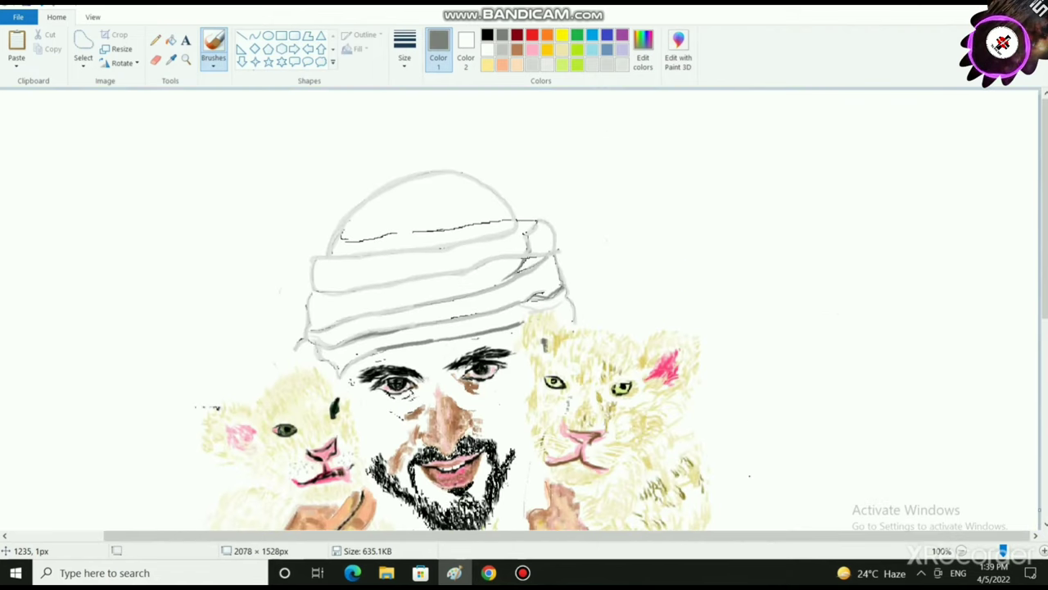
{"action": "mouse_move", "coordinate": [533, 256]}
{"action": "left_mouse_down"}
{"action": "mouse_move", "coordinate": [506, 289]}
{"action": "mouse_move", "coordinate": [540, 219]}
{"action": "left_mouse_up"}
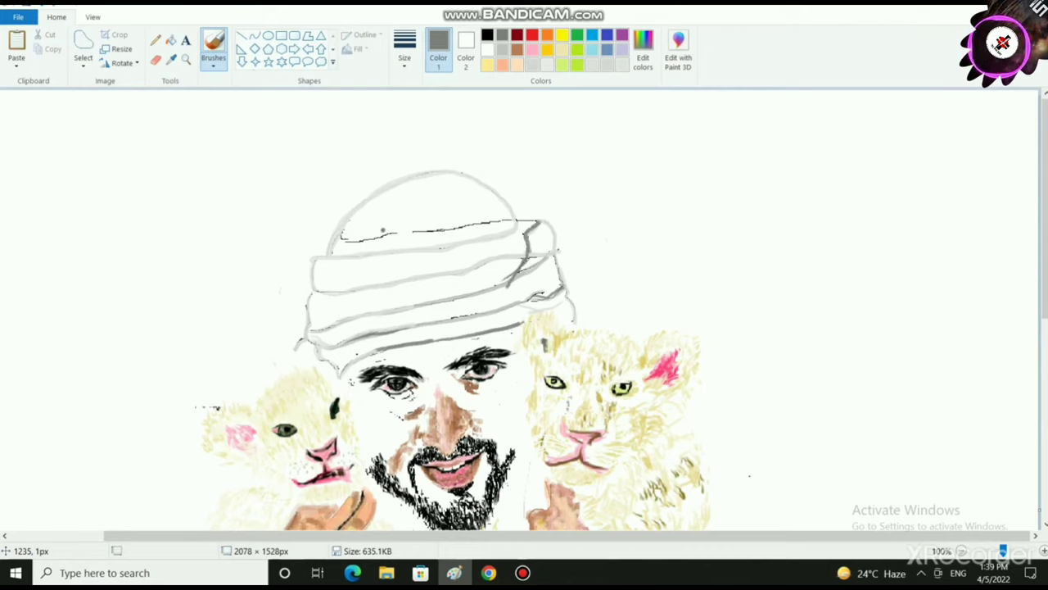
- Switch from dark gray to a very light gray and paint over the fold line at the base of the dome
{"action": "left_click", "coordinate": [643, 49]}
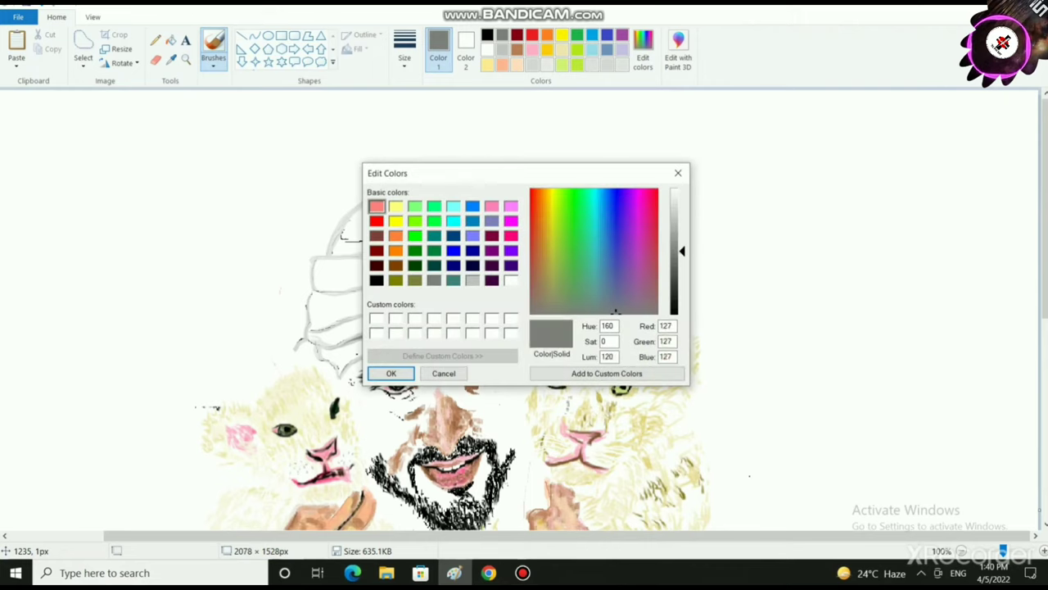
{"action": "left_click_drag", "start_coordinate": [678, 249], "coordinate": [678, 198]}
{"action": "left_click", "coordinate": [392, 374]}
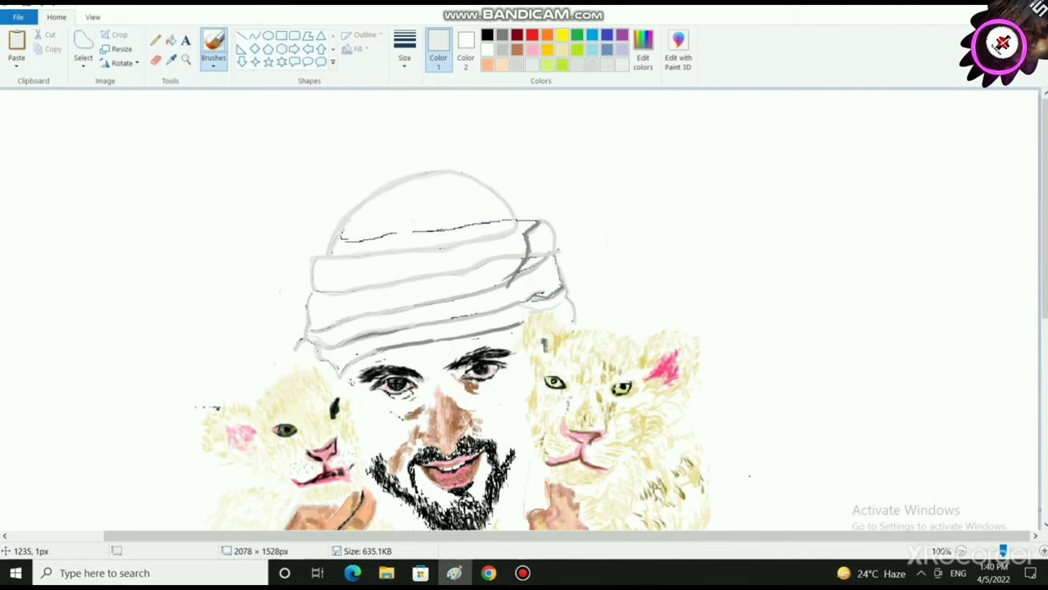
{"action": "mouse_move", "coordinate": [385, 236]}
{"action": "left_mouse_down"}
{"action": "mouse_move", "coordinate": [508, 220]}
{"action": "mouse_move", "coordinate": [345, 239]}
{"action": "left_mouse_up"}
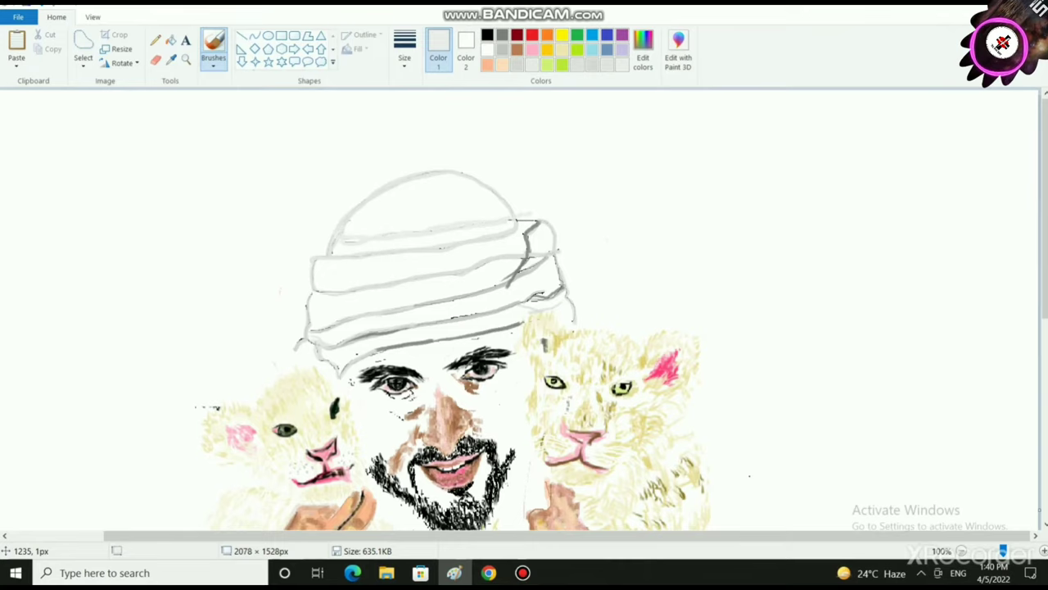
- Soften the vertical wrap's dark line with very light gray strokes and add pale shading on both sides of it
{"action": "left_click_drag", "start_coordinate": [529, 223], "coordinate": [516, 287]}
{"action": "scroll", "coordinate": [524, 310], "scroll_direction": "down", "scroll_amount": 1}
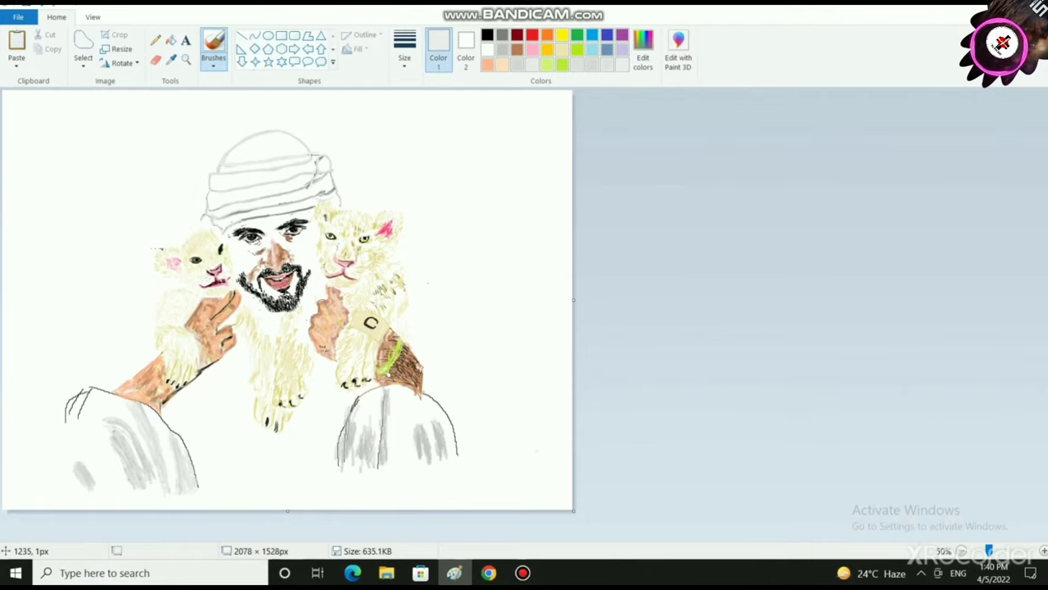
{"action": "scroll", "coordinate": [524, 309], "scroll_direction": "up", "scroll_amount": 2}
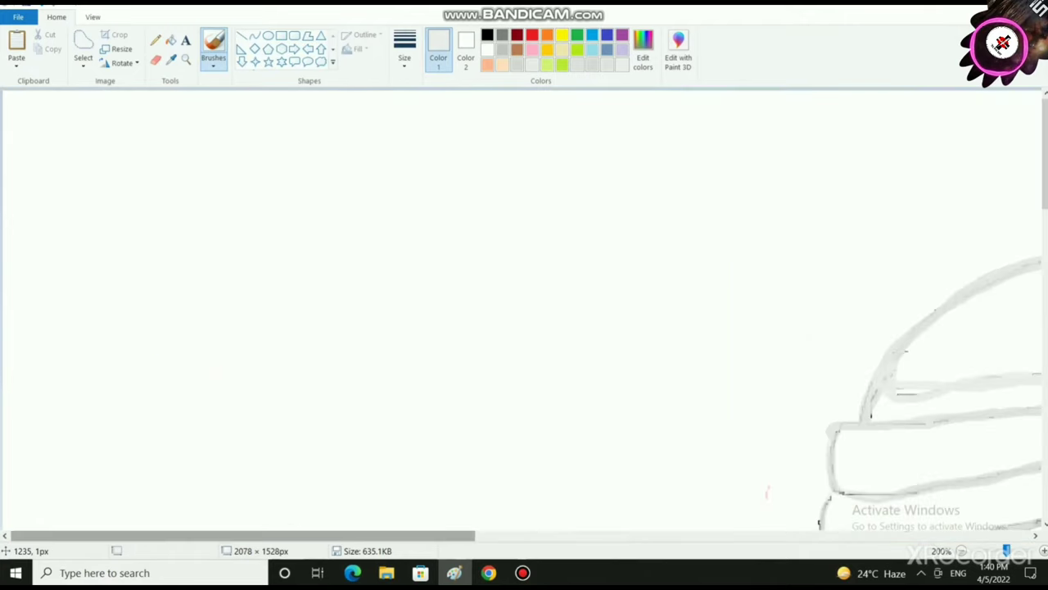
{"action": "left_click_drag", "start_coordinate": [242, 536], "coordinate": [646, 536]}
{"action": "scroll", "coordinate": [524, 309], "scroll_direction": "down", "scroll_amount": 1}
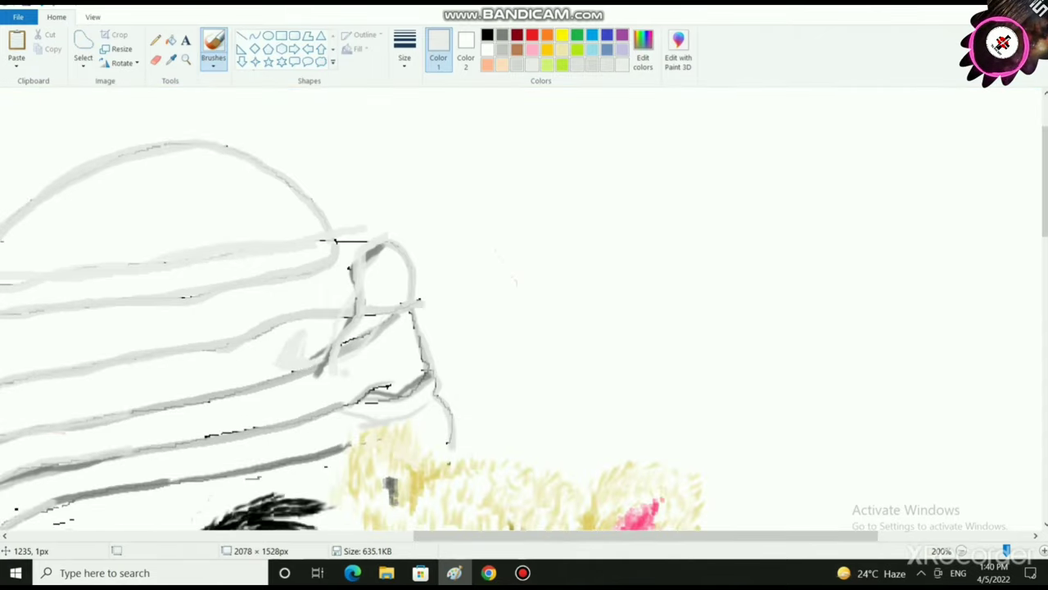
{"action": "scroll", "coordinate": [524, 311], "scroll_direction": "down", "scroll_amount": 3}
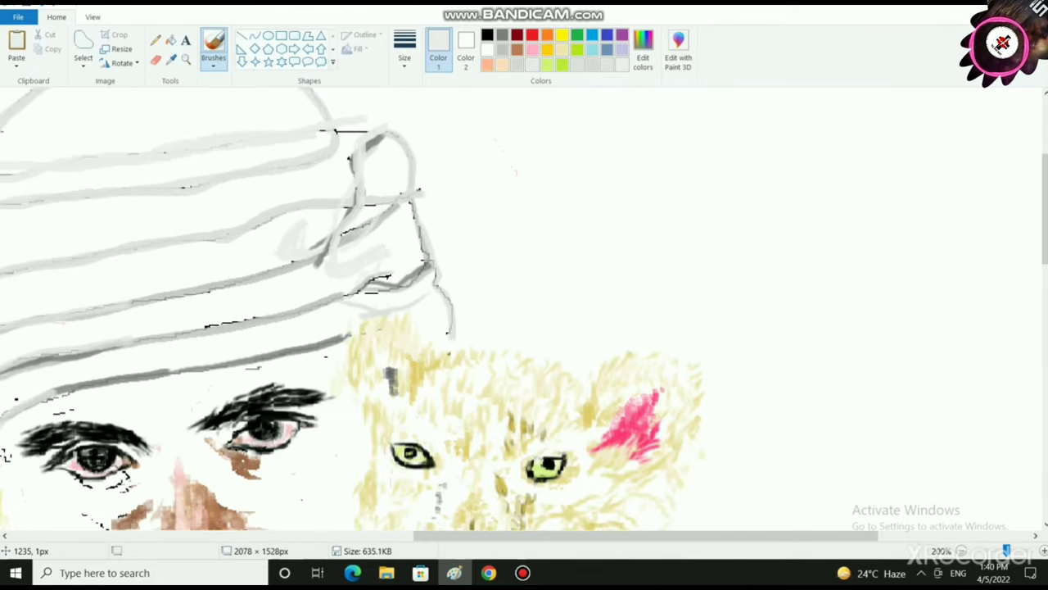
- Shade the inside of the turban's wide upper band with very light gray horizontal strokes
{"action": "scroll", "coordinate": [439, 316], "scroll_direction": "left", "scroll_amount": 5}
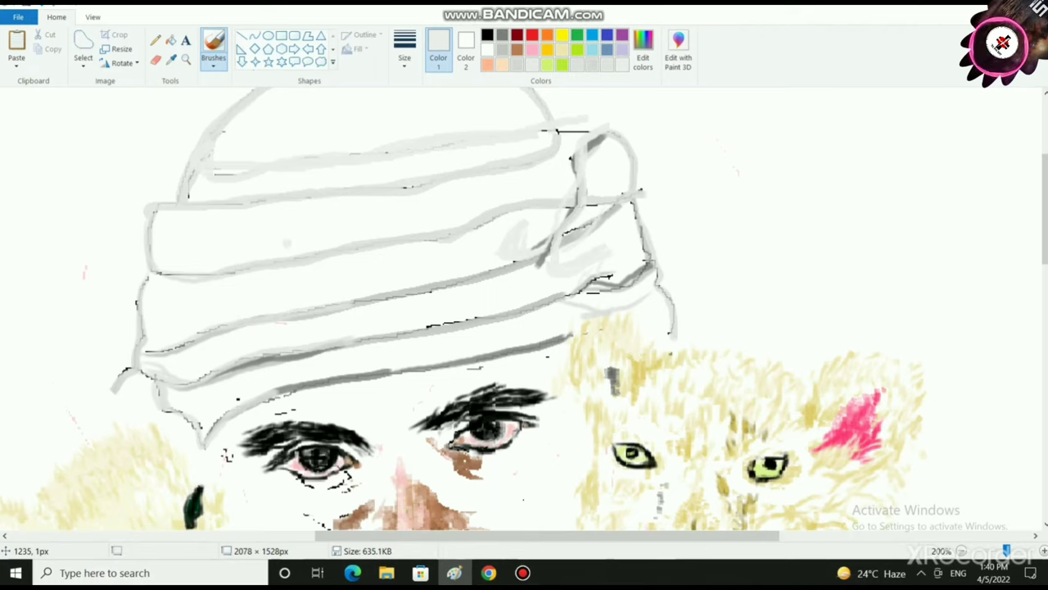
{"action": "mouse_move", "coordinate": [291, 242]}
{"action": "left_mouse_down"}
{"action": "mouse_move", "coordinate": [441, 212]}
{"action": "mouse_move", "coordinate": [326, 220]}
{"action": "mouse_move", "coordinate": [252, 246]}
{"action": "left_mouse_up"}
{"action": "mouse_move", "coordinate": [169, 217]}
{"action": "left_mouse_down"}
{"action": "mouse_move", "coordinate": [155, 233]}
{"action": "mouse_move", "coordinate": [159, 277]}
{"action": "left_mouse_up"}
{"action": "left_click_drag", "start_coordinate": [182, 222], "coordinate": [357, 217]}
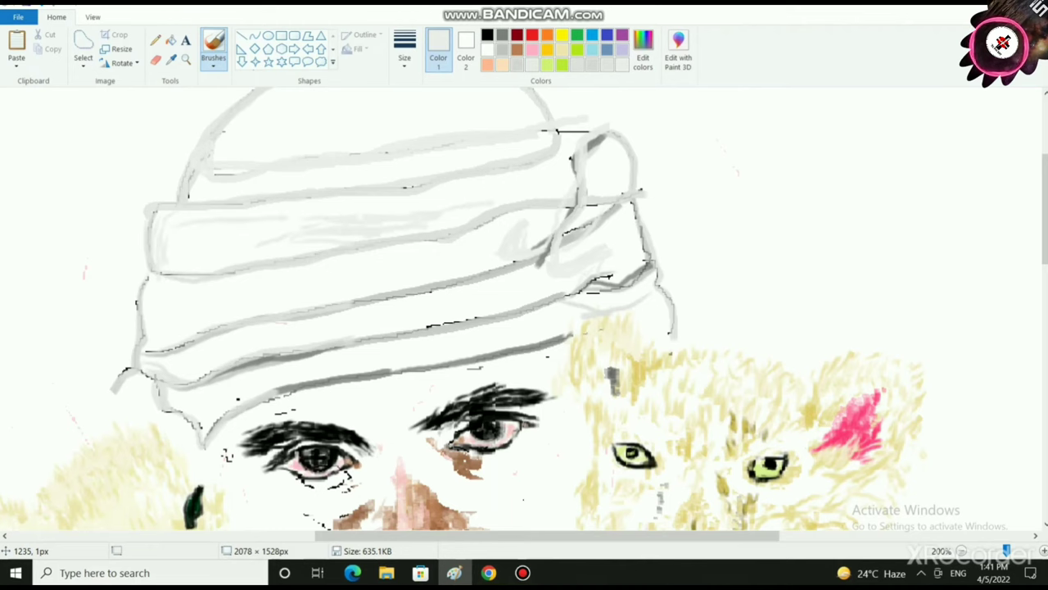
- Switch to another brush type and add very light gray shading inside the turban's bands and lower folds
{"action": "left_click", "coordinate": [213, 57]}
{"action": "left_click", "coordinate": [294, 115]}
{"action": "scroll", "coordinate": [268, 303], "scroll_direction": "down", "scroll_amount": 3}
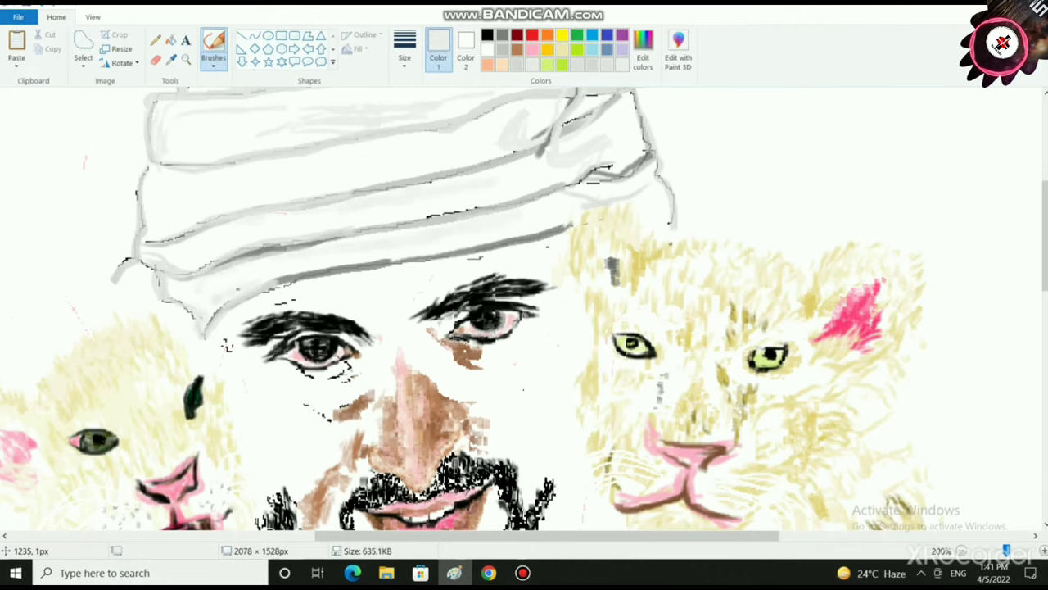
{"action": "scroll", "coordinate": [356, 285], "scroll_direction": "up", "scroll_amount": 3}
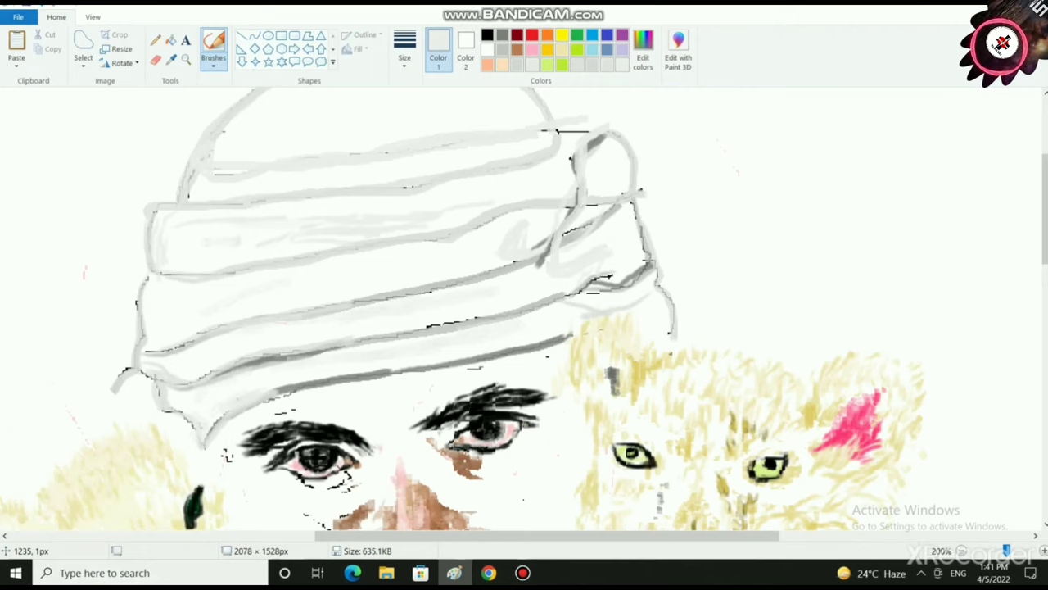
{"action": "scroll", "coordinate": [247, 244], "scroll_direction": "up", "scroll_amount": 3}
{"action": "scroll", "coordinate": [341, 238], "scroll_direction": "up", "scroll_amount": 3}
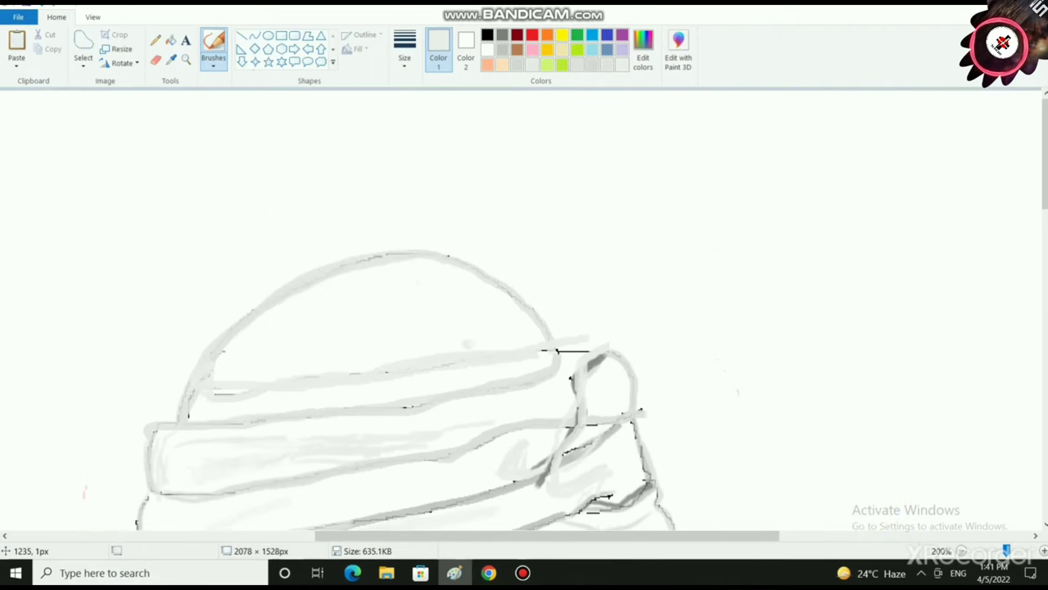
{"action": "scroll", "coordinate": [446, 323], "scroll_direction": "down", "scroll_amount": 6}
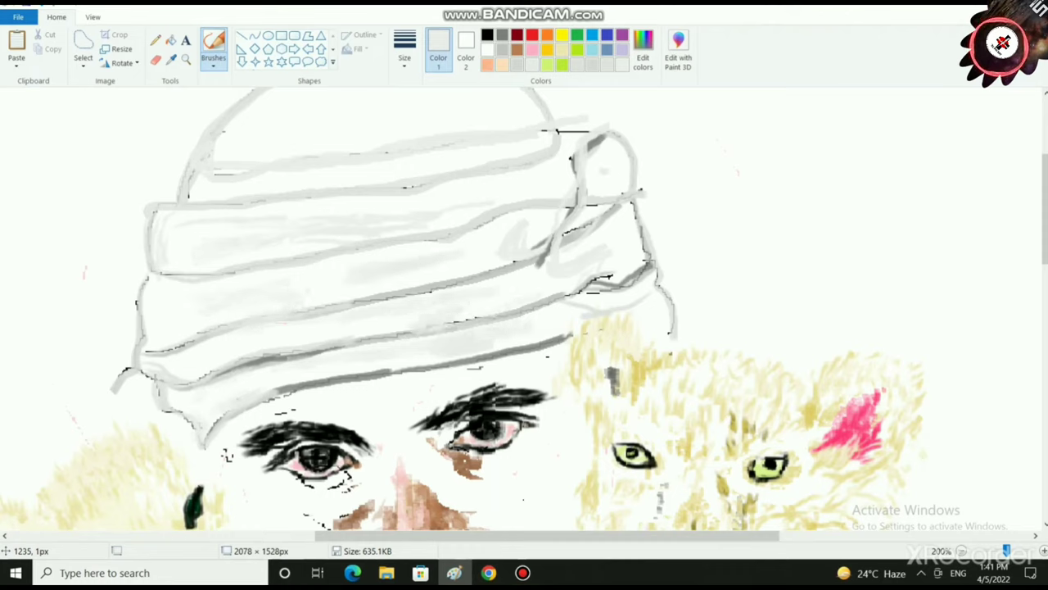
- Select the palette's light gray and paint shadow strokes inside the turban's two lowest folds
{"action": "left_click", "coordinate": [502, 49]}
{"action": "mouse_move", "coordinate": [463, 339]}
{"action": "left_mouse_down"}
{"action": "mouse_move", "coordinate": [514, 332]}
{"action": "mouse_move", "coordinate": [411, 356]}
{"action": "left_mouse_up"}
{"action": "mouse_move", "coordinate": [495, 293]}
{"action": "left_mouse_down"}
{"action": "mouse_move", "coordinate": [419, 314]}
{"action": "mouse_move", "coordinate": [260, 329]}
{"action": "left_mouse_up"}
{"action": "left_click_drag", "start_coordinate": [380, 355], "coordinate": [297, 364]}
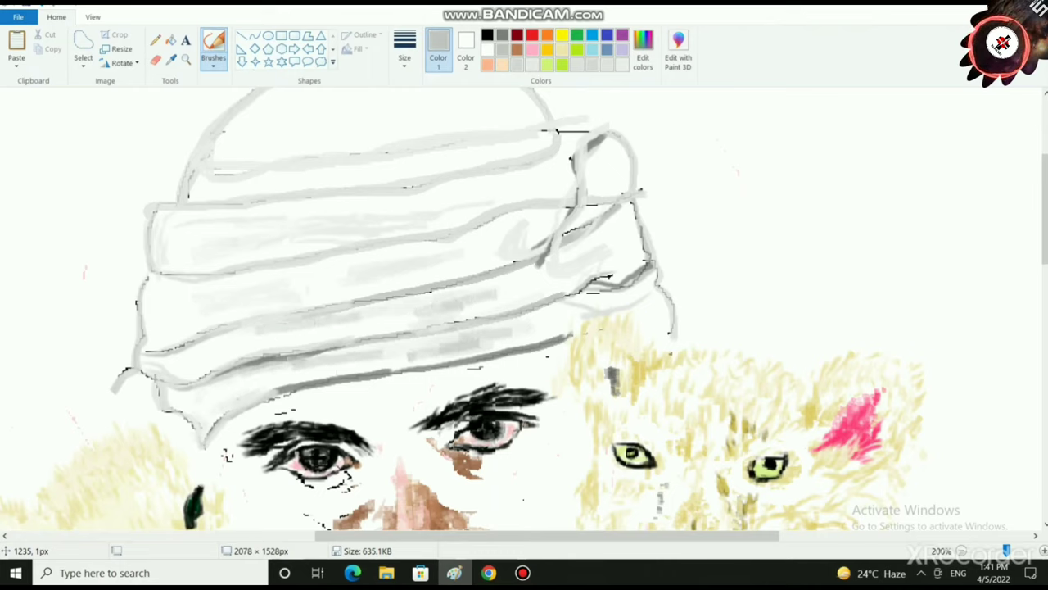
- Add gray shadow strokes to the fold just left of the vertical wrap
{"action": "left_click_drag", "start_coordinate": [527, 216], "coordinate": [511, 256]}
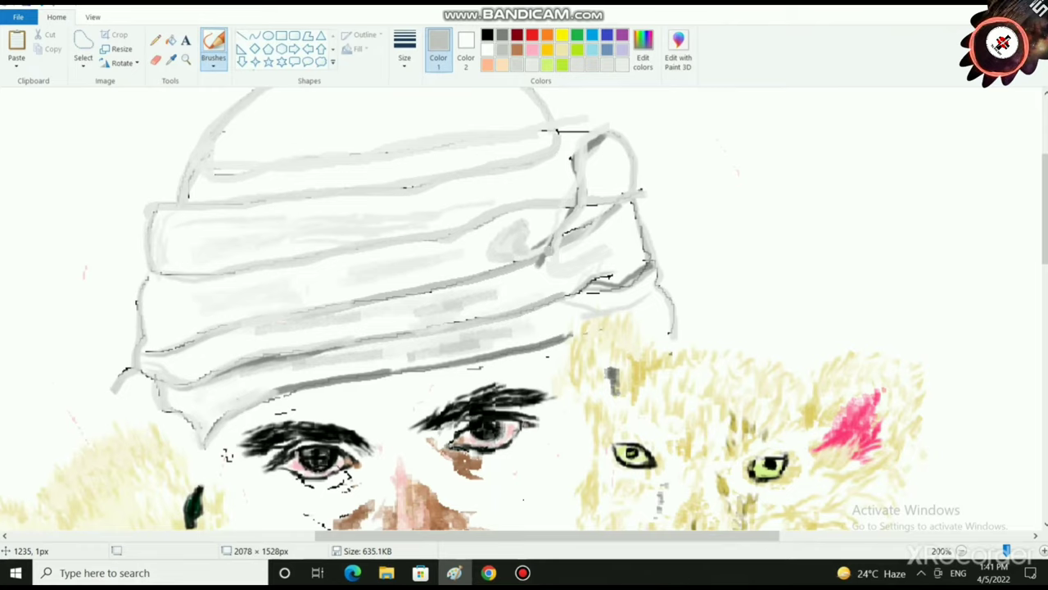
{"action": "mouse_move", "coordinate": [520, 218]}
{"action": "left_mouse_down"}
{"action": "mouse_move", "coordinate": [447, 262]}
{"action": "mouse_move", "coordinate": [341, 298]}
{"action": "mouse_move", "coordinate": [503, 226]}
{"action": "mouse_move", "coordinate": [464, 251]}
{"action": "left_mouse_up"}
{"action": "scroll", "coordinate": [467, 254], "scroll_direction": "up", "scroll_amount": 5}
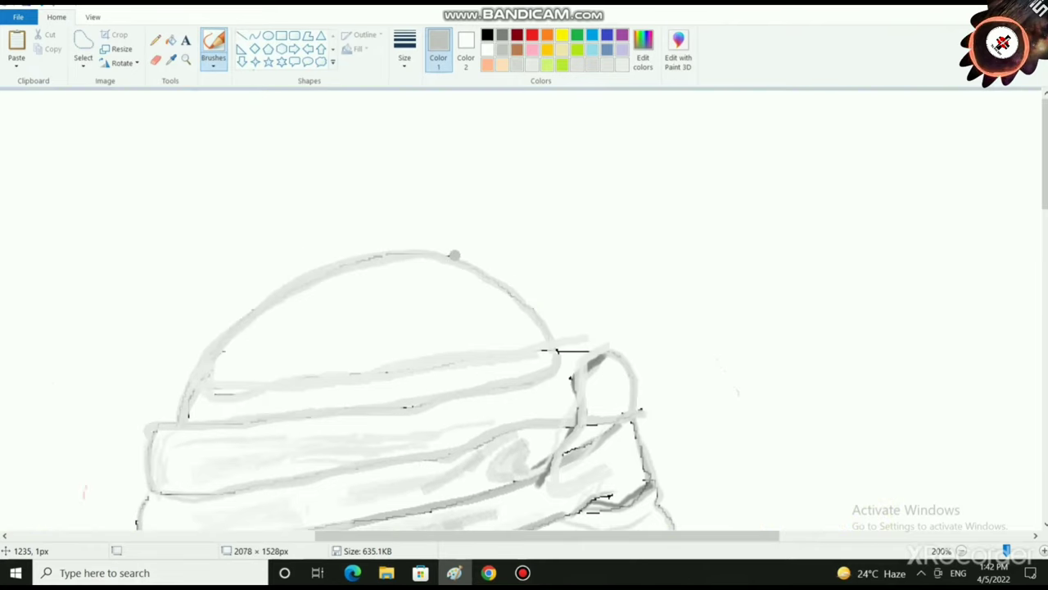
- Paint gray shadow strokes on the dome's right side, inside the vertical wrap and at the left end of the upper band
{"action": "mouse_move", "coordinate": [461, 328]}
{"action": "left_mouse_down"}
{"action": "mouse_move", "coordinate": [478, 359]}
{"action": "mouse_move", "coordinate": [437, 332]}
{"action": "mouse_move", "coordinate": [474, 327]}
{"action": "mouse_move", "coordinate": [494, 342]}
{"action": "mouse_move", "coordinate": [514, 325]}
{"action": "mouse_move", "coordinate": [530, 352]}
{"action": "left_mouse_up"}
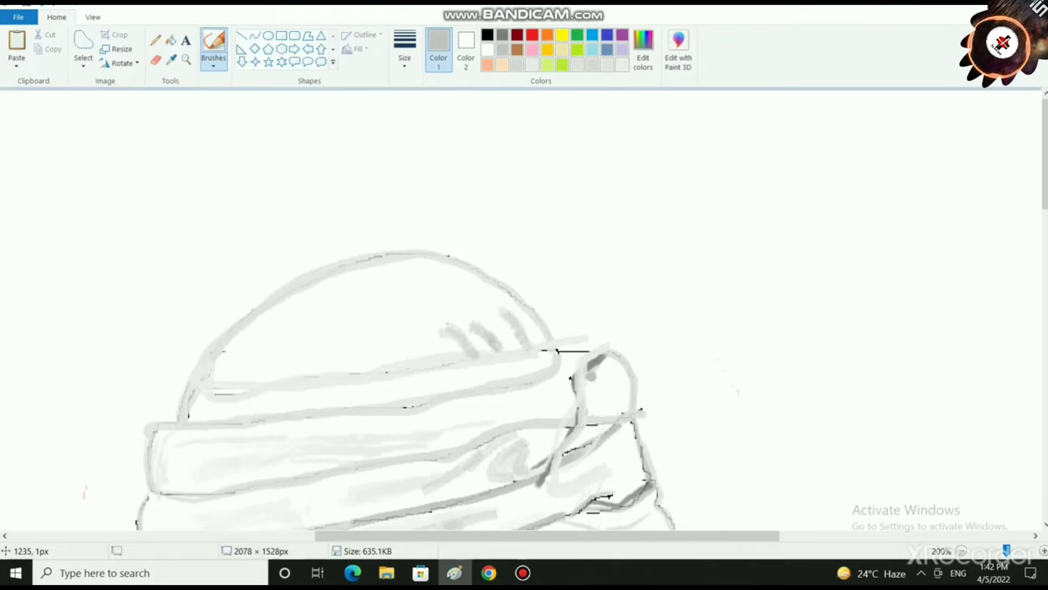
{"action": "mouse_move", "coordinate": [590, 374]}
{"action": "left_mouse_down"}
{"action": "mouse_move", "coordinate": [599, 372]}
{"action": "mouse_move", "coordinate": [600, 408]}
{"action": "mouse_move", "coordinate": [592, 399]}
{"action": "mouse_move", "coordinate": [620, 411]}
{"action": "left_mouse_up"}
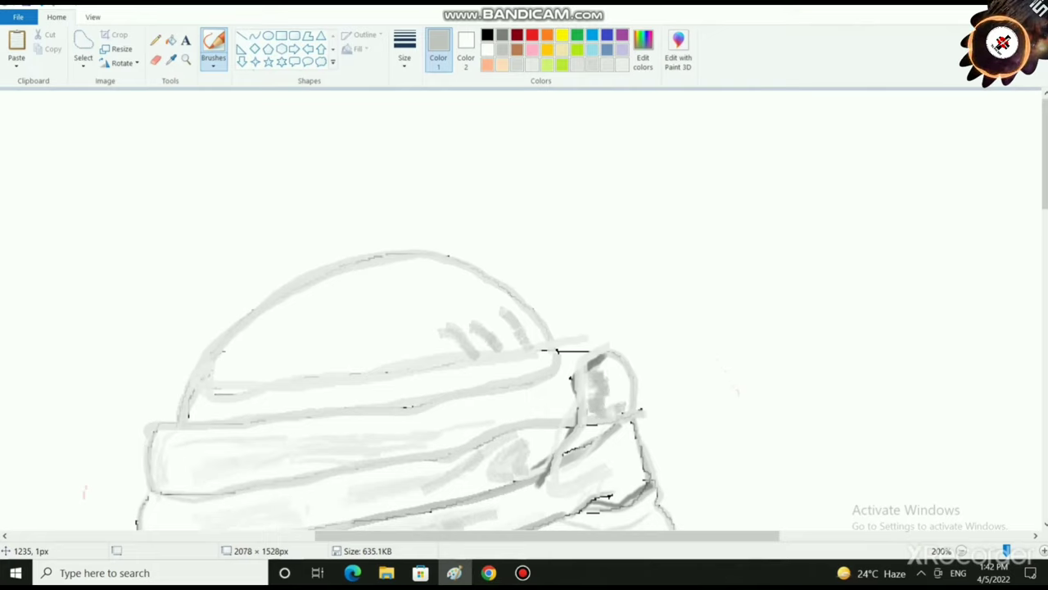
{"action": "mouse_move", "coordinate": [161, 434]}
{"action": "left_mouse_down"}
{"action": "mouse_move", "coordinate": [164, 464]}
{"action": "mouse_move", "coordinate": [160, 434]}
{"action": "mouse_move", "coordinate": [158, 485]}
{"action": "mouse_move", "coordinate": [186, 492]}
{"action": "left_mouse_up"}
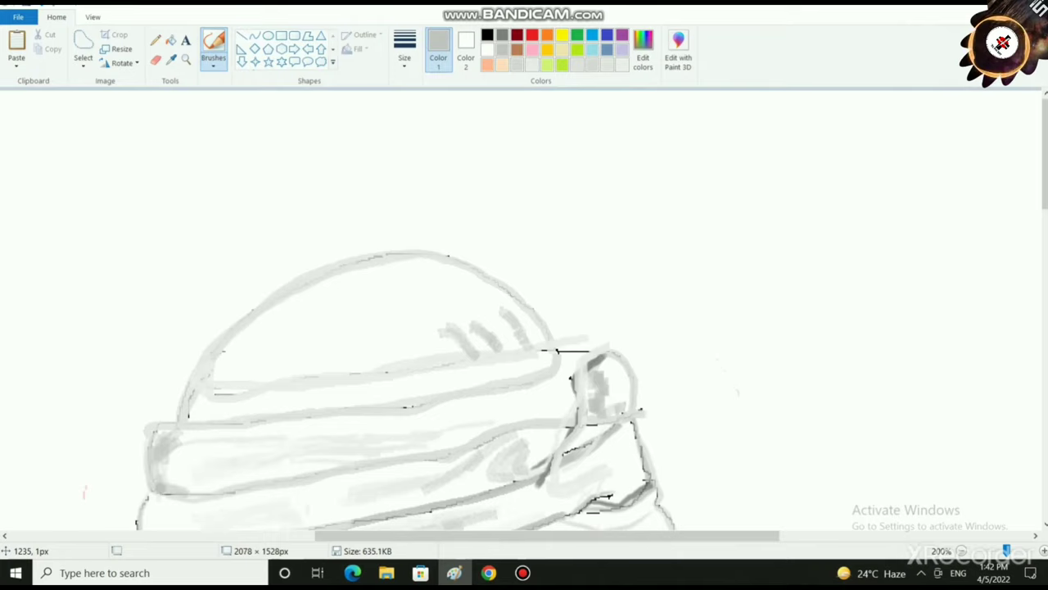
- Mix a slightly lighter gray and pencil small hatched patches across the upper left and middle of the turban's dome
{"action": "scroll", "coordinate": [186, 492], "scroll_direction": "down", "scroll_amount": 2}
{"action": "key", "text": "ctrl+Page_Up"}
{"action": "key", "text": "ctrl+Page_Up"}
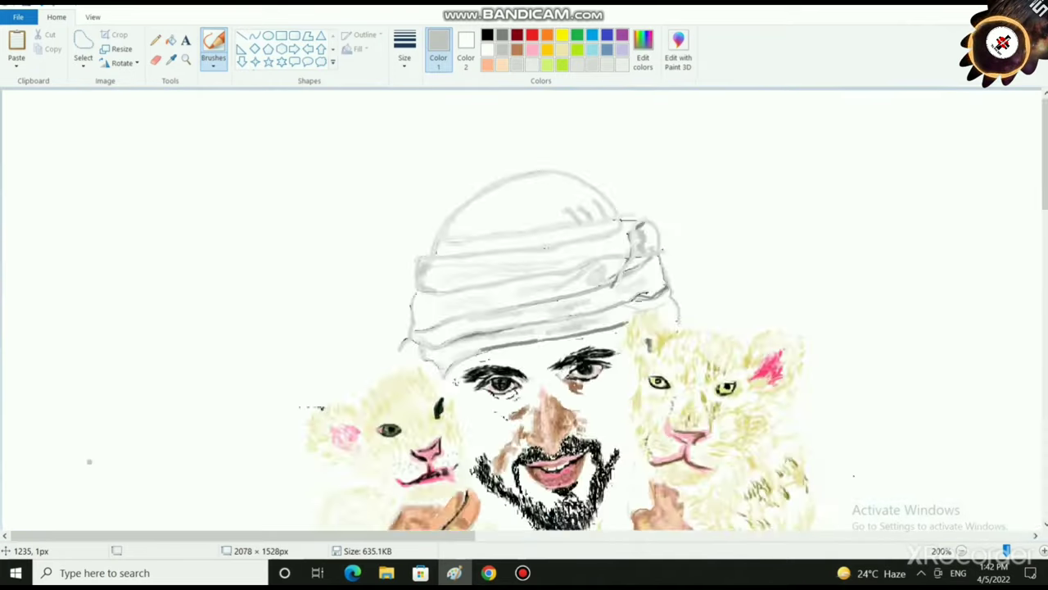
{"action": "left_click", "coordinate": [642, 51]}
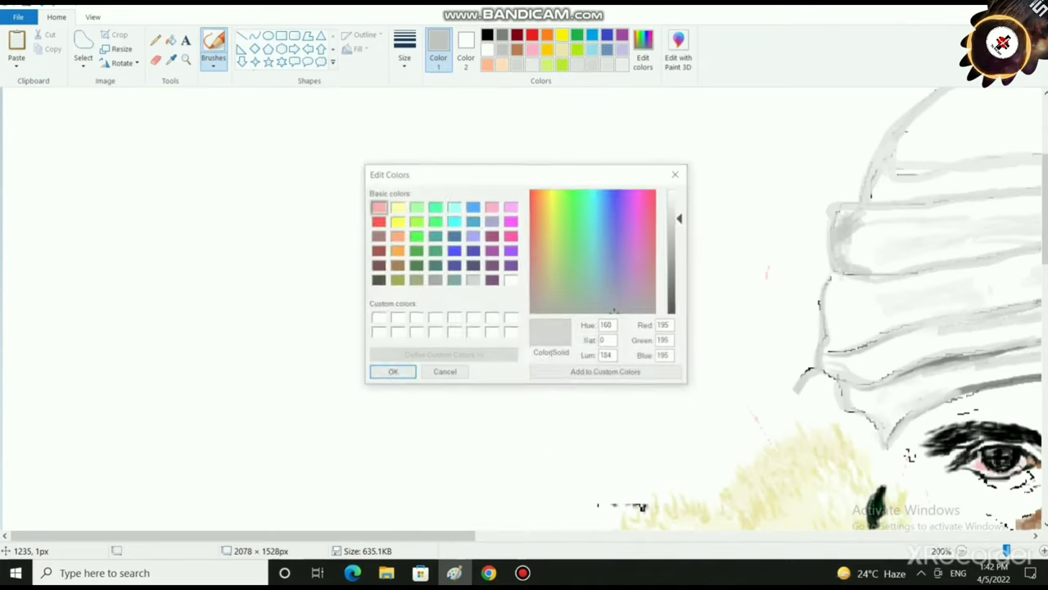
{"action": "left_click_drag", "start_coordinate": [681, 217], "coordinate": [681, 209]}
{"action": "left_click", "coordinate": [392, 373]}
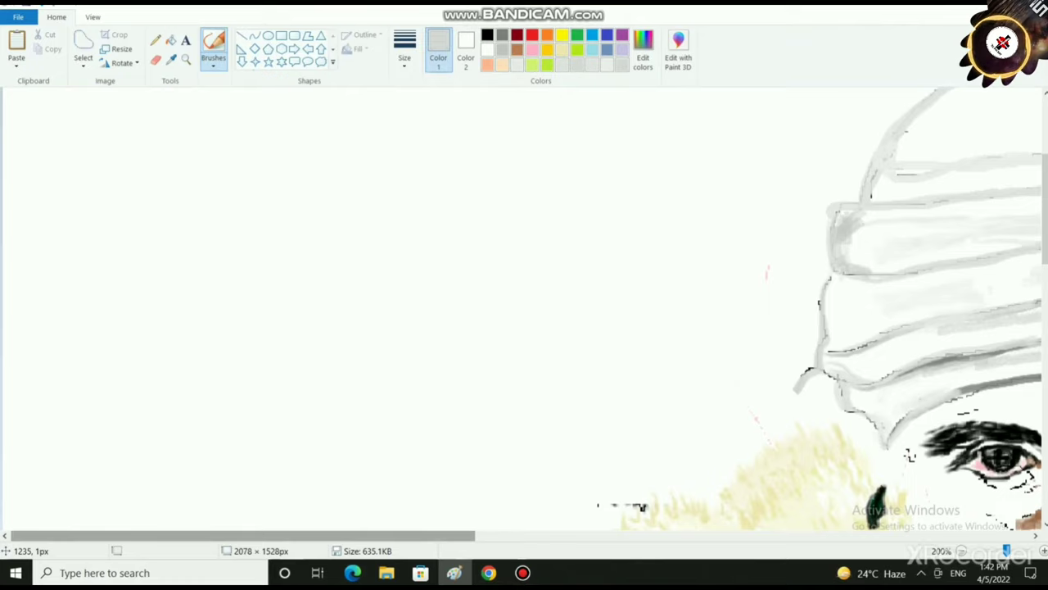
{"action": "left_click_drag", "start_coordinate": [243, 536], "coordinate": [477, 535]}
{"action": "scroll", "coordinate": [440, 342], "scroll_direction": "up", "scroll_amount": 3}
{"action": "left_click", "coordinate": [156, 41]}
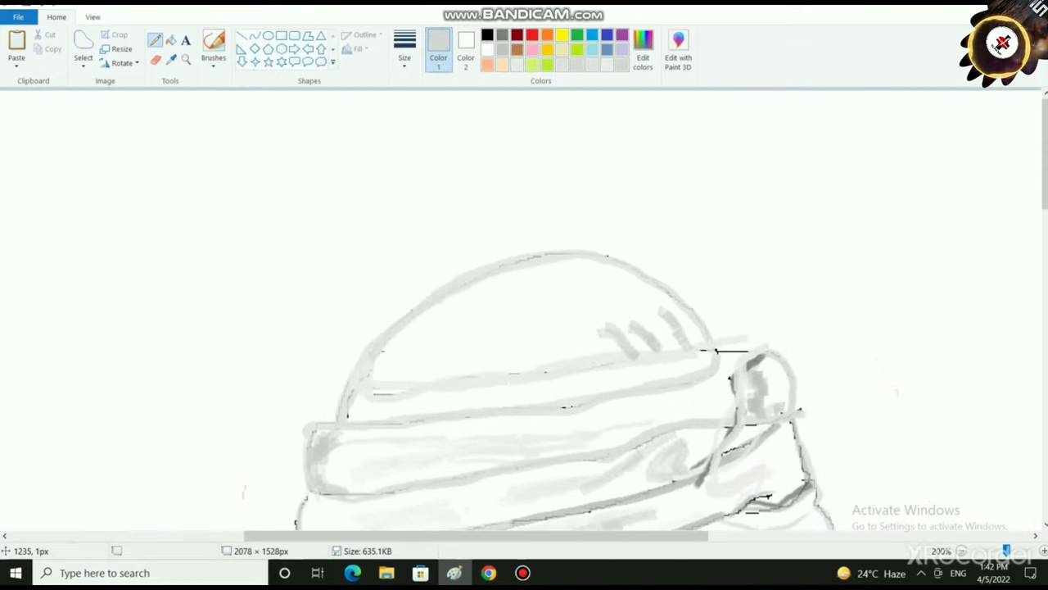
{"action": "left_click_drag", "start_coordinate": [440, 315], "coordinate": [432, 321]}
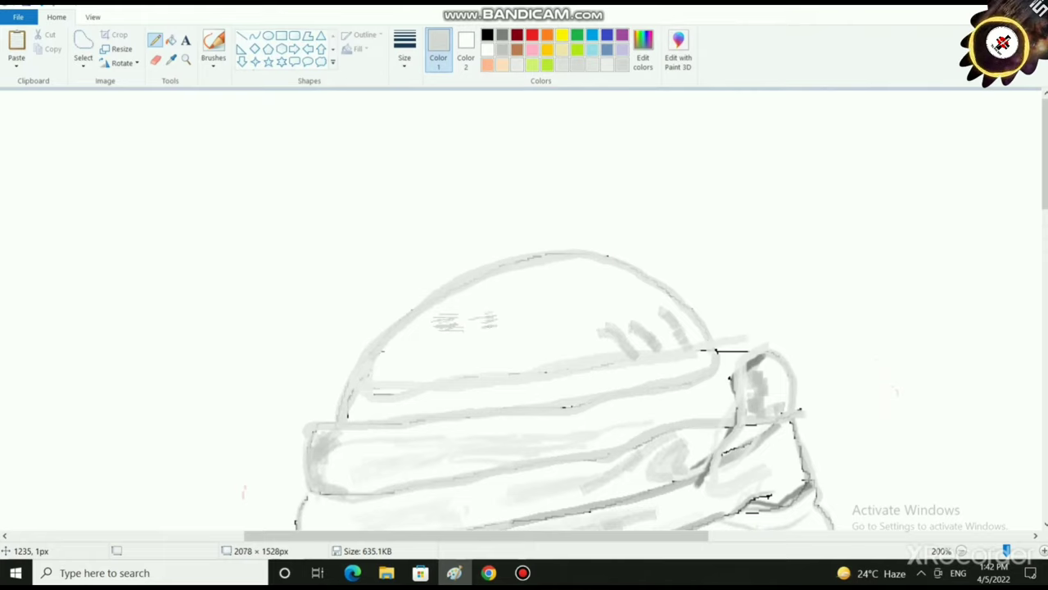
{"action": "mouse_move", "coordinate": [475, 310]}
{"action": "left_mouse_down"}
{"action": "mouse_move", "coordinate": [504, 316]}
{"action": "mouse_move", "coordinate": [550, 301]}
{"action": "left_mouse_up"}
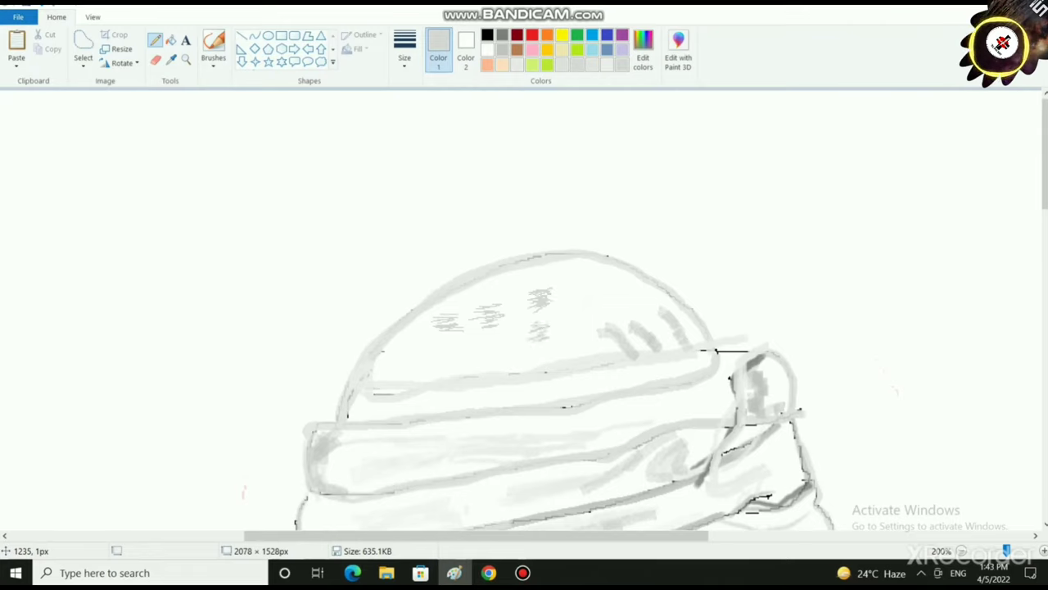
- Fill the remaining areas of the turban's dome with small light gray pencil hatch marks
{"action": "left_click_drag", "start_coordinate": [550, 353], "coordinate": [563, 359]}
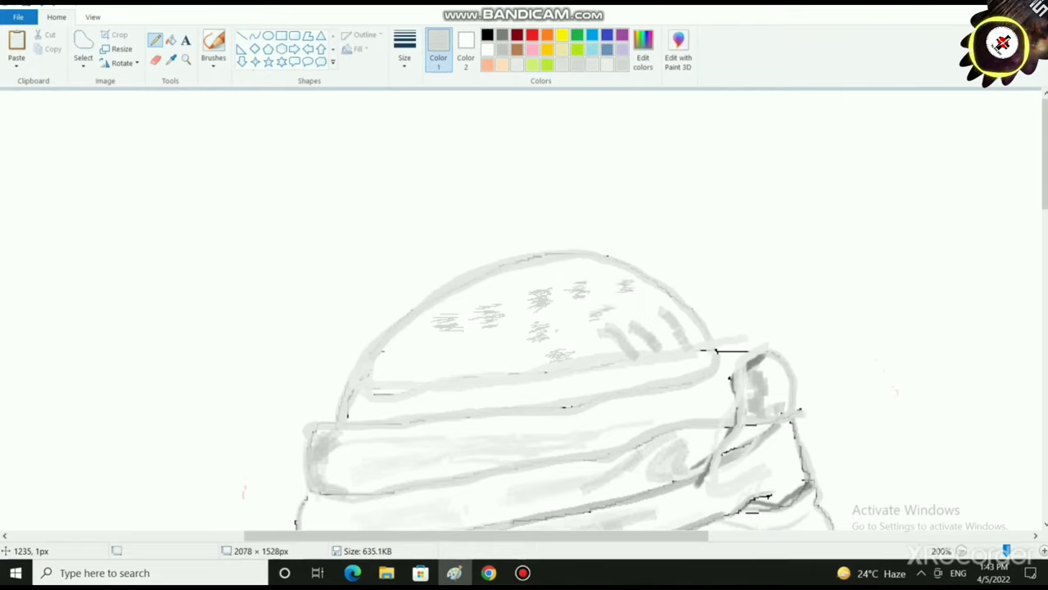
{"action": "left_click_drag", "start_coordinate": [575, 330], "coordinate": [589, 323]}
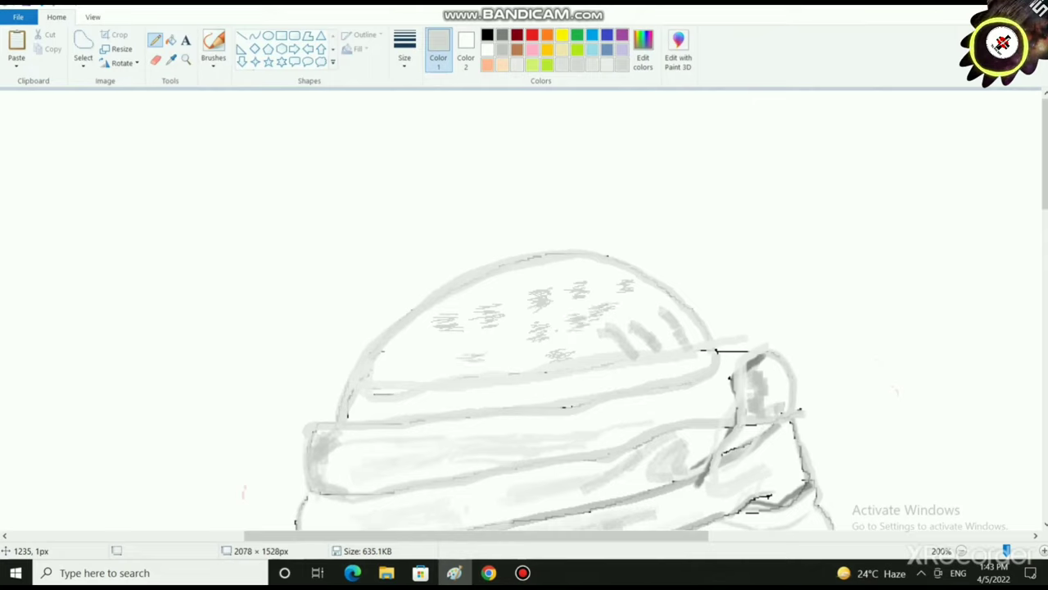
{"action": "left_click_drag", "start_coordinate": [523, 352], "coordinate": [509, 347]}
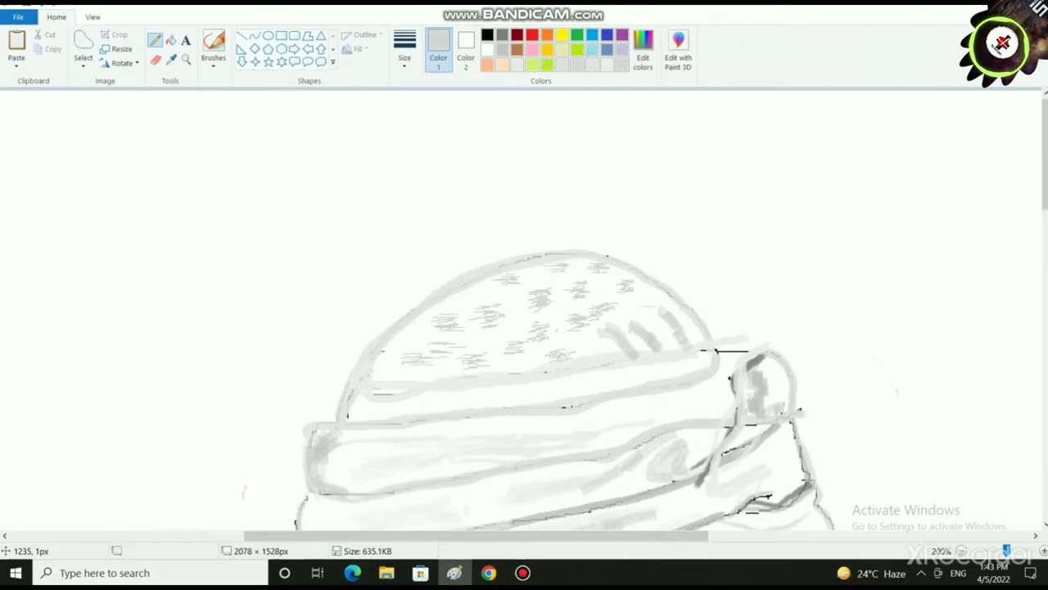
{"action": "left_click_drag", "start_coordinate": [654, 307], "coordinate": [652, 318]}
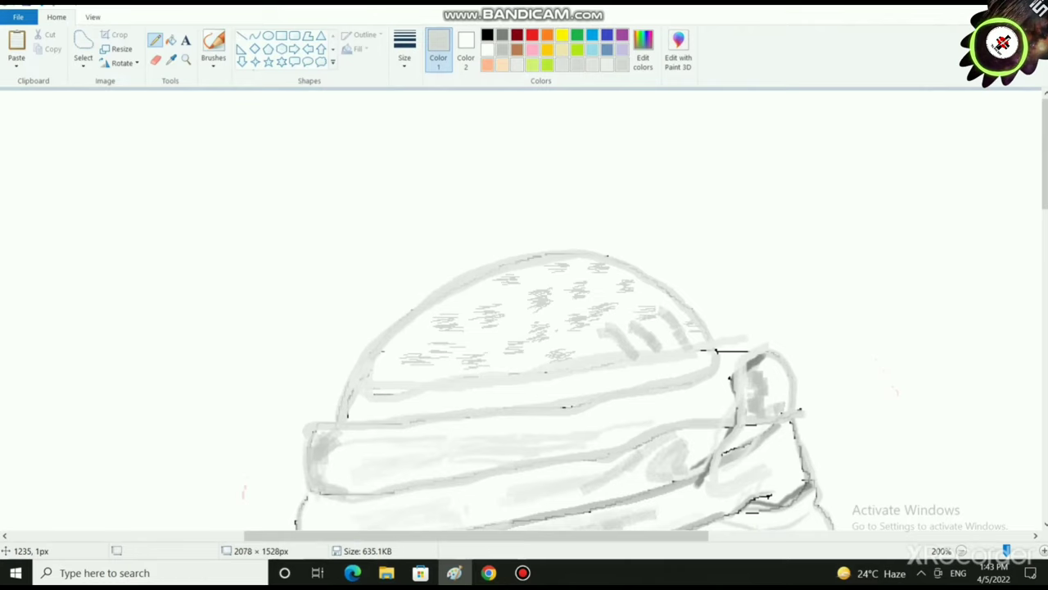
{"action": "mouse_move", "coordinate": [595, 342]}
{"action": "left_mouse_down"}
{"action": "mouse_move", "coordinate": [616, 344]}
{"action": "mouse_move", "coordinate": [607, 350]}
{"action": "left_mouse_up"}
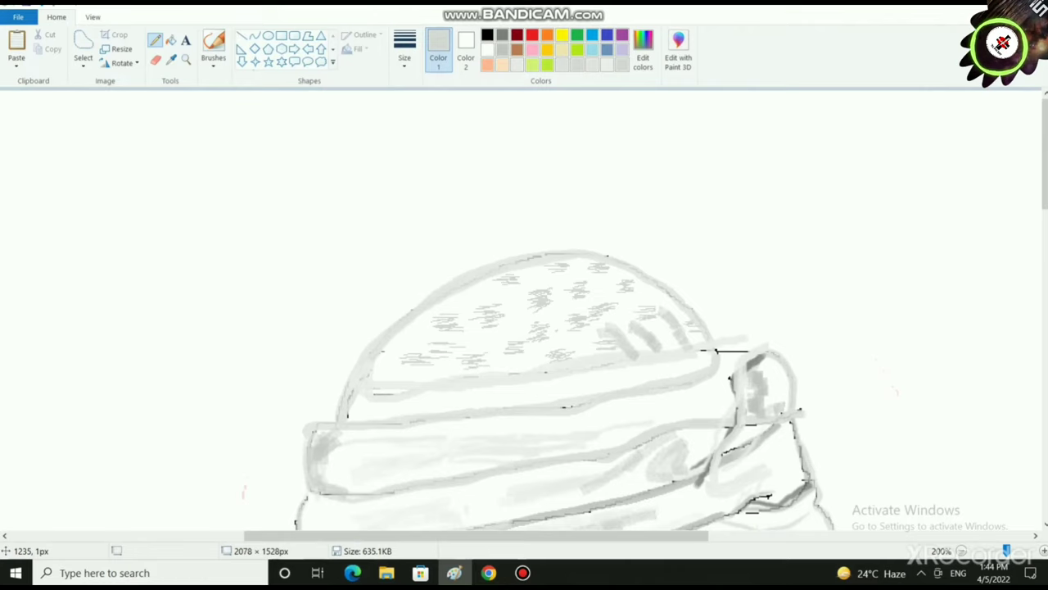
- Pencil a dense tuft of black hair just below the turban's lower left edge, above the left cub's head
{"action": "scroll", "coordinate": [524, 311], "scroll_direction": "down", "scroll_amount": 2}
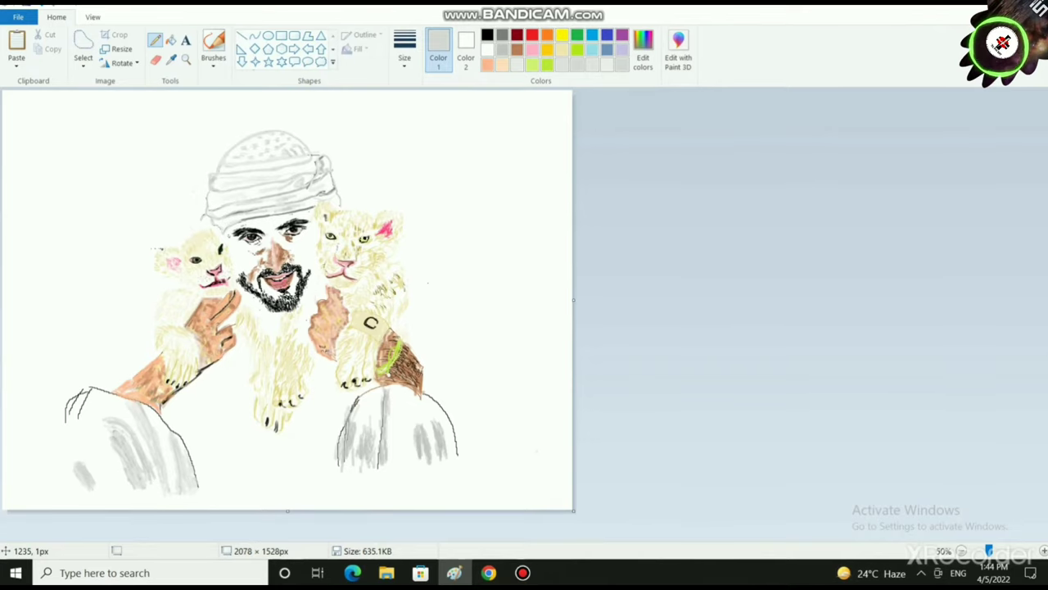
{"action": "scroll", "coordinate": [341, 300], "scroll_direction": "up", "scroll_amount": 2}
{"action": "left_click_drag", "start_coordinate": [238, 536], "coordinate": [490, 535]}
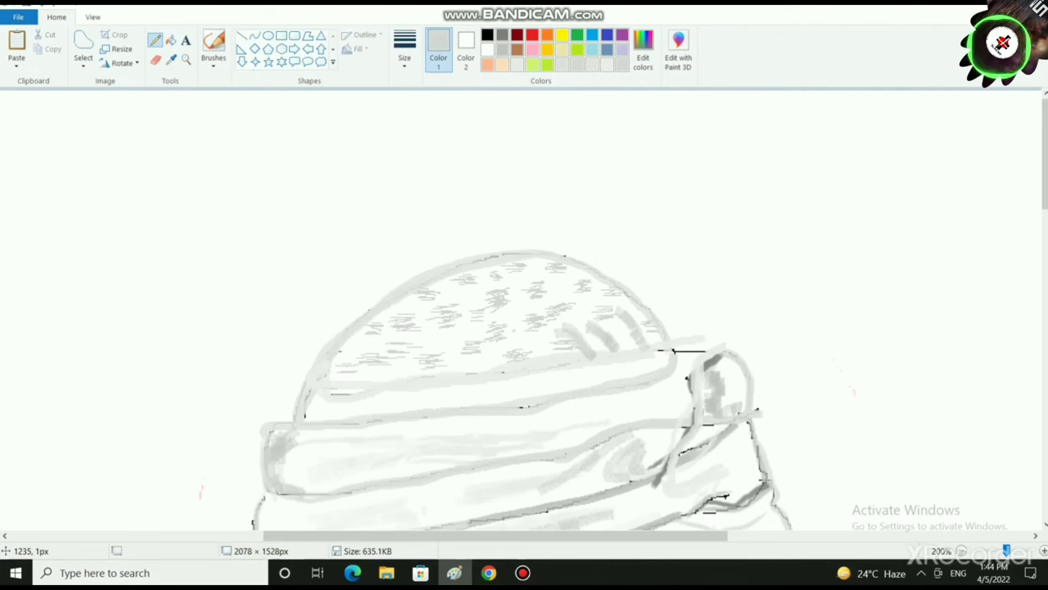
{"action": "scroll", "coordinate": [524, 311], "scroll_direction": "down", "scroll_amount": 3}
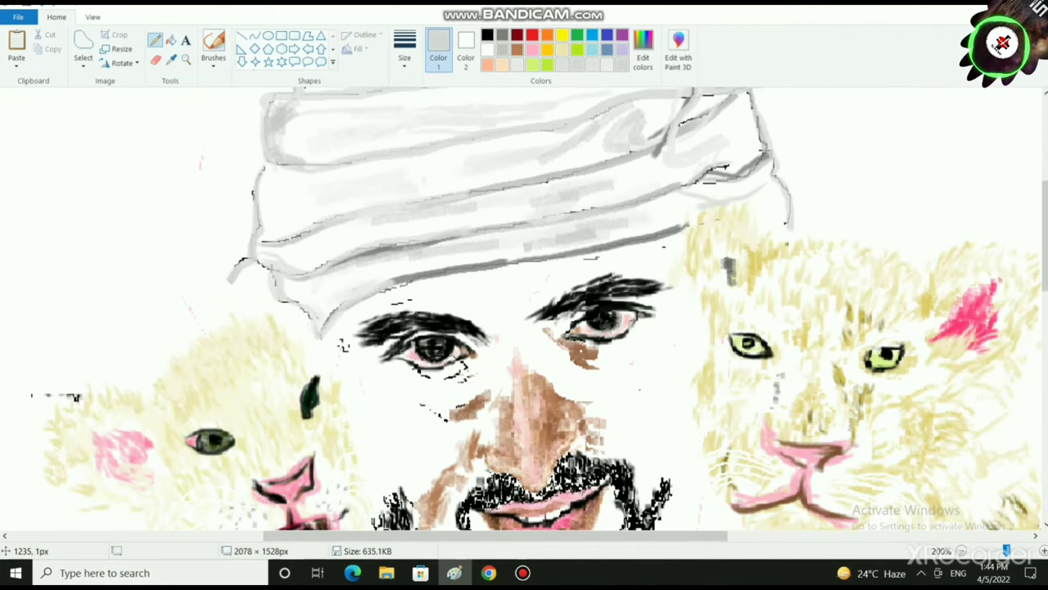
{"action": "left_click_drag", "start_coordinate": [289, 317], "coordinate": [304, 331]}
{"action": "mouse_move", "coordinate": [302, 315]}
{"action": "left_mouse_down"}
{"action": "mouse_move", "coordinate": [310, 333]}
{"action": "mouse_move", "coordinate": [297, 313]}
{"action": "mouse_move", "coordinate": [287, 327]}
{"action": "mouse_move", "coordinate": [288, 307]}
{"action": "mouse_move", "coordinate": [307, 332]}
{"action": "left_mouse_up"}
{"action": "left_click", "coordinate": [487, 34]}
{"action": "left_click_drag", "start_coordinate": [304, 325], "coordinate": [307, 333]}
{"action": "left_click_drag", "start_coordinate": [294, 319], "coordinate": [310, 338]}
{"action": "left_click_drag", "start_coordinate": [309, 328], "coordinate": [318, 335]}
{"action": "left_click_drag", "start_coordinate": [307, 312], "coordinate": [312, 317]}
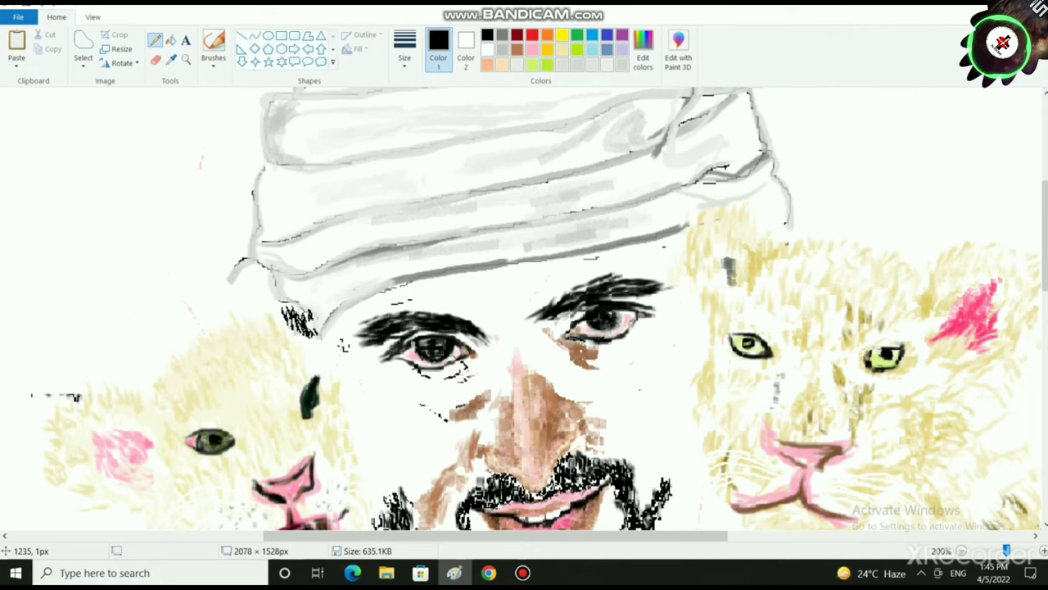
{"action": "mouse_move", "coordinate": [287, 315]}
{"action": "left_mouse_down"}
{"action": "mouse_move", "coordinate": [280, 305]}
{"action": "mouse_move", "coordinate": [276, 320]}
{"action": "mouse_move", "coordinate": [297, 312]}
{"action": "left_mouse_up"}
{"action": "mouse_move", "coordinate": [302, 305]}
{"action": "left_mouse_down"}
{"action": "mouse_move", "coordinate": [315, 335]}
{"action": "mouse_move", "coordinate": [302, 319]}
{"action": "left_mouse_up"}
{"action": "mouse_move", "coordinate": [306, 322]}
{"action": "left_mouse_down"}
{"action": "mouse_move", "coordinate": [313, 334]}
{"action": "mouse_move", "coordinate": [273, 326]}
{"action": "mouse_move", "coordinate": [290, 329]}
{"action": "left_mouse_up"}
- Pencil a gray loose cloth end beside the black hair tuft, then shade it with a gray brush
{"action": "scroll", "coordinate": [524, 311], "scroll_direction": "down", "scroll_amount": 3}
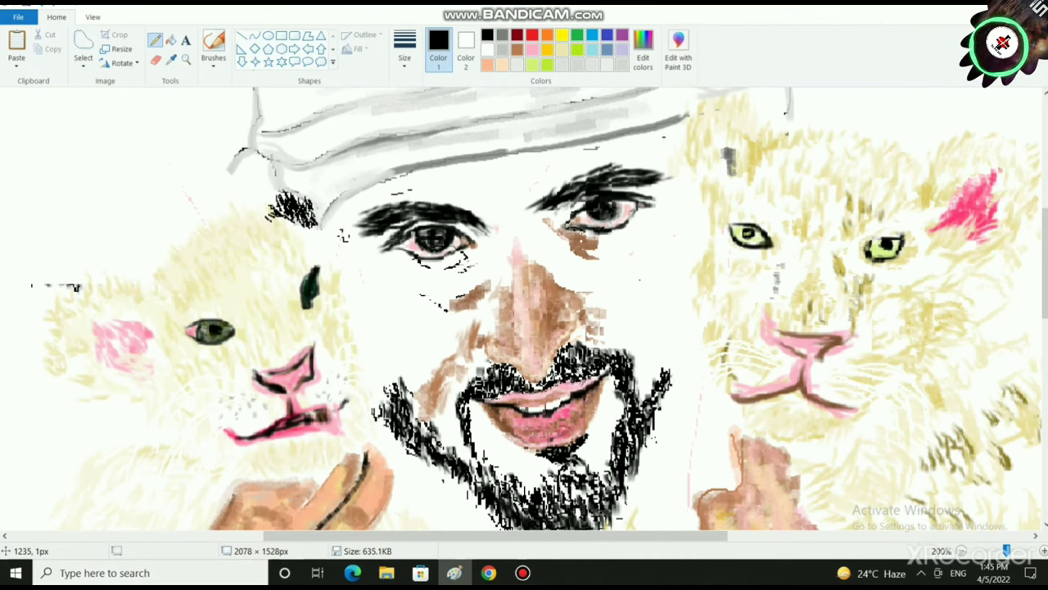
{"action": "left_click", "coordinate": [502, 50]}
{"action": "left_click_drag", "start_coordinate": [230, 177], "coordinate": [223, 211]}
{"action": "left_click", "coordinate": [213, 59]}
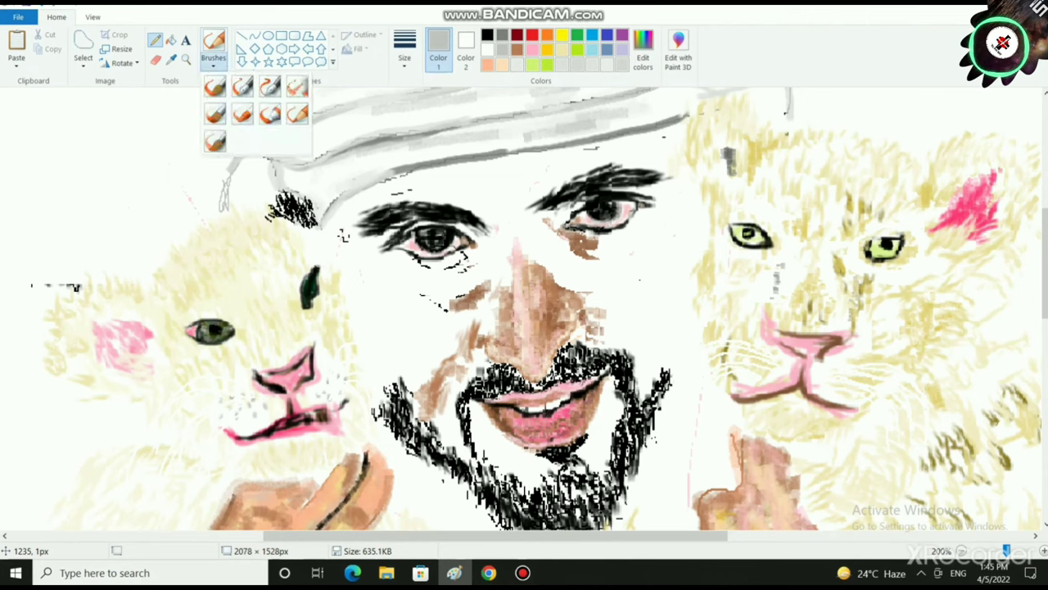
{"action": "left_click", "coordinate": [297, 113]}
{"action": "mouse_move", "coordinate": [235, 176]}
{"action": "left_mouse_down"}
{"action": "mouse_move", "coordinate": [225, 205]}
{"action": "mouse_move", "coordinate": [247, 190]}
{"action": "mouse_move", "coordinate": [269, 207]}
{"action": "left_mouse_up"}
- Brush a gray outline of draped clothing right of the brown forearm, with fold lines and vertical shading under its arch
{"action": "scroll", "coordinate": [576, 478], "scroll_direction": "down", "scroll_amount": 3}
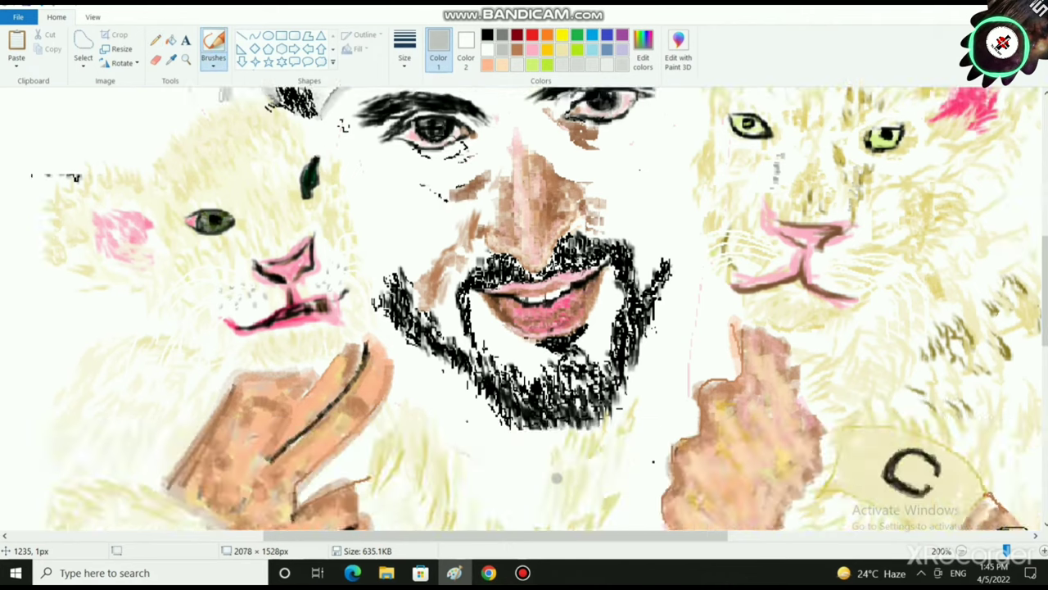
{"action": "scroll", "coordinate": [565, 478], "scroll_direction": "down", "scroll_amount": 1}
{"action": "left_click", "coordinate": [522, 572]}
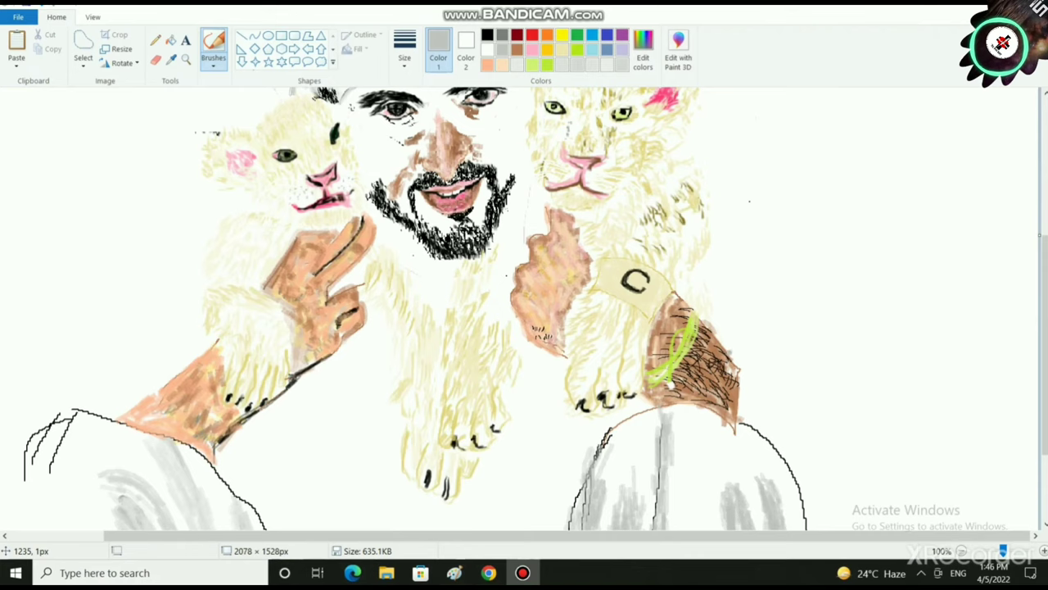
{"action": "scroll", "coordinate": [742, 411], "scroll_direction": "down", "scroll_amount": 2}
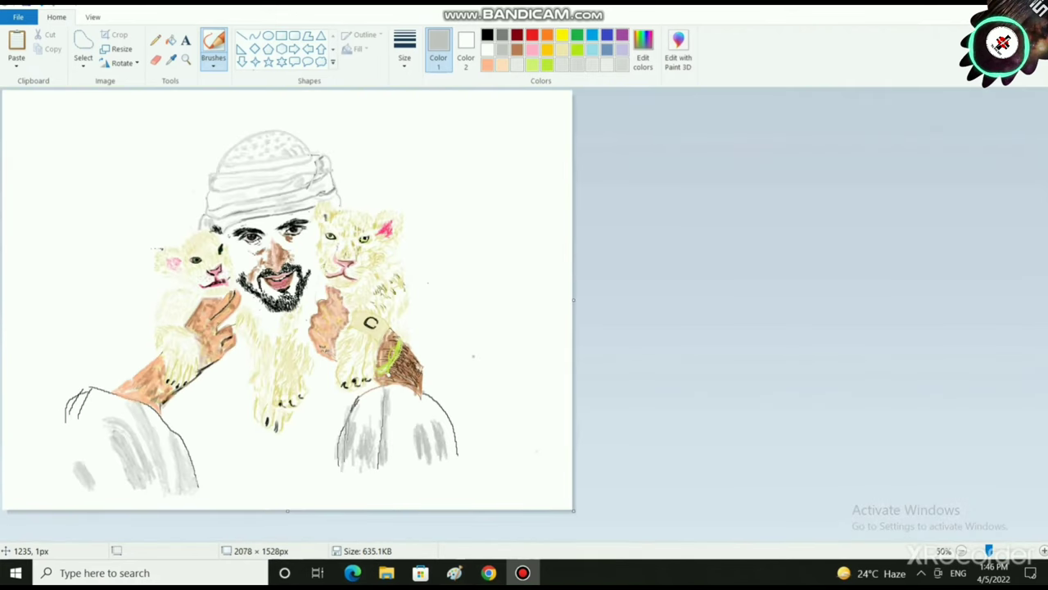
{"action": "mouse_move", "coordinate": [442, 337]}
{"action": "left_mouse_down"}
{"action": "mouse_move", "coordinate": [421, 353]}
{"action": "mouse_move", "coordinate": [449, 379]}
{"action": "mouse_move", "coordinate": [447, 398]}
{"action": "left_mouse_up"}
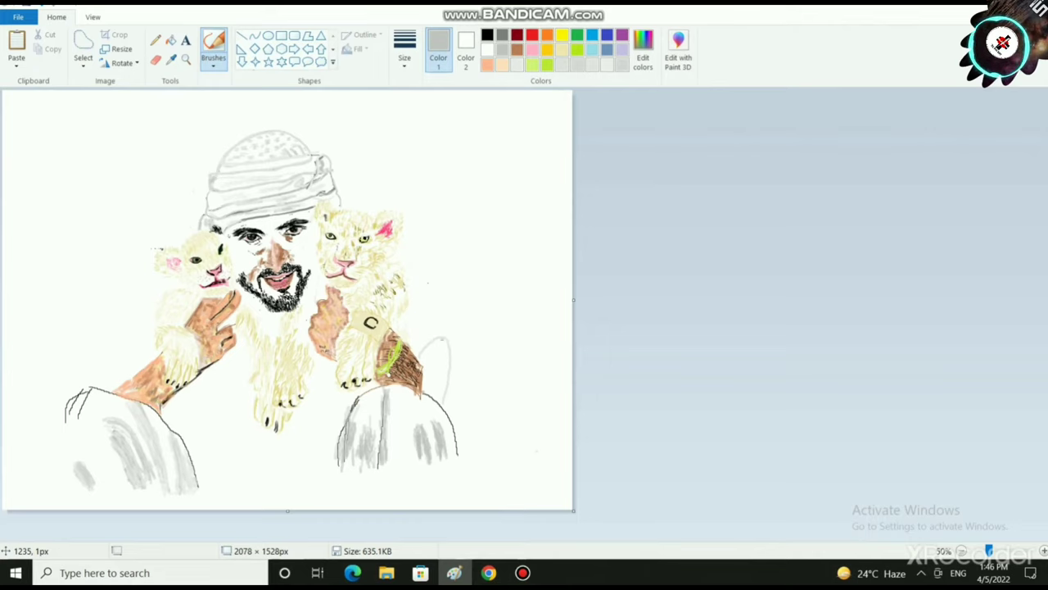
{"action": "mouse_move", "coordinate": [448, 338]}
{"action": "left_mouse_down"}
{"action": "mouse_move", "coordinate": [489, 372]}
{"action": "mouse_move", "coordinate": [491, 398]}
{"action": "mouse_move", "coordinate": [472, 425]}
{"action": "left_mouse_up"}
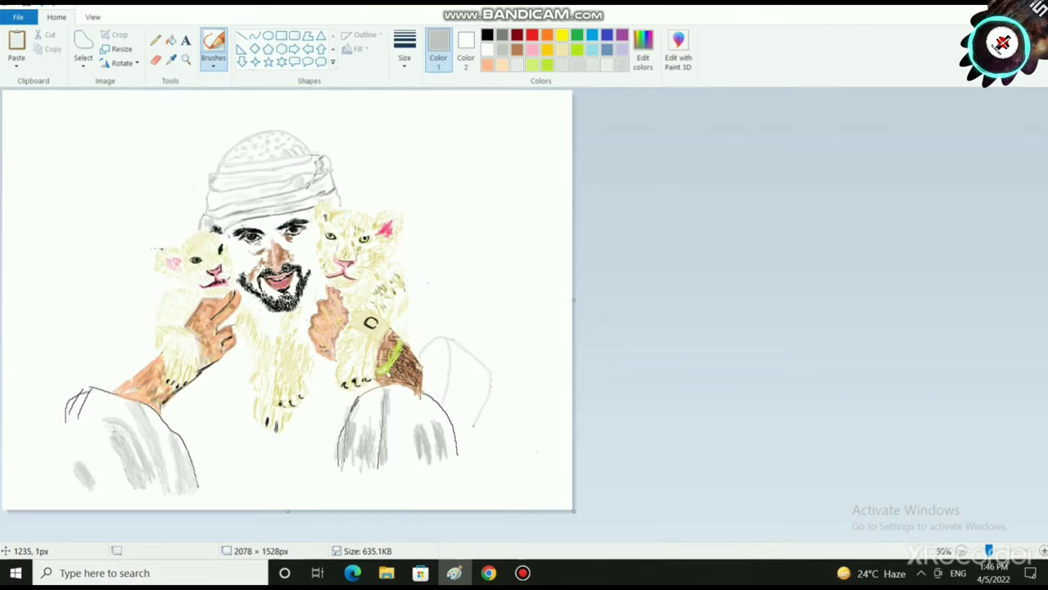
{"action": "left_click_drag", "start_coordinate": [491, 377], "coordinate": [536, 395]}
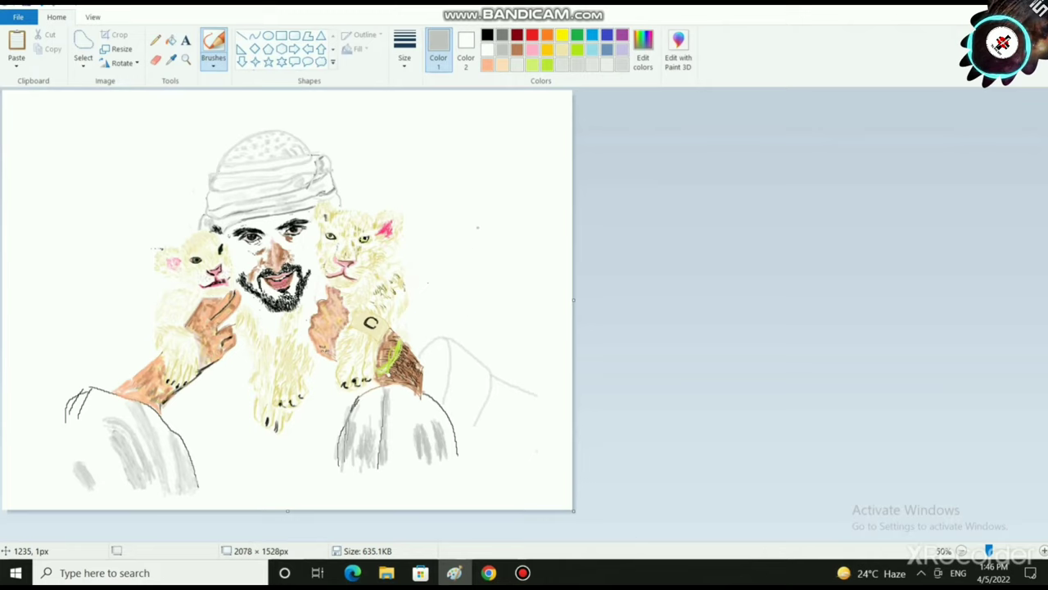
{"action": "mouse_move", "coordinate": [434, 353]}
{"action": "left_mouse_down"}
{"action": "mouse_move", "coordinate": [446, 388]}
{"action": "mouse_move", "coordinate": [438, 369]}
{"action": "mouse_move", "coordinate": [428, 388]}
{"action": "mouse_move", "coordinate": [445, 352]}
{"action": "left_mouse_up"}
{"action": "mouse_move", "coordinate": [446, 388]}
{"action": "left_mouse_down"}
{"action": "mouse_move", "coordinate": [446, 403]}
{"action": "mouse_move", "coordinate": [442, 342]}
{"action": "mouse_move", "coordinate": [431, 347]}
{"action": "mouse_move", "coordinate": [443, 343]}
{"action": "mouse_move", "coordinate": [450, 403]}
{"action": "left_mouse_up"}
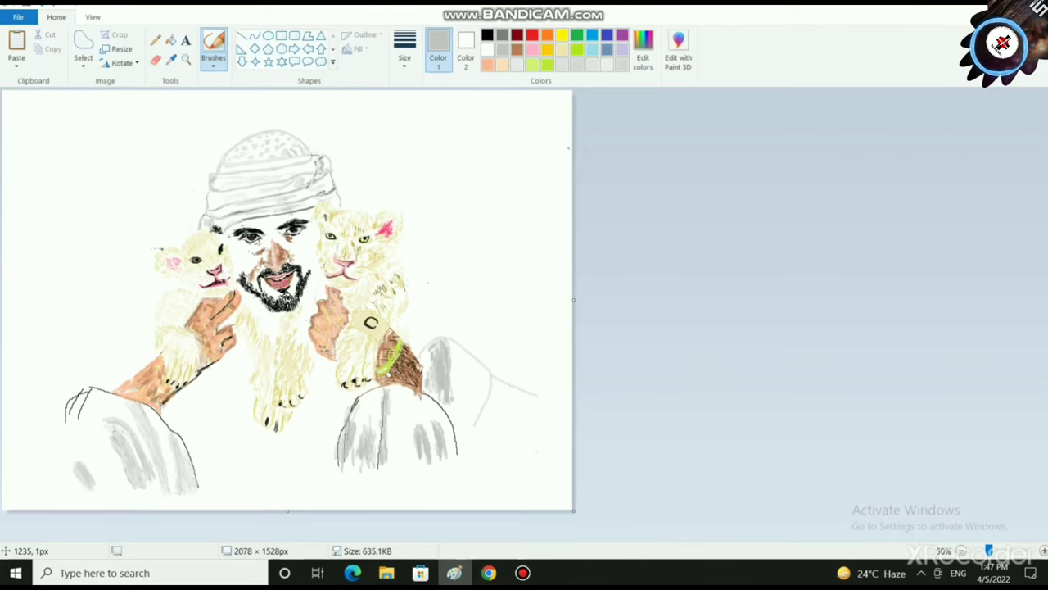
- Fill the gaps in the gray shading beside the brown forearm and cover the stray strokes at its lower right with white
{"action": "scroll", "coordinate": [590, 351], "scroll_direction": "down", "scroll_amount": 1}
{"action": "scroll", "coordinate": [590, 351], "scroll_direction": "up", "scroll_amount": 3}
{"action": "scroll", "coordinate": [590, 352], "scroll_direction": "down", "scroll_amount": 10}
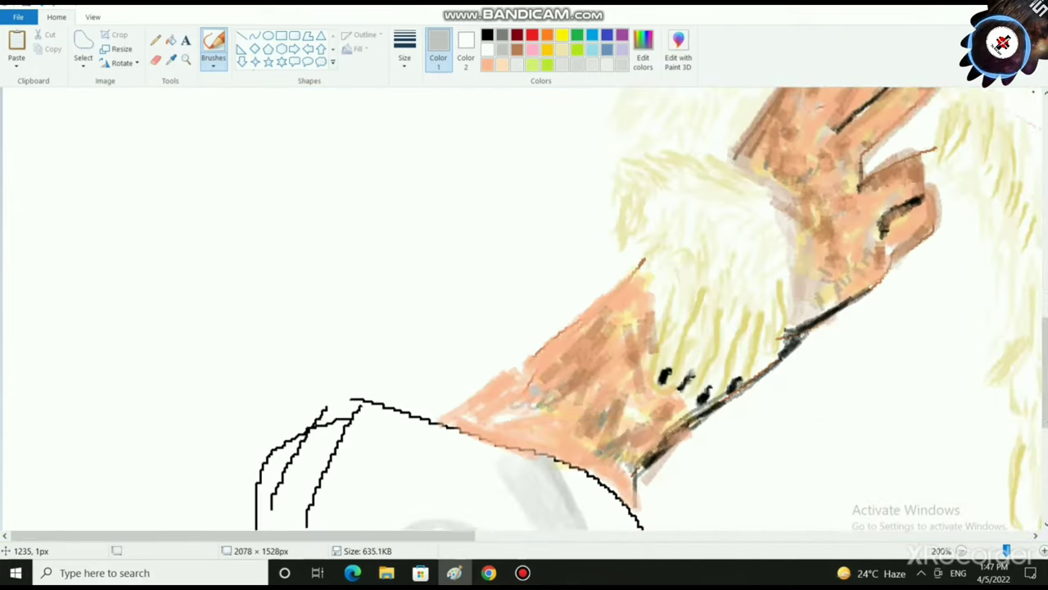
{"action": "left_click_drag", "start_coordinate": [357, 536], "coordinate": [909, 535]}
{"action": "scroll", "coordinate": [618, 249], "scroll_direction": "up", "scroll_amount": 3}
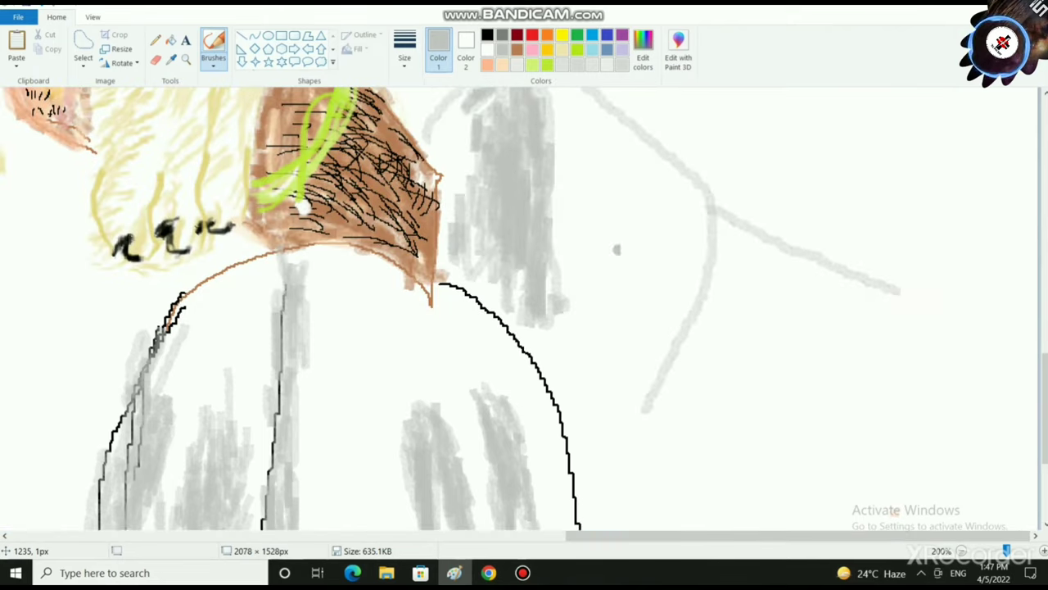
{"action": "scroll", "coordinate": [666, 377], "scroll_direction": "up", "scroll_amount": 3}
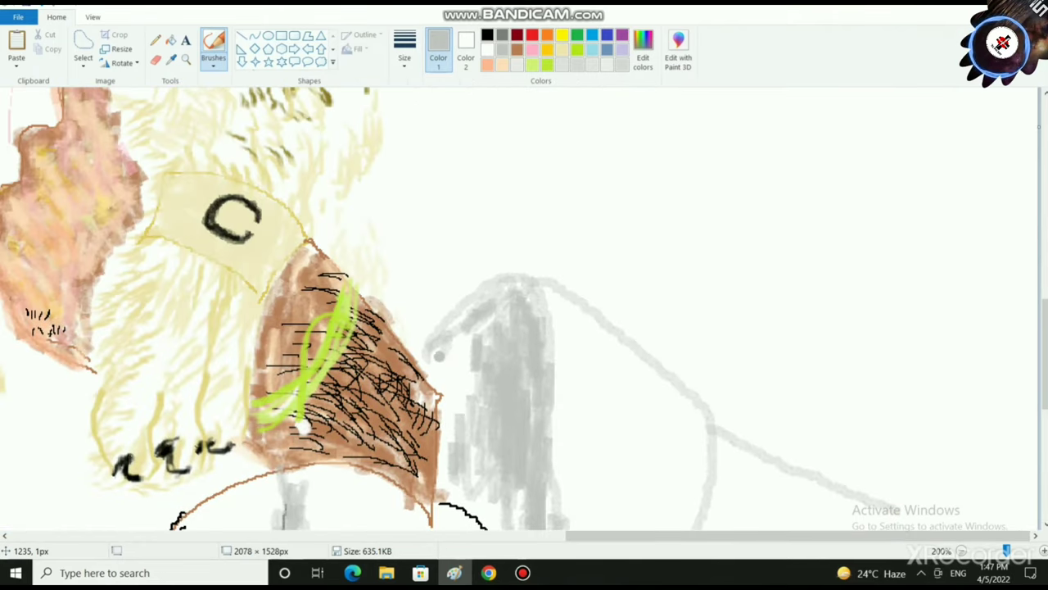
{"action": "mouse_move", "coordinate": [457, 336]}
{"action": "left_mouse_down"}
{"action": "mouse_move", "coordinate": [469, 365]}
{"action": "mouse_move", "coordinate": [438, 380]}
{"action": "mouse_move", "coordinate": [463, 401]}
{"action": "mouse_move", "coordinate": [502, 309]}
{"action": "mouse_move", "coordinate": [548, 446]}
{"action": "left_mouse_up"}
{"action": "scroll", "coordinate": [548, 447], "scroll_direction": "down", "scroll_amount": 3}
{"action": "mouse_move", "coordinate": [524, 381]}
{"action": "left_mouse_down"}
{"action": "mouse_move", "coordinate": [466, 418]}
{"action": "mouse_move", "coordinate": [427, 250]}
{"action": "mouse_move", "coordinate": [455, 288]}
{"action": "left_mouse_up"}
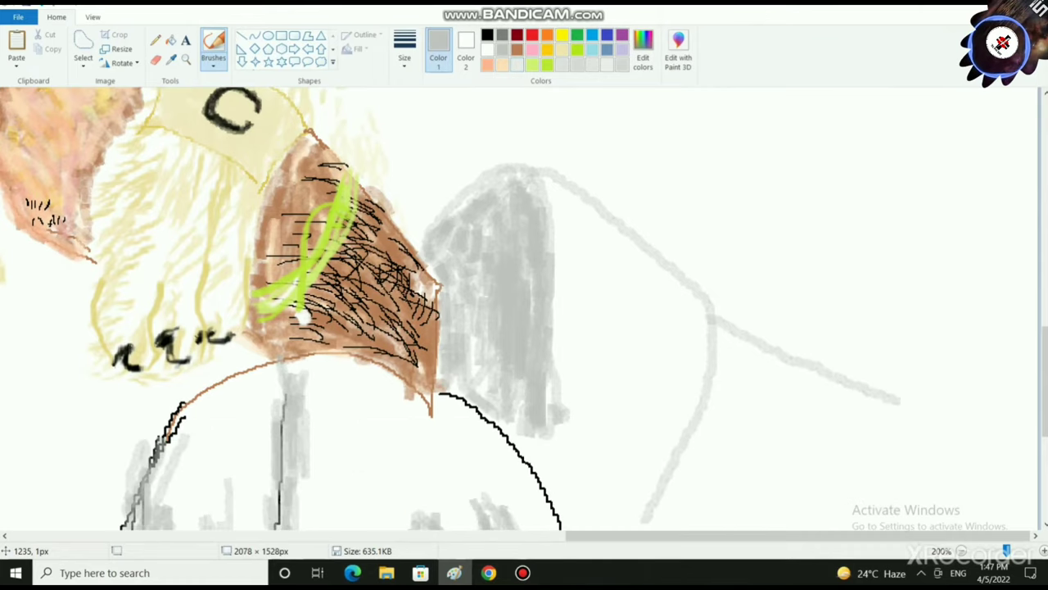
{"action": "left_click", "coordinate": [487, 50]}
{"action": "mouse_move", "coordinate": [560, 398]}
{"action": "left_mouse_down"}
{"action": "mouse_move", "coordinate": [560, 426]}
{"action": "mouse_move", "coordinate": [556, 380]}
{"action": "mouse_move", "coordinate": [550, 424]}
{"action": "left_mouse_up"}
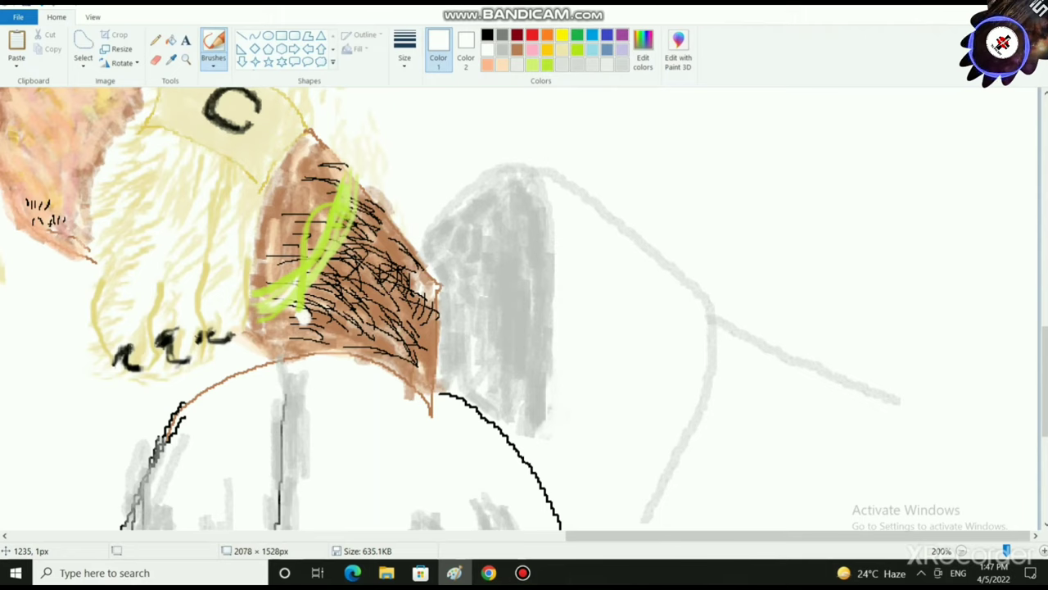
- Mix a light gray with RGB values of 225, thicken the garment's inner fold line and soften the shading beside the forearm
{"action": "left_click", "coordinate": [643, 51]}
{"action": "left_click", "coordinate": [671, 204]}
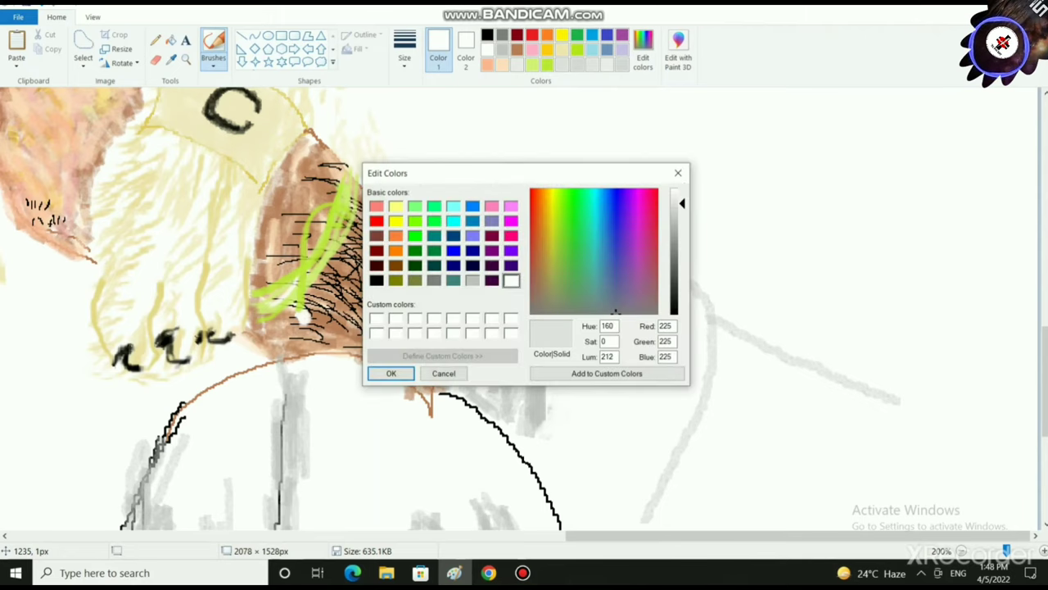
{"action": "left_click", "coordinate": [391, 372]}
{"action": "mouse_move", "coordinate": [702, 318]}
{"action": "left_mouse_down"}
{"action": "mouse_move", "coordinate": [694, 393]}
{"action": "mouse_move", "coordinate": [626, 524]}
{"action": "mouse_move", "coordinate": [692, 368]}
{"action": "mouse_move", "coordinate": [696, 305]}
{"action": "mouse_move", "coordinate": [669, 274]}
{"action": "left_mouse_up"}
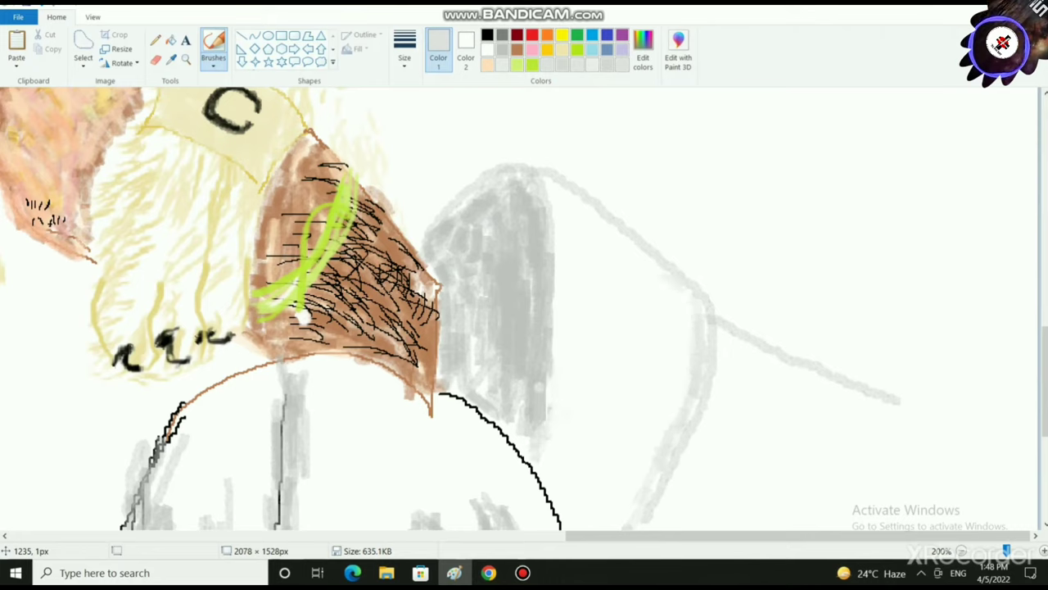
{"action": "mouse_move", "coordinate": [552, 183]}
{"action": "left_mouse_down"}
{"action": "mouse_move", "coordinate": [560, 287]}
{"action": "mouse_move", "coordinate": [540, 442]}
{"action": "mouse_move", "coordinate": [548, 447]}
{"action": "mouse_move", "coordinate": [554, 185]}
{"action": "left_mouse_up"}
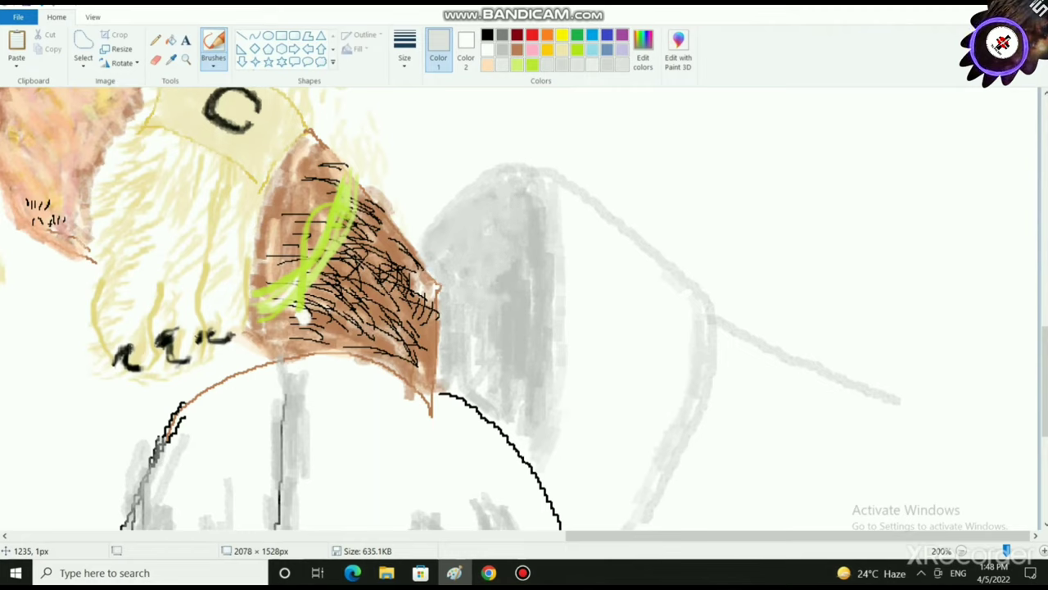
- Brush light gray outline and fold strokes from the garment's inner fold down to the canvas's lower right corner, and save the picture
{"action": "mouse_move", "coordinate": [434, 403]}
{"action": "left_mouse_down"}
{"action": "mouse_move", "coordinate": [413, 400]}
{"action": "mouse_move", "coordinate": [438, 413]}
{"action": "mouse_move", "coordinate": [401, 381]}
{"action": "mouse_move", "coordinate": [337, 359]}
{"action": "mouse_move", "coordinate": [460, 408]}
{"action": "mouse_move", "coordinate": [406, 382]}
{"action": "mouse_move", "coordinate": [447, 391]}
{"action": "mouse_move", "coordinate": [481, 416]}
{"action": "left_mouse_up"}
{"action": "scroll", "coordinate": [552, 450], "scroll_direction": "down", "scroll_amount": 3}
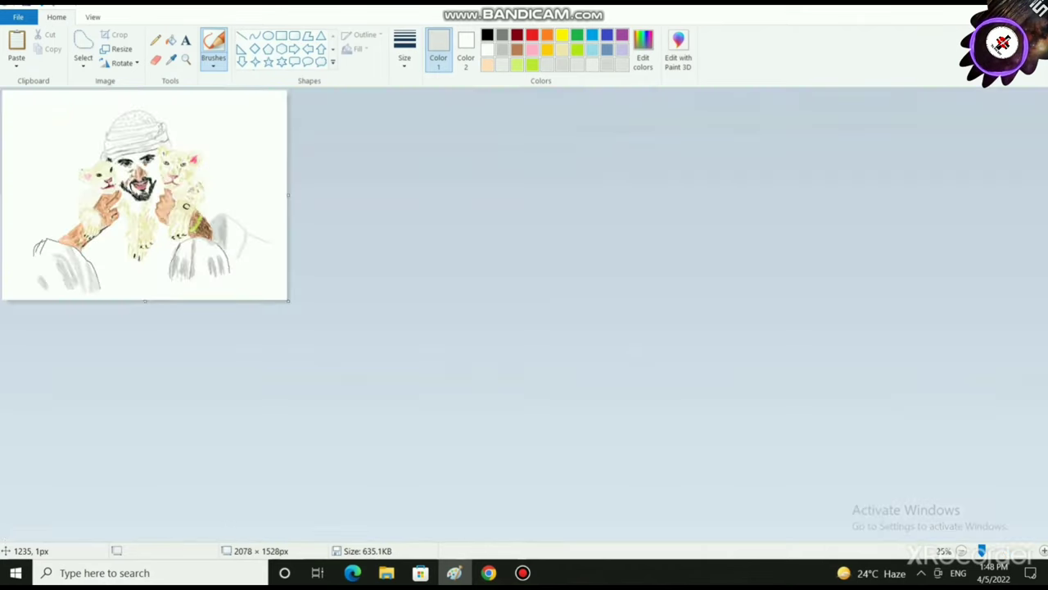
{"action": "scroll", "coordinate": [551, 450], "scroll_direction": "up", "scroll_amount": 1}
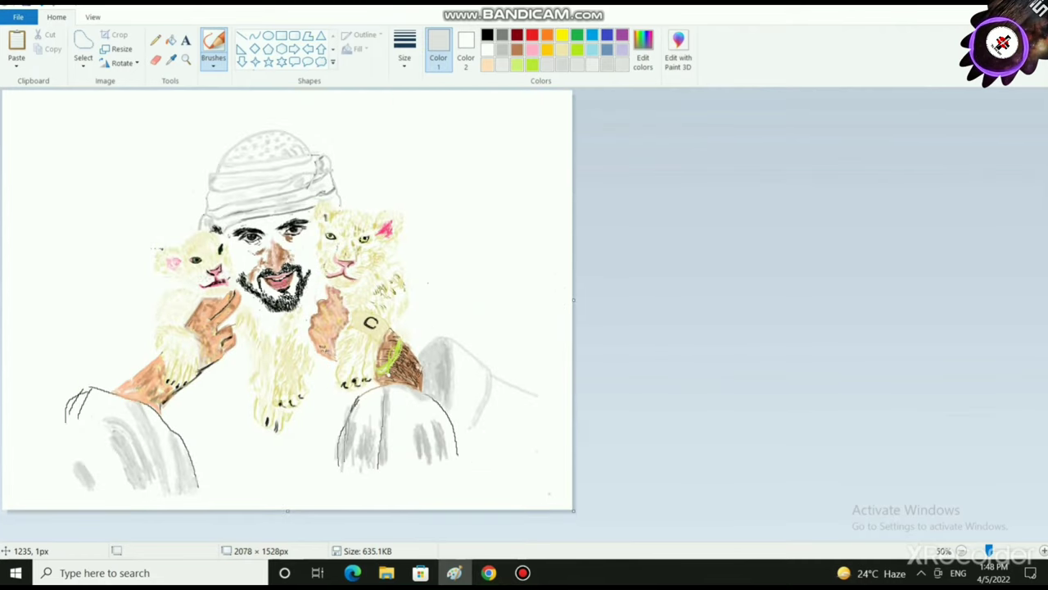
{"action": "left_click_drag", "start_coordinate": [495, 418], "coordinate": [488, 446]}
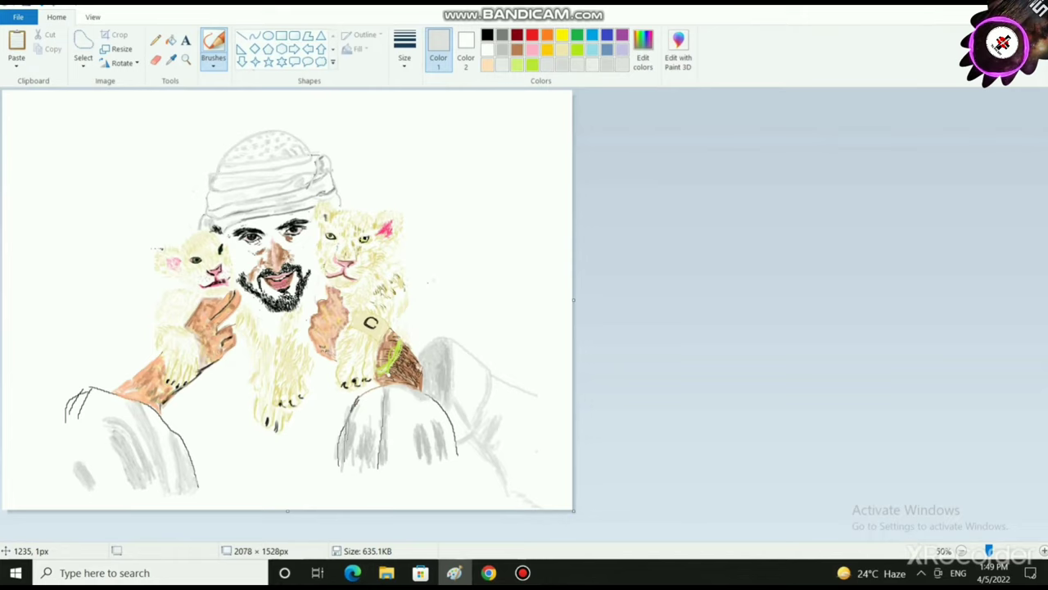
{"action": "key", "text": "ctrl+s"}
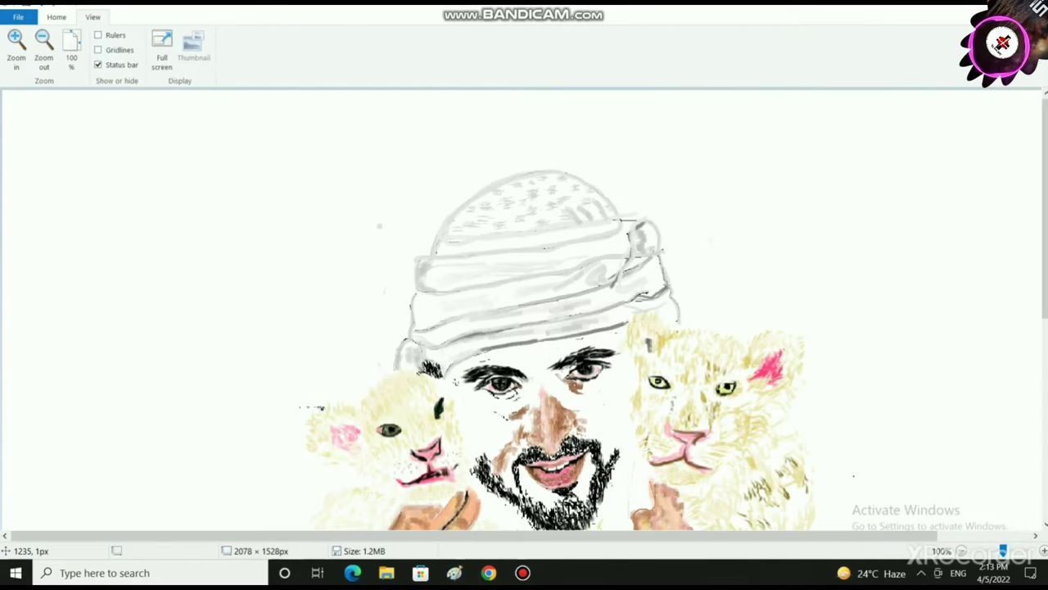
- Mix a dark gray from black and dab small markings above the smaller cub's nose and on the larger cub's muzzle with a thin oil brush
{"action": "scroll", "coordinate": [379, 226], "scroll_direction": "down", "scroll_amount": 3}
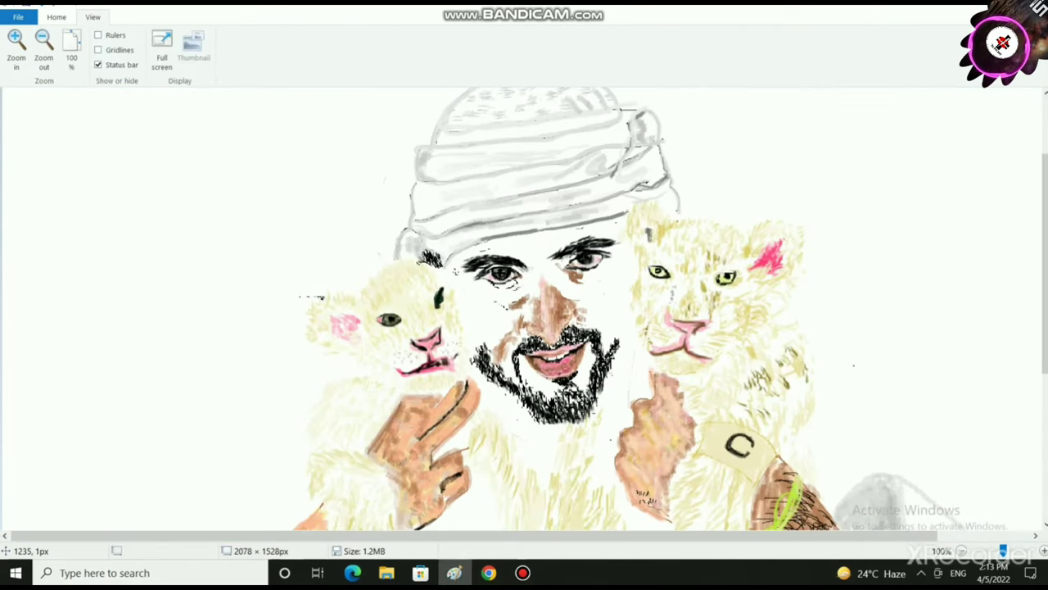
{"action": "left_click", "coordinate": [57, 16]}
{"action": "left_click", "coordinate": [214, 59]}
{"action": "left_click", "coordinate": [216, 114]}
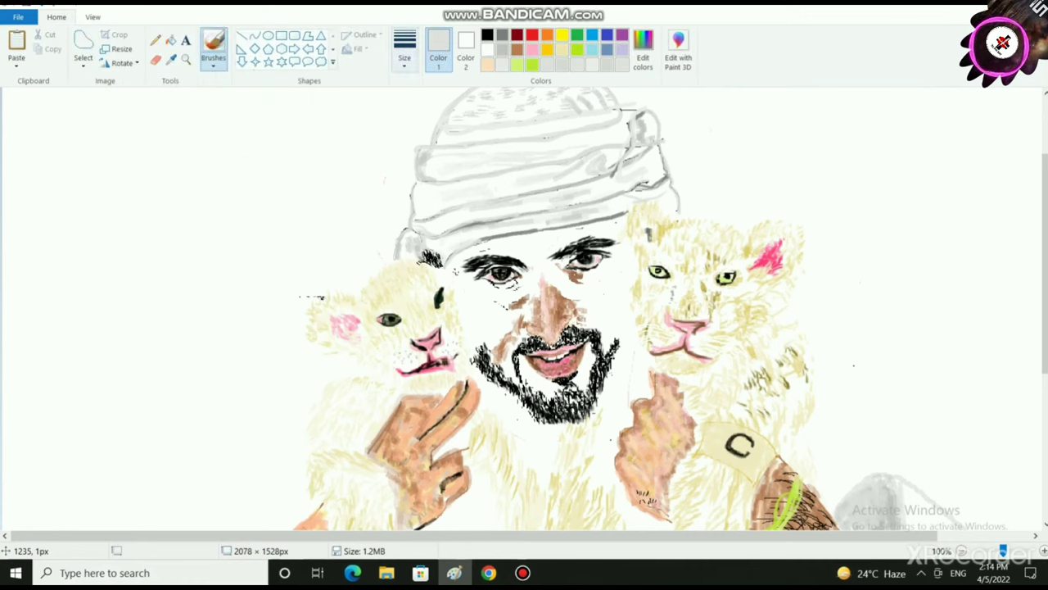
{"action": "left_click", "coordinate": [404, 59]}
{"action": "left_click", "coordinate": [436, 89]}
{"action": "left_click", "coordinate": [487, 35]}
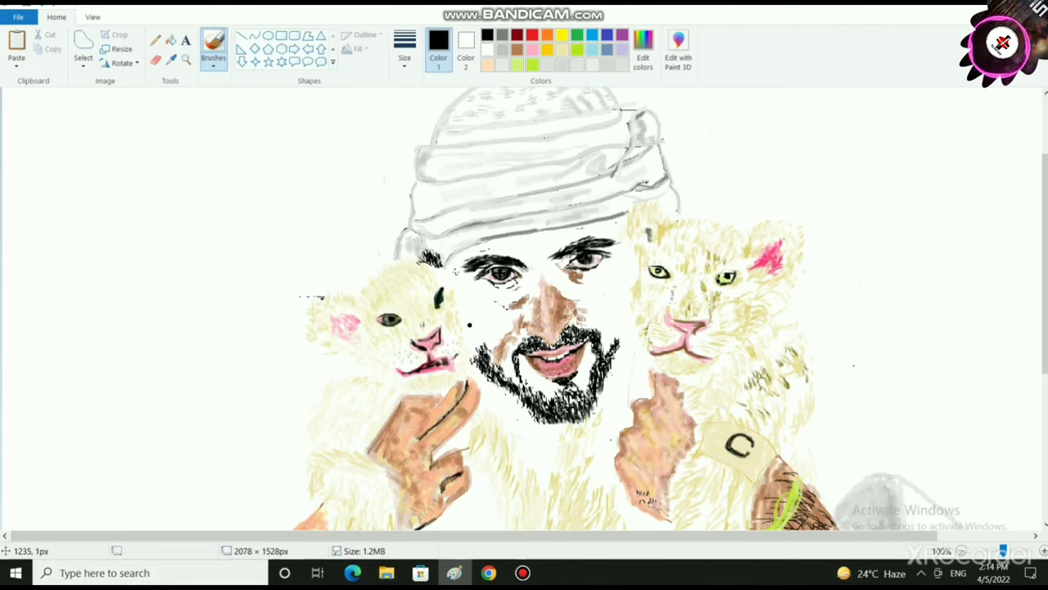
{"action": "left_click", "coordinate": [643, 52]}
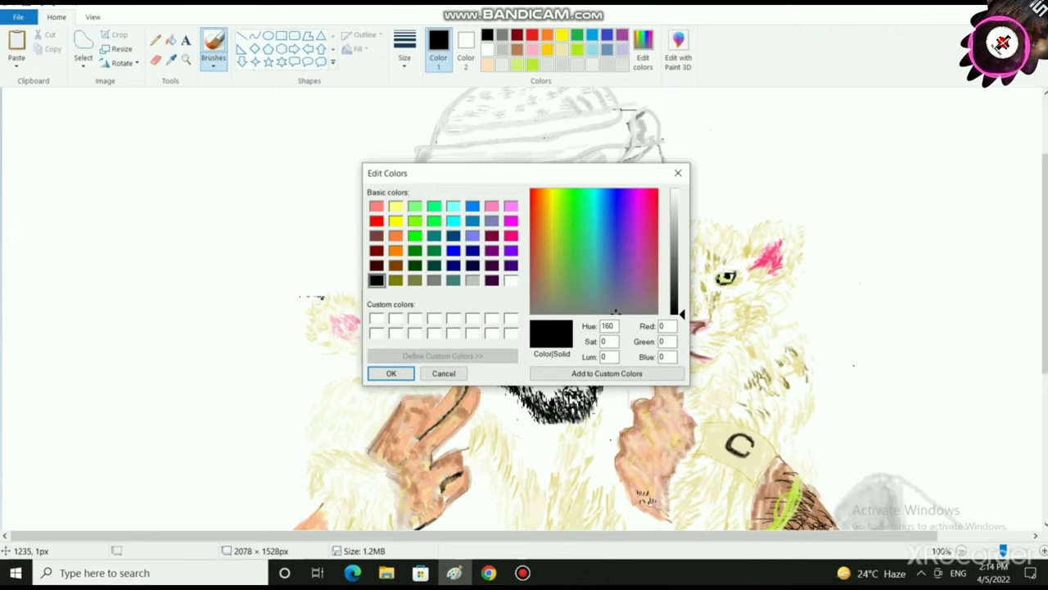
{"action": "left_click_drag", "start_coordinate": [681, 314], "coordinate": [681, 271]}
{"action": "left_click", "coordinate": [391, 373]}
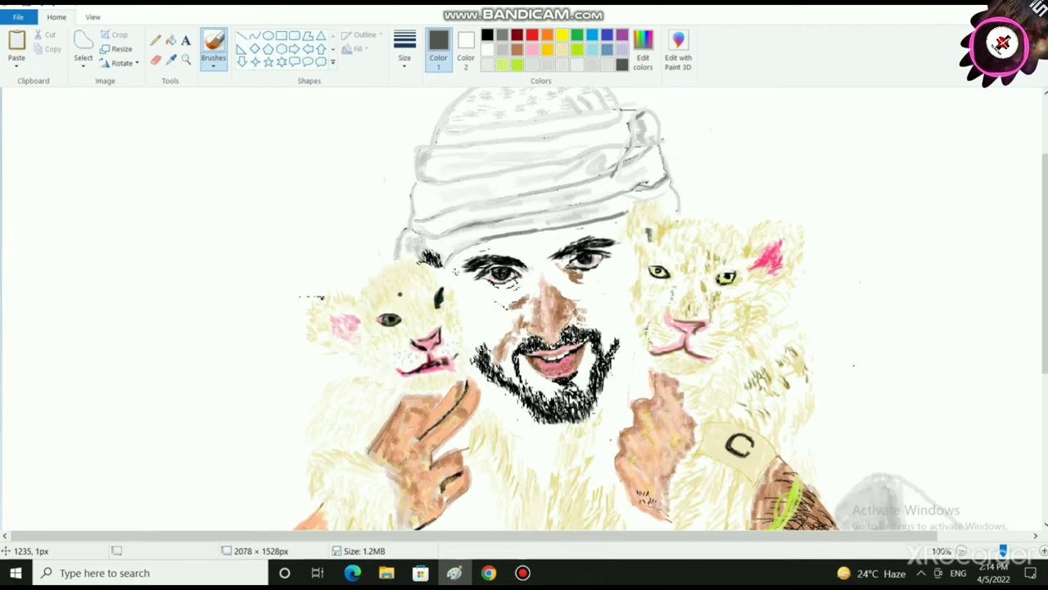
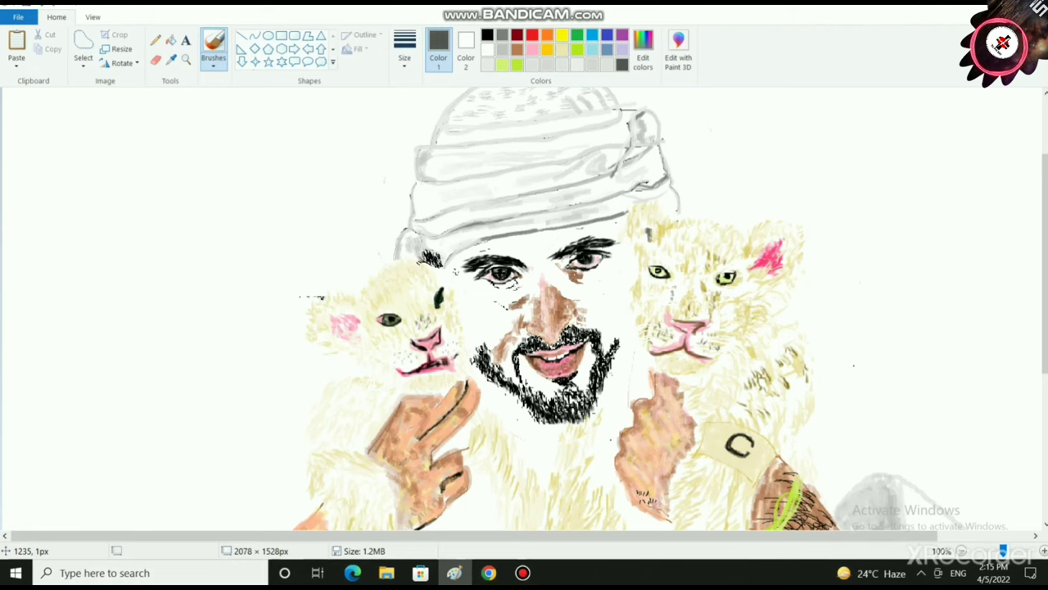
- Mix a darker tan from the pale yellow and brush short fur strokes on the smaller cub's neck below its chin
{"action": "left_click", "coordinate": [563, 50]}
{"action": "left_click", "coordinate": [643, 50]}
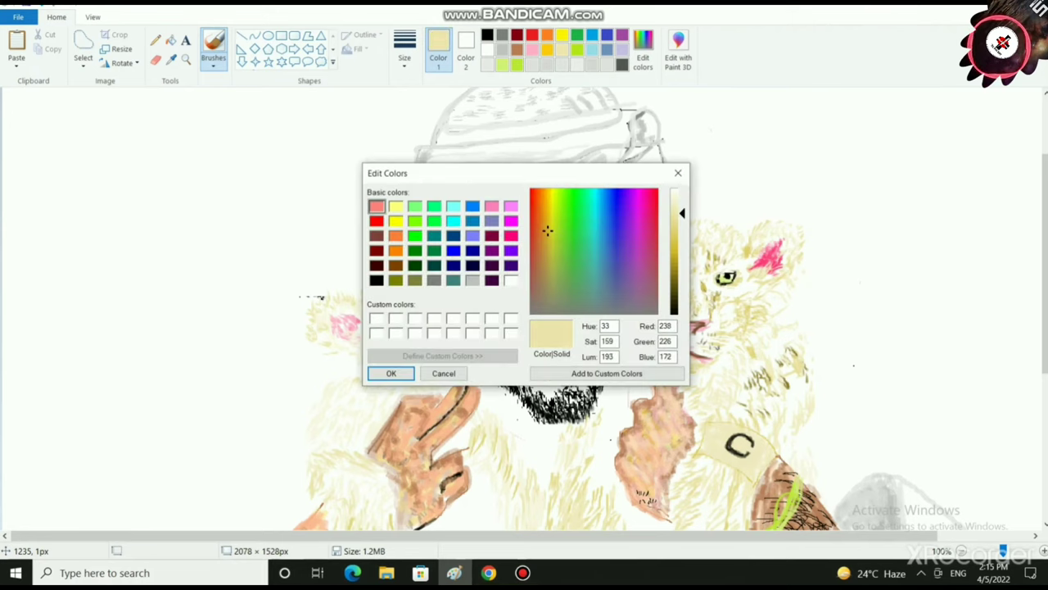
{"action": "left_click", "coordinate": [392, 373]}
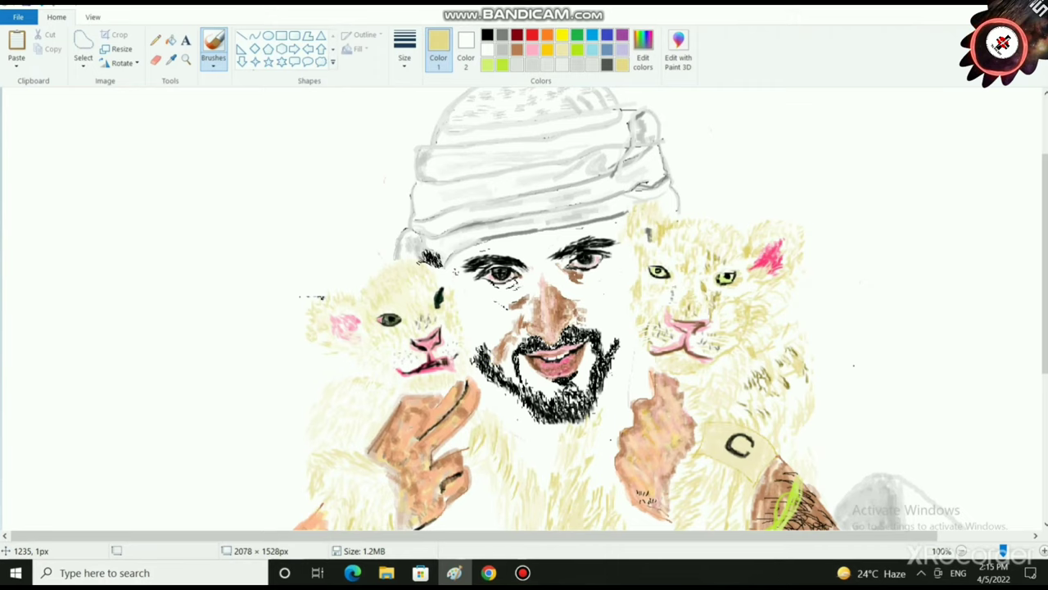
{"action": "scroll", "coordinate": [451, 435], "scroll_direction": "up", "scroll_amount": 1}
{"action": "scroll", "coordinate": [452, 435], "scroll_direction": "down", "scroll_amount": 3}
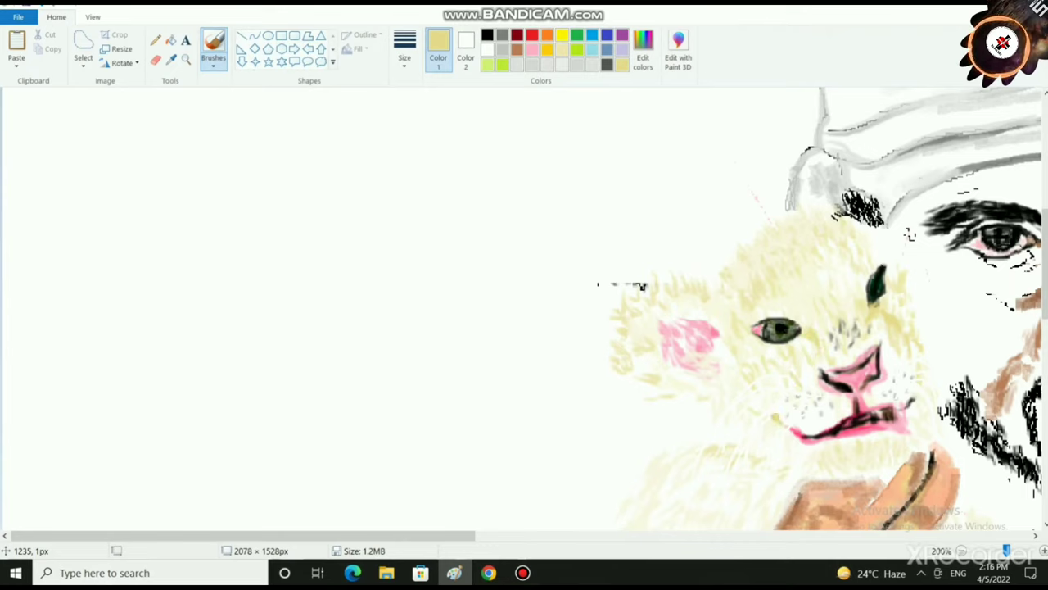
{"action": "scroll", "coordinate": [827, 309], "scroll_direction": "down", "scroll_amount": 2}
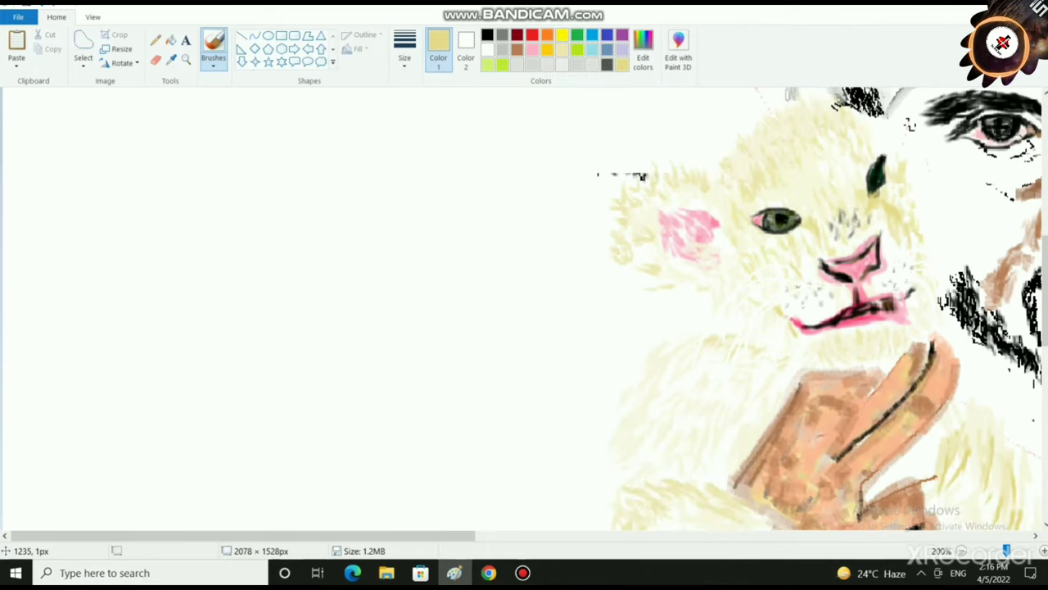
{"action": "left_click_drag", "start_coordinate": [731, 345], "coordinate": [723, 365]}
{"action": "mouse_move", "coordinate": [745, 349]}
{"action": "left_mouse_down"}
{"action": "mouse_move", "coordinate": [736, 368]}
{"action": "mouse_move", "coordinate": [747, 370]}
{"action": "left_mouse_up"}
{"action": "mouse_move", "coordinate": [767, 348]}
{"action": "left_mouse_down"}
{"action": "mouse_move", "coordinate": [754, 370]}
{"action": "mouse_move", "coordinate": [769, 372]}
{"action": "left_mouse_up"}
{"action": "mouse_move", "coordinate": [766, 353]}
{"action": "left_mouse_down"}
{"action": "mouse_move", "coordinate": [752, 368]}
{"action": "mouse_move", "coordinate": [719, 368]}
{"action": "left_mouse_up"}
{"action": "left_click_drag", "start_coordinate": [720, 343], "coordinate": [704, 359]}
{"action": "left_click_drag", "start_coordinate": [707, 343], "coordinate": [691, 355]}
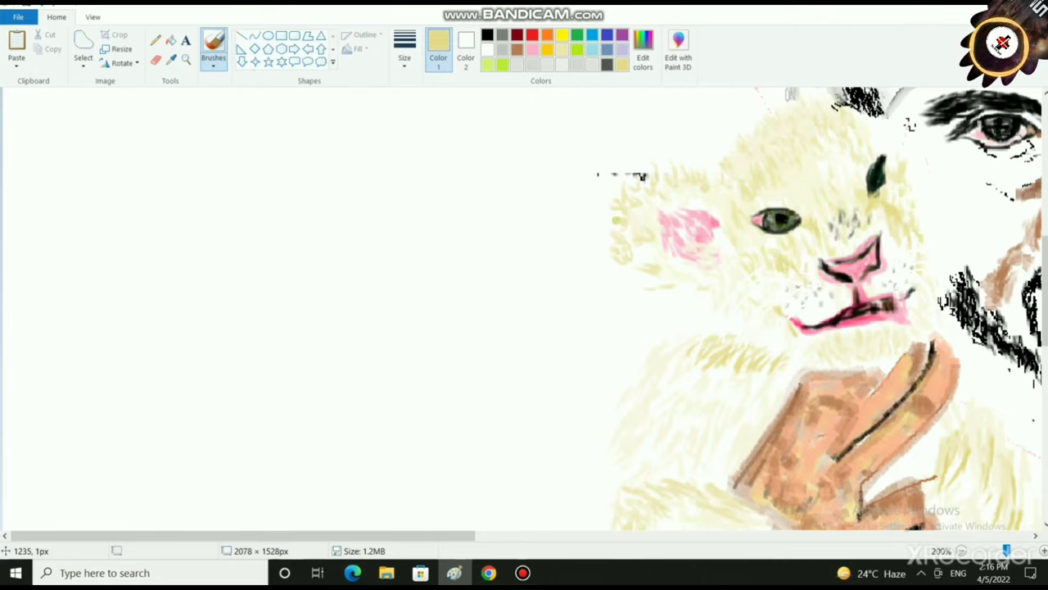
- Fill the smaller cub's ear with pink strokes using a natural pencil brush and shade its lower edge with light gray
{"action": "left_click", "coordinate": [532, 50]}
{"action": "left_click_drag", "start_coordinate": [645, 213], "coordinate": [652, 225]}
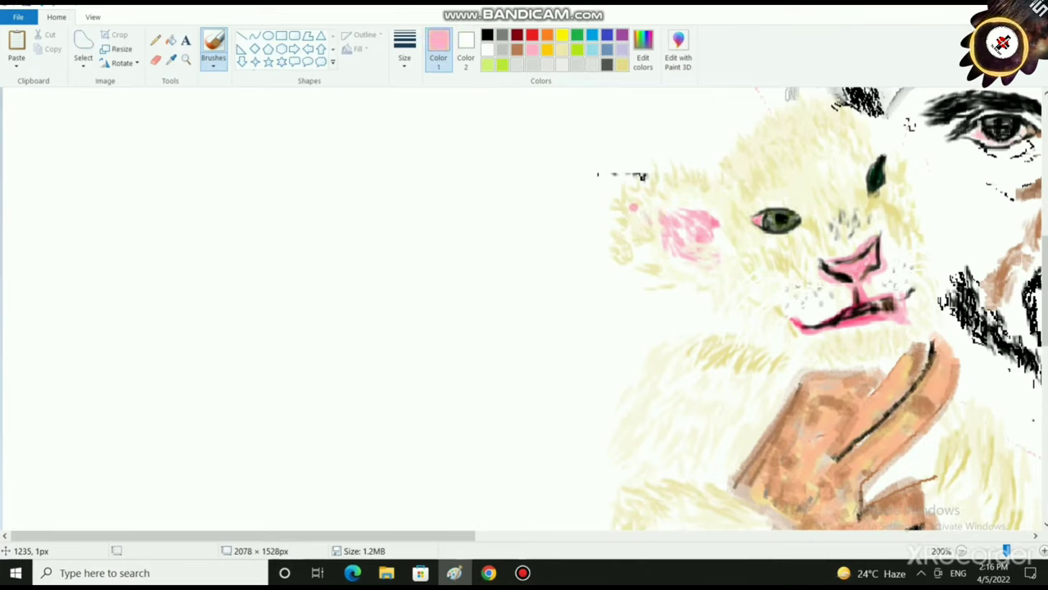
{"action": "left_click", "coordinate": [213, 59]}
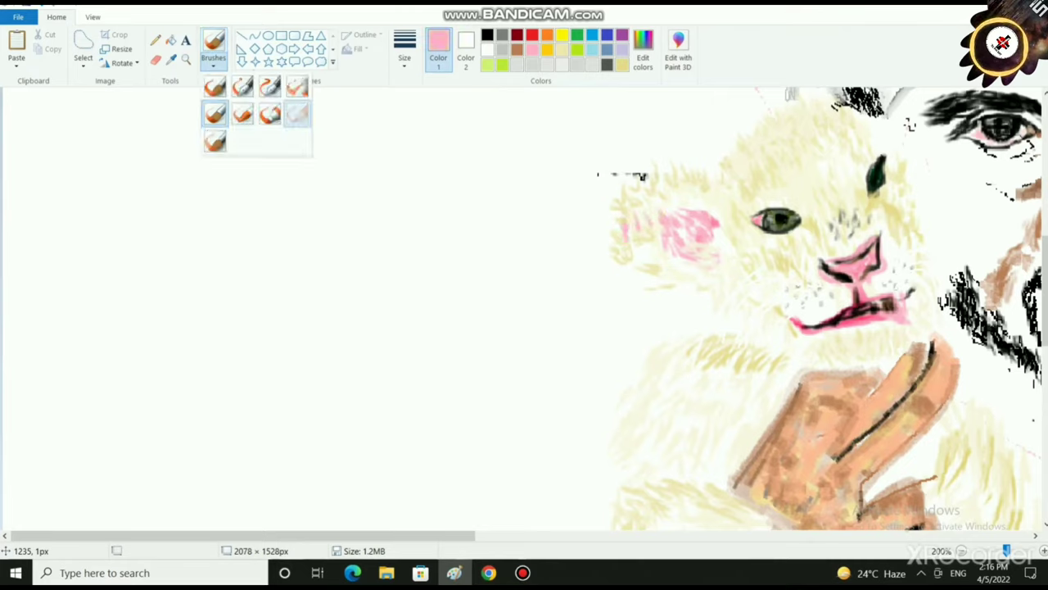
{"action": "left_click", "coordinate": [297, 114]}
{"action": "mouse_move", "coordinate": [629, 226]}
{"action": "left_mouse_down"}
{"action": "mouse_move", "coordinate": [630, 240]}
{"action": "mouse_move", "coordinate": [647, 242]}
{"action": "left_mouse_up"}
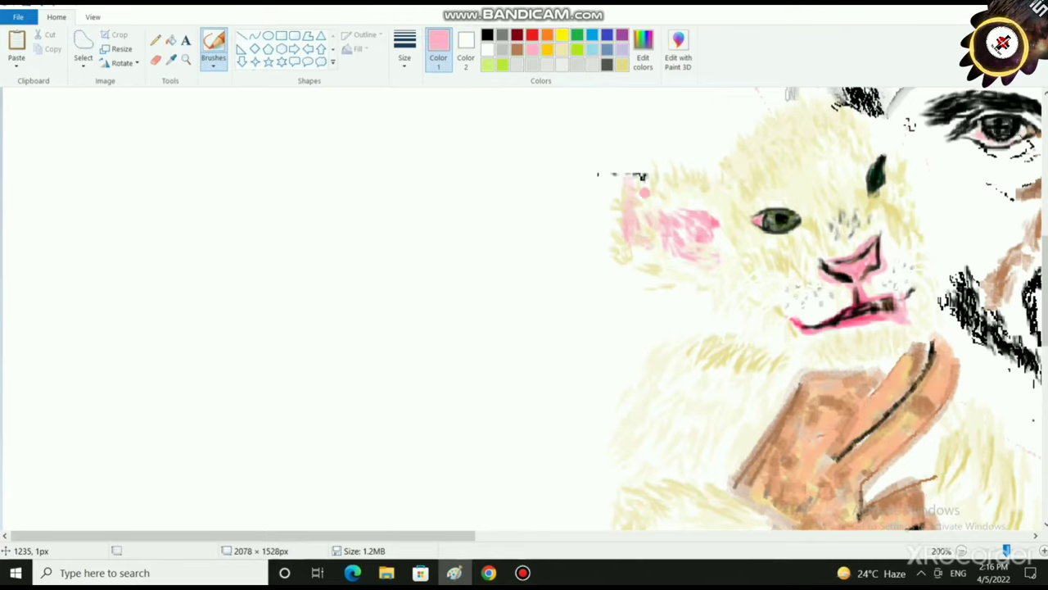
{"action": "mouse_move", "coordinate": [645, 193]}
{"action": "left_mouse_down"}
{"action": "mouse_move", "coordinate": [642, 254]}
{"action": "mouse_move", "coordinate": [632, 252]}
{"action": "mouse_move", "coordinate": [676, 285]}
{"action": "mouse_move", "coordinate": [671, 260]}
{"action": "left_mouse_up"}
{"action": "left_click", "coordinate": [502, 50]}
{"action": "left_click_drag", "start_coordinate": [696, 258], "coordinate": [704, 271]}
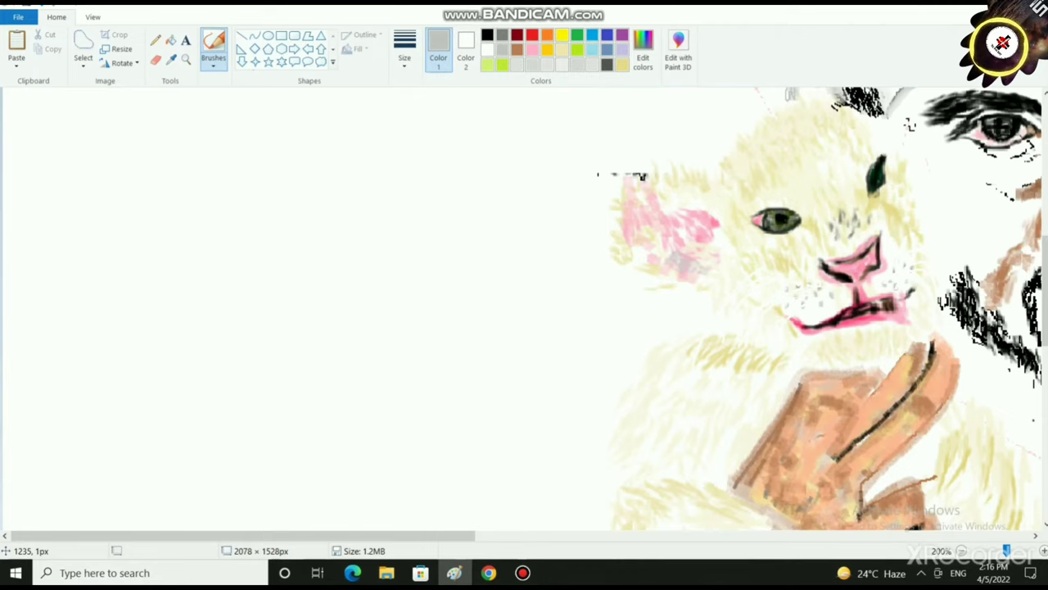
- Add pink strokes above, below and beside the smaller cub's visible eye
{"action": "left_click", "coordinate": [532, 50]}
{"action": "mouse_move", "coordinate": [803, 232]}
{"action": "left_mouse_down"}
{"action": "mouse_move", "coordinate": [819, 239]}
{"action": "mouse_move", "coordinate": [805, 235]}
{"action": "left_mouse_up"}
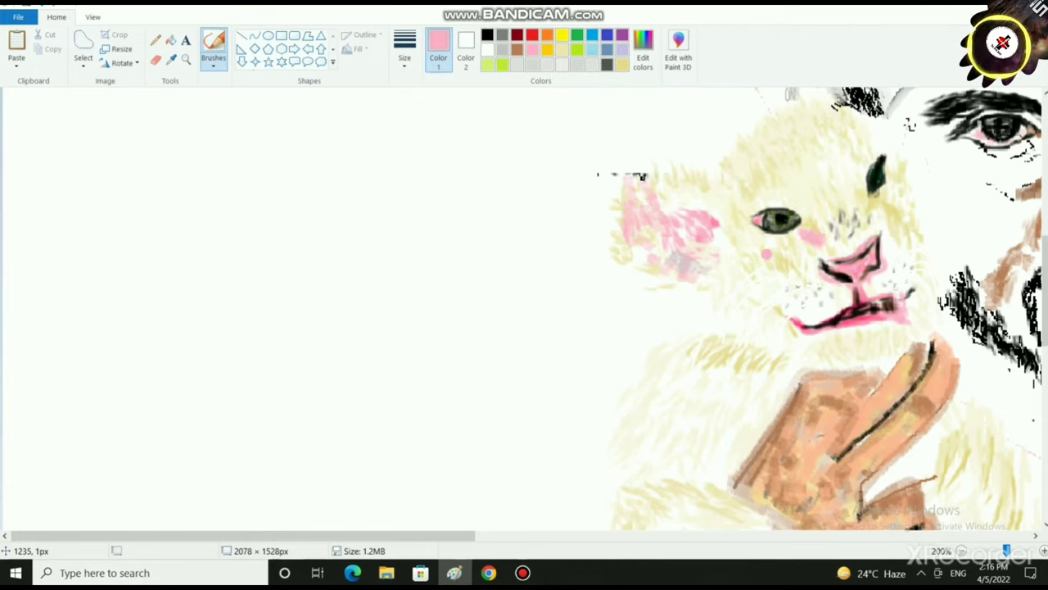
{"action": "left_click_drag", "start_coordinate": [739, 238], "coordinate": [789, 259]}
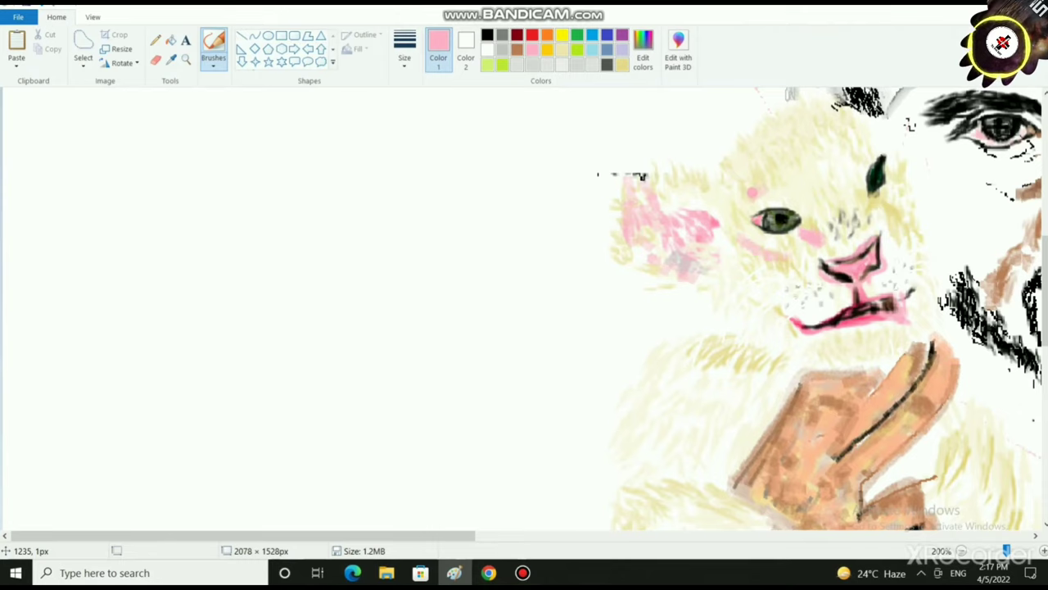
{"action": "scroll", "coordinate": [880, 350], "scroll_direction": "down", "scroll_amount": 3}
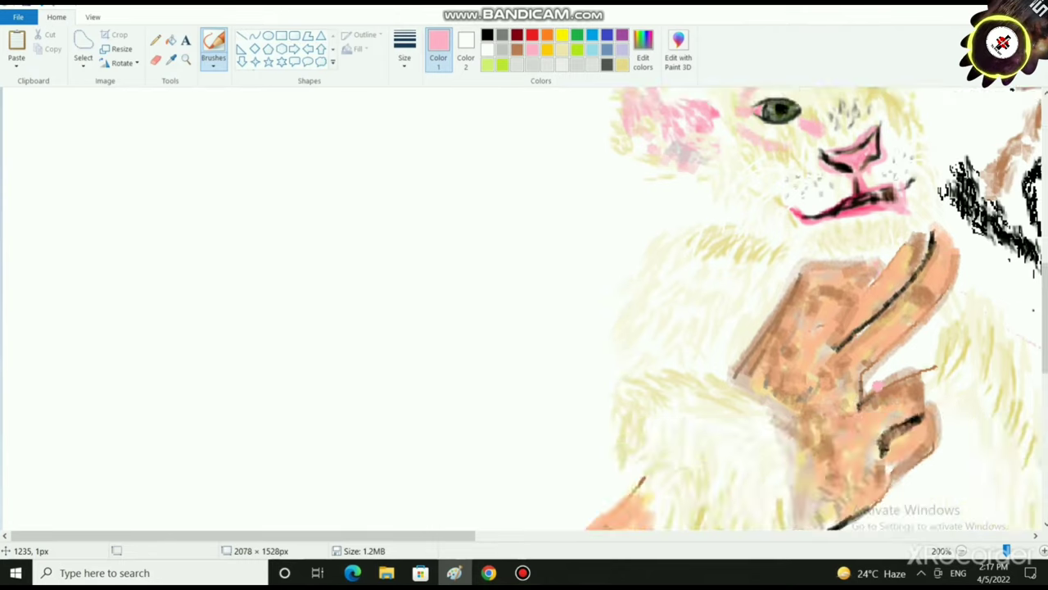
{"action": "scroll", "coordinate": [829, 309], "scroll_direction": "up", "scroll_amount": 3}
{"action": "scroll", "coordinate": [832, 288], "scroll_direction": "down", "scroll_amount": 3}
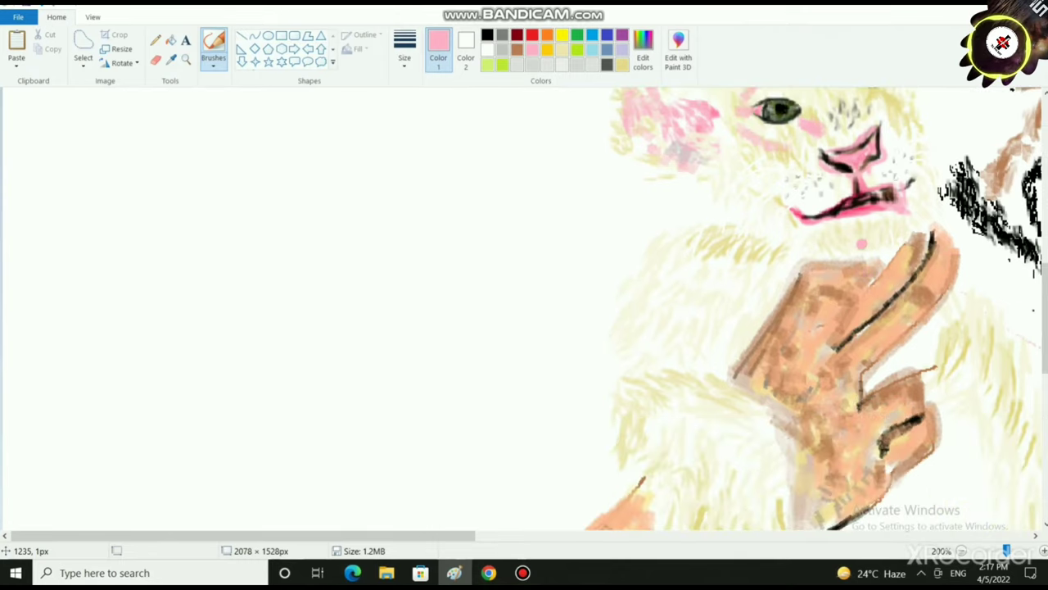
{"action": "scroll", "coordinate": [883, 316], "scroll_direction": "up", "scroll_amount": 3}
{"action": "scroll", "coordinate": [851, 153], "scroll_direction": "up", "scroll_amount": 3}
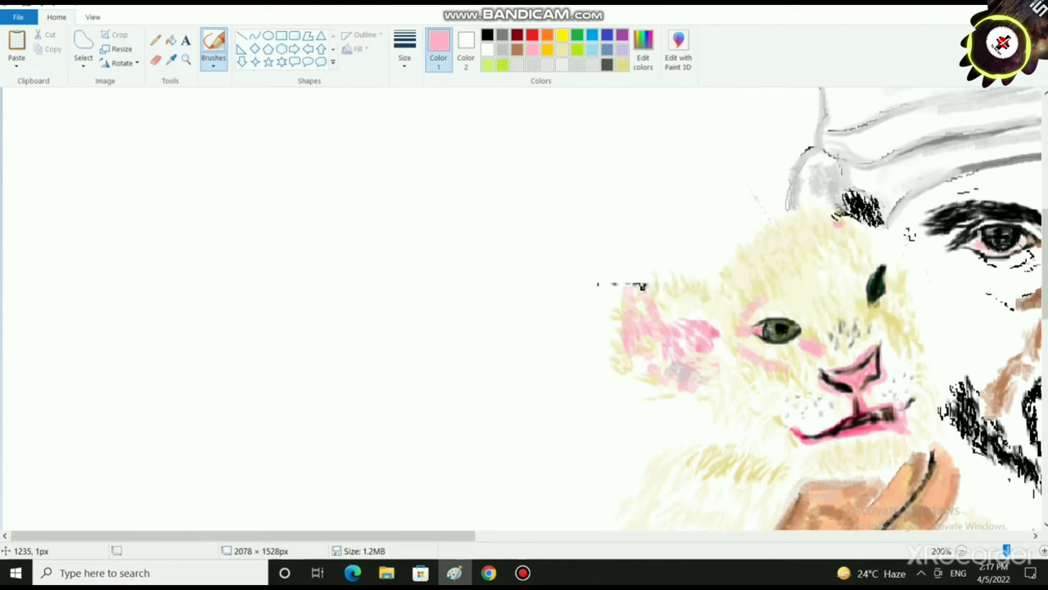
- Paint a patch of pink strokes on the smaller cub's shoulder fur, refining it with a thin oil brush
{"action": "scroll", "coordinate": [848, 371], "scroll_direction": "down", "scroll_amount": 1}
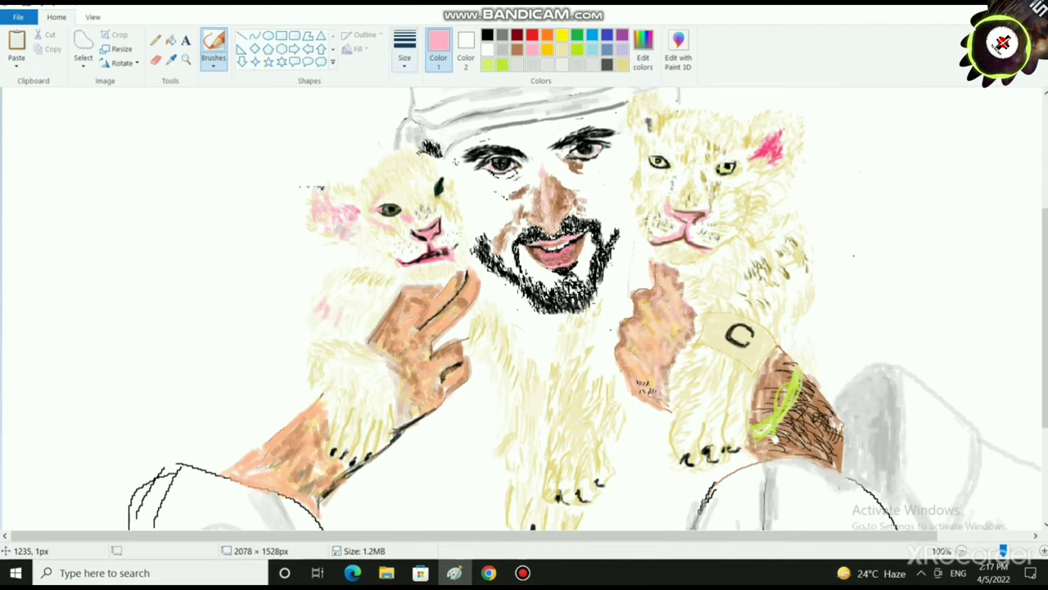
{"action": "left_click", "coordinate": [405, 51]}
{"action": "left_click", "coordinate": [426, 88]}
{"action": "left_click", "coordinate": [214, 62]}
{"action": "left_click", "coordinate": [215, 113]}
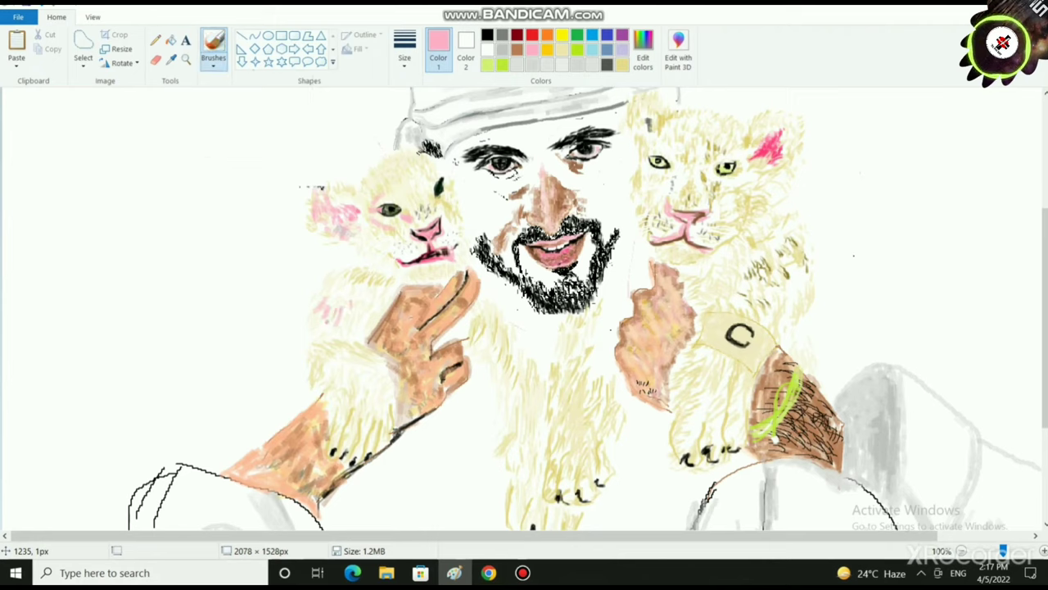
{"action": "left_click_drag", "start_coordinate": [321, 301], "coordinate": [312, 319]}
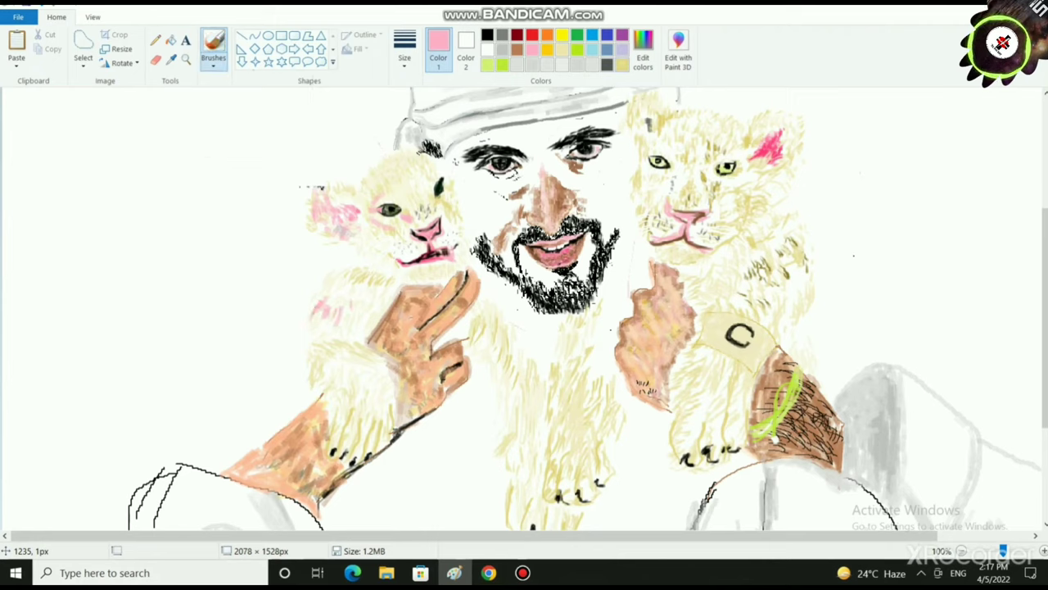
- Brush pale tan fur strokes on the smaller cub's neck and shoulder and around the outer edge of its ear
{"action": "left_click", "coordinate": [622, 65]}
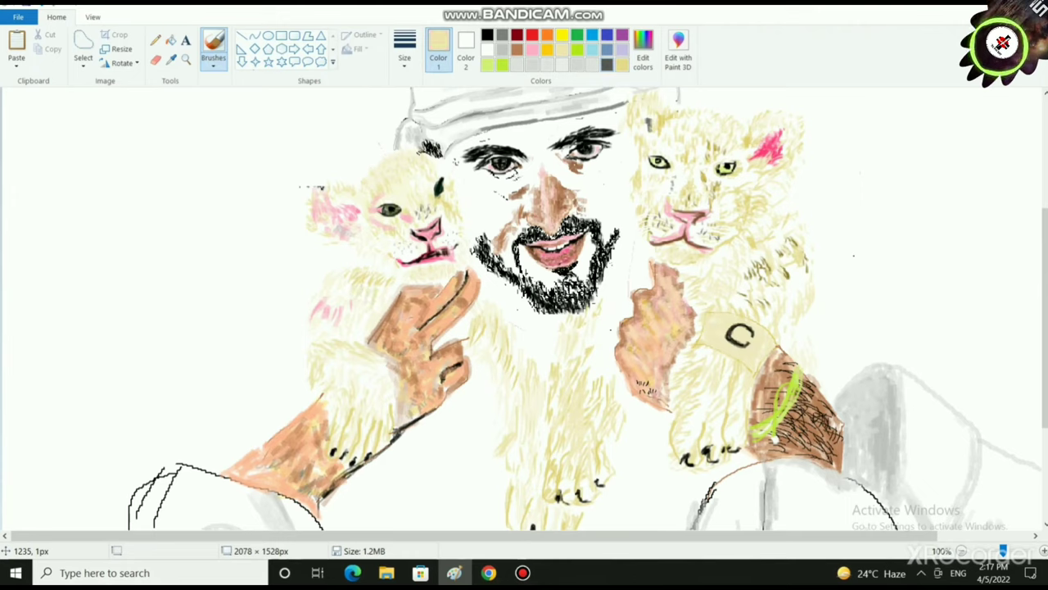
{"action": "left_click_drag", "start_coordinate": [350, 275], "coordinate": [345, 291]}
{"action": "mouse_move", "coordinate": [344, 273]}
{"action": "left_mouse_down"}
{"action": "mouse_move", "coordinate": [330, 294]}
{"action": "mouse_move", "coordinate": [342, 270]}
{"action": "left_mouse_up"}
{"action": "left_click_drag", "start_coordinate": [365, 257], "coordinate": [355, 262]}
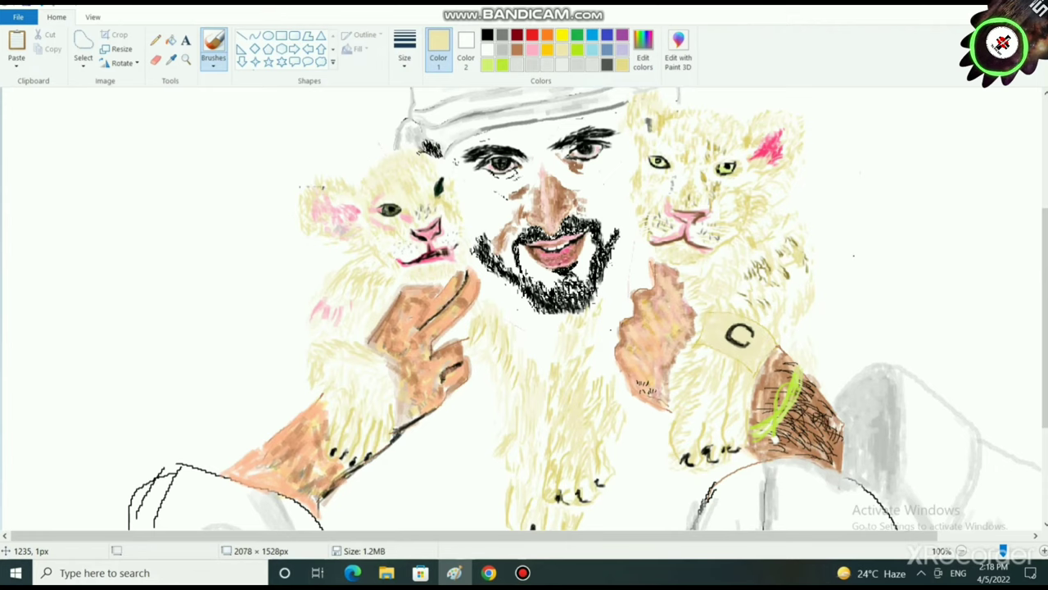
- Fill the blank area between the man's forearm and the middle paws with short vertical pale tan fur strokes
{"action": "scroll", "coordinate": [524, 308], "scroll_direction": "down", "scroll_amount": 5}
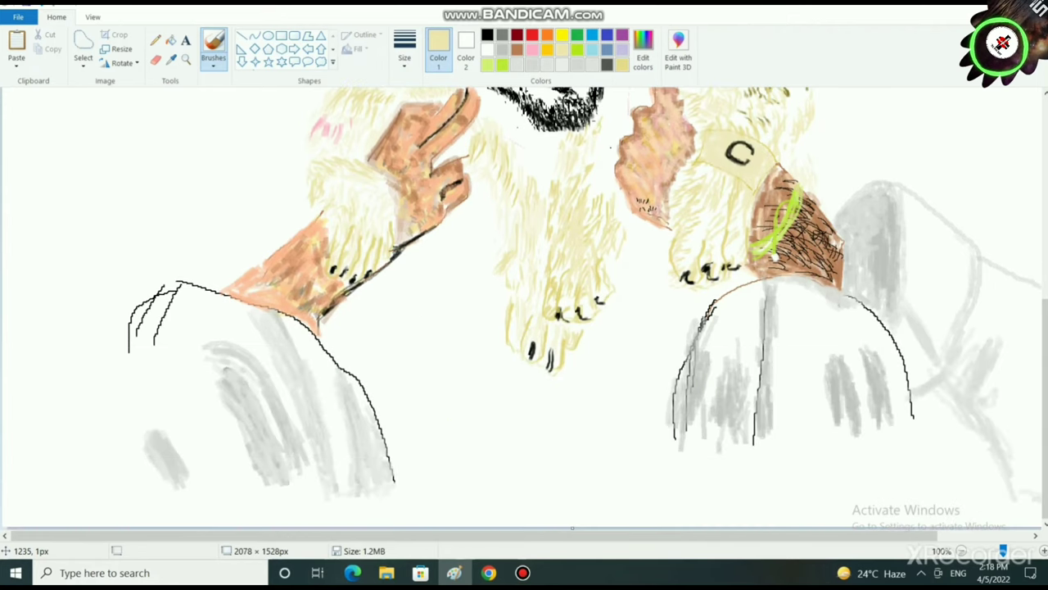
{"action": "mouse_move", "coordinate": [428, 348]}
{"action": "left_mouse_down"}
{"action": "mouse_move", "coordinate": [434, 283]}
{"action": "mouse_move", "coordinate": [427, 304]}
{"action": "left_mouse_up"}
{"action": "left_click_drag", "start_coordinate": [421, 281], "coordinate": [418, 313]}
{"action": "left_click_drag", "start_coordinate": [451, 270], "coordinate": [448, 282]}
{"action": "left_click_drag", "start_coordinate": [457, 262], "coordinate": [456, 273]}
{"action": "mouse_move", "coordinate": [467, 247]}
{"action": "left_mouse_down"}
{"action": "mouse_move", "coordinate": [471, 263]}
{"action": "mouse_move", "coordinate": [477, 249]}
{"action": "left_mouse_up"}
{"action": "mouse_move", "coordinate": [467, 234]}
{"action": "left_mouse_down"}
{"action": "mouse_move", "coordinate": [466, 258]}
{"action": "mouse_move", "coordinate": [488, 243]}
{"action": "left_mouse_up"}
{"action": "left_click_drag", "start_coordinate": [483, 247], "coordinate": [492, 241]}
{"action": "left_click_drag", "start_coordinate": [493, 243], "coordinate": [489, 276]}
{"action": "left_click_drag", "start_coordinate": [476, 283], "coordinate": [471, 310]}
{"action": "left_click_drag", "start_coordinate": [460, 284], "coordinate": [458, 315]}
{"action": "left_click_drag", "start_coordinate": [444, 282], "coordinate": [443, 303]}
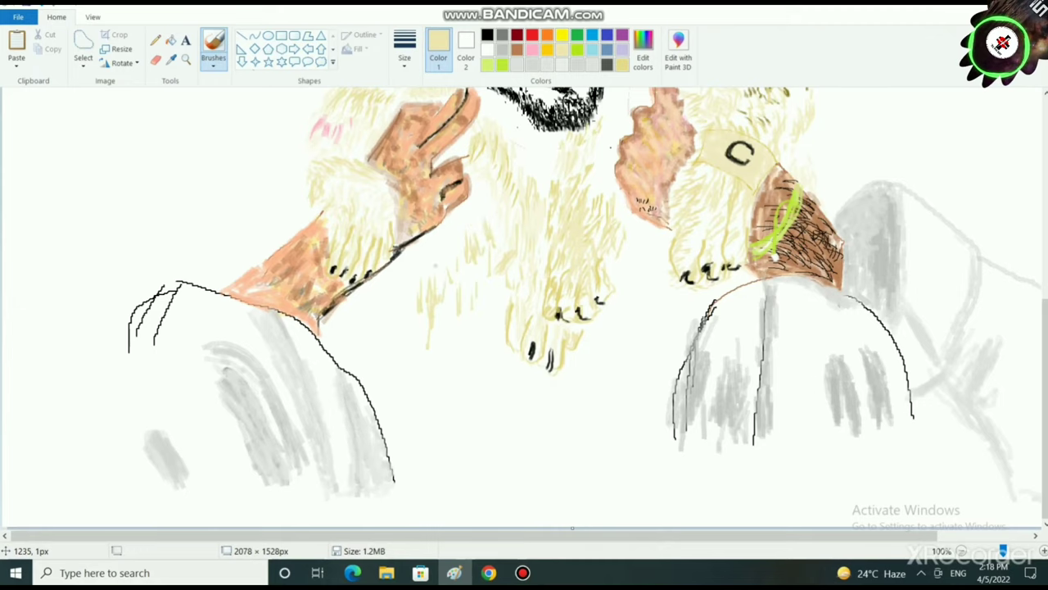
{"action": "left_click_drag", "start_coordinate": [418, 256], "coordinate": [418, 277]}
{"action": "left_click_drag", "start_coordinate": [402, 278], "coordinate": [402, 298]}
{"action": "left_click_drag", "start_coordinate": [405, 316], "coordinate": [405, 329]}
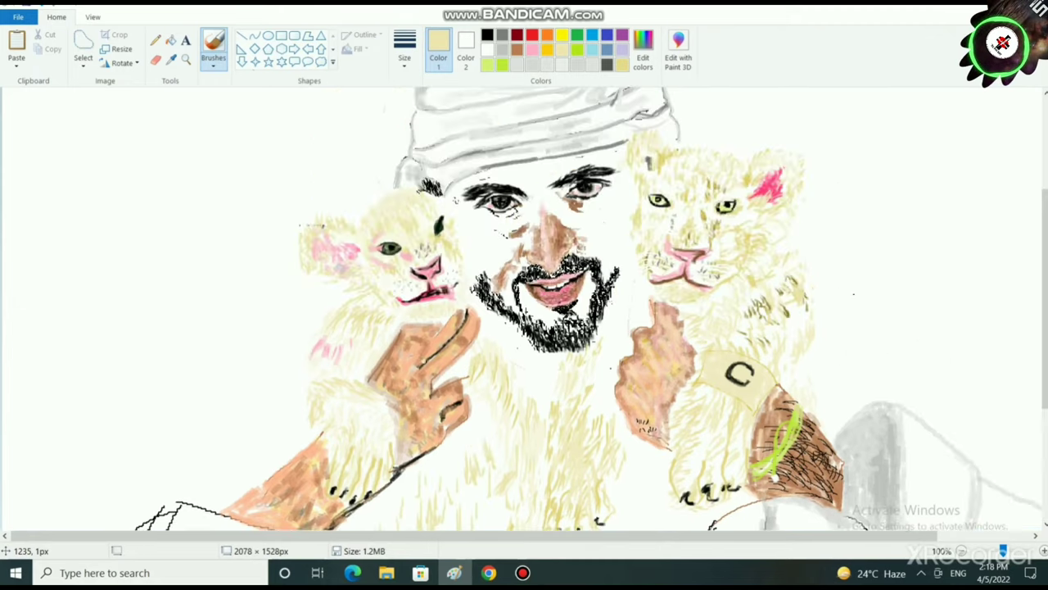
{"action": "scroll", "coordinate": [524, 308], "scroll_direction": "up", "scroll_amount": 3}
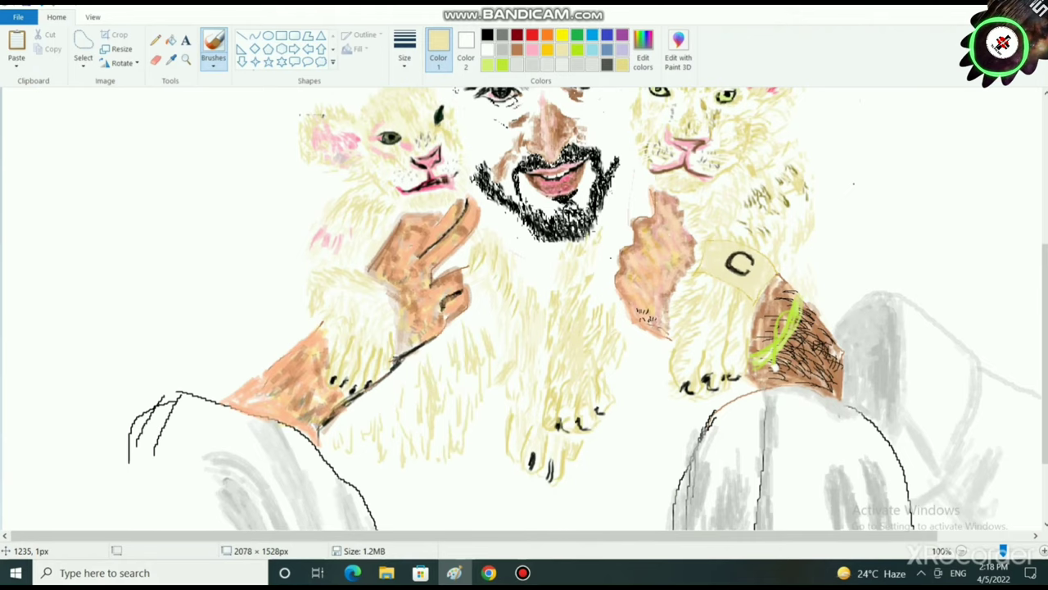
- Brush broken black accent lines down the pale fur below the man's beard
{"action": "scroll", "coordinate": [524, 308], "scroll_direction": "down", "scroll_amount": 3}
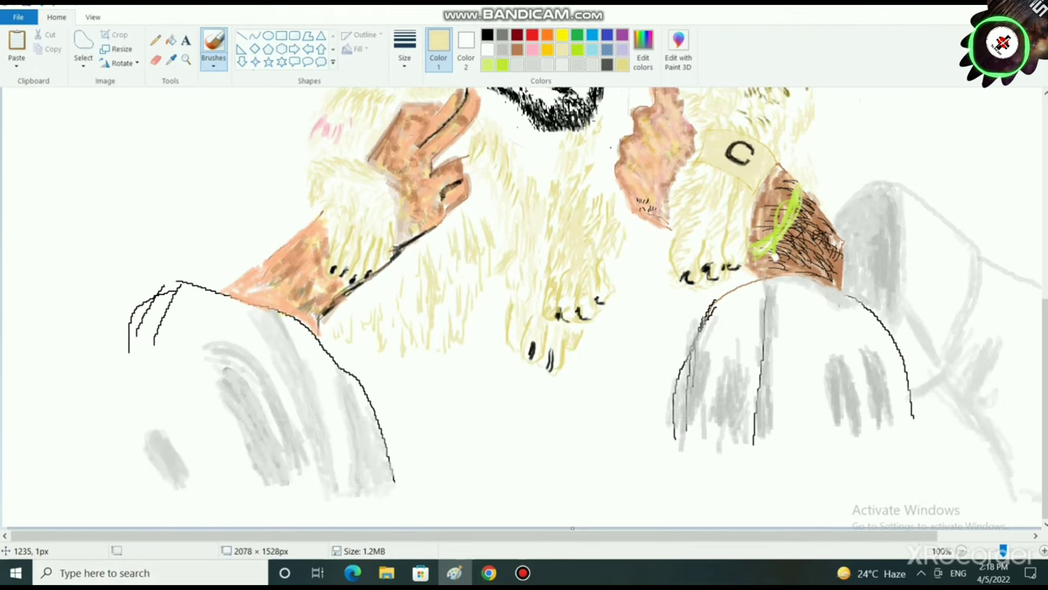
{"action": "left_click", "coordinate": [488, 35]}
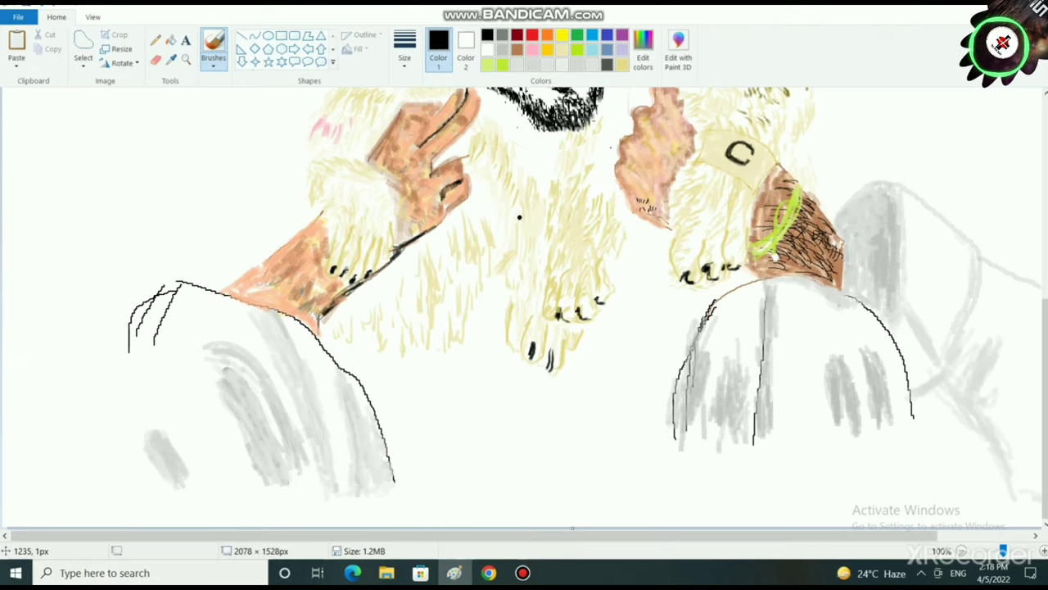
{"action": "left_click_drag", "start_coordinate": [523, 179], "coordinate": [515, 222]}
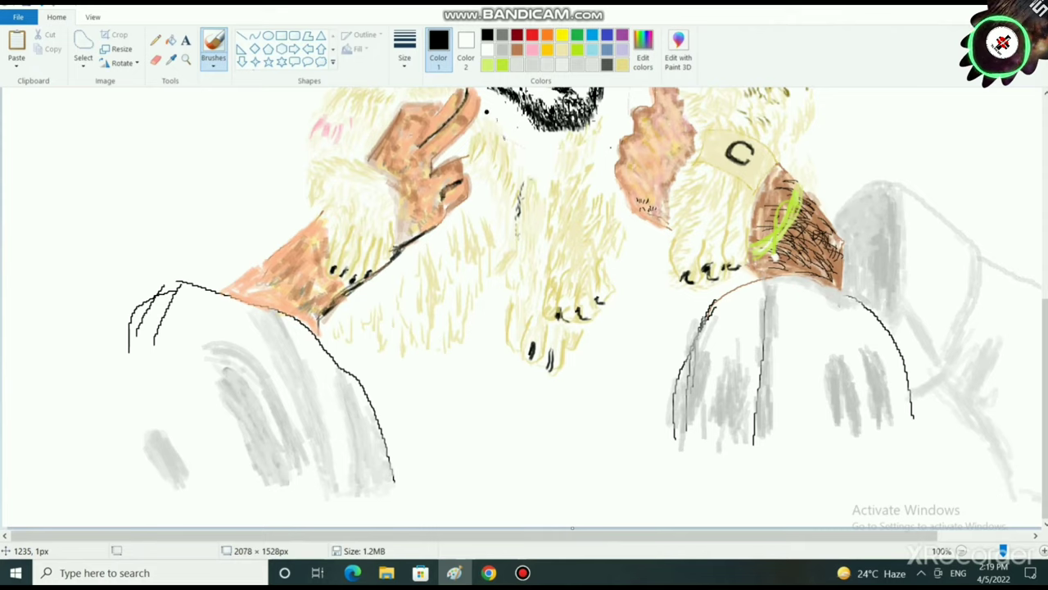
{"action": "left_click_drag", "start_coordinate": [486, 111], "coordinate": [517, 174]}
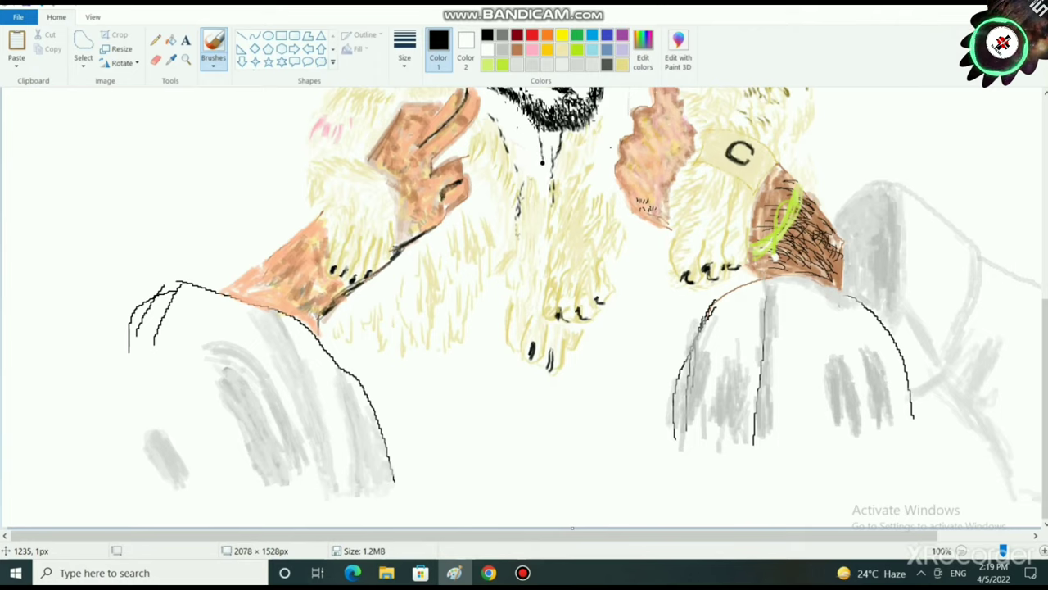
- Outline the man's shoulder and upper arm beside the smaller cub with the Pencil, tracing a faint tan guide in black
{"action": "left_click", "coordinate": [562, 66]}
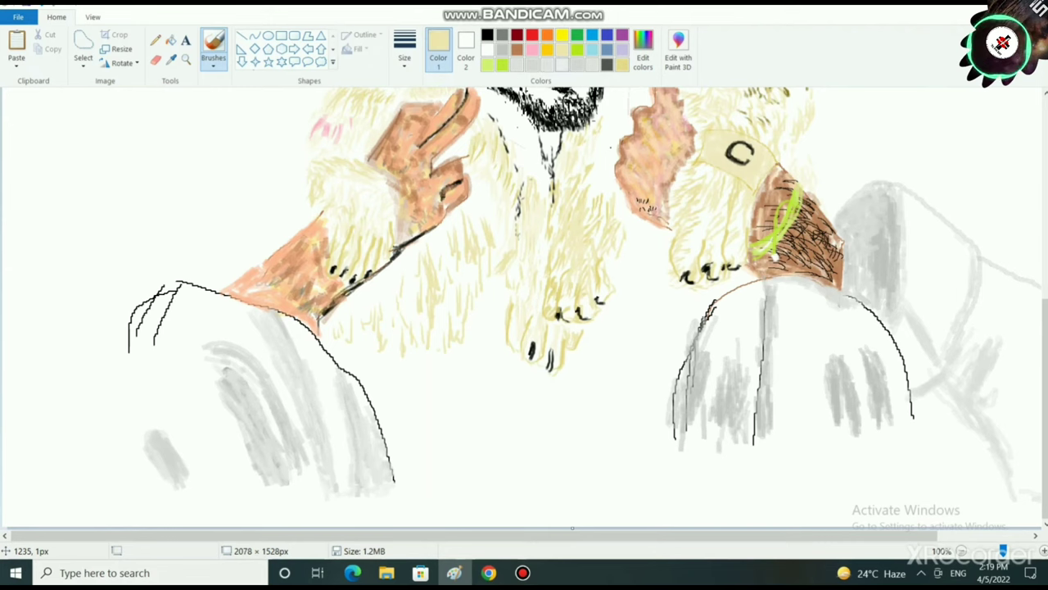
{"action": "scroll", "coordinate": [524, 308], "scroll_direction": "up", "scroll_amount": 3}
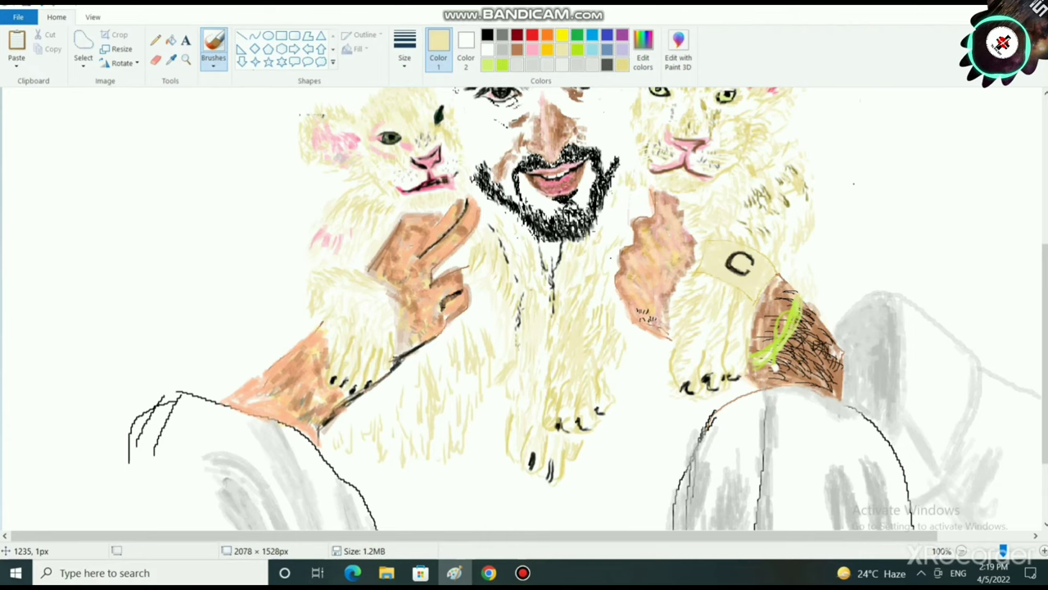
{"action": "scroll", "coordinate": [524, 308], "scroll_direction": "up", "scroll_amount": 2}
{"action": "scroll", "coordinate": [524, 308], "scroll_direction": "down", "scroll_amount": 1}
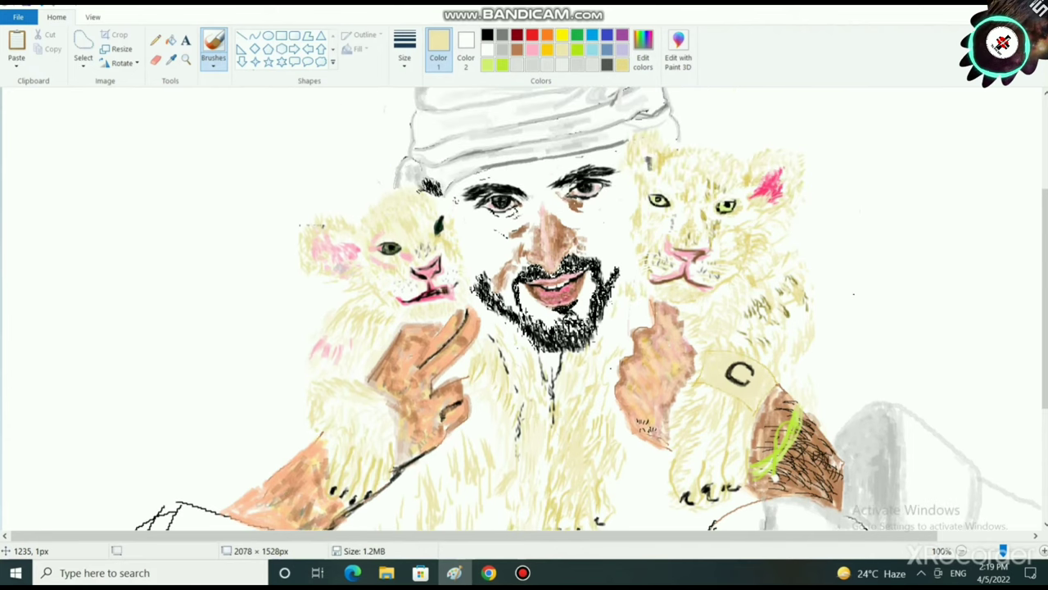
{"action": "scroll", "coordinate": [524, 311], "scroll_direction": "down", "scroll_amount": 4}
{"action": "scroll", "coordinate": [524, 311], "scroll_direction": "up", "scroll_amount": 4}
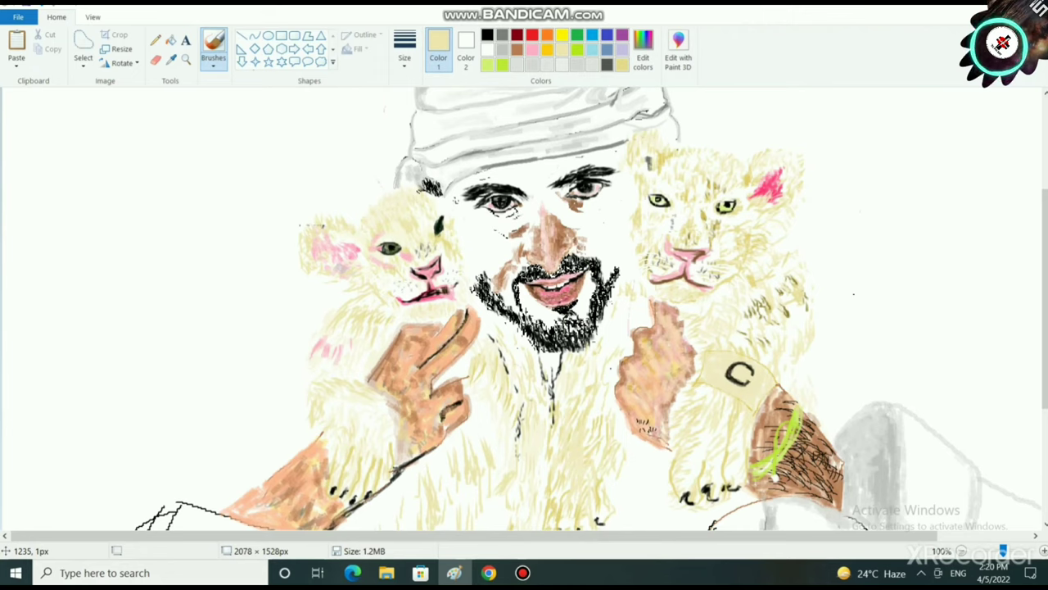
{"action": "left_click", "coordinate": [155, 40]}
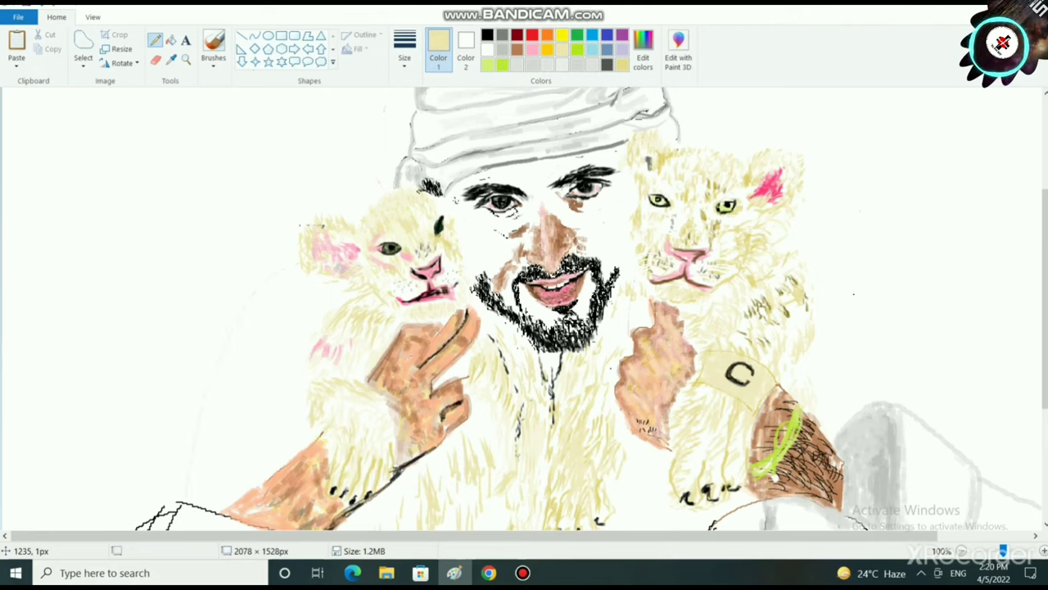
{"action": "left_click", "coordinate": [488, 35]}
{"action": "mouse_move", "coordinate": [300, 264]}
{"action": "left_mouse_down"}
{"action": "mouse_move", "coordinate": [252, 294]}
{"action": "mouse_move", "coordinate": [203, 384]}
{"action": "mouse_move", "coordinate": [175, 512]}
{"action": "left_mouse_up"}
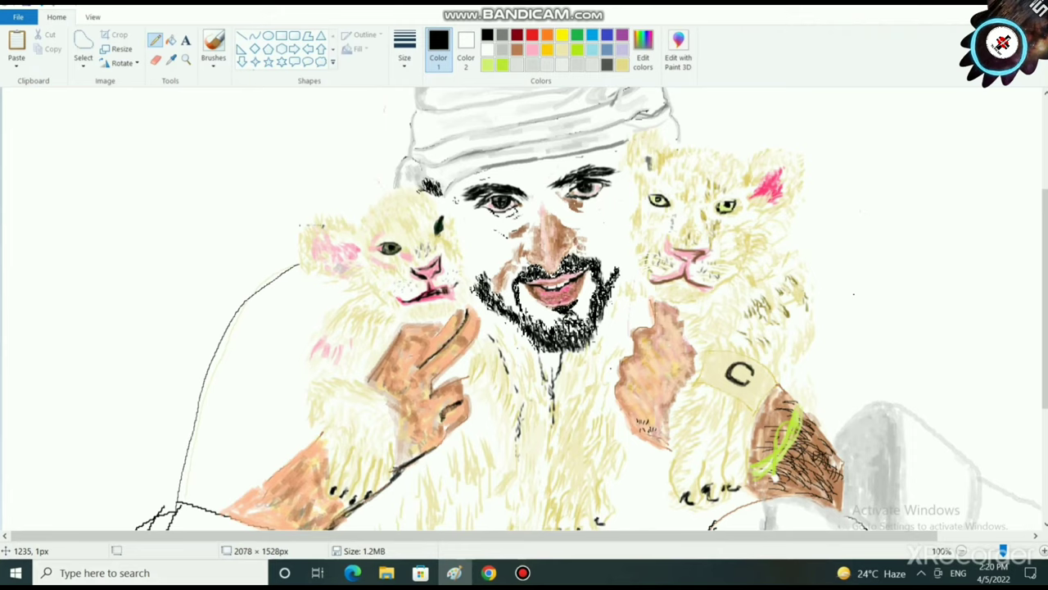
{"action": "left_click_drag", "start_coordinate": [797, 215], "coordinate": [873, 245]}
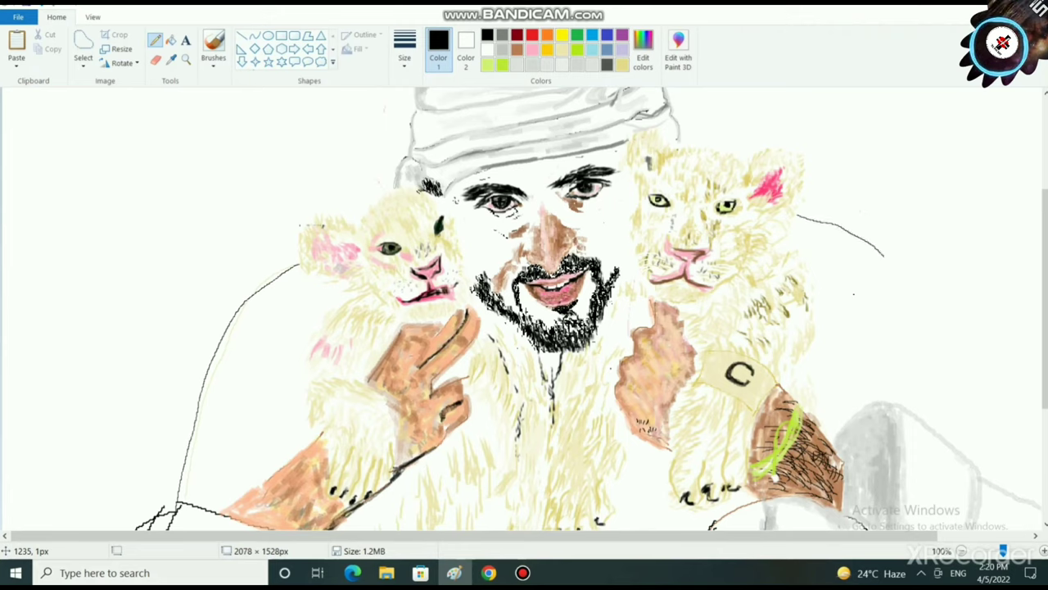
{"action": "key", "text": "ctrl+z"}
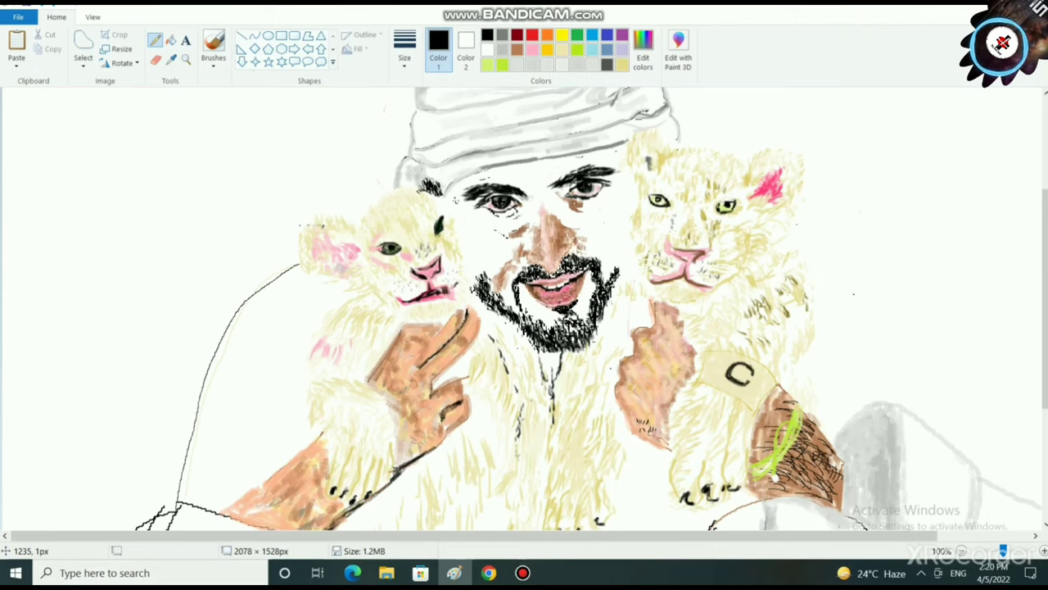
{"action": "mouse_move", "coordinate": [796, 223]}
{"action": "left_mouse_down"}
{"action": "mouse_move", "coordinate": [852, 237]}
{"action": "mouse_move", "coordinate": [898, 272]}
{"action": "left_mouse_up"}
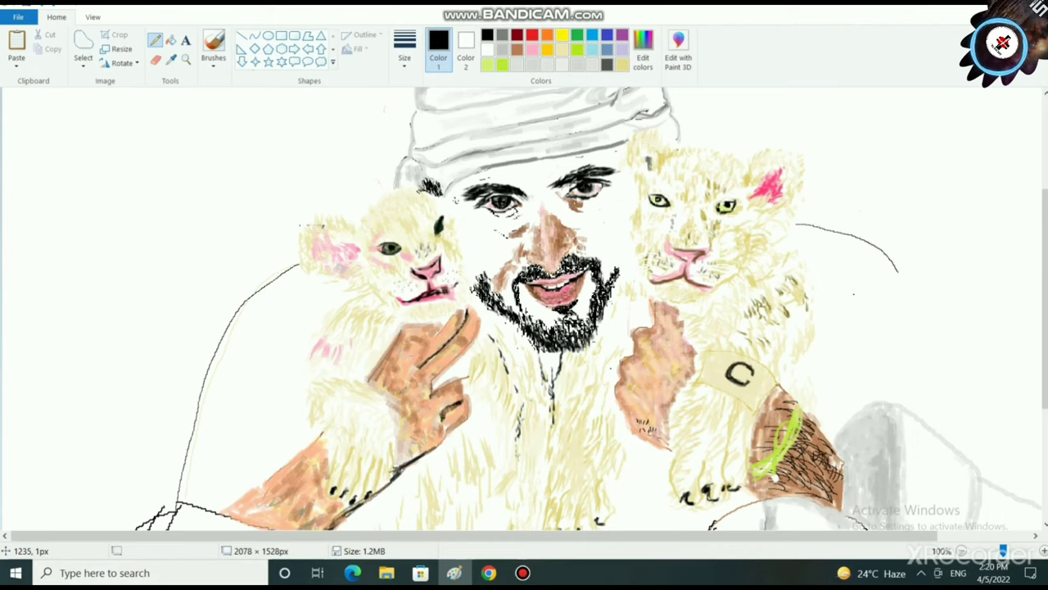
{"action": "key", "text": "ctrl+z"}
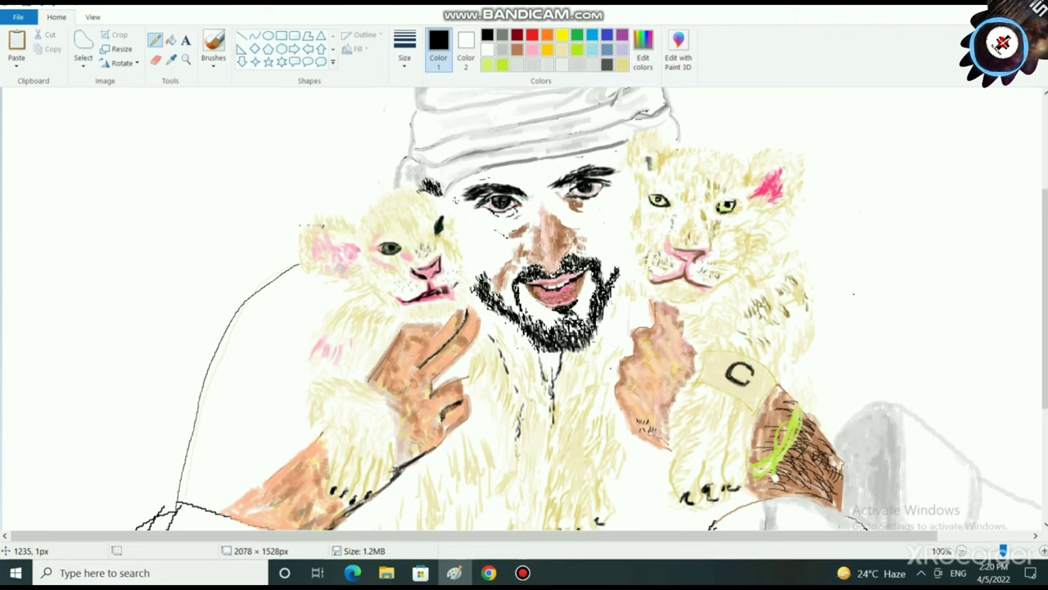
- Outline the shoulder and upper arm beside the larger cub in black pencil, doubling the line along the outer arm
{"action": "mouse_move", "coordinate": [794, 242]}
{"action": "left_mouse_down"}
{"action": "mouse_move", "coordinate": [873, 265]}
{"action": "mouse_move", "coordinate": [899, 298]}
{"action": "mouse_move", "coordinate": [915, 403]}
{"action": "left_mouse_up"}
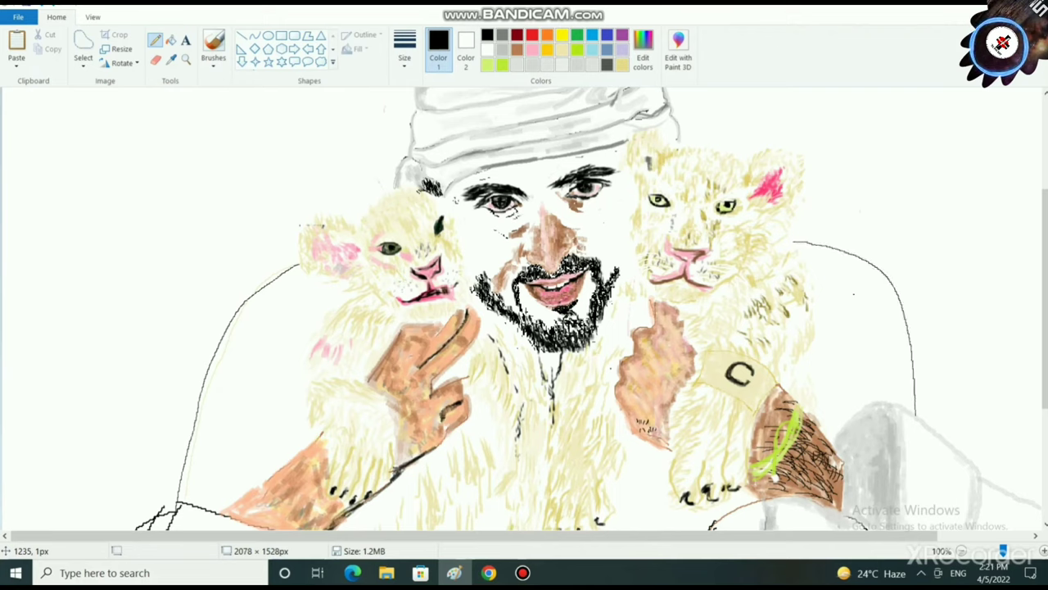
{"action": "left_click_drag", "start_coordinate": [901, 303], "coordinate": [931, 427]}
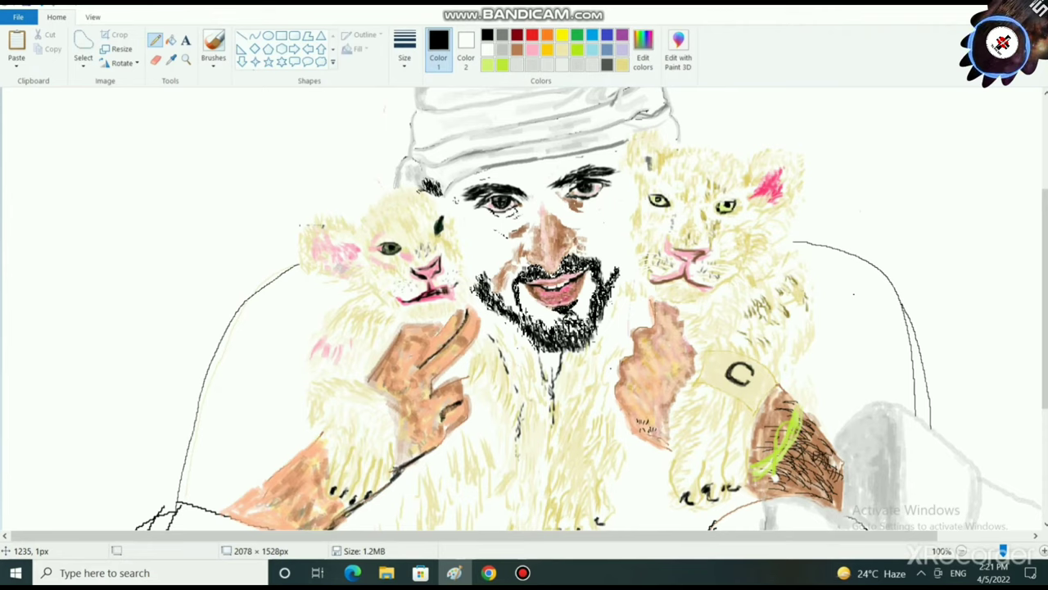
{"action": "mouse_move", "coordinate": [894, 284]}
{"action": "left_mouse_down"}
{"action": "mouse_move", "coordinate": [927, 373]}
{"action": "mouse_move", "coordinate": [930, 430]}
{"action": "left_mouse_up"}
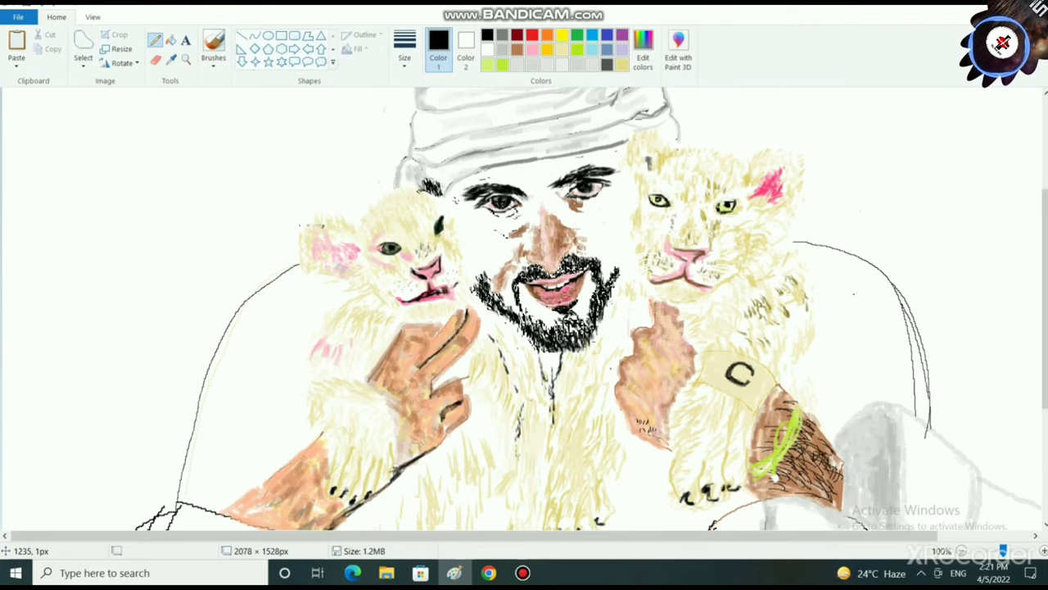
{"action": "left_click_drag", "start_coordinate": [935, 393], "coordinate": [931, 423]}
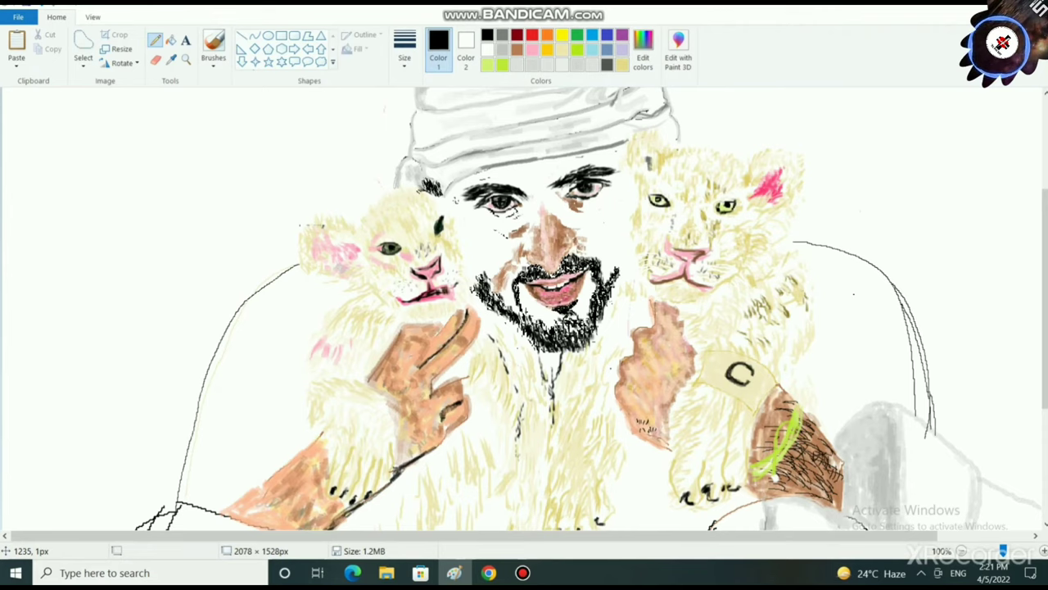
{"action": "scroll", "coordinate": [524, 308], "scroll_direction": "down", "scroll_amount": 2}
{"action": "scroll", "coordinate": [524, 308], "scroll_direction": "up", "scroll_amount": 1}
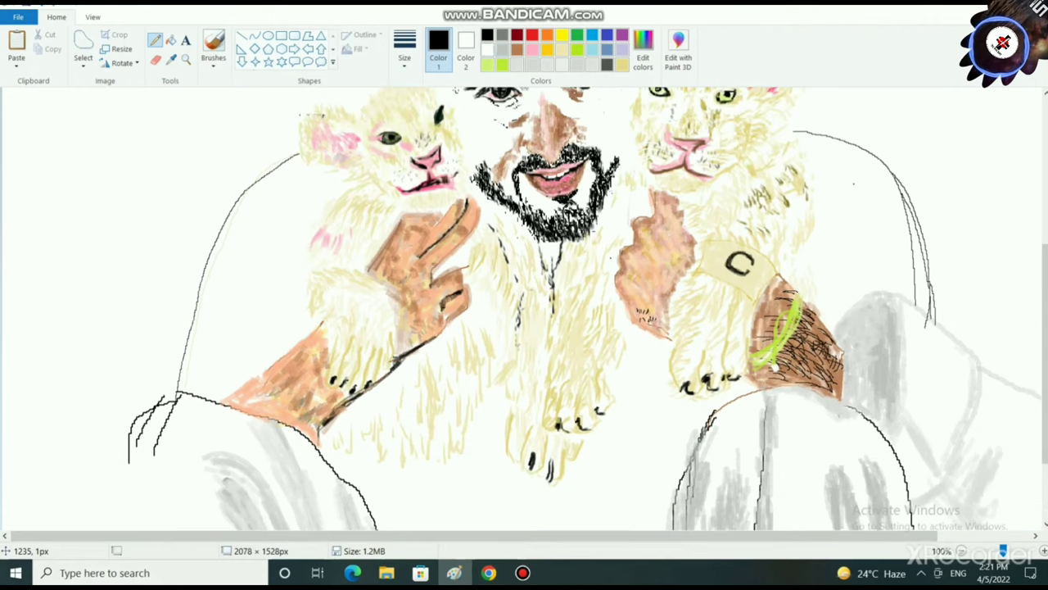
{"action": "left_click_drag", "start_coordinate": [130, 434], "coordinate": [130, 461]}
- Paint gray fold strokes on the sleeve beside the smaller cub, using a brush at the thickest size
{"action": "left_click", "coordinate": [502, 49]}
{"action": "left_click", "coordinate": [214, 64]}
{"action": "left_click", "coordinate": [299, 113]}
{"action": "left_click", "coordinate": [405, 59]}
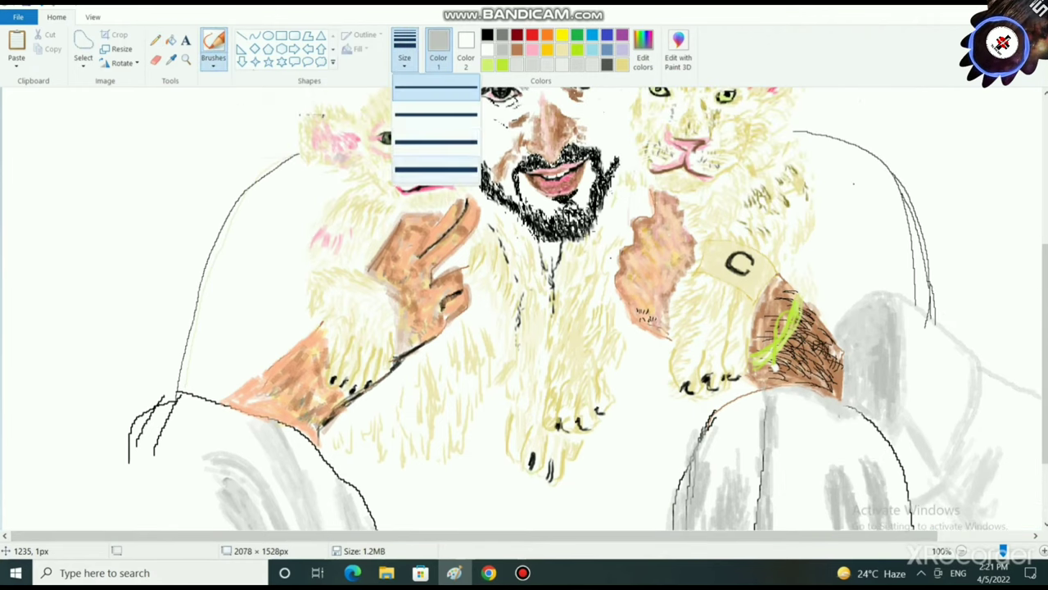
{"action": "left_click", "coordinate": [437, 171]}
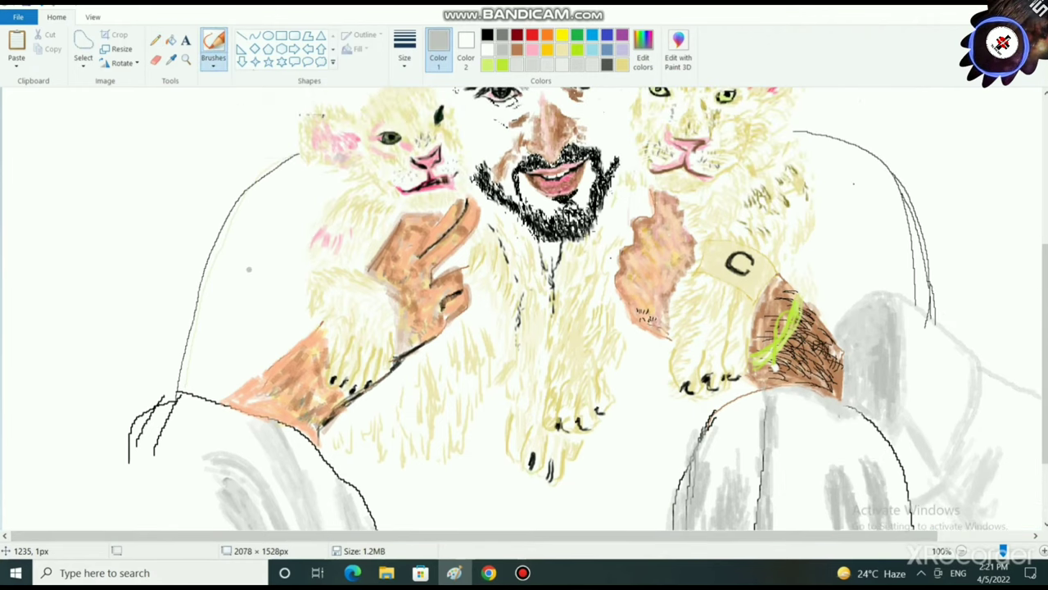
{"action": "mouse_move", "coordinate": [246, 192]}
{"action": "left_mouse_down"}
{"action": "mouse_move", "coordinate": [248, 232]}
{"action": "mouse_move", "coordinate": [297, 280]}
{"action": "mouse_move", "coordinate": [258, 227]}
{"action": "mouse_move", "coordinate": [298, 271]}
{"action": "mouse_move", "coordinate": [261, 194]}
{"action": "mouse_move", "coordinate": [250, 213]}
{"action": "mouse_move", "coordinate": [302, 281]}
{"action": "left_mouse_up"}
{"action": "mouse_move", "coordinate": [301, 282]}
{"action": "left_mouse_down"}
{"action": "mouse_move", "coordinate": [244, 200]}
{"action": "mouse_move", "coordinate": [298, 280]}
{"action": "left_mouse_up"}
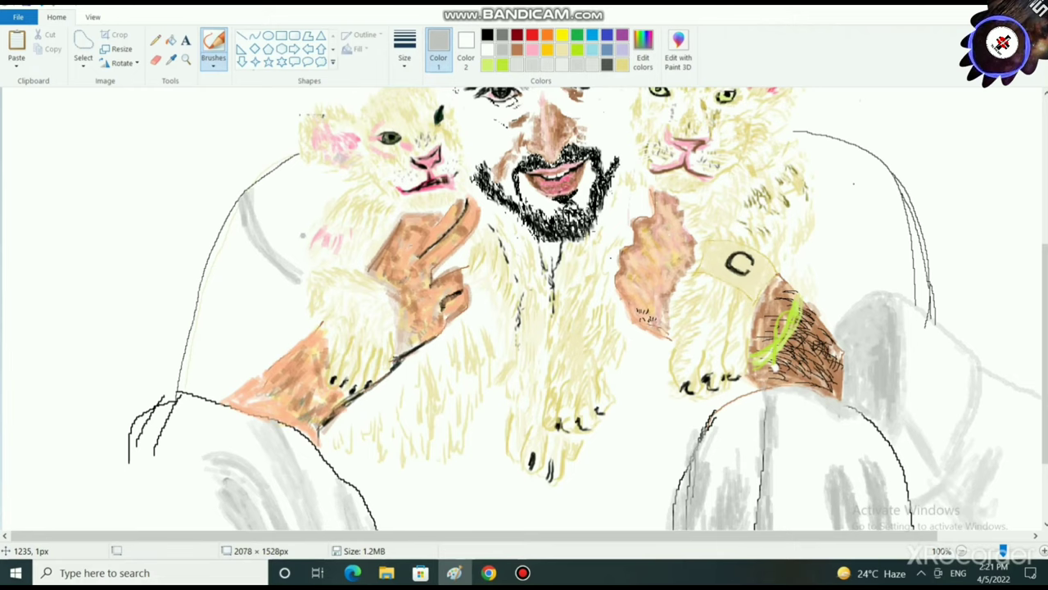
{"action": "left_click_drag", "start_coordinate": [279, 194], "coordinate": [301, 266]}
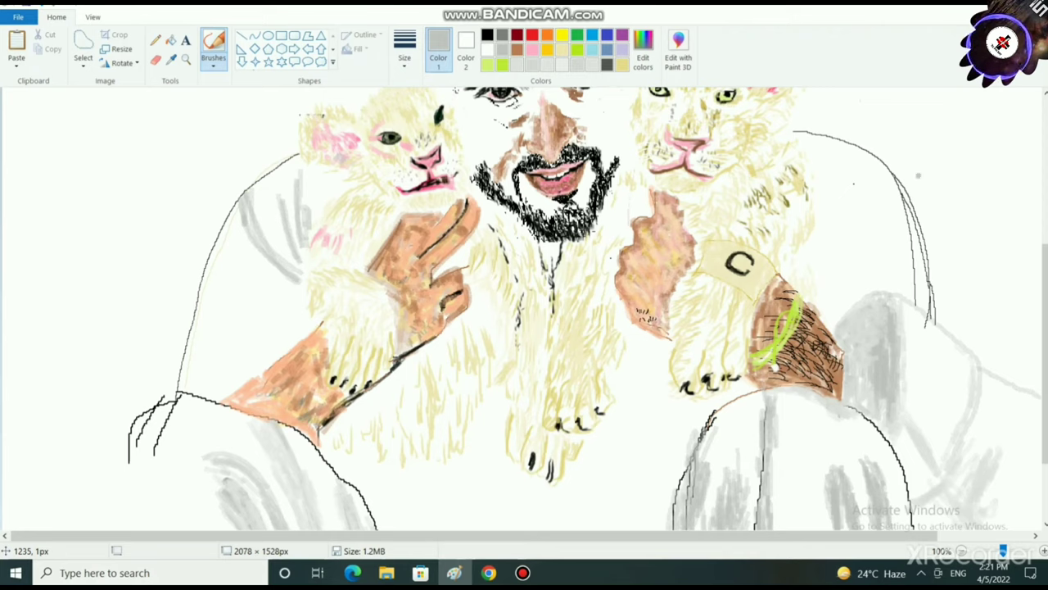
- Sketch large sweeping gray curves outward from the shoulder beside the larger cub to form the draped cloth
{"action": "left_click_drag", "start_coordinate": [896, 175], "coordinate": [1012, 340]}
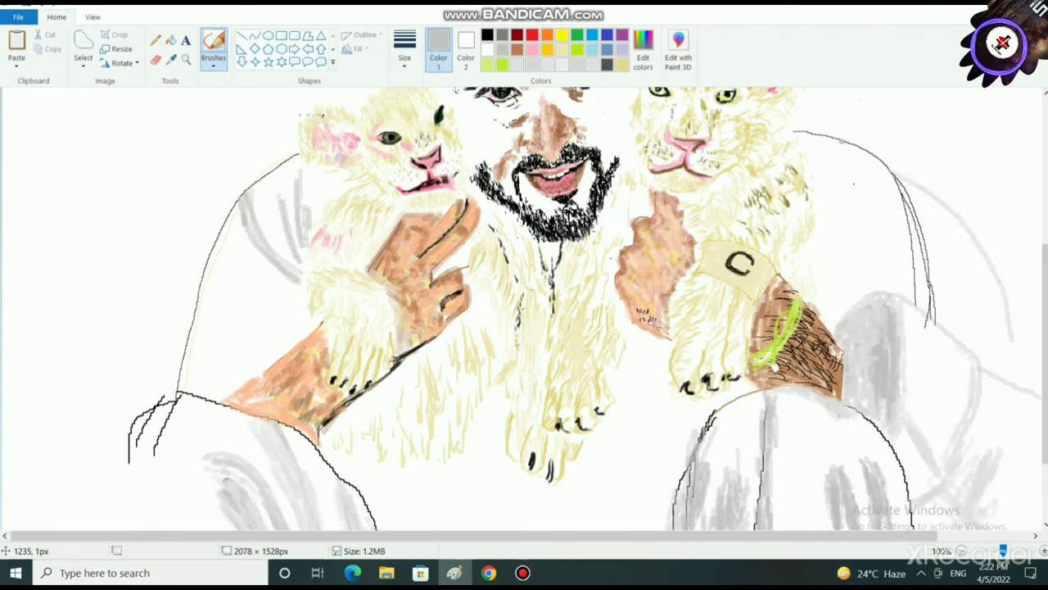
{"action": "mouse_move", "coordinate": [840, 139]}
{"action": "left_mouse_down"}
{"action": "mouse_move", "coordinate": [914, 156]}
{"action": "mouse_move", "coordinate": [1040, 261]}
{"action": "left_mouse_up"}
{"action": "left_click_drag", "start_coordinate": [971, 210], "coordinate": [934, 268]}
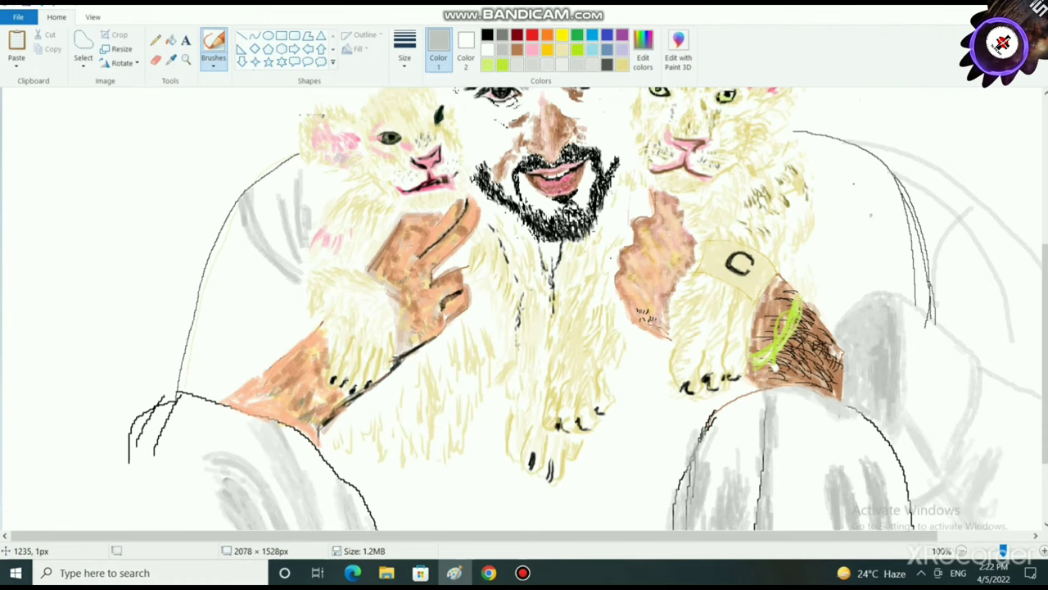
- Shade gray folds inside the upper-arm outline beside the larger cub
{"action": "left_click_drag", "start_coordinate": [873, 158], "coordinate": [873, 151]}
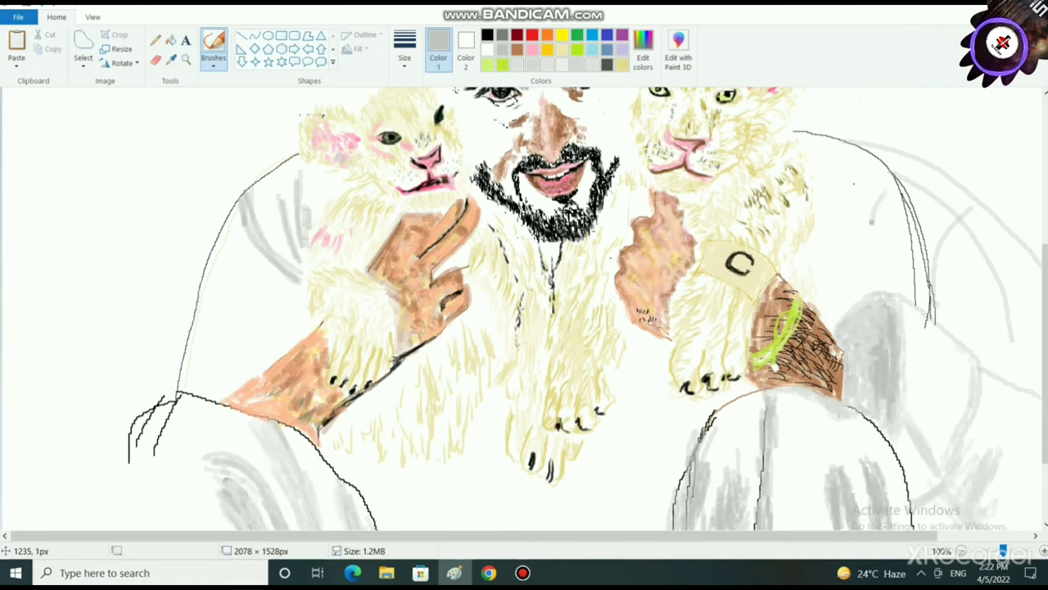
{"action": "left_click_drag", "start_coordinate": [874, 192], "coordinate": [871, 282]}
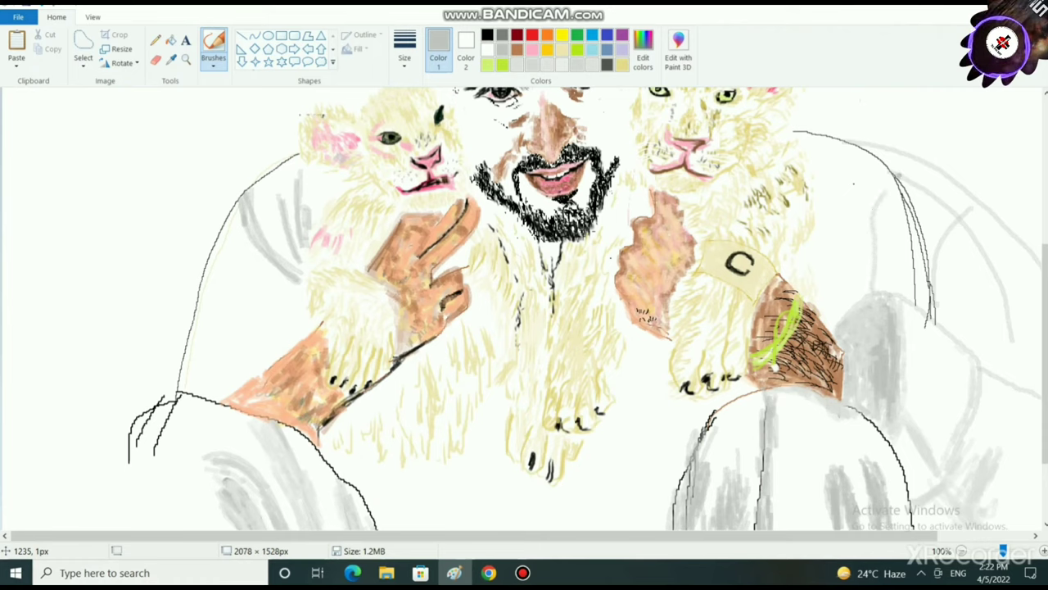
{"action": "left_click_drag", "start_coordinate": [895, 195], "coordinate": [872, 239]}
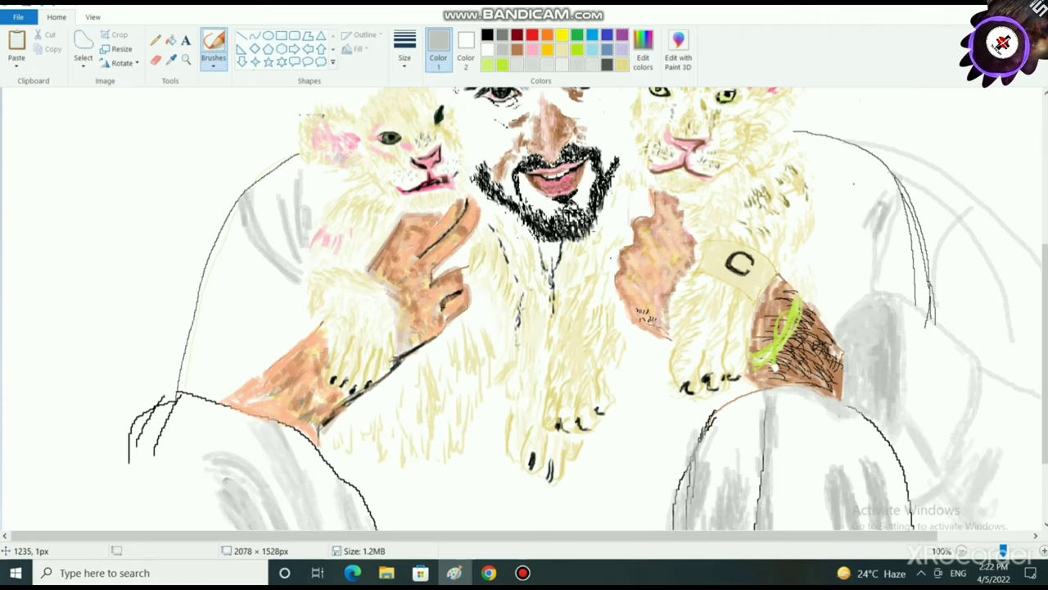
{"action": "left_click_drag", "start_coordinate": [893, 196], "coordinate": [873, 245]}
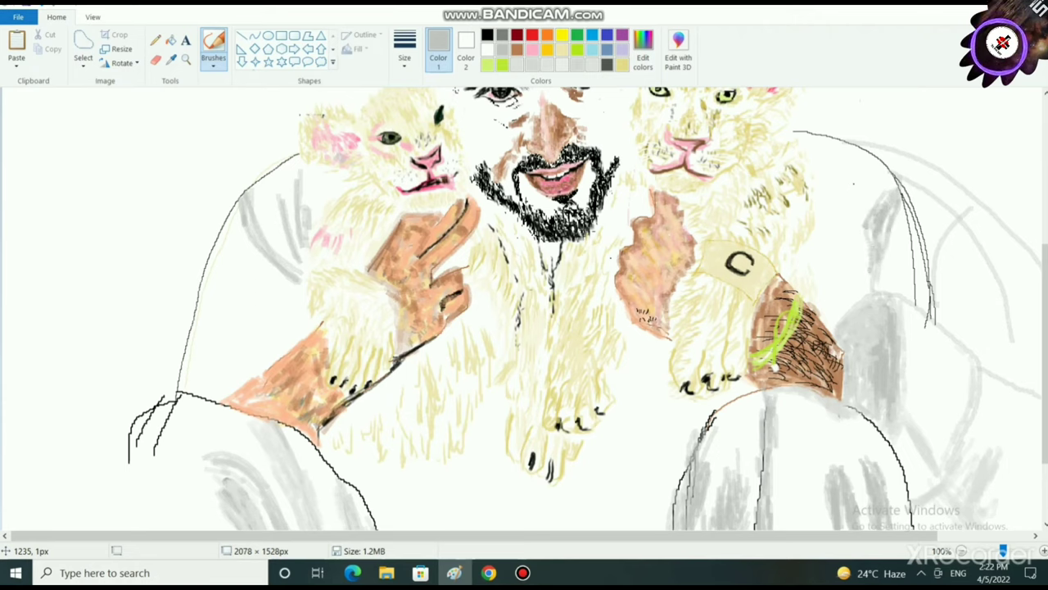
- Add slanted gray fold strokes across the outer arm and the draped cloth beyond the larger cub
{"action": "mouse_move", "coordinate": [888, 248]}
{"action": "left_mouse_down"}
{"action": "mouse_move", "coordinate": [933, 196]}
{"action": "mouse_move", "coordinate": [896, 214]}
{"action": "mouse_move", "coordinate": [942, 194]}
{"action": "left_mouse_up"}
{"action": "mouse_move", "coordinate": [948, 240]}
{"action": "left_mouse_down"}
{"action": "mouse_move", "coordinate": [958, 221]}
{"action": "mouse_move", "coordinate": [922, 277]}
{"action": "mouse_move", "coordinate": [932, 263]}
{"action": "mouse_move", "coordinate": [915, 309]}
{"action": "left_mouse_up"}
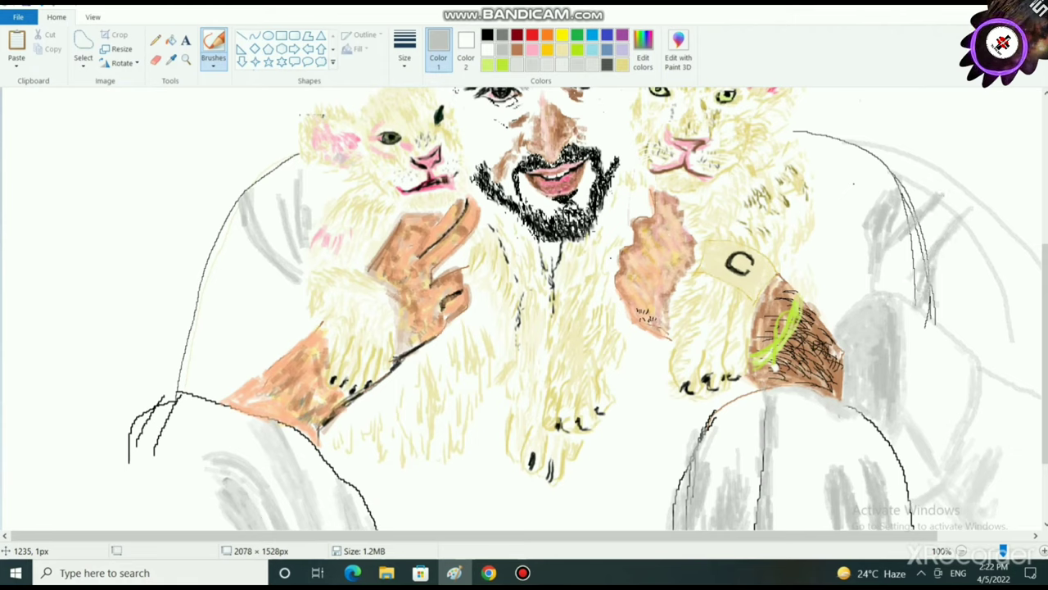
{"action": "mouse_move", "coordinate": [991, 290]}
{"action": "left_mouse_down"}
{"action": "mouse_move", "coordinate": [956, 335]}
{"action": "mouse_move", "coordinate": [974, 301]}
{"action": "left_mouse_up"}
{"action": "mouse_move", "coordinate": [1004, 288]}
{"action": "left_mouse_down"}
{"action": "mouse_move", "coordinate": [967, 342]}
{"action": "mouse_move", "coordinate": [970, 318]}
{"action": "mouse_move", "coordinate": [941, 319]}
{"action": "mouse_move", "coordinate": [933, 307]}
{"action": "mouse_move", "coordinate": [941, 326]}
{"action": "left_mouse_up"}
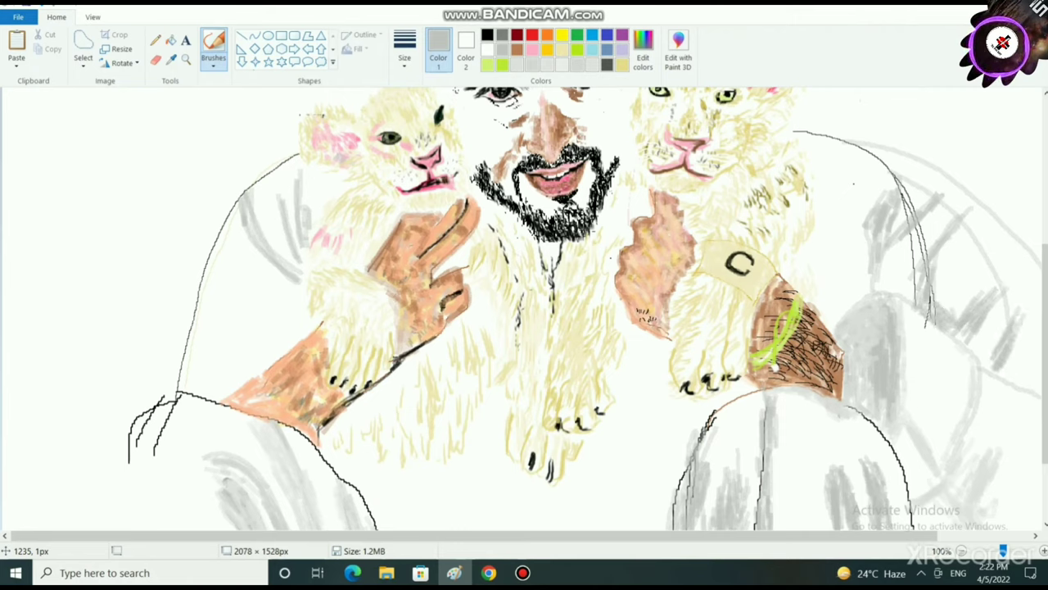
- Add a short gray fold and close the outer edge of the draped cloth with a curved gray line
{"action": "scroll", "coordinate": [573, 312], "scroll_direction": "down", "scroll_amount": 1}
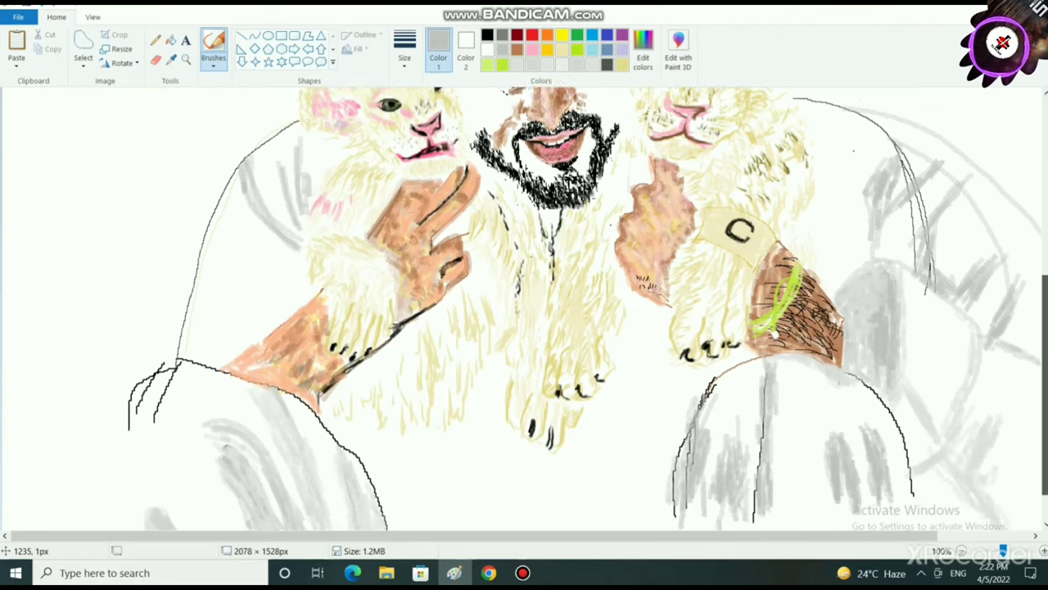
{"action": "left_click_drag", "start_coordinate": [1044, 310], "coordinate": [1045, 321]}
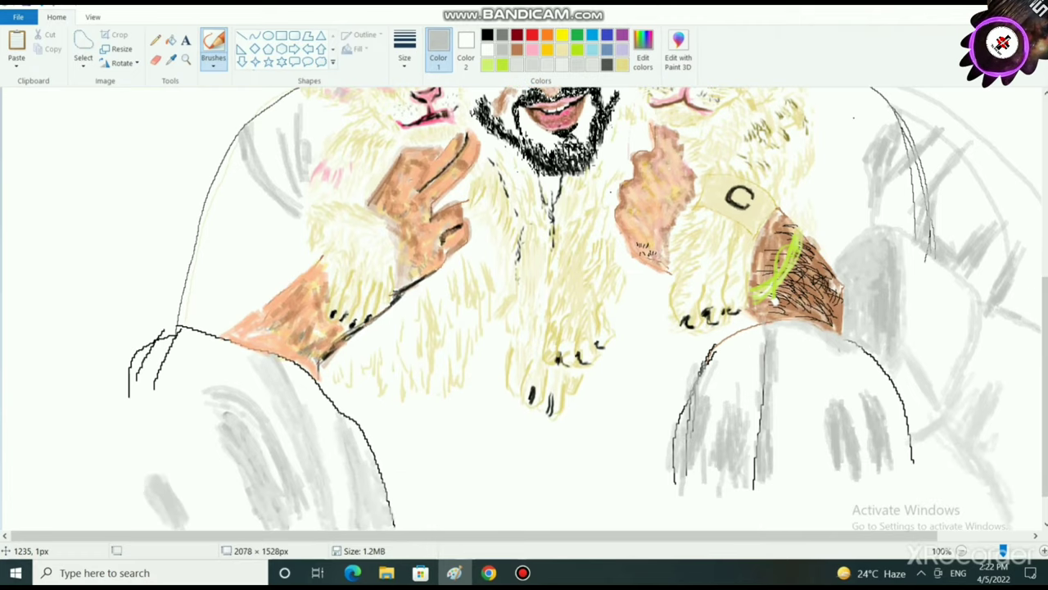
{"action": "left_click_drag", "start_coordinate": [893, 536], "coordinate": [956, 536]}
{"action": "left_click_drag", "start_coordinate": [978, 278], "coordinate": [969, 284]}
{"action": "left_click_drag", "start_coordinate": [982, 233], "coordinate": [1006, 338]}
- Extend both sides of the knee below the larger cub downward in gray and outline the other knee's outer edge
{"action": "left_click_drag", "start_coordinate": [605, 475], "coordinate": [603, 525]}
{"action": "left_click_drag", "start_coordinate": [845, 460], "coordinate": [857, 528]}
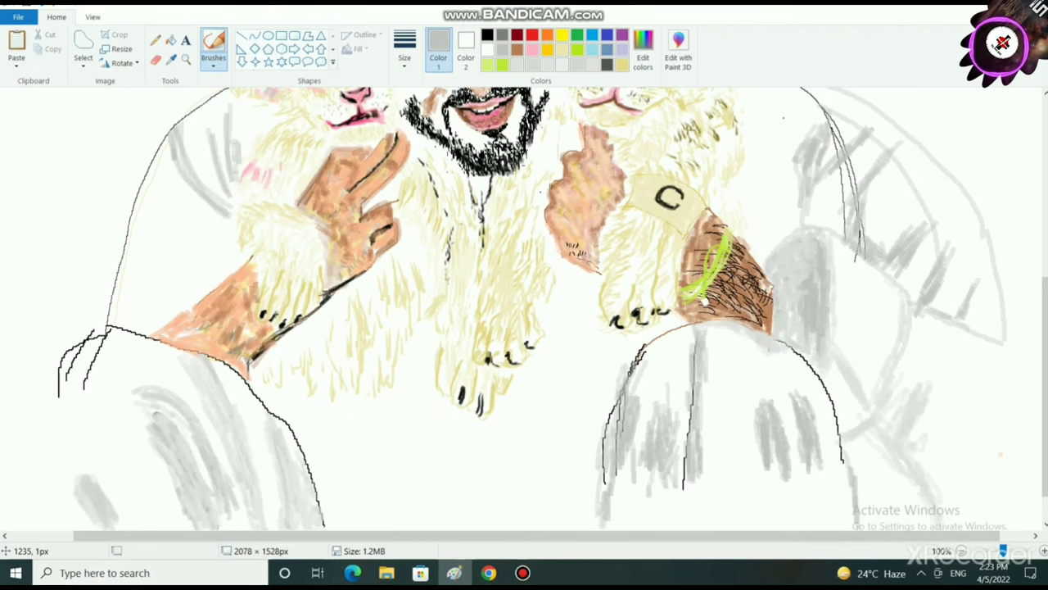
{"action": "left_click_drag", "start_coordinate": [61, 364], "coordinate": [25, 419]}
{"action": "left_click_drag", "start_coordinate": [28, 416], "coordinate": [17, 529]}
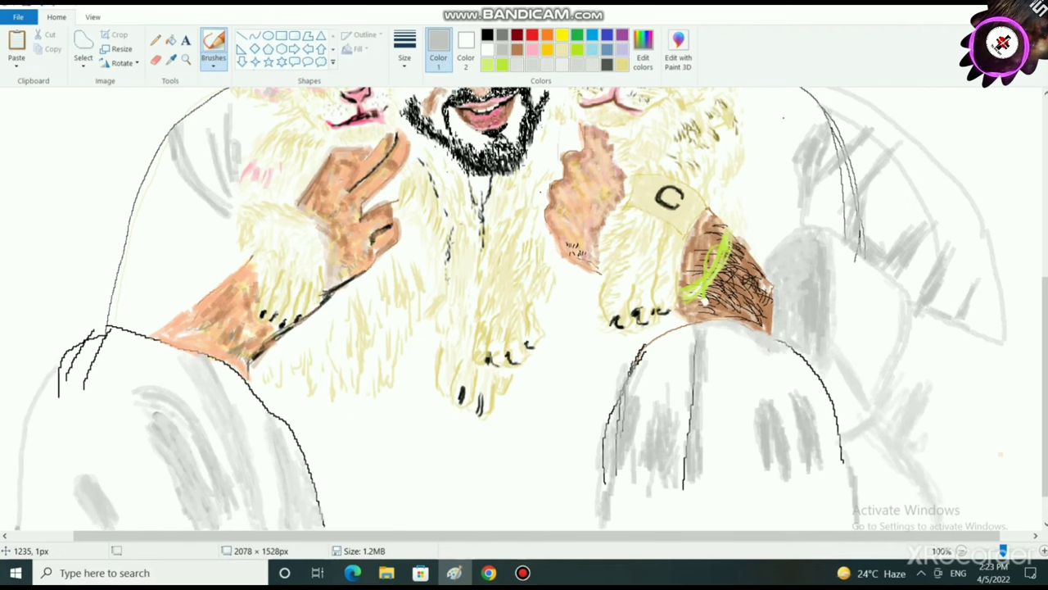
- Outline both sides of the knee below the smaller cub in gray and add gray shading along its inner edge
{"action": "left_click_drag", "start_coordinate": [36, 394], "coordinate": [7, 529]}
{"action": "left_click_drag", "start_coordinate": [49, 373], "coordinate": [11, 513]}
{"action": "left_click_drag", "start_coordinate": [18, 470], "coordinate": [12, 527]}
{"action": "mouse_move", "coordinate": [270, 412]}
{"action": "left_mouse_down"}
{"action": "mouse_move", "coordinate": [303, 451]}
{"action": "mouse_move", "coordinate": [329, 526]}
{"action": "mouse_move", "coordinate": [298, 444]}
{"action": "mouse_move", "coordinate": [256, 395]}
{"action": "mouse_move", "coordinate": [297, 439]}
{"action": "left_mouse_up"}
{"action": "left_click_drag", "start_coordinate": [316, 473], "coordinate": [334, 527]}
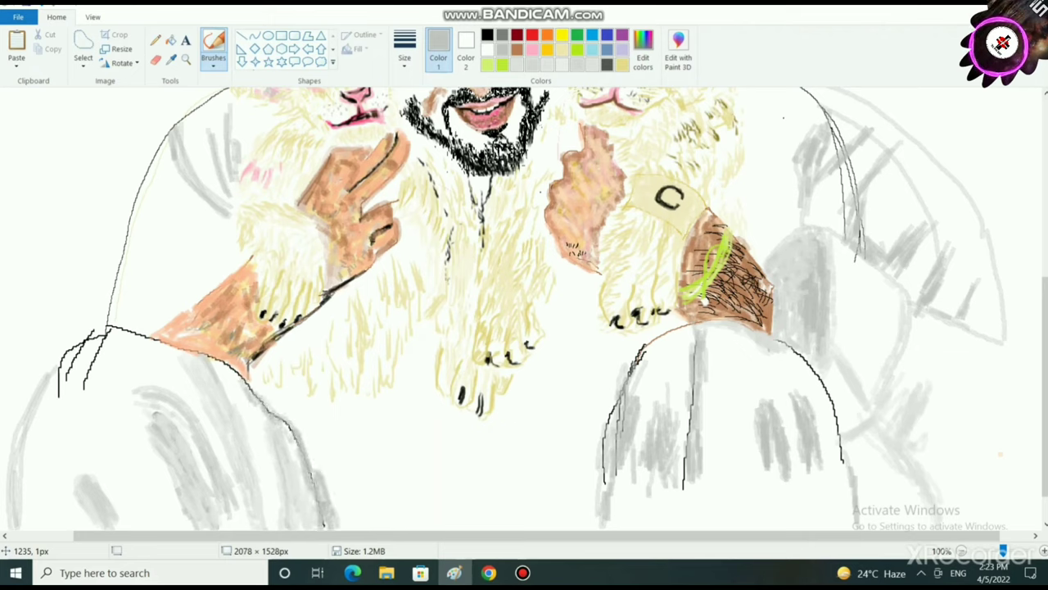
{"action": "mouse_move", "coordinate": [105, 357]}
{"action": "left_mouse_down"}
{"action": "mouse_move", "coordinate": [110, 332]}
{"action": "mouse_move", "coordinate": [89, 382]}
{"action": "mouse_move", "coordinate": [93, 349]}
{"action": "mouse_move", "coordinate": [75, 373]}
{"action": "mouse_move", "coordinate": [85, 340]}
{"action": "mouse_move", "coordinate": [57, 401]}
{"action": "mouse_move", "coordinate": [82, 344]}
{"action": "mouse_move", "coordinate": [139, 327]}
{"action": "mouse_move", "coordinate": [242, 379]}
{"action": "mouse_move", "coordinate": [297, 426]}
{"action": "left_mouse_up"}
{"action": "scroll", "coordinate": [293, 460], "scroll_direction": "down", "scroll_amount": 2}
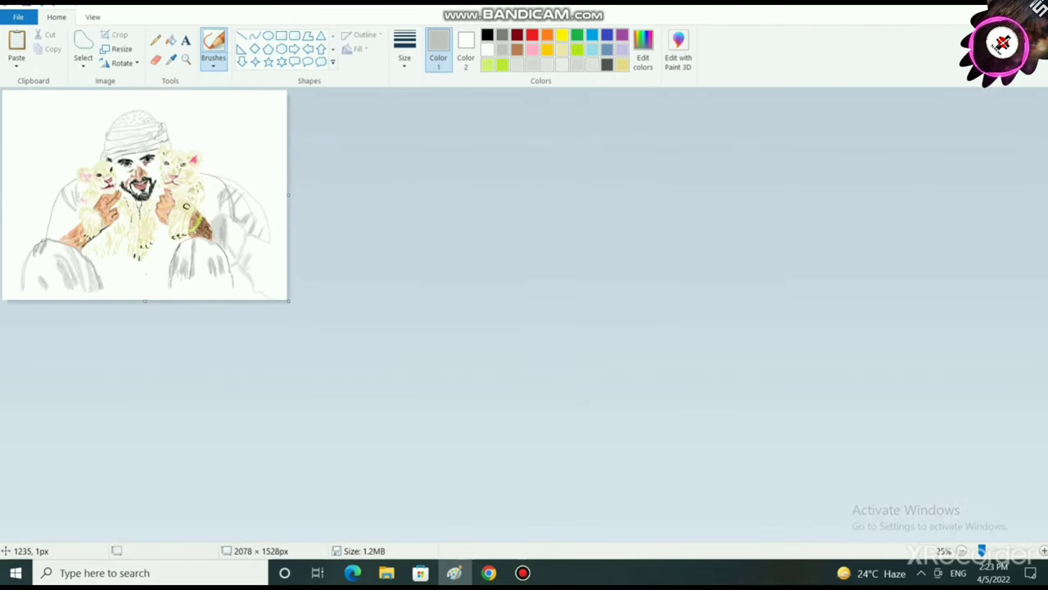
- Lighten the gray folds on the draped cloth beyond the larger cub with white brush strokes
{"action": "scroll", "coordinate": [293, 462], "scroll_direction": "up", "scroll_amount": 1}
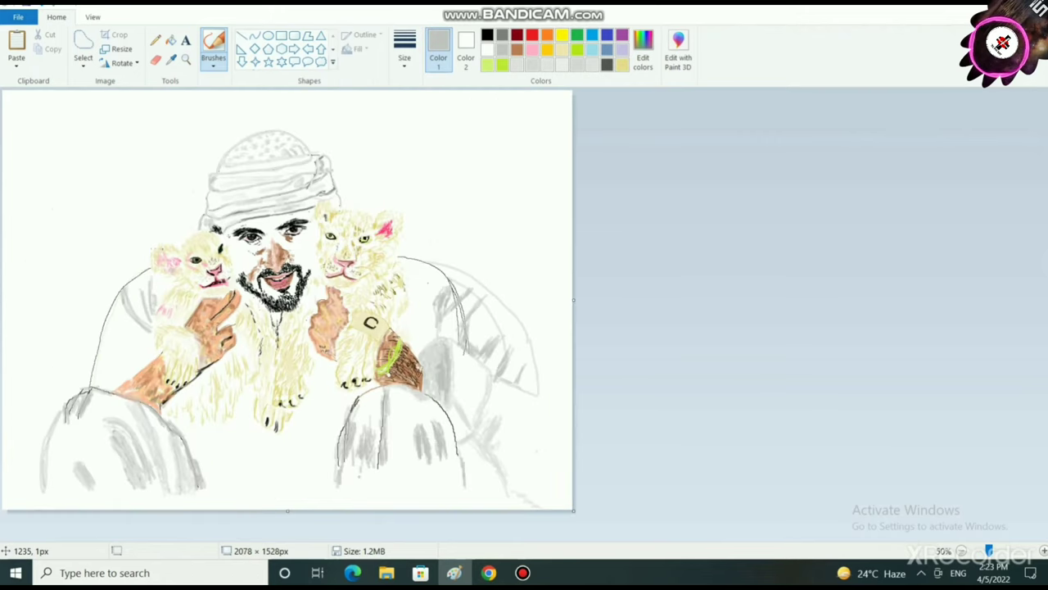
{"action": "left_click", "coordinate": [487, 50]}
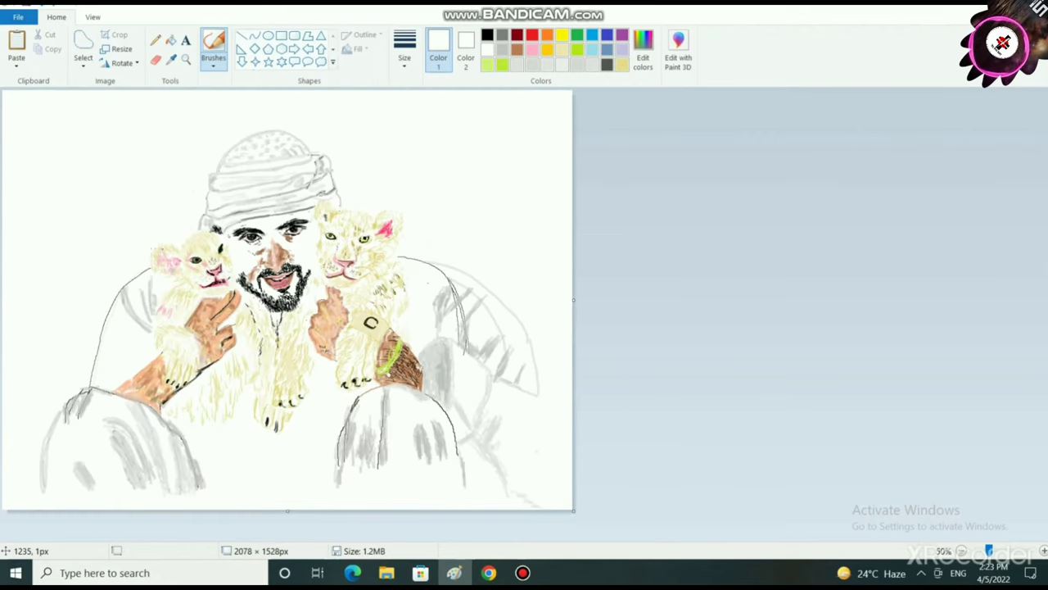
{"action": "scroll", "coordinate": [523, 311], "scroll_direction": "up", "scroll_amount": 2}
{"action": "scroll", "coordinate": [522, 311], "scroll_direction": "down", "scroll_amount": 9}
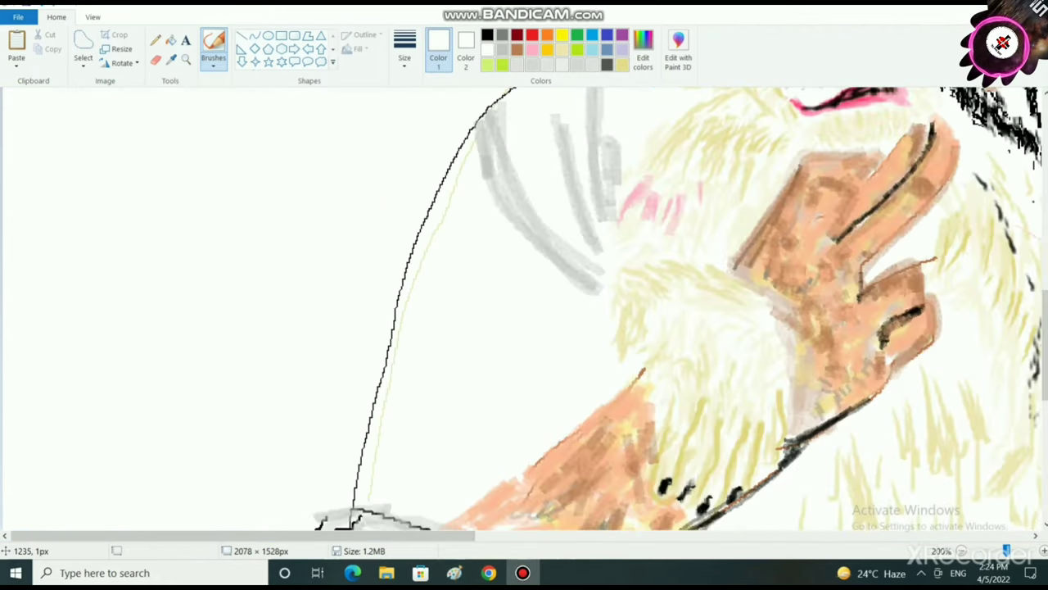
{"action": "scroll", "coordinate": [522, 311], "scroll_direction": "right", "scroll_amount": 8}
{"action": "scroll", "coordinate": [524, 311], "scroll_direction": "right", "scroll_amount": 5}
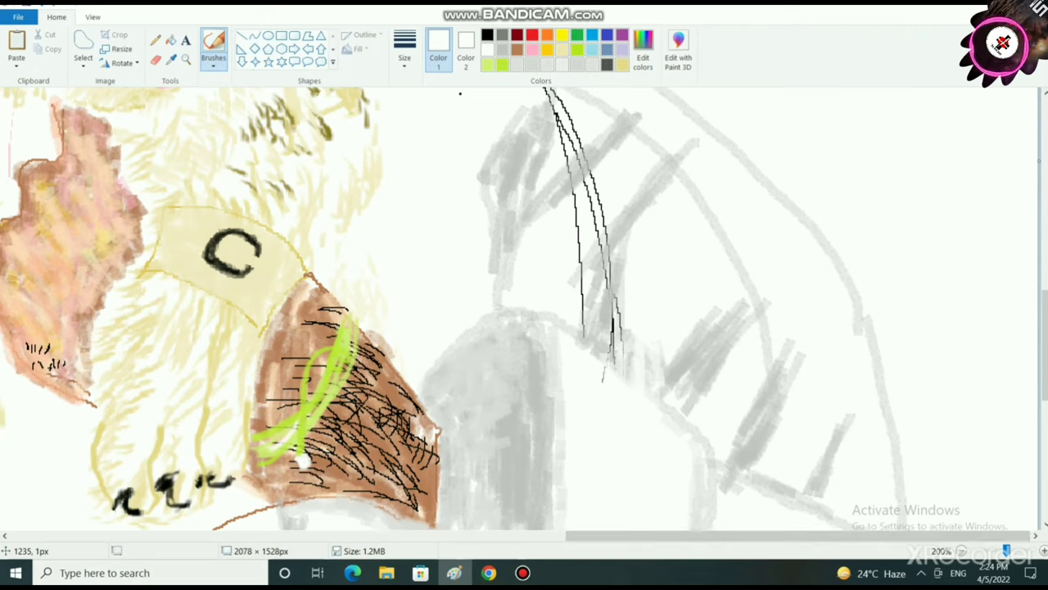
{"action": "mouse_move", "coordinate": [711, 319]}
{"action": "left_mouse_down"}
{"action": "mouse_move", "coordinate": [690, 348]}
{"action": "mouse_move", "coordinate": [727, 320]}
{"action": "mouse_move", "coordinate": [702, 352]}
{"action": "mouse_move", "coordinate": [715, 323]}
{"action": "mouse_move", "coordinate": [700, 379]}
{"action": "left_mouse_up"}
{"action": "mouse_move", "coordinate": [772, 368]}
{"action": "left_mouse_down"}
{"action": "mouse_move", "coordinate": [745, 458]}
{"action": "mouse_move", "coordinate": [764, 402]}
{"action": "mouse_move", "coordinate": [761, 311]}
{"action": "mouse_move", "coordinate": [687, 184]}
{"action": "mouse_move", "coordinate": [759, 299]}
{"action": "left_mouse_up"}
- Paint white over the black shoulder and upper-arm outlines beside the larger cub to fade them
{"action": "scroll", "coordinate": [524, 308], "scroll_direction": "up", "scroll_amount": 3}
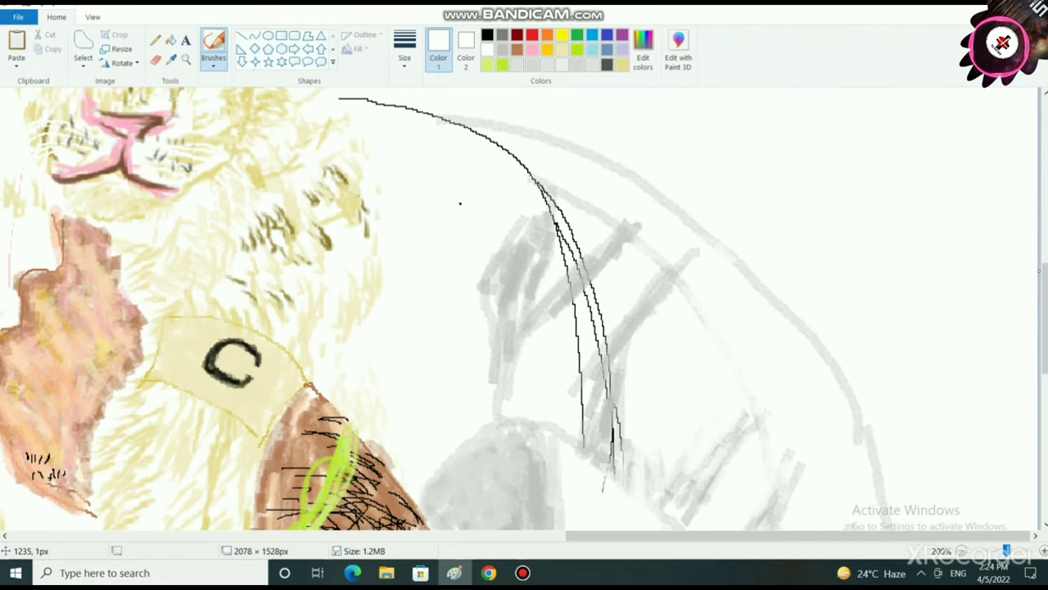
{"action": "mouse_move", "coordinate": [625, 230]}
{"action": "left_mouse_down"}
{"action": "mouse_move", "coordinate": [583, 283]}
{"action": "mouse_move", "coordinate": [601, 424]}
{"action": "mouse_move", "coordinate": [560, 301]}
{"action": "mouse_move", "coordinate": [592, 450]}
{"action": "mouse_move", "coordinate": [619, 381]}
{"action": "mouse_move", "coordinate": [596, 277]}
{"action": "mouse_move", "coordinate": [590, 314]}
{"action": "mouse_move", "coordinate": [534, 176]}
{"action": "mouse_move", "coordinate": [495, 143]}
{"action": "mouse_move", "coordinate": [430, 116]}
{"action": "left_mouse_up"}
{"action": "mouse_move", "coordinate": [516, 155]}
{"action": "left_mouse_down"}
{"action": "mouse_move", "coordinate": [562, 242]}
{"action": "mouse_move", "coordinate": [573, 303]}
{"action": "left_mouse_up"}
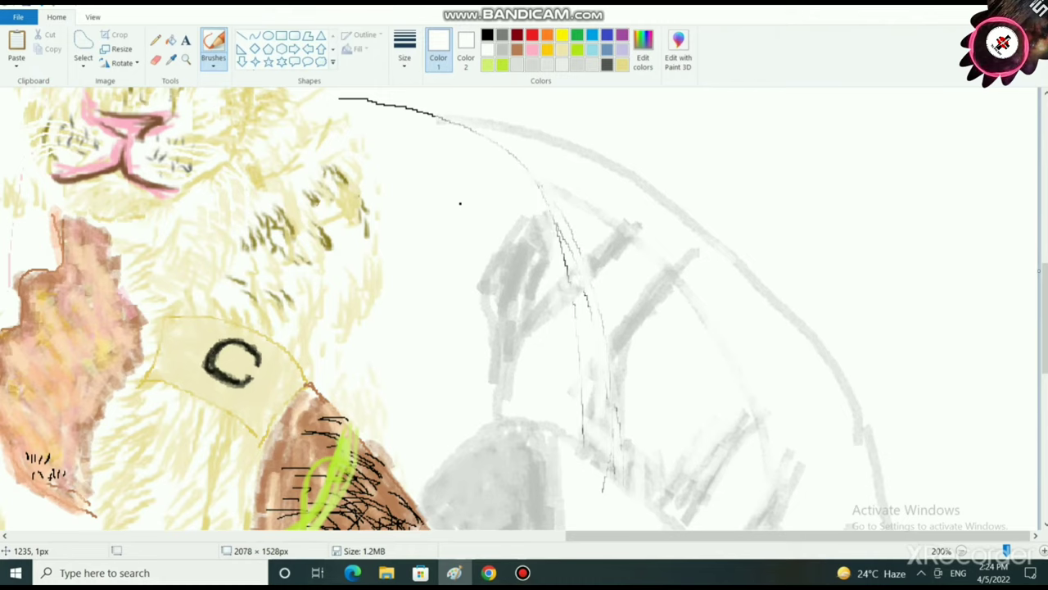
{"action": "mouse_move", "coordinate": [561, 225]}
{"action": "left_mouse_down"}
{"action": "mouse_move", "coordinate": [621, 360]}
{"action": "mouse_move", "coordinate": [651, 294]}
{"action": "left_mouse_up"}
{"action": "scroll", "coordinate": [461, 203], "scroll_direction": "down", "scroll_amount": 1, "text": "ctrl"}
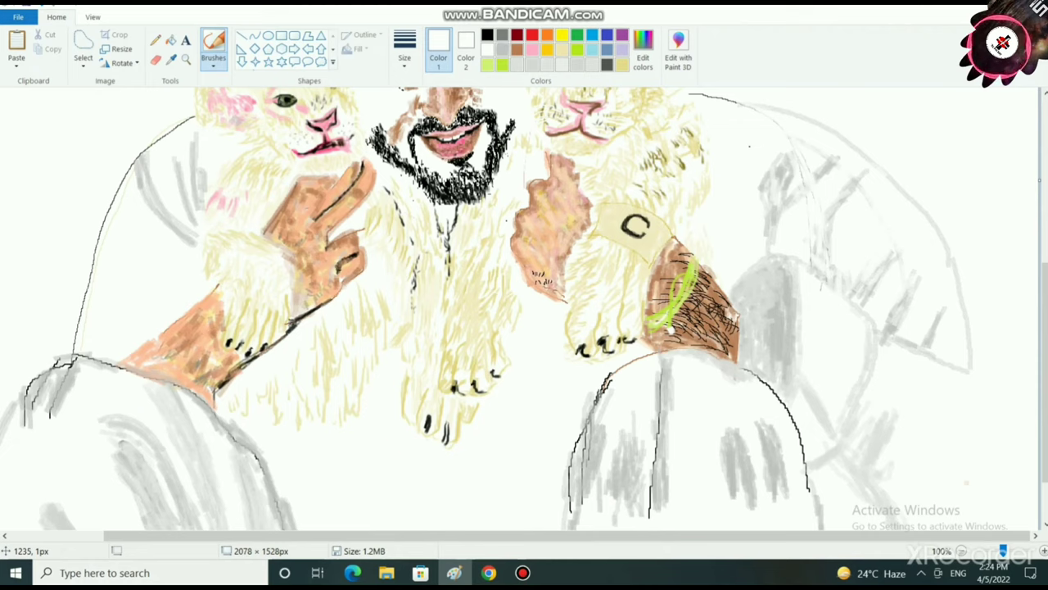
- Brush new gray folds over the faded upper arm and along the outer and lower edges of the draped cloth
{"action": "left_click", "coordinate": [502, 50]}
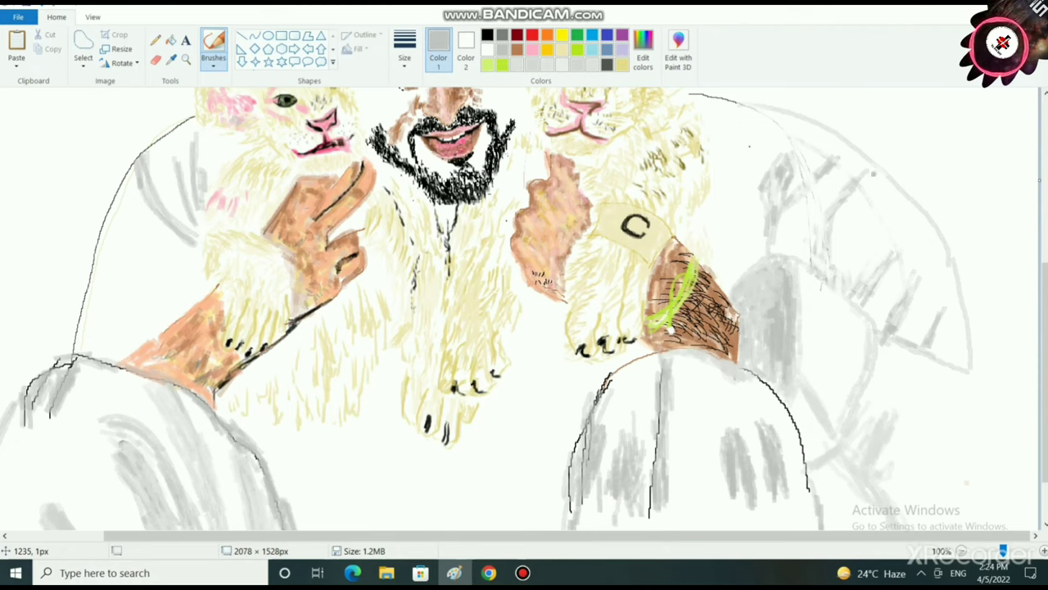
{"action": "mouse_move", "coordinate": [830, 156]}
{"action": "left_mouse_down"}
{"action": "mouse_move", "coordinate": [788, 193]}
{"action": "mouse_move", "coordinate": [768, 237]}
{"action": "left_mouse_up"}
{"action": "mouse_move", "coordinate": [799, 136]}
{"action": "left_mouse_down"}
{"action": "mouse_move", "coordinate": [772, 239]}
{"action": "mouse_move", "coordinate": [786, 215]}
{"action": "left_mouse_up"}
{"action": "left_click_drag", "start_coordinate": [816, 170], "coordinate": [775, 249]}
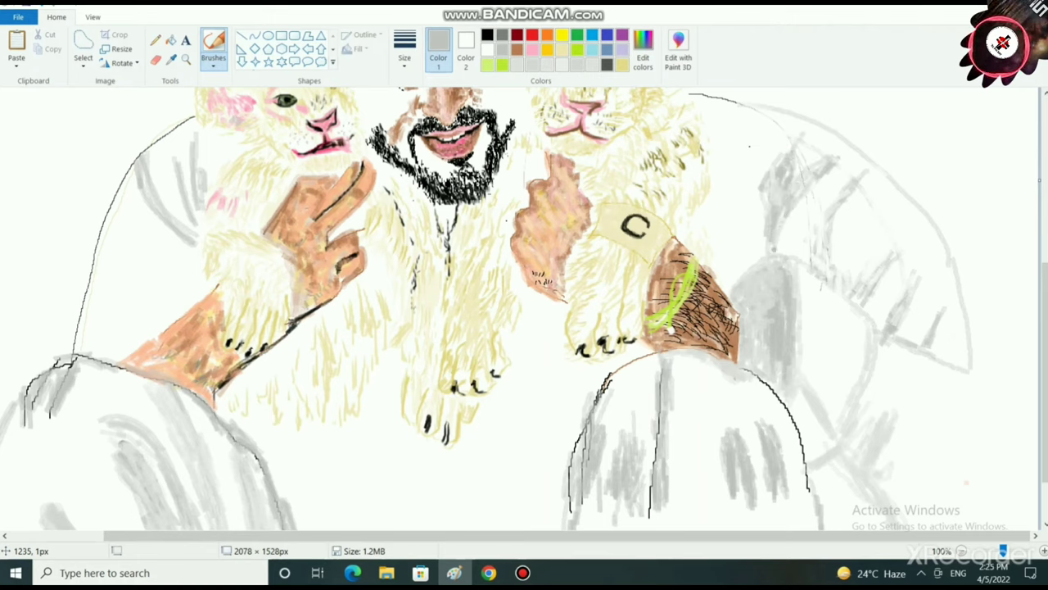
{"action": "mouse_move", "coordinate": [849, 170]}
{"action": "left_mouse_down"}
{"action": "mouse_move", "coordinate": [784, 222]}
{"action": "mouse_move", "coordinate": [840, 193]}
{"action": "mouse_move", "coordinate": [824, 268]}
{"action": "left_mouse_up"}
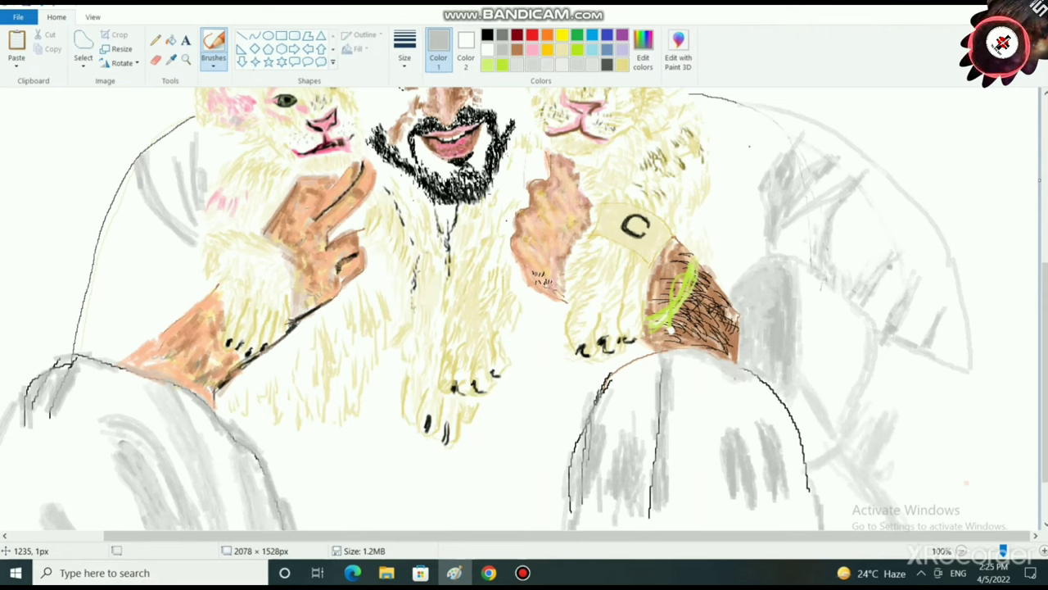
{"action": "left_click_drag", "start_coordinate": [891, 267], "coordinate": [874, 292]}
{"action": "mouse_move", "coordinate": [906, 250]}
{"action": "left_mouse_down"}
{"action": "mouse_move", "coordinate": [884, 279]}
{"action": "mouse_move", "coordinate": [899, 292]}
{"action": "mouse_move", "coordinate": [936, 290]}
{"action": "mouse_move", "coordinate": [963, 361]}
{"action": "mouse_move", "coordinate": [972, 332]}
{"action": "mouse_move", "coordinate": [976, 371]}
{"action": "mouse_move", "coordinate": [983, 365]}
{"action": "mouse_move", "coordinate": [1001, 387]}
{"action": "left_mouse_up"}
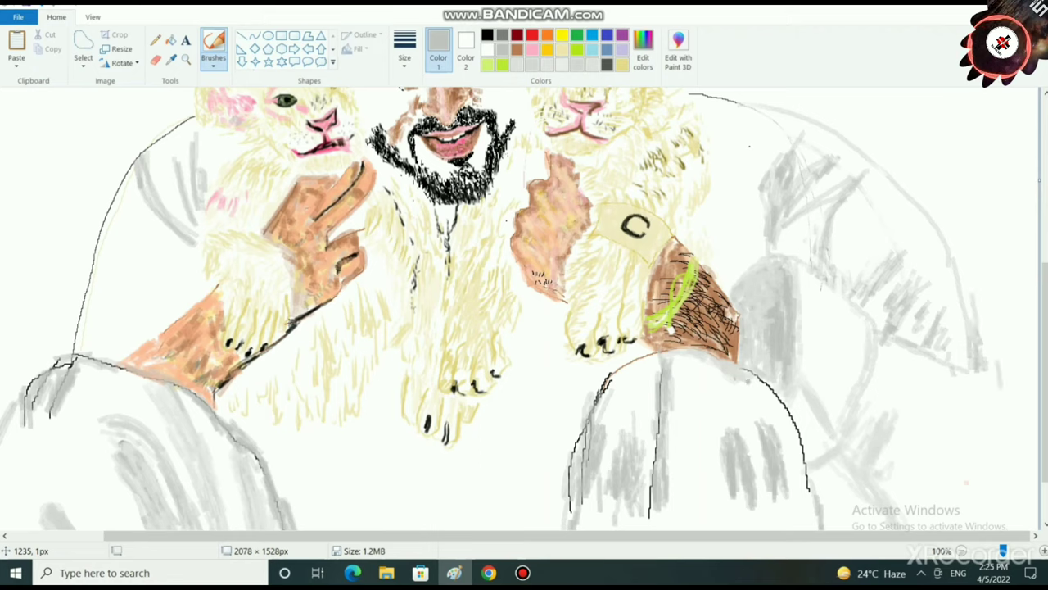
- Break up the new gray sleeve folds and the cloth's outer corner with short white strokes
{"action": "left_click", "coordinate": [488, 50]}
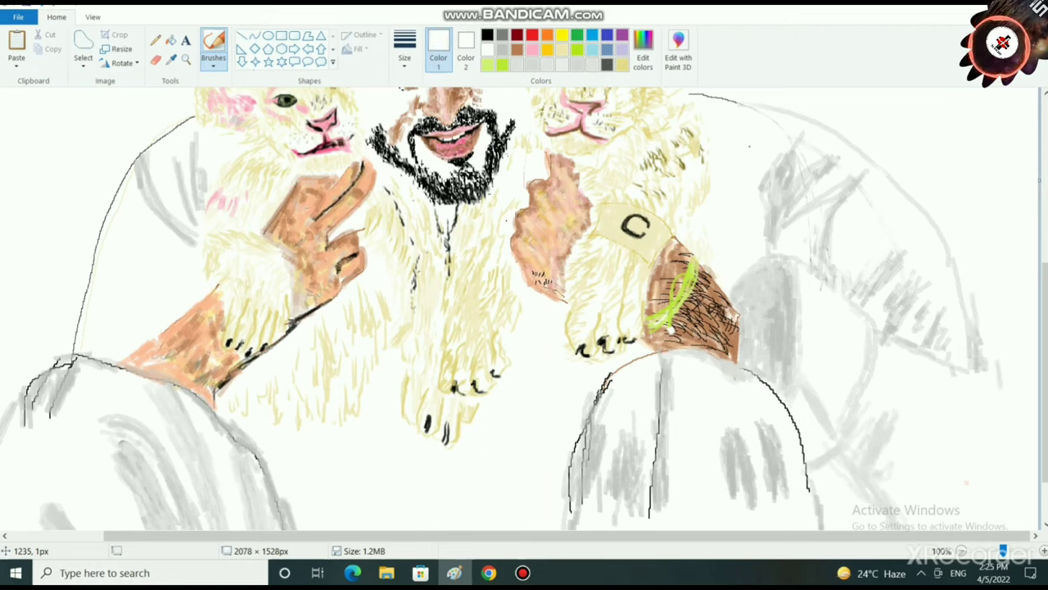
{"action": "mouse_move", "coordinate": [795, 194]}
{"action": "left_mouse_down"}
{"action": "mouse_move", "coordinate": [792, 203]}
{"action": "mouse_move", "coordinate": [788, 180]}
{"action": "mouse_move", "coordinate": [780, 185]}
{"action": "mouse_move", "coordinate": [778, 217]}
{"action": "mouse_move", "coordinate": [791, 195]}
{"action": "left_mouse_up"}
{"action": "left_click_drag", "start_coordinate": [827, 159], "coordinate": [817, 178]}
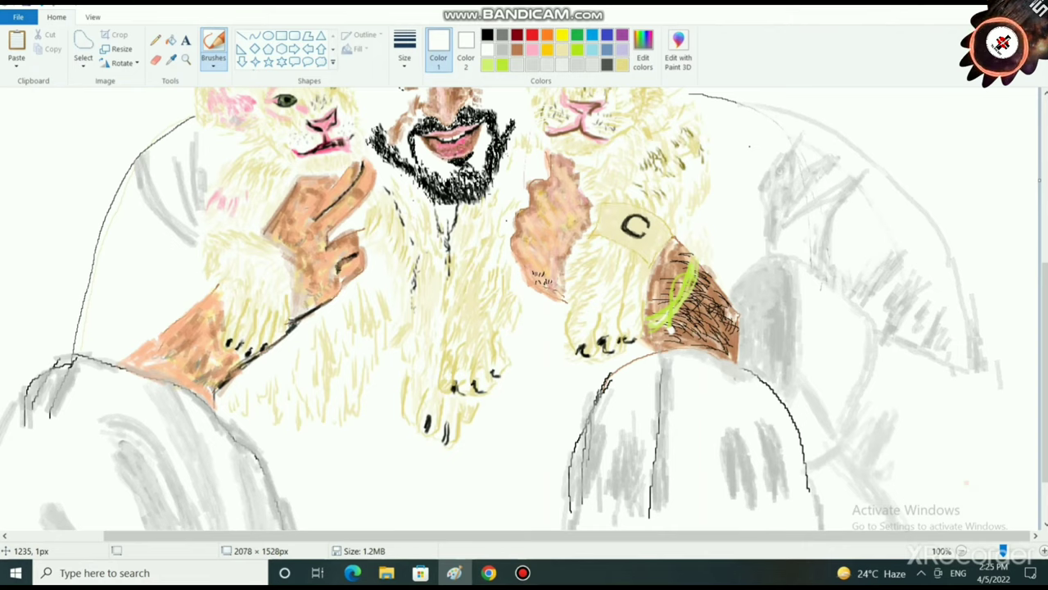
{"action": "left_click_drag", "start_coordinate": [829, 217], "coordinate": [826, 271]}
{"action": "mouse_move", "coordinate": [898, 302]}
{"action": "left_mouse_down"}
{"action": "mouse_move", "coordinate": [889, 316]}
{"action": "mouse_move", "coordinate": [908, 298]}
{"action": "left_mouse_up"}
{"action": "left_click_drag", "start_coordinate": [976, 305], "coordinate": [985, 367]}
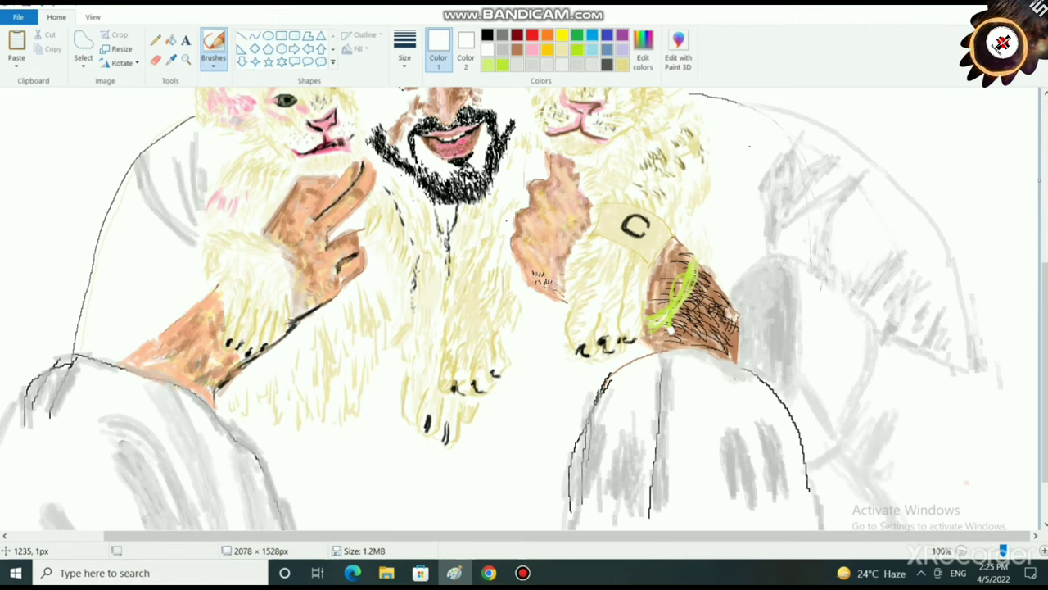
- Extend the forearm below the larger cub in brown, filling it in behind the knee
{"action": "left_click", "coordinate": [517, 49]}
{"action": "left_click_drag", "start_coordinate": [723, 293], "coordinate": [782, 342]}
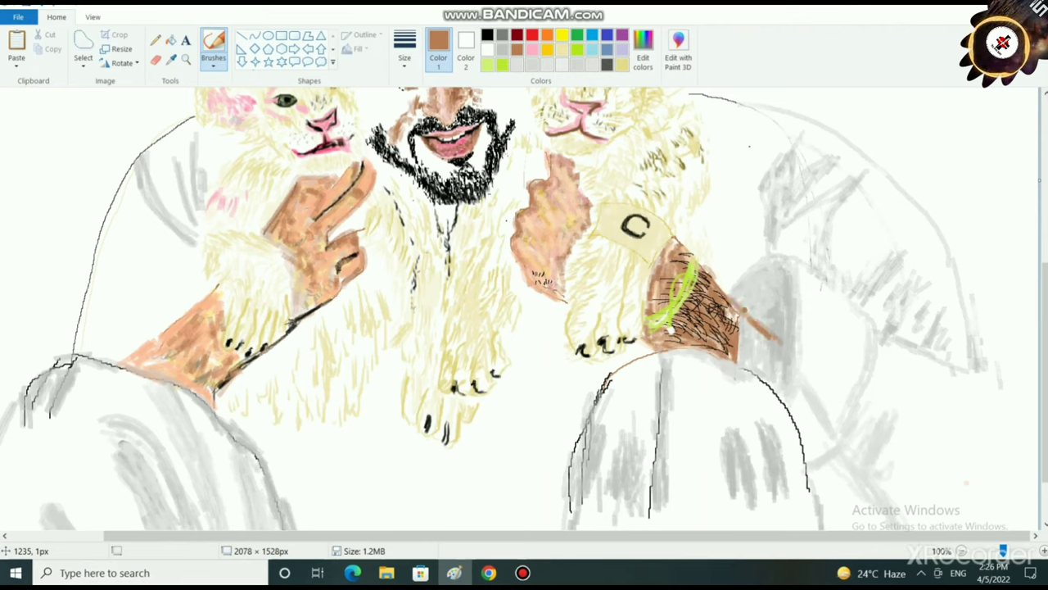
{"action": "mouse_move", "coordinate": [746, 311]}
{"action": "left_mouse_down"}
{"action": "mouse_move", "coordinate": [727, 295]}
{"action": "mouse_move", "coordinate": [778, 334]}
{"action": "mouse_move", "coordinate": [792, 369]}
{"action": "mouse_move", "coordinate": [754, 372]}
{"action": "mouse_move", "coordinate": [778, 397]}
{"action": "mouse_move", "coordinate": [786, 357]}
{"action": "mouse_move", "coordinate": [741, 323]}
{"action": "mouse_move", "coordinate": [794, 348]}
{"action": "mouse_move", "coordinate": [782, 397]}
{"action": "mouse_move", "coordinate": [745, 360]}
{"action": "mouse_move", "coordinate": [741, 327]}
{"action": "mouse_move", "coordinate": [778, 344]}
{"action": "mouse_move", "coordinate": [773, 381]}
{"action": "mouse_move", "coordinate": [778, 373]}
{"action": "mouse_move", "coordinate": [727, 353]}
{"action": "mouse_move", "coordinate": [761, 326]}
{"action": "left_mouse_up"}
{"action": "scroll", "coordinate": [737, 368], "scroll_direction": "down", "scroll_amount": 2}
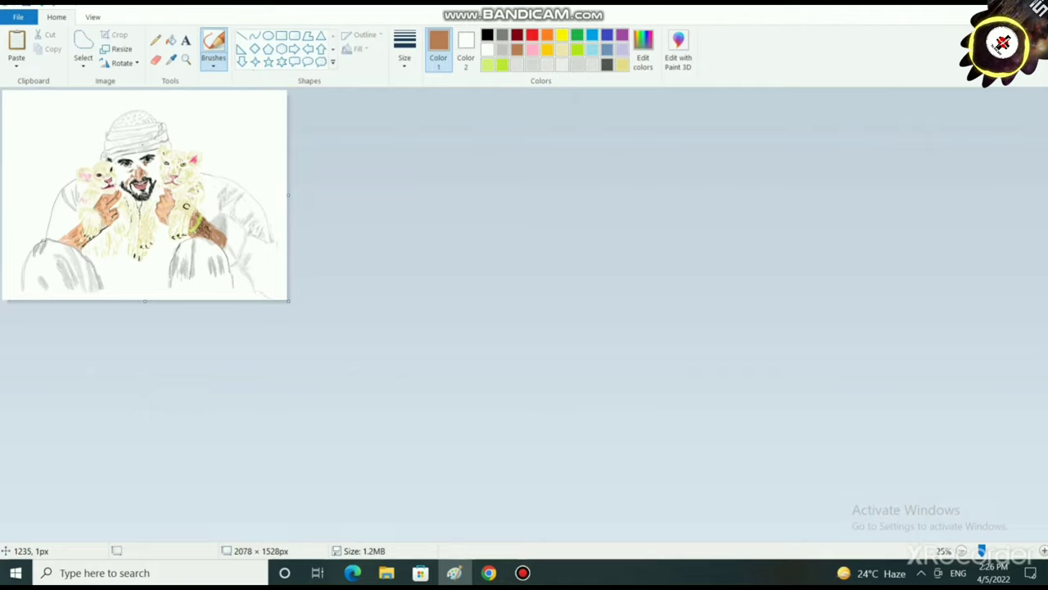
- Preview the whole painting in full screen, then return to the editing view
{"action": "left_click", "coordinate": [93, 17]}
{"action": "key", "text": "F11"}
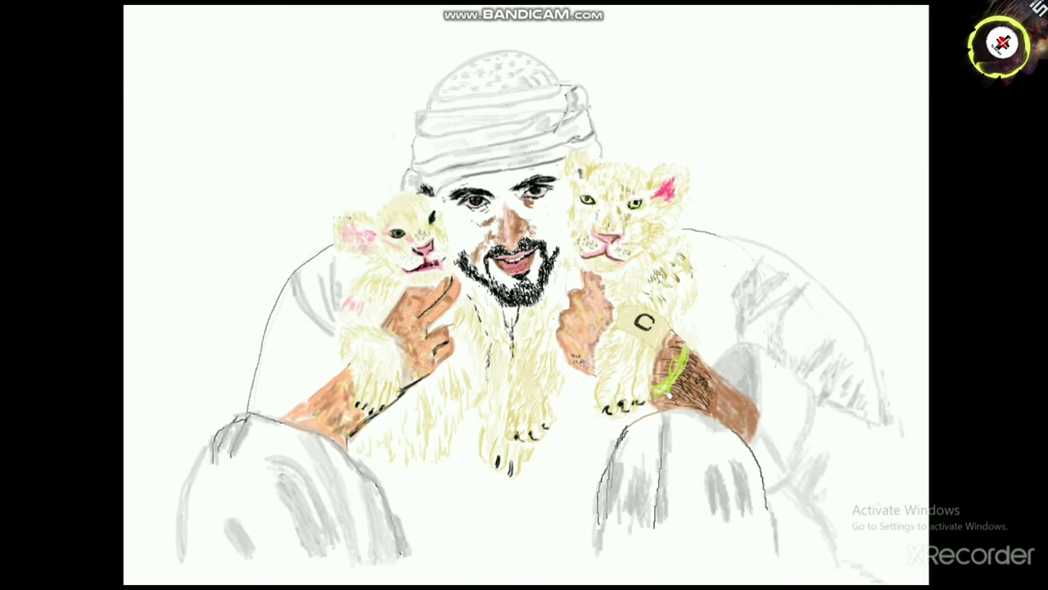
{"action": "key", "text": "Escape"}
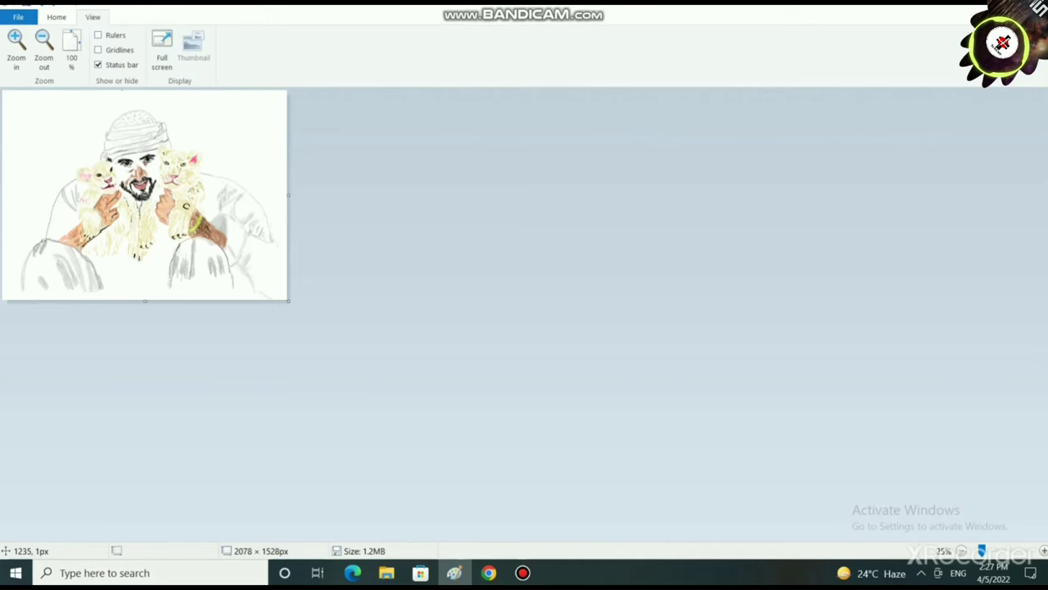
- Draw black pencil hair at the temple under the turban, beside the larger cub's ear
{"action": "scroll", "coordinate": [652, 321], "scroll_direction": "up", "scroll_amount": 3}
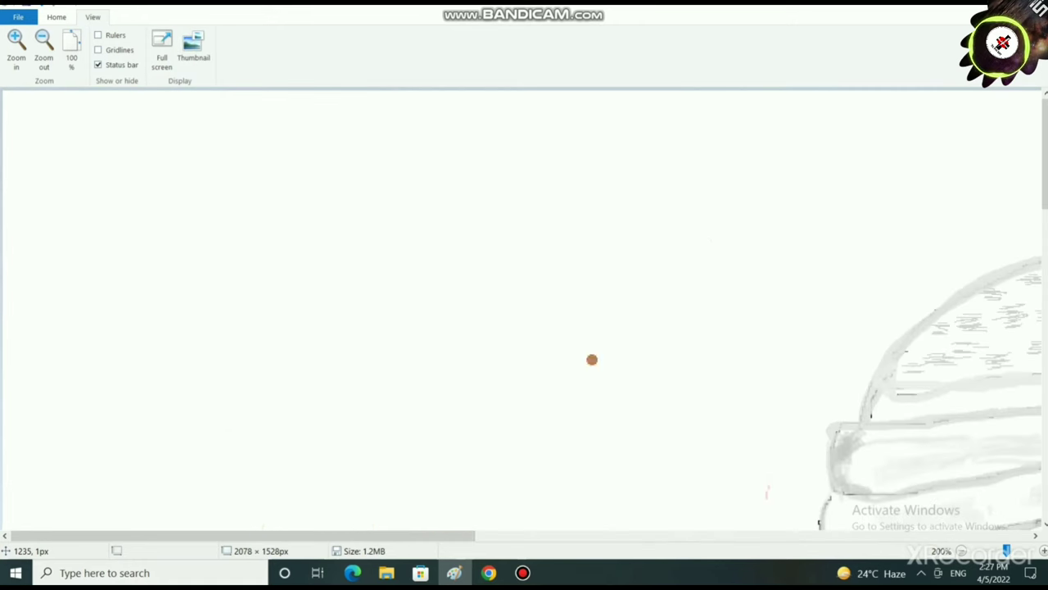
{"action": "left_click_drag", "start_coordinate": [287, 535], "coordinate": [663, 536]}
{"action": "scroll", "coordinate": [656, 491], "scroll_direction": "down", "scroll_amount": 3}
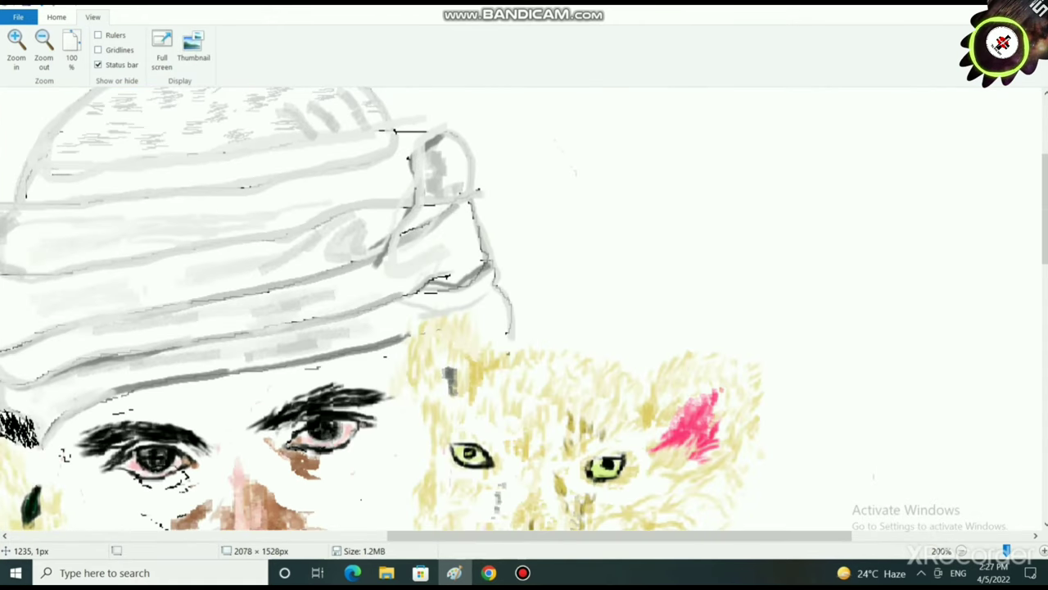
{"action": "left_click", "coordinate": [56, 17]}
{"action": "left_click", "coordinate": [155, 40]}
{"action": "left_click", "coordinate": [488, 36]}
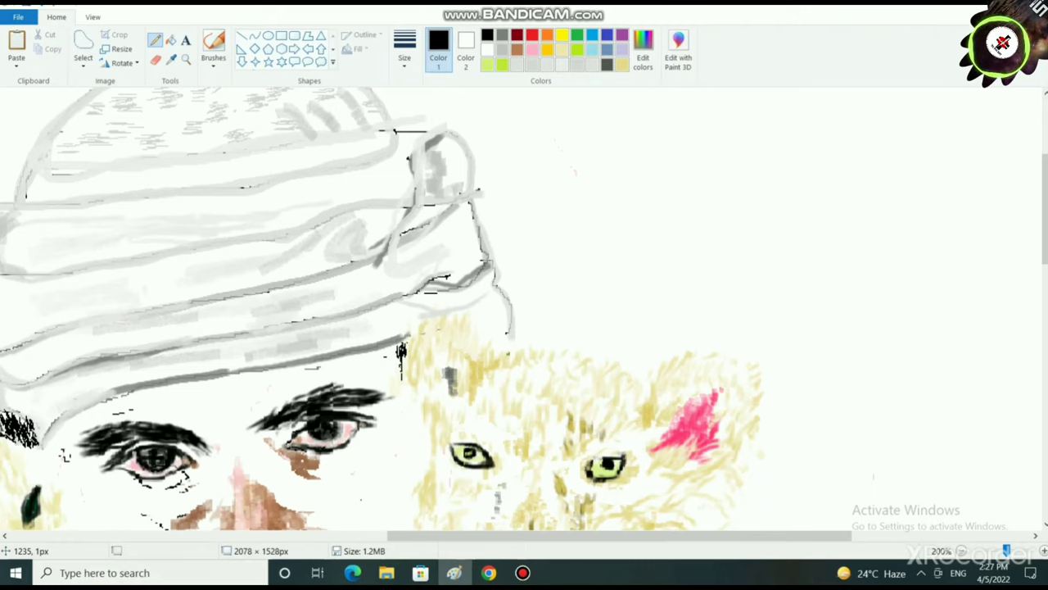
{"action": "mouse_move", "coordinate": [401, 377]}
{"action": "left_mouse_down"}
{"action": "mouse_move", "coordinate": [399, 360]}
{"action": "mouse_move", "coordinate": [404, 382]}
{"action": "mouse_move", "coordinate": [424, 392]}
{"action": "mouse_move", "coordinate": [418, 382]}
{"action": "mouse_move", "coordinate": [412, 390]}
{"action": "mouse_move", "coordinate": [436, 397]}
{"action": "mouse_move", "coordinate": [404, 385]}
{"action": "left_mouse_up"}
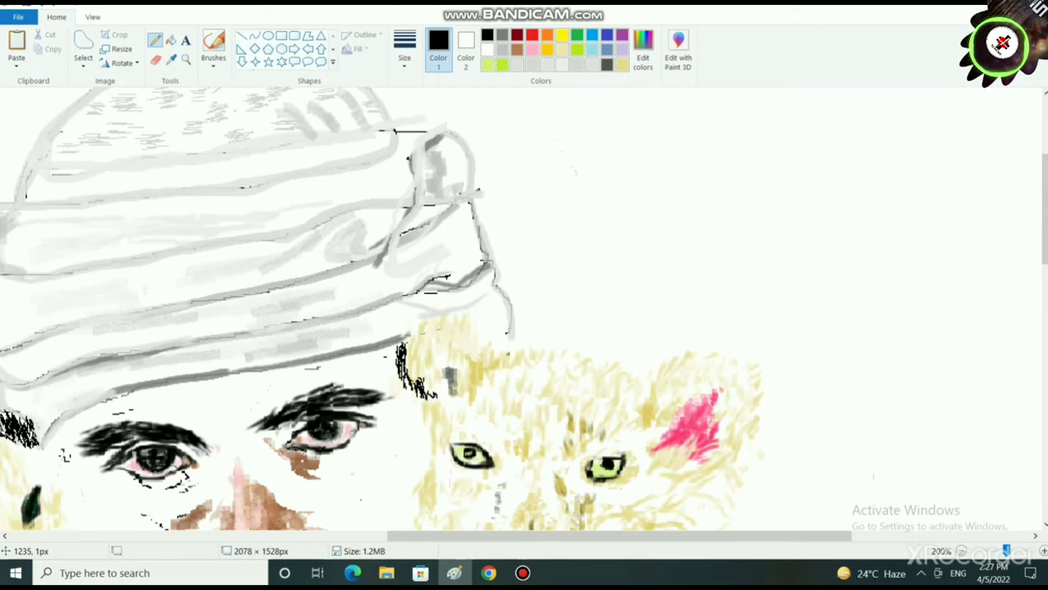
{"action": "mouse_move", "coordinate": [405, 346]}
{"action": "left_mouse_down"}
{"action": "mouse_move", "coordinate": [415, 335]}
{"action": "mouse_move", "coordinate": [401, 340]}
{"action": "mouse_move", "coordinate": [412, 390]}
{"action": "left_mouse_up"}
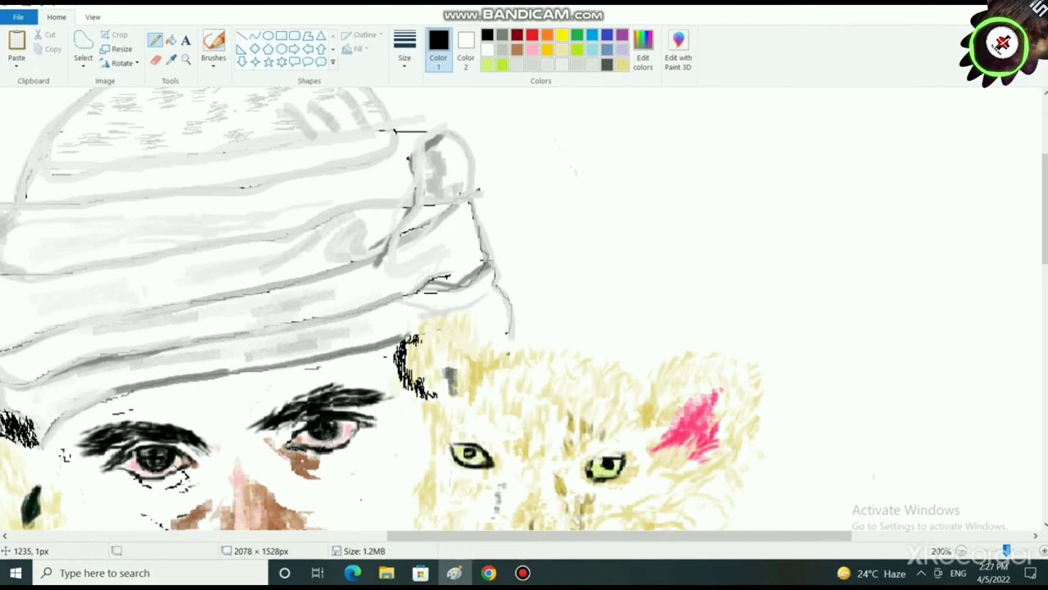
{"action": "scroll", "coordinate": [521, 309], "scroll_direction": "down", "scroll_amount": 1}
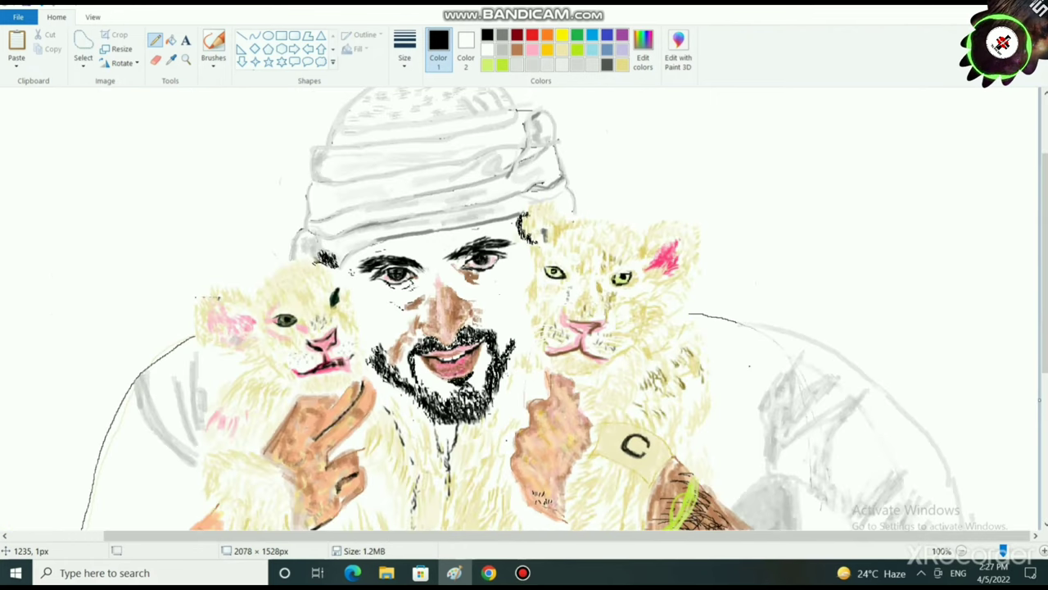
- Review the complete portrait with the added temple hair in full screen
{"action": "key", "text": "ctrl+Page_Down"}
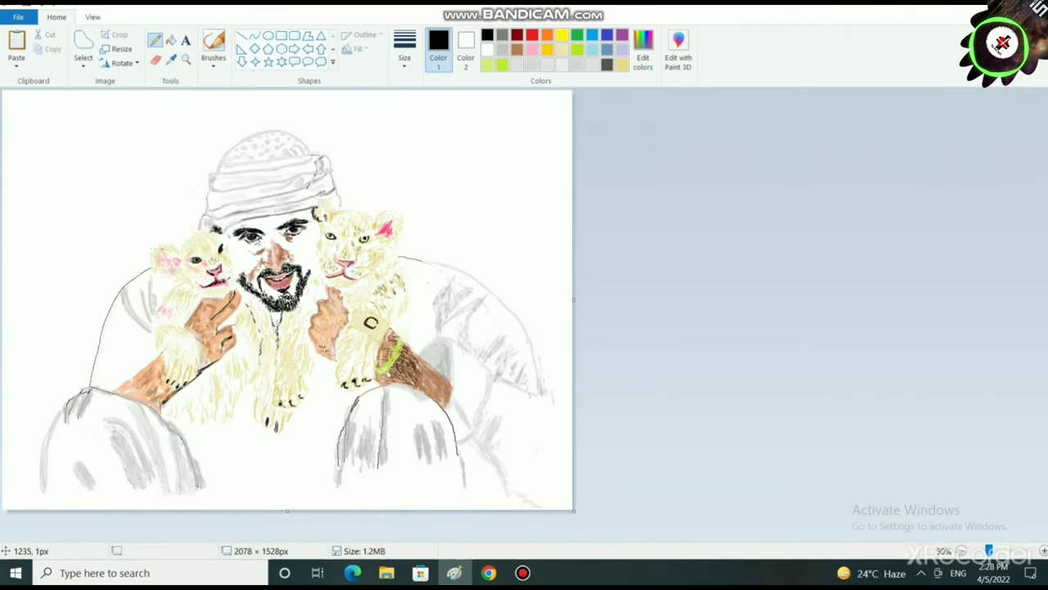
{"action": "left_click", "coordinate": [93, 17]}
{"action": "left_click", "coordinate": [163, 45]}
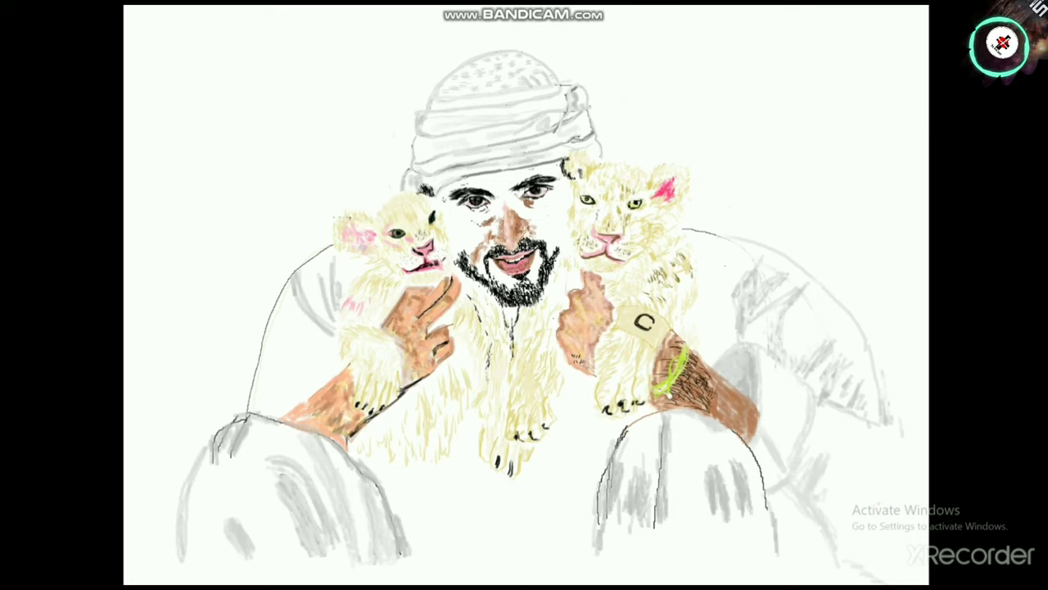
{"action": "key", "text": "Escape"}
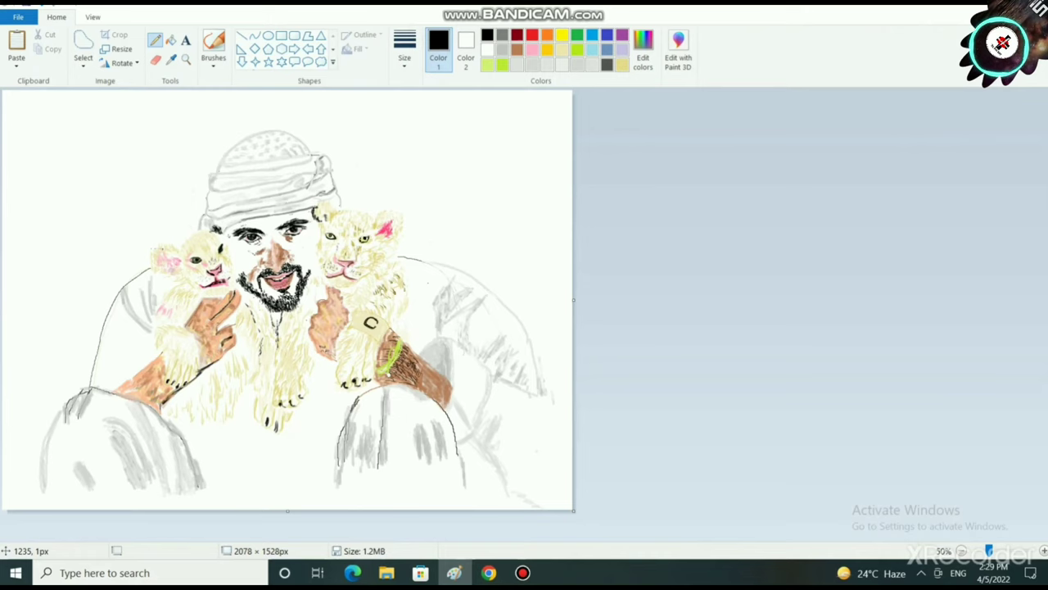
{"action": "left_click", "coordinate": [92, 17]}
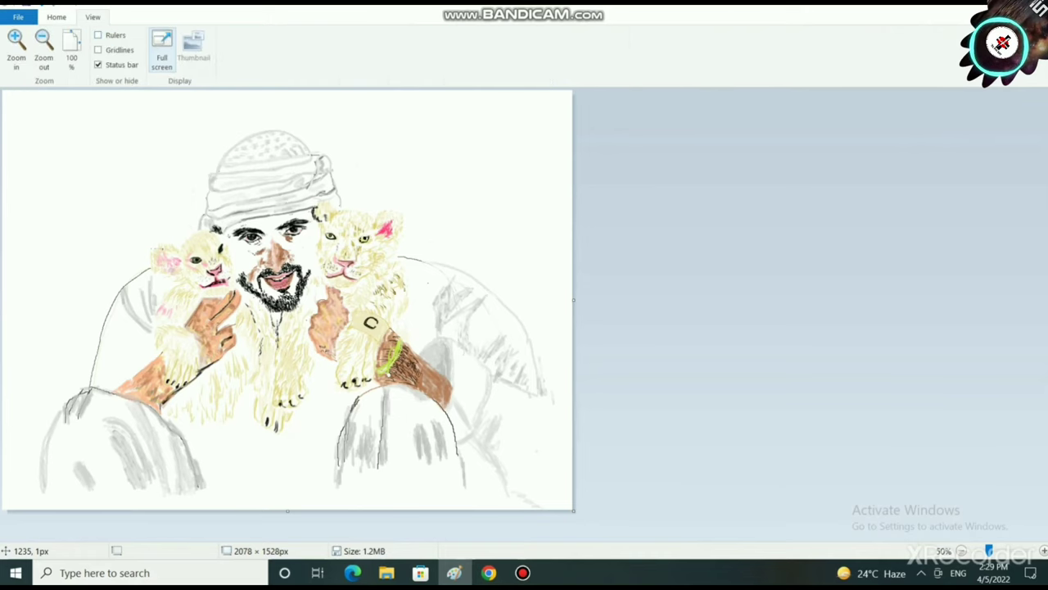
{"action": "left_click", "coordinate": [162, 45]}
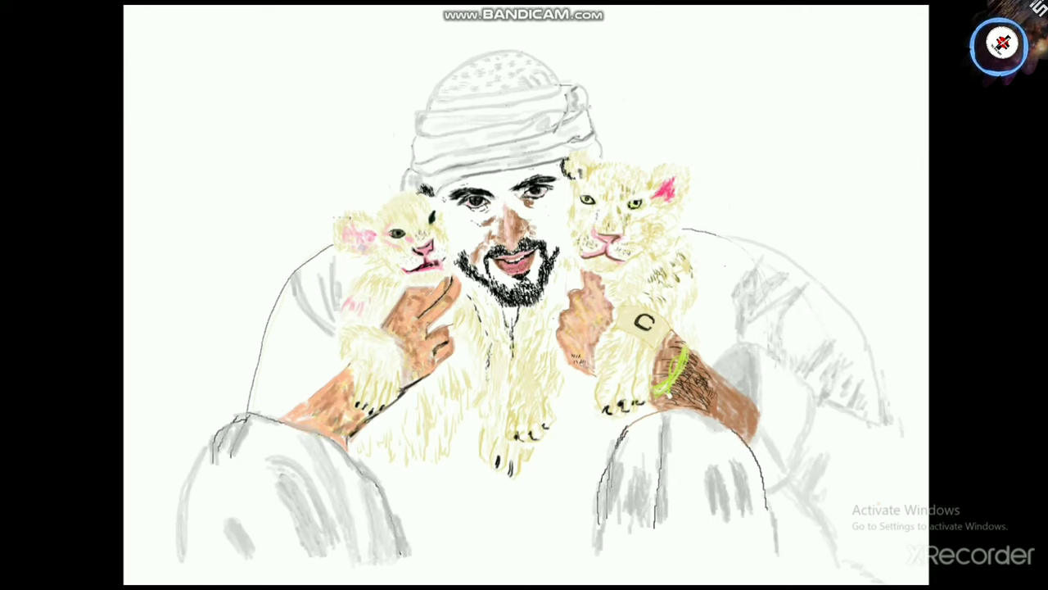
{"action": "key", "text": "Escape"}
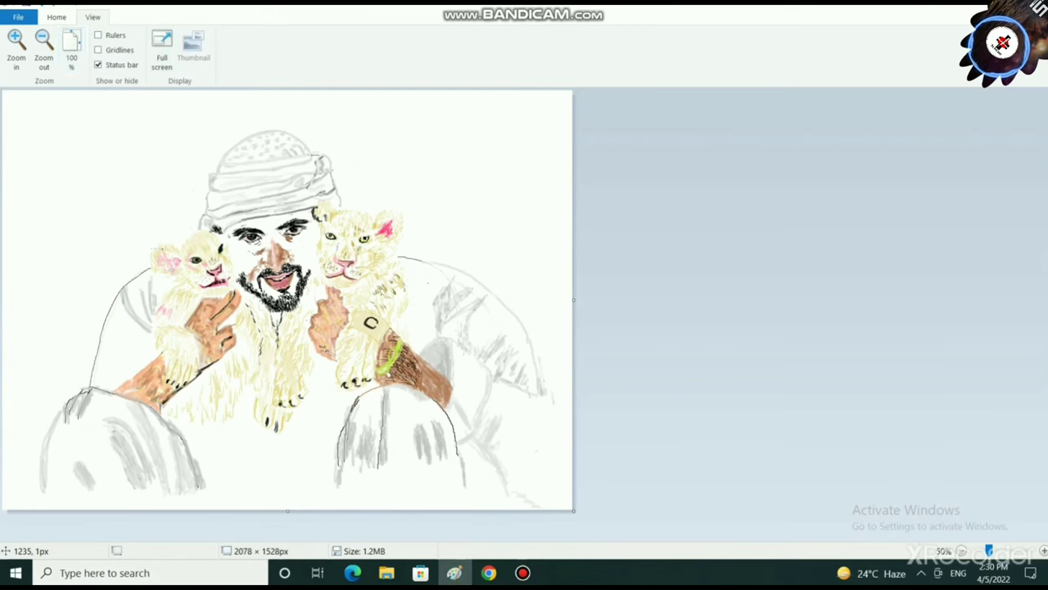
- Save the painting
{"action": "left_click", "coordinate": [57, 17]}
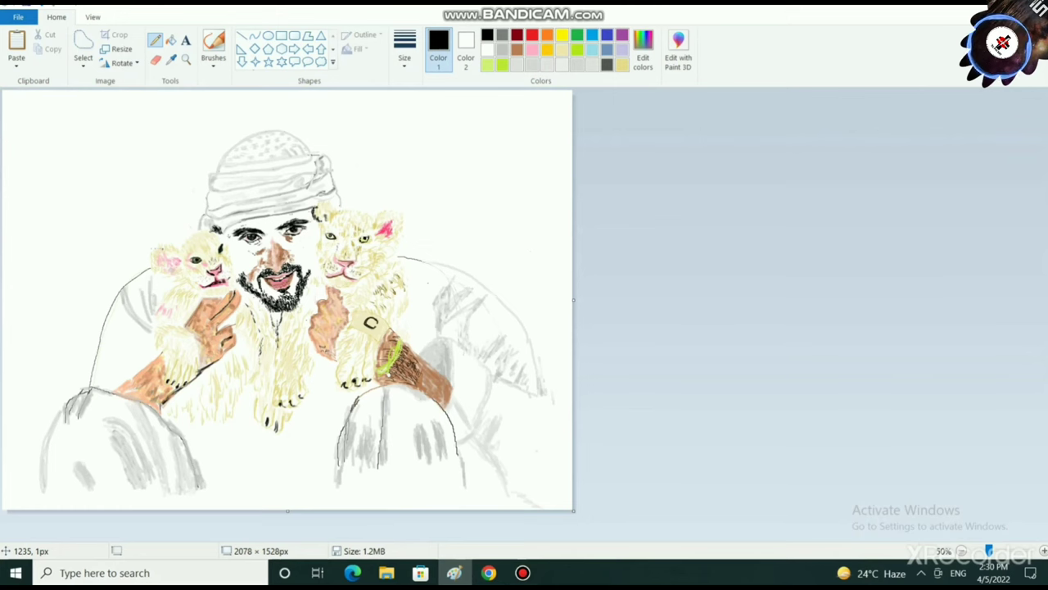
{"action": "key", "text": "ctrl+s"}
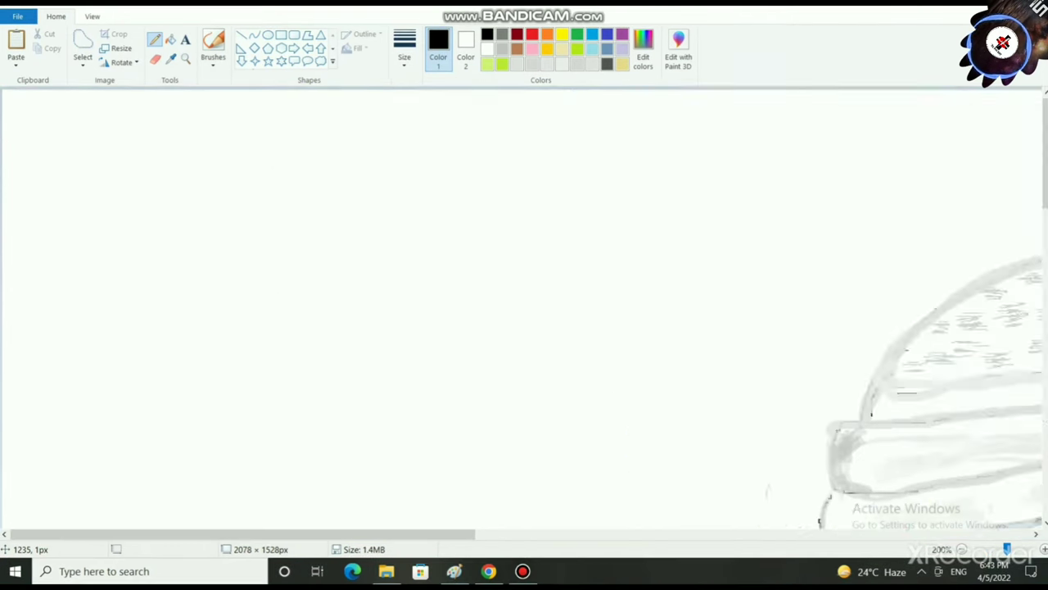
- Shade a dark khaki patch between the cubs' hanging front legs below the man's collar, using the natural pencil brush
{"action": "left_click_drag", "start_coordinate": [462, 533], "coordinate": [781, 534]}
{"action": "scroll", "coordinate": [524, 308], "scroll_direction": "up", "scroll_amount": 3}
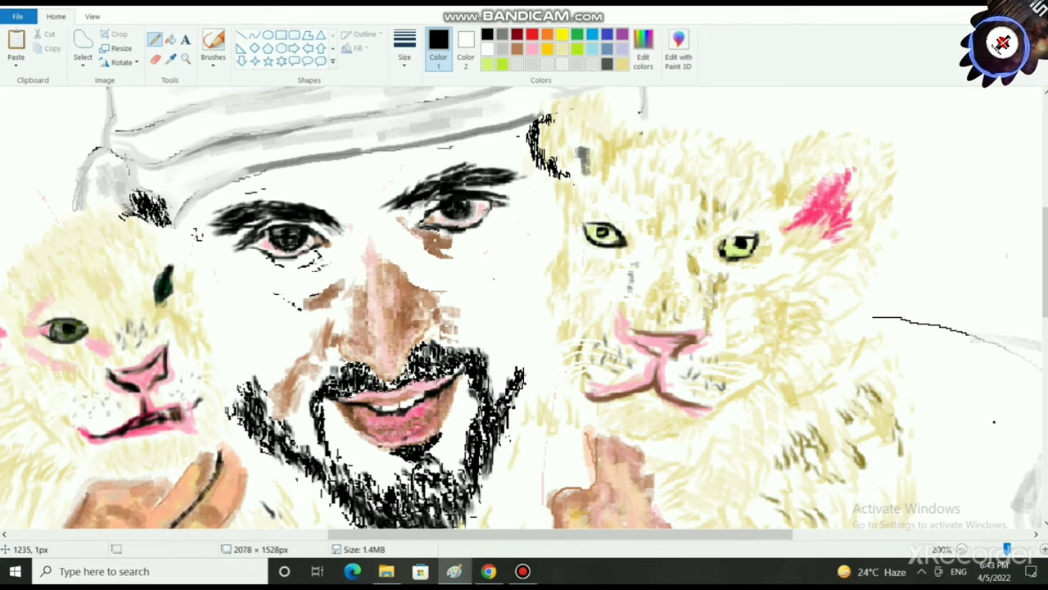
{"action": "scroll", "coordinate": [524, 307], "scroll_direction": "down", "scroll_amount": 10}
{"action": "scroll", "coordinate": [524, 307], "scroll_direction": "up", "scroll_amount": 4}
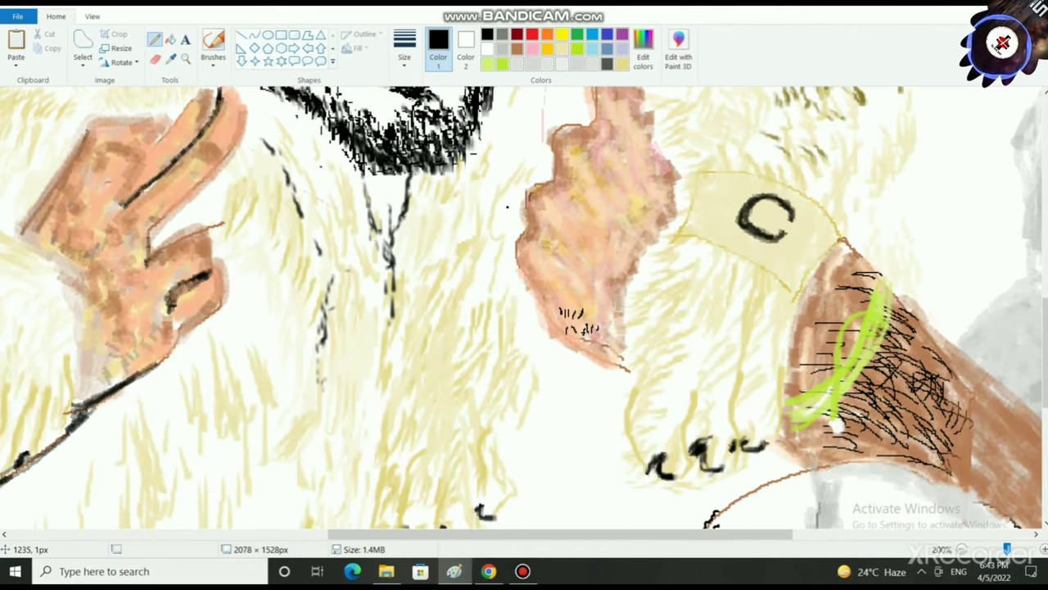
{"action": "left_click", "coordinate": [577, 50]}
{"action": "left_click", "coordinate": [622, 63]}
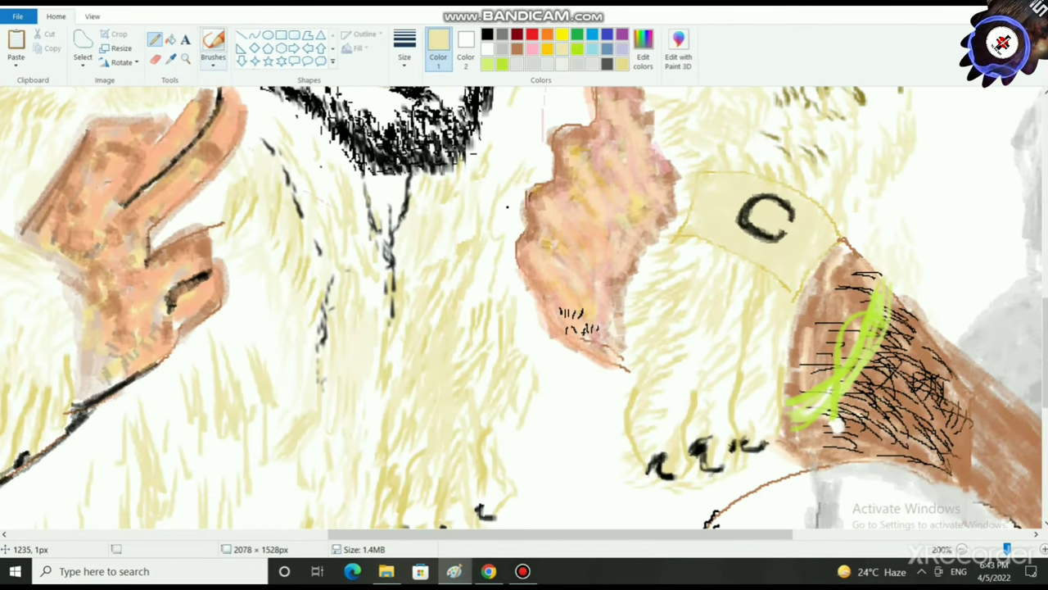
{"action": "left_click", "coordinate": [213, 60]}
{"action": "left_click", "coordinate": [297, 113]}
{"action": "scroll", "coordinate": [524, 308], "scroll_direction": "down", "scroll_amount": 2}
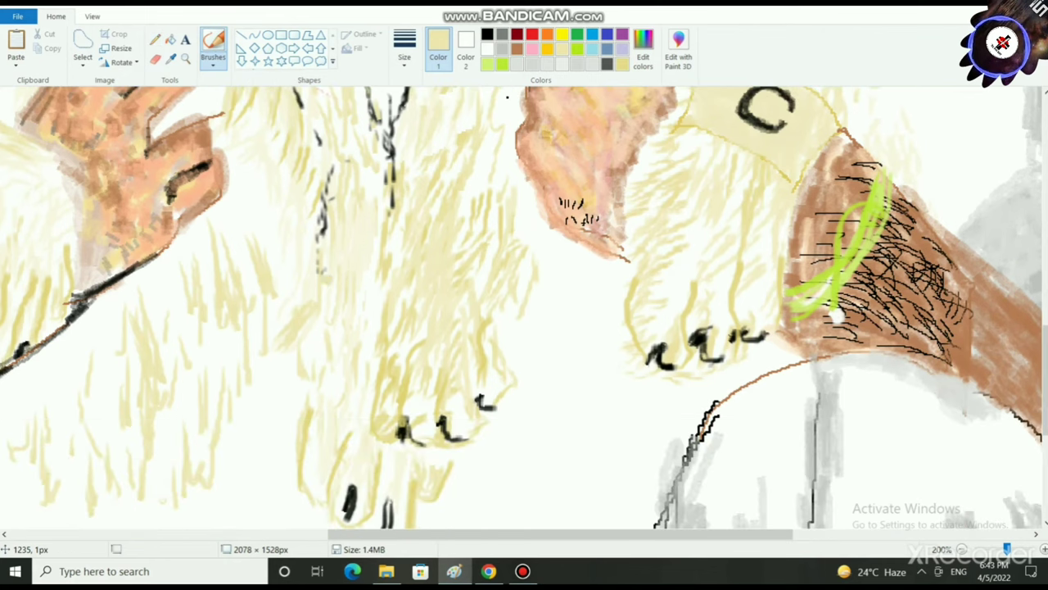
{"action": "mouse_move", "coordinate": [328, 295]}
{"action": "left_mouse_down"}
{"action": "mouse_move", "coordinate": [379, 287]}
{"action": "mouse_move", "coordinate": [375, 267]}
{"action": "mouse_move", "coordinate": [332, 246]}
{"action": "mouse_move", "coordinate": [320, 283]}
{"action": "mouse_move", "coordinate": [326, 260]}
{"action": "mouse_move", "coordinate": [309, 260]}
{"action": "mouse_move", "coordinate": [370, 239]}
{"action": "mouse_move", "coordinate": [344, 229]}
{"action": "mouse_move", "coordinate": [360, 227]}
{"action": "mouse_move", "coordinate": [314, 257]}
{"action": "left_mouse_up"}
- Add rose-pink accents to the toes and claws of the central hanging paws and the paw beside the green bracelet
{"action": "scroll", "coordinate": [524, 307], "scroll_direction": "down", "scroll_amount": 3}
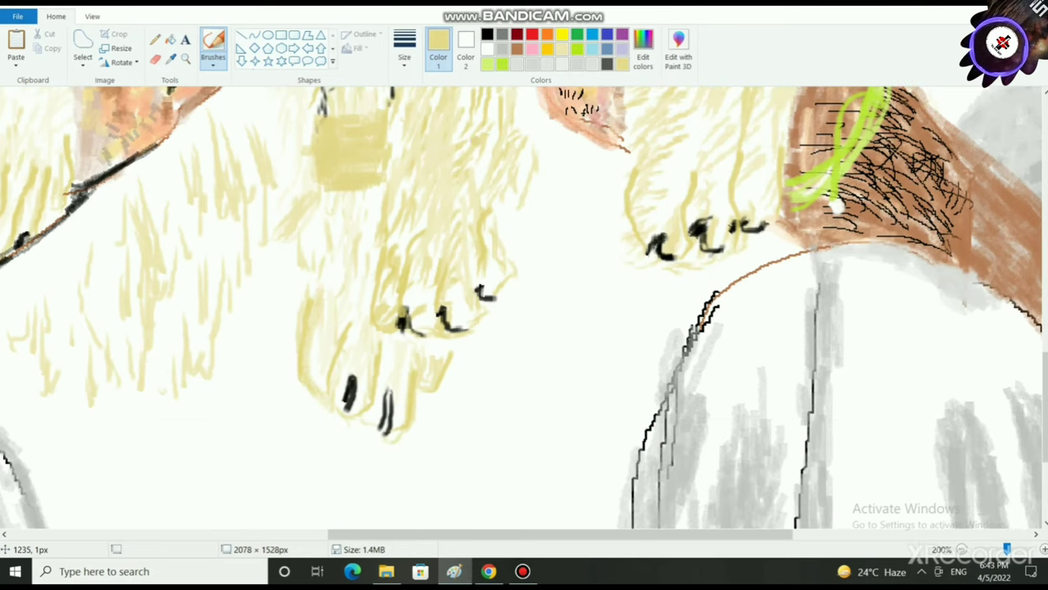
{"action": "left_click", "coordinate": [532, 49]}
{"action": "mouse_move", "coordinate": [348, 320]}
{"action": "left_mouse_down"}
{"action": "mouse_move", "coordinate": [324, 385]}
{"action": "mouse_move", "coordinate": [335, 353]}
{"action": "mouse_move", "coordinate": [334, 385]}
{"action": "left_mouse_up"}
{"action": "mouse_move", "coordinate": [438, 284]}
{"action": "left_mouse_down"}
{"action": "mouse_move", "coordinate": [452, 269]}
{"action": "mouse_move", "coordinate": [436, 304]}
{"action": "mouse_move", "coordinate": [423, 253]}
{"action": "mouse_move", "coordinate": [406, 304]}
{"action": "mouse_move", "coordinate": [435, 329]}
{"action": "mouse_move", "coordinate": [472, 315]}
{"action": "mouse_move", "coordinate": [462, 315]}
{"action": "left_mouse_up"}
{"action": "left_click_drag", "start_coordinate": [493, 283], "coordinate": [488, 282]}
{"action": "mouse_move", "coordinate": [401, 318]}
{"action": "left_mouse_down"}
{"action": "mouse_move", "coordinate": [396, 310]}
{"action": "mouse_move", "coordinate": [395, 323]}
{"action": "left_mouse_up"}
{"action": "mouse_move", "coordinate": [675, 249]}
{"action": "left_mouse_down"}
{"action": "mouse_move", "coordinate": [668, 242]}
{"action": "mouse_move", "coordinate": [717, 246]}
{"action": "left_mouse_up"}
{"action": "left_click_drag", "start_coordinate": [749, 214], "coordinate": [761, 226]}
{"action": "left_click_drag", "start_coordinate": [681, 168], "coordinate": [675, 226]}
{"action": "left_click_drag", "start_coordinate": [732, 160], "coordinate": [728, 211]}
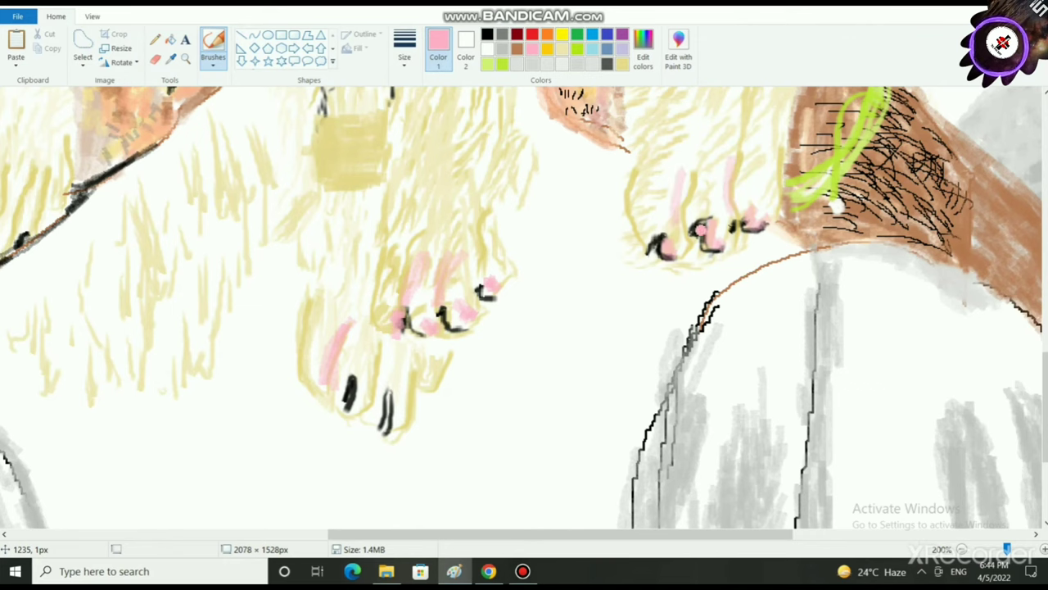
- Fill the V-shaped collar opening below the man's beard with dark gray
{"action": "scroll", "coordinate": [701, 230], "scroll_direction": "up", "scroll_amount": 3}
{"action": "scroll", "coordinate": [524, 307], "scroll_direction": "up", "scroll_amount": 9}
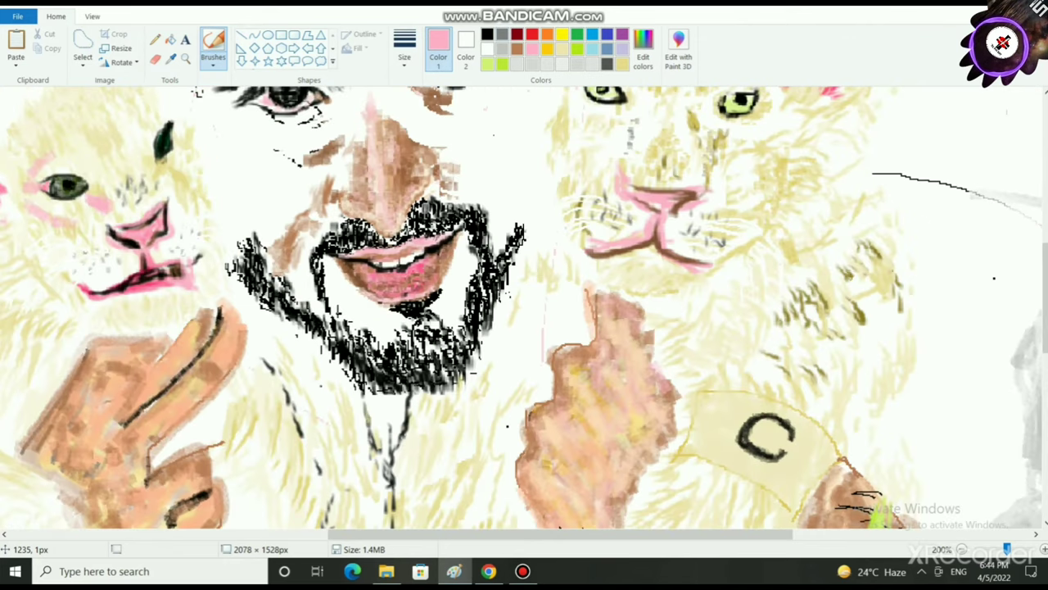
{"action": "left_click", "coordinate": [502, 34]}
{"action": "mouse_move", "coordinate": [388, 443]}
{"action": "left_mouse_down"}
{"action": "mouse_move", "coordinate": [381, 410]}
{"action": "mouse_move", "coordinate": [385, 445]}
{"action": "mouse_move", "coordinate": [381, 417]}
{"action": "mouse_move", "coordinate": [386, 441]}
{"action": "mouse_move", "coordinate": [391, 417]}
{"action": "mouse_move", "coordinate": [388, 468]}
{"action": "left_mouse_up"}
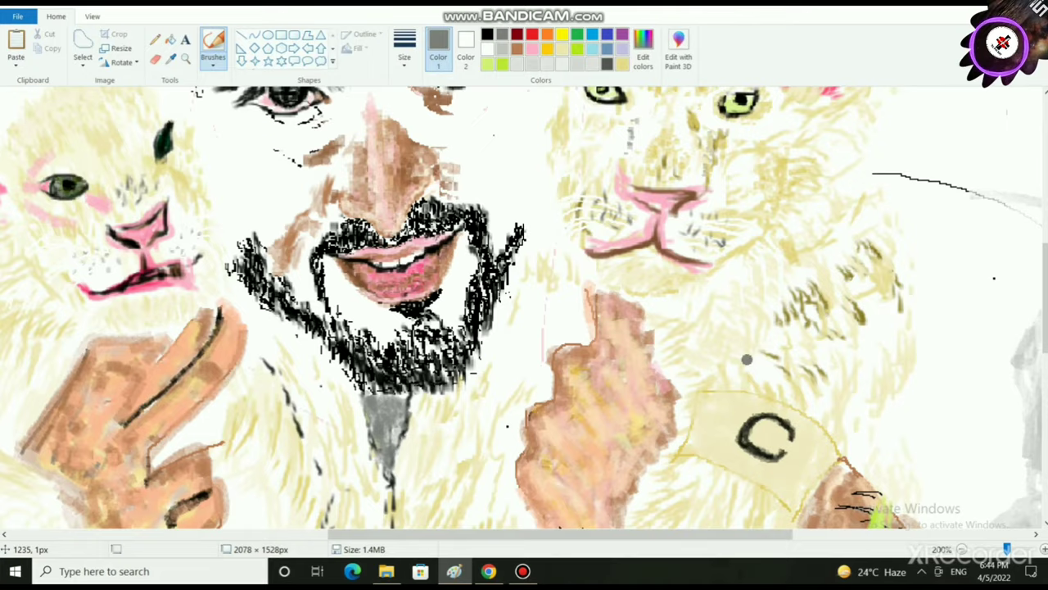
- Paint pale khaki fur strokes below the smaller cub's forearm side, down between the knee and hanging paws, using the thinnest oil brush
{"action": "scroll", "coordinate": [747, 358], "scroll_direction": "down", "scroll_amount": 2}
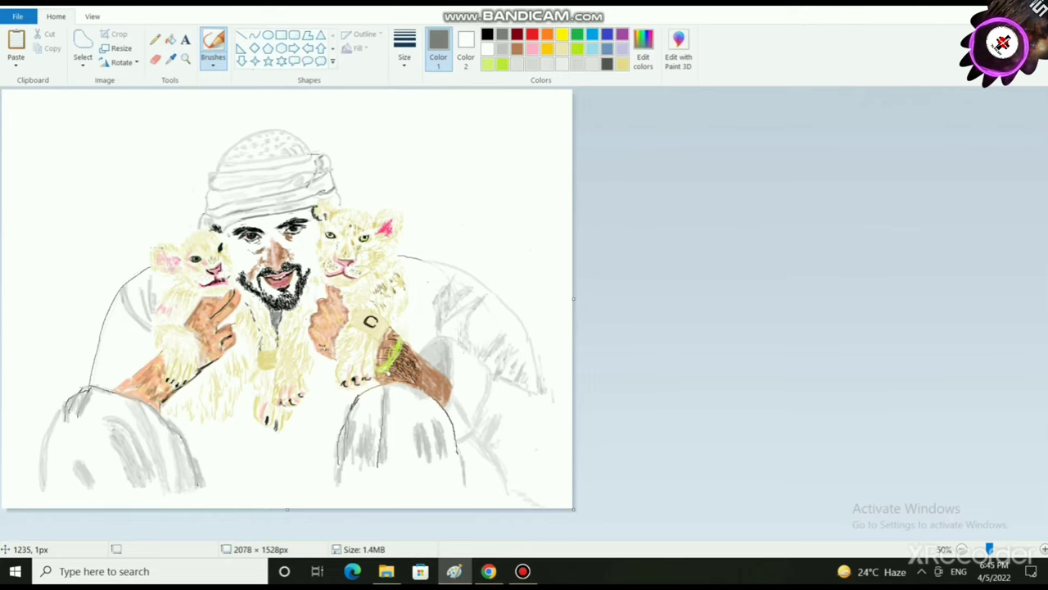
{"action": "left_click", "coordinate": [562, 50]}
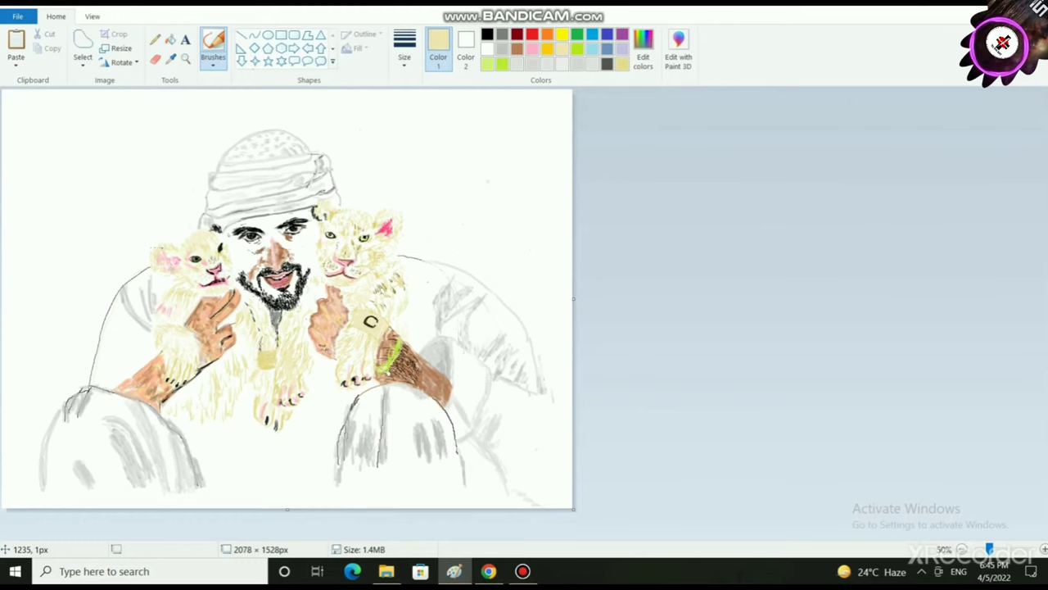
{"action": "left_click", "coordinate": [213, 64]}
{"action": "left_click", "coordinate": [217, 113]}
{"action": "left_click", "coordinate": [404, 50]}
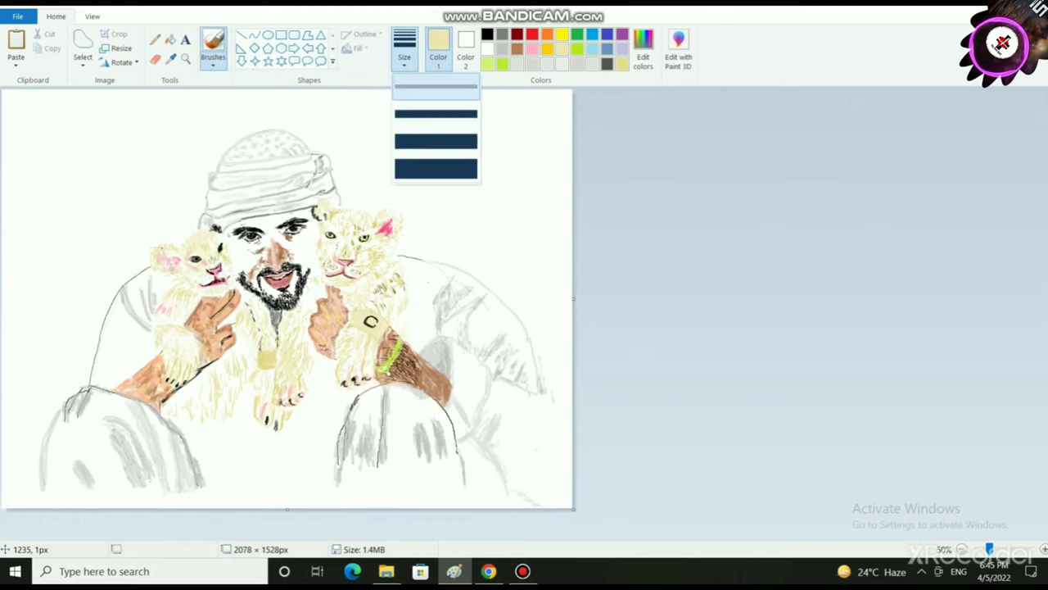
{"action": "left_click", "coordinate": [436, 87]}
{"action": "scroll", "coordinate": [468, 479], "scroll_direction": "up", "scroll_amount": 1}
{"action": "scroll", "coordinate": [468, 479], "scroll_direction": "down", "scroll_amount": 5}
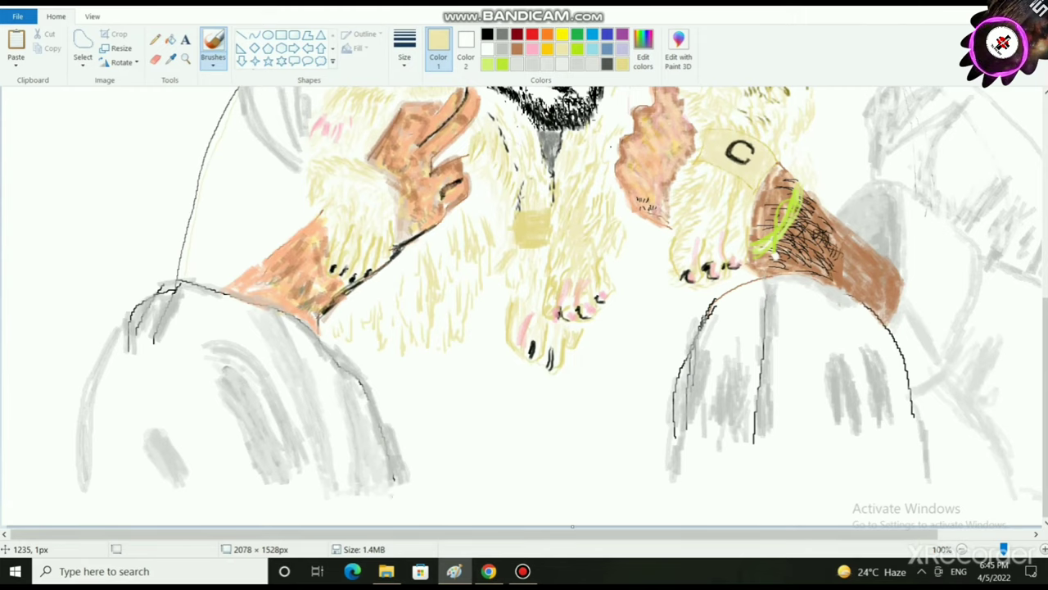
{"action": "left_click_drag", "start_coordinate": [407, 339], "coordinate": [412, 379]}
{"action": "left_click_drag", "start_coordinate": [387, 339], "coordinate": [391, 380]}
{"action": "mouse_move", "coordinate": [393, 318]}
{"action": "left_mouse_down"}
{"action": "mouse_move", "coordinate": [397, 367]}
{"action": "mouse_move", "coordinate": [392, 340]}
{"action": "left_mouse_up"}
{"action": "mouse_move", "coordinate": [372, 335]}
{"action": "left_mouse_down"}
{"action": "mouse_move", "coordinate": [379, 365]}
{"action": "mouse_move", "coordinate": [420, 366]}
{"action": "left_mouse_up"}
{"action": "left_click_drag", "start_coordinate": [429, 335], "coordinate": [435, 363]}
{"action": "mouse_move", "coordinate": [442, 331]}
{"action": "left_mouse_down"}
{"action": "mouse_move", "coordinate": [434, 360]}
{"action": "mouse_move", "coordinate": [453, 357]}
{"action": "left_mouse_up"}
{"action": "left_click_drag", "start_coordinate": [470, 316], "coordinate": [466, 340]}
{"action": "left_click_drag", "start_coordinate": [476, 310], "coordinate": [476, 334]}
{"action": "left_click_drag", "start_coordinate": [465, 338], "coordinate": [458, 358]}
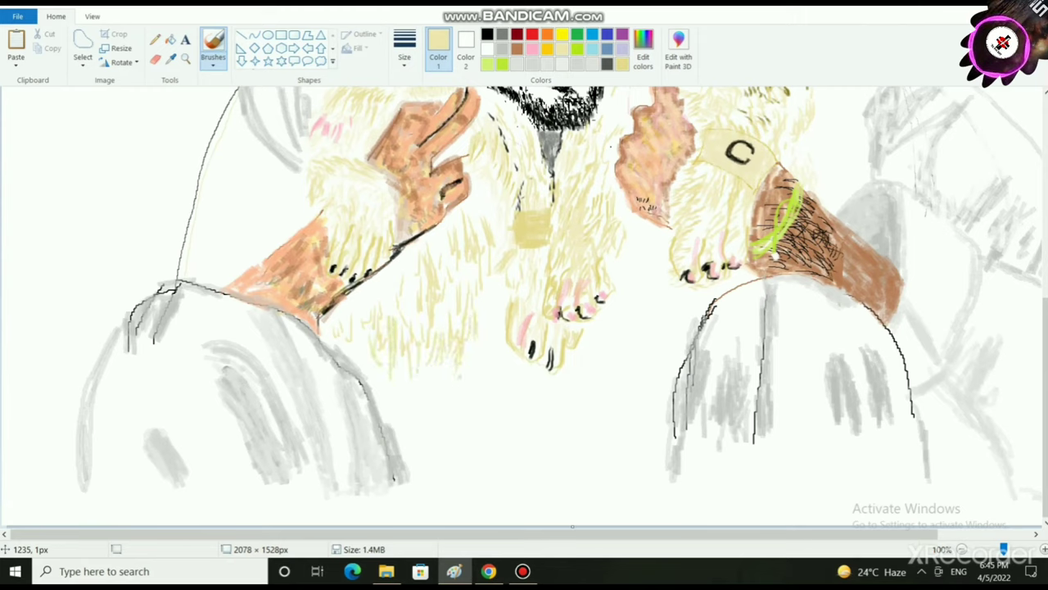
{"action": "left_click_drag", "start_coordinate": [491, 313], "coordinate": [465, 376]}
{"action": "left_click_drag", "start_coordinate": [496, 272], "coordinate": [490, 315]}
{"action": "left_click_drag", "start_coordinate": [426, 370], "coordinate": [405, 418]}
{"action": "left_click_drag", "start_coordinate": [447, 385], "coordinate": [431, 404]}
{"action": "left_click_drag", "start_coordinate": [469, 364], "coordinate": [406, 450]}
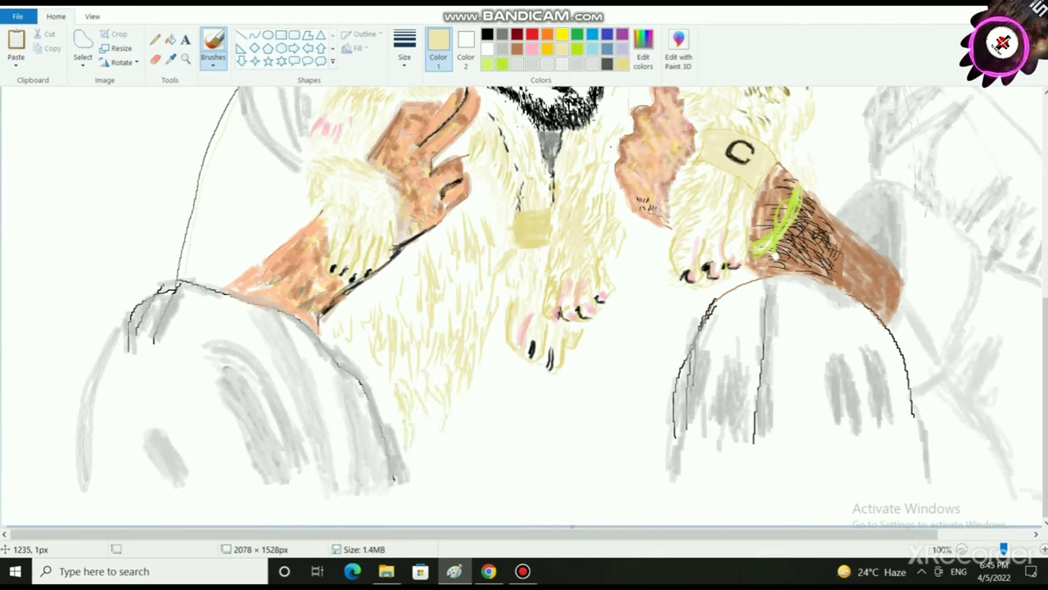
{"action": "left_click_drag", "start_coordinate": [448, 420], "coordinate": [444, 435]}
{"action": "left_click_drag", "start_coordinate": [463, 407], "coordinate": [448, 429]}
{"action": "left_click_drag", "start_coordinate": [469, 389], "coordinate": [466, 412]}
{"action": "left_click_drag", "start_coordinate": [482, 361], "coordinate": [474, 393]}
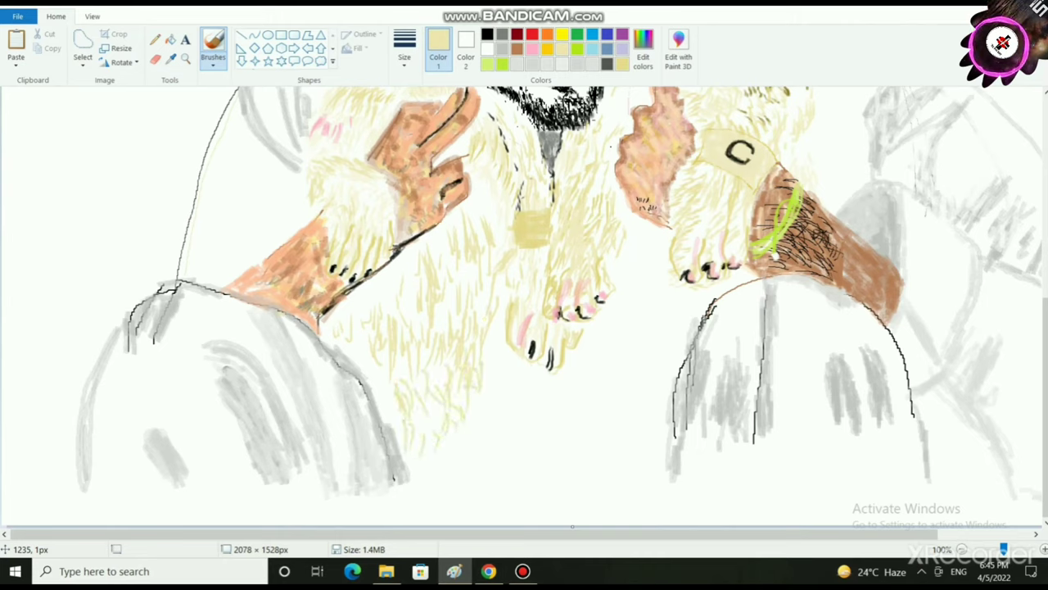
{"action": "mouse_move", "coordinate": [493, 342]}
{"action": "left_mouse_down"}
{"action": "mouse_move", "coordinate": [487, 366]}
{"action": "mouse_move", "coordinate": [487, 347]}
{"action": "left_mouse_up"}
{"action": "left_click_drag", "start_coordinate": [496, 368], "coordinate": [484, 392]}
{"action": "left_click_drag", "start_coordinate": [478, 391], "coordinate": [466, 430]}
{"action": "mouse_move", "coordinate": [448, 433]}
{"action": "left_mouse_down"}
{"action": "mouse_move", "coordinate": [423, 488]}
{"action": "mouse_move", "coordinate": [451, 487]}
{"action": "left_mouse_up"}
{"action": "left_click_drag", "start_coordinate": [491, 411], "coordinate": [486, 466]}
{"action": "left_click_drag", "start_coordinate": [483, 426], "coordinate": [472, 477]}
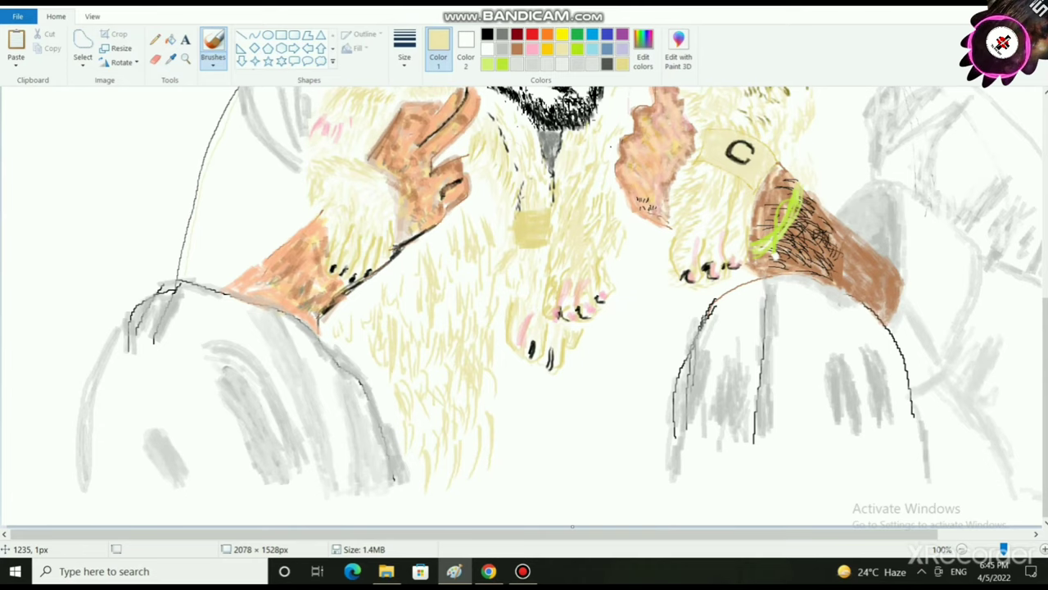
- Paint pale khaki fur strokes between the hanging paws and the knee under the braceleted arm, extending below the man's fist
{"action": "mouse_move", "coordinate": [640, 245]}
{"action": "left_mouse_down"}
{"action": "mouse_move", "coordinate": [632, 271]}
{"action": "mouse_move", "coordinate": [621, 264]}
{"action": "left_mouse_up"}
{"action": "left_click_drag", "start_coordinate": [637, 243], "coordinate": [633, 266]}
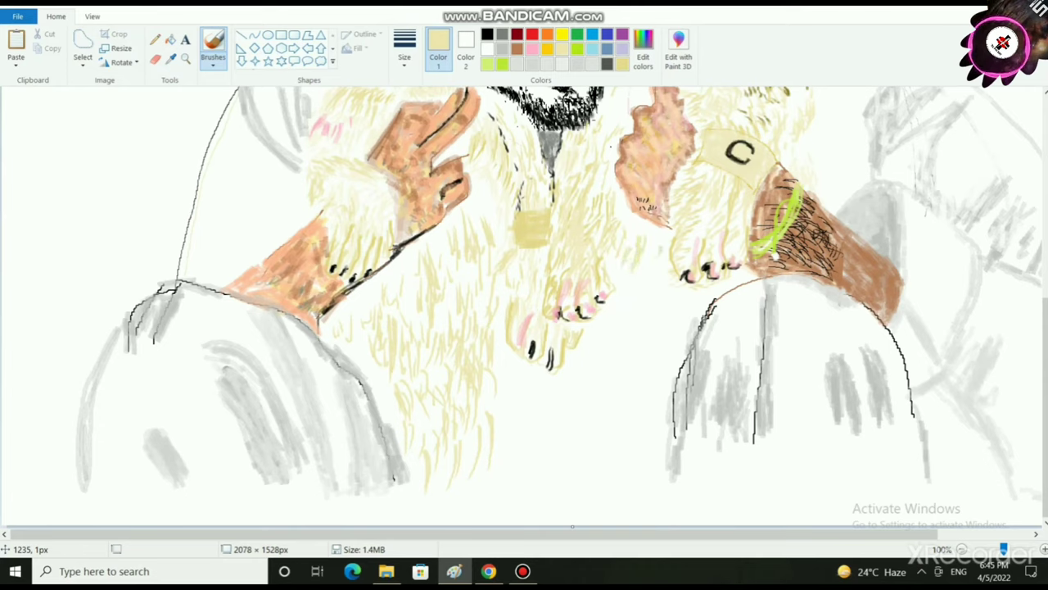
{"action": "left_click_drag", "start_coordinate": [631, 308], "coordinate": [629, 285]}
{"action": "left_click_drag", "start_coordinate": [649, 318], "coordinate": [645, 295]}
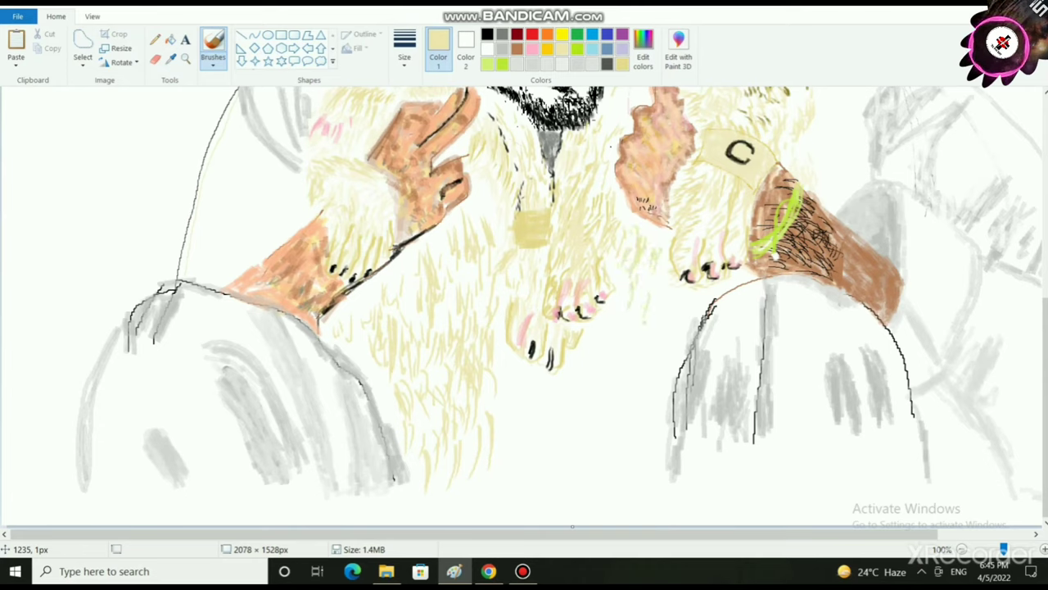
{"action": "left_click_drag", "start_coordinate": [660, 336], "coordinate": [654, 303]}
{"action": "mouse_move", "coordinate": [670, 334]}
{"action": "left_mouse_down"}
{"action": "mouse_move", "coordinate": [665, 311]}
{"action": "mouse_move", "coordinate": [680, 299]}
{"action": "left_mouse_up"}
{"action": "left_click_drag", "start_coordinate": [657, 291], "coordinate": [654, 279]}
{"action": "left_click_drag", "start_coordinate": [599, 317], "coordinate": [586, 336]}
{"action": "mouse_move", "coordinate": [597, 350]}
{"action": "left_mouse_down"}
{"action": "mouse_move", "coordinate": [592, 366]}
{"action": "mouse_move", "coordinate": [608, 392]}
{"action": "left_mouse_up"}
{"action": "mouse_move", "coordinate": [635, 368]}
{"action": "left_mouse_down"}
{"action": "mouse_move", "coordinate": [620, 405]}
{"action": "mouse_move", "coordinate": [631, 402]}
{"action": "left_mouse_up"}
{"action": "mouse_move", "coordinate": [628, 325]}
{"action": "left_mouse_down"}
{"action": "mouse_move", "coordinate": [621, 355]}
{"action": "mouse_move", "coordinate": [653, 361]}
{"action": "left_mouse_up"}
{"action": "mouse_move", "coordinate": [657, 356]}
{"action": "left_mouse_down"}
{"action": "mouse_move", "coordinate": [647, 379]}
{"action": "mouse_move", "coordinate": [632, 372]}
{"action": "left_mouse_up"}
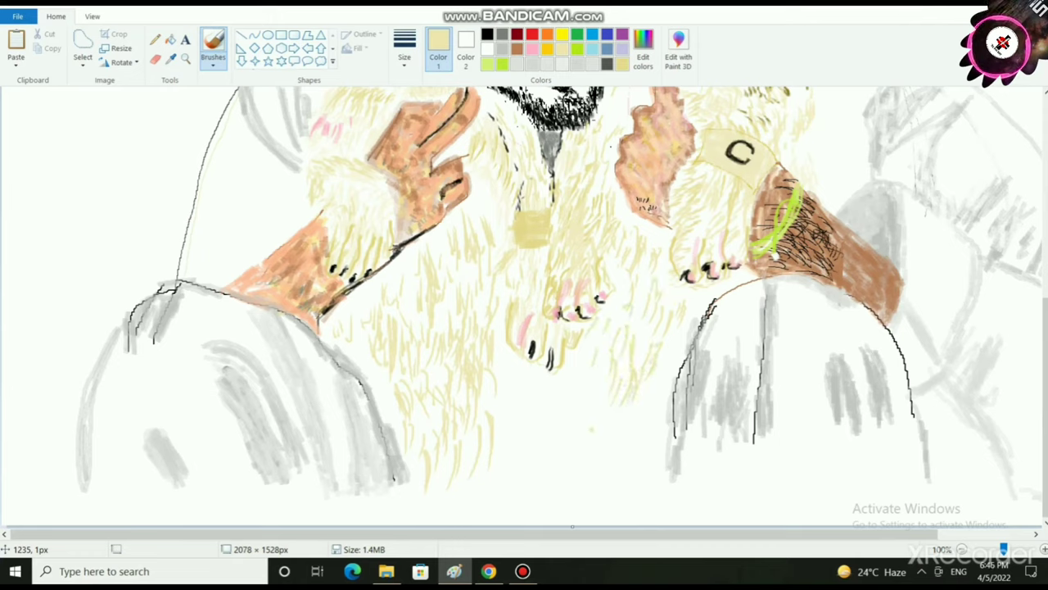
{"action": "left_click_drag", "start_coordinate": [603, 432], "coordinate": [599, 391]}
{"action": "left_click_drag", "start_coordinate": [620, 441], "coordinate": [618, 422]}
{"action": "left_click_drag", "start_coordinate": [605, 437], "coordinate": [603, 423]}
{"action": "left_click_drag", "start_coordinate": [634, 455], "coordinate": [631, 420]}
{"action": "left_click_drag", "start_coordinate": [643, 456], "coordinate": [640, 427]}
{"action": "left_click_drag", "start_coordinate": [652, 461], "coordinate": [646, 429]}
{"action": "left_click_drag", "start_coordinate": [659, 368], "coordinate": [650, 398]}
{"action": "left_click_drag", "start_coordinate": [622, 361], "coordinate": [619, 367]}
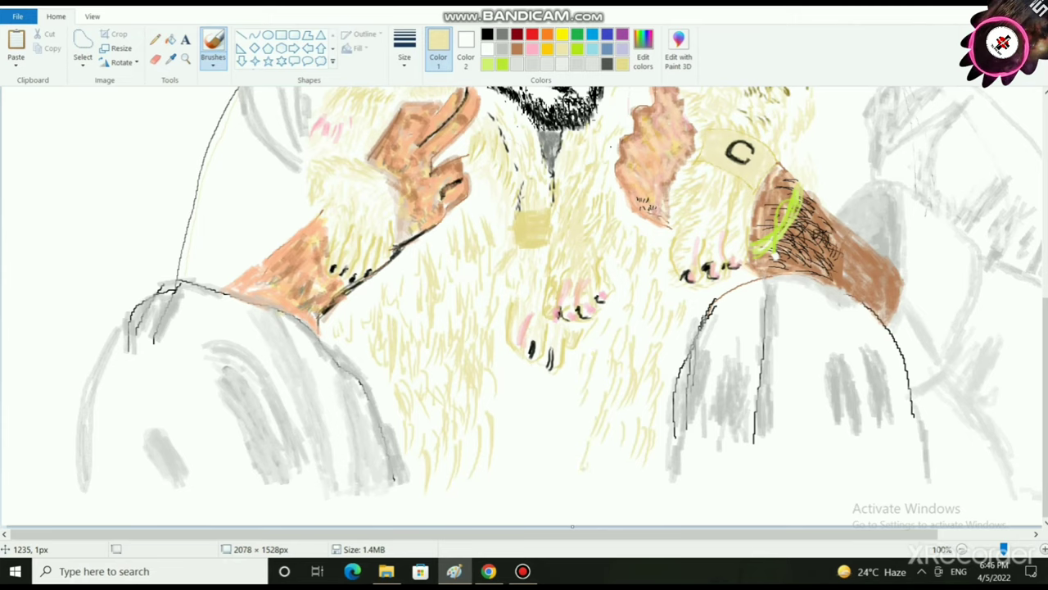
- Mix a light peach custom color with red 255, green 219 and blue 183 as the drawing color
{"action": "scroll", "coordinate": [604, 499], "scroll_direction": "down", "scroll_amount": 2}
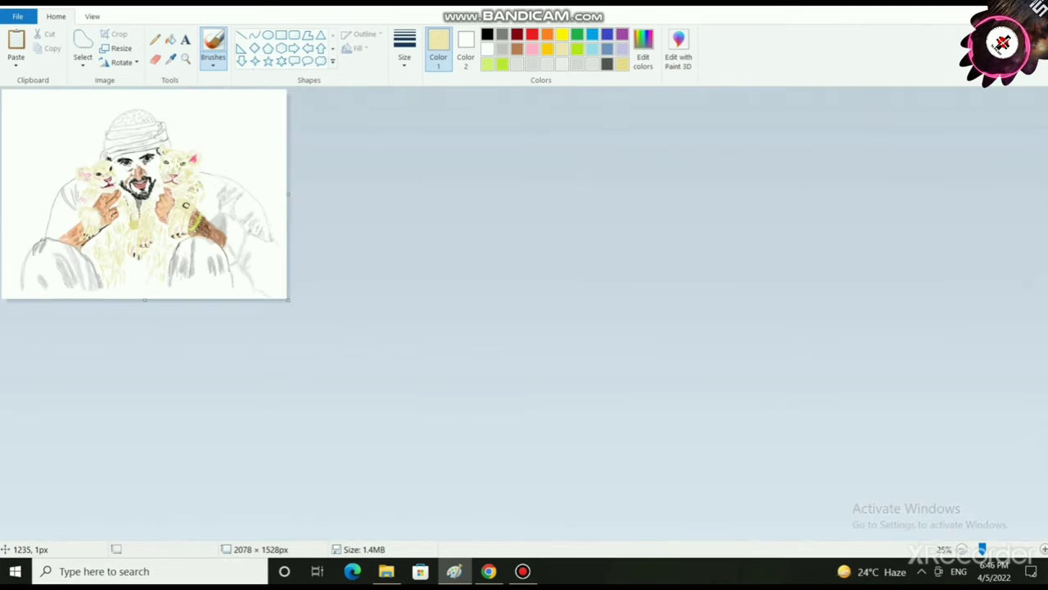
{"action": "key", "text": "ctrl+Page_Up"}
{"action": "key", "text": "ctrl+Page_Up"}
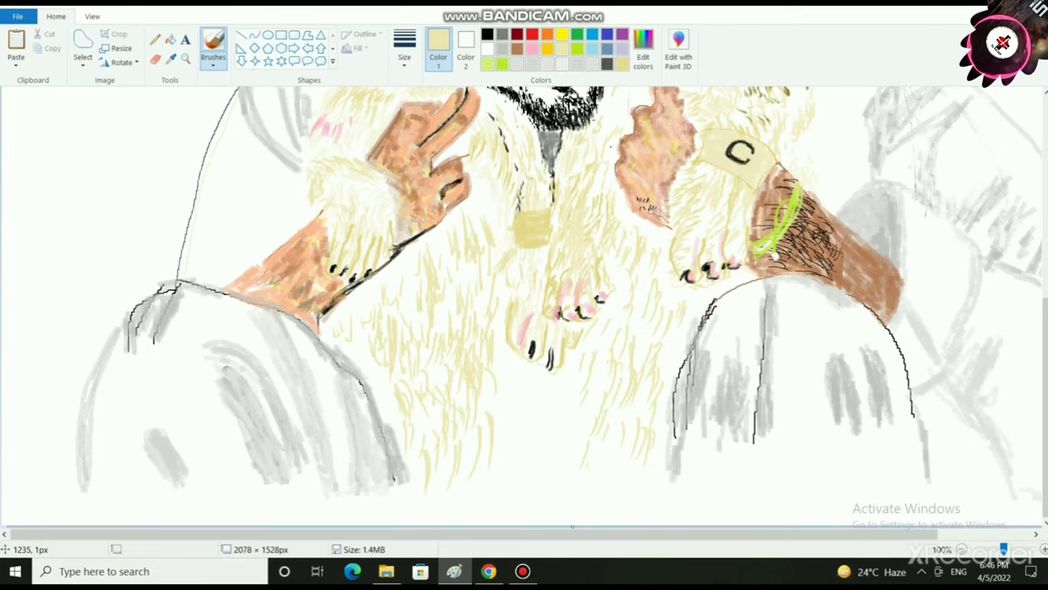
{"action": "scroll", "coordinate": [524, 308], "scroll_direction": "up", "scroll_amount": 5}
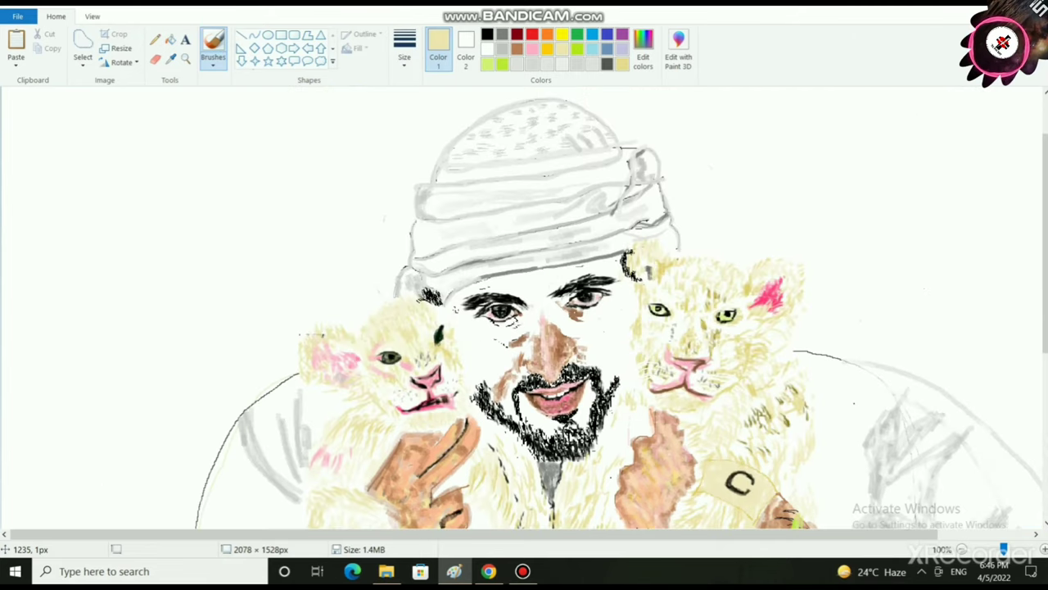
{"action": "left_click", "coordinate": [643, 51]}
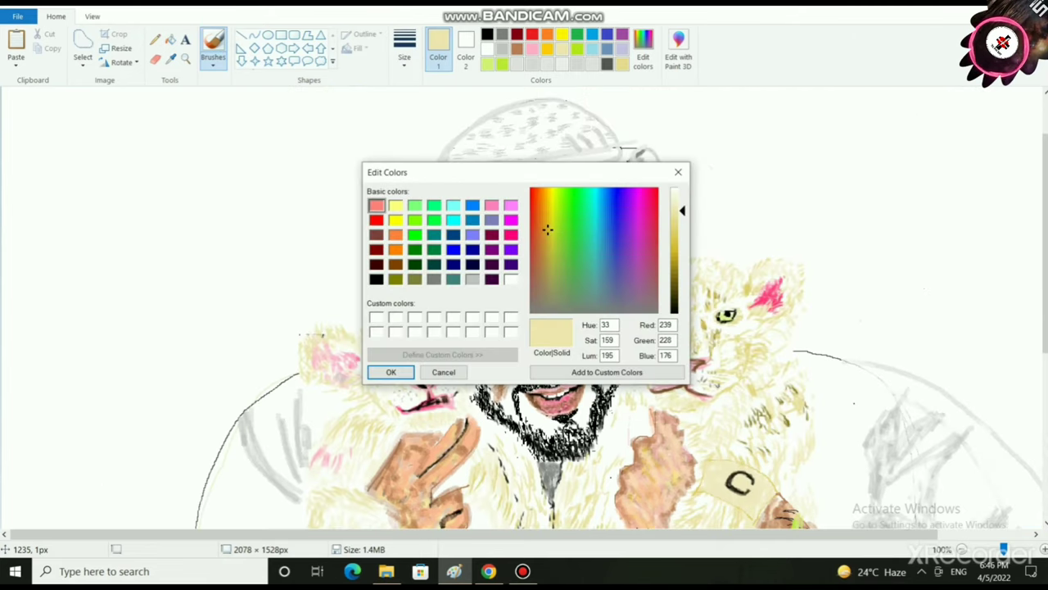
{"action": "left_click", "coordinate": [396, 250]}
{"action": "left_click_drag", "start_coordinate": [682, 250], "coordinate": [682, 206]}
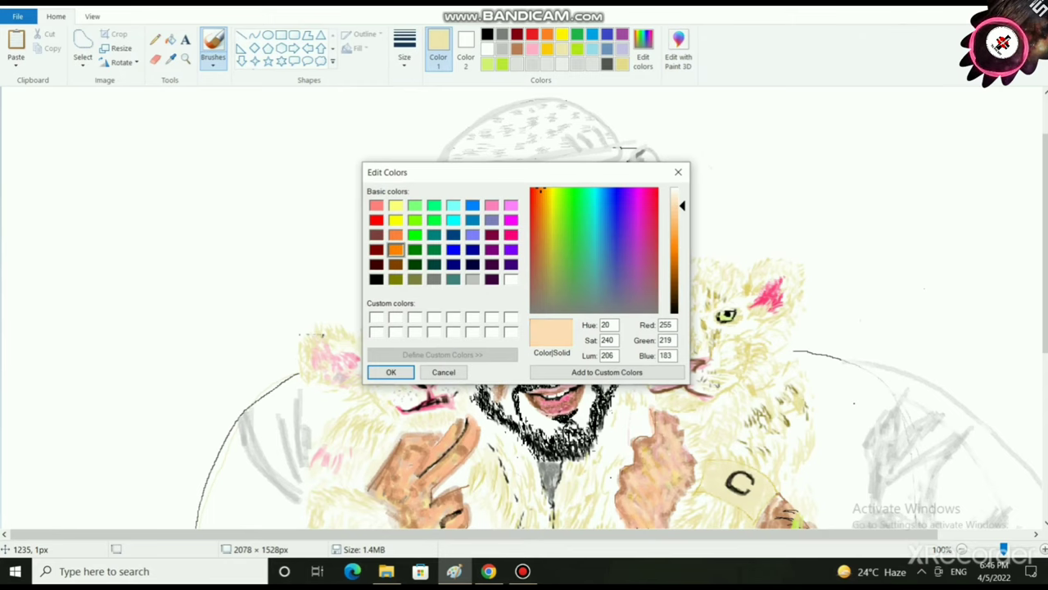
{"action": "left_click", "coordinate": [391, 371]}
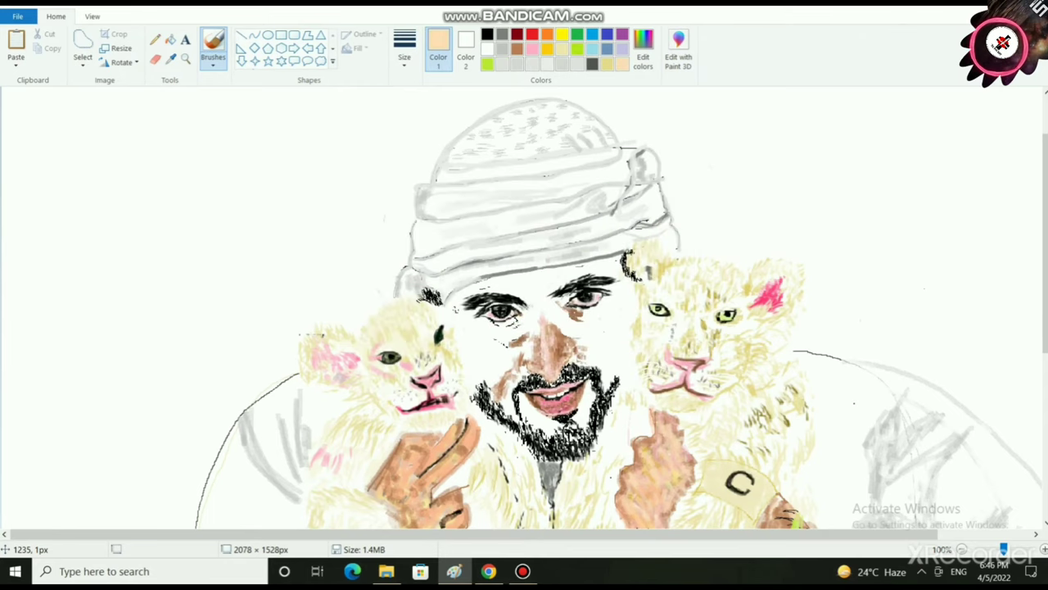
- Try to fill the man's cheek beside the smaller cub with light peach, using a thicker oil brush
{"action": "left_click", "coordinate": [404, 51]}
{"action": "left_click", "coordinate": [436, 141]}
{"action": "left_click_drag", "start_coordinate": [472, 353], "coordinate": [493, 353]}
{"action": "left_click_drag", "start_coordinate": [472, 361], "coordinate": [488, 368]}
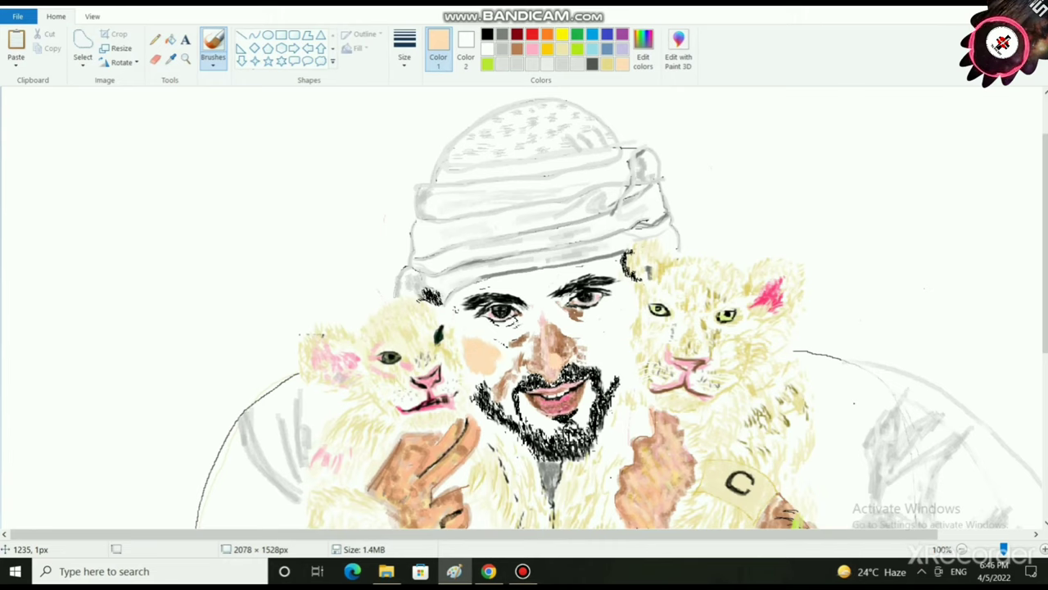
{"action": "left_click", "coordinate": [690, 372]}
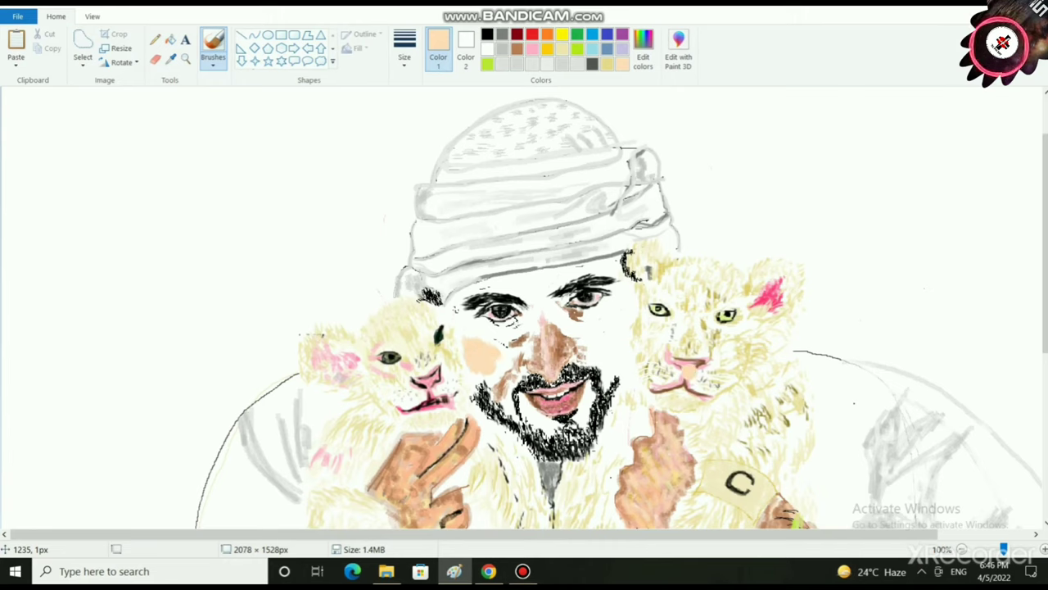
- Choose the second-thinnest stroke size and the natural pencil brush for close-up work on the man's face
{"action": "left_click", "coordinate": [404, 49]}
{"action": "left_click", "coordinate": [437, 114]}
{"action": "left_click", "coordinate": [213, 49]}
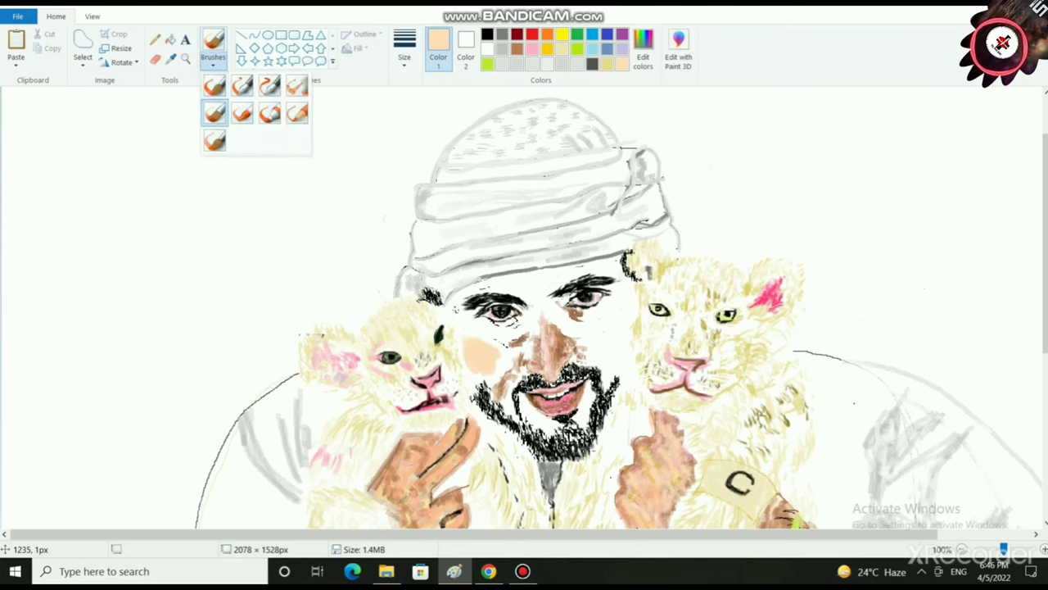
{"action": "left_click", "coordinate": [297, 113]}
{"action": "scroll", "coordinate": [407, 382], "scroll_direction": "up", "scroll_amount": 2}
{"action": "scroll", "coordinate": [434, 434], "scroll_direction": "down", "scroll_amount": 9}
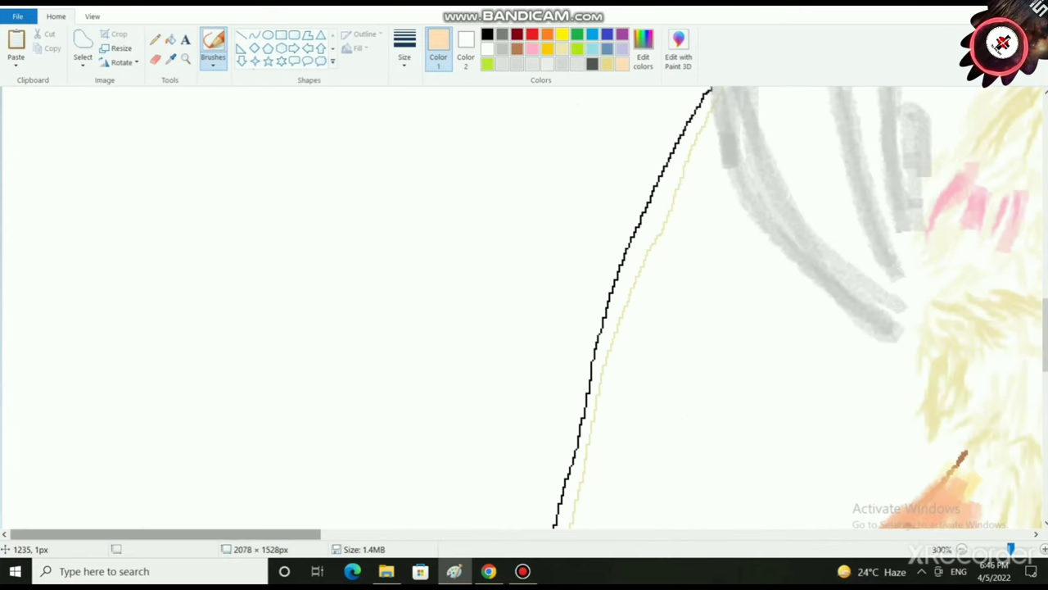
{"action": "left_click_drag", "start_coordinate": [305, 534], "coordinate": [557, 533]}
{"action": "scroll", "coordinate": [534, 475], "scroll_direction": "up", "scroll_amount": 4}
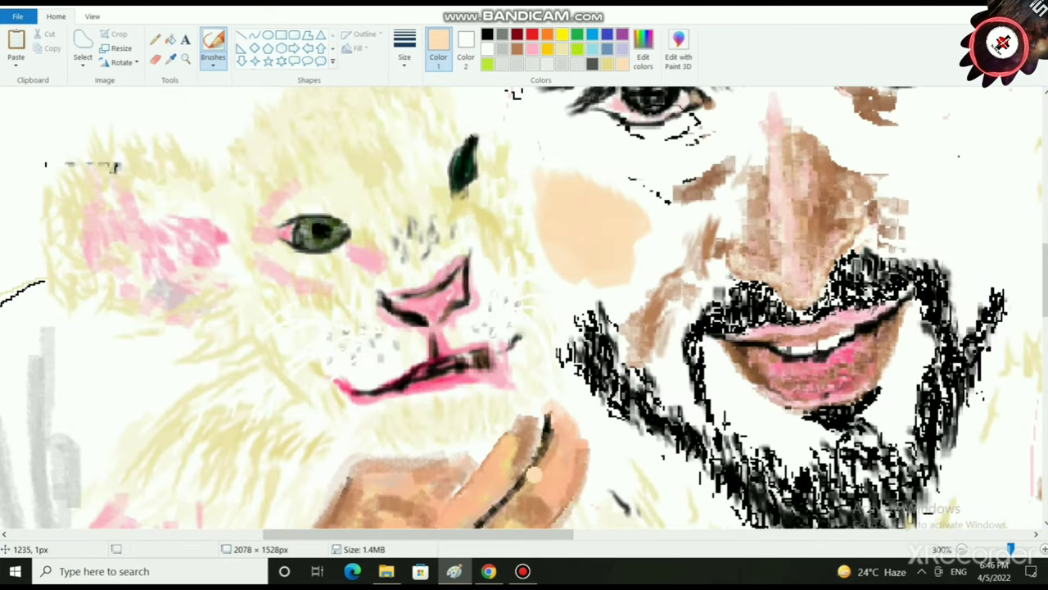
- Undo the solid peach strokes on the man's cheek
{"action": "key", "text": "ctrl+z"}
{"action": "key", "text": "ctrl+z"}
{"action": "key", "text": "ctrl+z"}
{"action": "key", "text": "ctrl+z"}
{"action": "key", "text": "ctrl+z"}
{"action": "key", "text": "ctrl+z"}
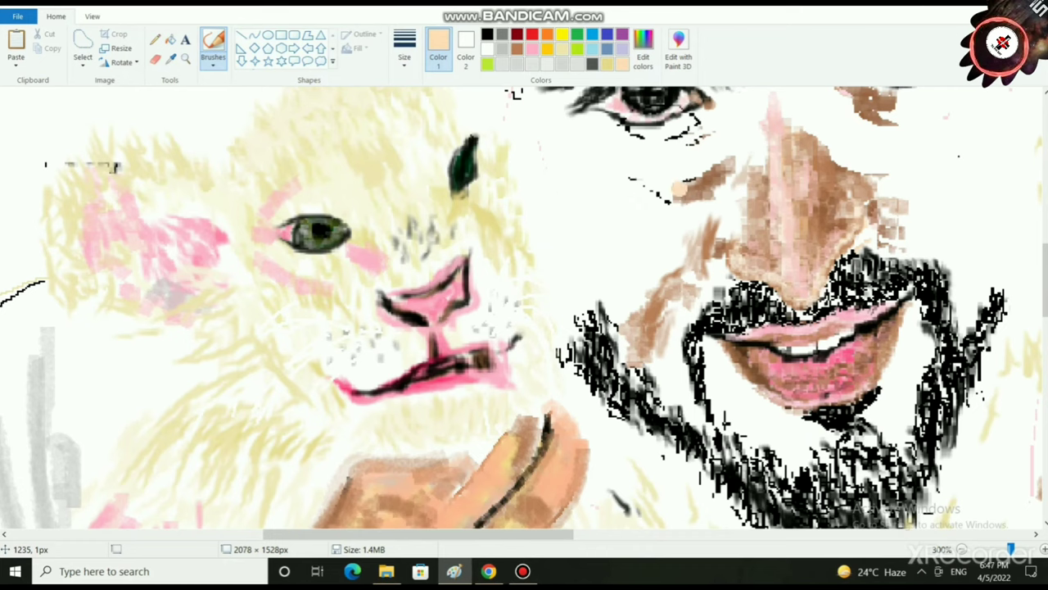
- Shade the man's cheek between the smaller cub and his nose with light peach pencil strokes, up to the eye
{"action": "mouse_move", "coordinate": [692, 153]}
{"action": "left_mouse_down"}
{"action": "mouse_move", "coordinate": [591, 189]}
{"action": "mouse_move", "coordinate": [552, 162]}
{"action": "mouse_move", "coordinate": [532, 201]}
{"action": "mouse_move", "coordinate": [634, 237]}
{"action": "mouse_move", "coordinate": [715, 200]}
{"action": "mouse_move", "coordinate": [692, 204]}
{"action": "mouse_move", "coordinate": [667, 234]}
{"action": "mouse_move", "coordinate": [684, 246]}
{"action": "mouse_move", "coordinate": [624, 308]}
{"action": "left_mouse_up"}
{"action": "left_click_drag", "start_coordinate": [671, 245], "coordinate": [615, 274]}
{"action": "left_click_drag", "start_coordinate": [664, 188], "coordinate": [649, 204]}
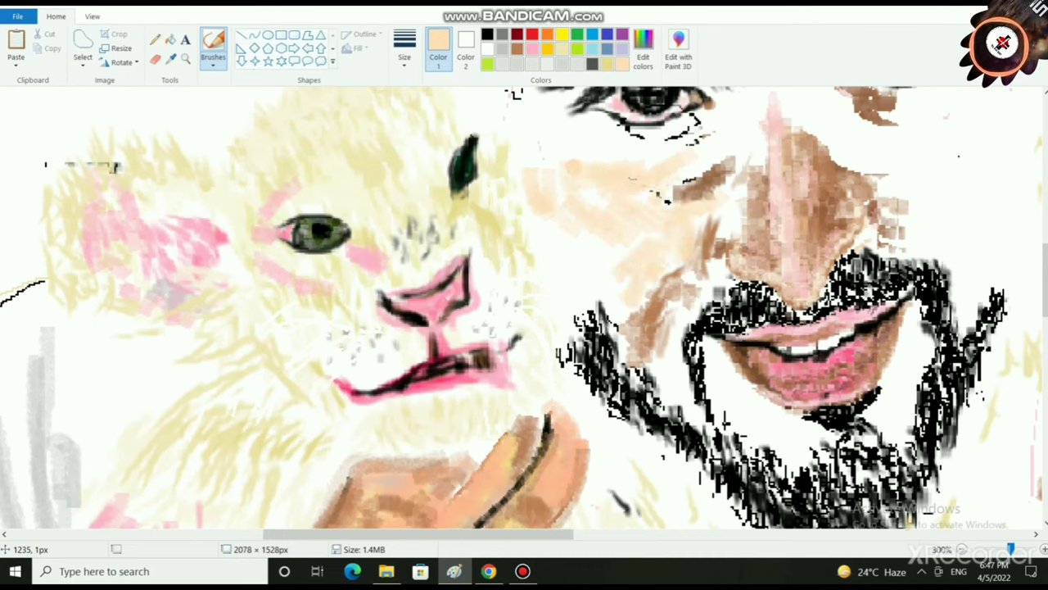
{"action": "mouse_move", "coordinate": [586, 160]}
{"action": "left_mouse_down"}
{"action": "mouse_move", "coordinate": [560, 131]}
{"action": "mouse_move", "coordinate": [547, 144]}
{"action": "mouse_move", "coordinate": [530, 220]}
{"action": "mouse_move", "coordinate": [559, 295]}
{"action": "mouse_move", "coordinate": [567, 280]}
{"action": "mouse_move", "coordinate": [595, 298]}
{"action": "mouse_move", "coordinate": [607, 289]}
{"action": "mouse_move", "coordinate": [598, 271]}
{"action": "mouse_move", "coordinate": [614, 283]}
{"action": "mouse_move", "coordinate": [618, 253]}
{"action": "mouse_move", "coordinate": [540, 221]}
{"action": "left_mouse_up"}
- Shade the man's temple and forehead under the turban, toward the nose bridge, with light peach pencil strokes
{"action": "scroll", "coordinate": [529, 151], "scroll_direction": "up", "scroll_amount": 3}
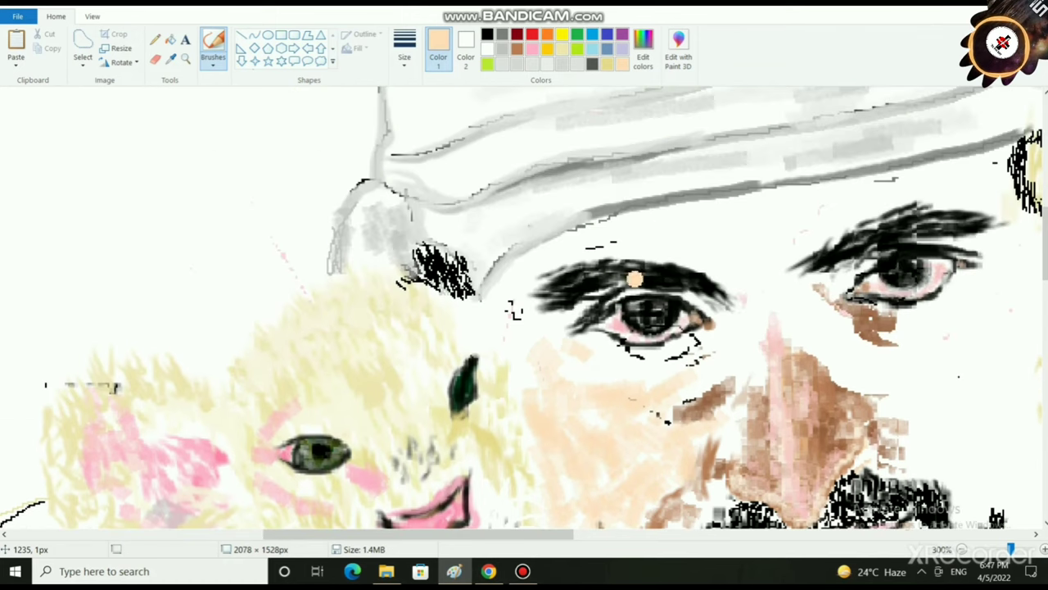
{"action": "mouse_move", "coordinate": [614, 224]}
{"action": "left_mouse_down"}
{"action": "mouse_move", "coordinate": [737, 208]}
{"action": "mouse_move", "coordinate": [721, 241]}
{"action": "mouse_move", "coordinate": [761, 258]}
{"action": "mouse_move", "coordinate": [884, 181]}
{"action": "mouse_move", "coordinate": [975, 168]}
{"action": "mouse_move", "coordinate": [786, 238]}
{"action": "mouse_move", "coordinate": [664, 226]}
{"action": "mouse_move", "coordinate": [504, 278]}
{"action": "mouse_move", "coordinate": [495, 332]}
{"action": "mouse_move", "coordinate": [573, 246]}
{"action": "mouse_move", "coordinate": [761, 295]}
{"action": "mouse_move", "coordinate": [773, 288]}
{"action": "mouse_move", "coordinate": [769, 259]}
{"action": "mouse_move", "coordinate": [782, 317]}
{"action": "left_mouse_up"}
{"action": "scroll", "coordinate": [680, 175], "scroll_direction": "down", "scroll_amount": 3}
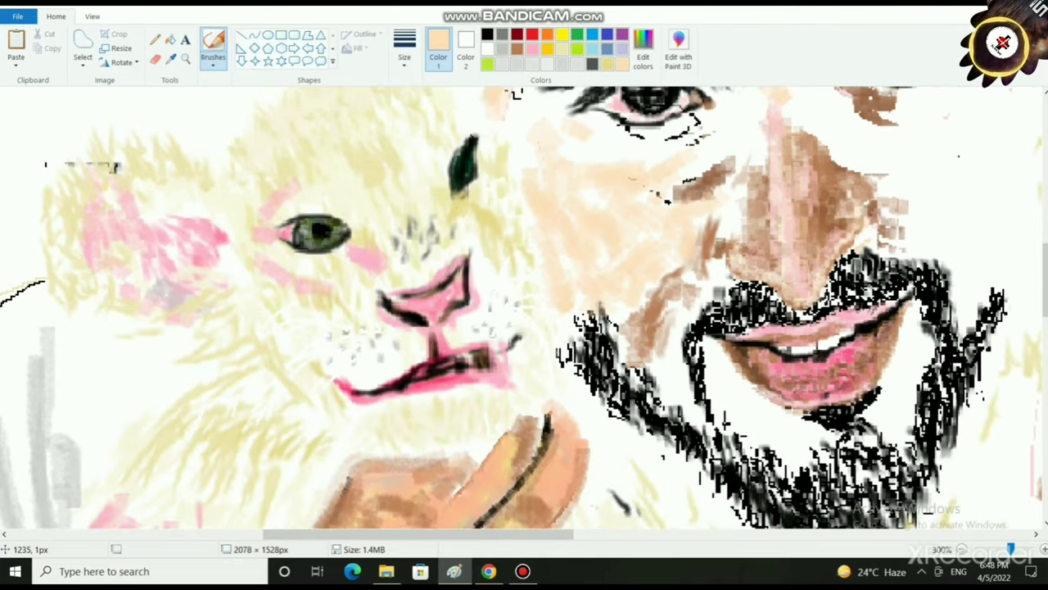
- Mix a lighter tint of the palette brown as the drawing color for shading the man's face
{"action": "scroll", "coordinate": [747, 311], "scroll_direction": "up", "scroll_amount": 2}
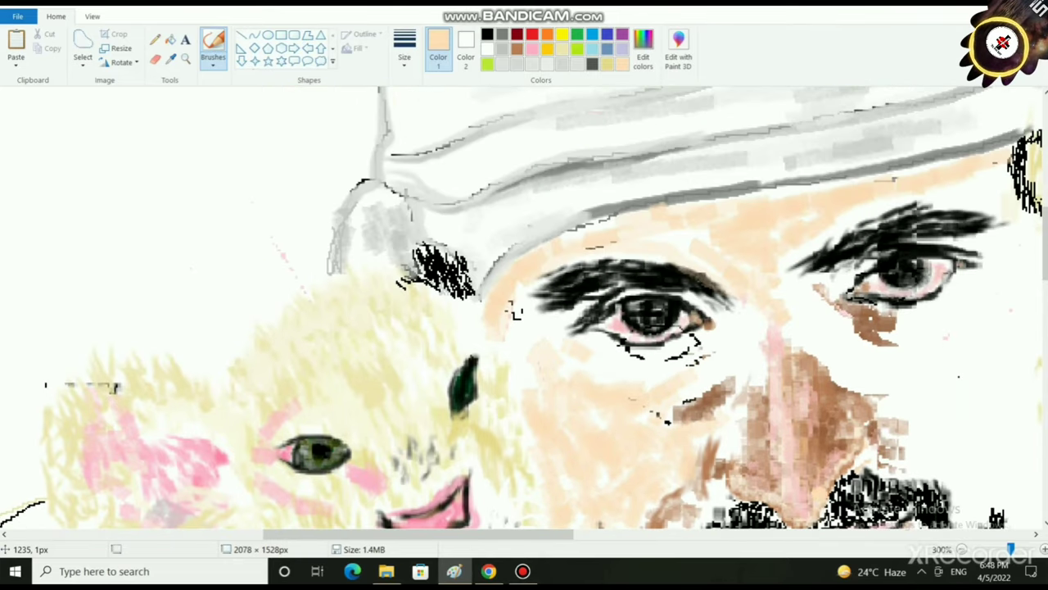
{"action": "left_click_drag", "start_coordinate": [542, 534], "coordinate": [627, 534]}
{"action": "scroll", "coordinate": [626, 502], "scroll_direction": "down", "scroll_amount": 1}
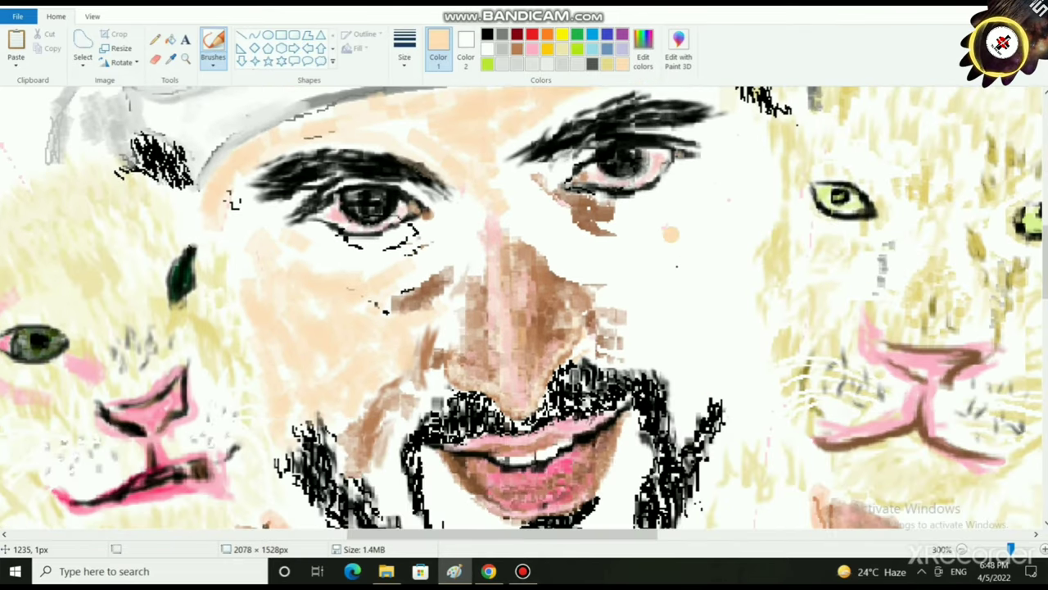
{"action": "left_click", "coordinate": [517, 49]}
{"action": "left_click", "coordinate": [642, 50]}
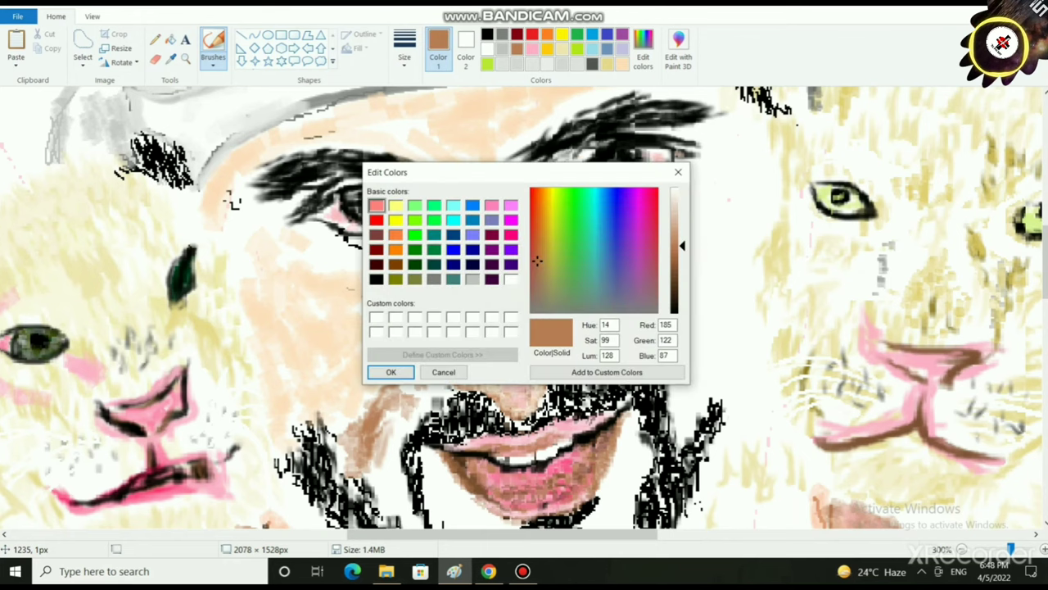
{"action": "left_click_drag", "start_coordinate": [683, 246], "coordinate": [683, 215]}
{"action": "left_click", "coordinate": [392, 372]}
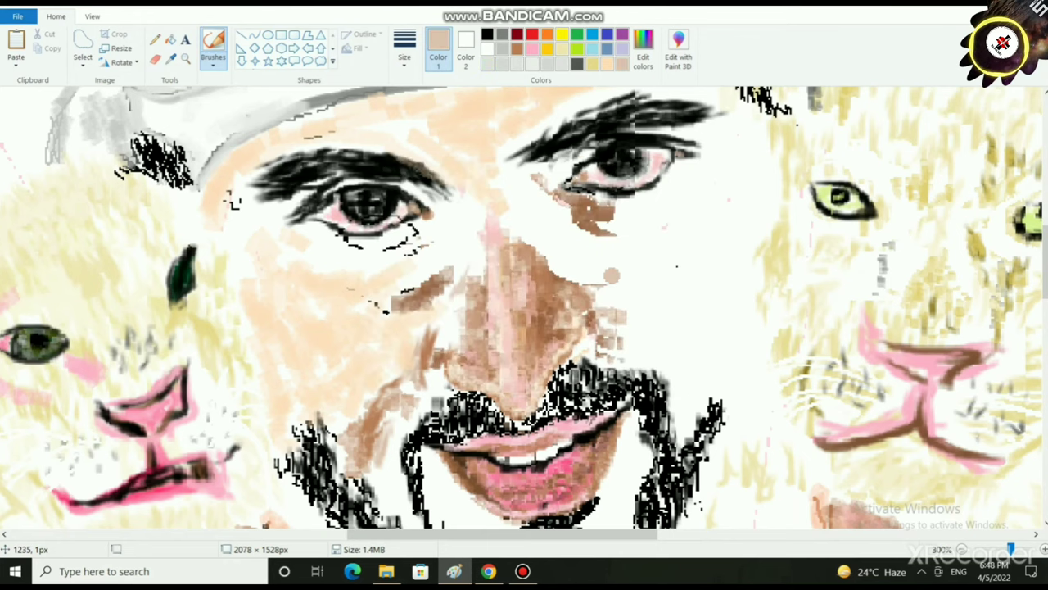
- Shade under the man's eyes, beside his nose and down the cheek next to the larger cub with pale brown pencil strokes
{"action": "mouse_move", "coordinate": [549, 262]}
{"action": "left_mouse_down"}
{"action": "mouse_move", "coordinate": [620, 275]}
{"action": "mouse_move", "coordinate": [602, 319]}
{"action": "left_mouse_up"}
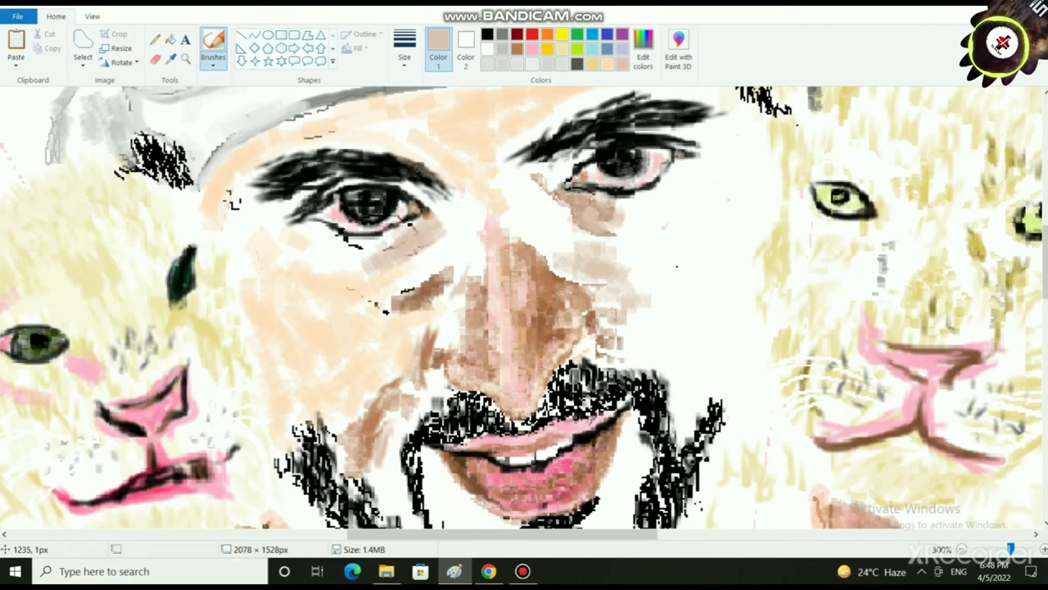
{"action": "left_click_drag", "start_coordinate": [639, 219], "coordinate": [689, 199]}
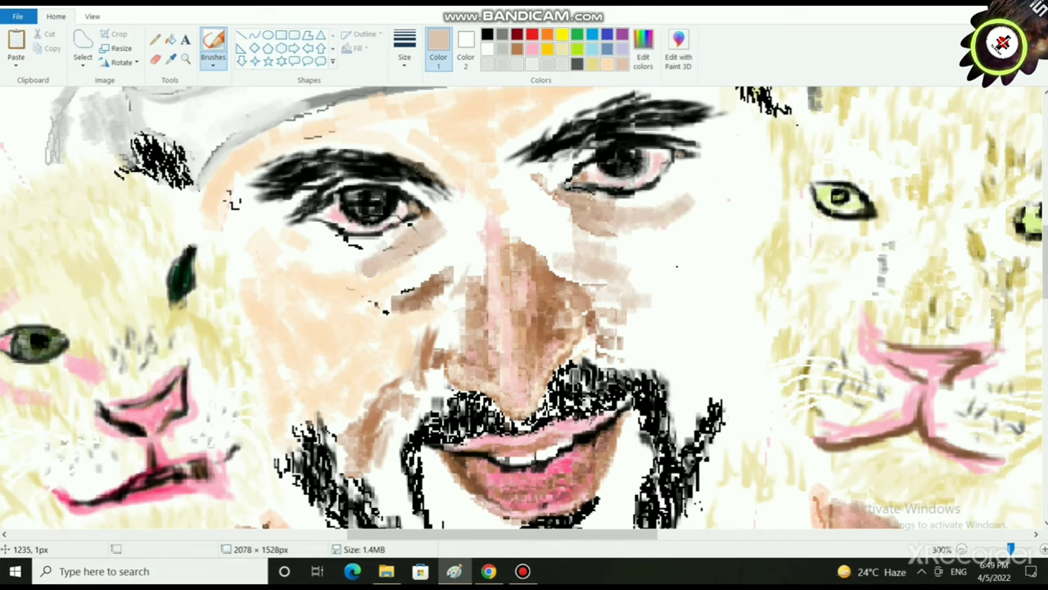
{"action": "mouse_move", "coordinate": [646, 269]}
{"action": "left_mouse_down"}
{"action": "mouse_move", "coordinate": [675, 300]}
{"action": "mouse_move", "coordinate": [682, 286]}
{"action": "mouse_move", "coordinate": [690, 359]}
{"action": "mouse_move", "coordinate": [693, 281]}
{"action": "mouse_move", "coordinate": [702, 385]}
{"action": "mouse_move", "coordinate": [676, 369]}
{"action": "mouse_move", "coordinate": [683, 409]}
{"action": "mouse_move", "coordinate": [674, 339]}
{"action": "mouse_move", "coordinate": [697, 263]}
{"action": "mouse_move", "coordinate": [719, 279]}
{"action": "left_mouse_up"}
{"action": "mouse_move", "coordinate": [727, 209]}
{"action": "left_mouse_down"}
{"action": "mouse_move", "coordinate": [733, 151]}
{"action": "mouse_move", "coordinate": [737, 200]}
{"action": "mouse_move", "coordinate": [746, 160]}
{"action": "mouse_move", "coordinate": [761, 184]}
{"action": "mouse_move", "coordinate": [749, 258]}
{"action": "mouse_move", "coordinate": [769, 209]}
{"action": "mouse_move", "coordinate": [746, 305]}
{"action": "mouse_move", "coordinate": [751, 334]}
{"action": "mouse_move", "coordinate": [741, 327]}
{"action": "mouse_move", "coordinate": [726, 372]}
{"action": "mouse_move", "coordinate": [734, 285]}
{"action": "mouse_move", "coordinate": [685, 416]}
{"action": "mouse_move", "coordinate": [711, 393]}
{"action": "mouse_move", "coordinate": [718, 369]}
{"action": "left_mouse_up"}
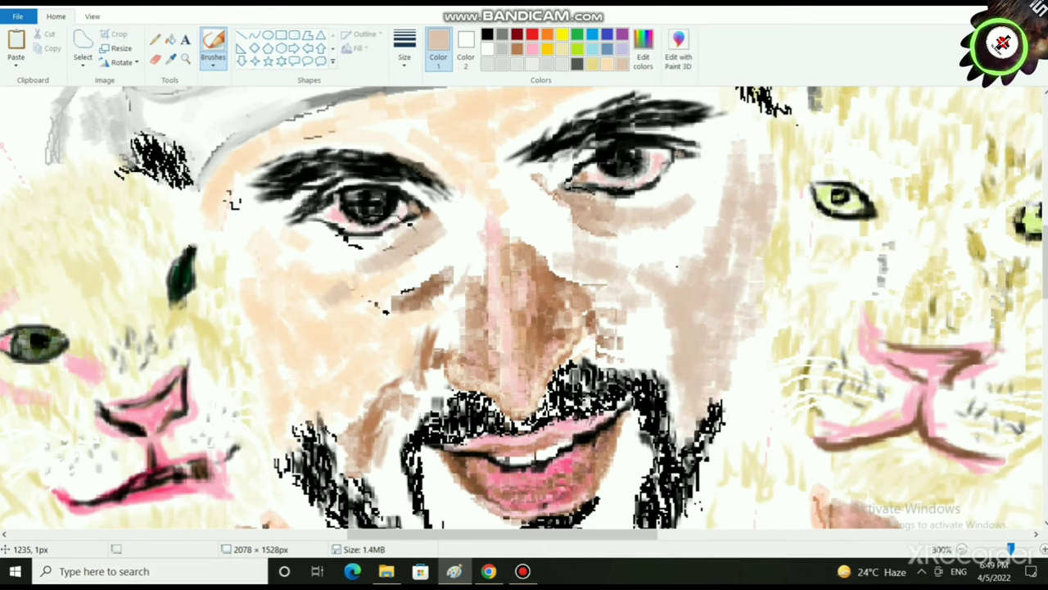
- Fill the gaps beside the mustache, under the eye and at the temple on the larger cub's side with light peach strokes
{"action": "left_click", "coordinate": [608, 64]}
{"action": "mouse_move", "coordinate": [639, 317]}
{"action": "left_mouse_down"}
{"action": "mouse_move", "coordinate": [647, 347]}
{"action": "mouse_move", "coordinate": [668, 363]}
{"action": "mouse_move", "coordinate": [590, 348]}
{"action": "left_mouse_up"}
{"action": "left_click_drag", "start_coordinate": [658, 365], "coordinate": [669, 402]}
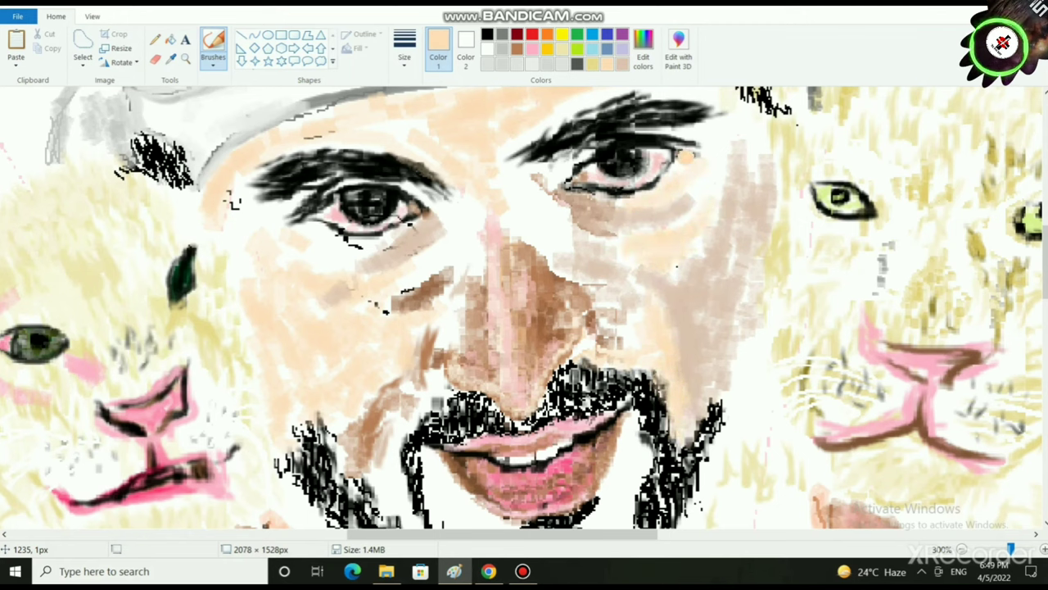
{"action": "left_click_drag", "start_coordinate": [751, 123], "coordinate": [760, 177]}
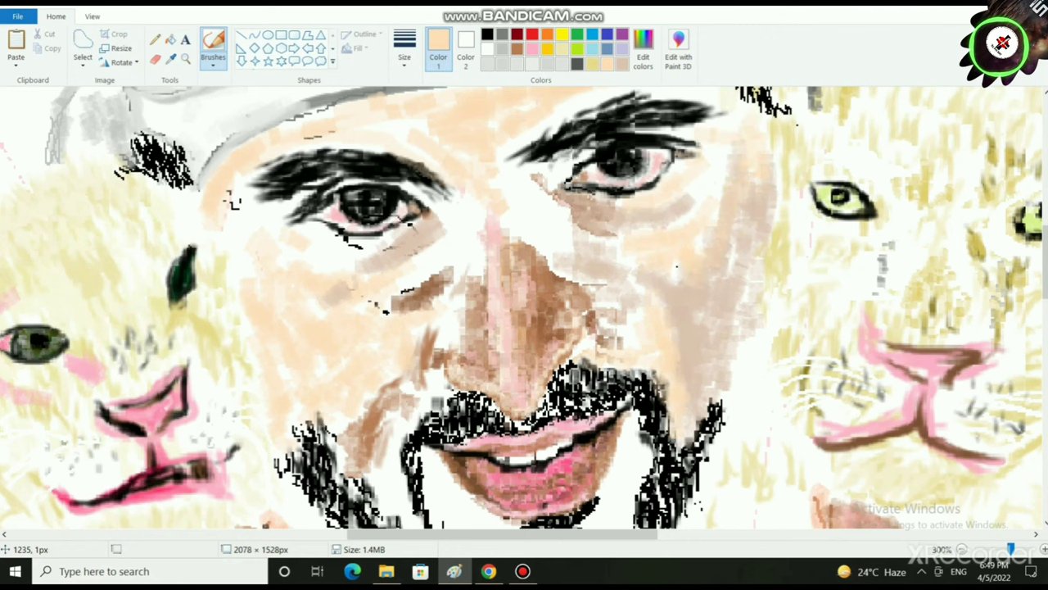
- Add brown shading patches to the cheek beside the smaller cub, just above the beard and below the eye
{"action": "scroll", "coordinate": [526, 450], "scroll_direction": "down", "scroll_amount": 3}
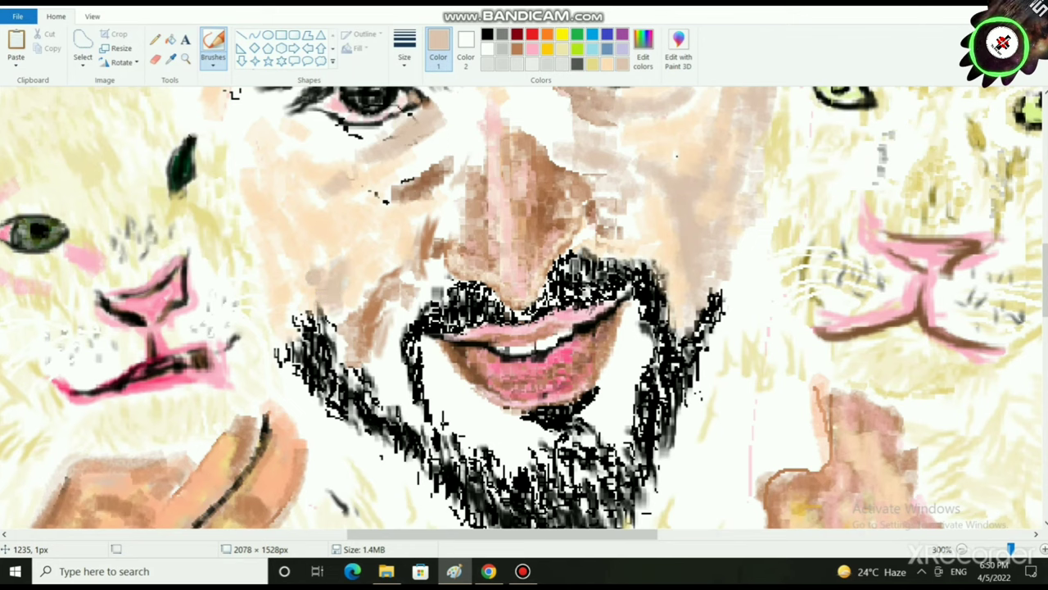
{"action": "mouse_move", "coordinate": [310, 255]}
{"action": "left_mouse_down"}
{"action": "mouse_move", "coordinate": [303, 293]}
{"action": "mouse_move", "coordinate": [319, 306]}
{"action": "left_mouse_up"}
{"action": "left_click", "coordinate": [516, 49]}
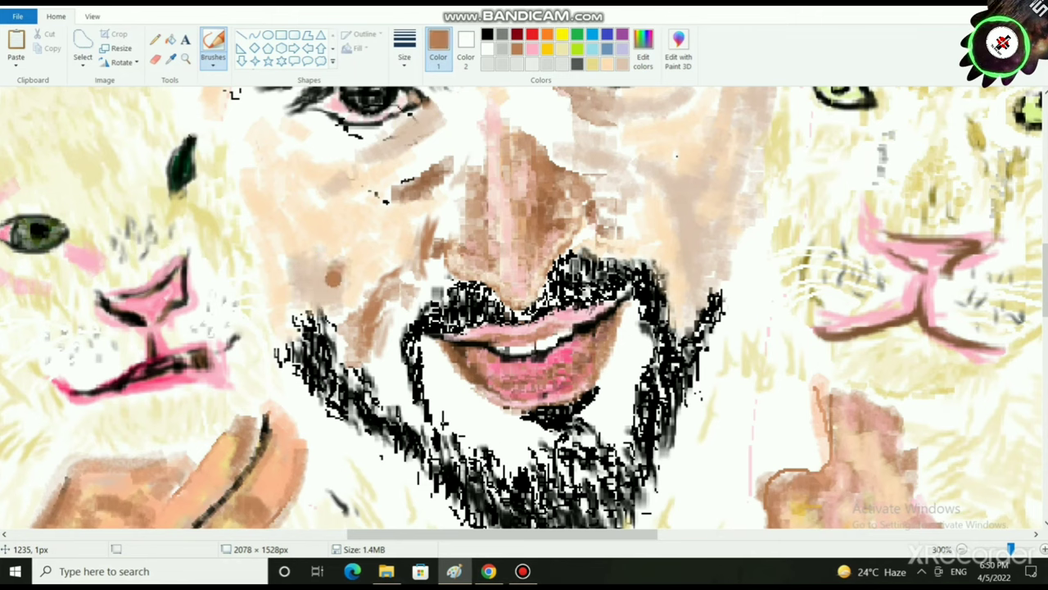
{"action": "left_click_drag", "start_coordinate": [286, 281], "coordinate": [324, 300]}
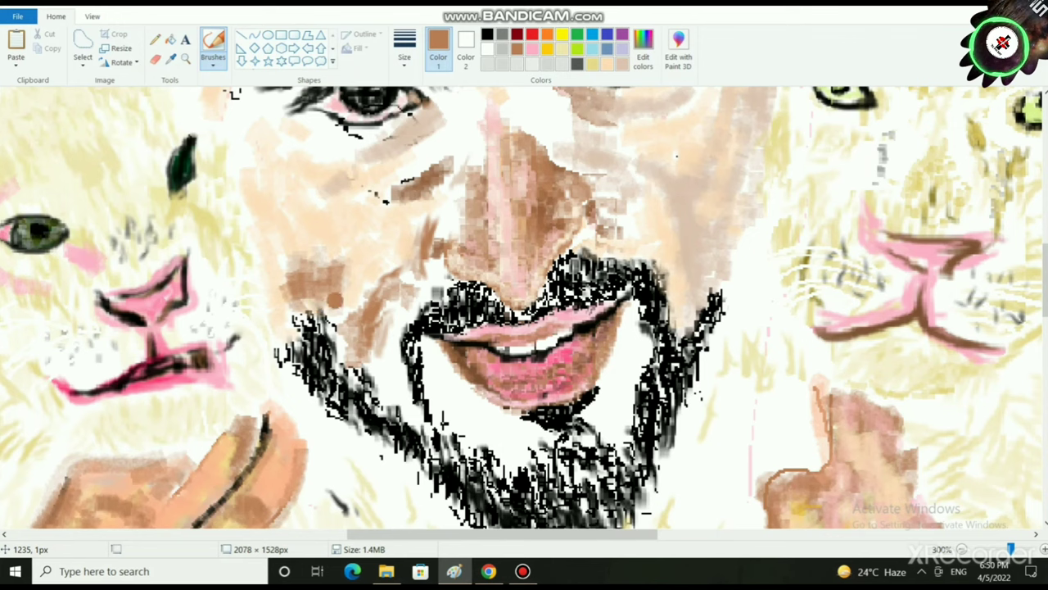
{"action": "mouse_move", "coordinate": [310, 194]}
{"action": "left_mouse_down"}
{"action": "mouse_move", "coordinate": [291, 228]}
{"action": "mouse_move", "coordinate": [292, 218]}
{"action": "mouse_move", "coordinate": [306, 222]}
{"action": "mouse_move", "coordinate": [309, 201]}
{"action": "mouse_move", "coordinate": [283, 232]}
{"action": "left_mouse_up"}
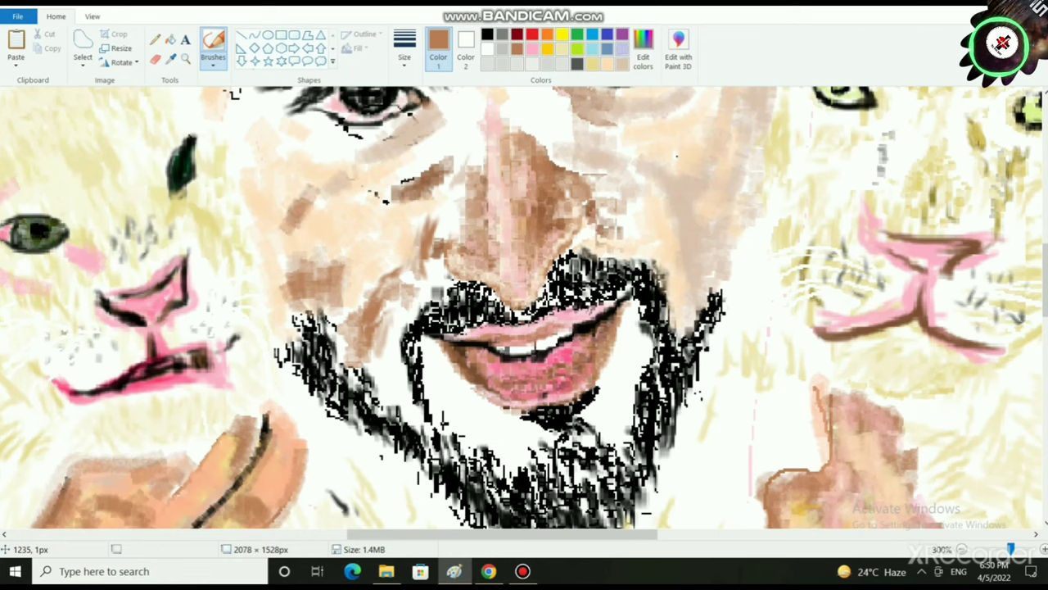
- Soften the brown cheek patches and the smile fold beside the nose with light peach strokes
{"action": "left_click", "coordinate": [608, 64]}
{"action": "left_click_drag", "start_coordinate": [376, 299], "coordinate": [366, 339]}
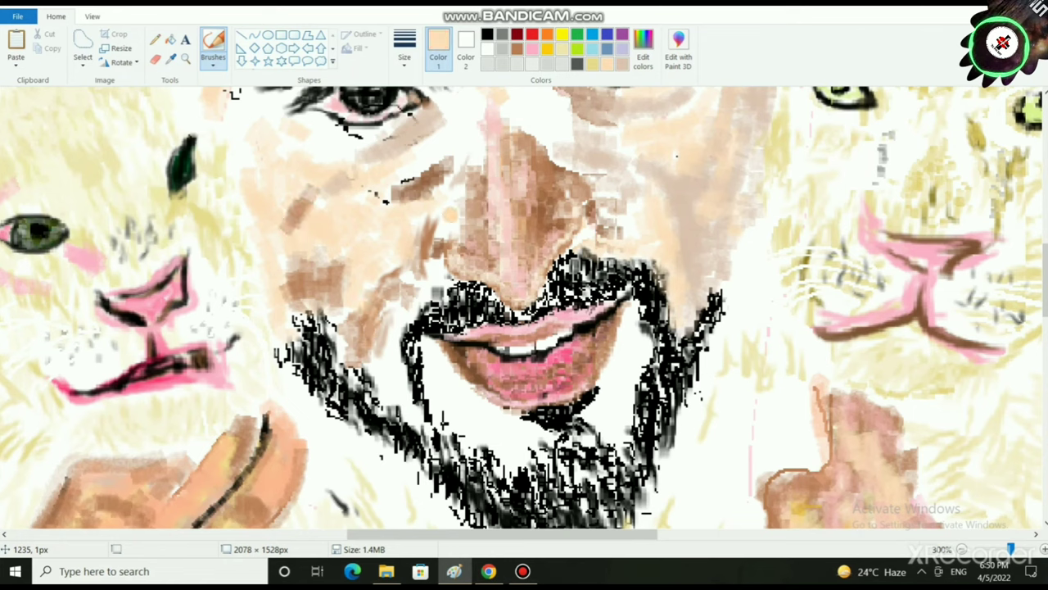
{"action": "left_click_drag", "start_coordinate": [436, 238], "coordinate": [427, 248]}
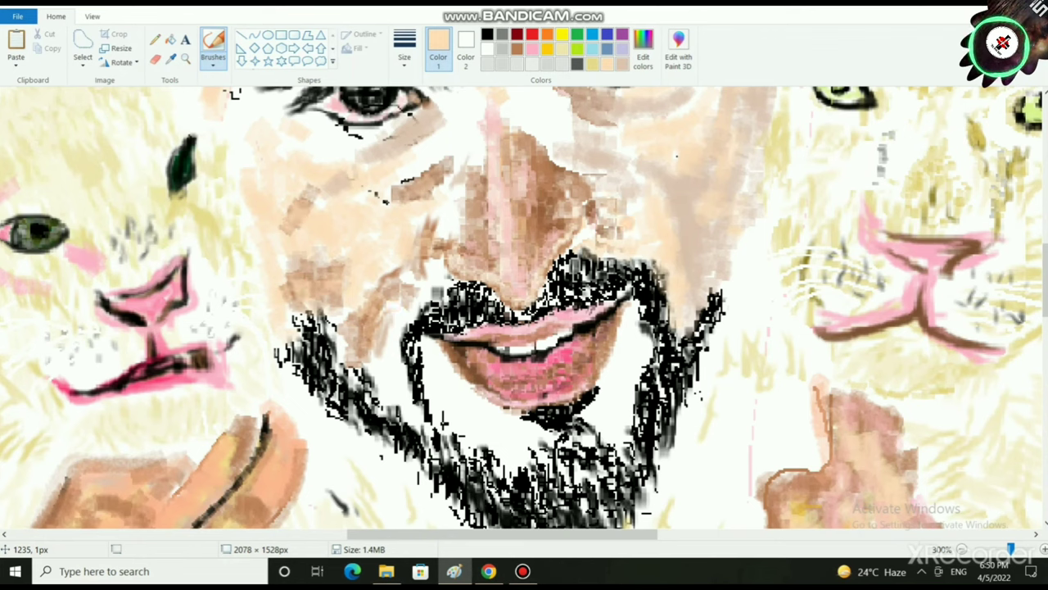
- Fill the bare chin and lower cheek on the smaller cub's side of the mouth and beard with light peach
{"action": "scroll", "coordinate": [655, 426], "scroll_direction": "down", "scroll_amount": 3}
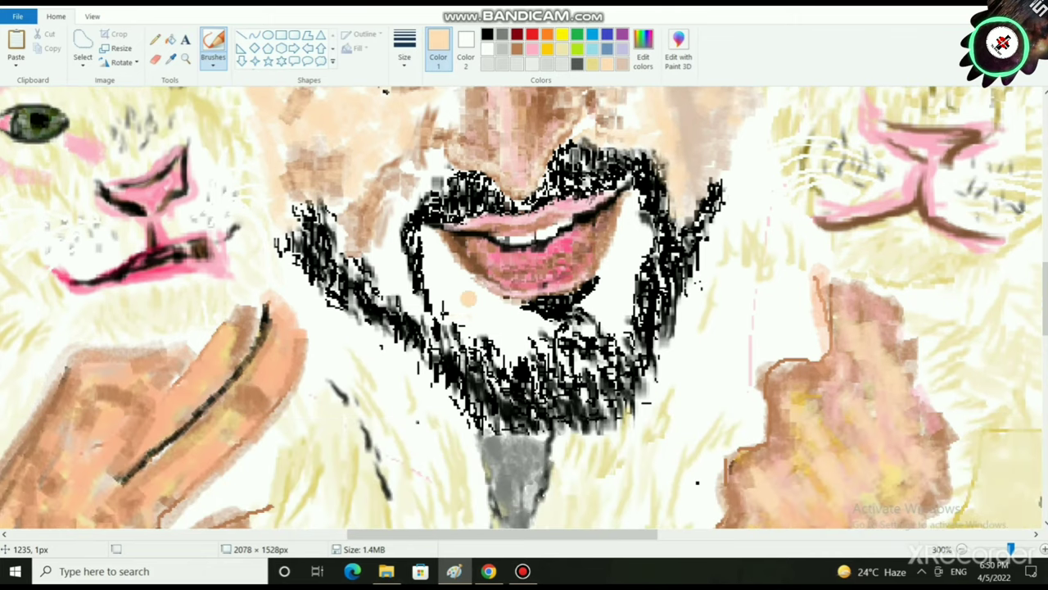
{"action": "mouse_move", "coordinate": [468, 299]}
{"action": "left_mouse_down"}
{"action": "mouse_move", "coordinate": [459, 309]}
{"action": "mouse_move", "coordinate": [475, 302]}
{"action": "mouse_move", "coordinate": [517, 318]}
{"action": "mouse_move", "coordinate": [433, 246]}
{"action": "mouse_move", "coordinate": [437, 285]}
{"action": "mouse_move", "coordinate": [421, 266]}
{"action": "mouse_move", "coordinate": [431, 246]}
{"action": "left_mouse_up"}
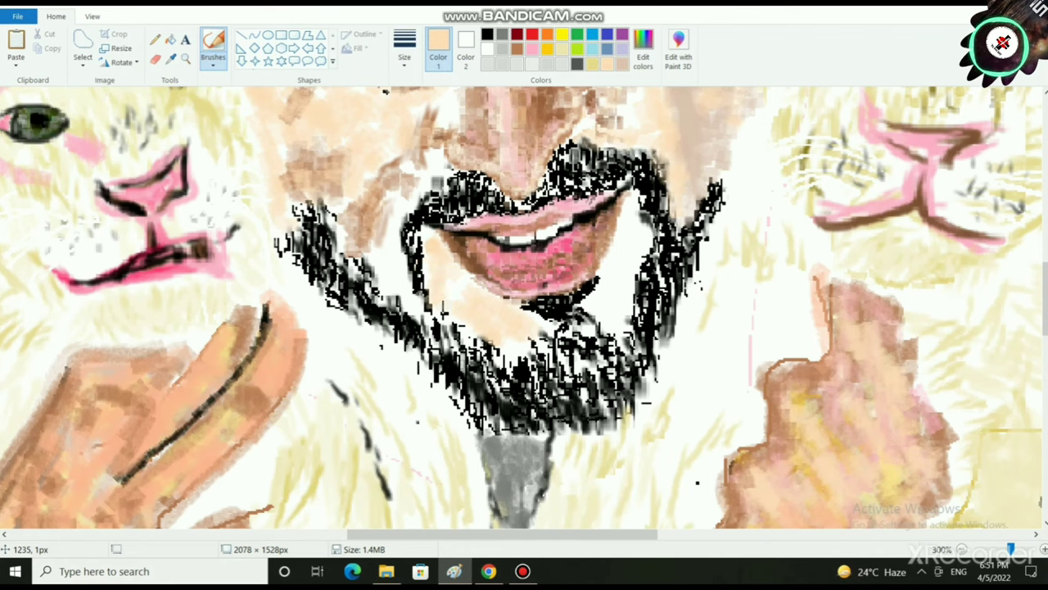
{"action": "left_click_drag", "start_coordinate": [495, 352], "coordinate": [519, 358]}
{"action": "left_click_drag", "start_coordinate": [387, 240], "coordinate": [400, 290]}
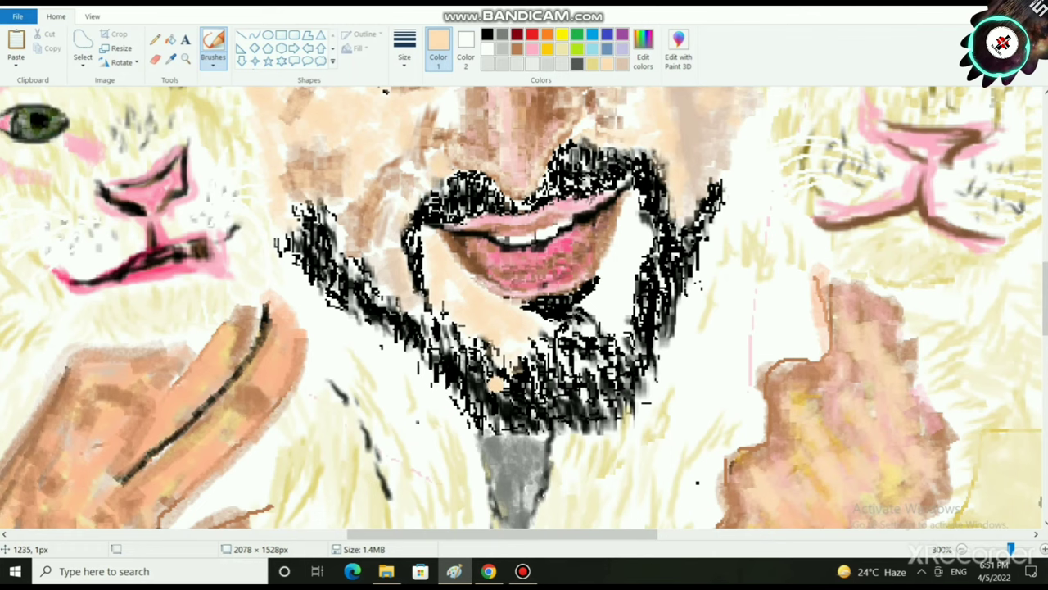
- Set the drawing color to dark brown with Red 117, Green 58, Blue 0
{"action": "scroll", "coordinate": [430, 425], "scroll_direction": "down", "scroll_amount": 3}
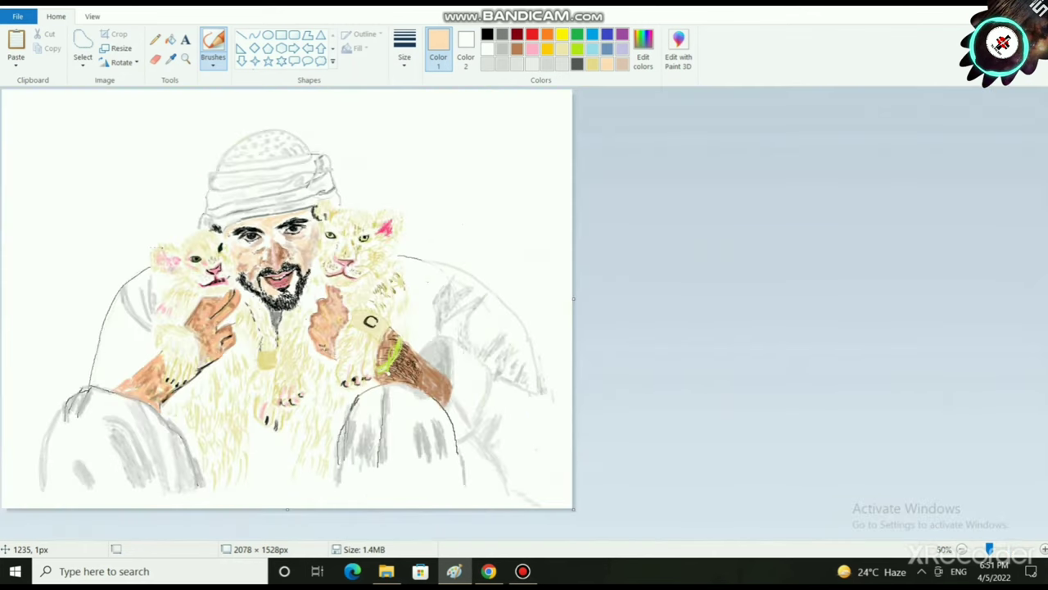
{"action": "scroll", "coordinate": [524, 311], "scroll_direction": "up", "scroll_amount": 1}
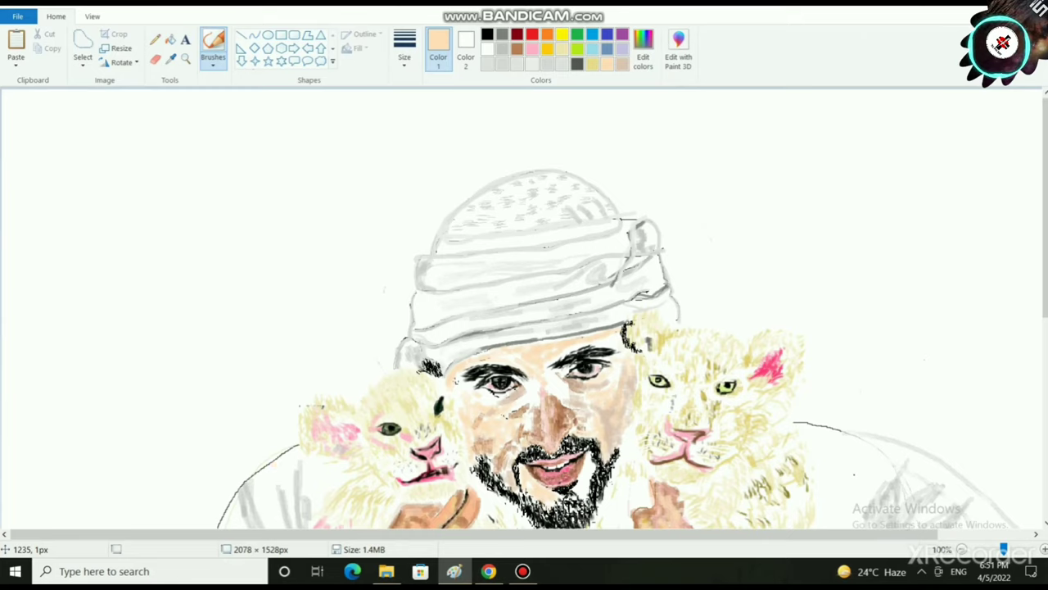
{"action": "left_click", "coordinate": [678, 49]}
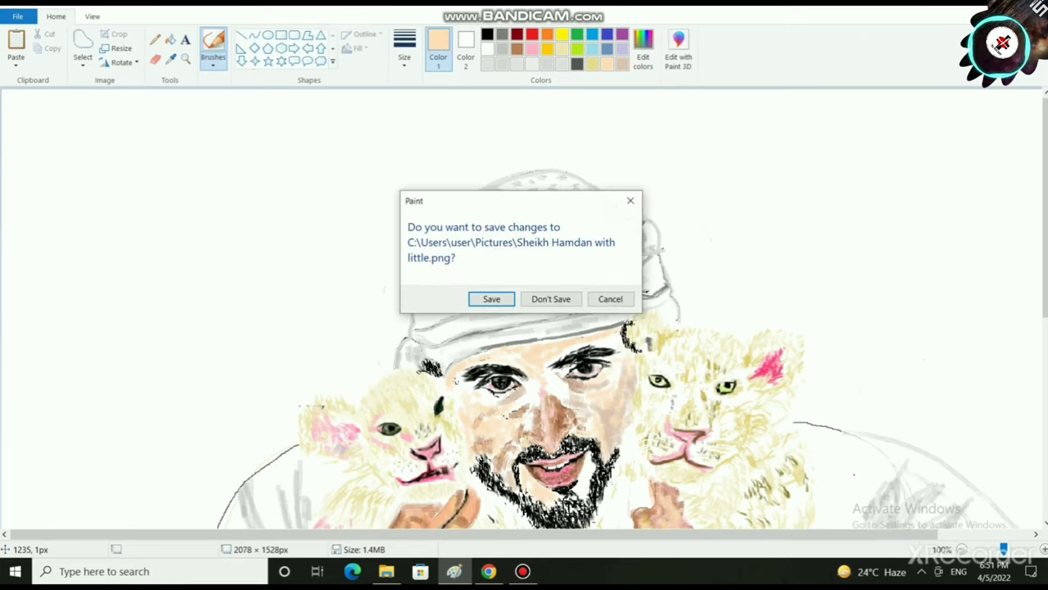
{"action": "left_click", "coordinate": [631, 200]}
{"action": "left_click", "coordinate": [644, 49]}
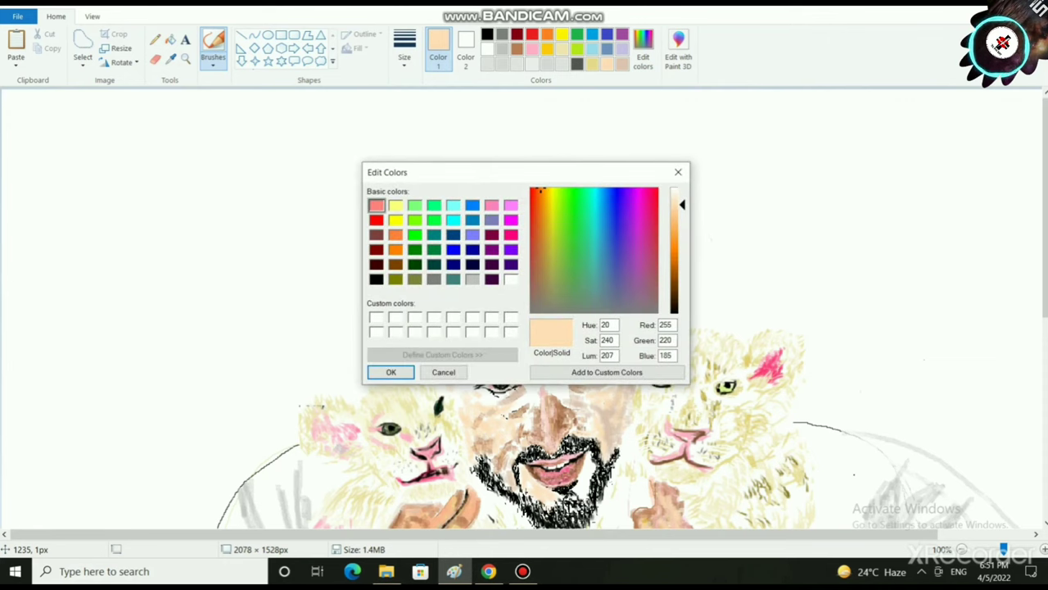
{"action": "left_click", "coordinate": [376, 234]}
{"action": "left_click", "coordinate": [376, 264]}
{"action": "left_click", "coordinate": [395, 264]}
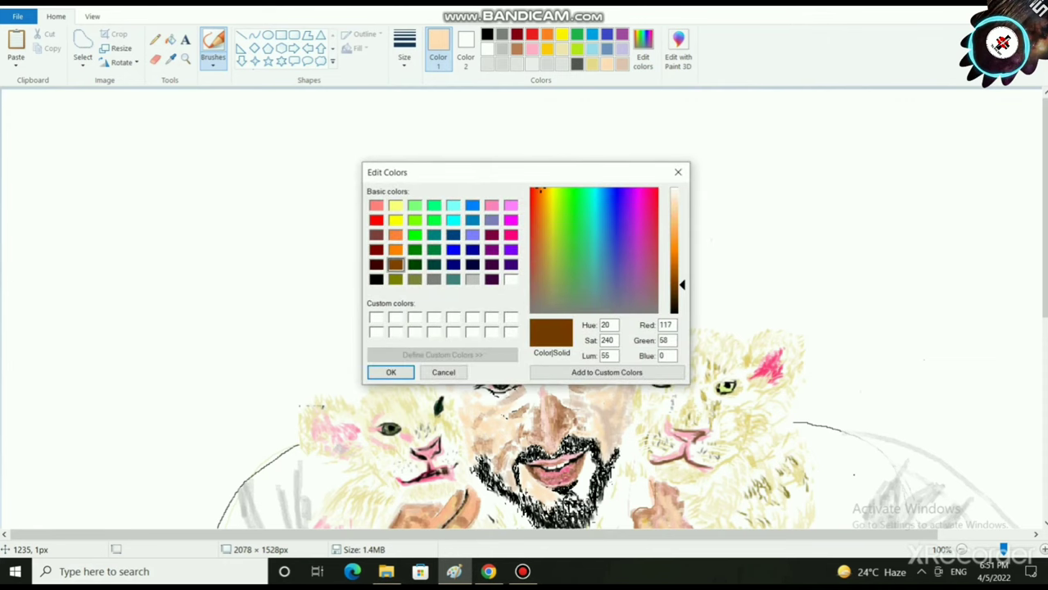
{"action": "left_click", "coordinate": [392, 373]}
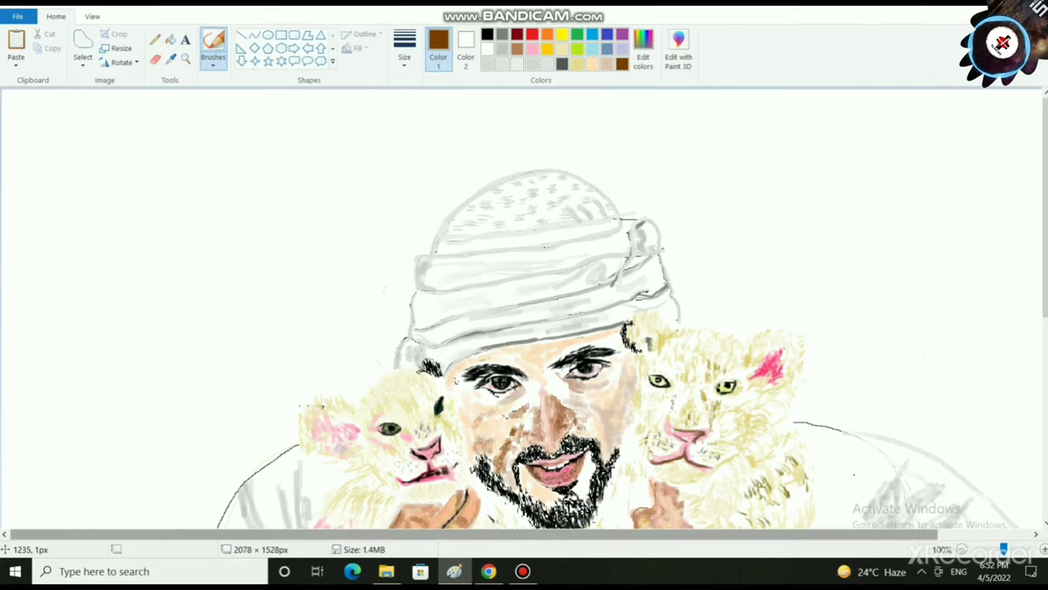
- Deepen the smile fold near the smaller cub with dark brown strokes, and fill that cheek's outer edge with light peach
{"action": "scroll", "coordinate": [342, 342], "scroll_direction": "up", "scroll_amount": 2}
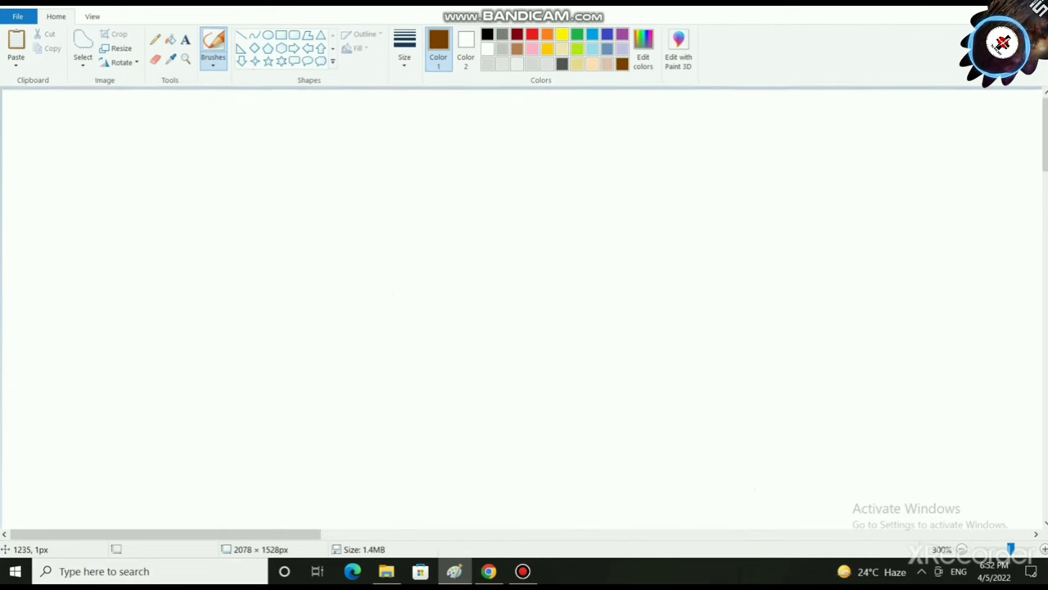
{"action": "scroll", "coordinate": [342, 342], "scroll_direction": "down", "scroll_amount": 7}
{"action": "left_click_drag", "start_coordinate": [301, 534], "coordinate": [605, 534]}
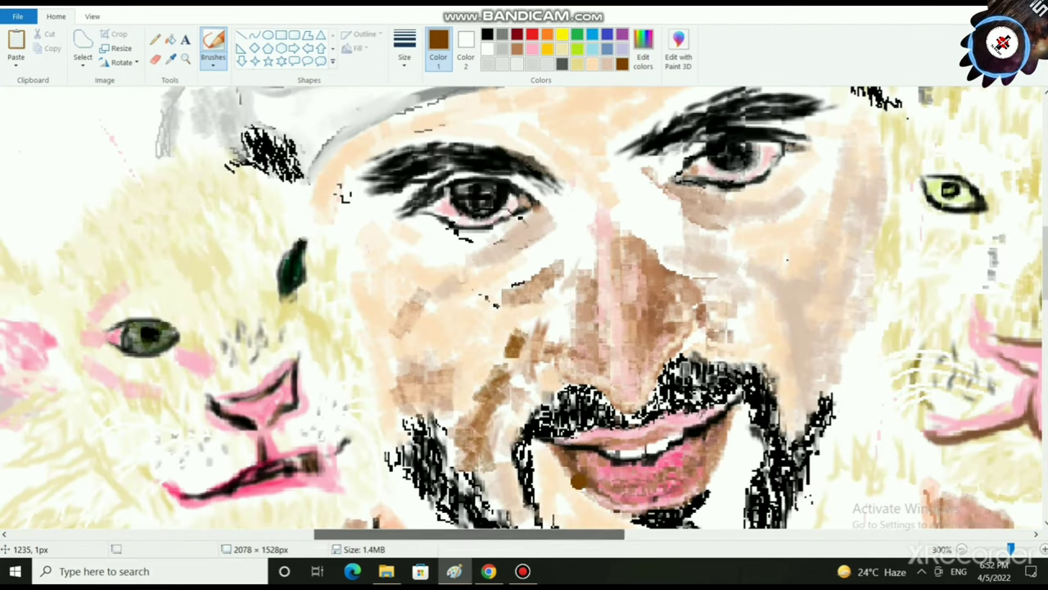
{"action": "mouse_move", "coordinate": [480, 387]}
{"action": "left_mouse_down"}
{"action": "mouse_move", "coordinate": [460, 427]}
{"action": "mouse_move", "coordinate": [482, 437]}
{"action": "left_mouse_up"}
{"action": "left_click", "coordinate": [592, 64]}
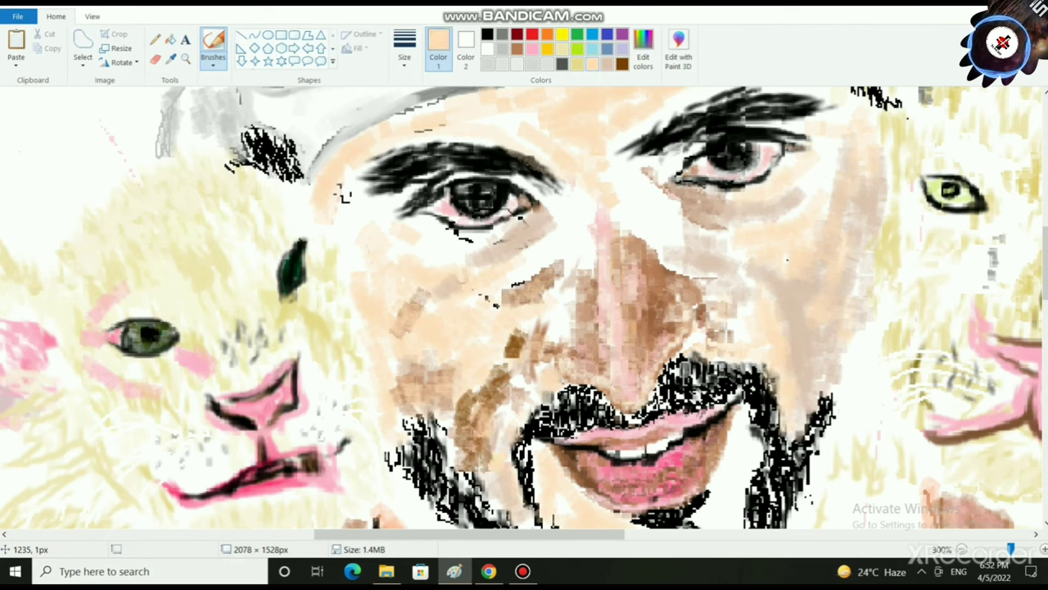
{"action": "mouse_move", "coordinate": [357, 214]}
{"action": "left_mouse_down"}
{"action": "mouse_move", "coordinate": [342, 256]}
{"action": "mouse_move", "coordinate": [362, 340]}
{"action": "left_mouse_up"}
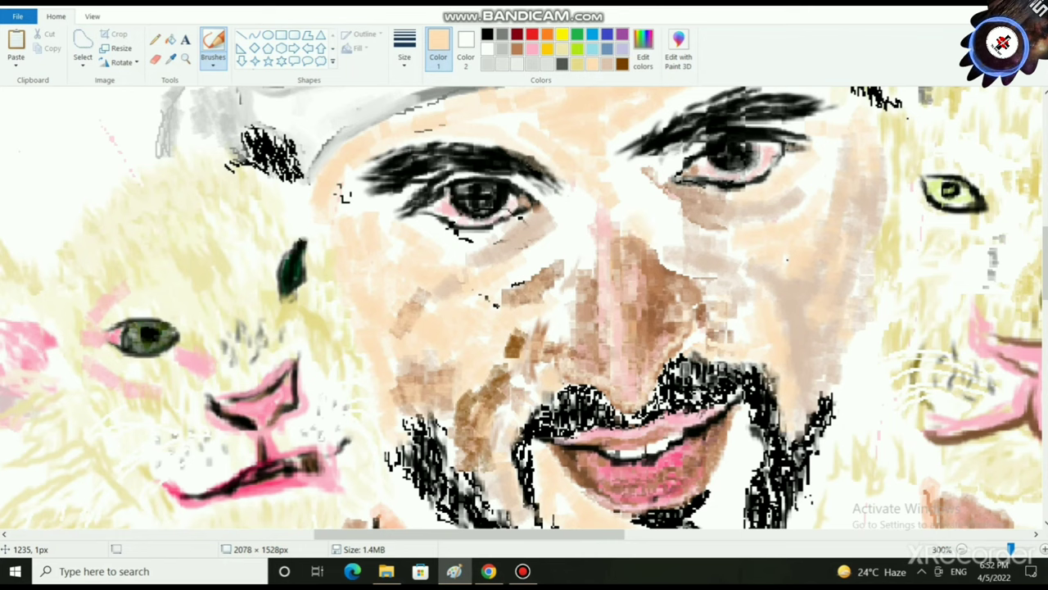
- Shade the nose bridge up to the inner corner of the eye with brown, and lighten the lower nose with light peach
{"action": "left_click", "coordinate": [517, 49]}
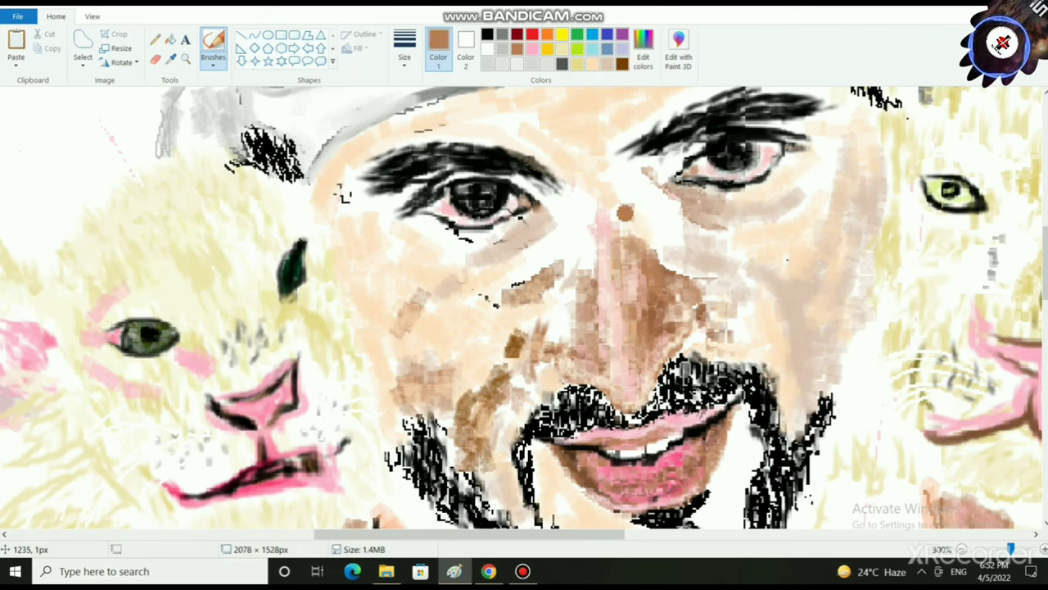
{"action": "left_click_drag", "start_coordinate": [626, 215], "coordinate": [626, 206]}
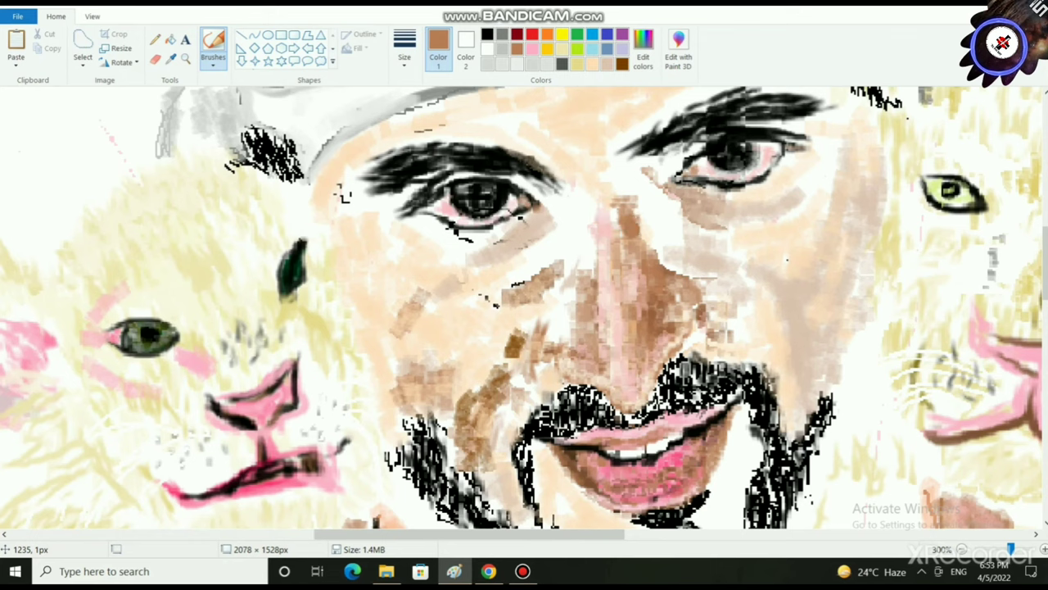
{"action": "mouse_move", "coordinate": [660, 203]}
{"action": "left_mouse_down"}
{"action": "mouse_move", "coordinate": [648, 173]}
{"action": "mouse_move", "coordinate": [642, 191]}
{"action": "mouse_move", "coordinate": [686, 148]}
{"action": "mouse_move", "coordinate": [632, 213]}
{"action": "left_mouse_up"}
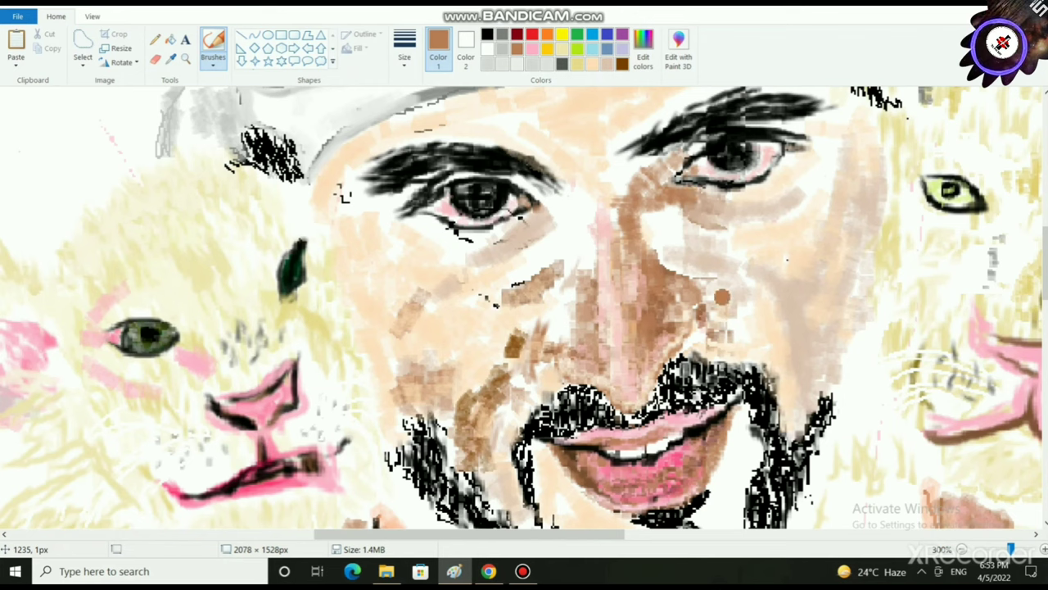
{"action": "left_click", "coordinate": [592, 63]}
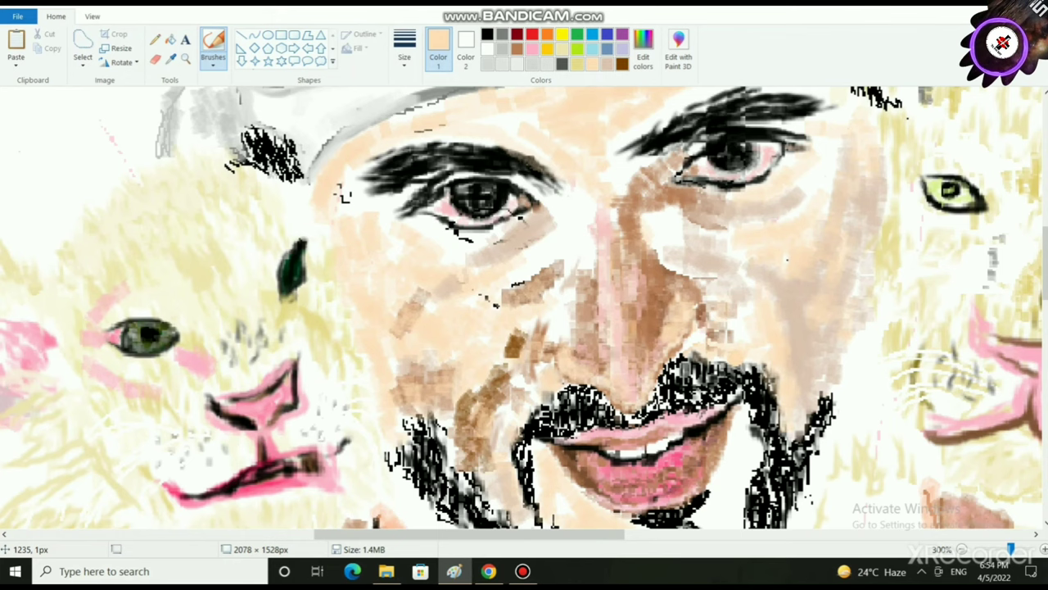
- Shade the side of the upper nose bridge nearer the smaller cub with brown strokes
{"action": "scroll", "coordinate": [573, 311], "scroll_direction": "down", "scroll_amount": 2}
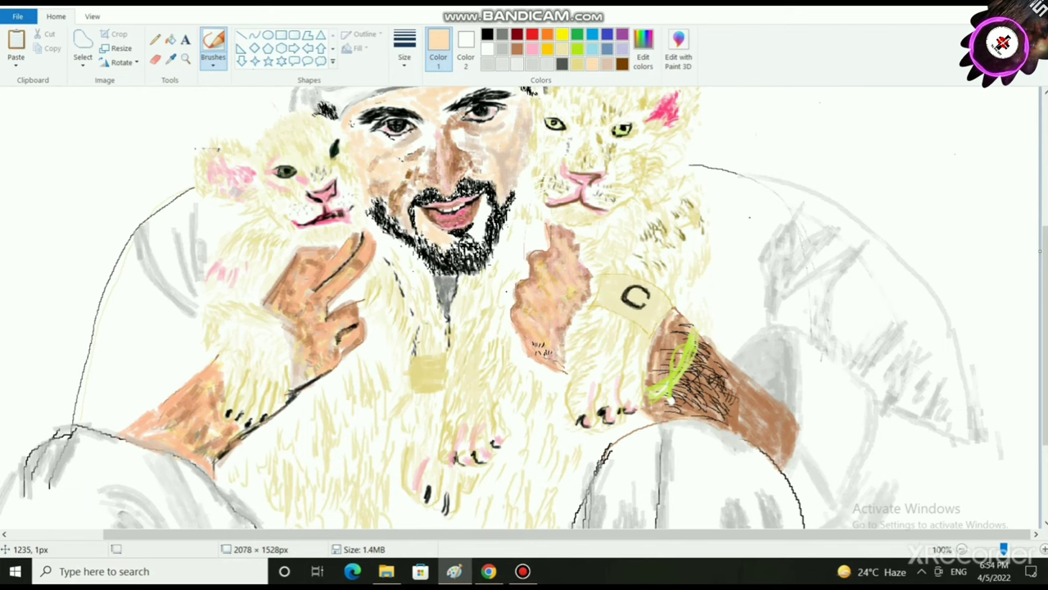
{"action": "scroll", "coordinate": [521, 307], "scroll_direction": "up", "scroll_amount": 1}
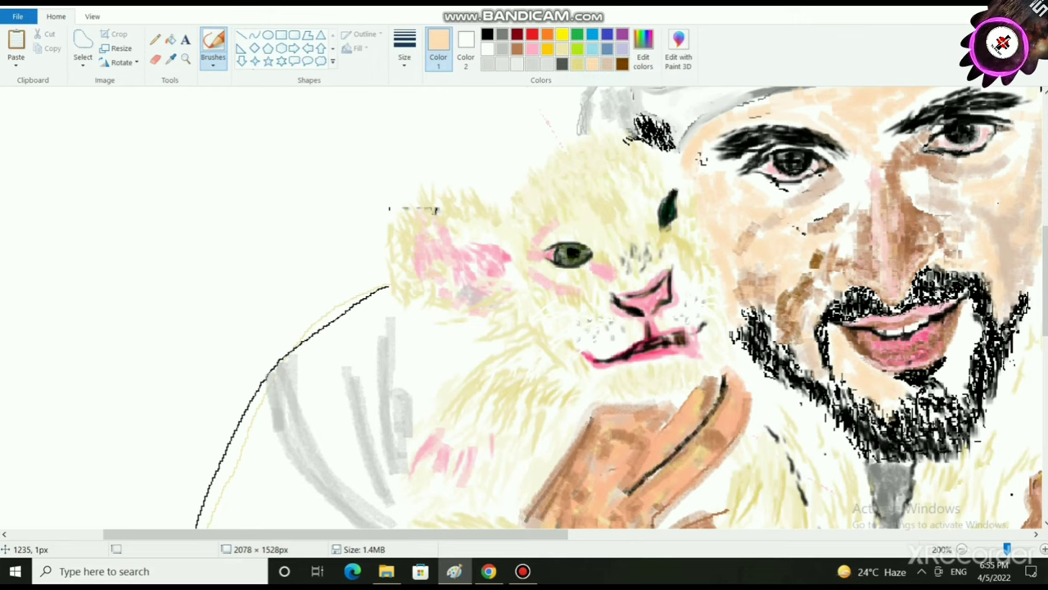
{"action": "left_click", "coordinate": [518, 49]}
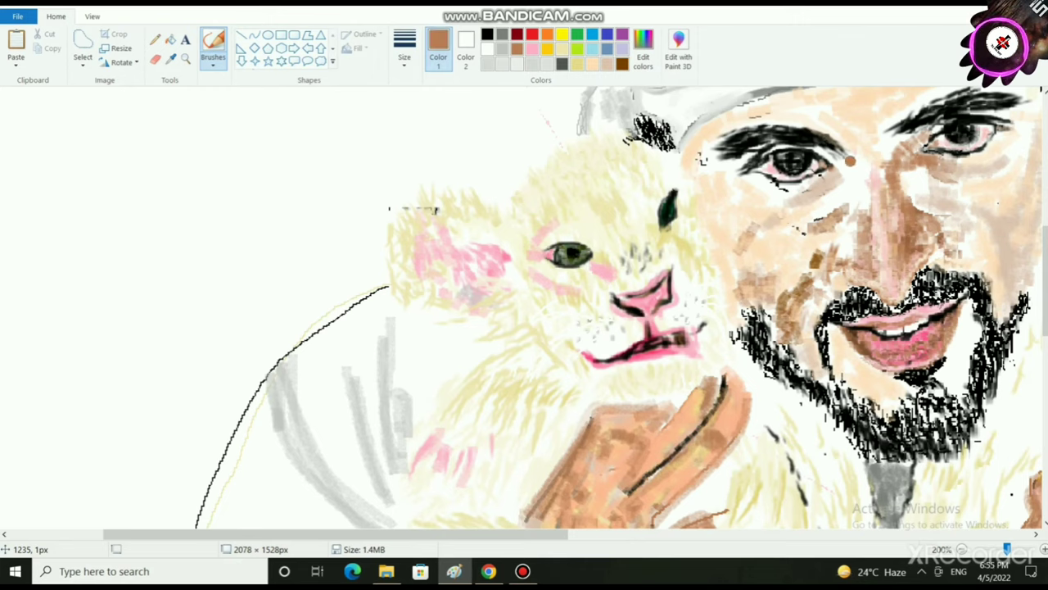
{"action": "left_click_drag", "start_coordinate": [851, 161], "coordinate": [868, 203]}
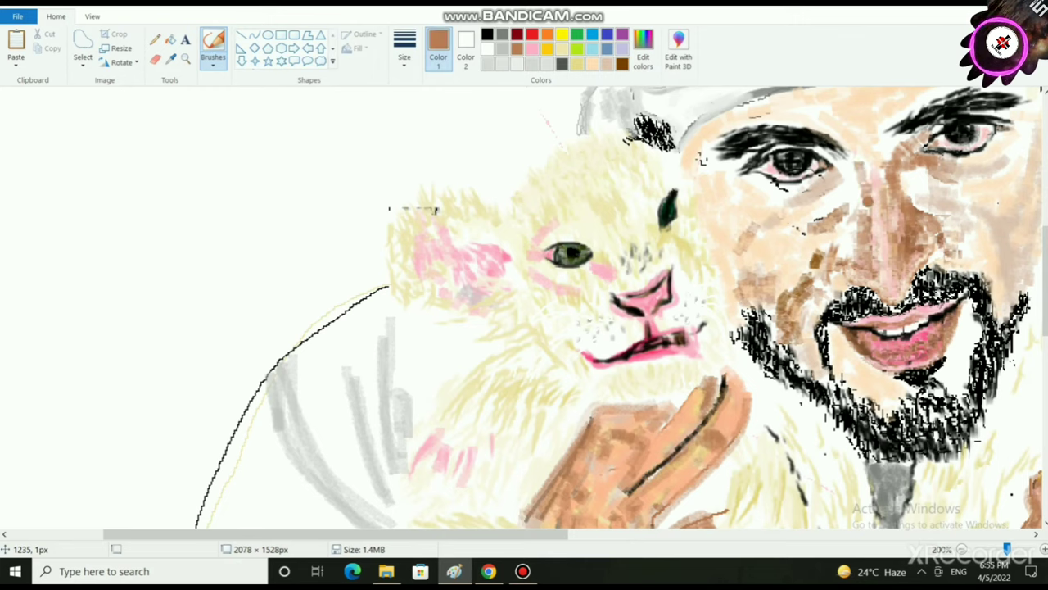
{"action": "left_click_drag", "start_coordinate": [858, 164], "coordinate": [872, 208]}
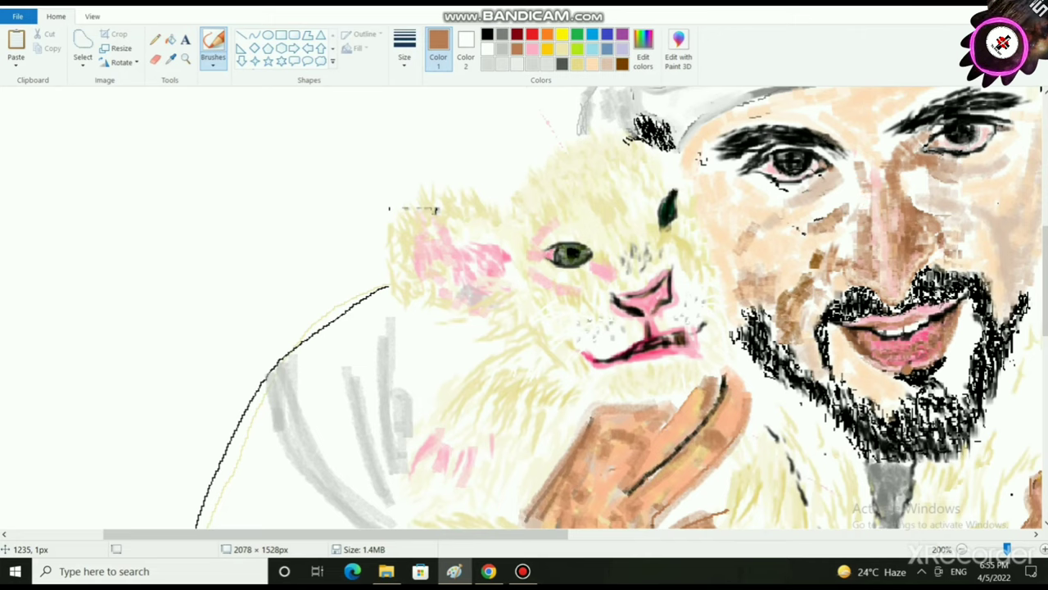
- Using the thickest brush size, shade the brow-side top of the nose bridge and paint a brown frown crease between the eyebrows
{"action": "left_click", "coordinate": [405, 49]}
{"action": "left_click", "coordinate": [434, 168]}
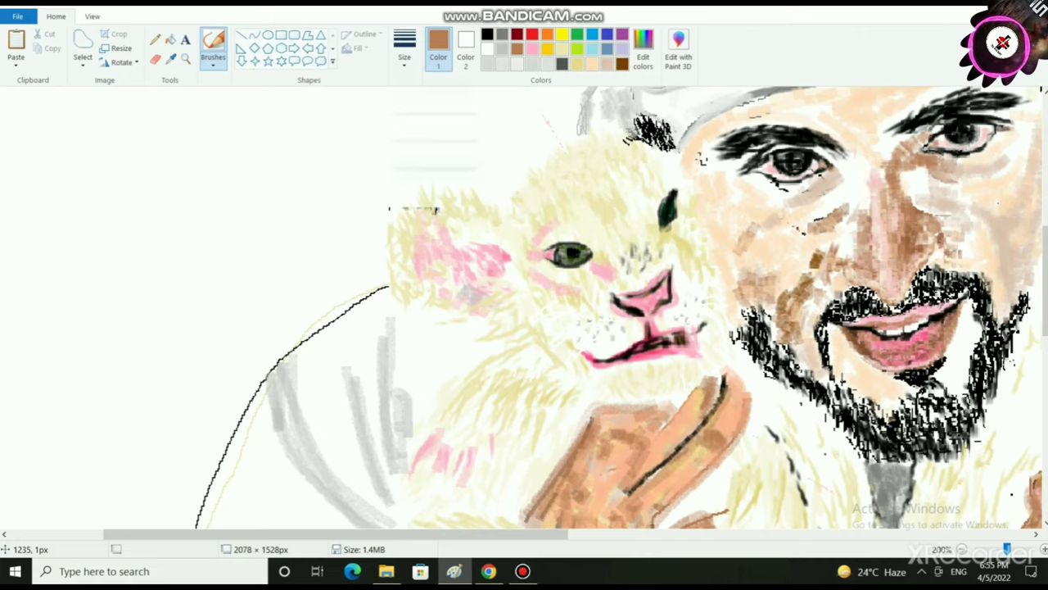
{"action": "mouse_move", "coordinate": [858, 167]}
{"action": "left_mouse_down"}
{"action": "mouse_move", "coordinate": [869, 211]}
{"action": "mouse_move", "coordinate": [863, 157]}
{"action": "left_mouse_up"}
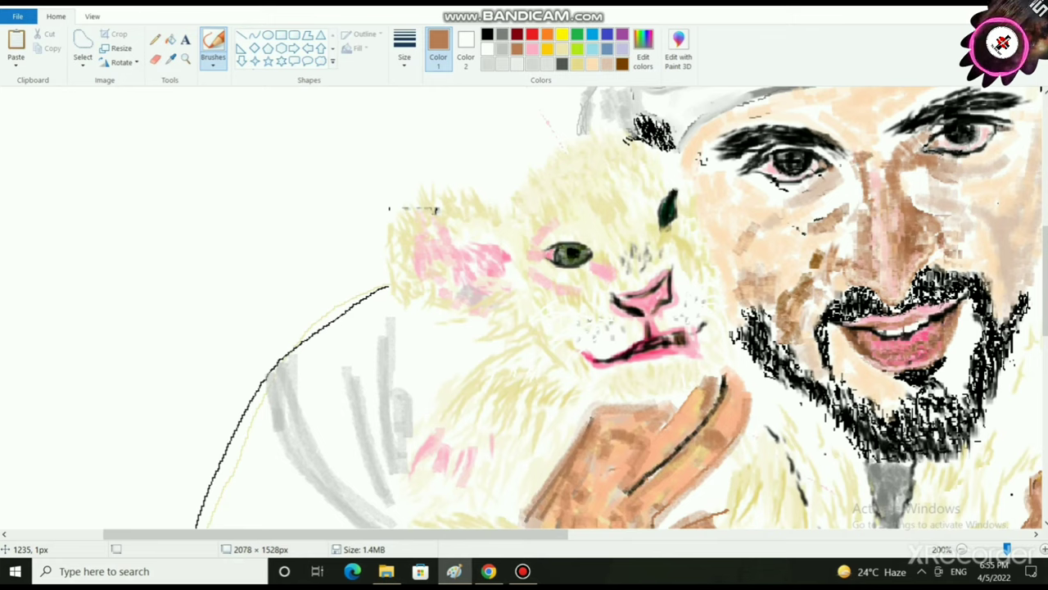
{"action": "left_click_drag", "start_coordinate": [868, 116], "coordinate": [872, 129]}
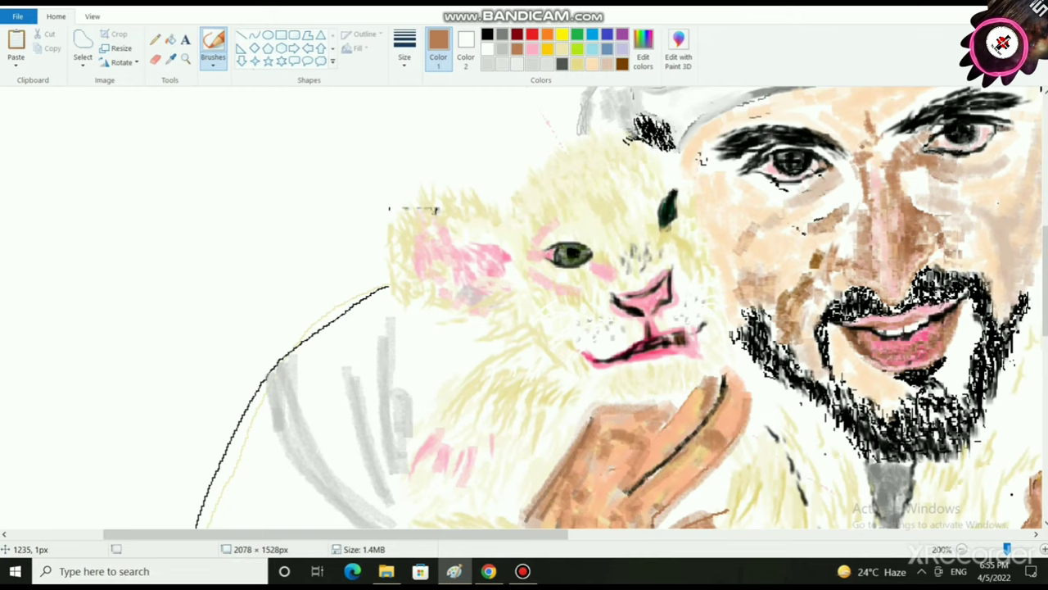
{"action": "left_click_drag", "start_coordinate": [871, 140], "coordinate": [869, 156]}
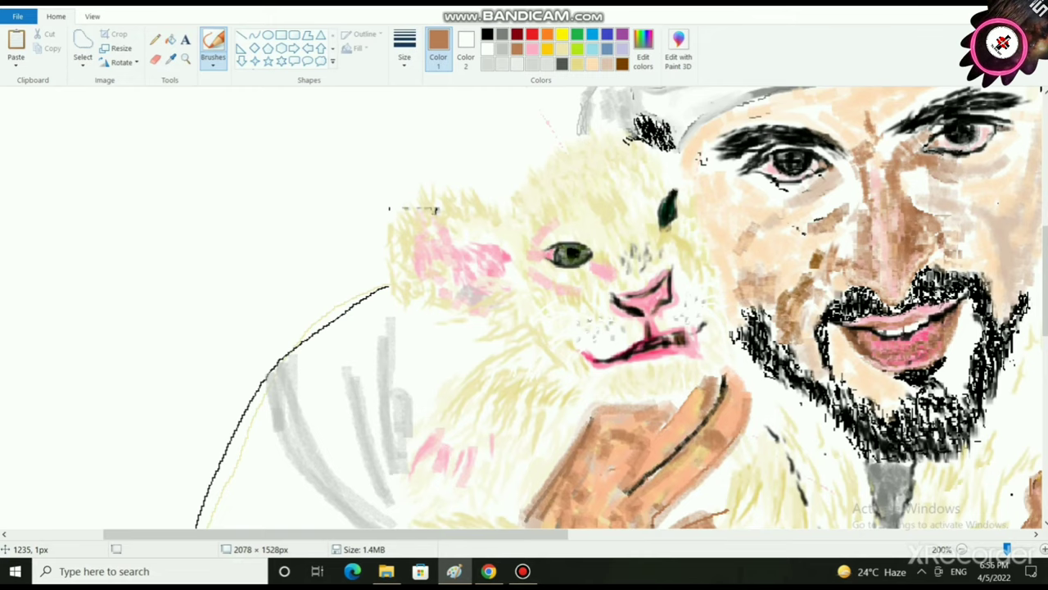
{"action": "scroll", "coordinate": [524, 307], "scroll_direction": "up", "scroll_amount": 2}
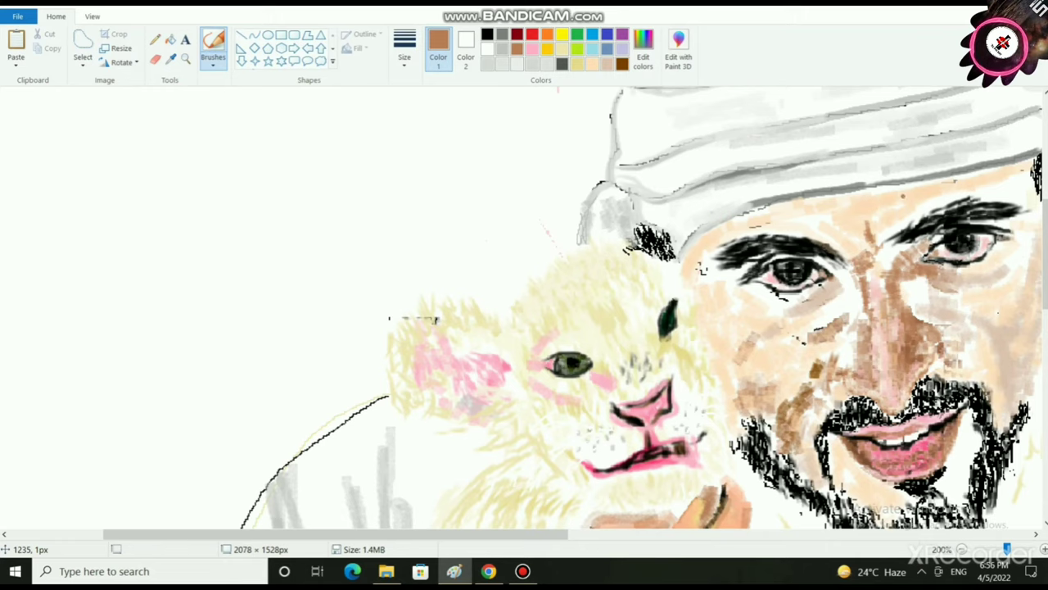
{"action": "left_click_drag", "start_coordinate": [865, 210], "coordinate": [864, 233]}
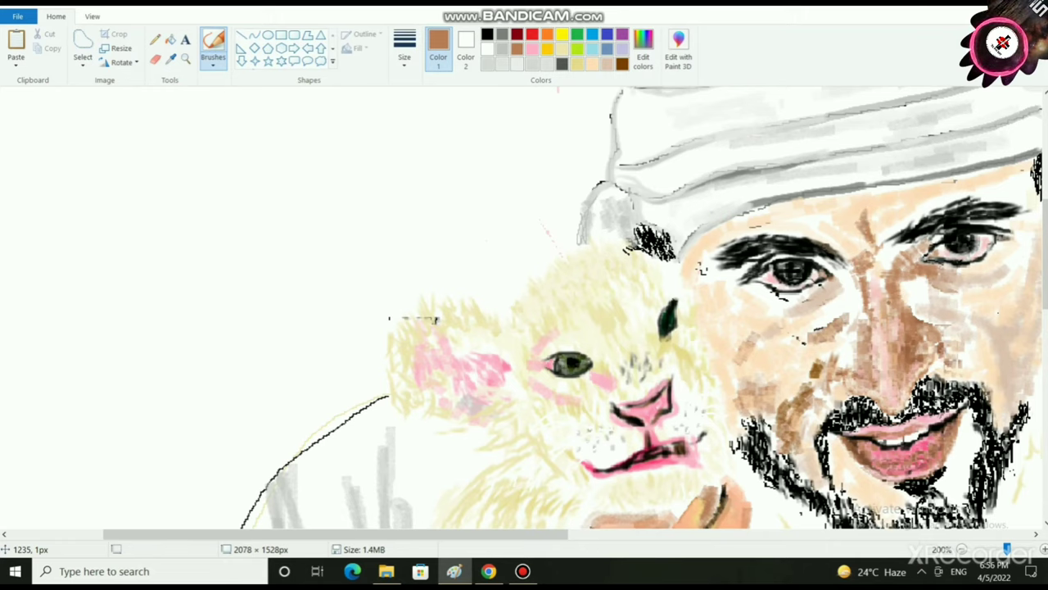
{"action": "scroll", "coordinate": [524, 307], "scroll_direction": "down", "scroll_amount": 2}
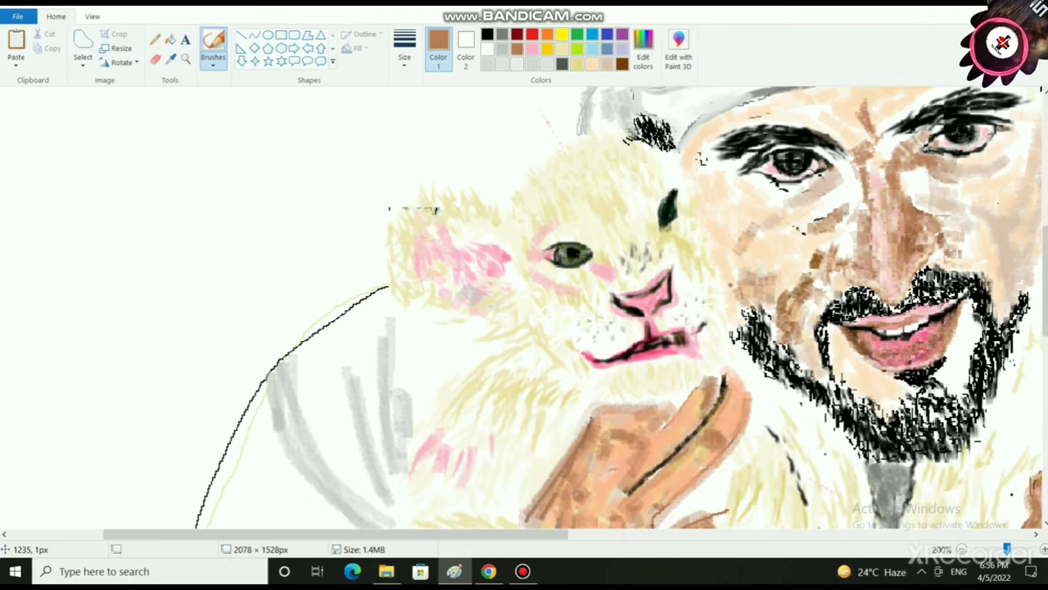
- Highlight the nostril nearer the smaller cub with light peach, Red 255, Green 230, Blue 204
{"action": "scroll", "coordinate": [730, 285], "scroll_direction": "up", "scroll_amount": 1, "text": "ctrl"}
{"action": "scroll", "coordinate": [782, 282], "scroll_direction": "down", "scroll_amount": 2}
{"action": "left_click_drag", "start_coordinate": [371, 534], "coordinate": [634, 534]}
{"action": "scroll", "coordinate": [520, 374], "scroll_direction": "up", "scroll_amount": 1, "text": "ctrl"}
{"action": "scroll", "coordinate": [530, 368], "scroll_direction": "down", "scroll_amount": 1}
{"action": "scroll", "coordinate": [502, 279], "scroll_direction": "up", "scroll_amount": 2}
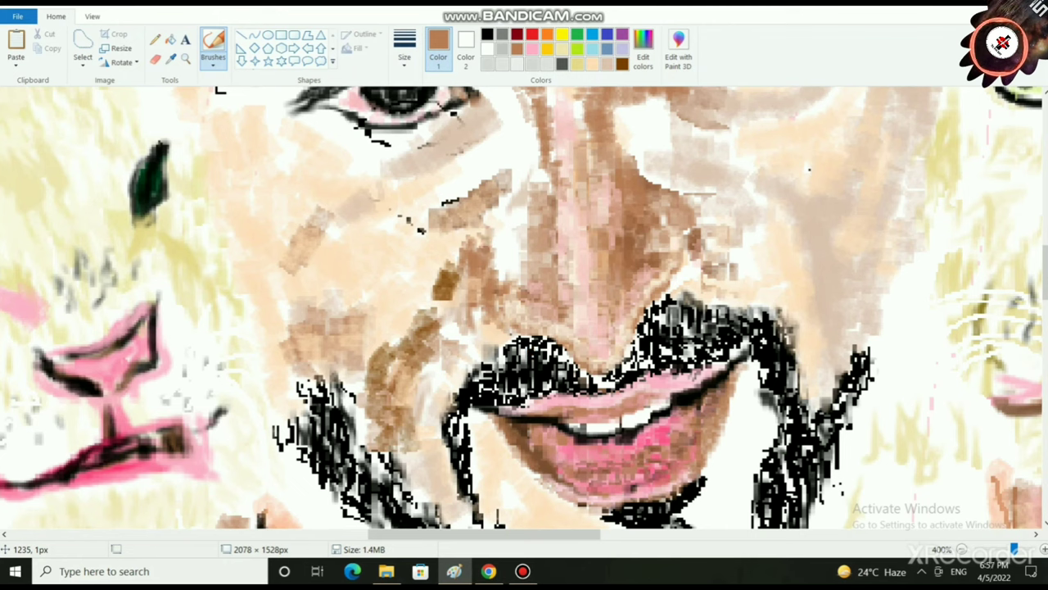
{"action": "left_click", "coordinate": [592, 64]}
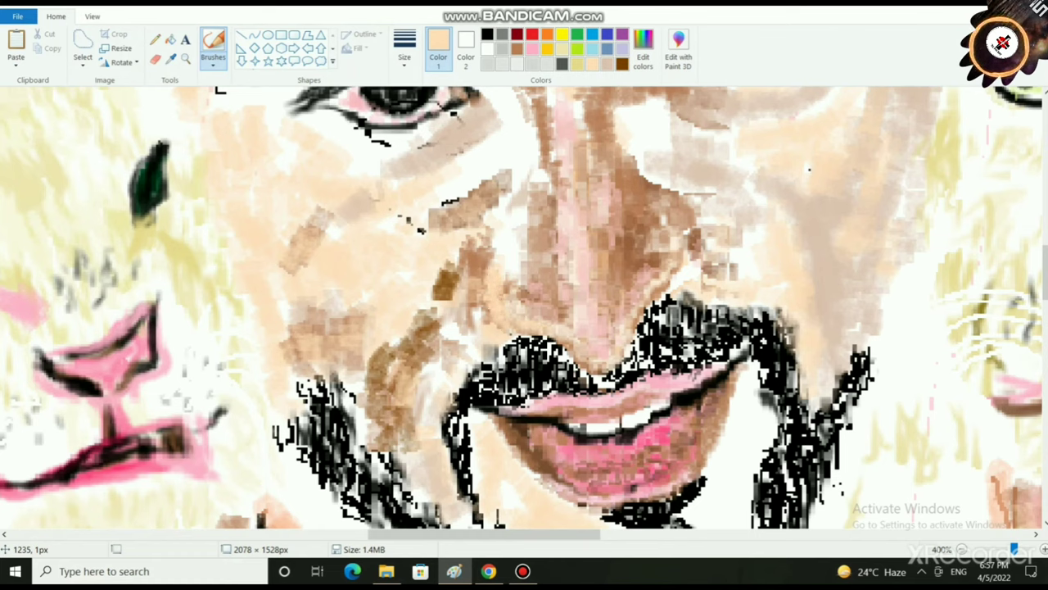
{"action": "left_click", "coordinate": [643, 49]}
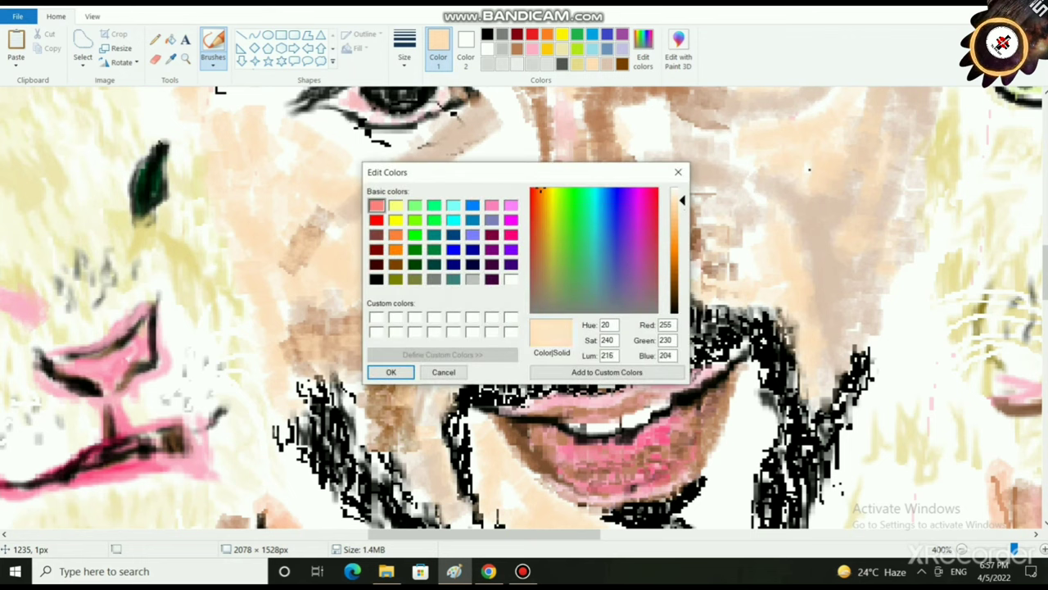
{"action": "left_click", "coordinate": [391, 371]}
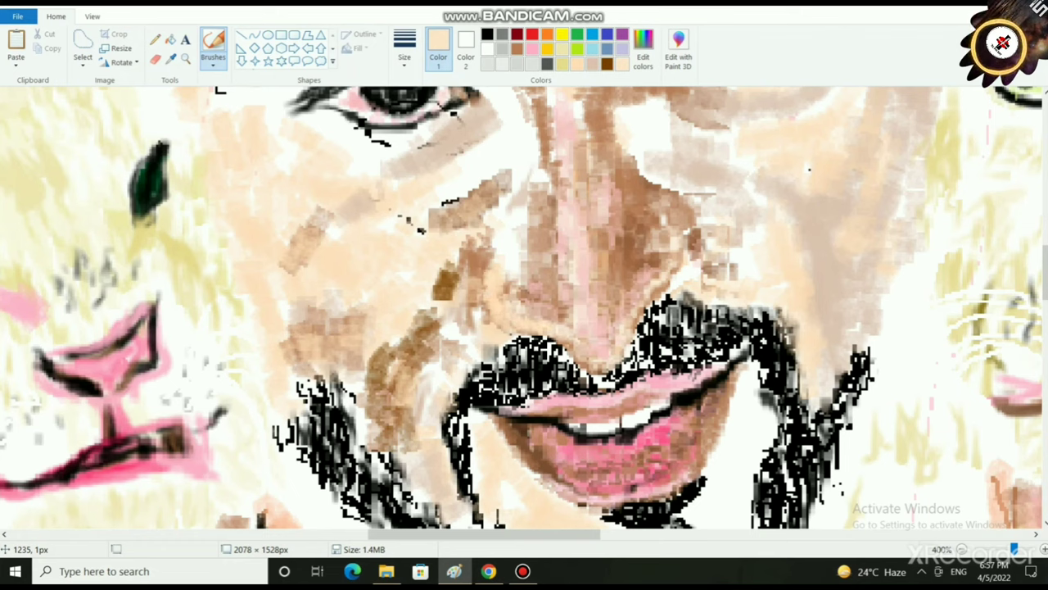
{"action": "mouse_move", "coordinate": [503, 289]}
{"action": "left_mouse_down"}
{"action": "mouse_move", "coordinate": [546, 314]}
{"action": "mouse_move", "coordinate": [539, 306]}
{"action": "left_mouse_up"}
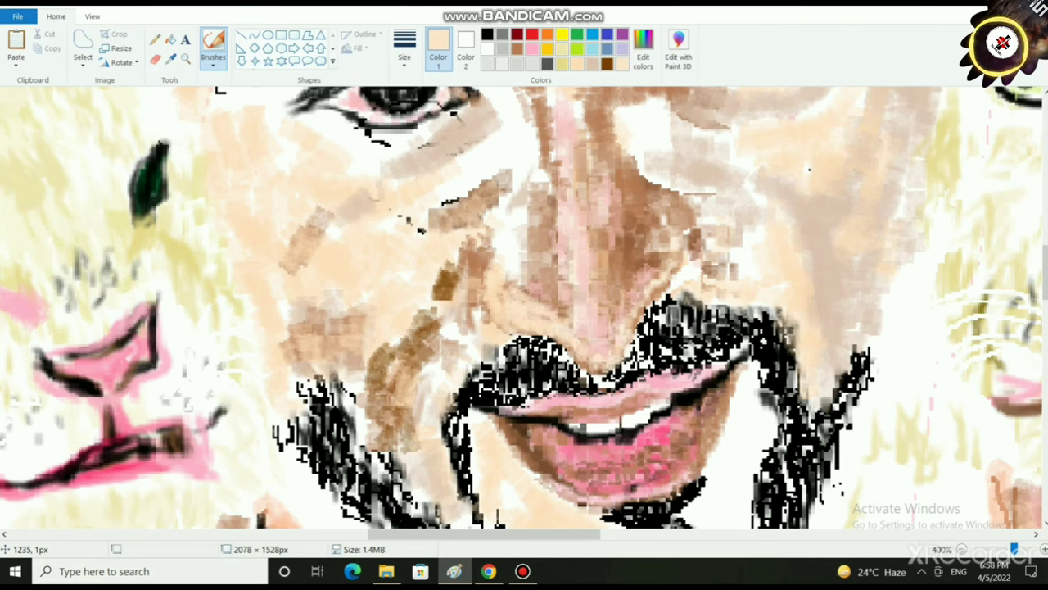
- Darken the cheek crease beside the nostril nearer the smaller cub with brown strokes
{"action": "left_click", "coordinate": [516, 50]}
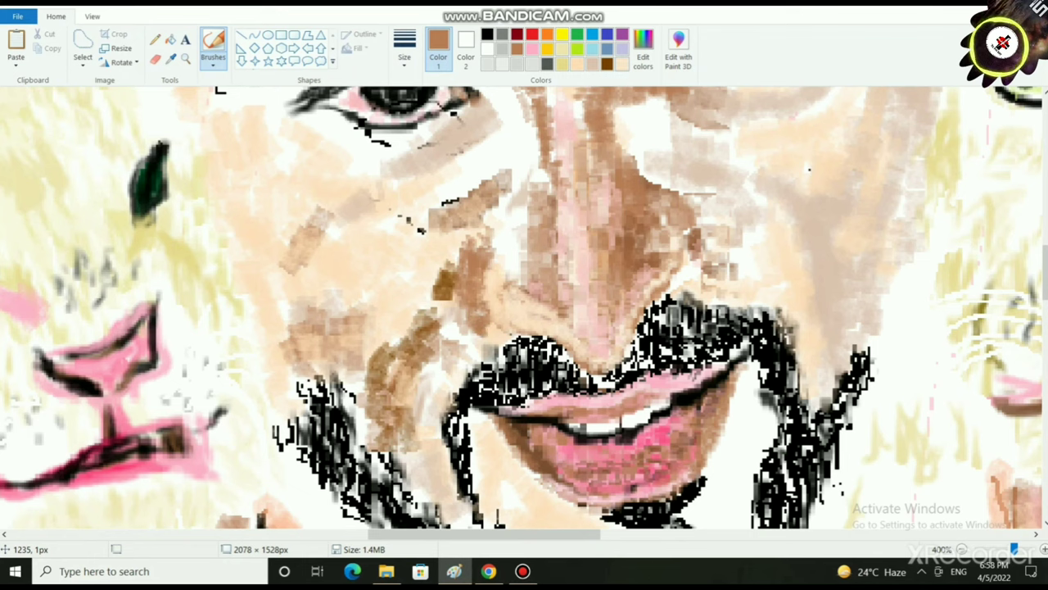
{"action": "left_click", "coordinate": [622, 64]}
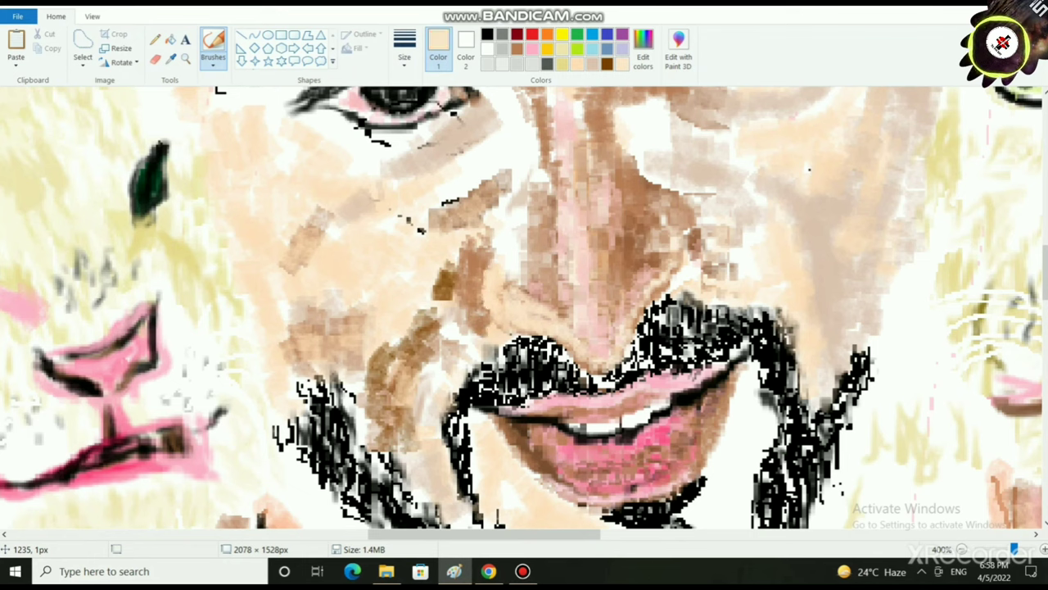
{"action": "scroll", "coordinate": [809, 169], "scroll_direction": "down", "scroll_amount": 3}
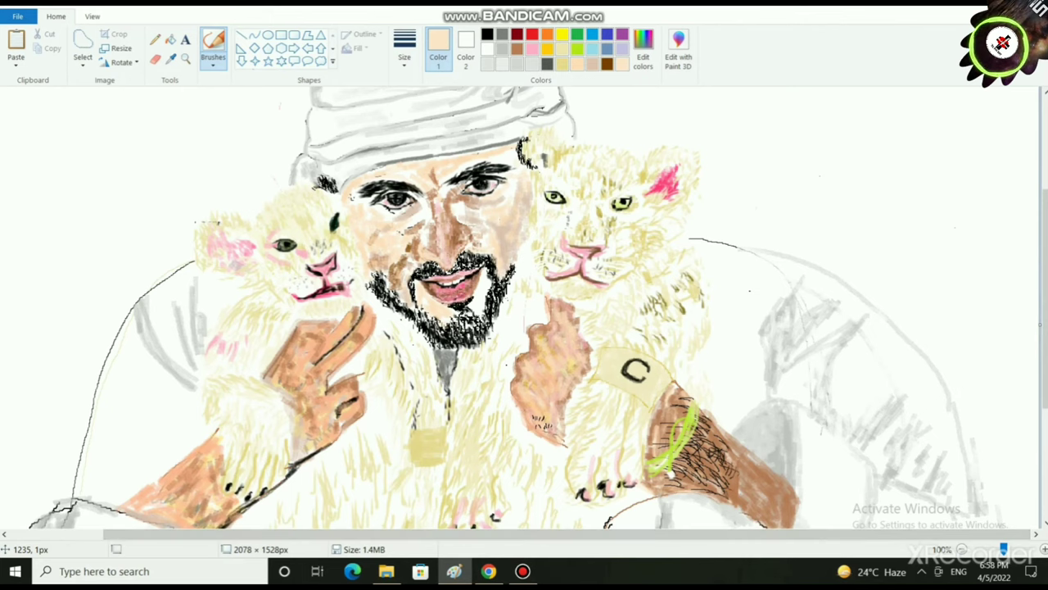
- Trace the face's edge beside the smaller cub in brown from temple to beard, using the second-thinnest brush size
{"action": "left_click", "coordinate": [516, 49]}
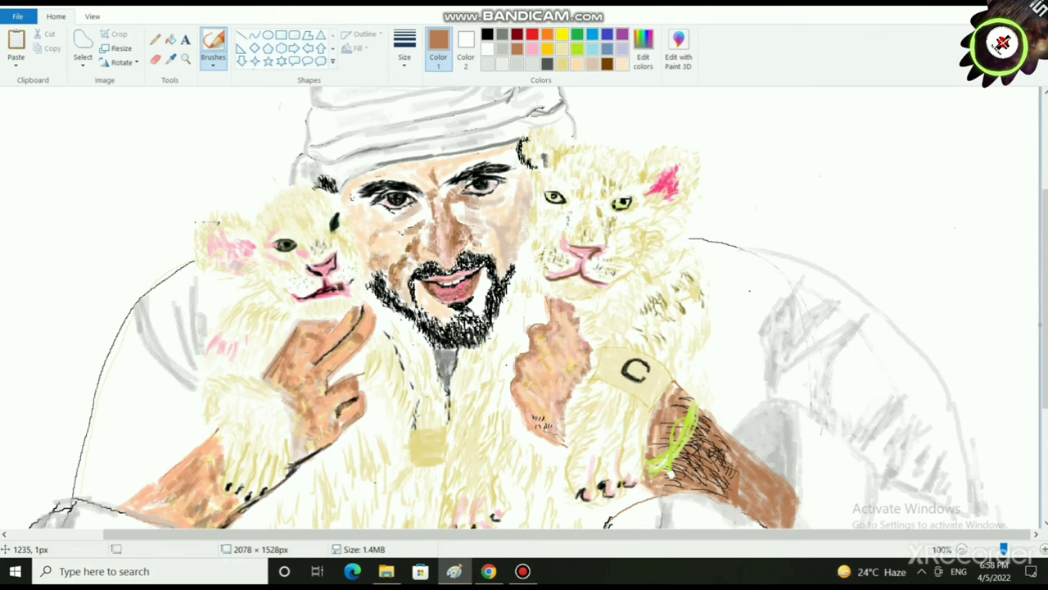
{"action": "left_click", "coordinate": [1044, 549]}
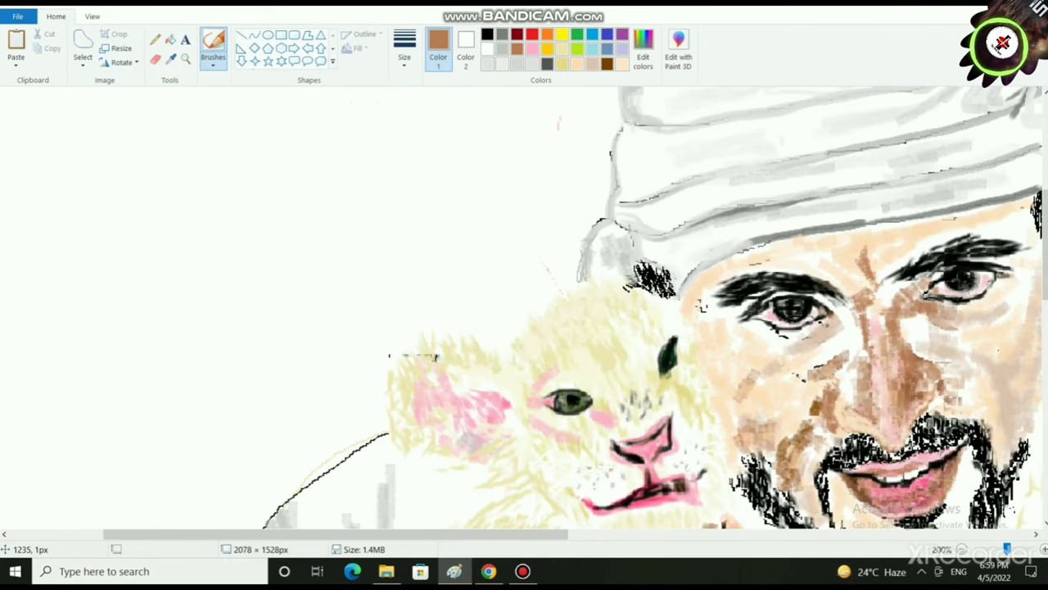
{"action": "left_click", "coordinate": [404, 50]}
{"action": "left_click", "coordinate": [437, 113]}
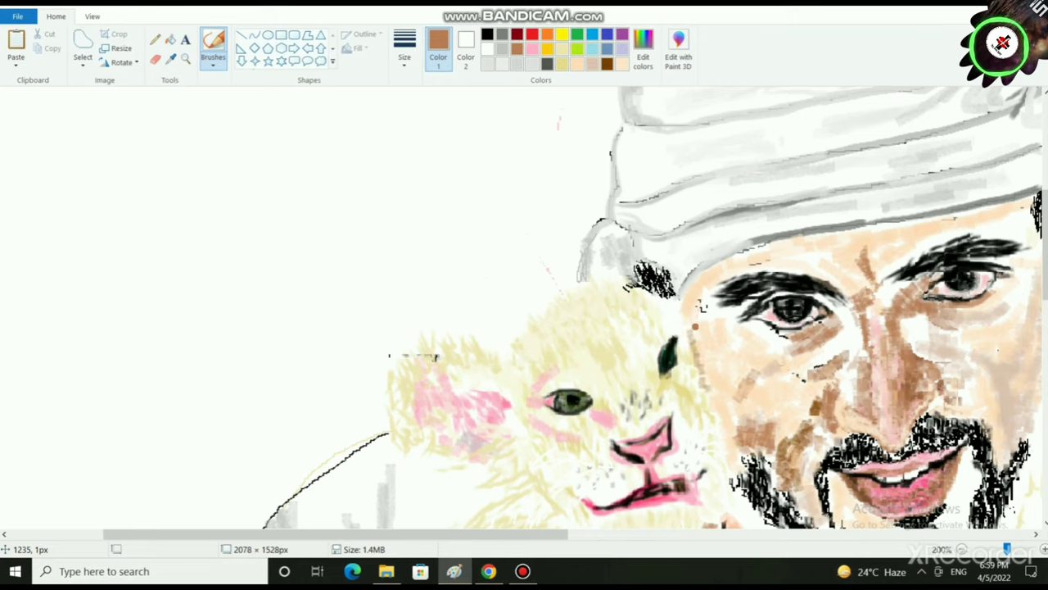
{"action": "left_click_drag", "start_coordinate": [686, 307], "coordinate": [741, 499]}
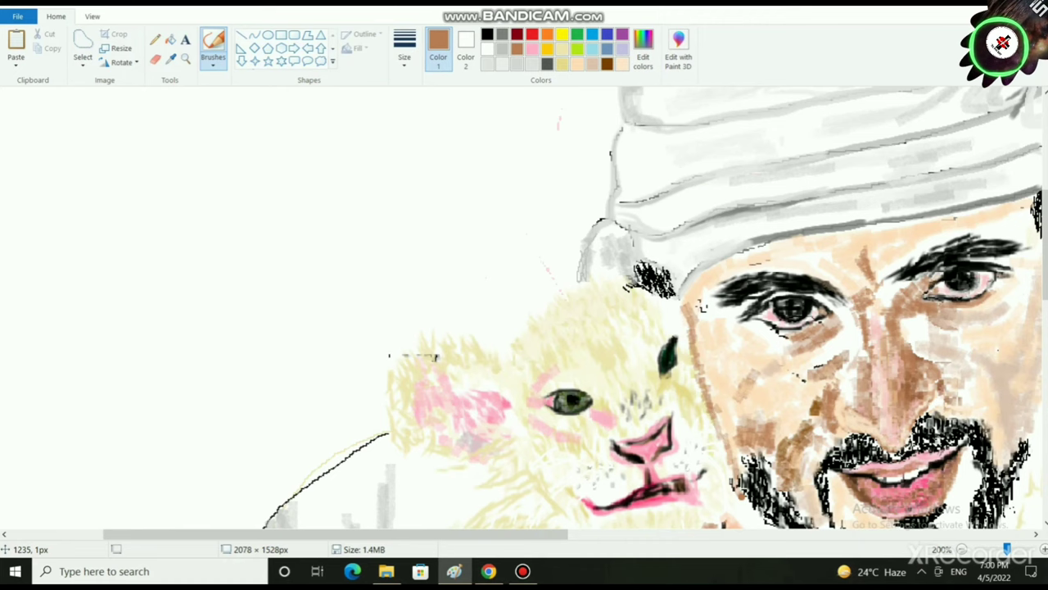
{"action": "scroll", "coordinate": [745, 497], "scroll_direction": "down", "scroll_amount": 3}
{"action": "left_click_drag", "start_coordinate": [686, 193], "coordinate": [737, 364]}
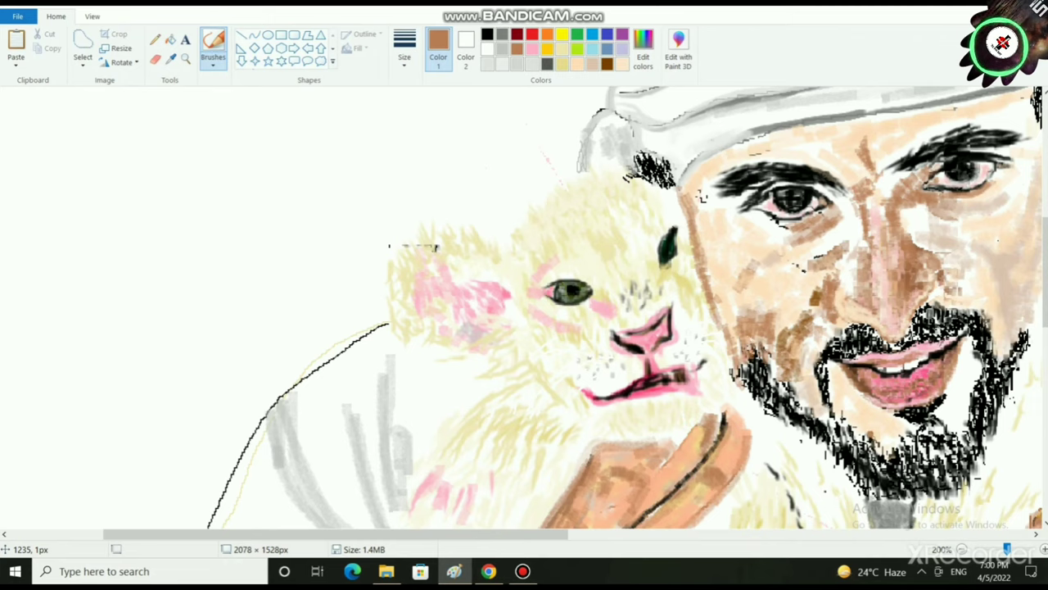
- Shade the outer cheek and temple beside the larger cub with brown strokes
{"action": "left_click", "coordinate": [622, 64]}
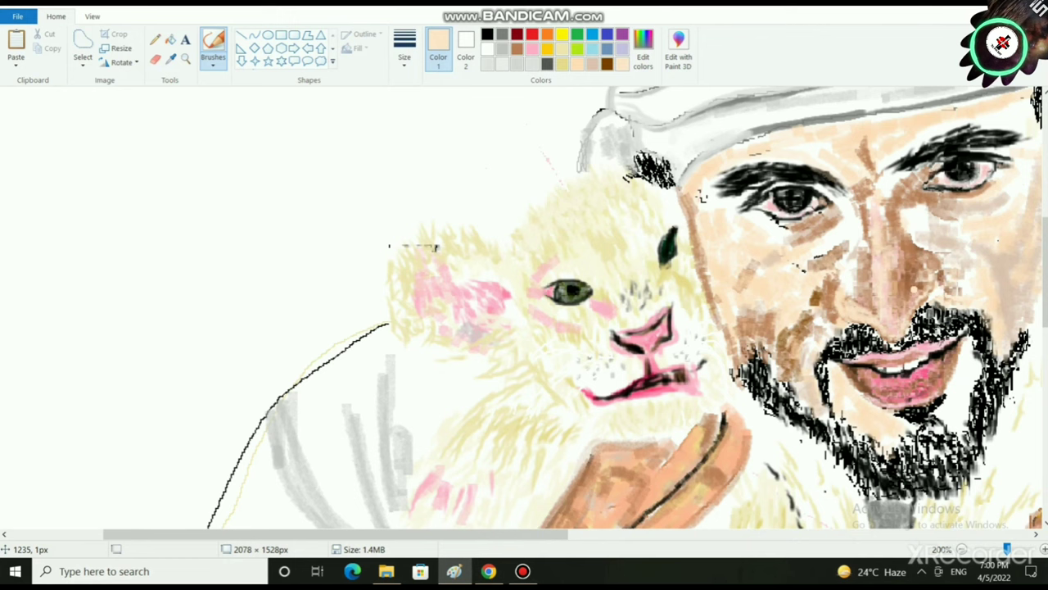
{"action": "key", "text": "ctrl+Page_Down"}
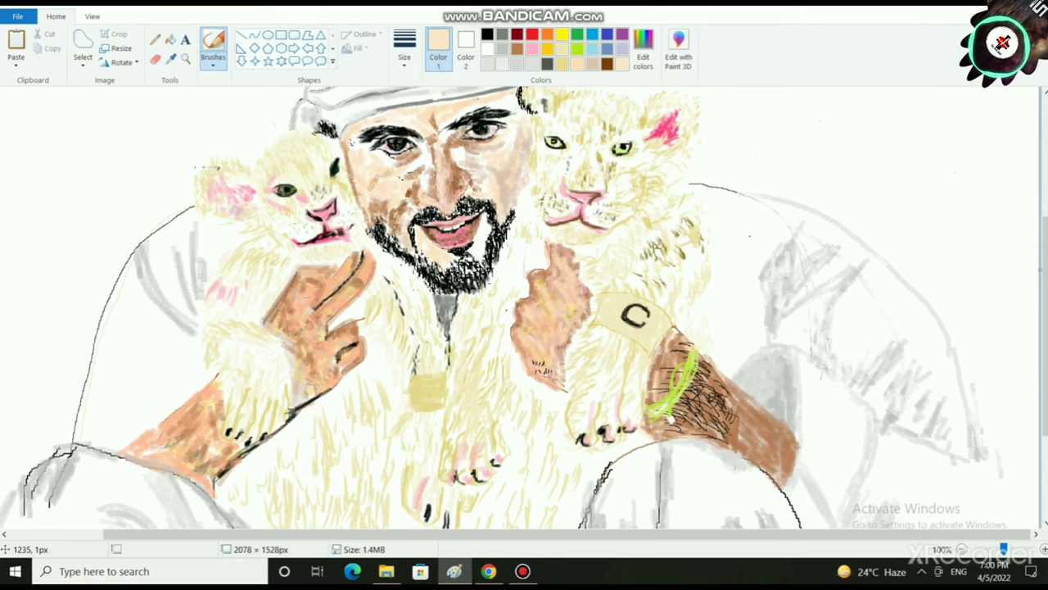
{"action": "key", "text": "ctrl+Page_Up"}
{"action": "left_click_drag", "start_coordinate": [498, 534], "coordinate": [804, 534]}
{"action": "left_click", "coordinate": [516, 49]}
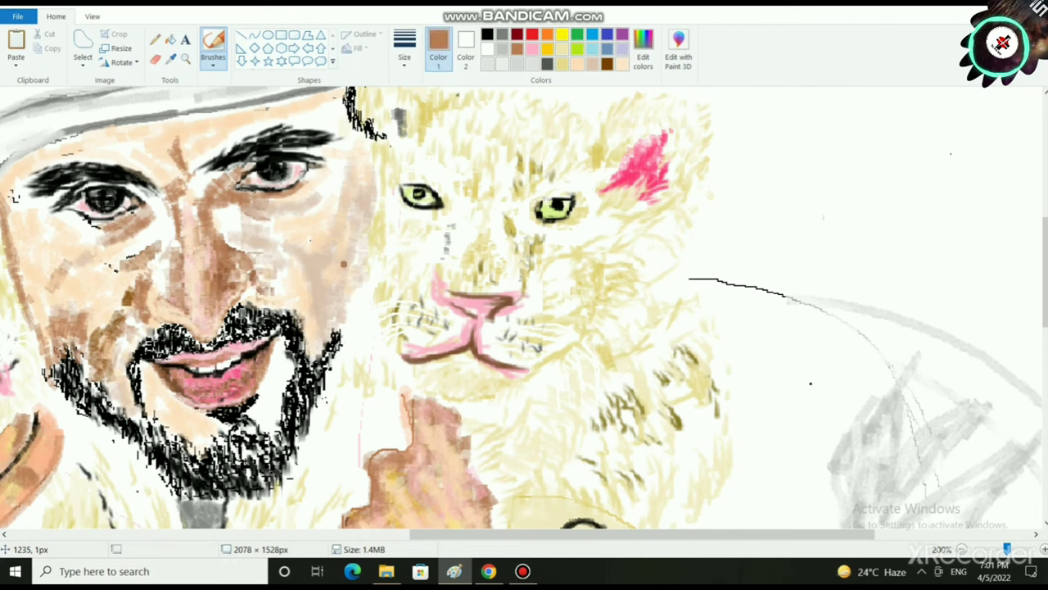
{"action": "mouse_move", "coordinate": [308, 254]}
{"action": "left_mouse_down"}
{"action": "mouse_move", "coordinate": [315, 314]}
{"action": "mouse_move", "coordinate": [329, 302]}
{"action": "mouse_move", "coordinate": [316, 242]}
{"action": "mouse_move", "coordinate": [344, 222]}
{"action": "mouse_move", "coordinate": [347, 185]}
{"action": "mouse_move", "coordinate": [323, 256]}
{"action": "mouse_move", "coordinate": [349, 237]}
{"action": "left_mouse_up"}
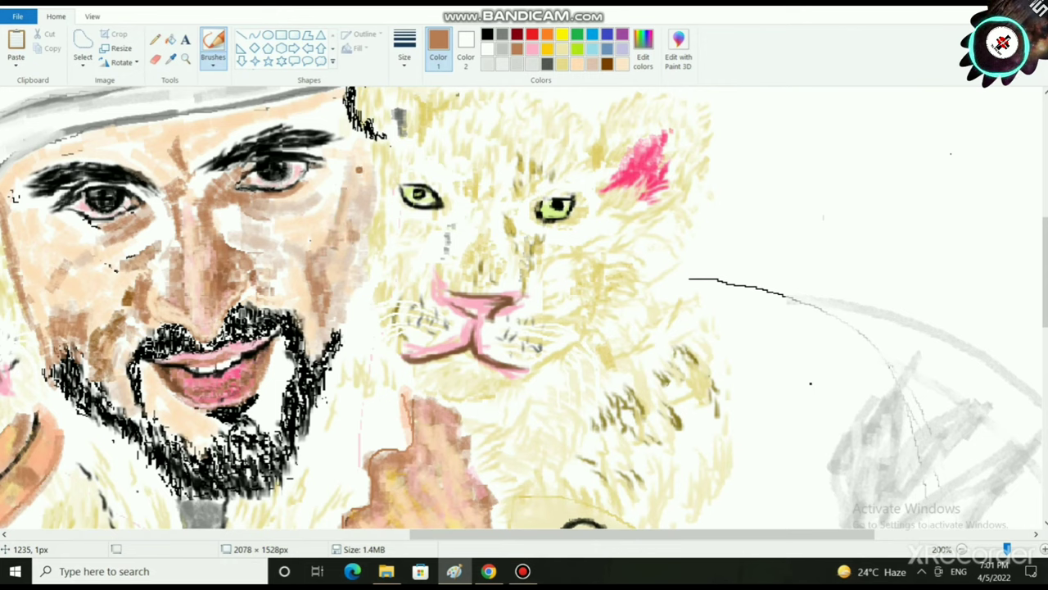
{"action": "mouse_move", "coordinate": [361, 169]}
{"action": "left_mouse_down"}
{"action": "mouse_move", "coordinate": [363, 201]}
{"action": "mouse_move", "coordinate": [363, 147]}
{"action": "mouse_move", "coordinate": [361, 246]}
{"action": "mouse_move", "coordinate": [370, 218]}
{"action": "mouse_move", "coordinate": [345, 316]}
{"action": "mouse_move", "coordinate": [349, 261]}
{"action": "mouse_move", "coordinate": [330, 307]}
{"action": "mouse_move", "coordinate": [329, 275]}
{"action": "mouse_move", "coordinate": [344, 185]}
{"action": "left_mouse_up"}
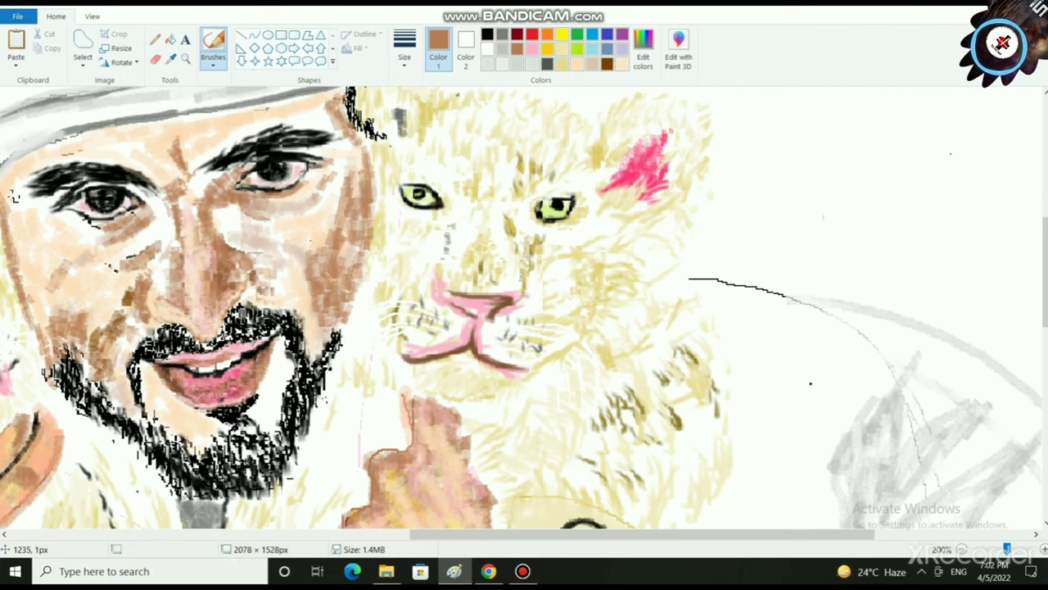
- Blend light peach strokes over the brown shading on the cheek beside the larger cub and on the smile fold near the smaller cub
{"action": "left_click", "coordinate": [577, 64]}
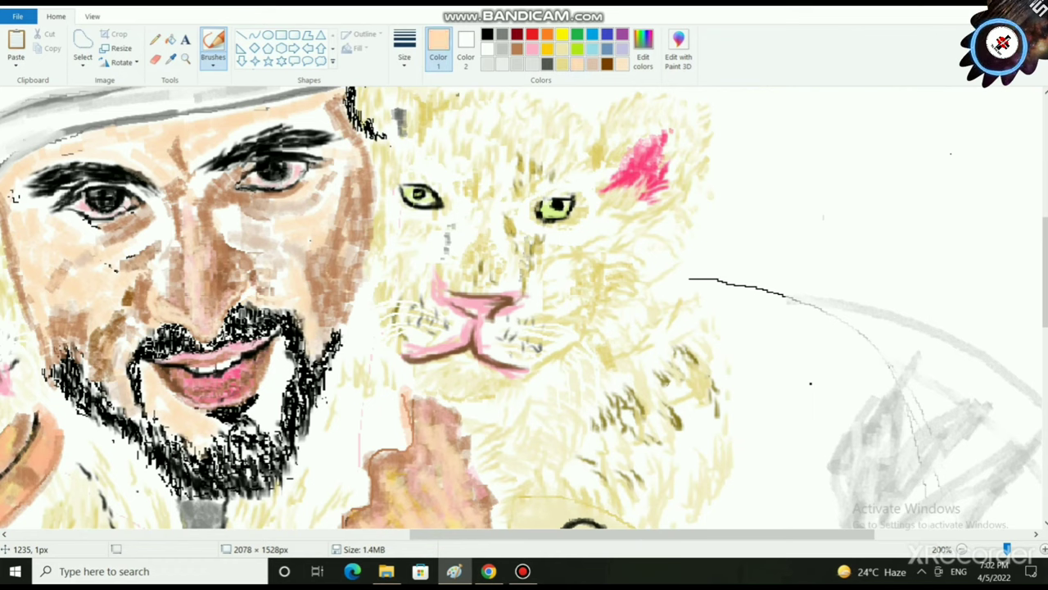
{"action": "mouse_move", "coordinate": [348, 217]}
{"action": "left_mouse_down"}
{"action": "mouse_move", "coordinate": [314, 282]}
{"action": "mouse_move", "coordinate": [322, 311]}
{"action": "mouse_move", "coordinate": [330, 281]}
{"action": "left_mouse_up"}
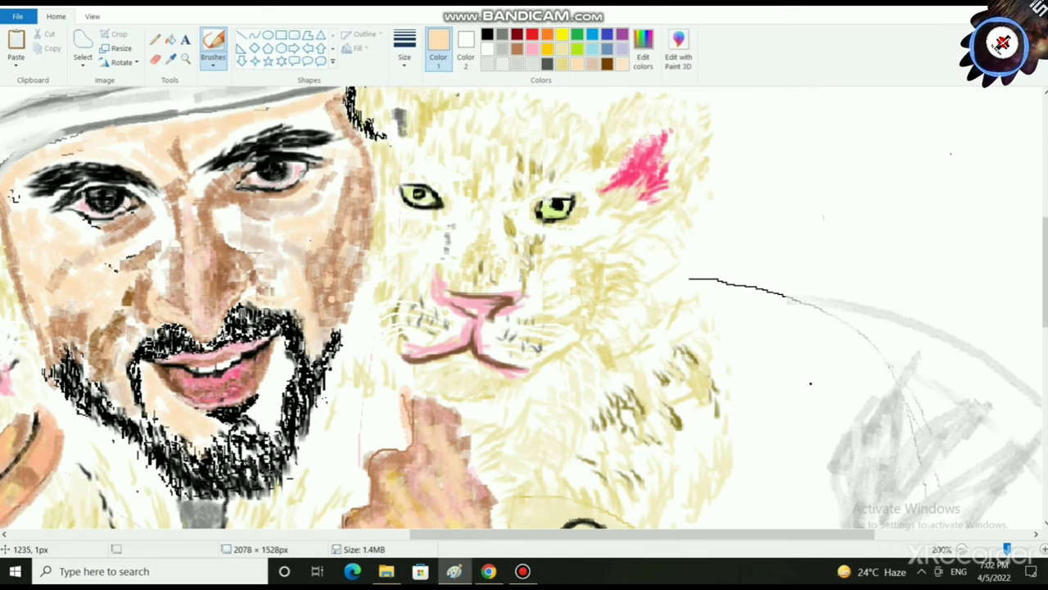
{"action": "left_click_drag", "start_coordinate": [331, 299], "coordinate": [329, 287]}
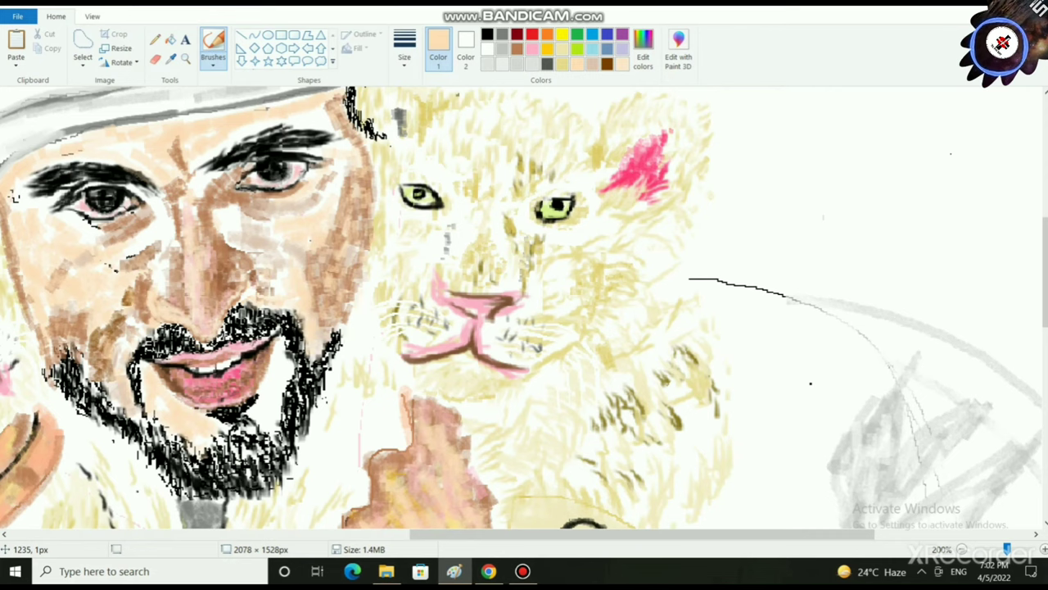
{"action": "left_click_drag", "start_coordinate": [117, 314], "coordinate": [101, 362]}
{"action": "left_click_drag", "start_coordinate": [86, 318], "coordinate": [85, 337]}
{"action": "left_click_drag", "start_coordinate": [140, 301], "coordinate": [138, 308]}
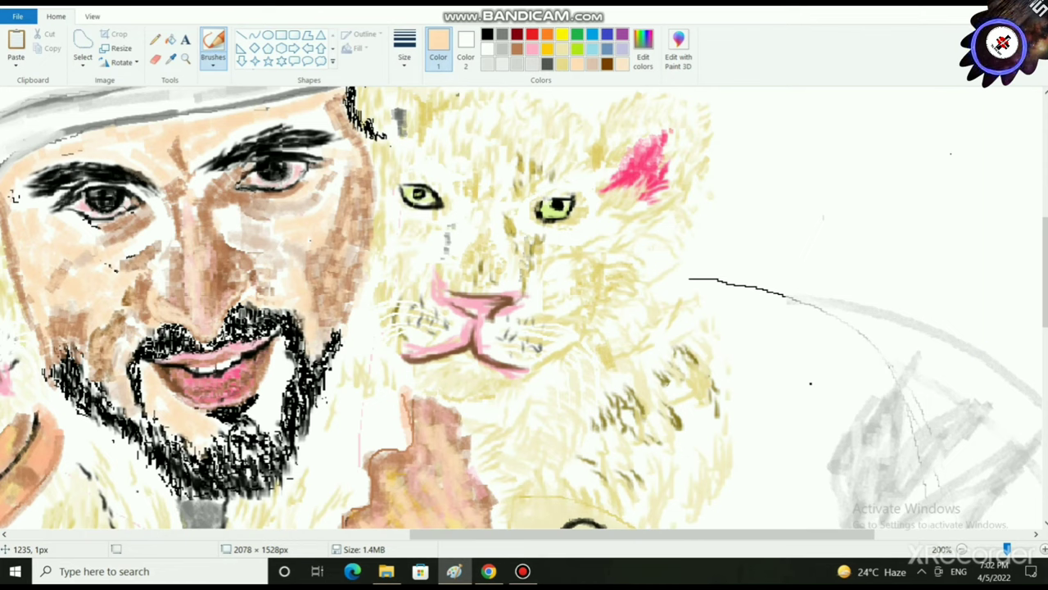
- Shade the forehead below the turban with brown strokes at the thickest brush size, blending in light peach
{"action": "left_click", "coordinate": [404, 51]}
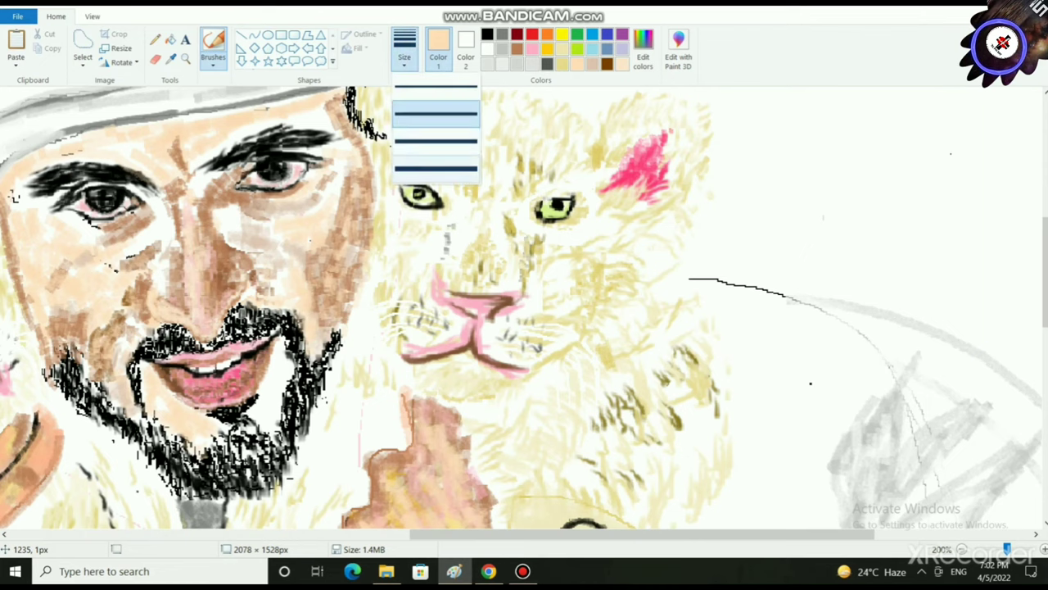
{"action": "left_click", "coordinate": [437, 168]}
{"action": "left_click", "coordinate": [516, 49]}
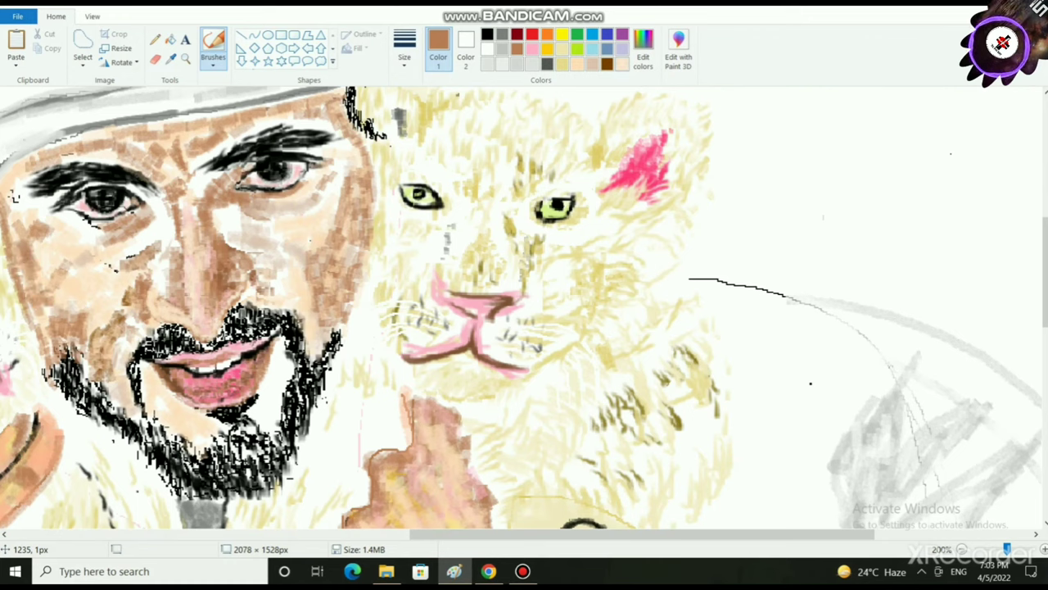
{"action": "left_click", "coordinate": [622, 64]}
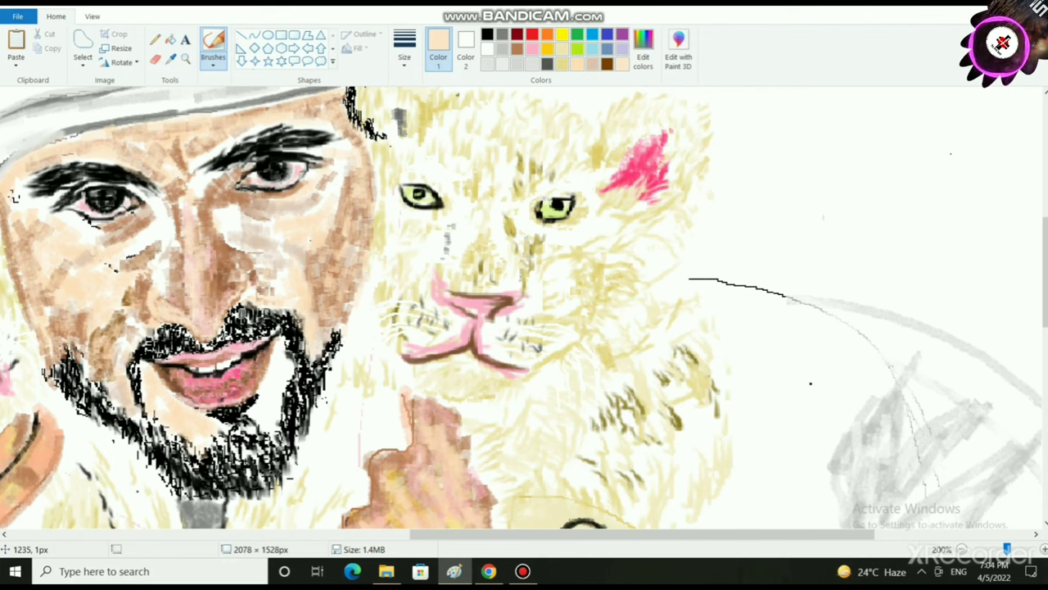
- Shade the bare skin beside the mouth nearer the larger cub with brown strokes and blend light peach over them
{"action": "left_click", "coordinate": [277, 370]}
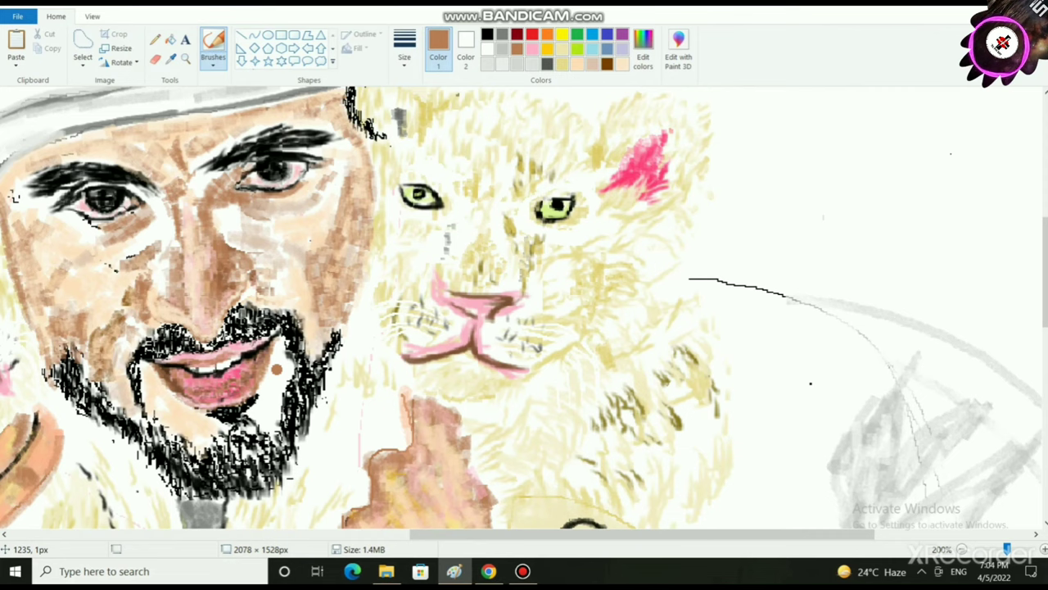
{"action": "mouse_move", "coordinate": [279, 370]}
{"action": "left_mouse_down"}
{"action": "mouse_move", "coordinate": [269, 414]}
{"action": "mouse_move", "coordinate": [257, 413]}
{"action": "mouse_move", "coordinate": [281, 383]}
{"action": "mouse_move", "coordinate": [277, 355]}
{"action": "left_mouse_up"}
{"action": "left_click_drag", "start_coordinate": [262, 391], "coordinate": [259, 413]}
{"action": "mouse_move", "coordinate": [279, 388]}
{"action": "left_mouse_down"}
{"action": "mouse_move", "coordinate": [264, 410]}
{"action": "mouse_move", "coordinate": [268, 427]}
{"action": "left_mouse_up"}
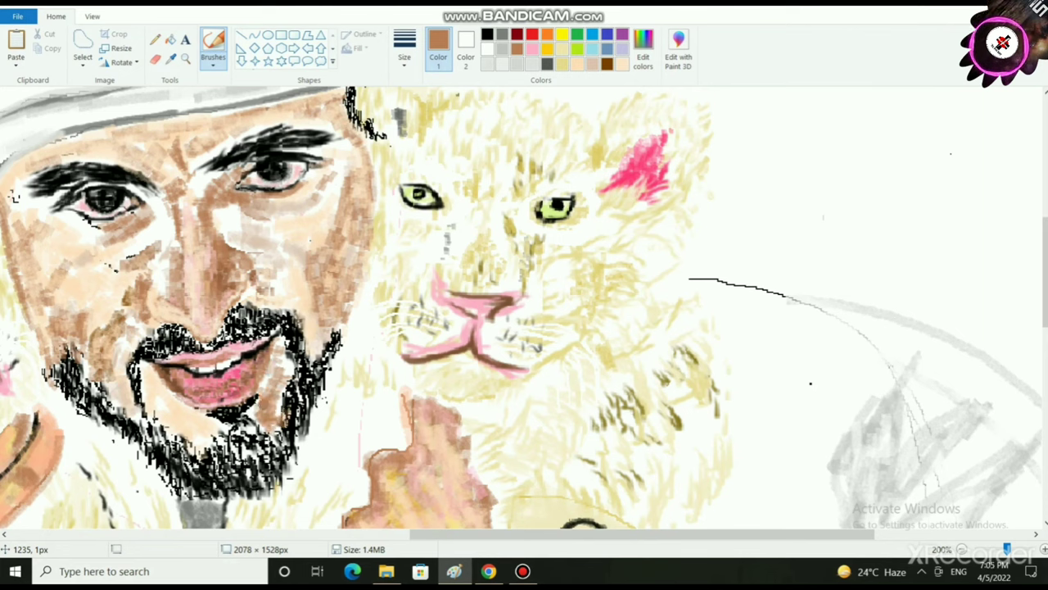
{"action": "left_click", "coordinate": [623, 49]}
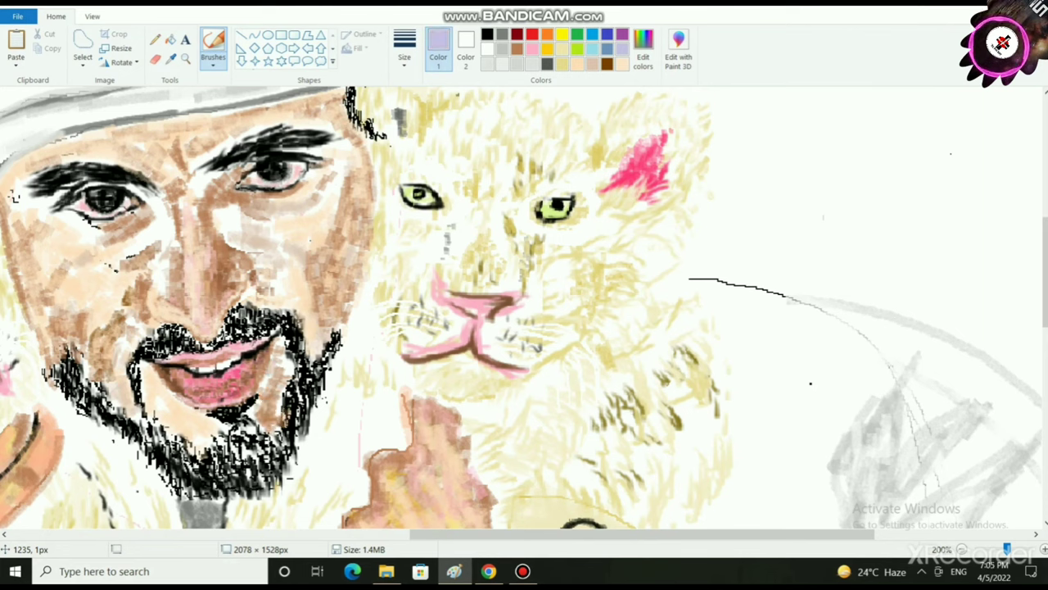
{"action": "left_click", "coordinate": [622, 64]}
{"action": "left_click_drag", "start_coordinate": [284, 372], "coordinate": [265, 422]}
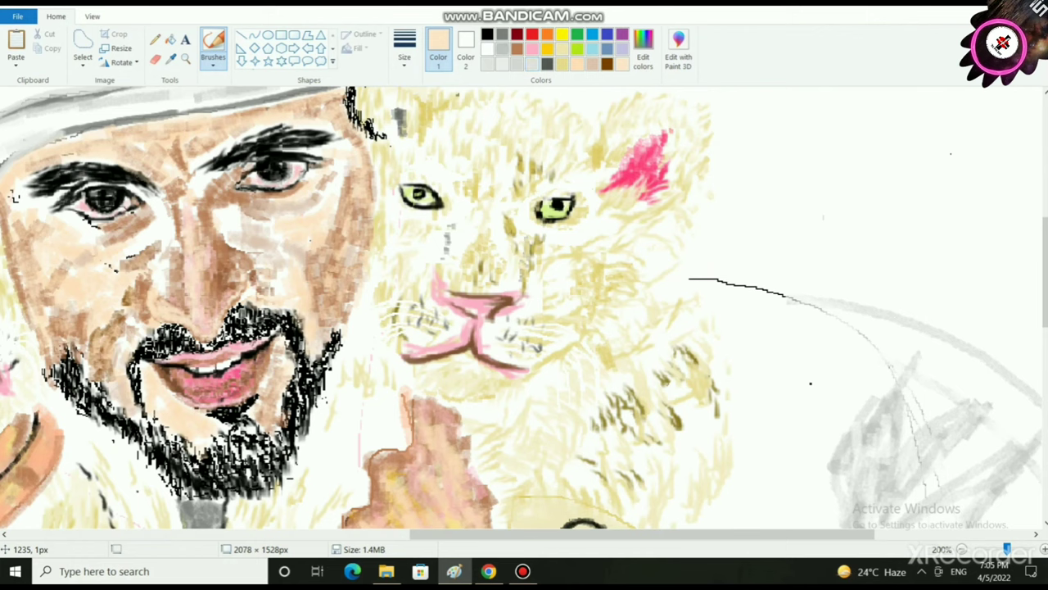
- Shade the skin beside the mouth nearer the smaller cub and the chin in brown, softening it with light peach
{"action": "left_click", "coordinate": [517, 49]}
{"action": "left_click_drag", "start_coordinate": [148, 373], "coordinate": [172, 403]}
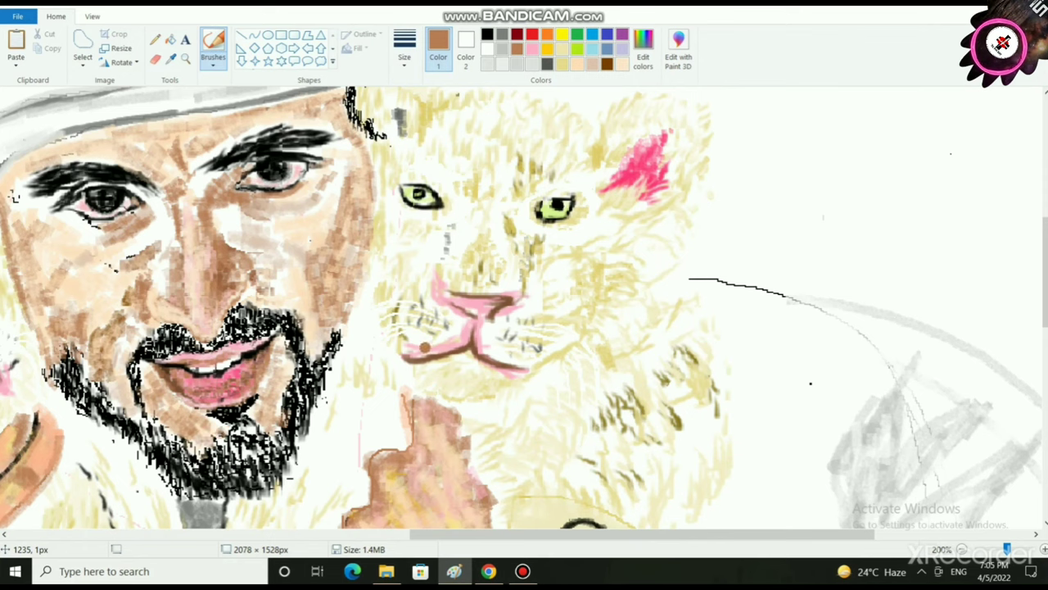
{"action": "left_click", "coordinate": [598, 62]}
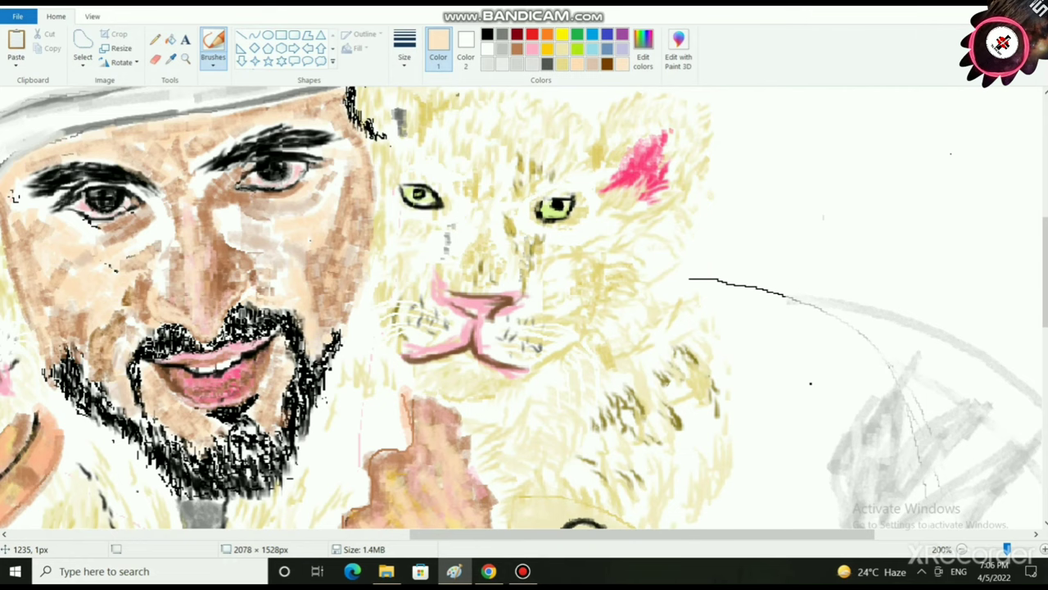
- View the whole painting in full screen to check the face shading
{"action": "scroll", "coordinate": [226, 410], "scroll_direction": "down", "scroll_amount": 1}
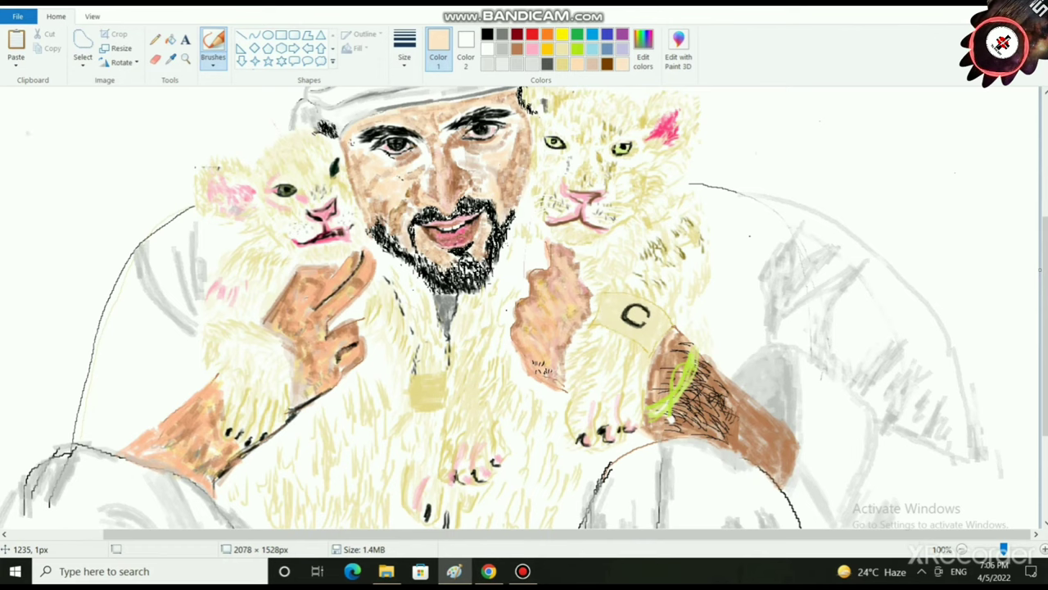
{"action": "left_click", "coordinate": [92, 16]}
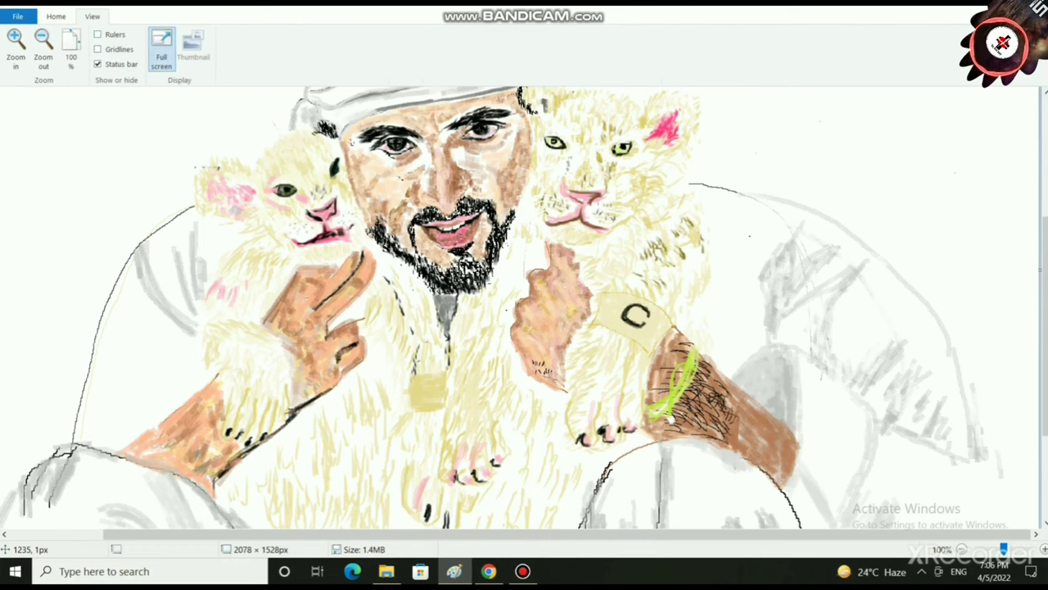
{"action": "left_click", "coordinate": [161, 47]}
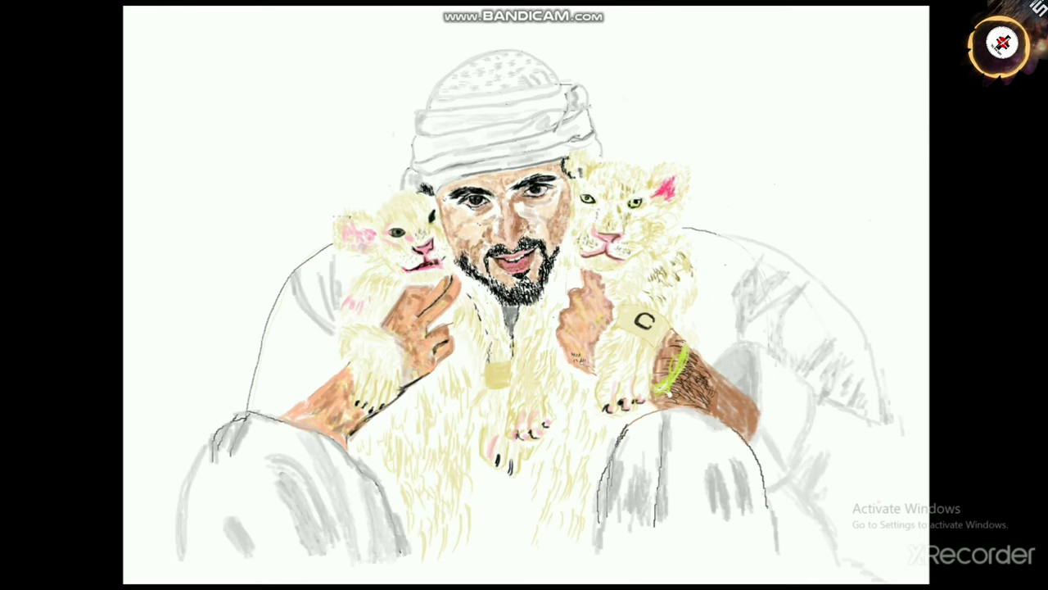
{"action": "key", "text": "Escape"}
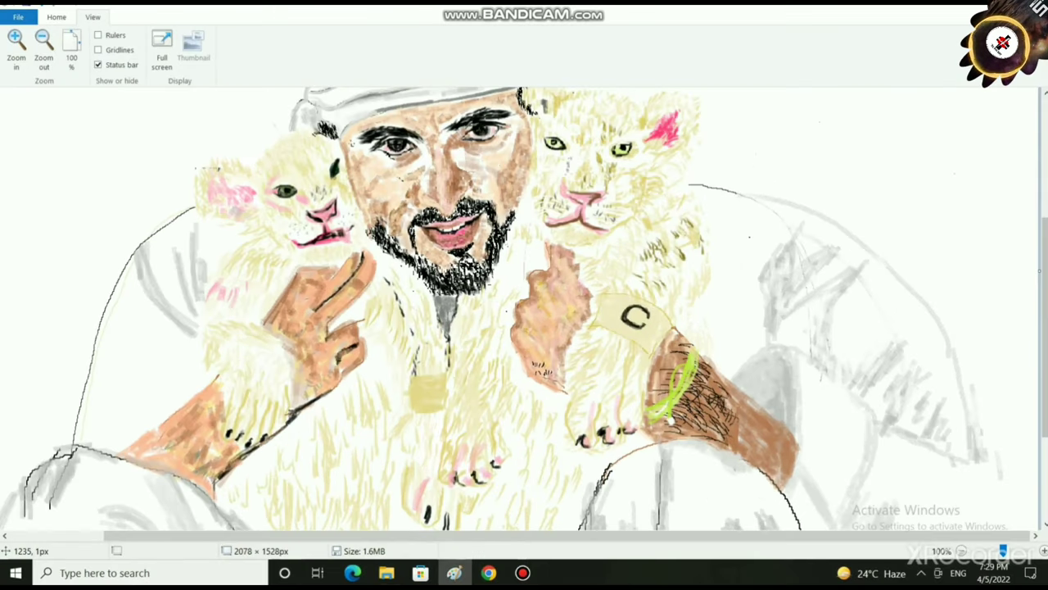
- Shade the side of the nose nearer the smaller cub with brown strokes, using the second-thinnest brush size
{"action": "left_click", "coordinate": [56, 17]}
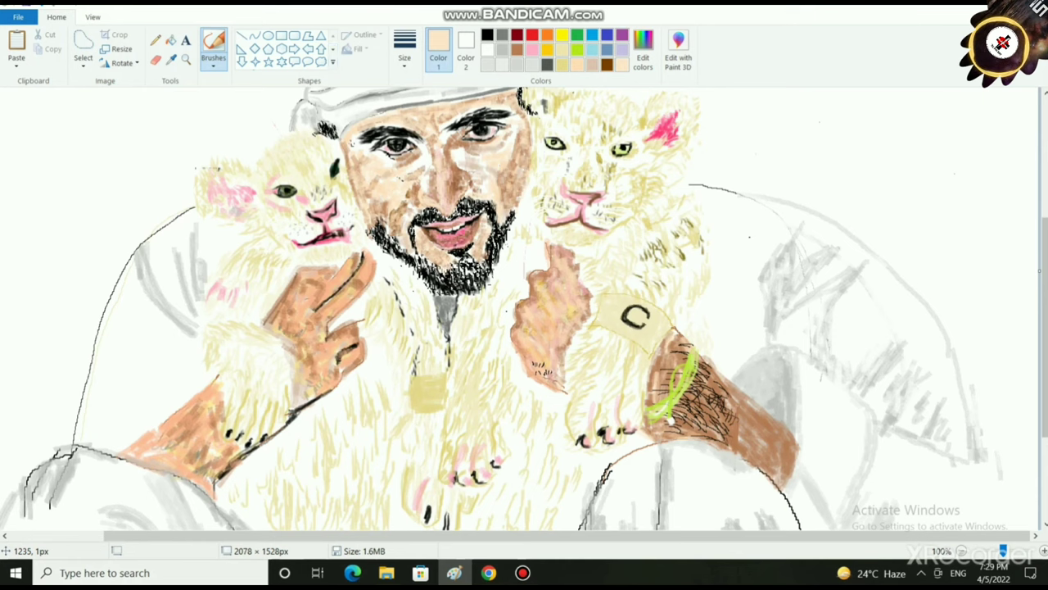
{"action": "left_click", "coordinate": [518, 50]}
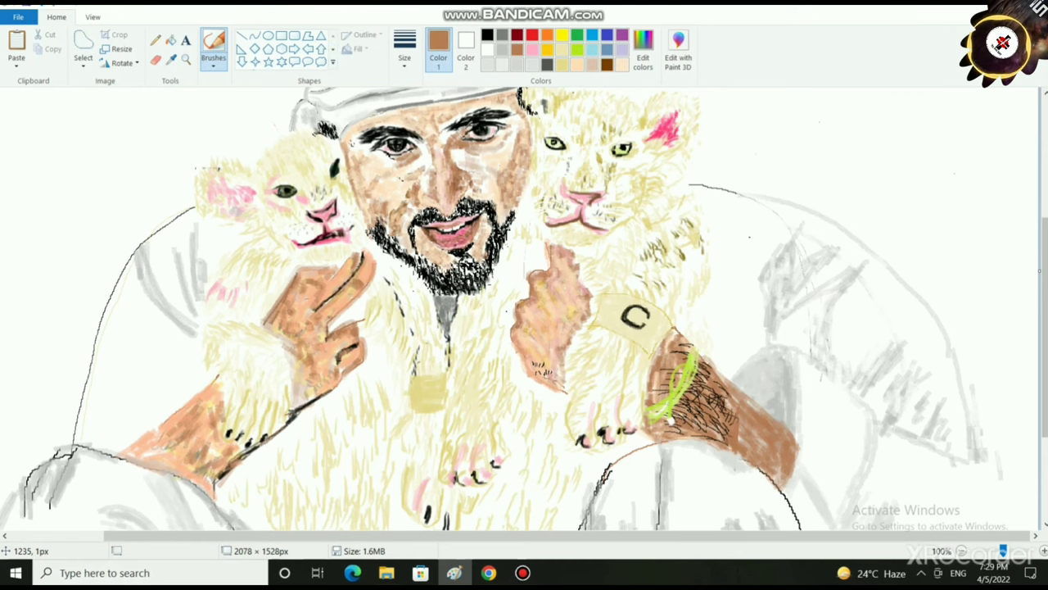
{"action": "scroll", "coordinate": [638, 235], "scroll_direction": "up", "scroll_amount": 2}
{"action": "scroll", "coordinate": [622, 270], "scroll_direction": "down", "scroll_amount": 1}
{"action": "left_click_drag", "start_coordinate": [344, 535], "coordinate": [570, 535]}
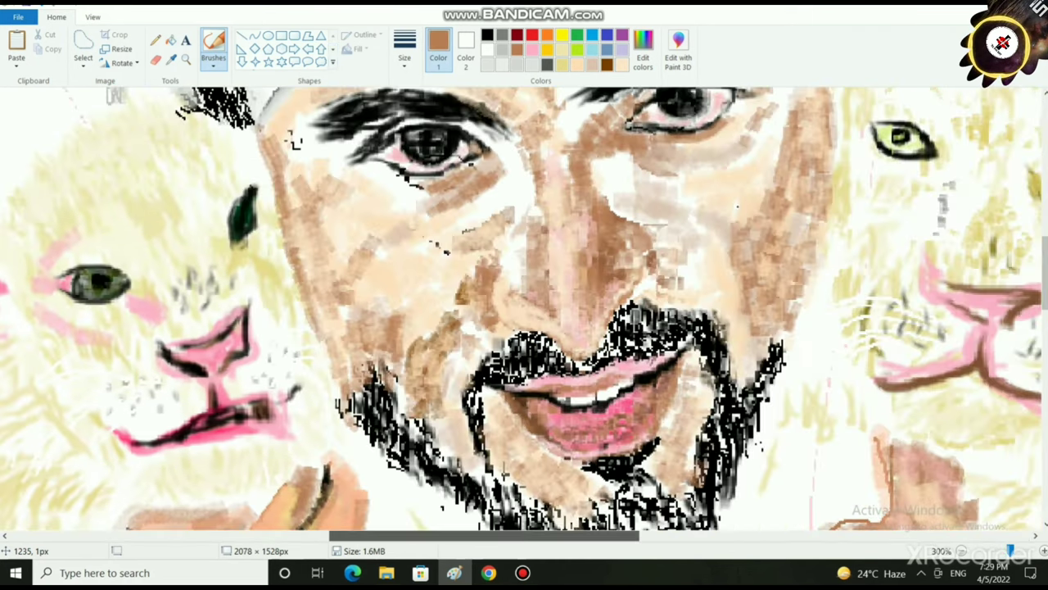
{"action": "left_click", "coordinate": [405, 51]}
{"action": "left_click", "coordinate": [436, 143]}
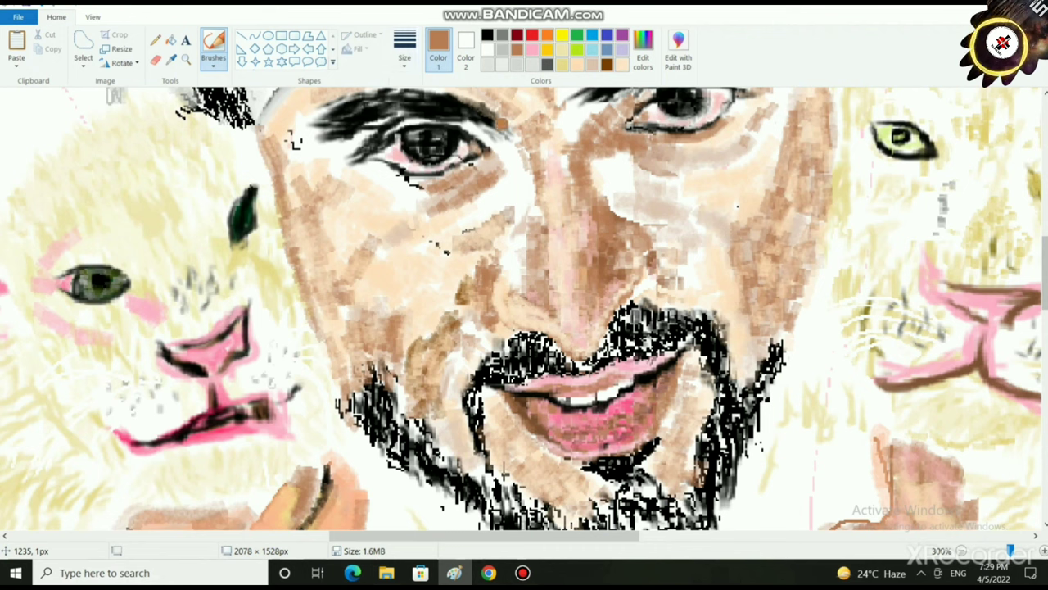
{"action": "left_click", "coordinate": [404, 49]}
{"action": "left_click", "coordinate": [436, 121]}
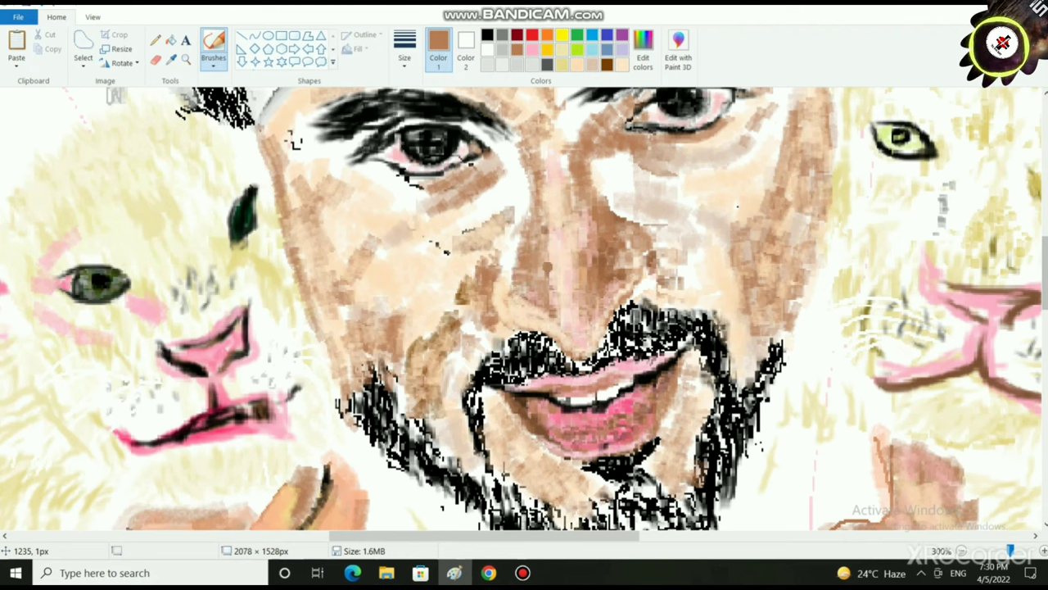
- Mix a paler peach (red 255, green 240, blue 225) and highlight the bridge of the nose with it
{"action": "left_click", "coordinate": [621, 65]}
{"action": "left_click", "coordinate": [643, 50]}
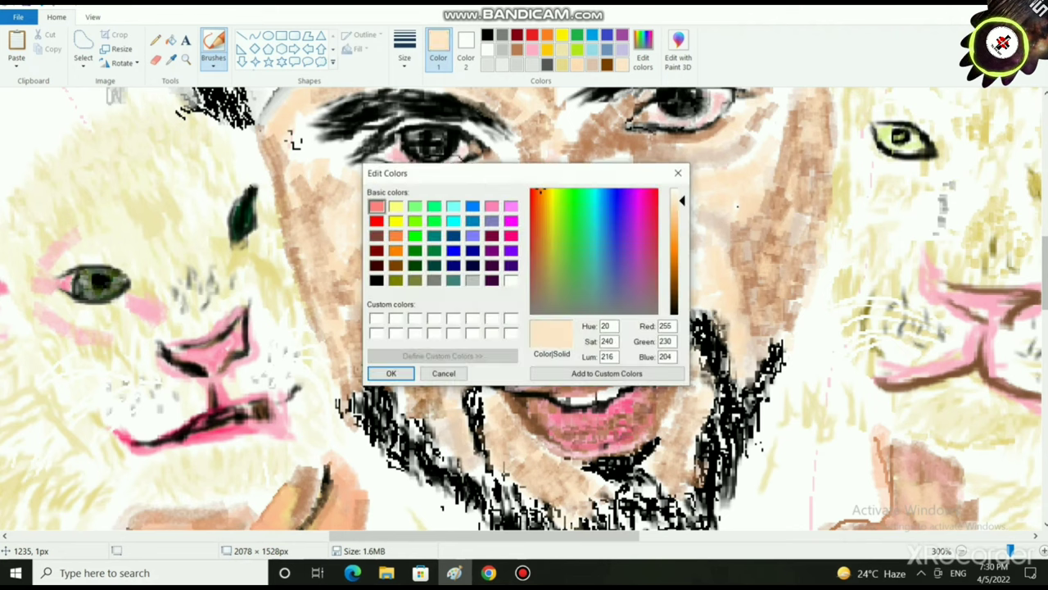
{"action": "left_click_drag", "start_coordinate": [682, 200], "coordinate": [682, 195]}
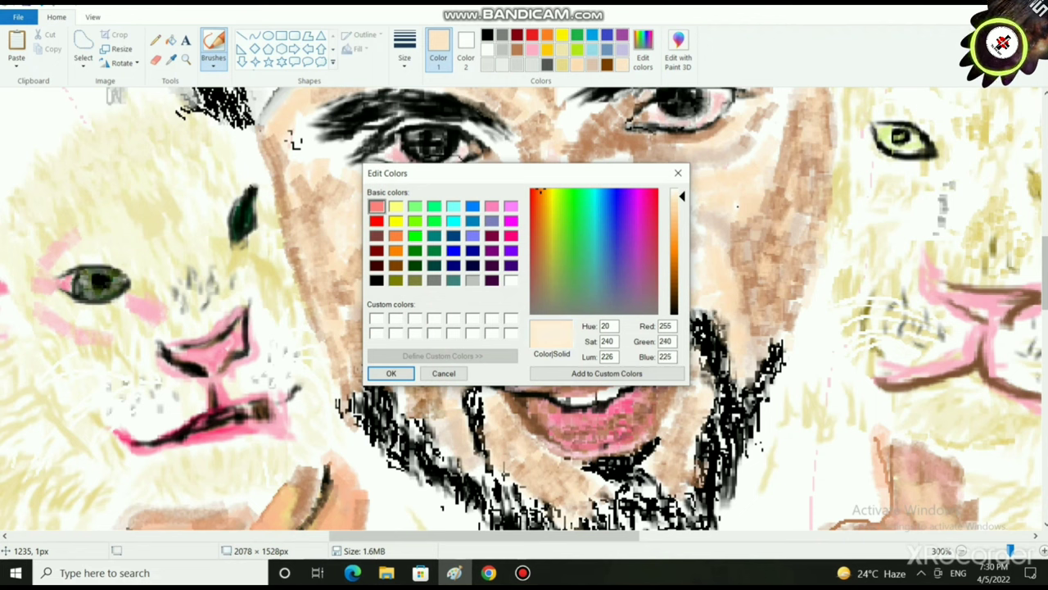
{"action": "left_click", "coordinate": [391, 373]}
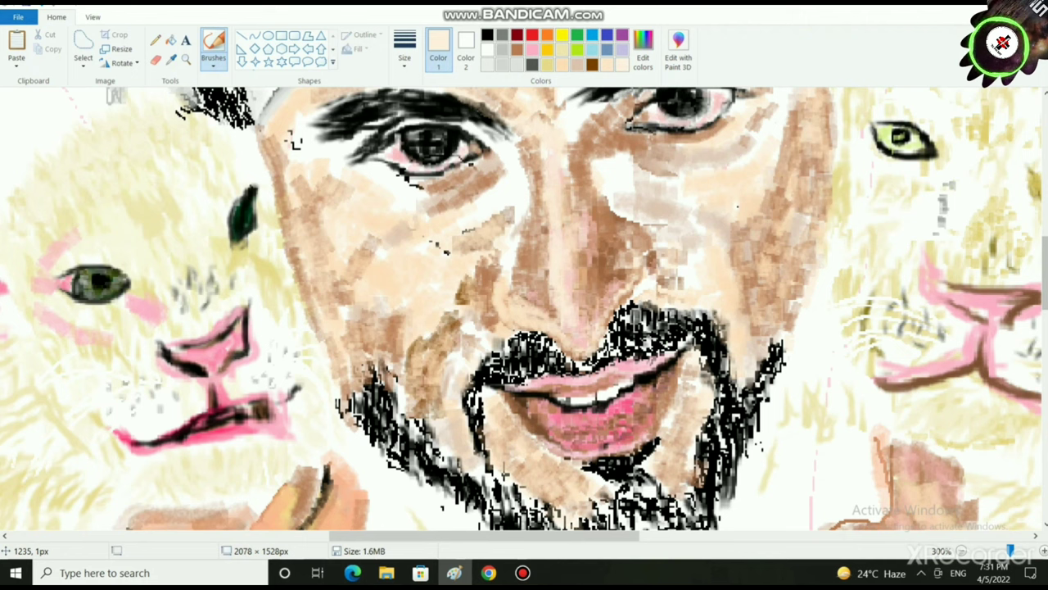
- Darken the side of the nose nearer the larger cub with brown strokes and soften them with light peach
{"action": "left_click", "coordinate": [517, 50]}
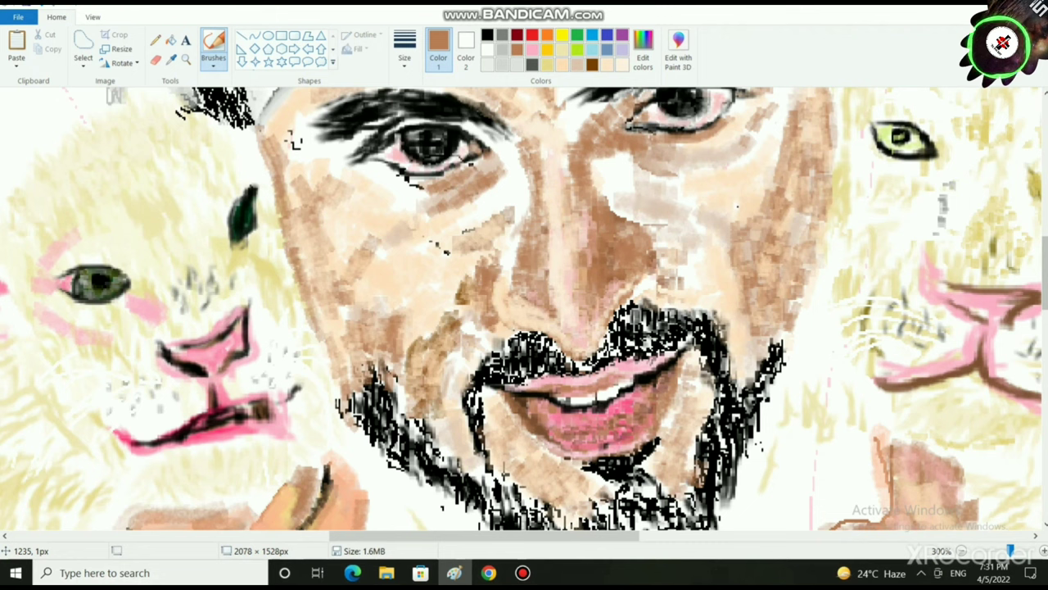
{"action": "left_click", "coordinate": [563, 65]}
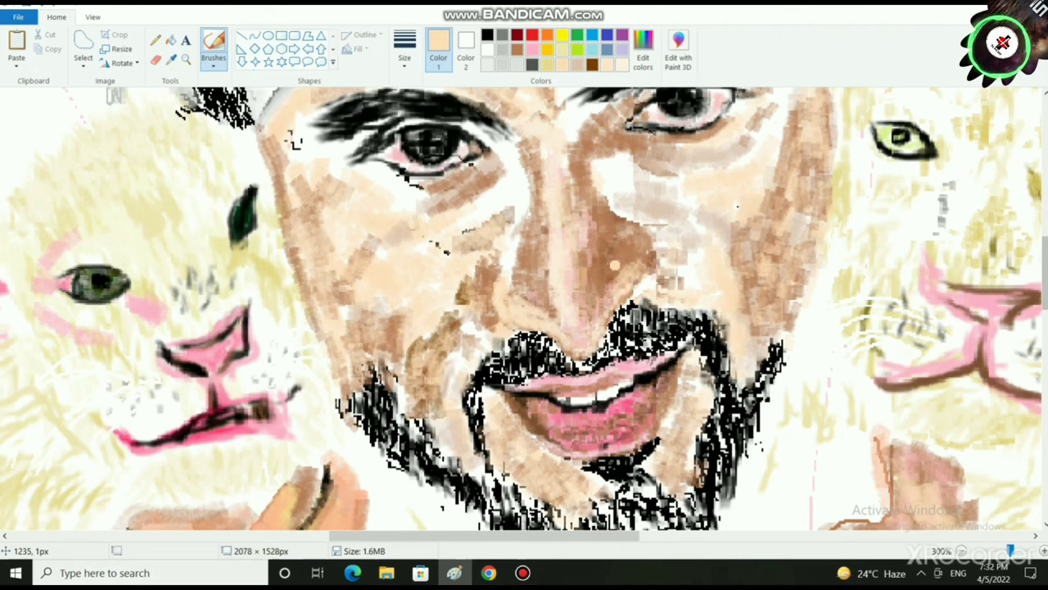
{"action": "scroll", "coordinate": [631, 246], "scroll_direction": "down", "scroll_amount": 3}
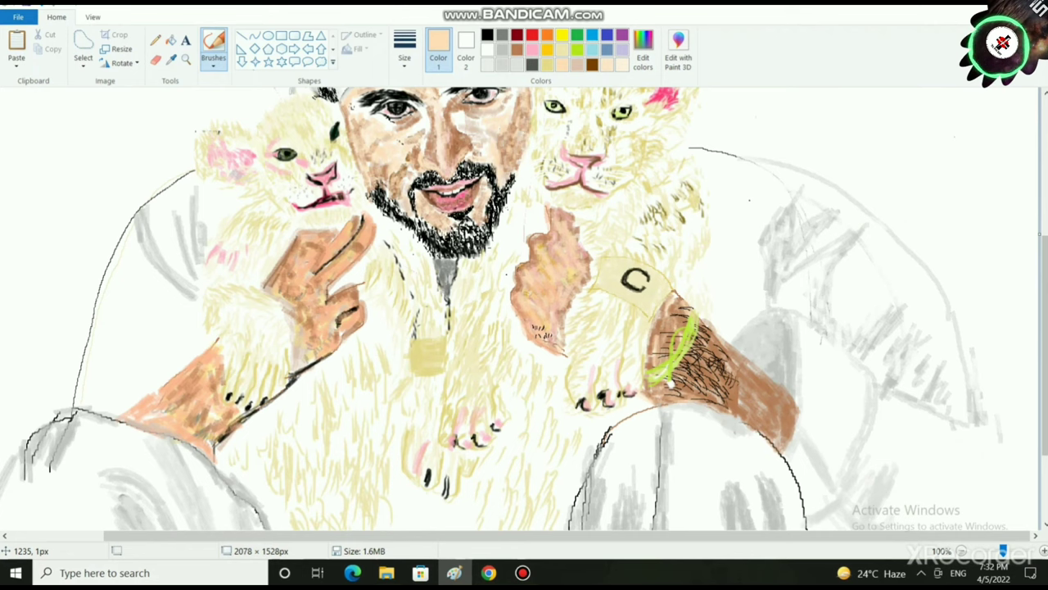
- Add brown shading strokes beneath the eye nearer the smaller cub
{"action": "scroll", "coordinate": [524, 309], "scroll_direction": "up", "scroll_amount": 3}
{"action": "scroll", "coordinate": [524, 309], "scroll_direction": "up", "scroll_amount": 1}
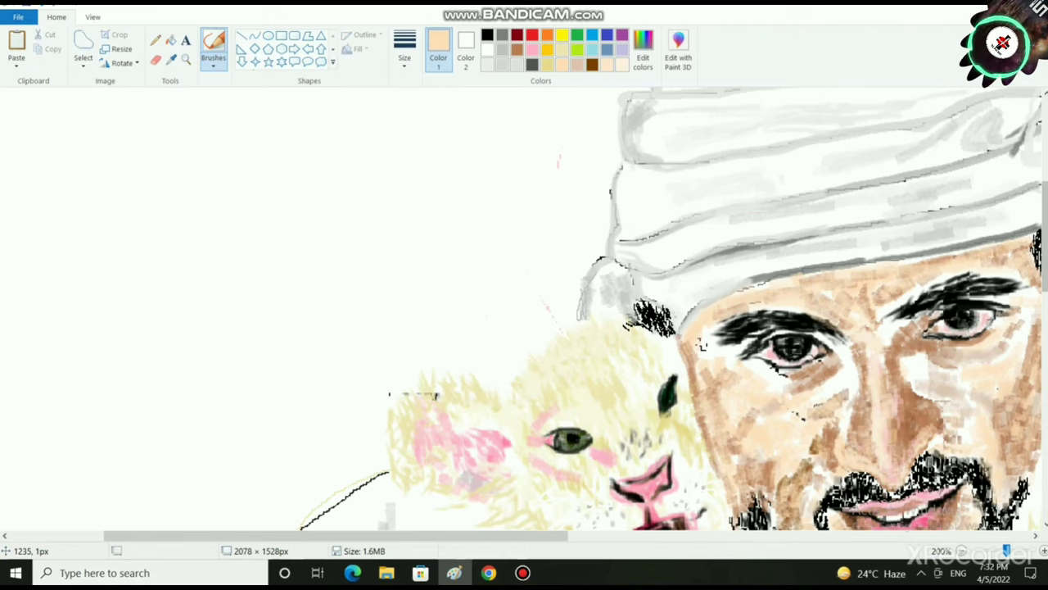
{"action": "left_click", "coordinate": [516, 50]}
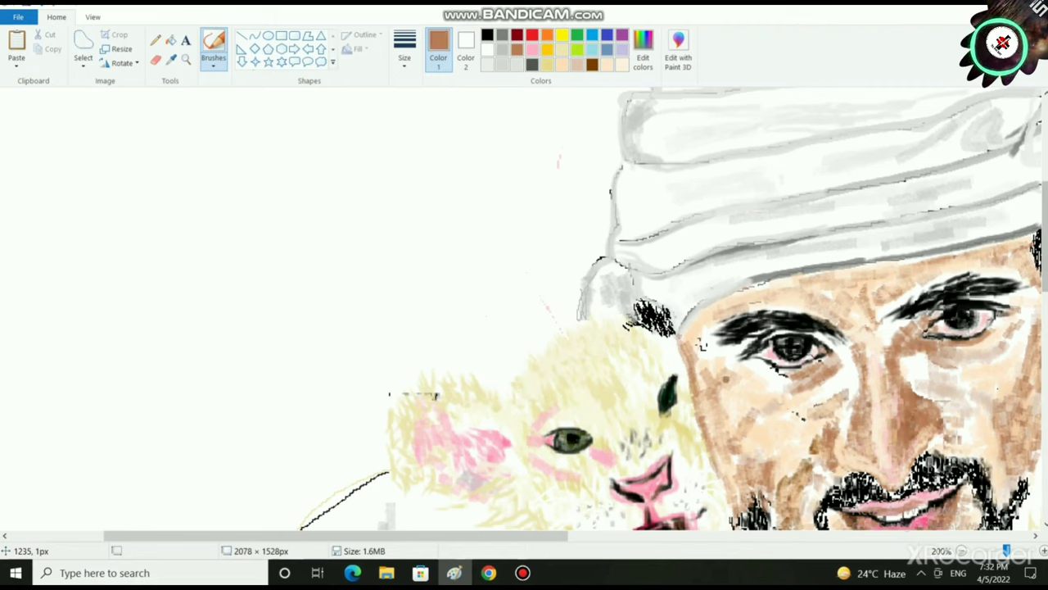
{"action": "left_click_drag", "start_coordinate": [822, 374], "coordinate": [781, 391]}
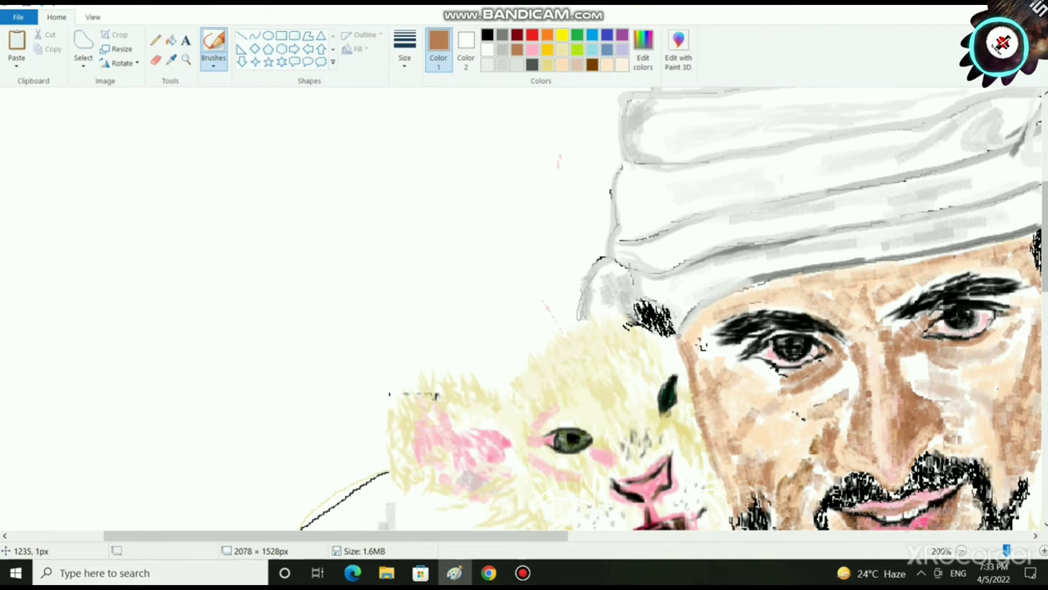
- Mix a lighter brown (red 205, green 159, blue 135) and touch up the man's skin shading with it
{"action": "scroll", "coordinate": [870, 391], "scroll_direction": "down", "scroll_amount": 1, "text": "ctrl"}
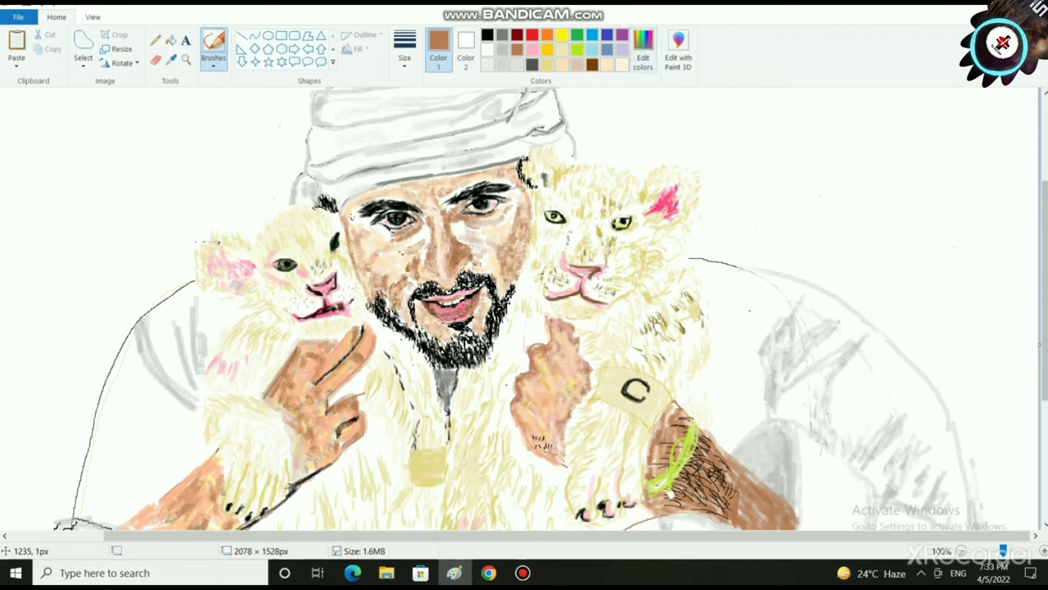
{"action": "left_click", "coordinate": [643, 51]}
{"action": "left_click_drag", "start_coordinate": [682, 247], "coordinate": [682, 231]}
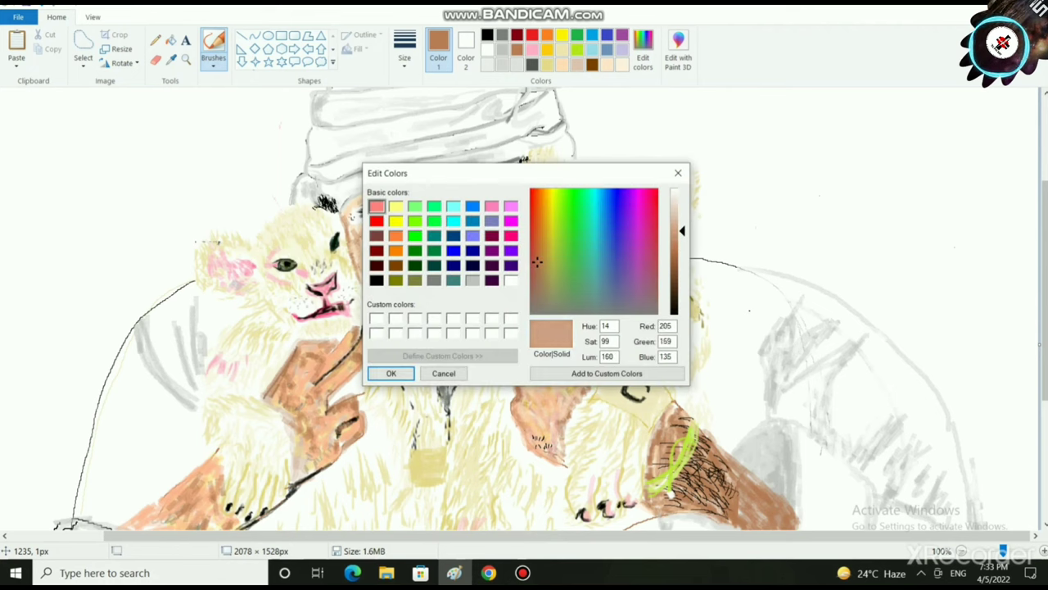
{"action": "left_click", "coordinate": [390, 374]}
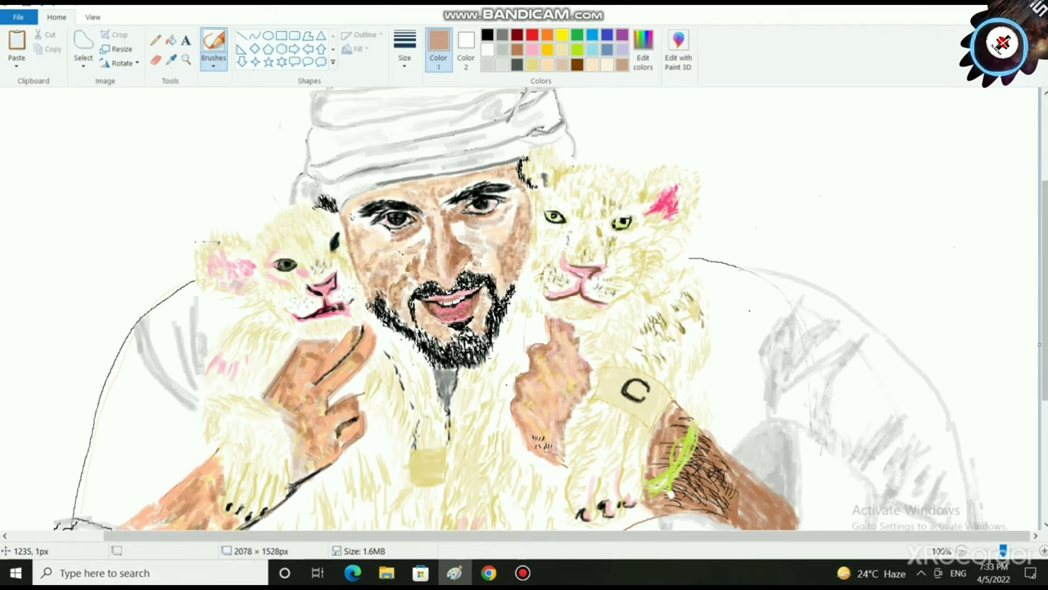
- Blend the man's skin shading with alternating pale peach and brown touches
{"action": "left_click", "coordinate": [608, 65]}
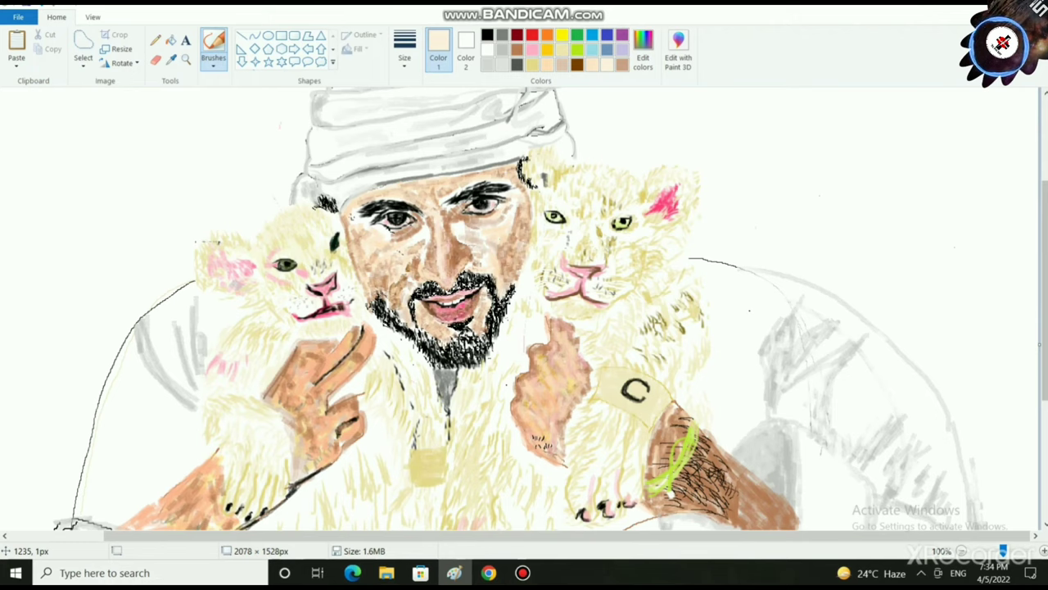
{"action": "left_click", "coordinate": [502, 50]}
{"action": "left_click", "coordinate": [517, 50]}
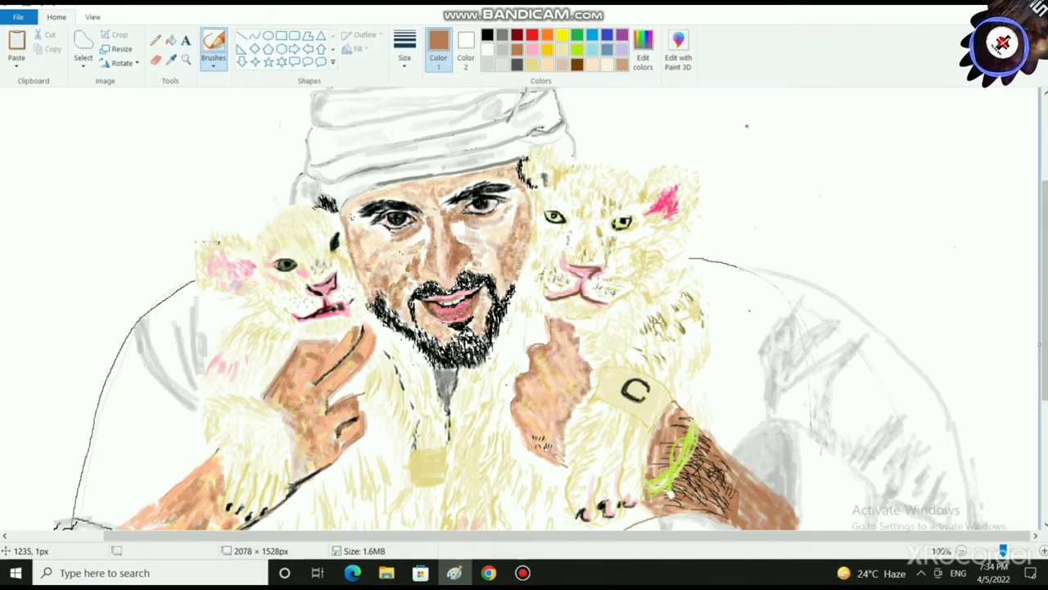
{"action": "left_click", "coordinate": [608, 65]}
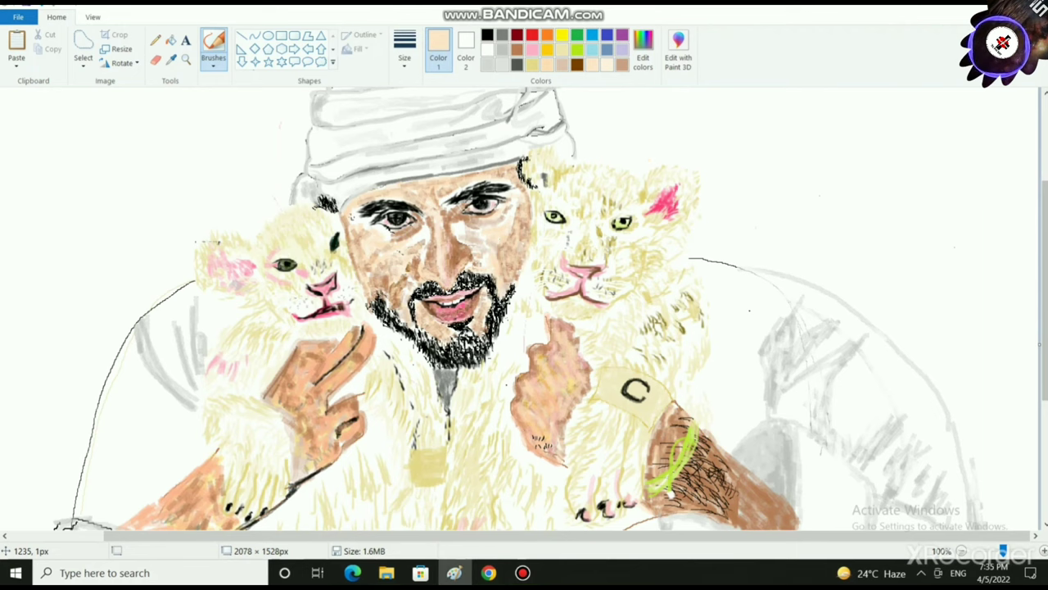
- View the painting in full screen to check the blended skin tones
{"action": "left_click", "coordinate": [93, 16]}
{"action": "left_click", "coordinate": [161, 45]}
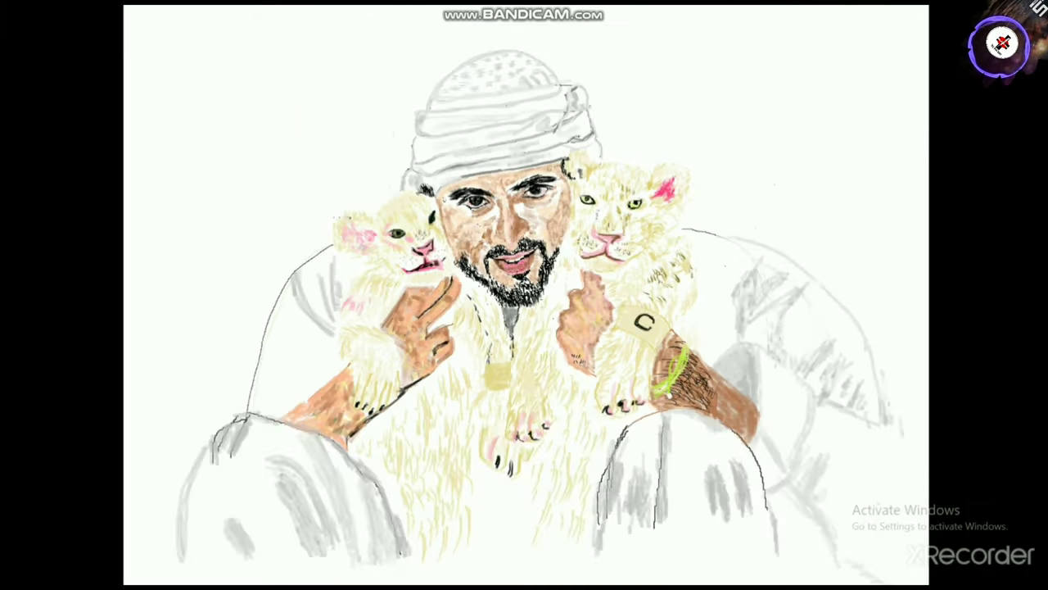